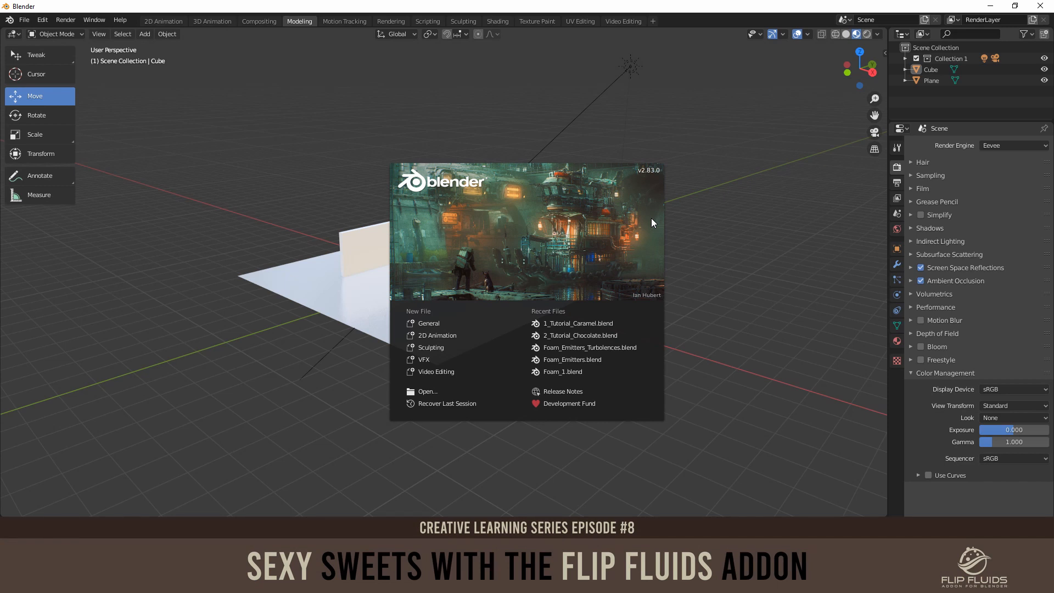
Step: Dismiss the splash screen and delete the large ground plane from the scene
click(644, 261)
middle_drag(494, 192, 499, 216)
scroll(499, 216, up, 4)
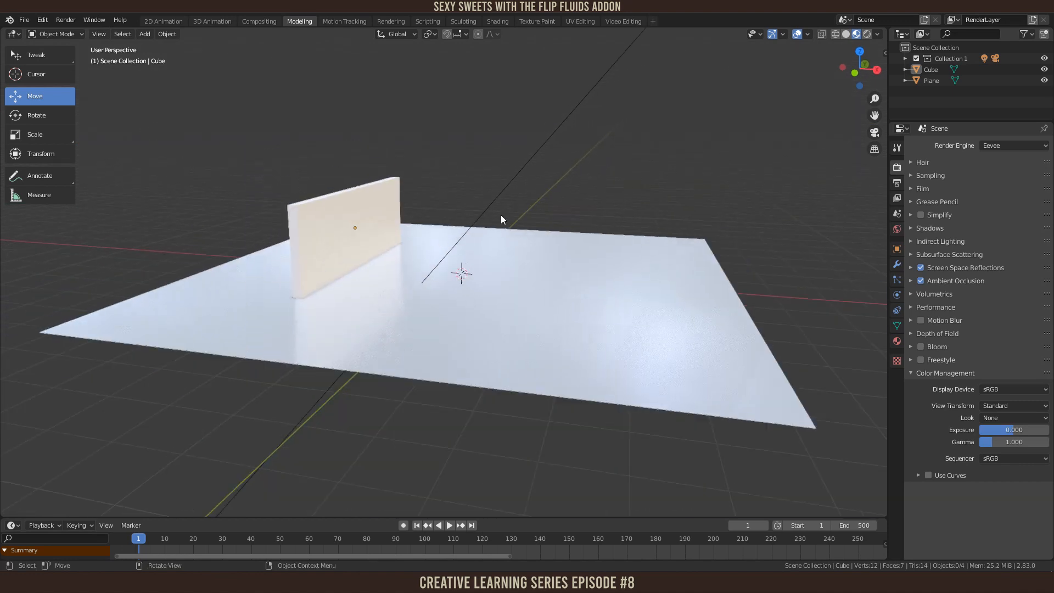
click(539, 301)
key(x)
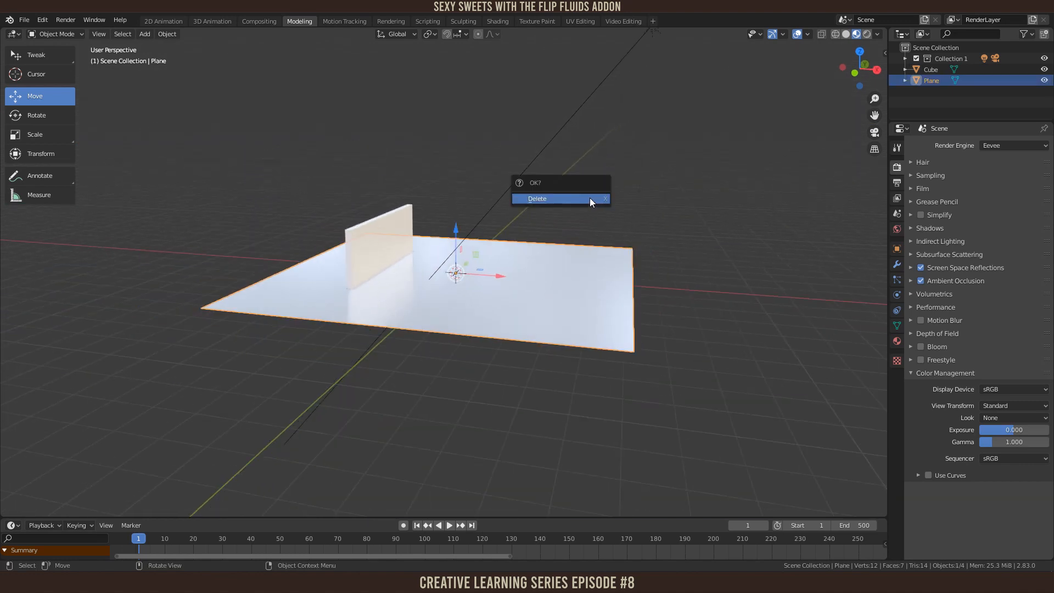
click(588, 198)
Step: Delete the thin upright block from the scene
scroll(644, 117, down, 3)
scroll(645, 119, down, 1)
click(588, 103)
scroll(578, 201, up, 2)
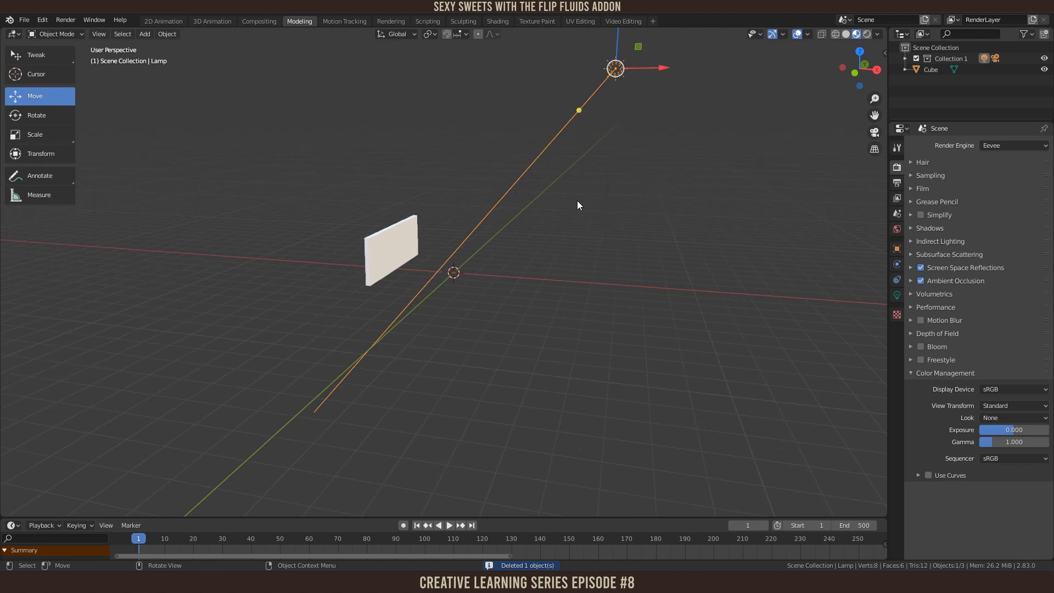
scroll(645, 116, down, 1)
scroll(645, 119, up, 4)
click(381, 224)
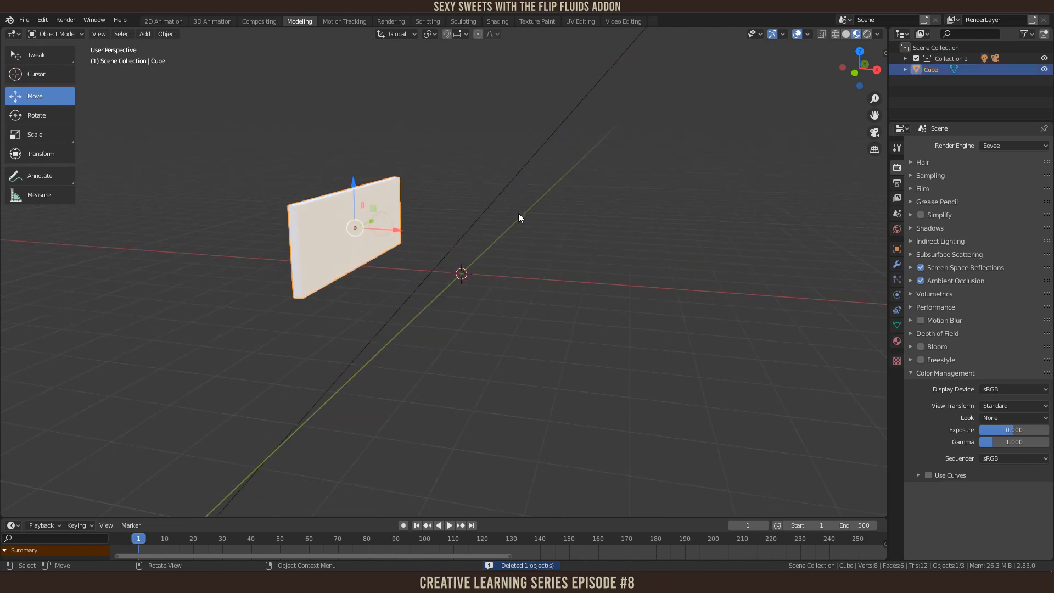
key(x)
click(550, 241)
Step: Add a mesh cube at the world origin and scale it down uniformly
key(shift+a)
mouse_move(453, 258)
click(510, 270)
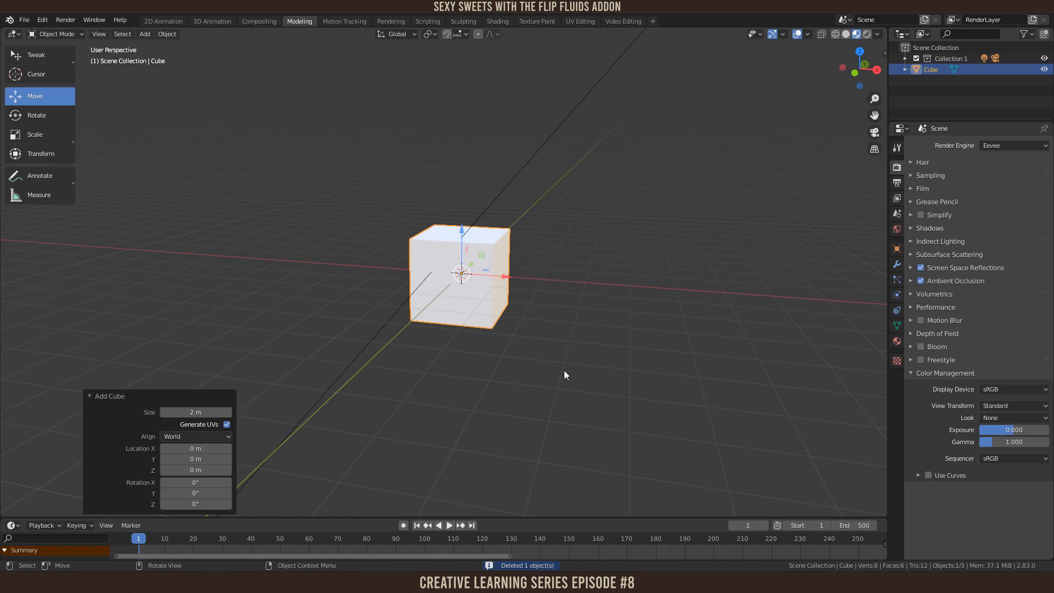
key(s)
click(540, 298)
Step: Scale the cube by about 3.72 along X and 0.42 along Z into a long flat bar, and enlarge it uniformly
key(s)
key(y)
key(x)
click(650, 306)
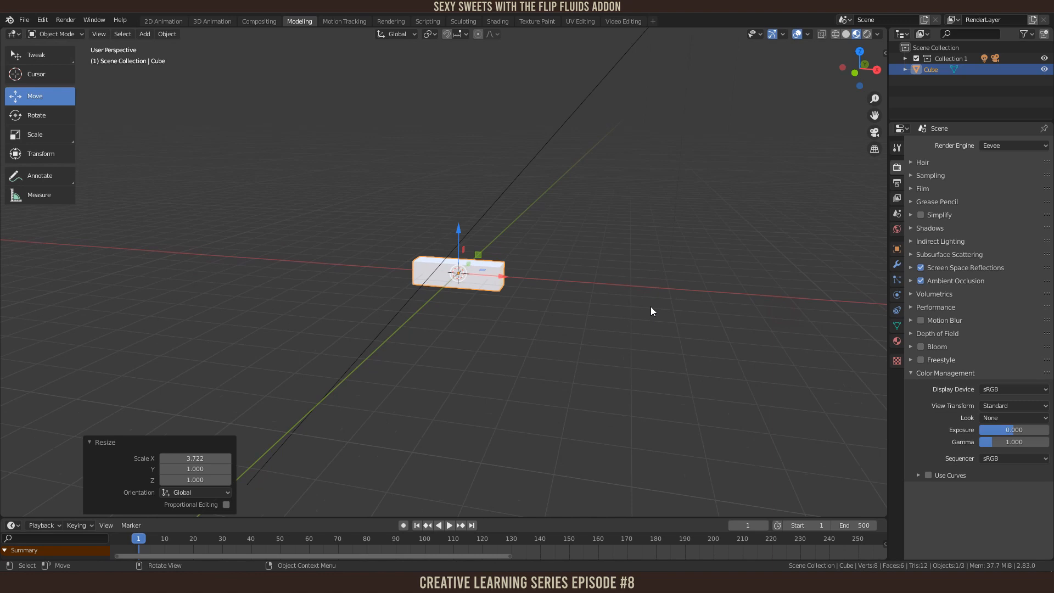
key(s)
key(z)
click(563, 285)
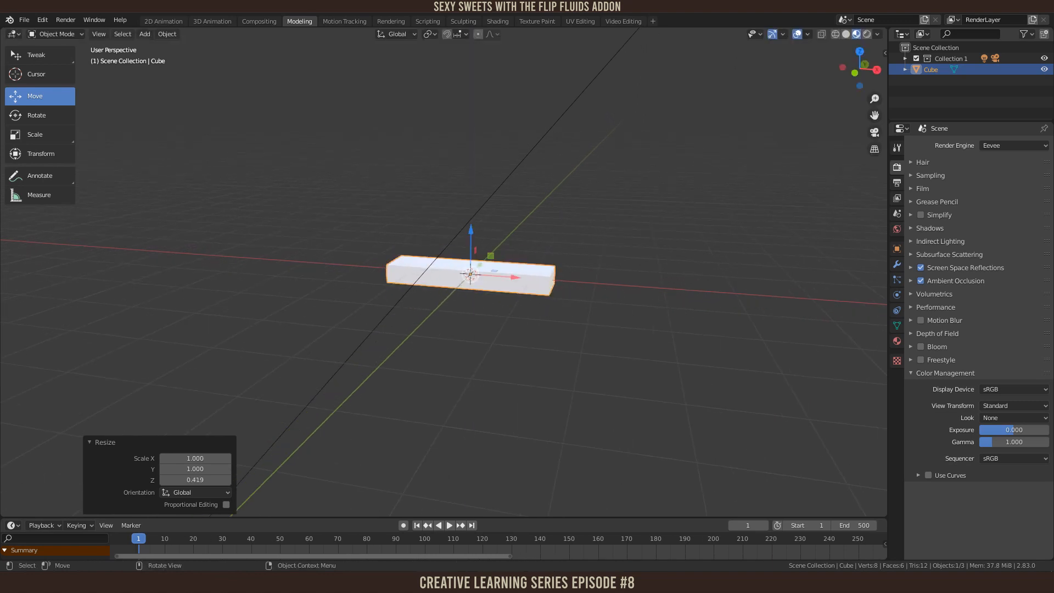
key(s)
click(716, 307)
Step: Enter mesh editing and divide the bar along its length with nine evenly spaced crosswise loop cuts
middle_drag(716, 308, 604, 375)
scroll(601, 357, up, 3)
scroll(601, 356, down, 2)
key(Tab)
middle_drag(510, 285, 456, 325)
scroll(480, 331, up, 3)
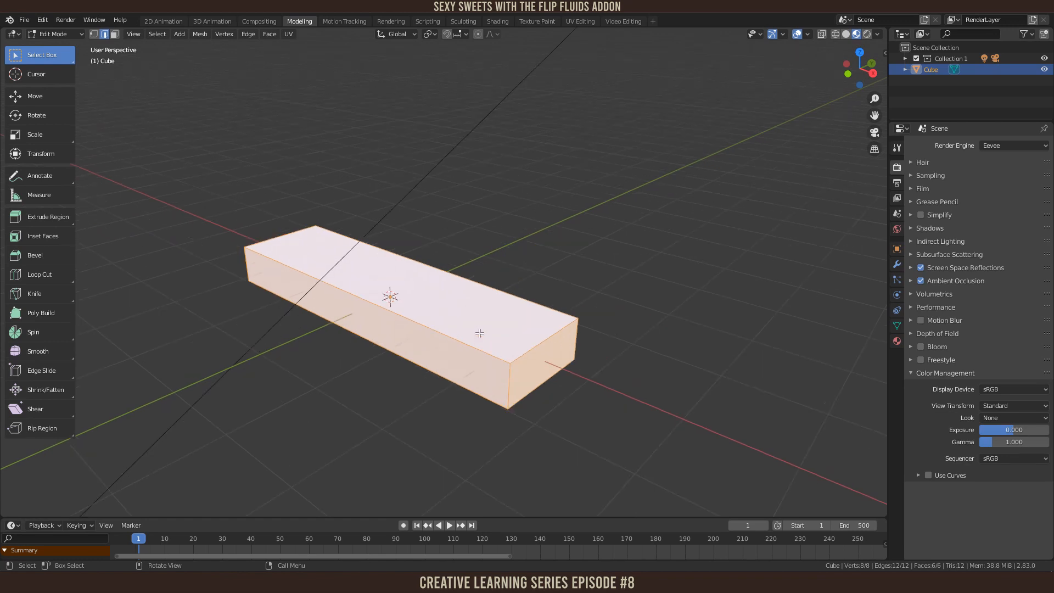
key(ctrl+r)
scroll(467, 361, up, 2)
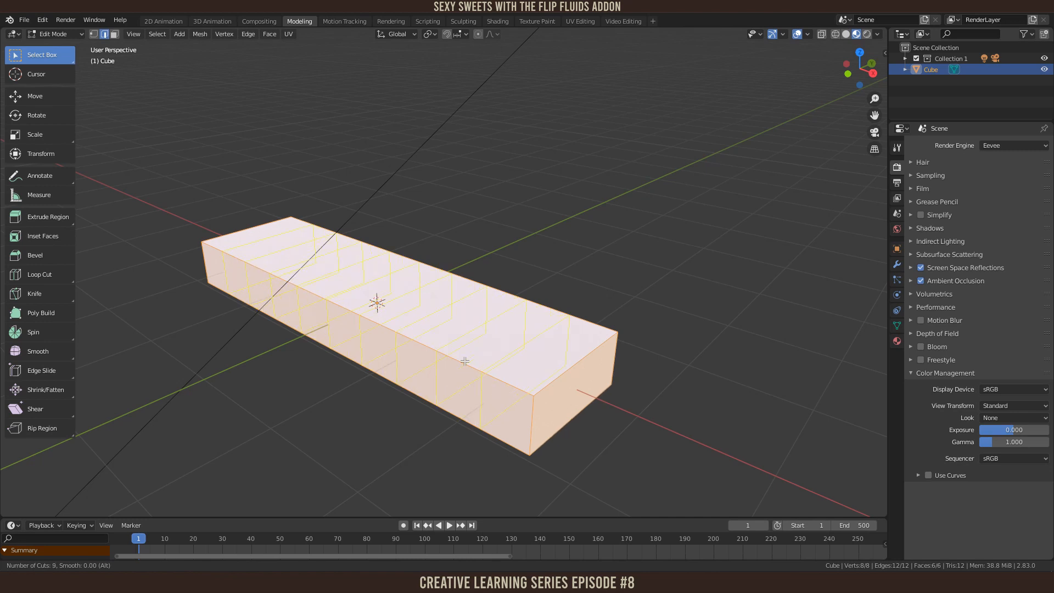
click(466, 360)
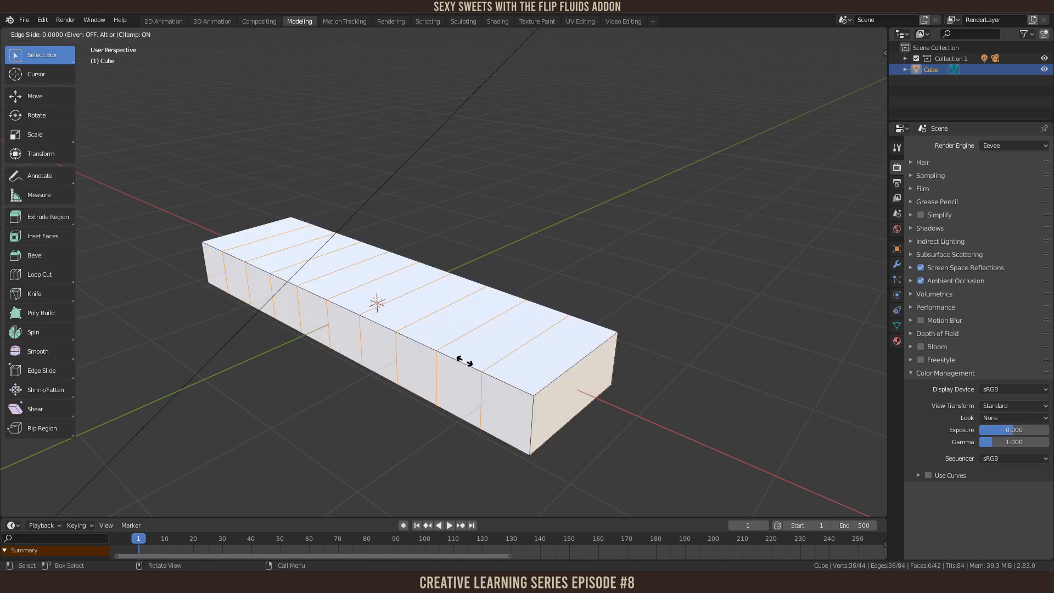
click(467, 359)
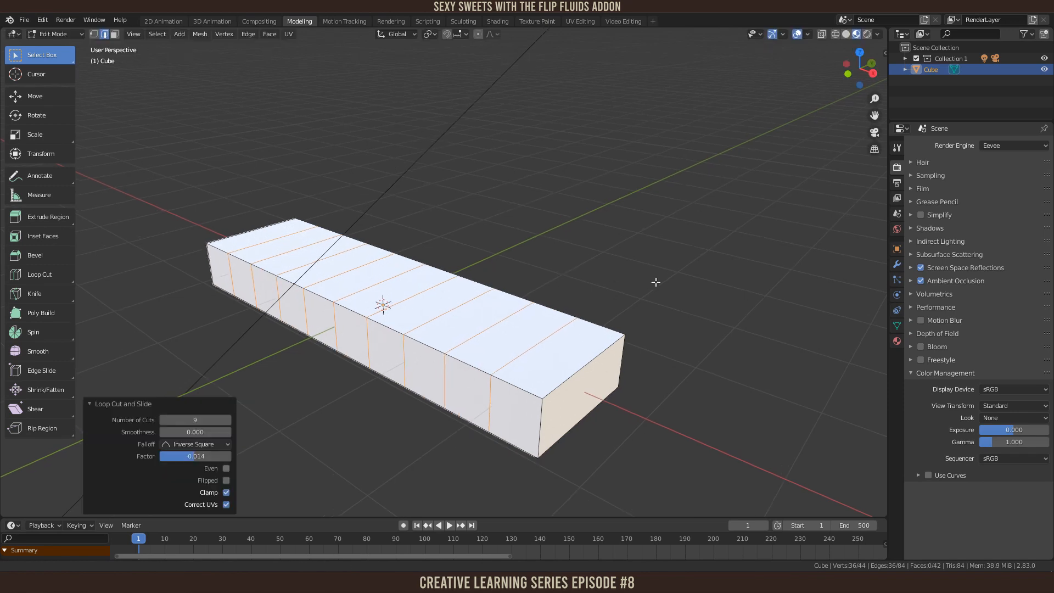
Step: Select every second crosswise edge on the bar's top face, five in all, and lower them about 0.15 m along Z
middle_drag(556, 295, 471, 287)
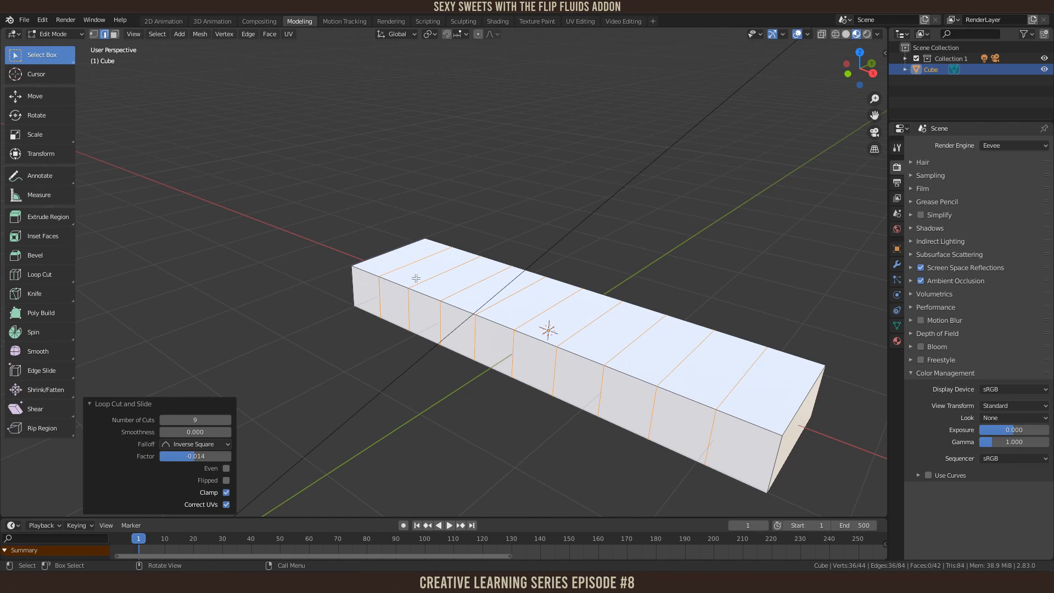
click(400, 266)
shift+click(471, 289)
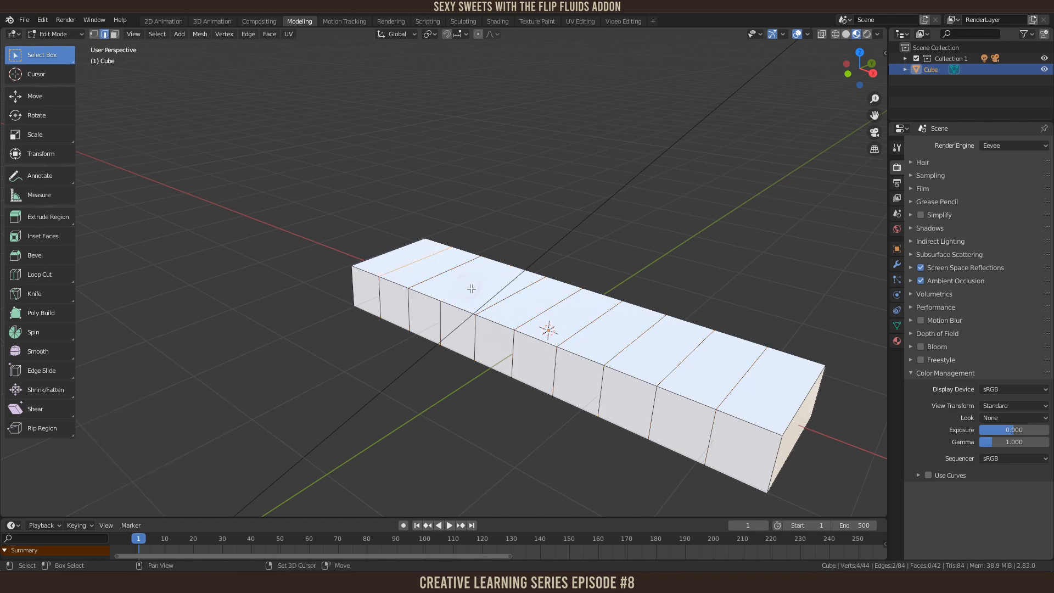
shift+click(637, 337)
shift+click(742, 379)
middle_drag(761, 298, 724, 264)
key(g)
key(z)
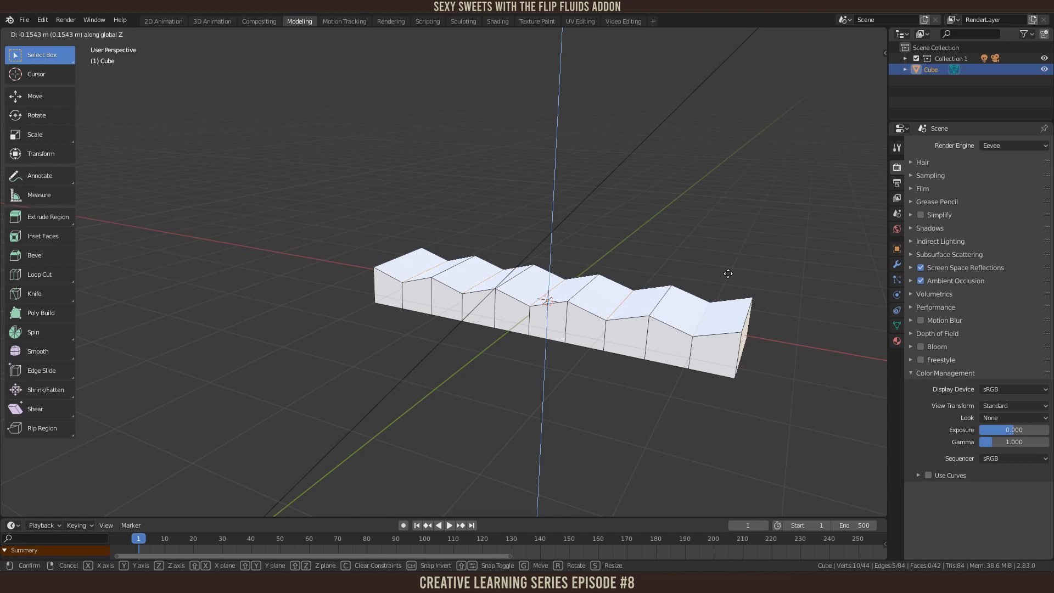
click(731, 270)
Step: Select the five vertical edges below the lowered ones on the negative-Y side and move them about -0.06 m along Y
middle_drag(731, 270, 404, 292)
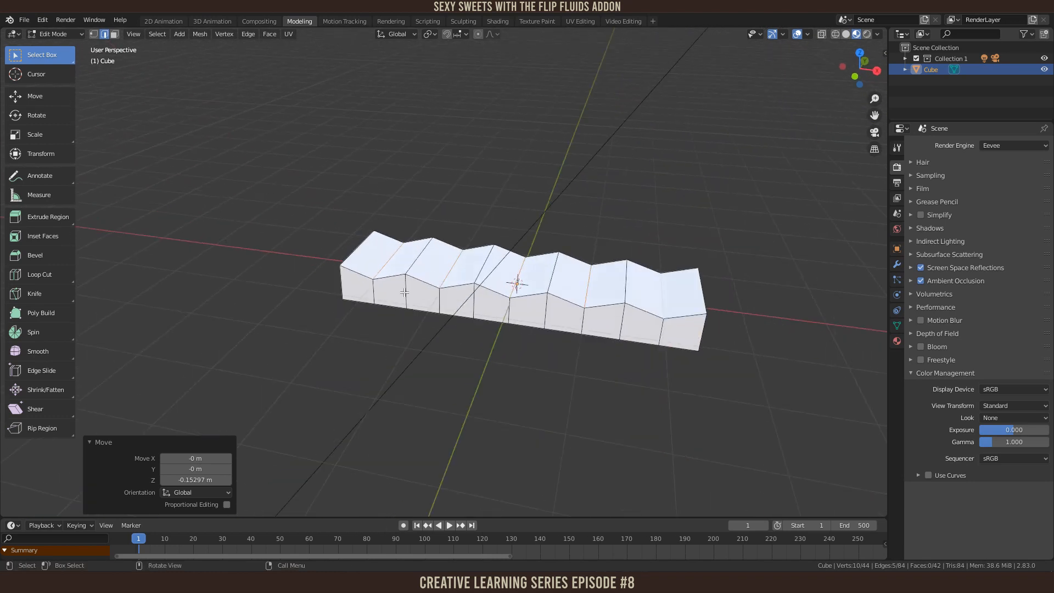
click(375, 294)
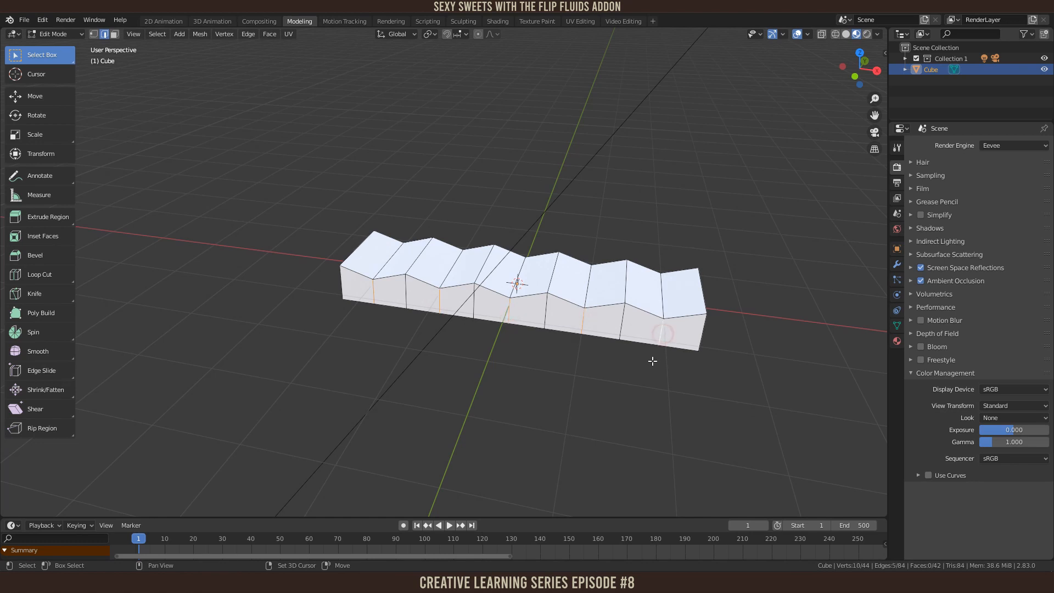
middle_drag(652, 360, 619, 275)
key(g)
key(x)
key(y)
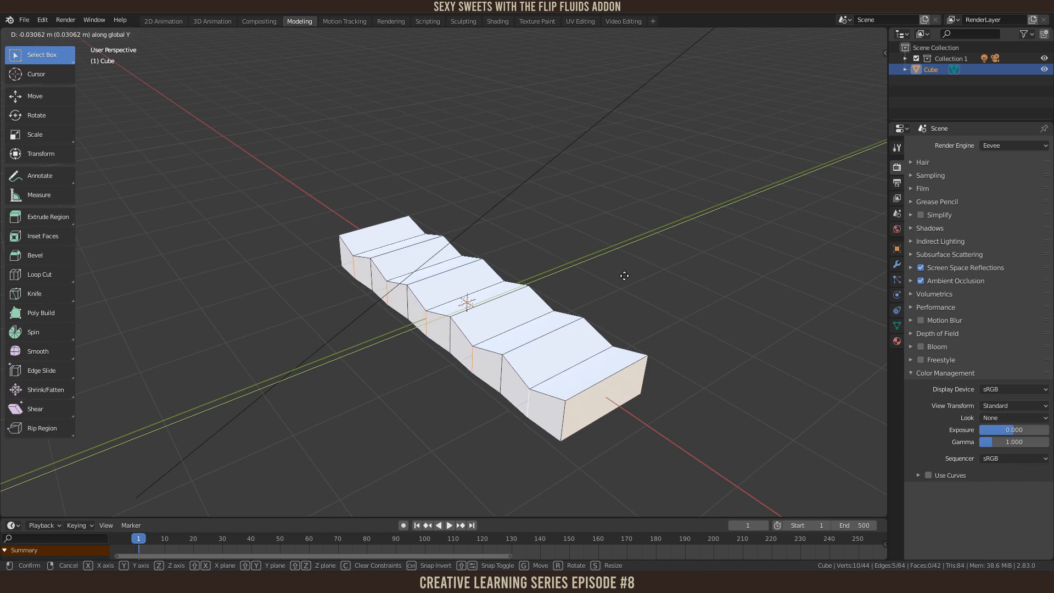
click(624, 276)
Step: Move the five matching vertical edges on the positive-Y side outward about 0.07 m along Y and leave mesh editing
middle_drag(623, 276, 478, 253)
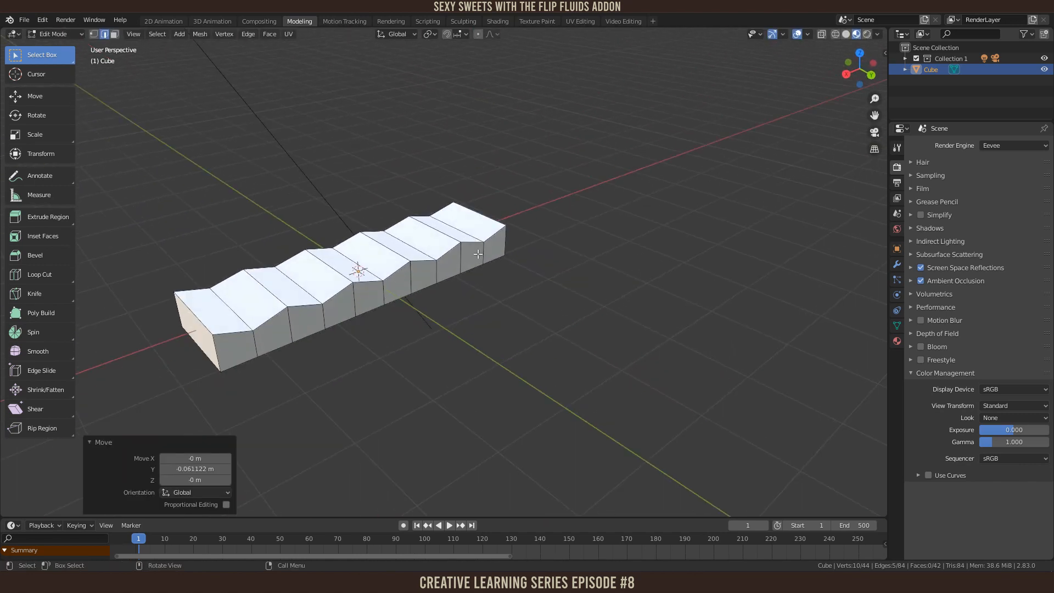
click(483, 253)
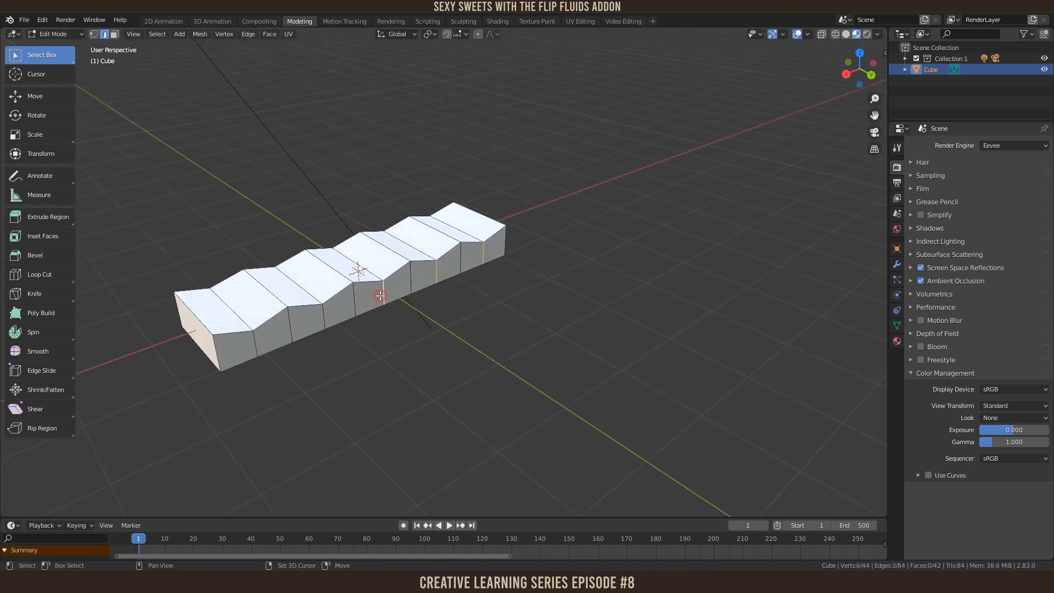
shift+click(255, 341)
middle_drag(376, 357, 491, 336)
key(g)
key(x)
key(y)
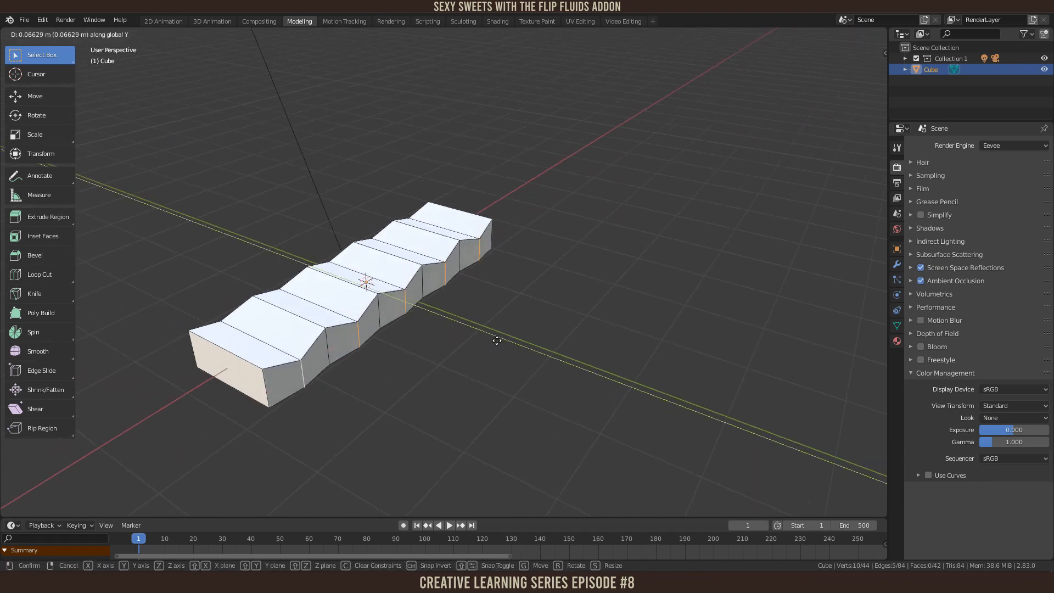
click(494, 340)
middle_drag(494, 340, 667, 367)
scroll(666, 371, up, 4)
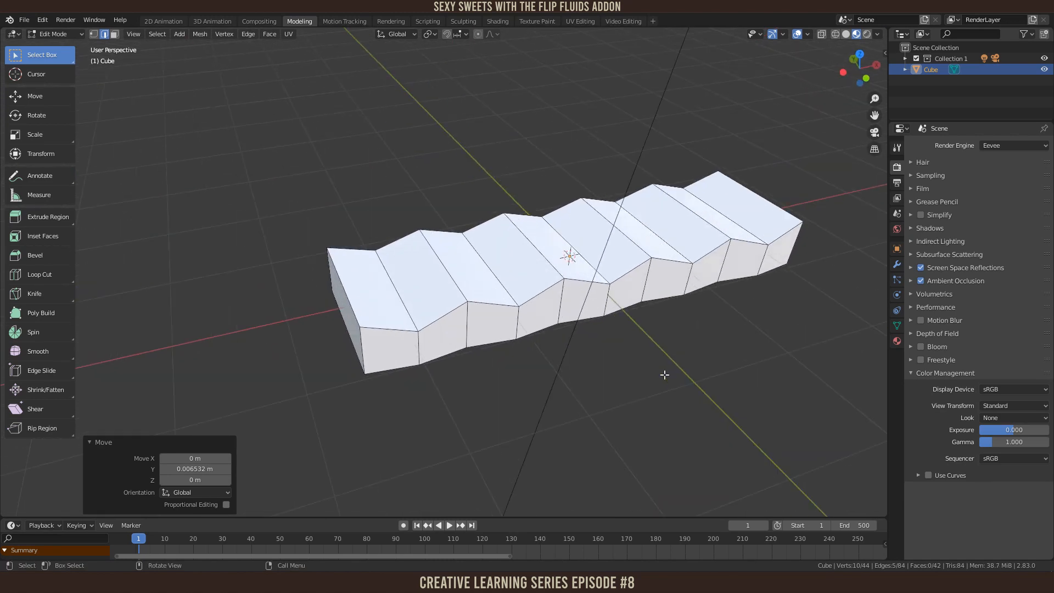
scroll(668, 370, down, 2)
key(Tab)
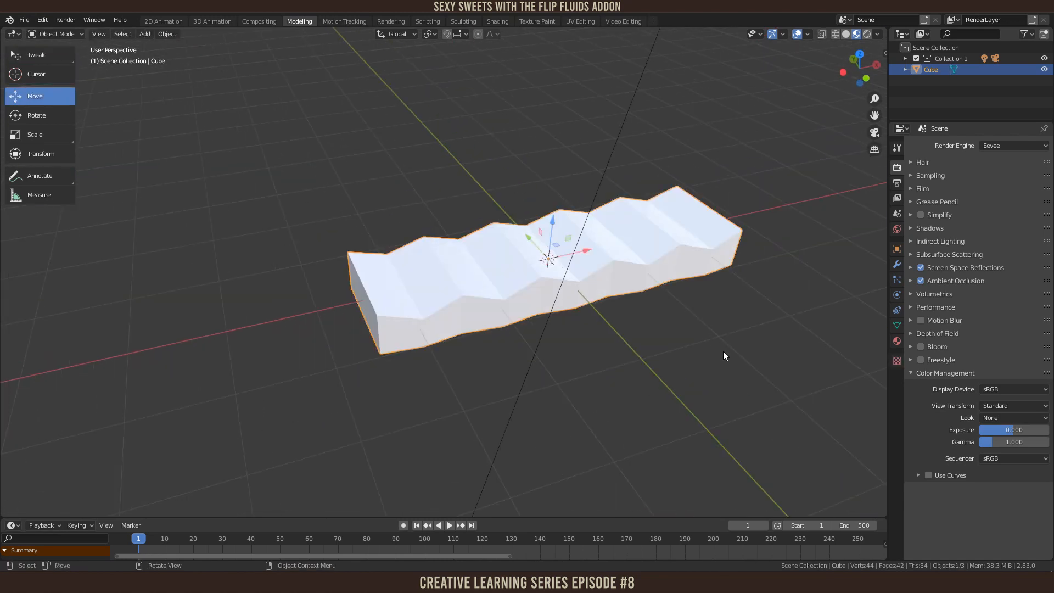
Step: Add a Subdivision Surface modifier to the wavy bar
shift+middle_drag(723, 355, 689, 360)
click(896, 264)
click(929, 146)
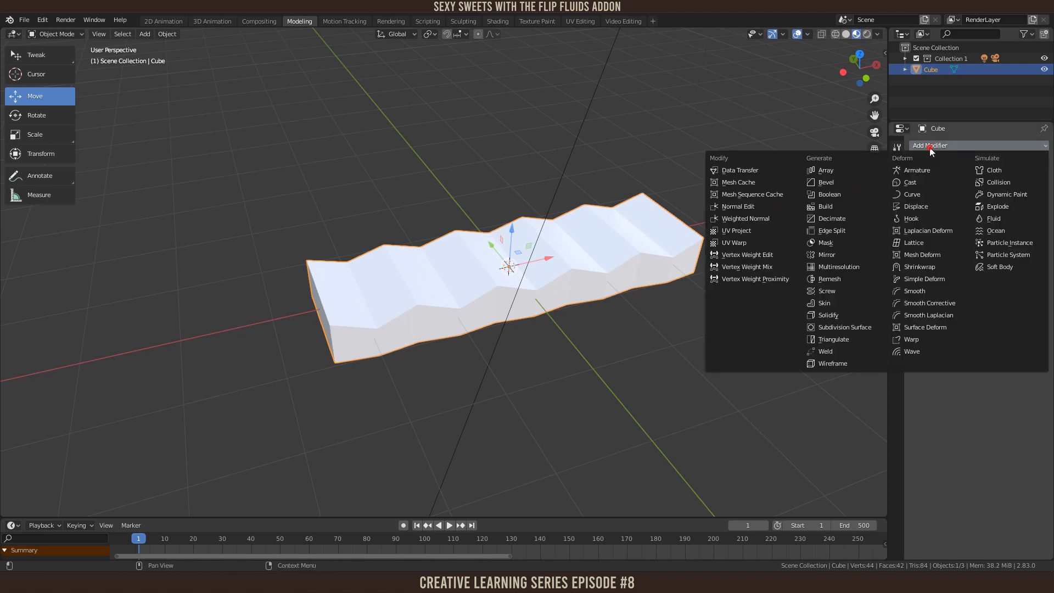
click(846, 327)
scroll(740, 316, up, 3)
scroll(597, 320, down, 3)
Step: Set the modifier's render and viewport subdivisions to 3 and enable its on-cage display
middle_drag(627, 341, 635, 310)
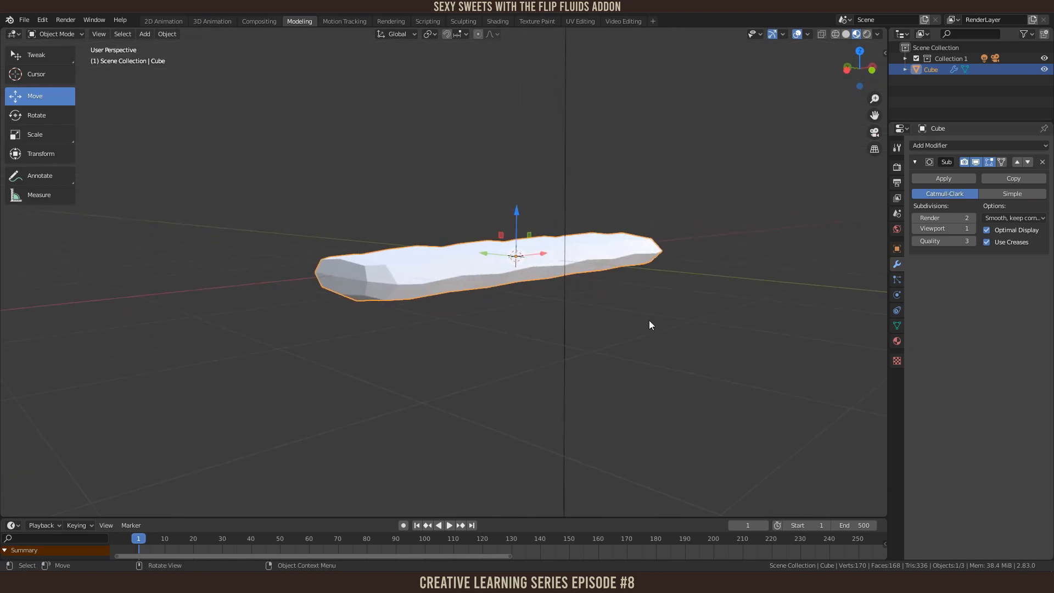
click(973, 217)
click(973, 229)
click(972, 228)
mouse_move(625, 278)
middle_down()
mouse_move(606, 306)
mouse_move(606, 338)
mouse_move(625, 298)
middle_up()
click(1002, 162)
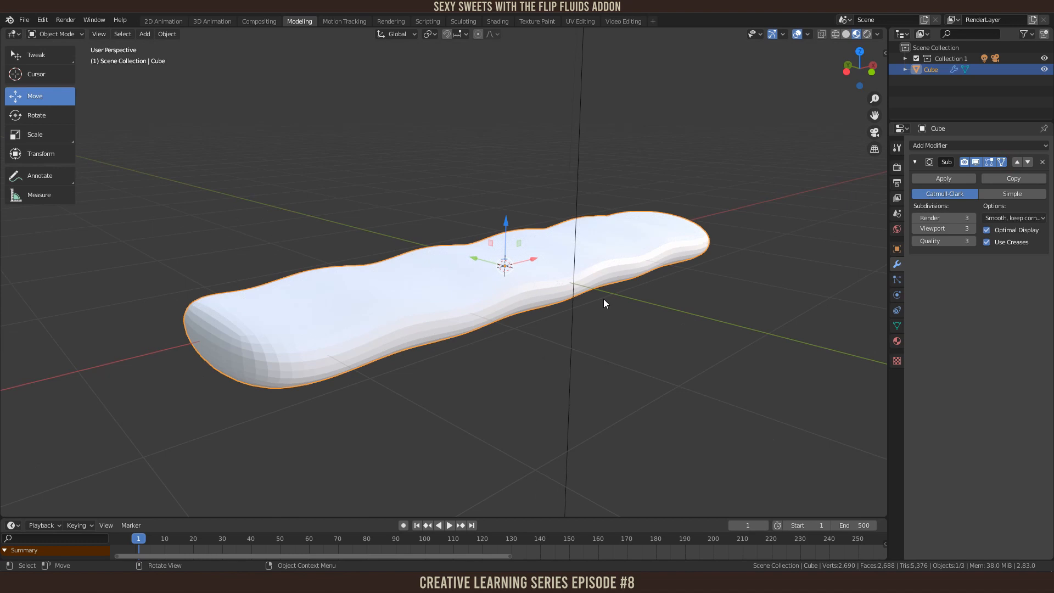
Step: Add two lengthwise loop cuts in mesh editing, slid to factors of about 0.93 and -0.92 toward the opposite long sides
key(Tab)
middle_drag(557, 353, 611, 351)
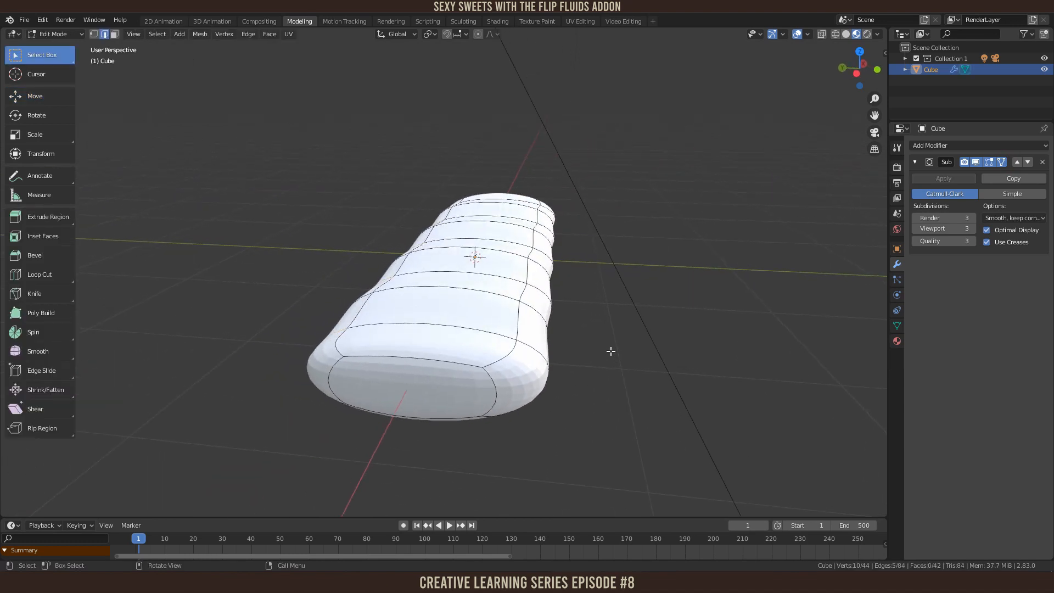
key(ctrl+r)
click(472, 316)
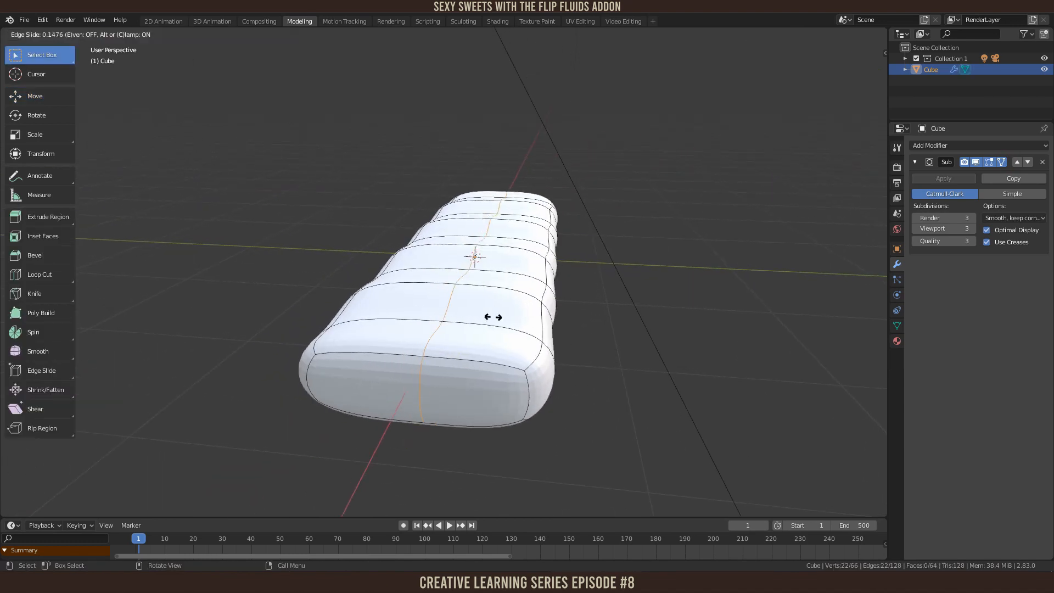
click(526, 323)
key(ctrl+r)
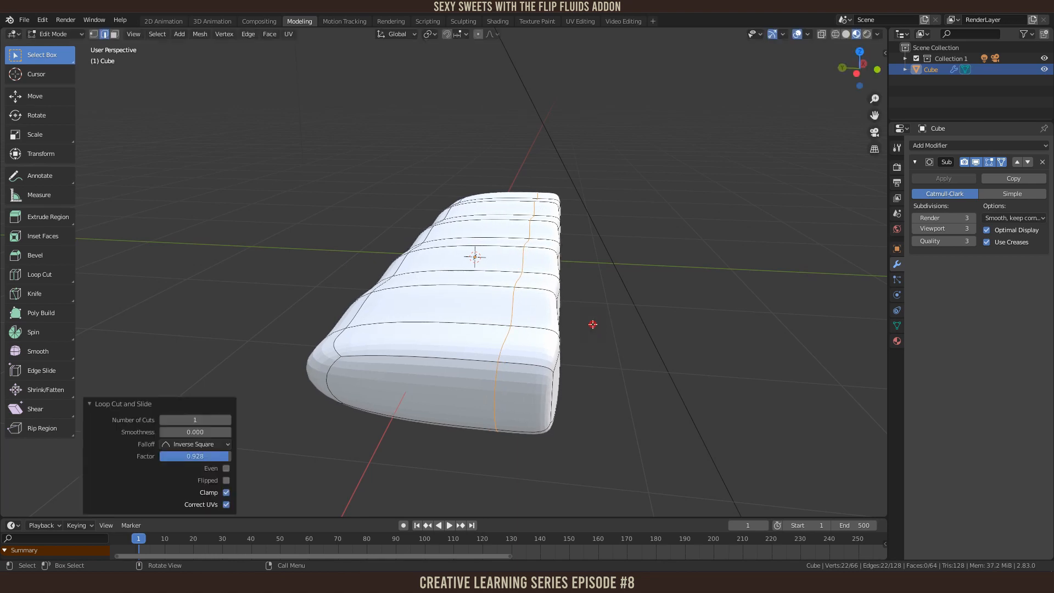
click(407, 327)
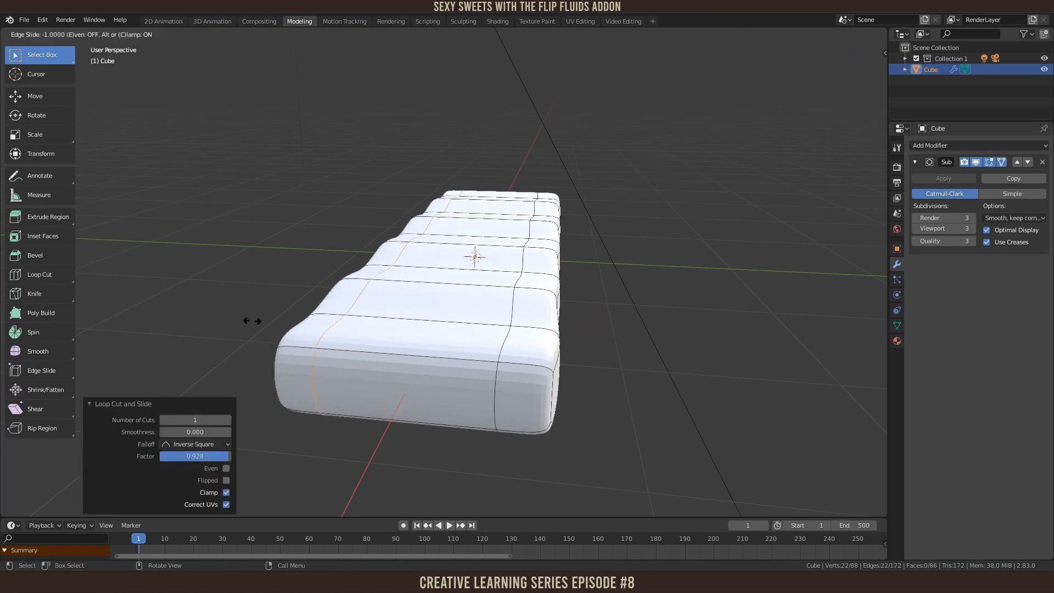
click(292, 324)
Step: Add one crosswise loop cut near each end of the bar to sharpen its rounded ends, and return to Object Mode
middle_drag(430, 331, 236, 329)
shift+middle_drag(515, 341, 609, 336)
key(ctrl+r)
click(526, 262)
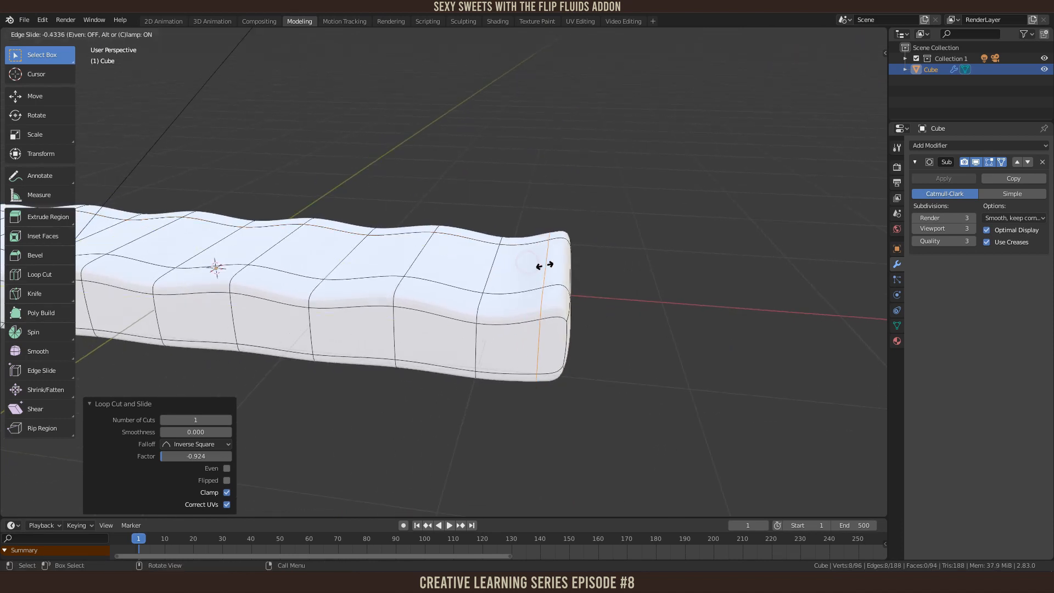
click(550, 265)
middle_drag(551, 266, 331, 266)
key(ctrl+r)
click(332, 268)
click(332, 268)
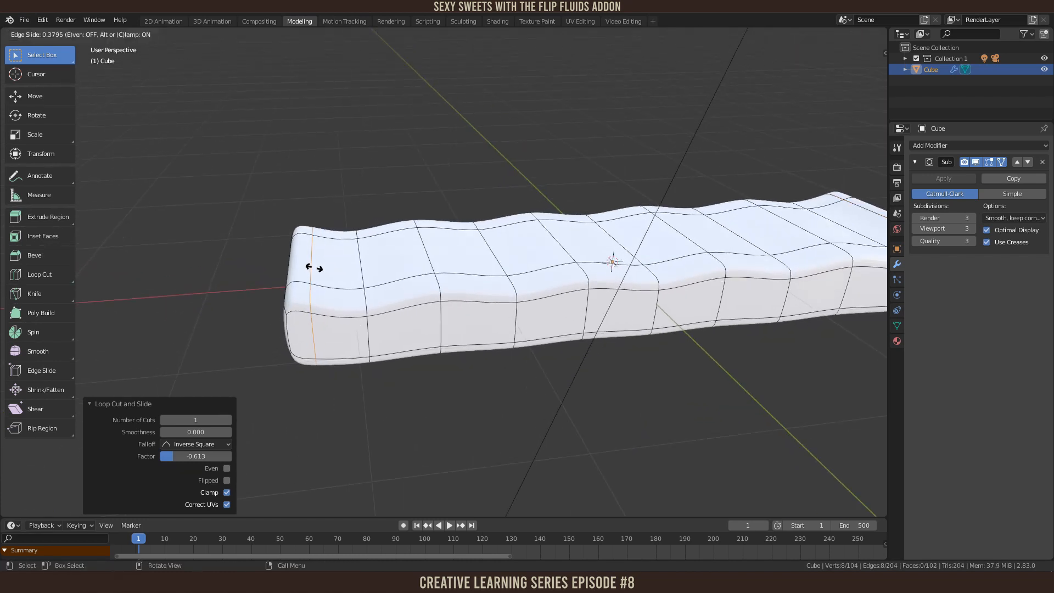
key(Tab)
scroll(485, 364, down, 3)
mouse_move(485, 363)
middle_down()
mouse_move(705, 351)
mouse_move(423, 355)
mouse_move(641, 373)
middle_up()
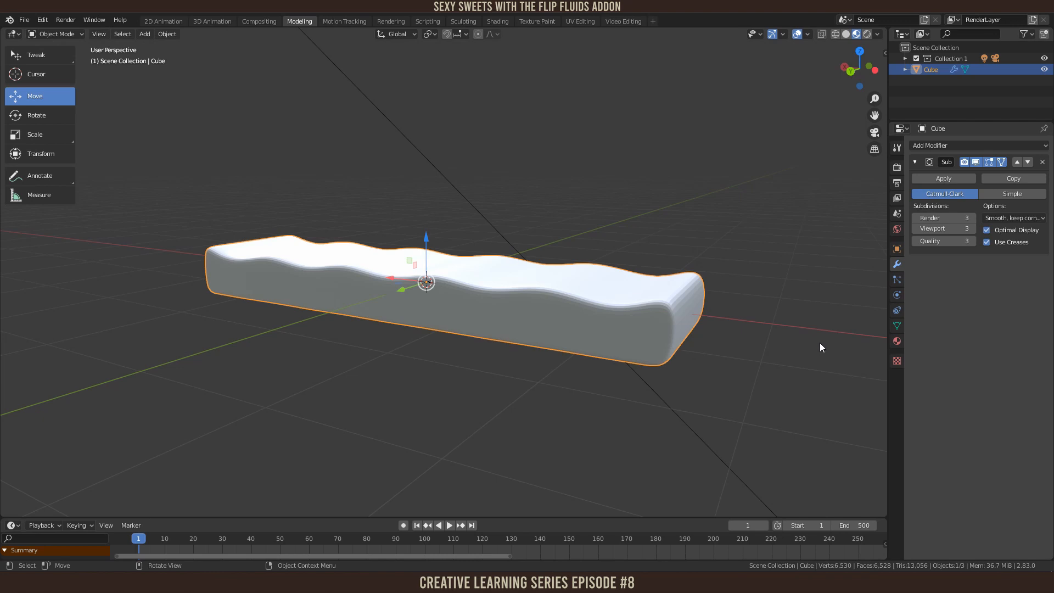
Step: Apply smooth shading to the bar
middle_drag(487, 379, 596, 428)
scroll(571, 373, down, 2)
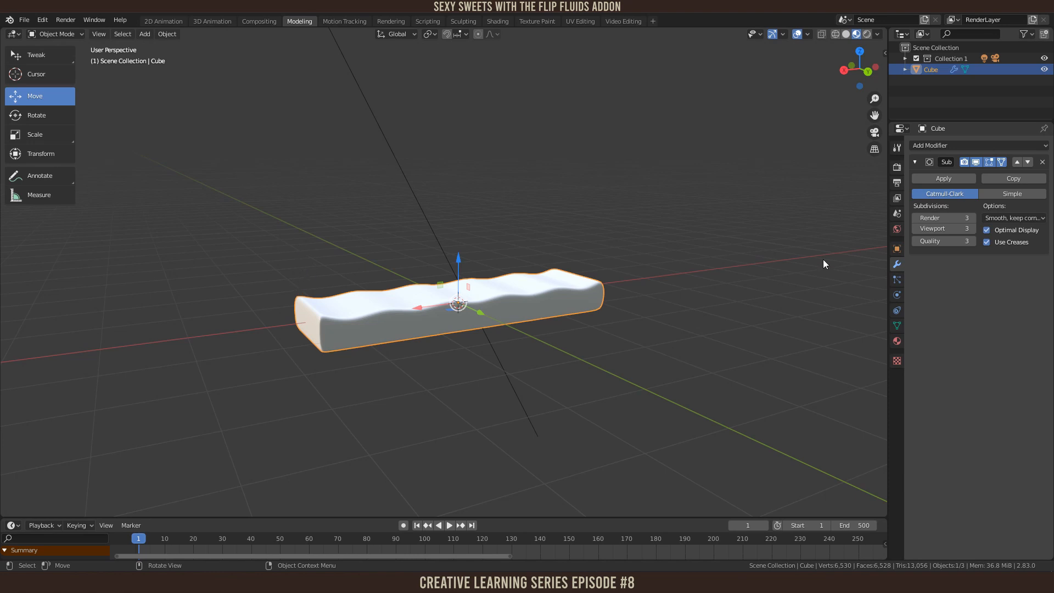
scroll(455, 336, up, 3)
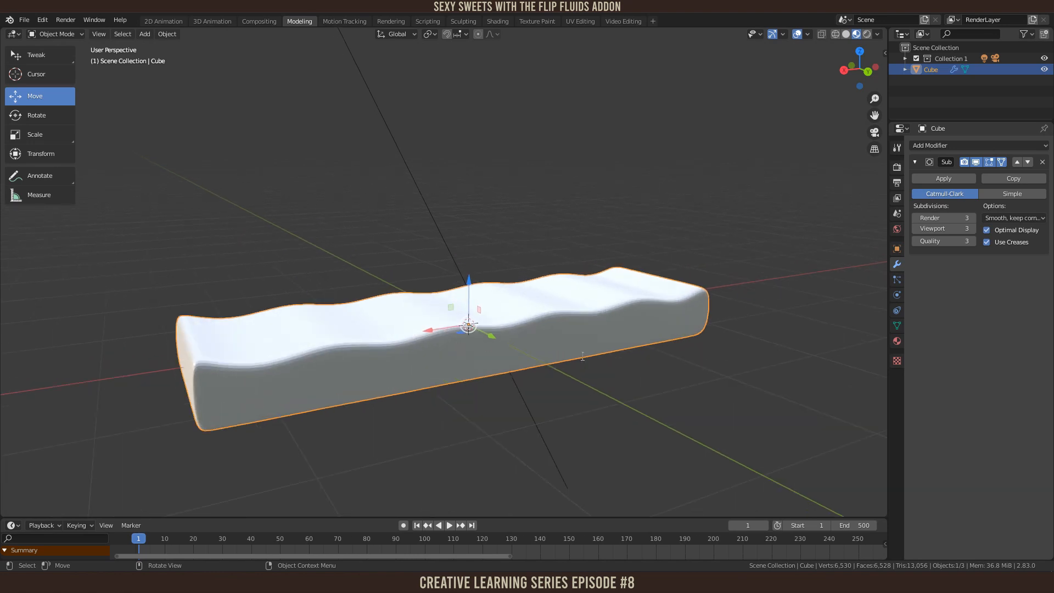
key(F3)
text(smooth)
key(Return)
scroll(573, 355, down, 1)
scroll(575, 357, up, 2)
scroll(575, 356, down, 2)
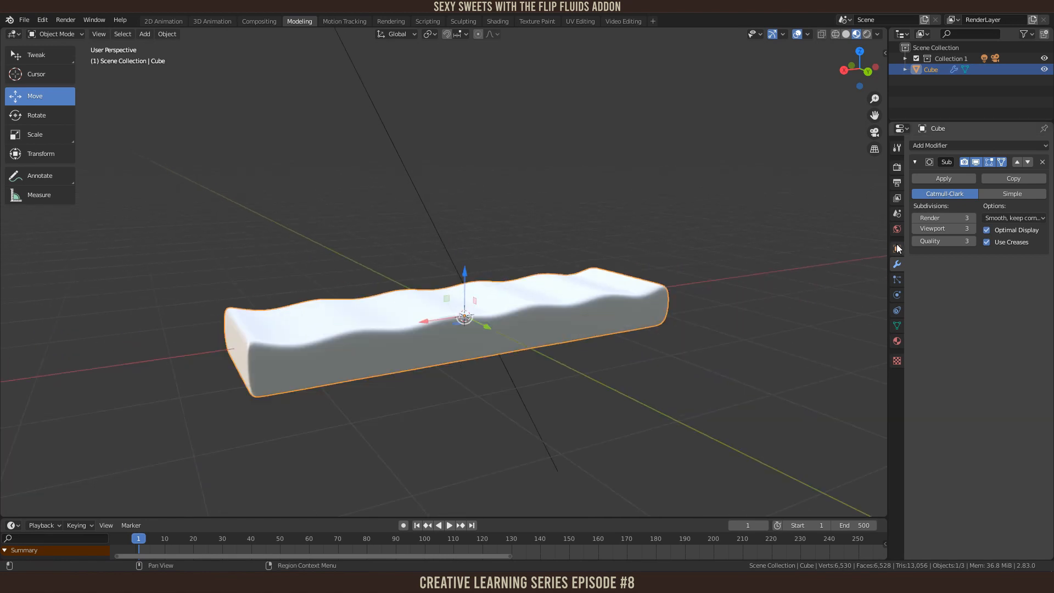
Step: Enable FLIP Fluid physics on the candy bar and set its type to Obstacle
click(897, 295)
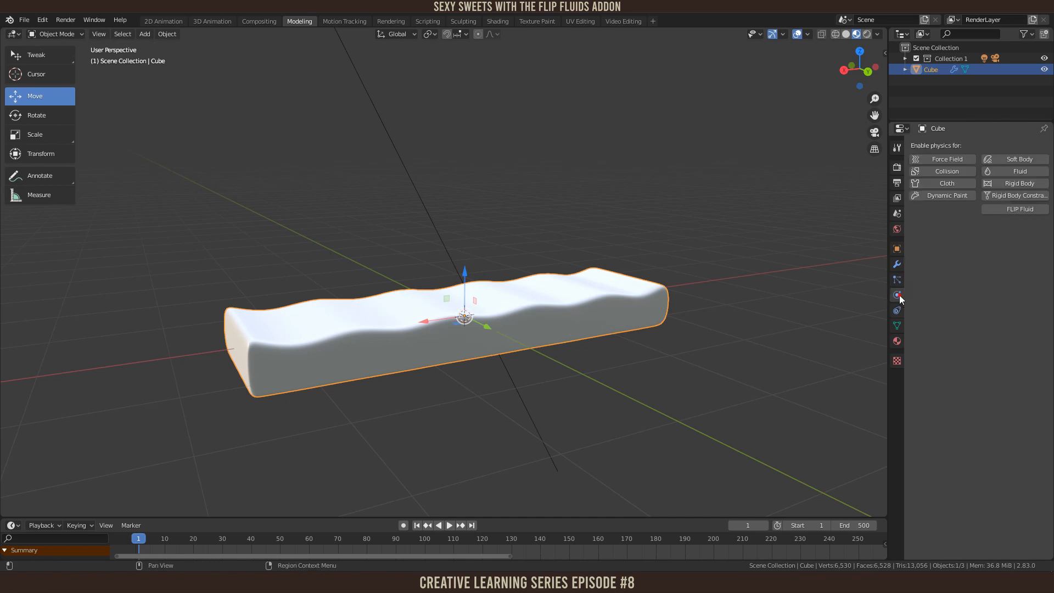
click(1008, 209)
click(985, 242)
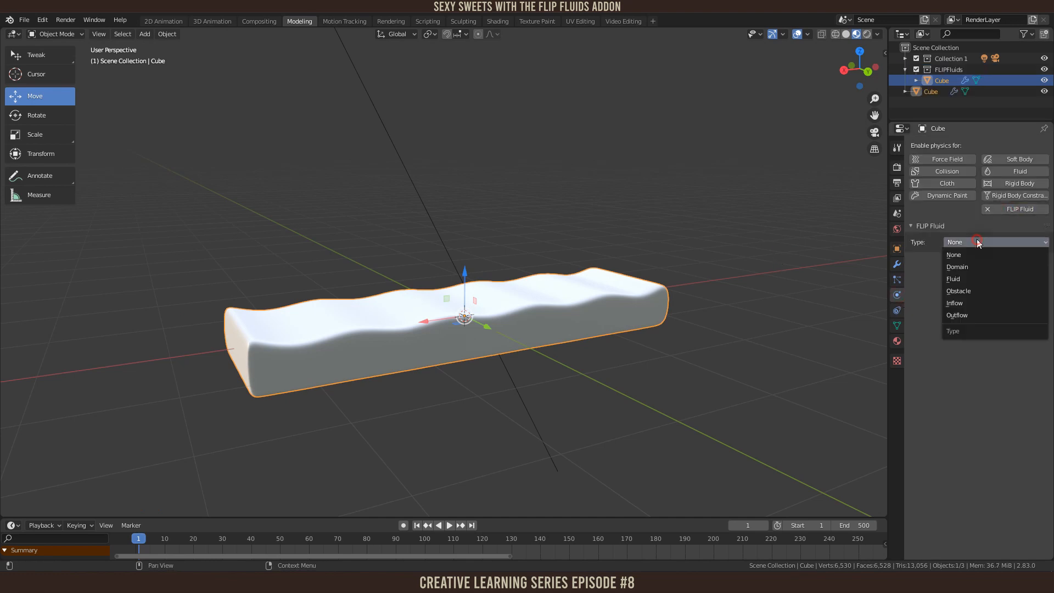
click(960, 293)
middle_drag(676, 284, 687, 305)
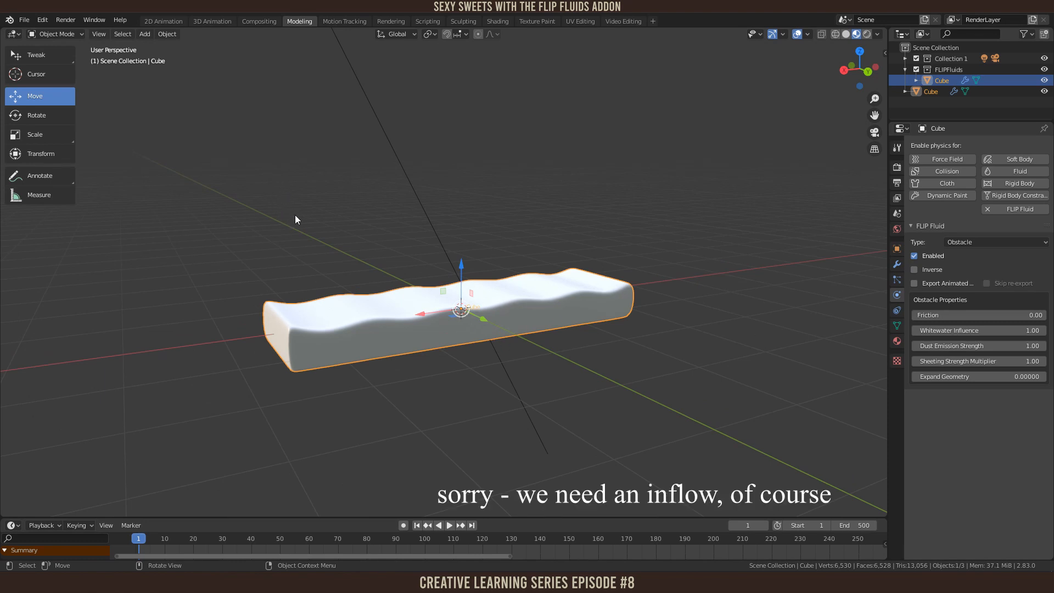
Step: Add a mesh cylinder at the scene centre and rotate it 90° about the X axis
key(shift+a)
mouse_move(380, 347)
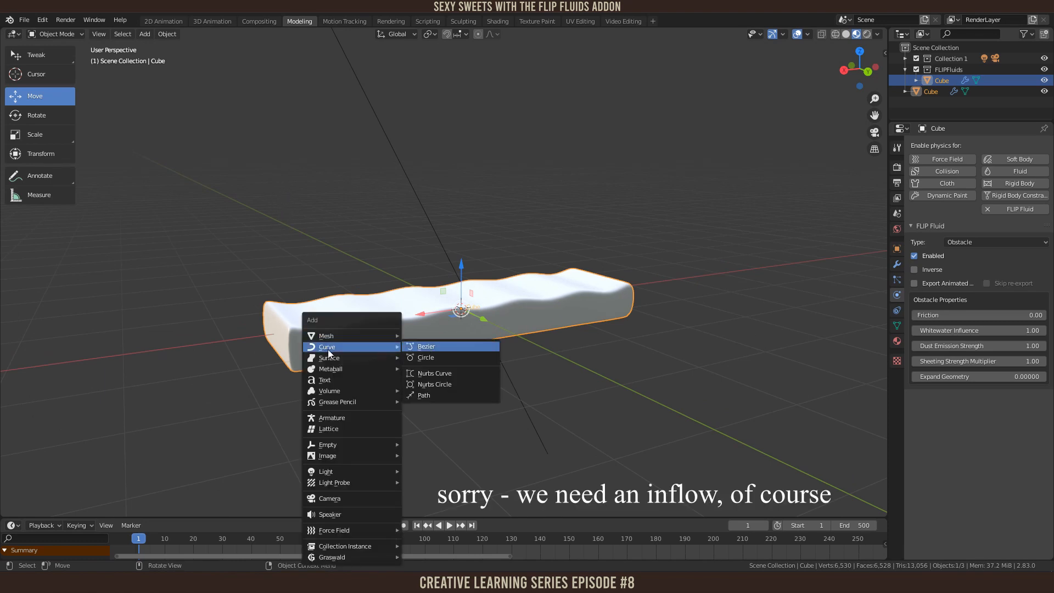
mouse_move(344, 336)
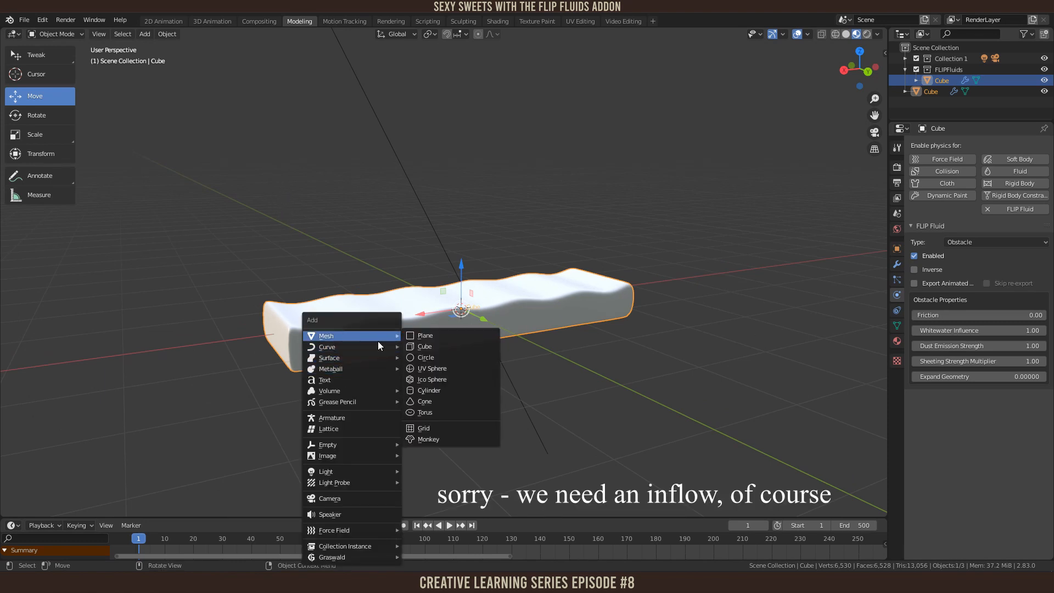
click(436, 390)
text(rx)
text(90)
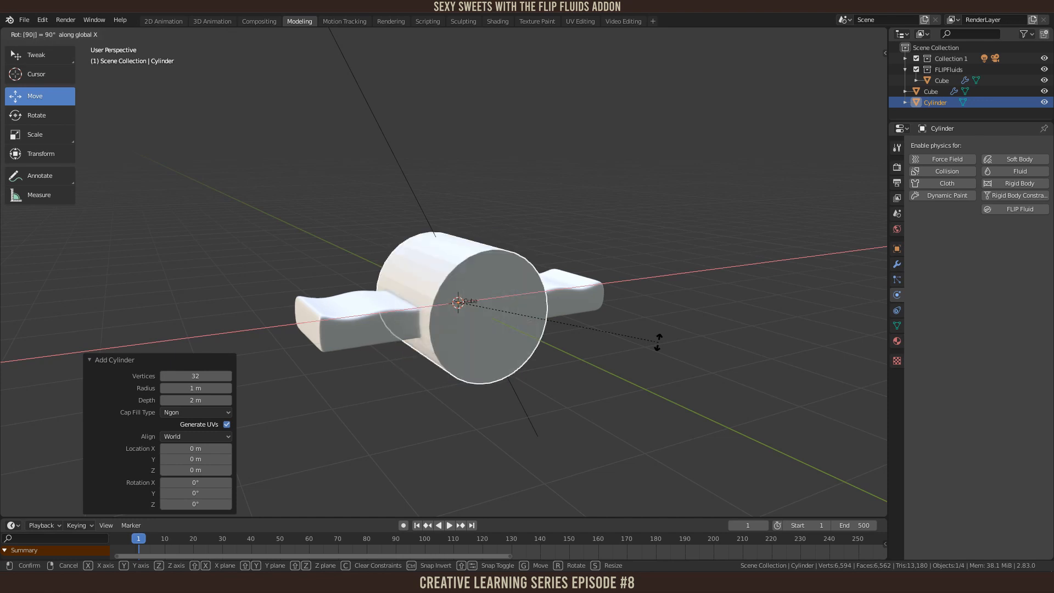
key(Return)
Step: Scale the cylinder down, raise it about 0.86 m in Z above the bar, and shrink it again by a factor of about 0.136
key(s)
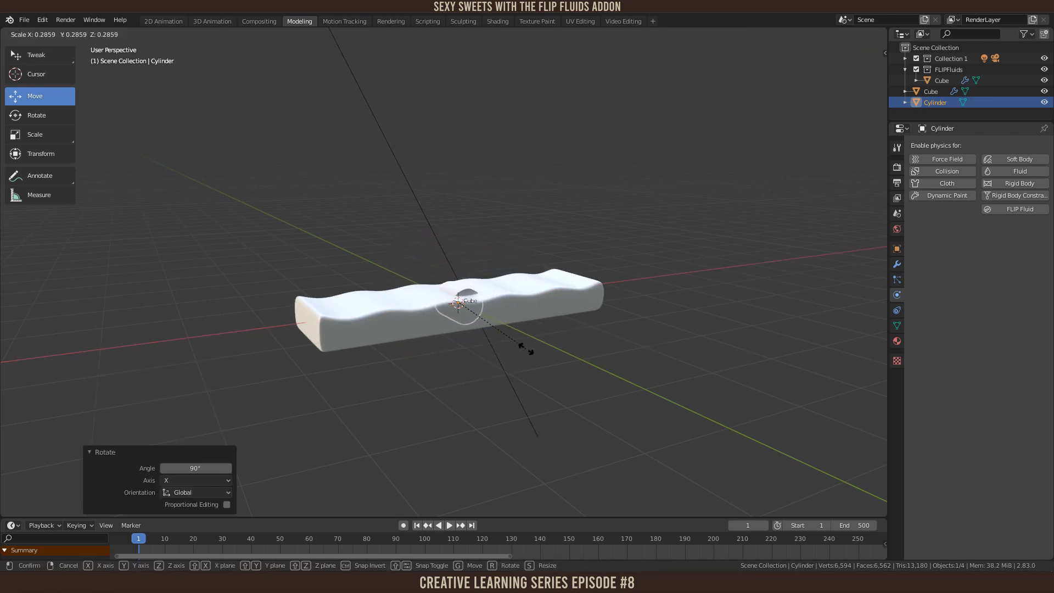
click(522, 348)
key(g)
key(z)
click(449, 176)
key(s)
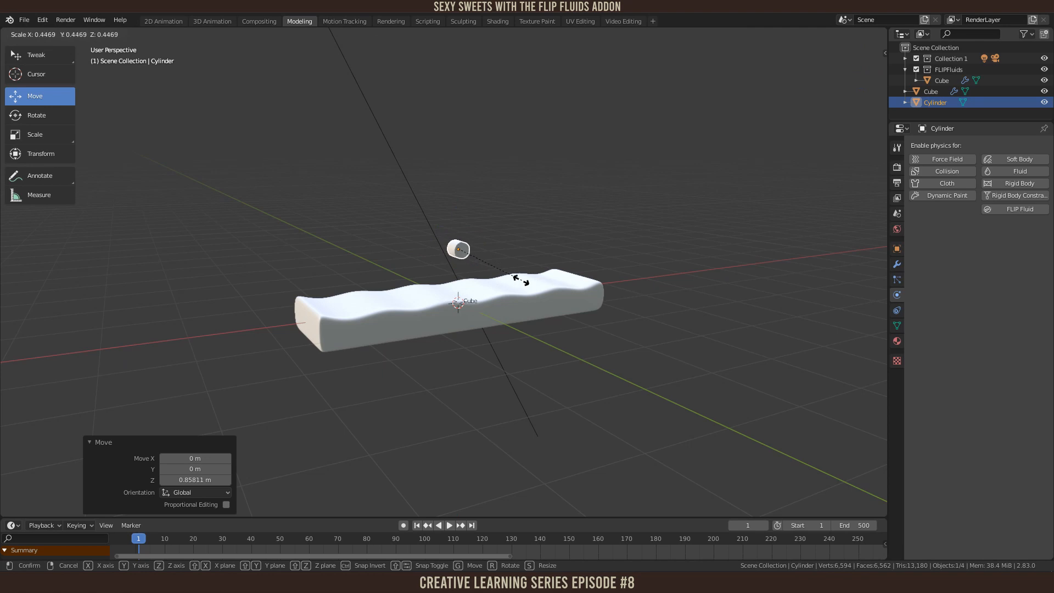
click(472, 266)
Step: Stretch the cylinder along Y across the bar's width and enlarge it uniformly by about 1.32 so it overhangs both long sides
key(s)
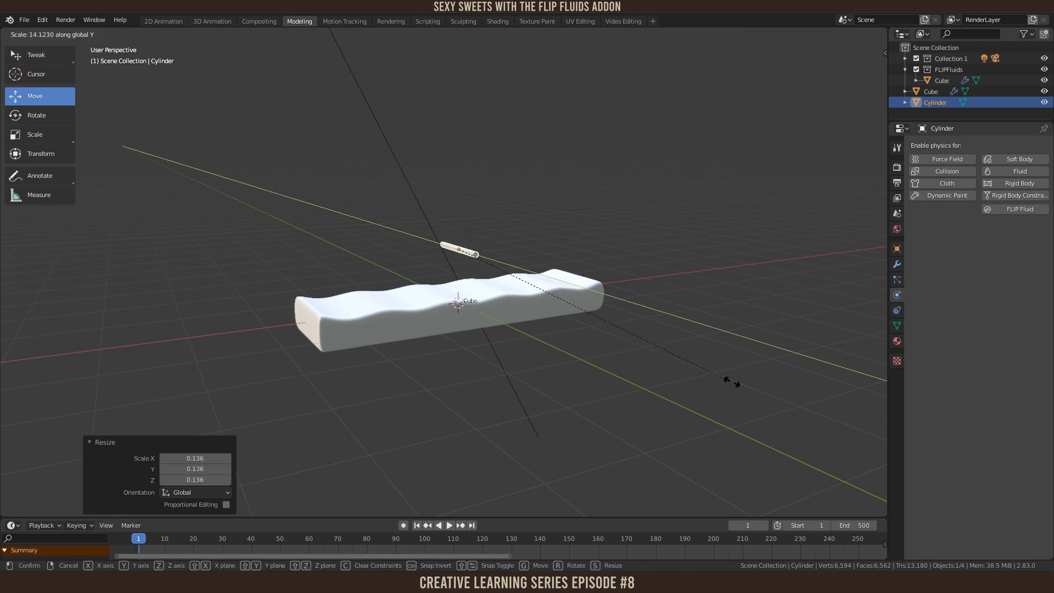
click(703, 330)
key(KP_5)
middle_drag(707, 327, 533, 287)
key(KP_7)
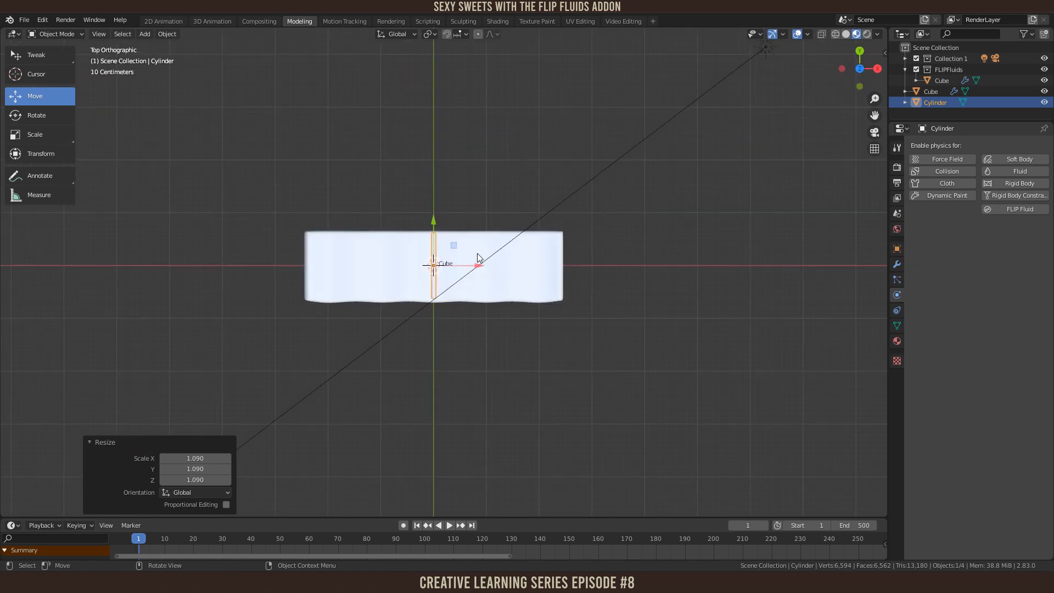
scroll(533, 269, up, 3)
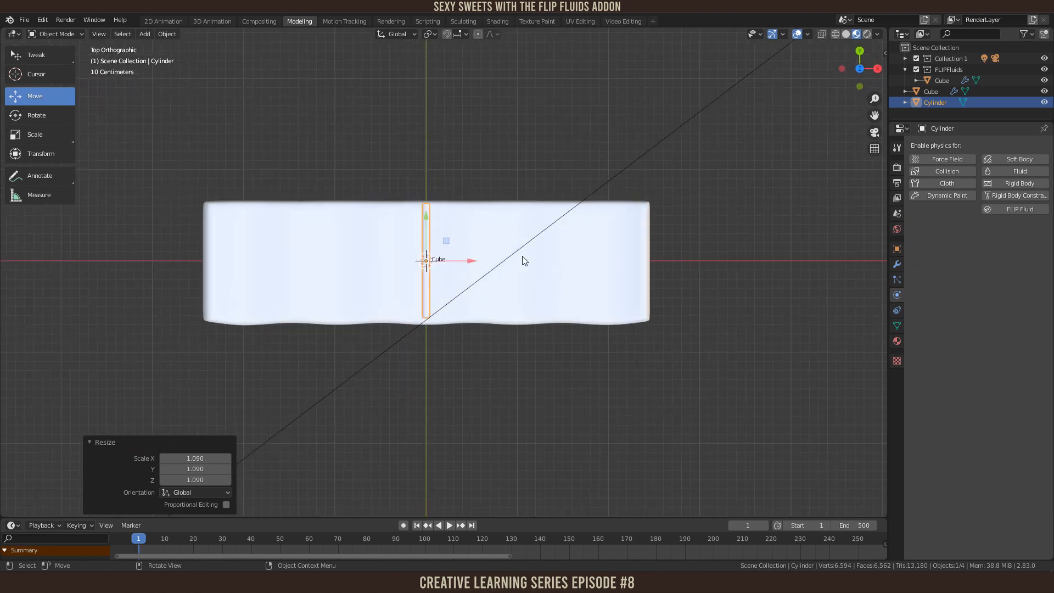
key(s)
click(557, 261)
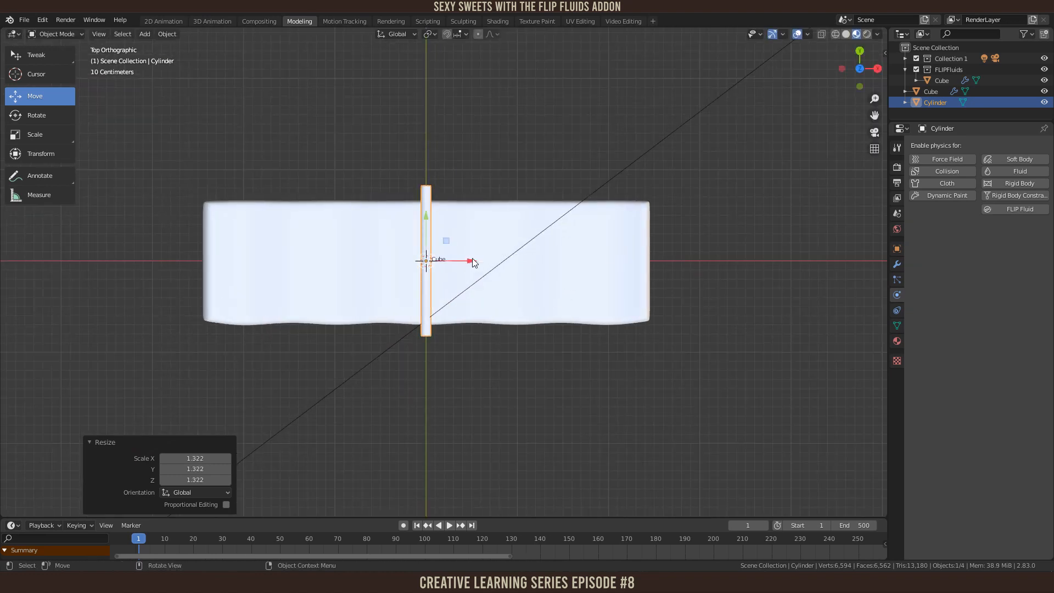
Step: Move the cylinder about 0.36 m in the negative X direction along the bar
key(KP_0)
scroll(473, 258, up, 4)
scroll(474, 260, down, 1)
mouse_move(559, 284)
shift+middle_down()
mouse_move(544, 285)
mouse_move(561, 288)
shift+middle_up()
scroll(452, 335, up, 5)
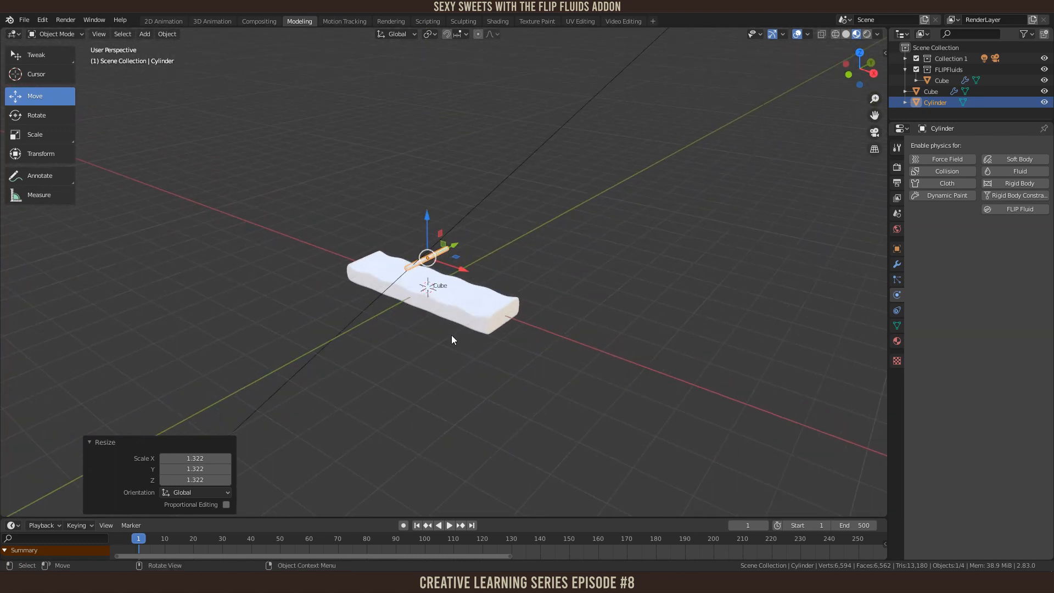
shift+middle_drag(438, 344, 509, 391)
scroll(597, 380, up, 4)
middle_drag(641, 397, 551, 360)
drag(531, 343, 416, 364)
mouse_move(504, 429)
middle_down()
mouse_move(539, 414)
mouse_move(486, 427)
middle_up()
scroll(626, 430, up, 3)
middle_drag(636, 428, 555, 429)
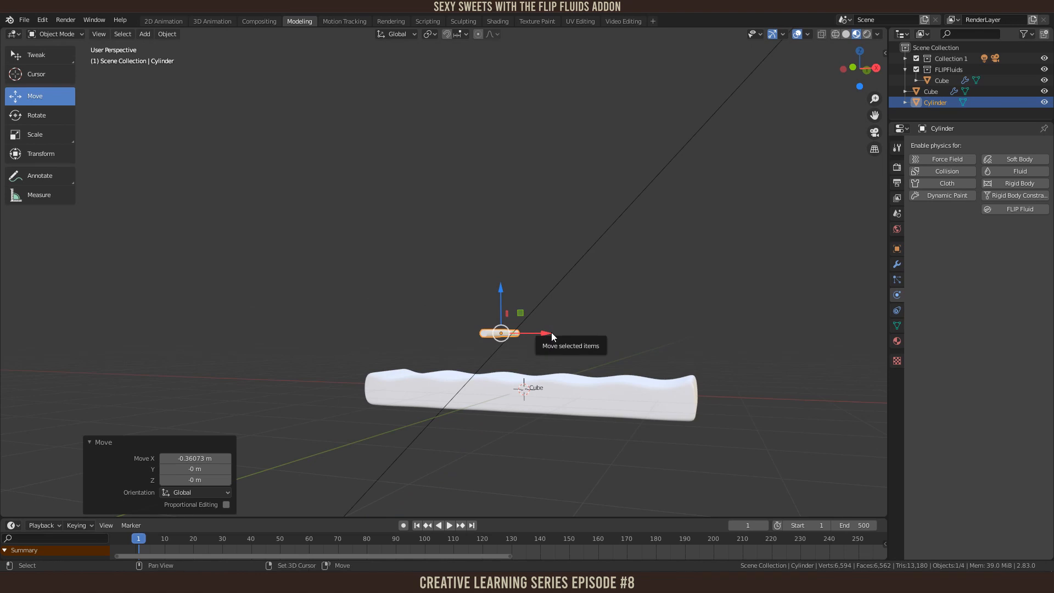
key(Right)
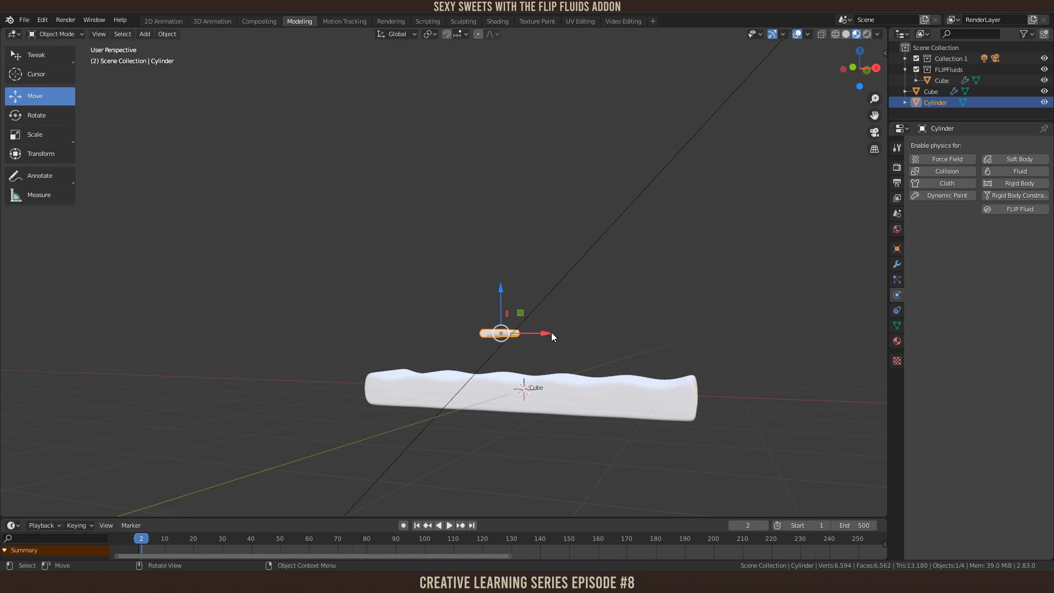
Step: Move the cylinder about 1.95 m in negative X to the bar's end and insert a Location keyframe at frame 1
key(KP_7)
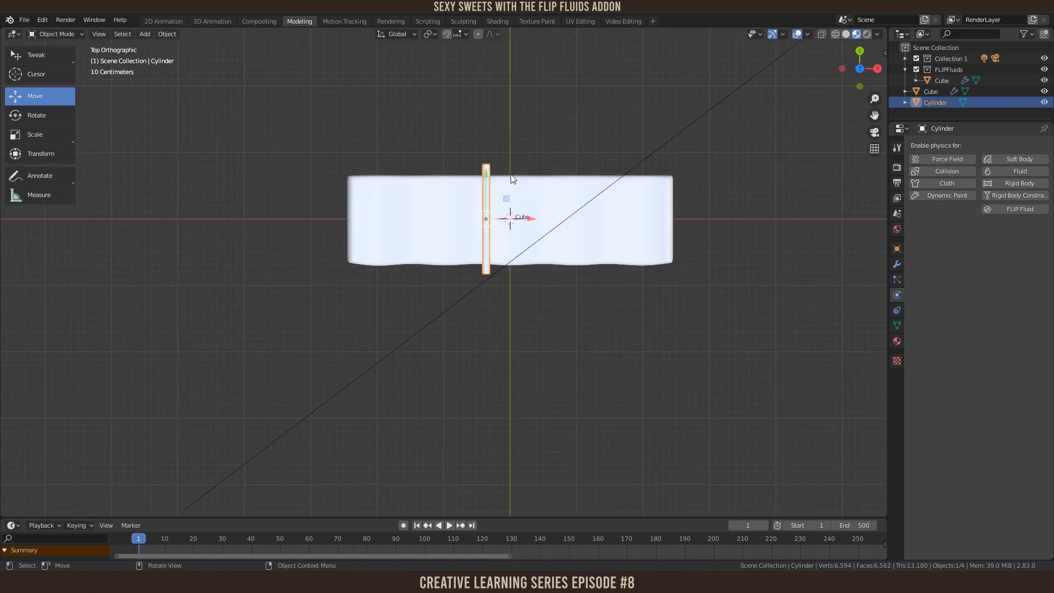
drag(532, 222, 399, 212)
key(KP_0)
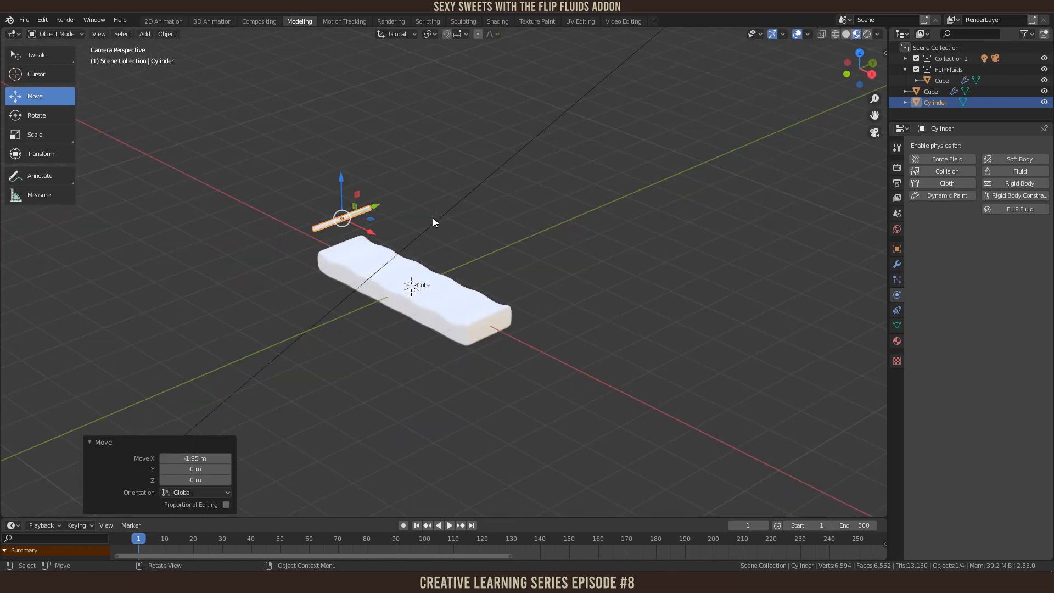
key(i)
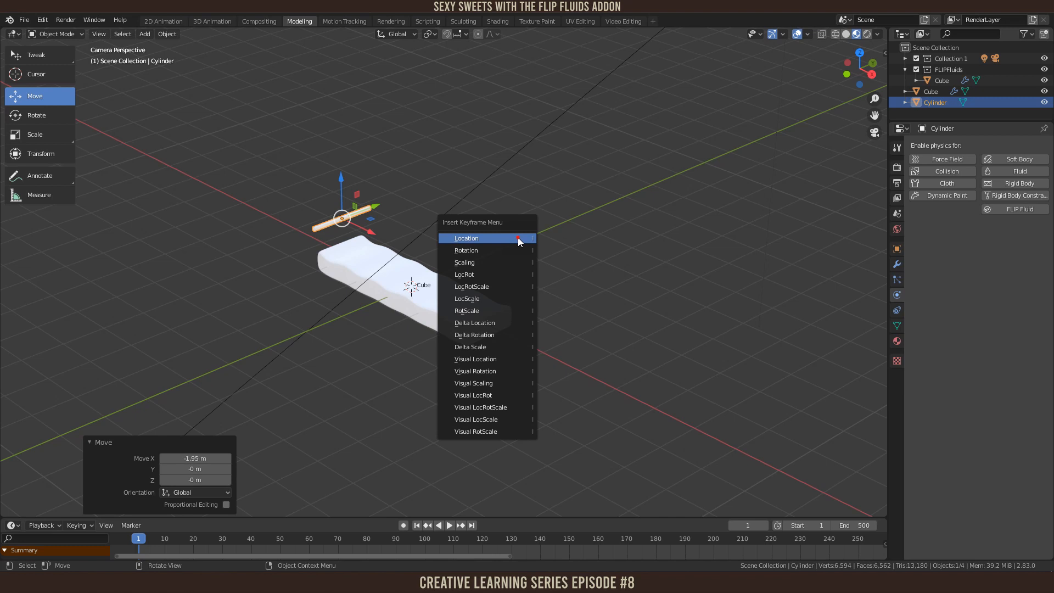
click(518, 238)
scroll(513, 288, up, 2)
scroll(554, 295, down, 2)
shift+middle_drag(552, 292, 618, 284)
scroll(463, 281, up, 7)
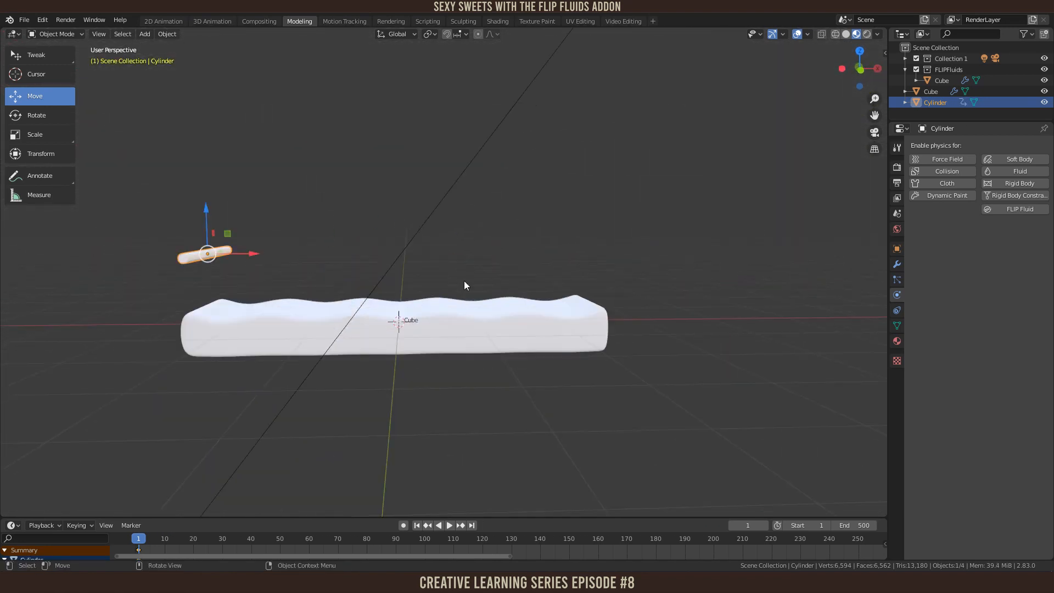
shift+middle_drag(464, 285, 497, 285)
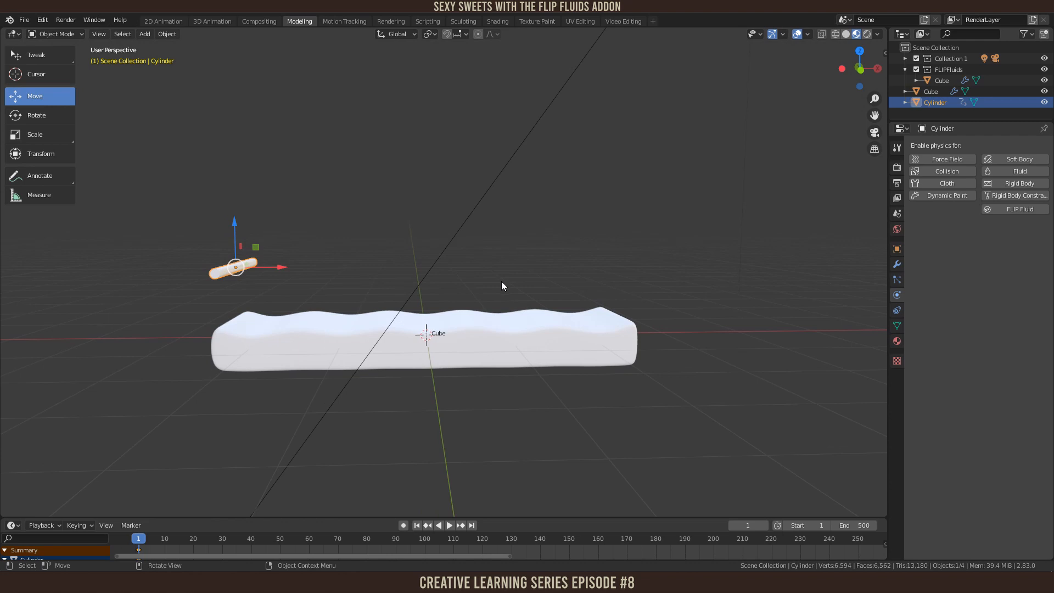
drag(279, 271, 424, 299)
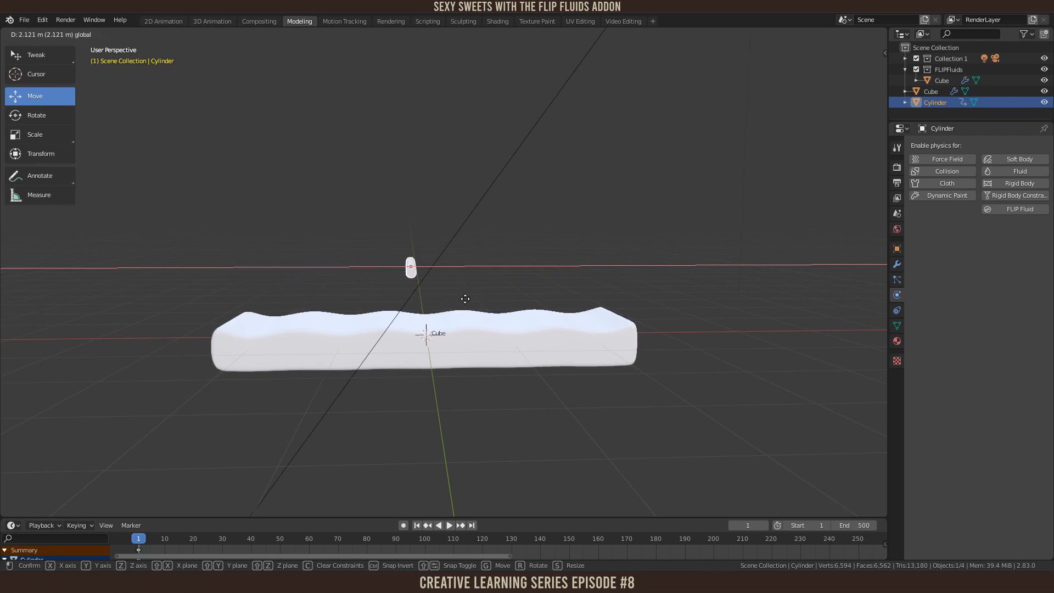
drag(504, 299, 357, 302)
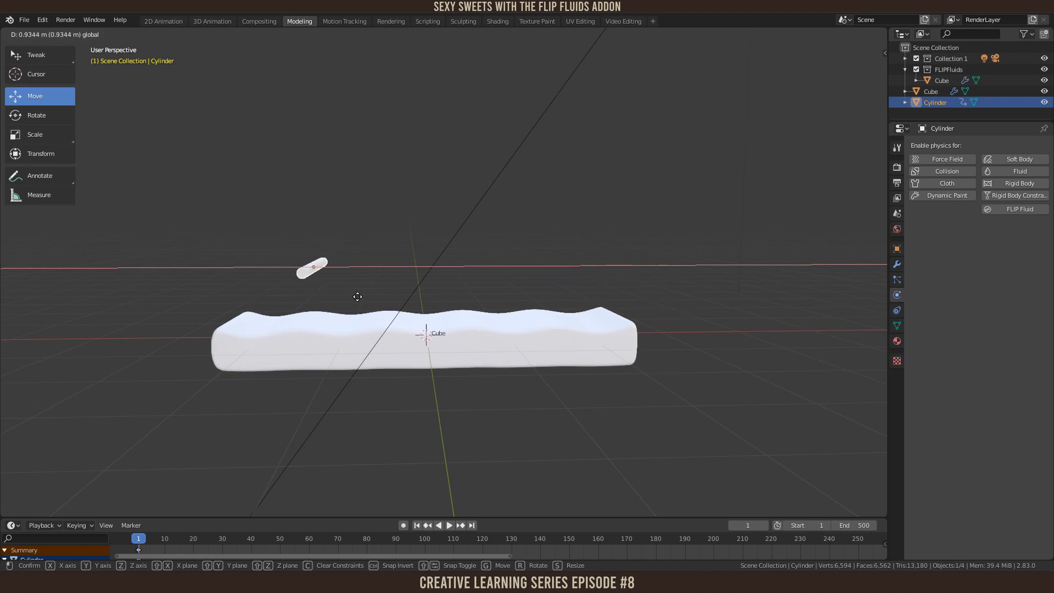
right_click(357, 301)
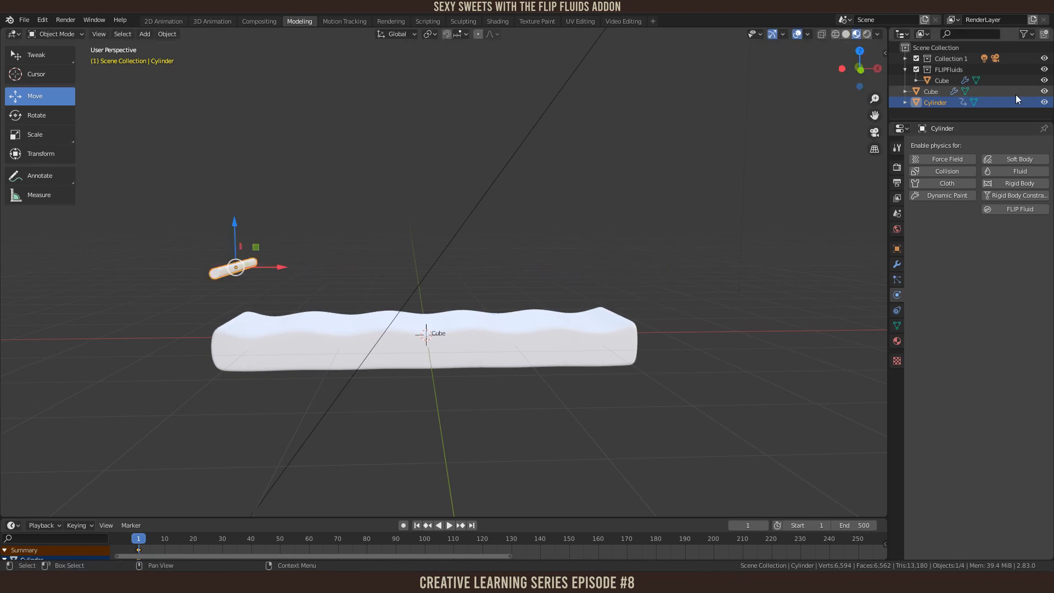
Step: Display the scene's frame rate in the output settings and switch to the Windows calculator, placed over the viewport
click(896, 183)
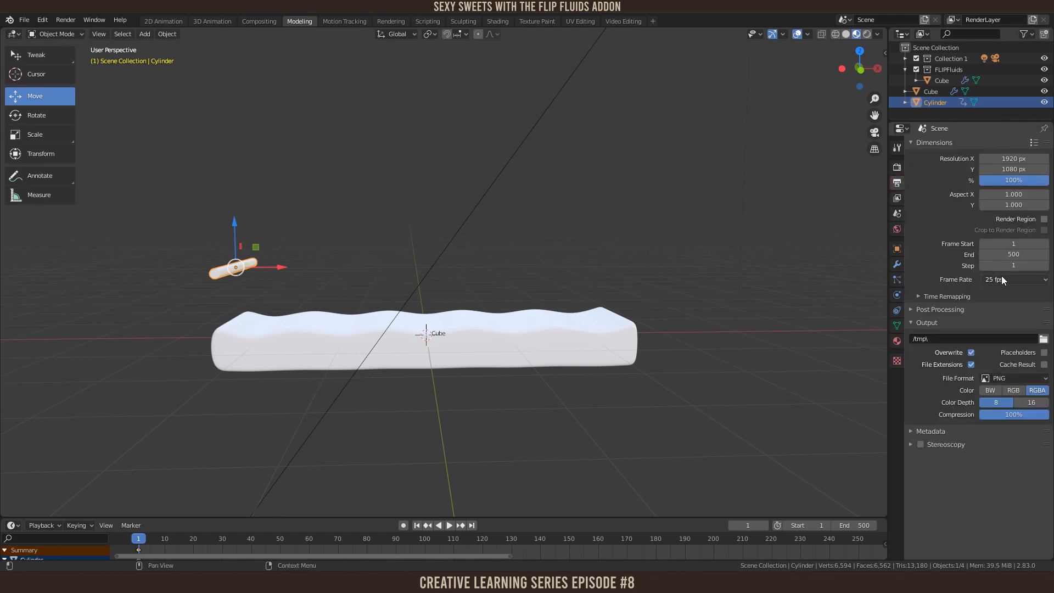
key(super)
text(calc)
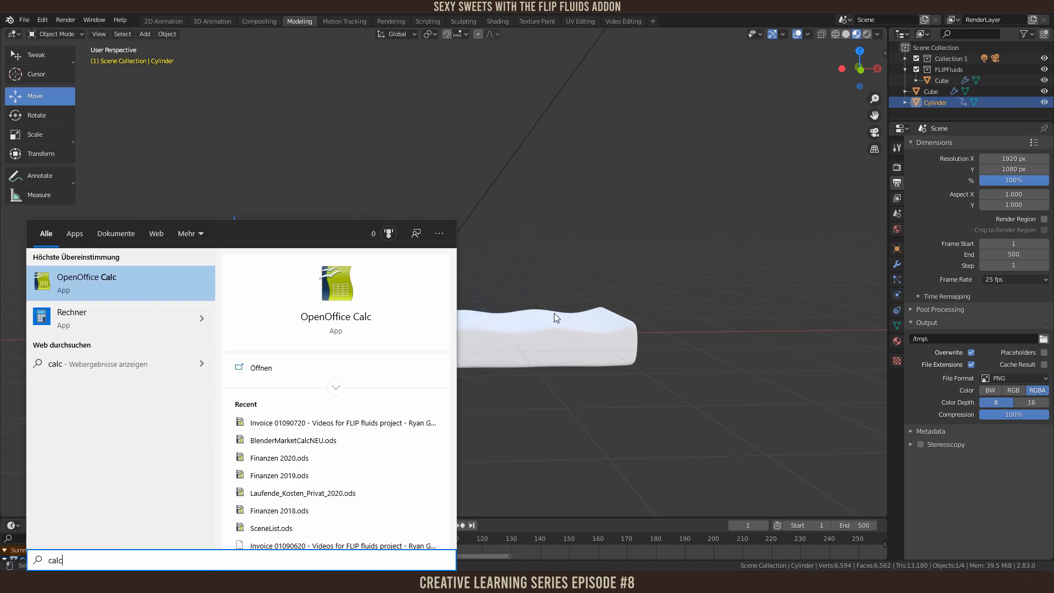
click(129, 318)
drag(317, 227, 595, 189)
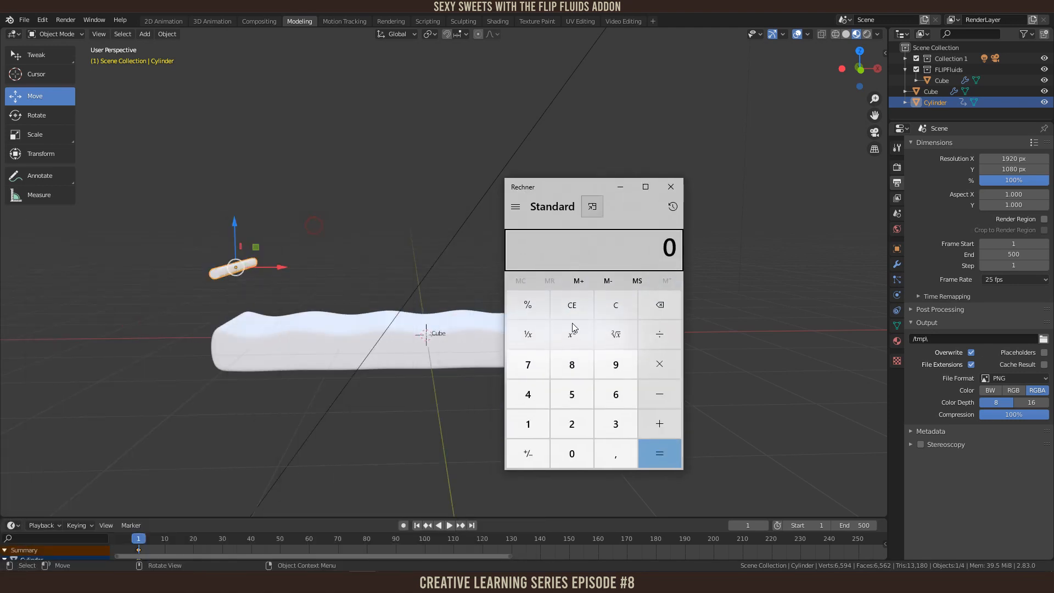
Step: Calculate 25 × 7 for the keyframe timing and minimize the calculator to return to Blender
click(579, 417)
click(574, 394)
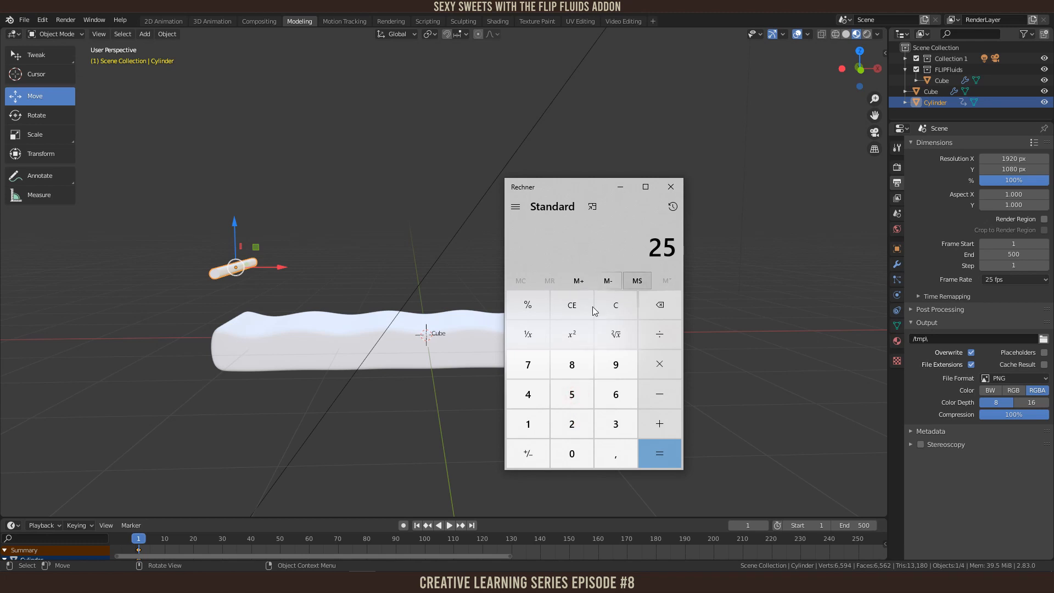
click(660, 364)
click(524, 367)
click(664, 453)
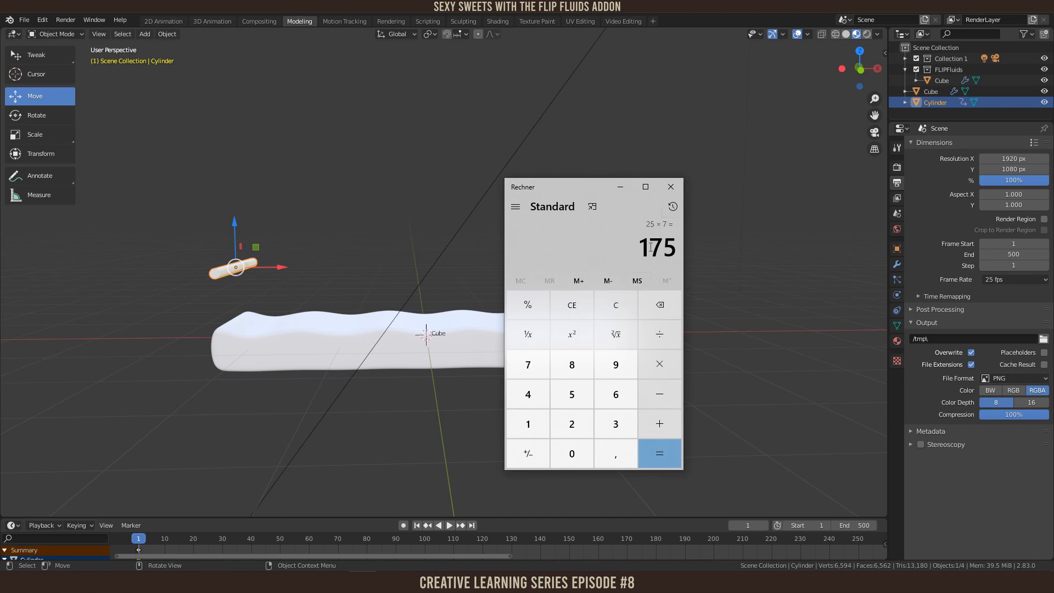
click(620, 187)
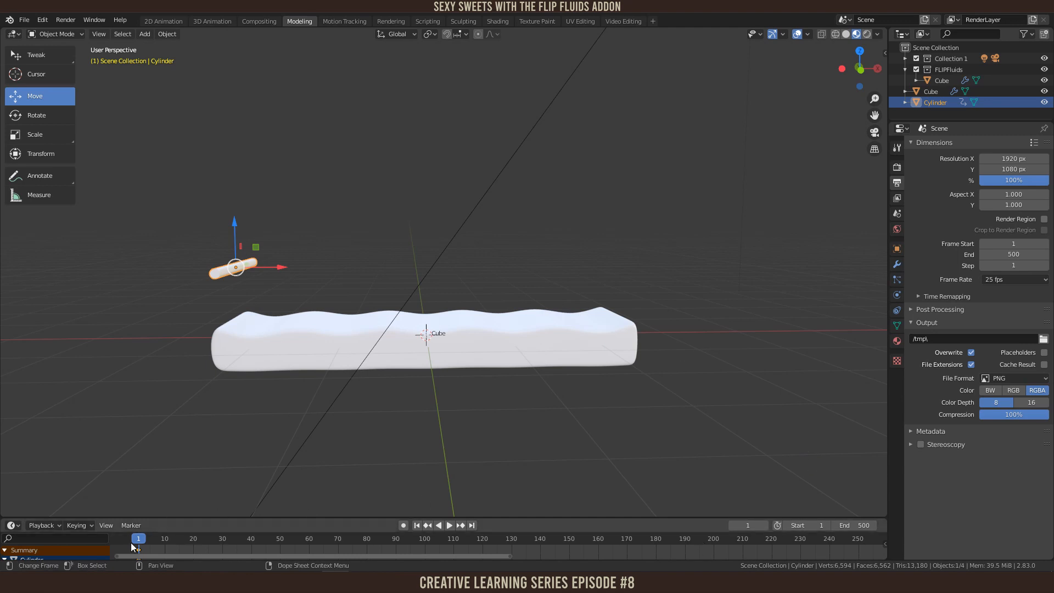
Step: Go to frame 175 and move the cylinder about 4.84 m along X to just past the bar's opposite end
click(640, 539)
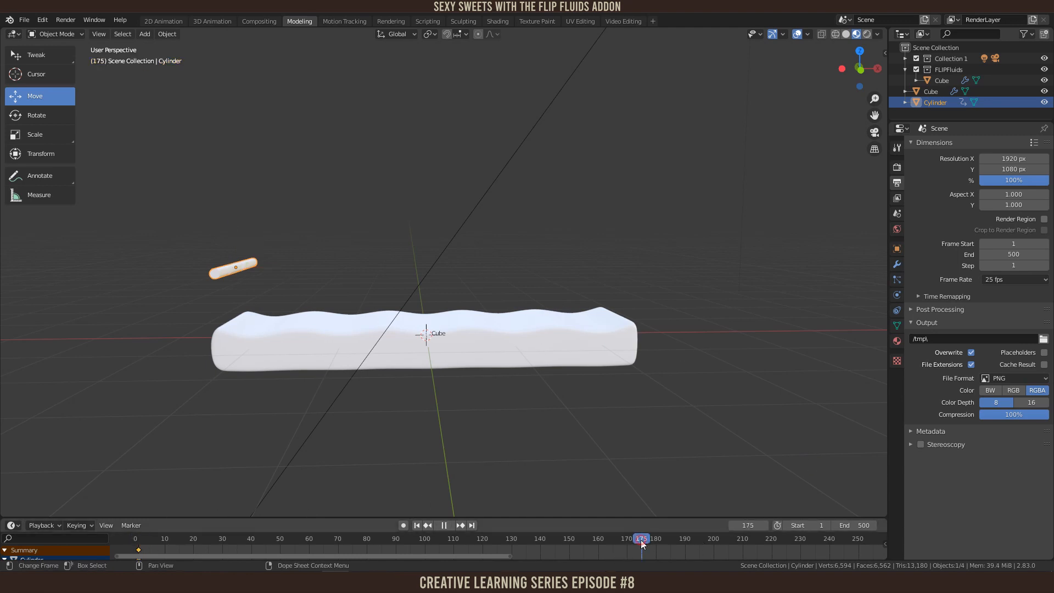
drag(274, 270, 639, 290)
key(KP_7)
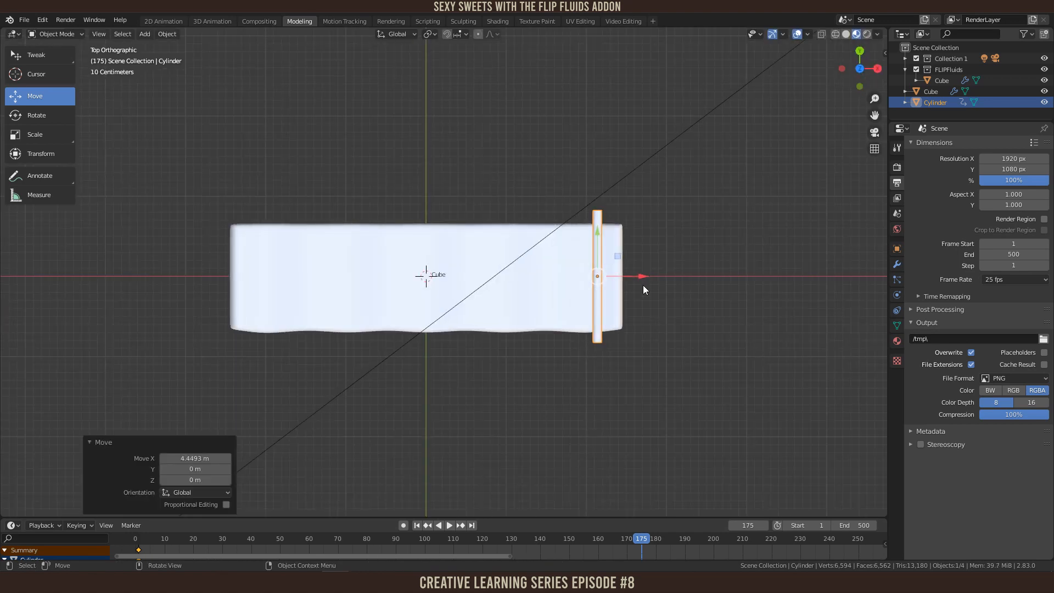
key(g)
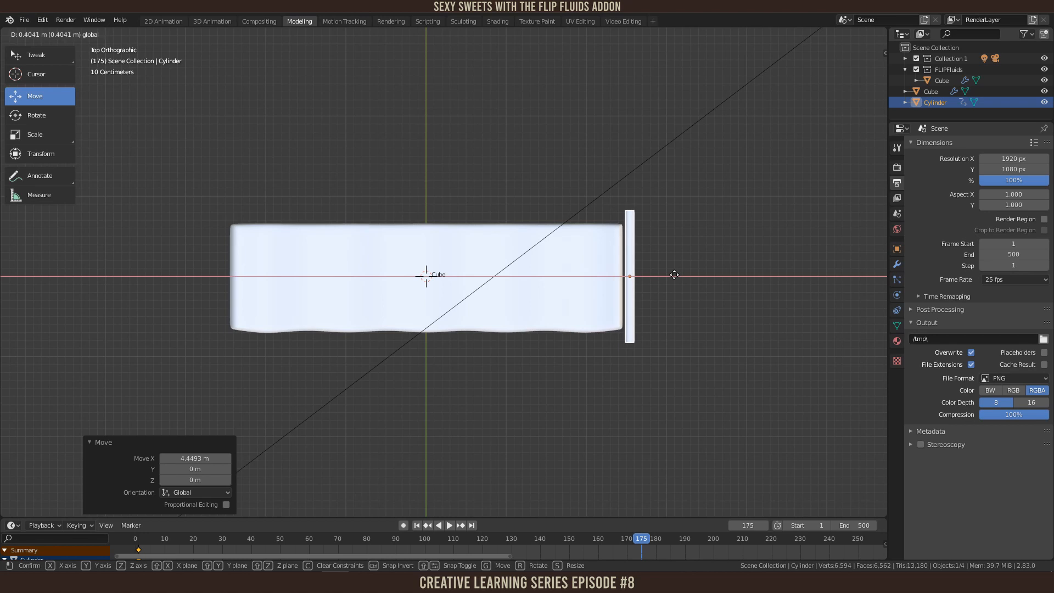
click(671, 275)
Step: Insert a Location keyframe for the cylinder at frame 175 and play the animation from frame 1
key(i)
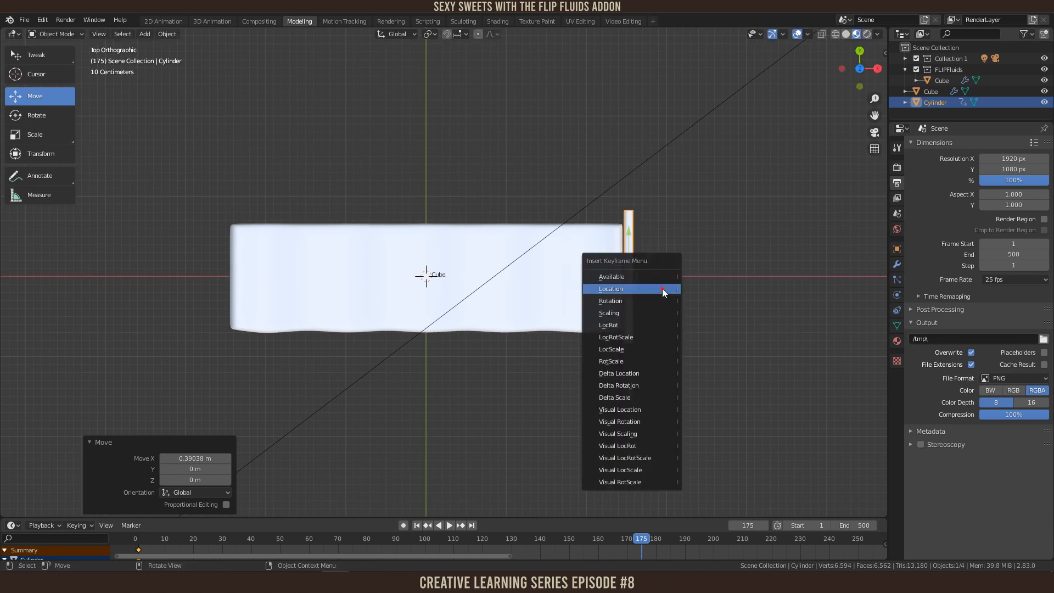
click(663, 288)
key(shift+Left)
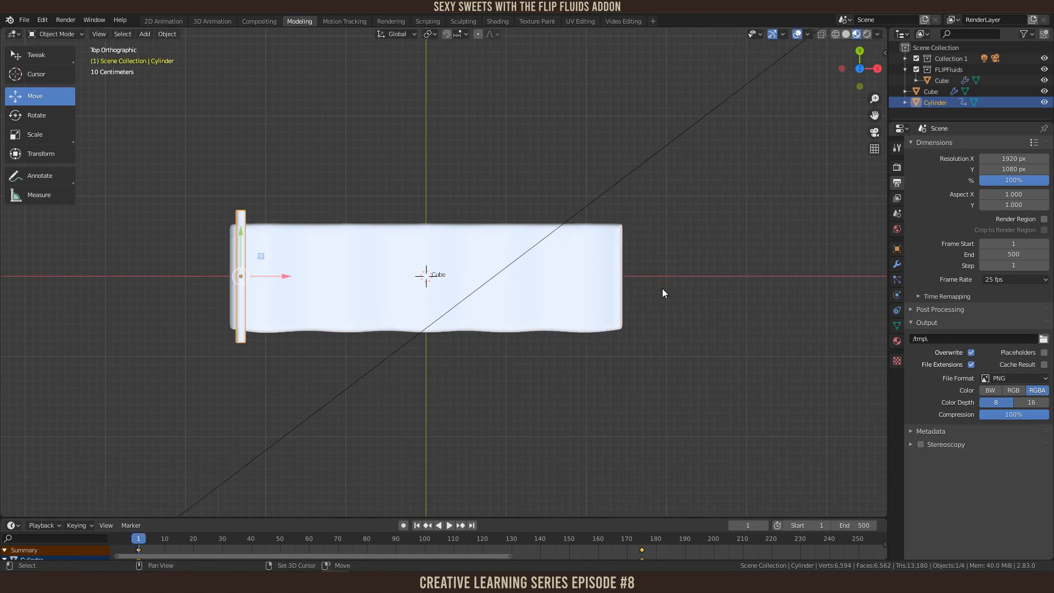
key(space)
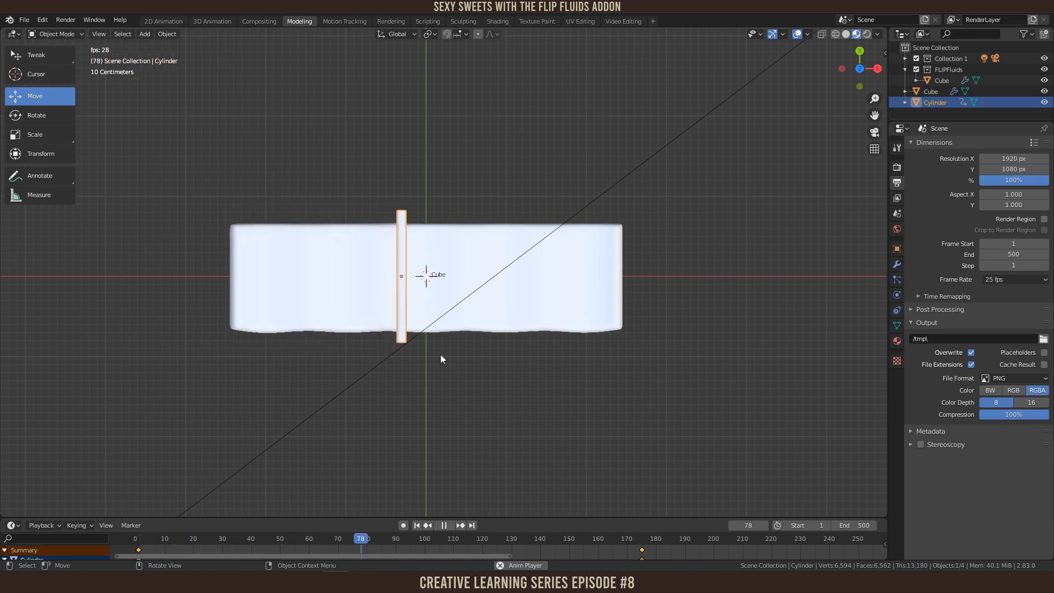
Step: Stop the playback and enable FLIP Fluid physics on the cylinder with the type Inflow
key(Escape)
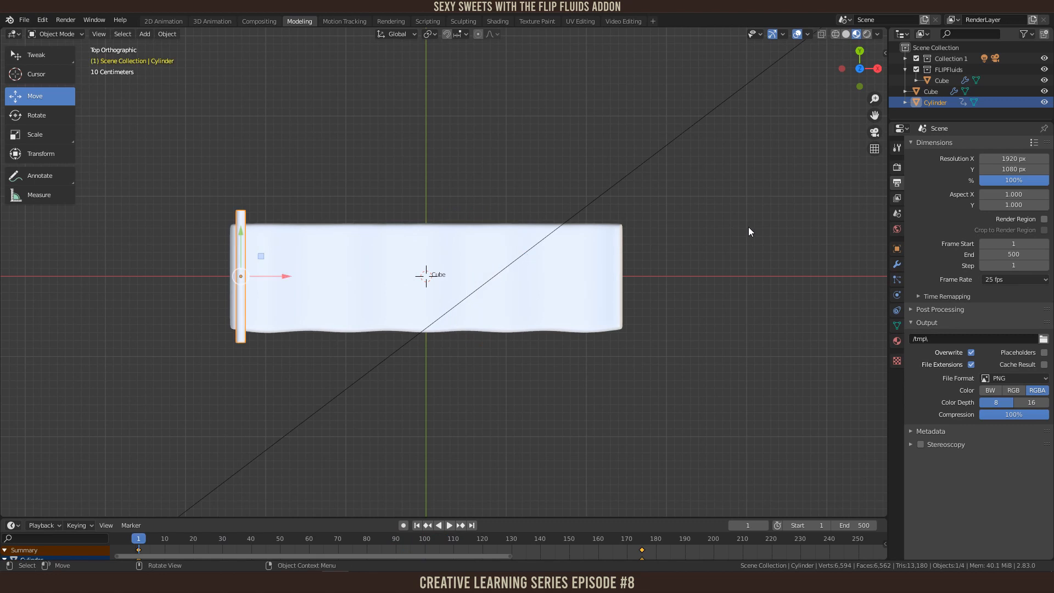
click(898, 295)
click(980, 209)
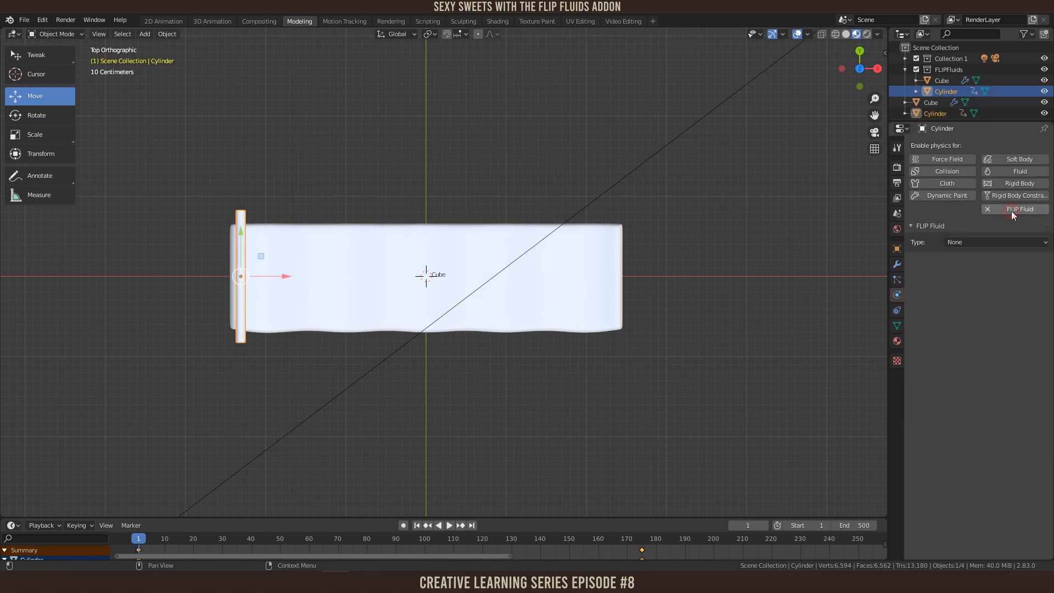
click(976, 242)
click(954, 303)
Step: Add a cube mesh and scale it uniformly by about 2.586 so it encloses the bar and cylinder
middle_drag(566, 322, 516, 245)
scroll(517, 245, down, 2)
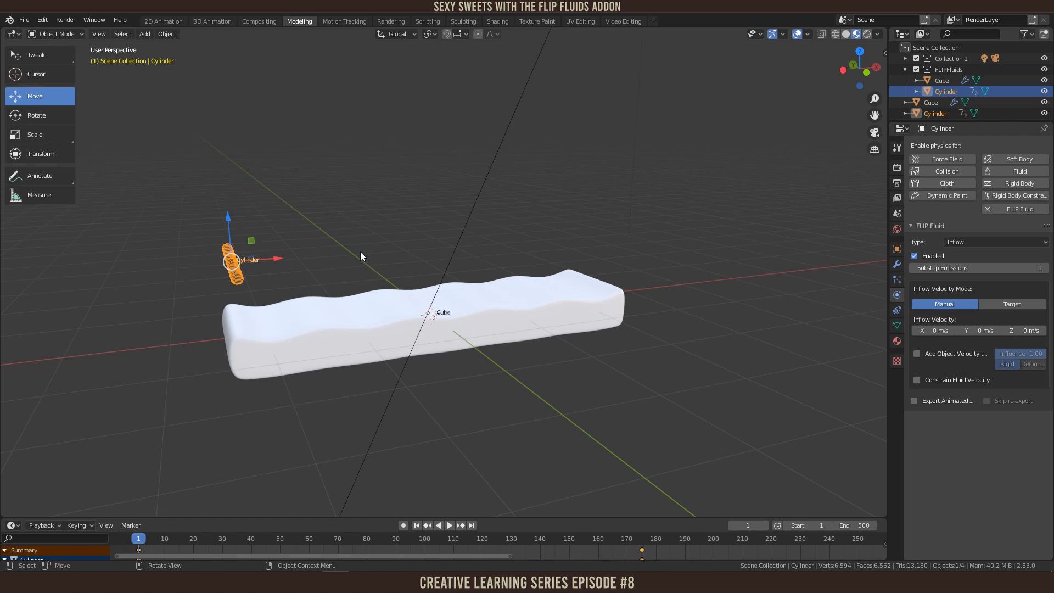
scroll(384, 261, down, 4)
scroll(492, 282, up, 3)
key(shift+a)
mouse_move(367, 285)
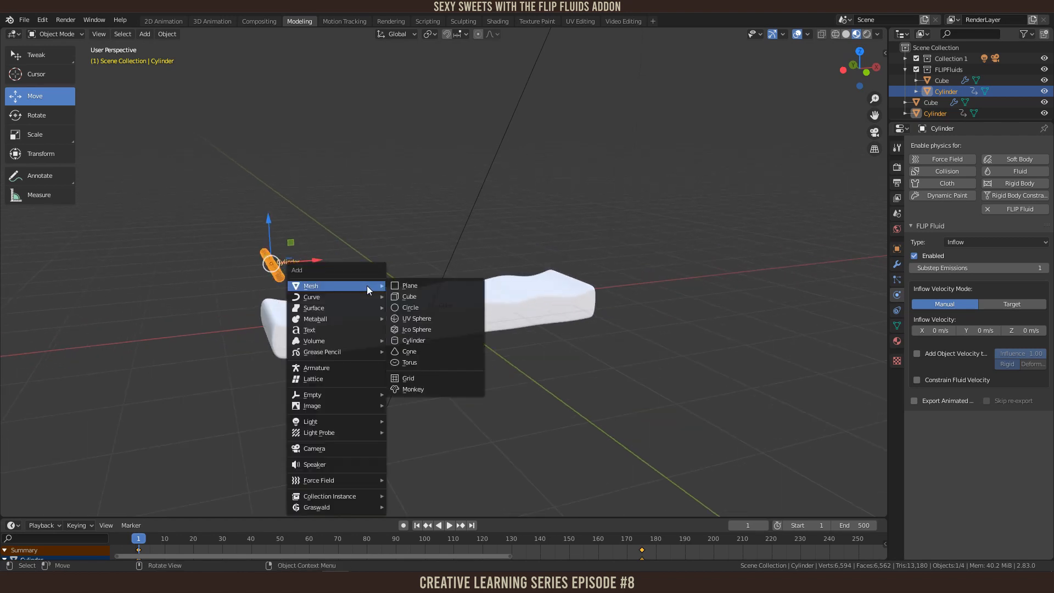
click(406, 295)
key(s)
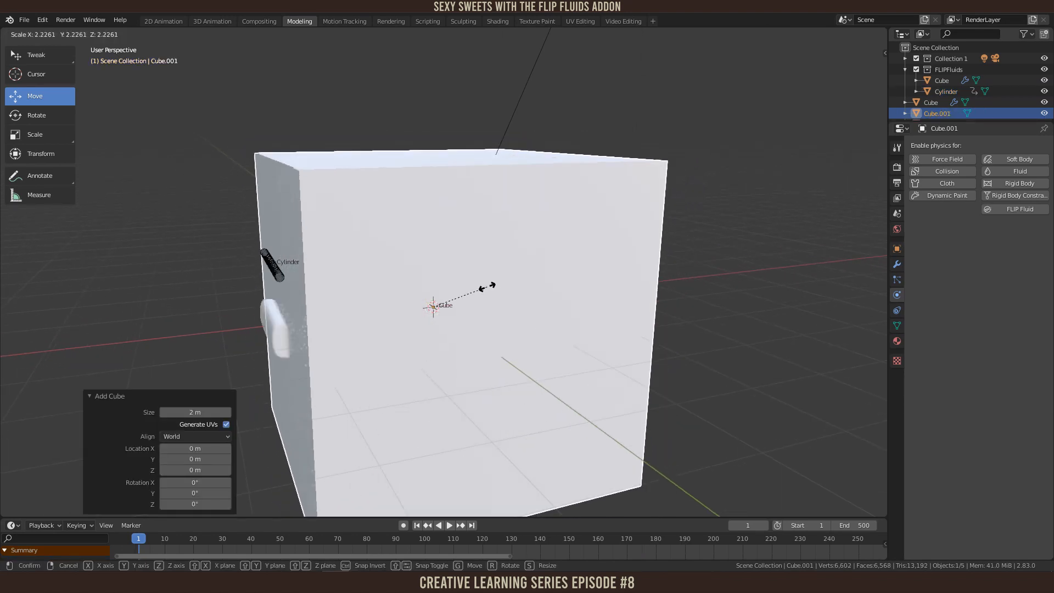
click(496, 291)
Step: Enable FLIP Fluid physics on the new cube with the type Domain
click(1012, 209)
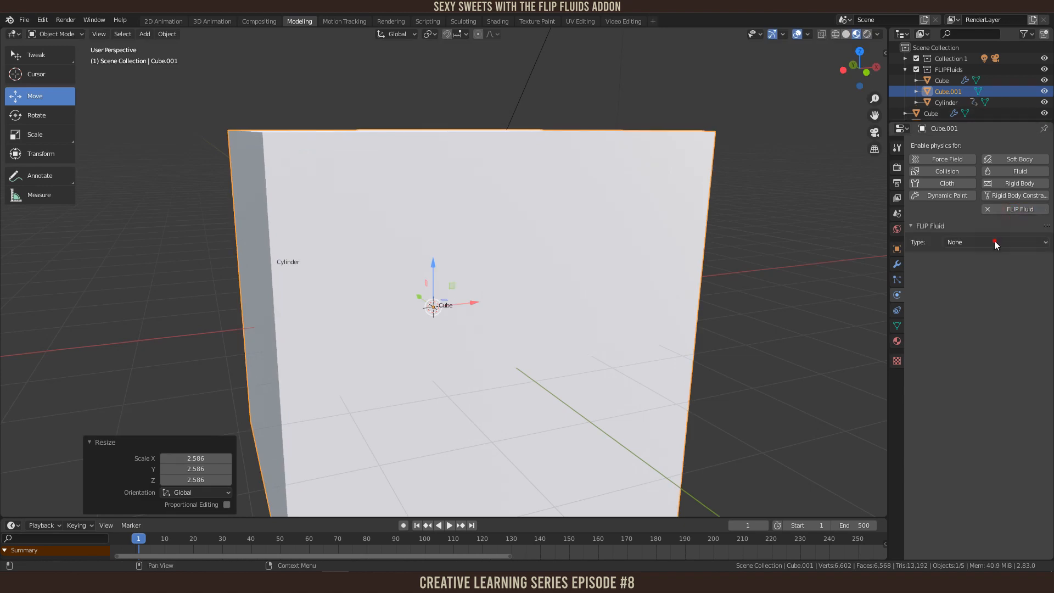
click(993, 240)
click(980, 253)
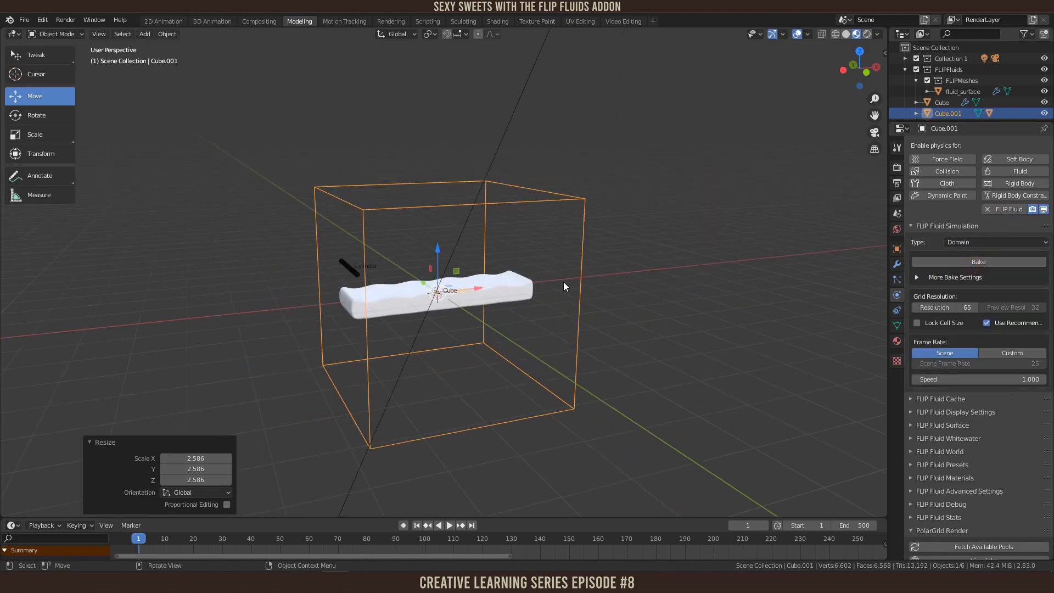
Step: Shrink the domain uniformly by about 0.650 and 0.647, and stretch it by about 2.505 along X to fit around the bar
middle_drag(615, 299, 381, 246)
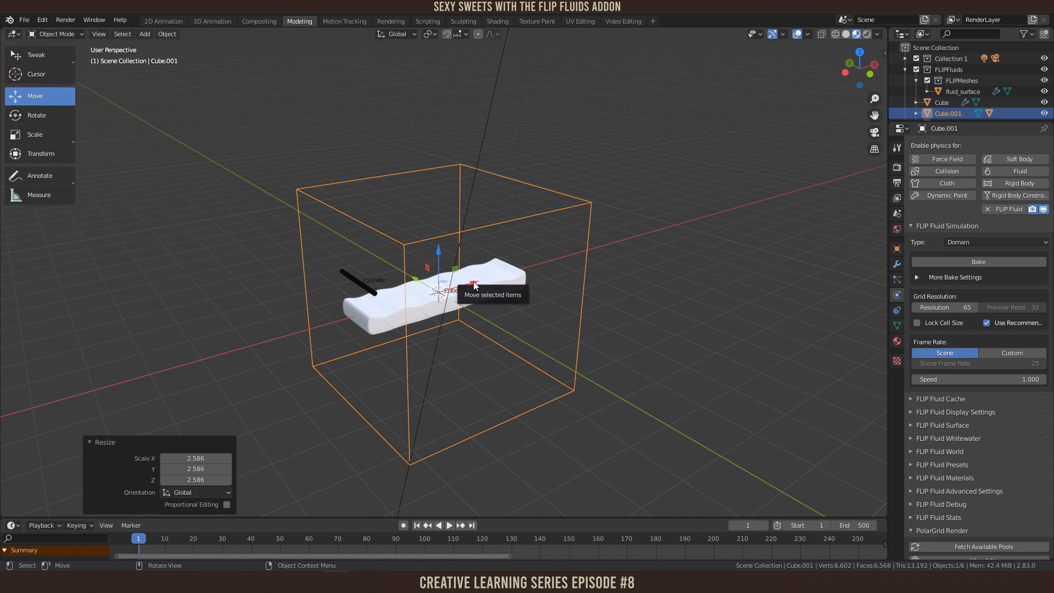
middle_drag(512, 314, 565, 340)
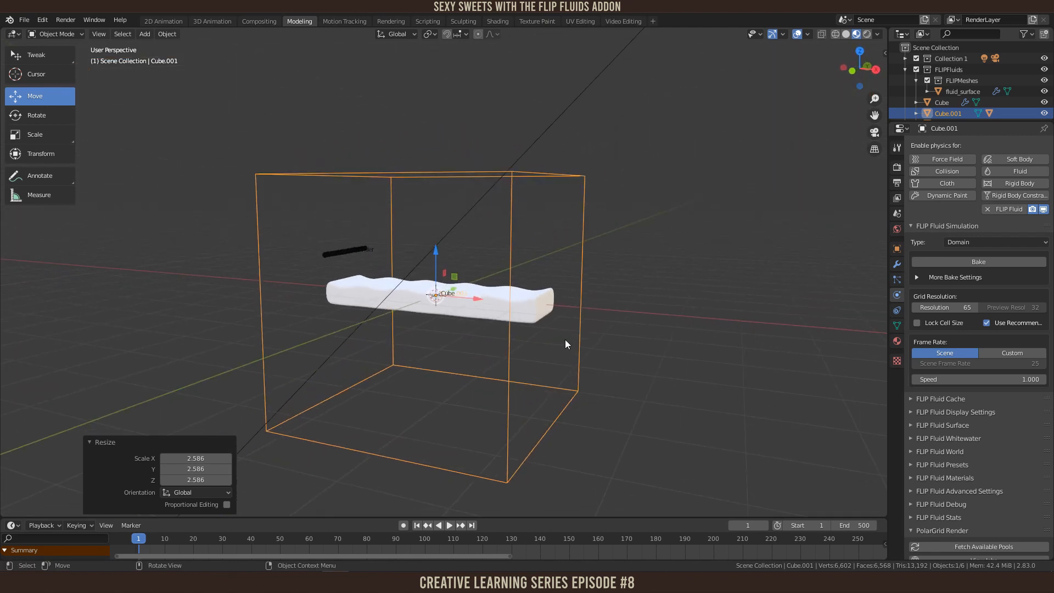
key(s)
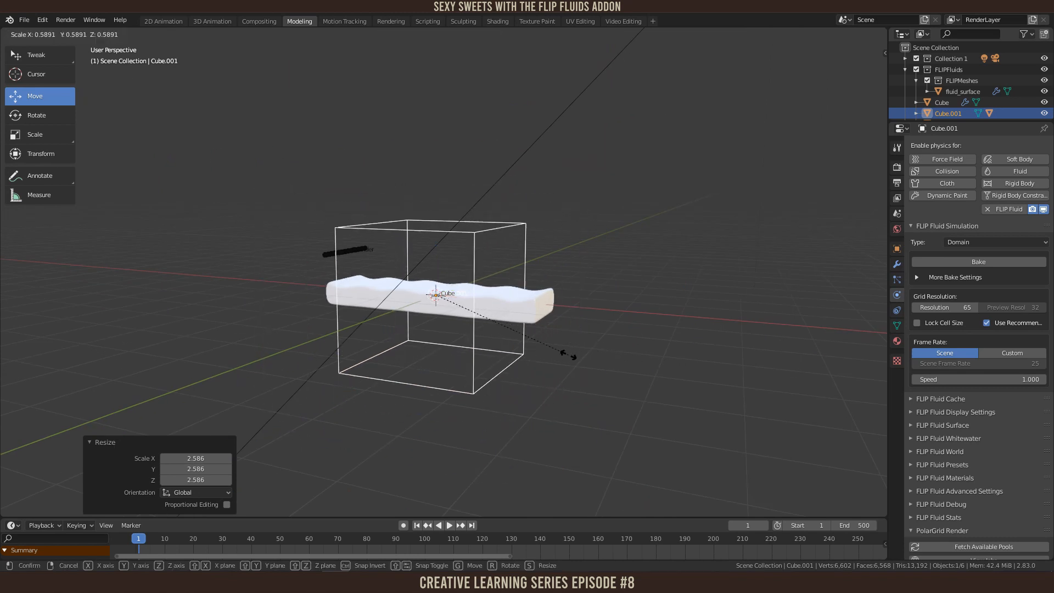
click(584, 356)
key(KP_7)
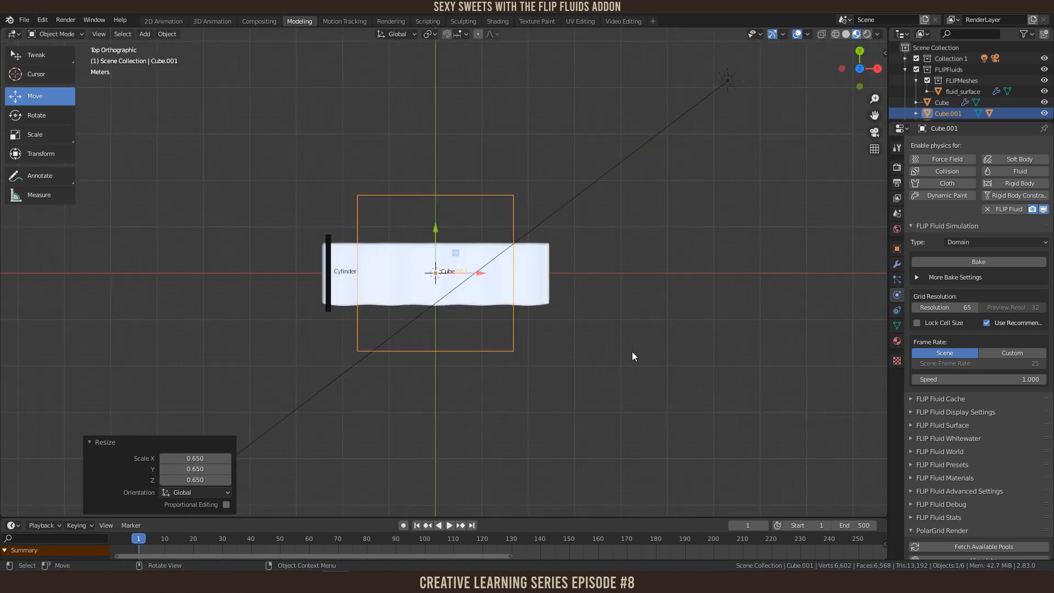
key(s)
key(x)
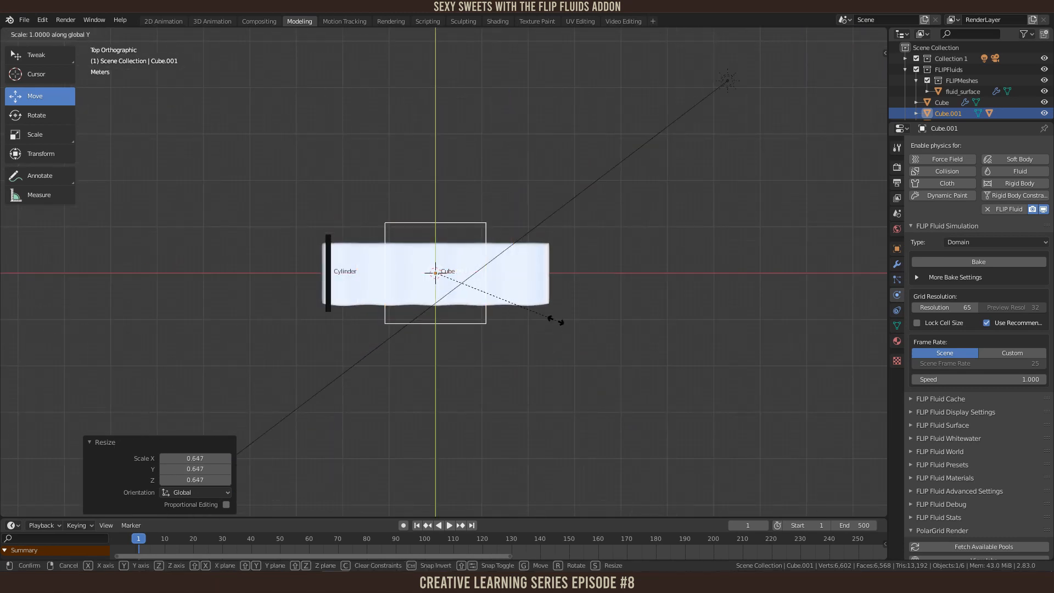
click(753, 328)
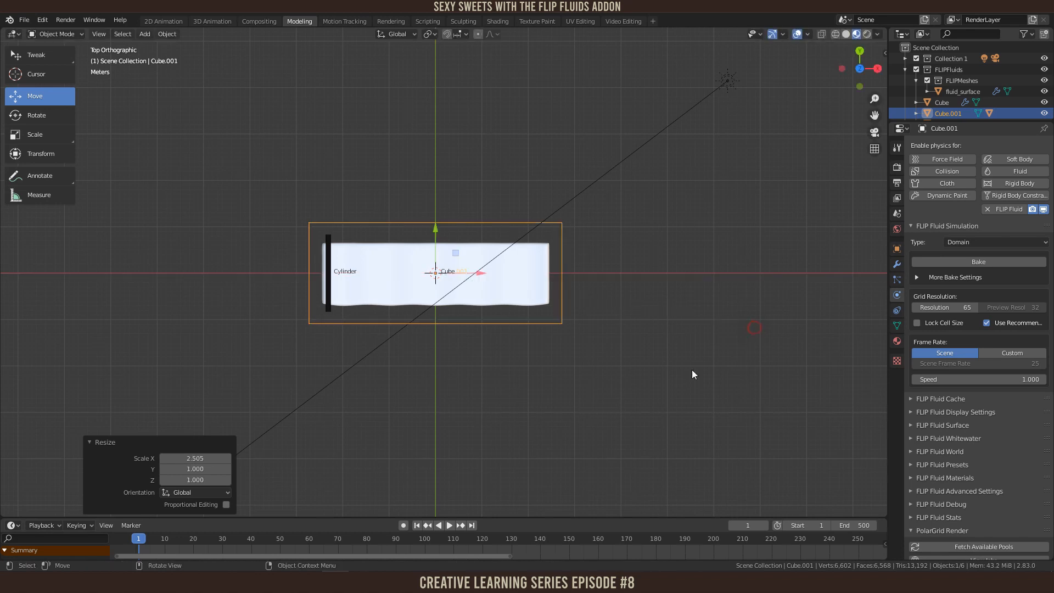
Step: Raise the domain's bottom face along Z to just below the bar, making the domain about 1.47 m high
middle_drag(485, 358, 460, 337)
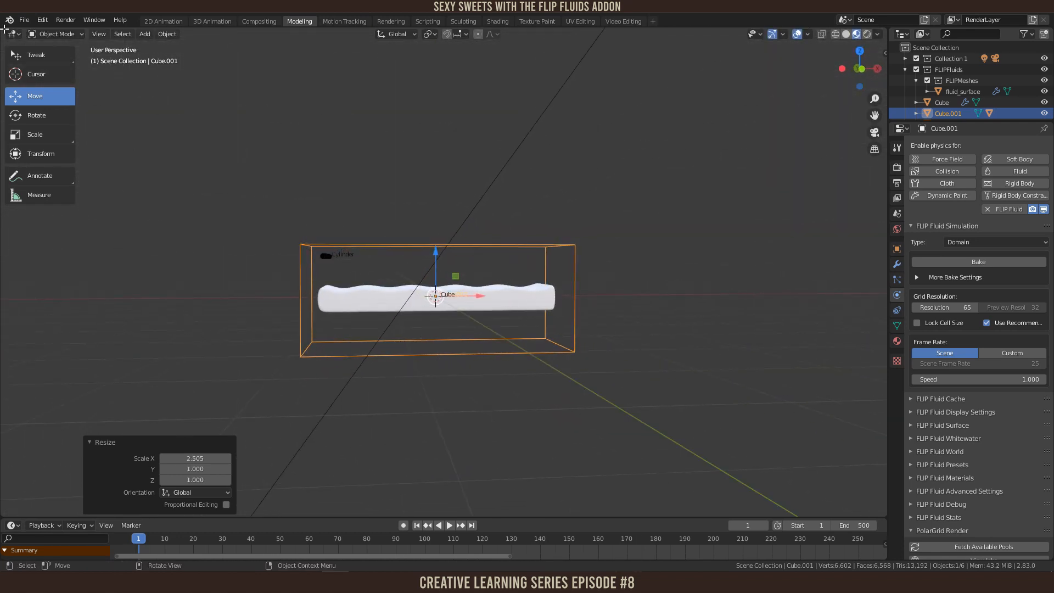
key(Tab)
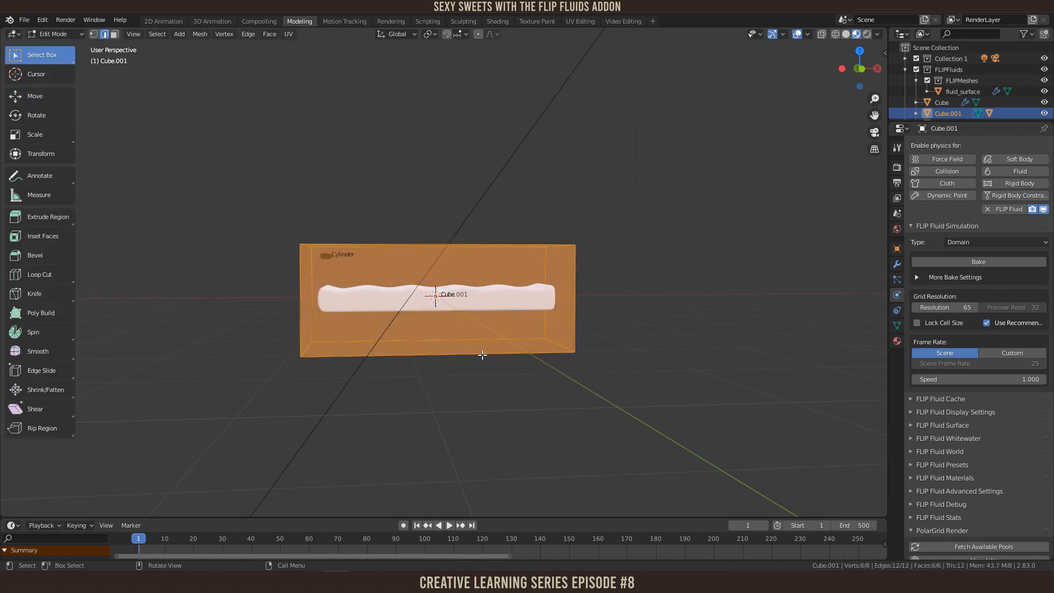
middle_drag(453, 355, 451, 345)
click(450, 343)
click(114, 34)
click(448, 344)
middle_drag(458, 375, 450, 322)
key(g)
key(z)
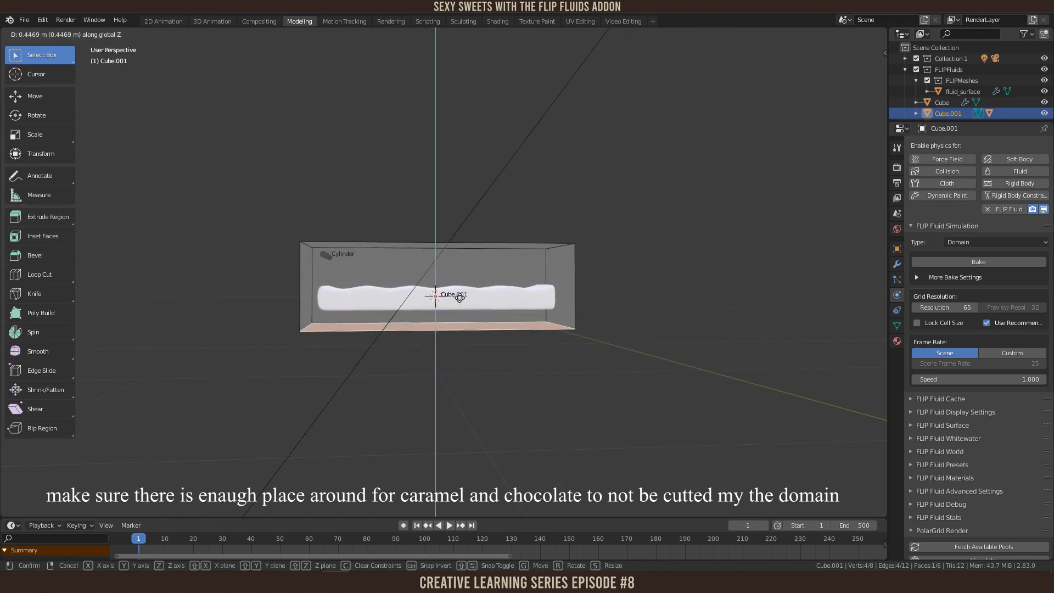
click(461, 287)
scroll(491, 324, up, 4)
middle_drag(493, 328, 523, 357)
key(Tab)
Step: Widen the physics settings area and enable viscosity in the domain's FLIP Fluid World settings
scroll(500, 321, down, 5)
drag(887, 299, 816, 300)
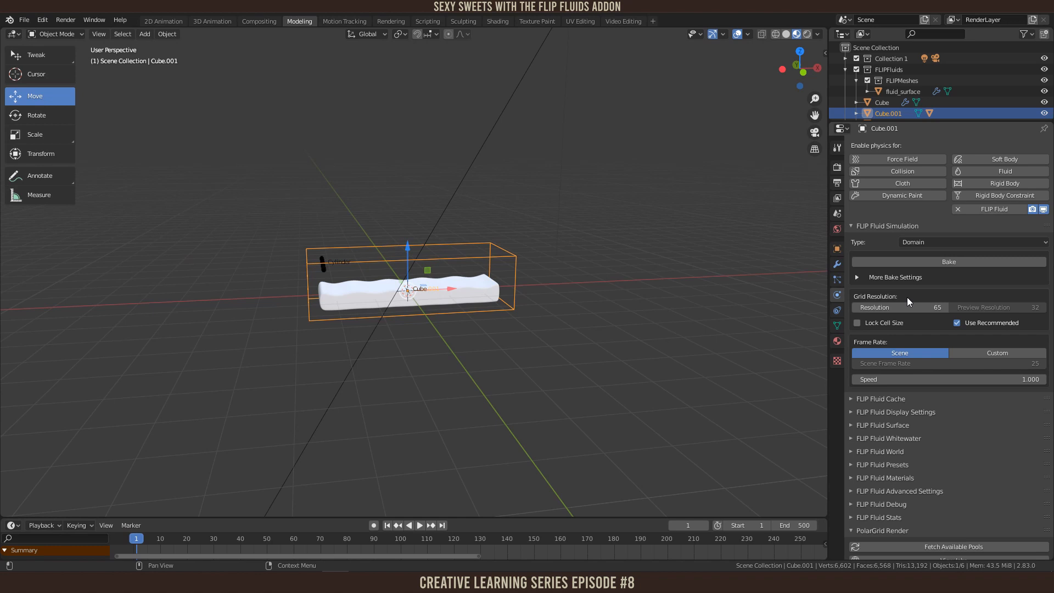
scroll(360, 273, up, 5)
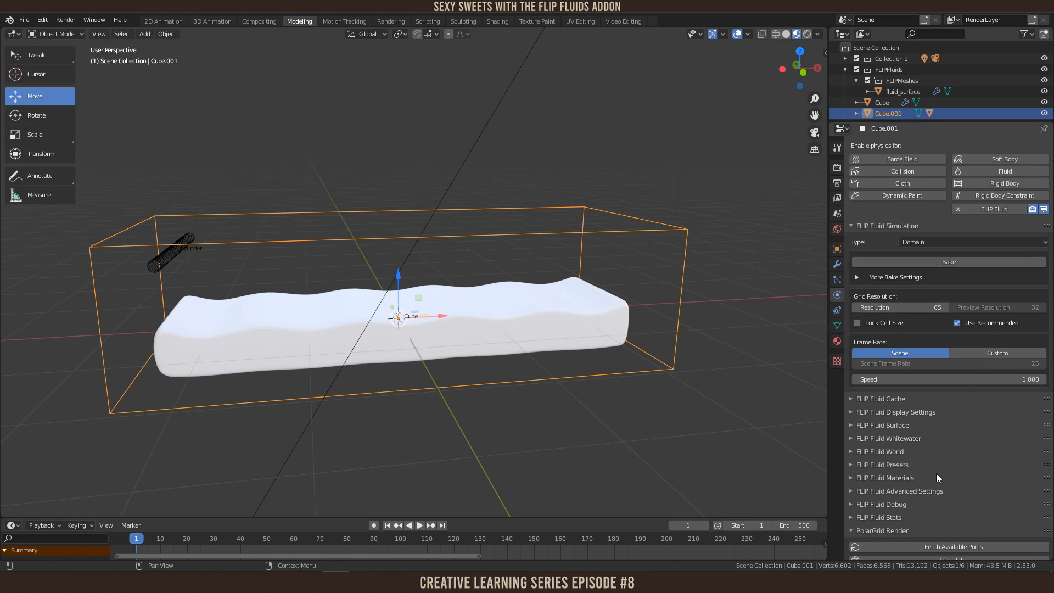
scroll(936, 473, down, 1)
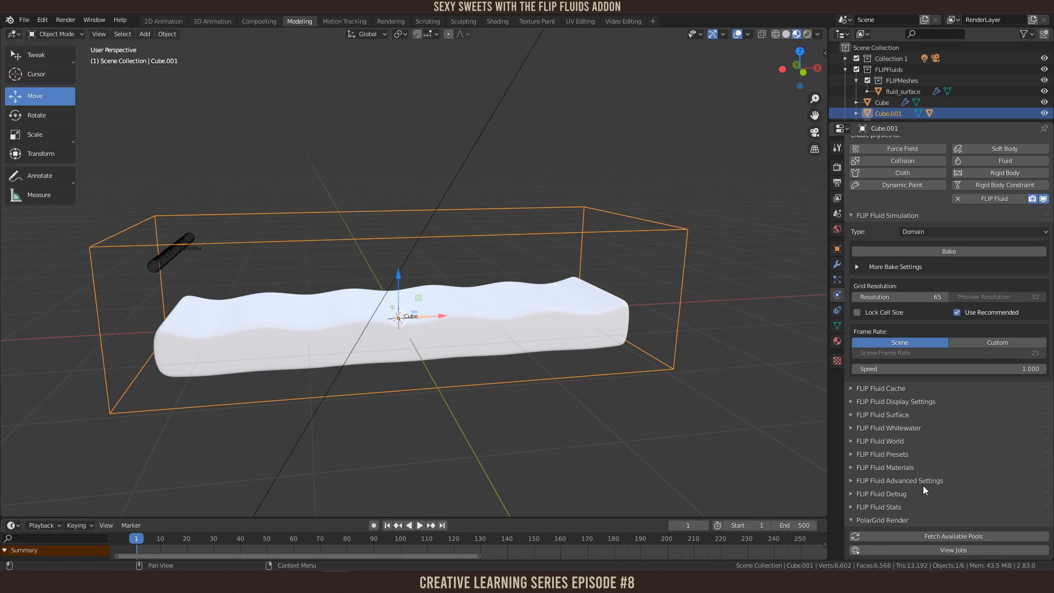
click(852, 440)
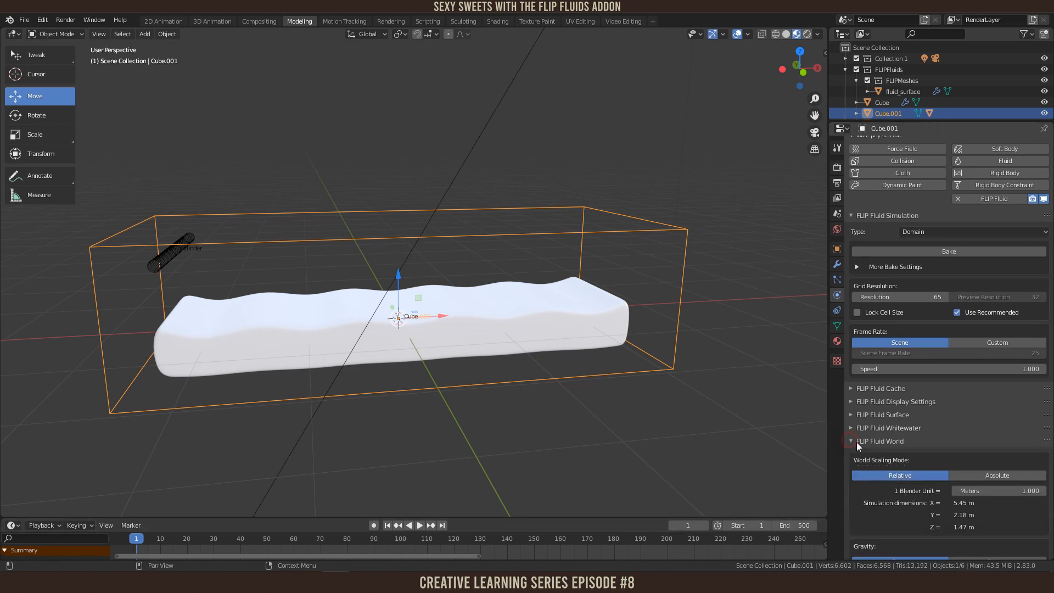
scroll(897, 464, down, 8)
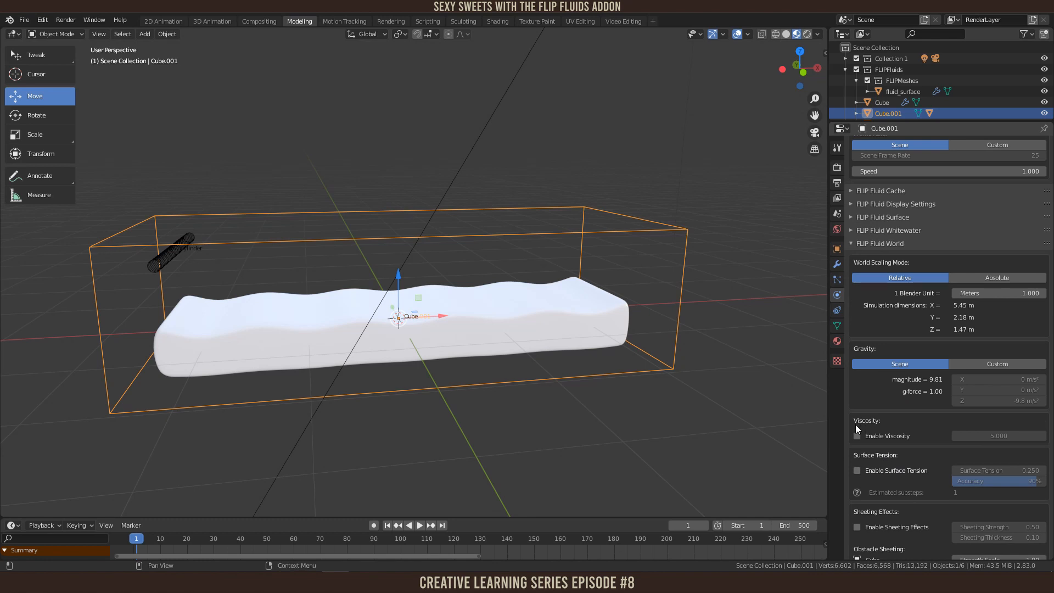
click(880, 440)
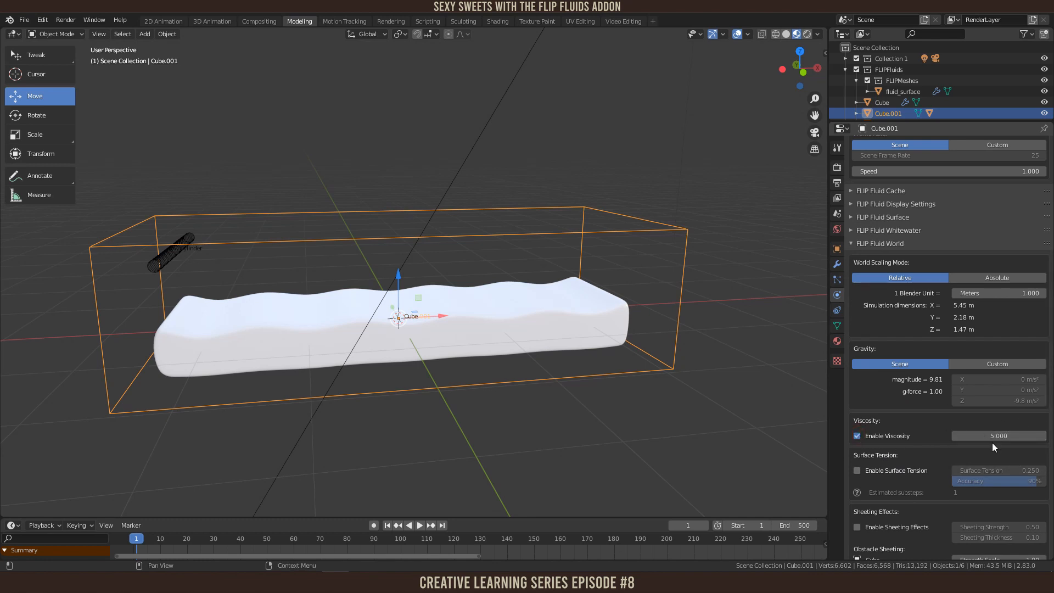
Step: Save the scene as 1_Caramel.blend in the Tutorial folder
middle_drag(484, 251, 497, 247)
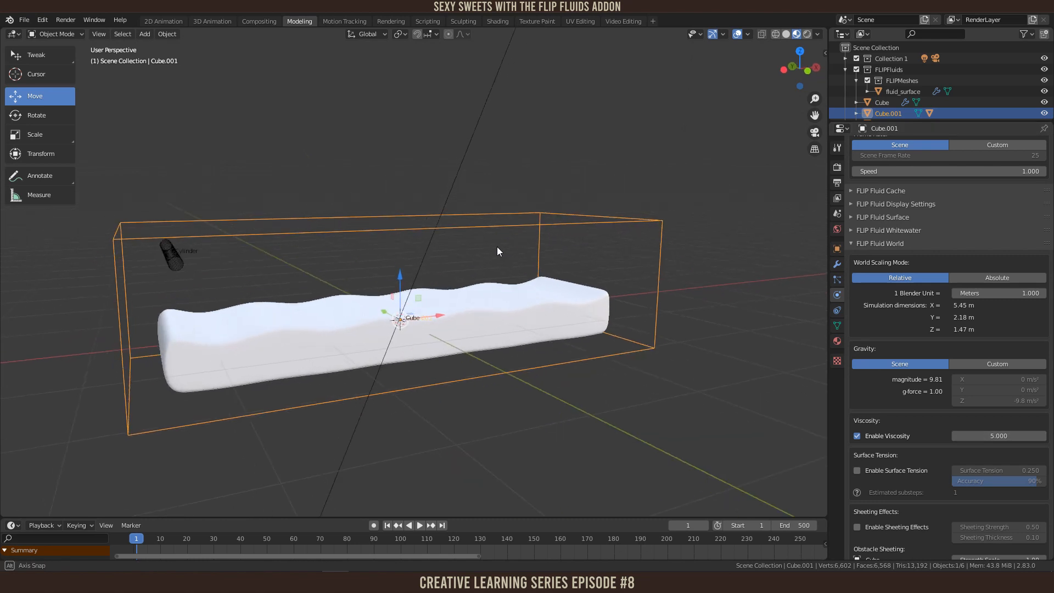
shift+middle_drag(597, 305, 620, 311)
click(26, 20)
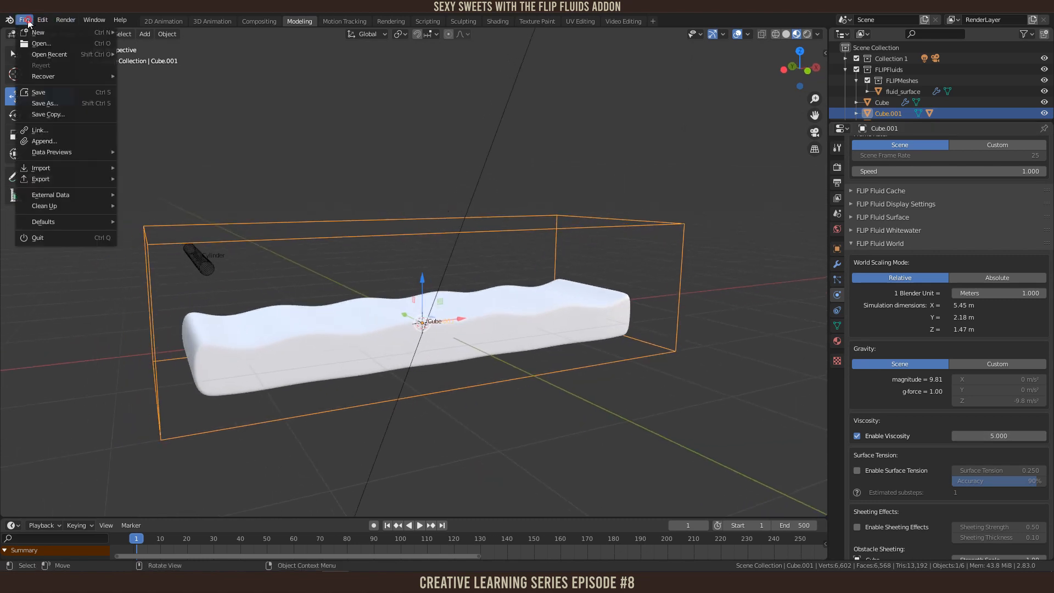
click(50, 103)
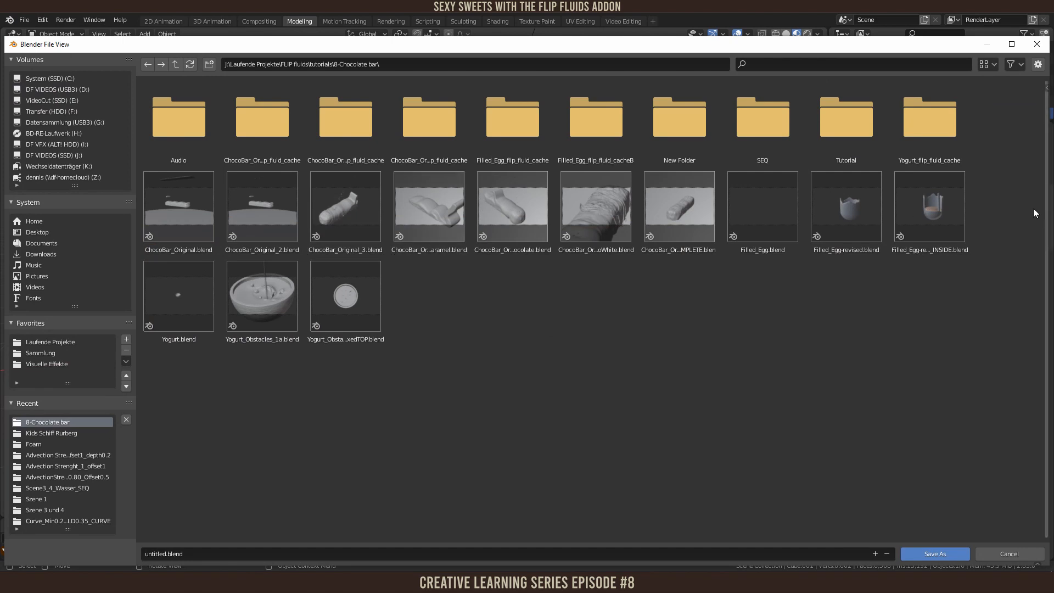
click(863, 139)
click(155, 552)
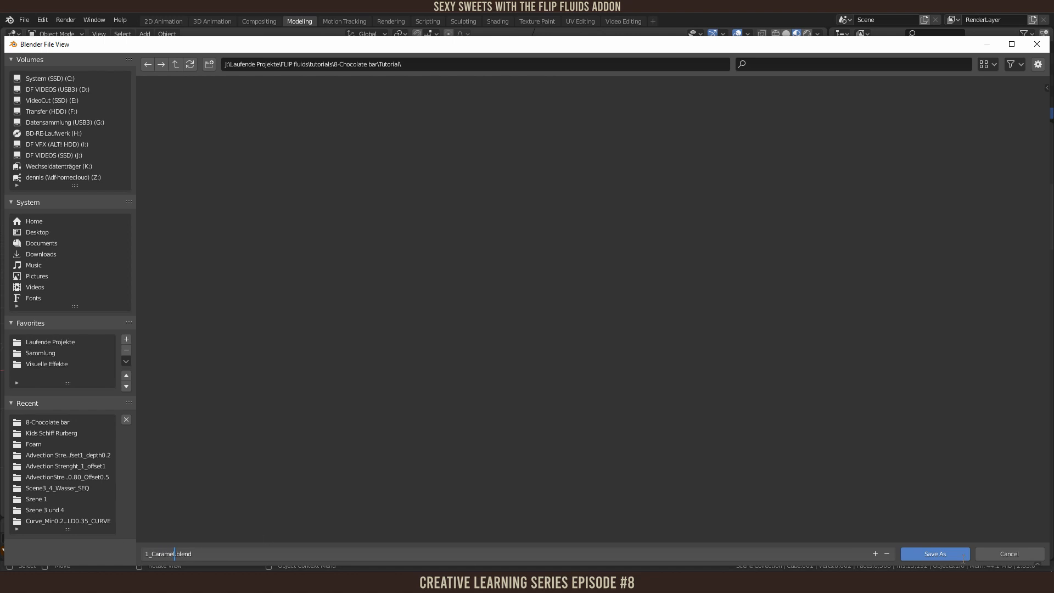
click(944, 555)
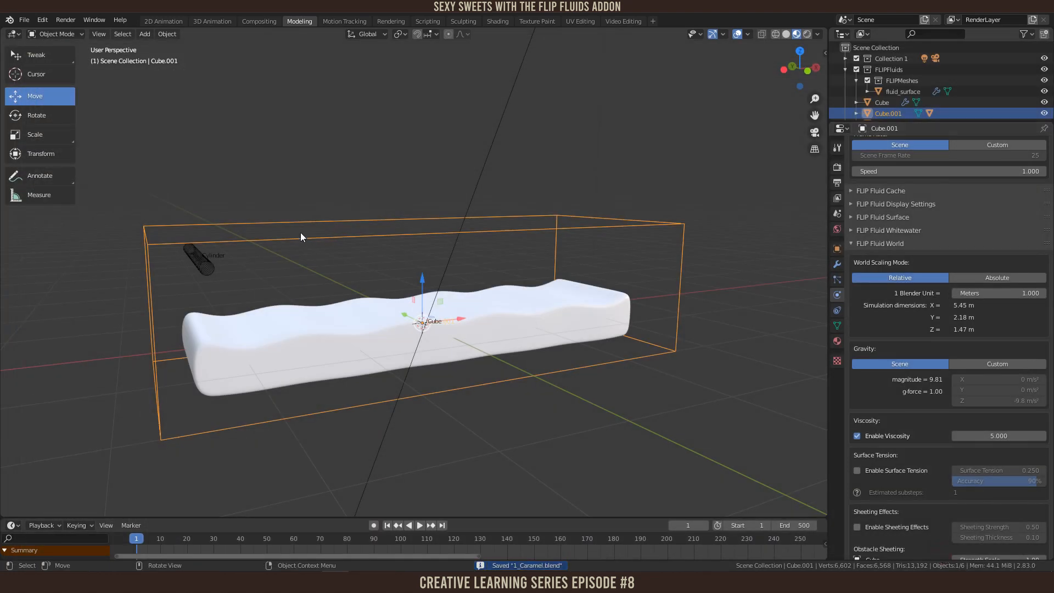
Step: Start baking the fluid simulation, check the scene's output settings and return to the domain's physics settings
scroll(994, 324, up, 8)
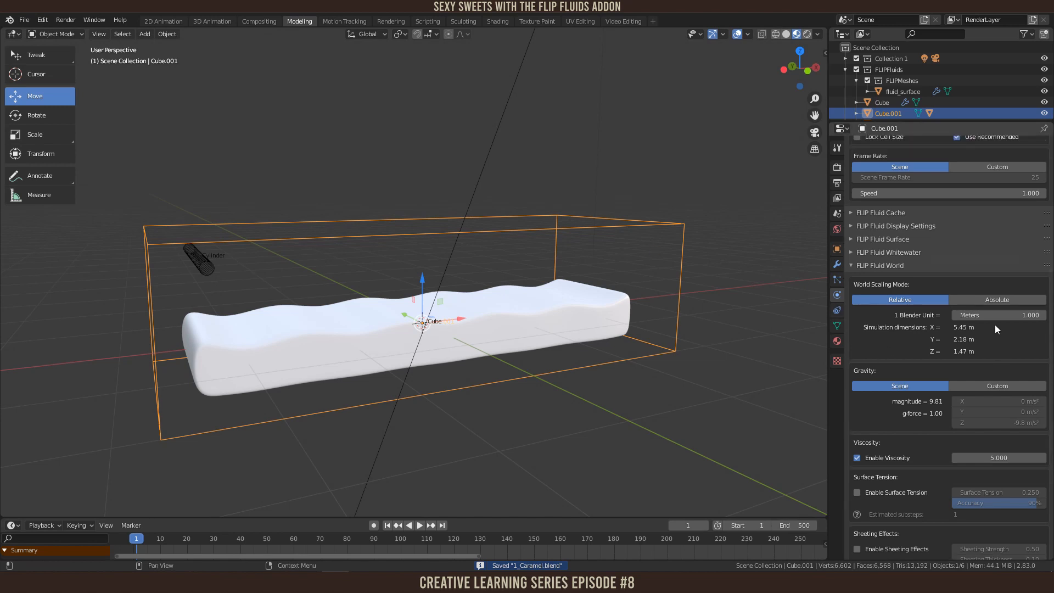
click(942, 261)
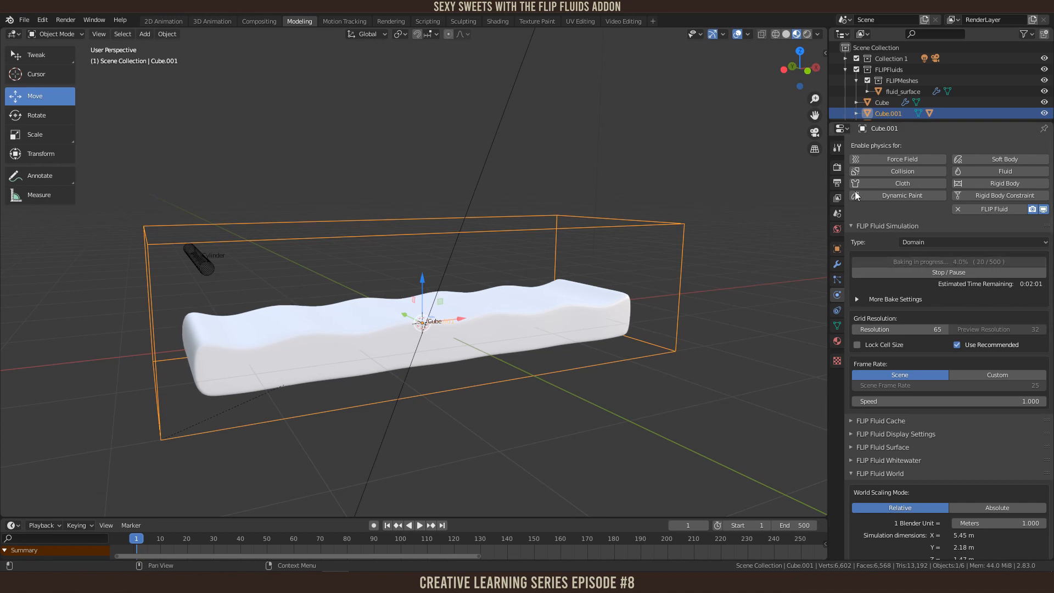
click(837, 182)
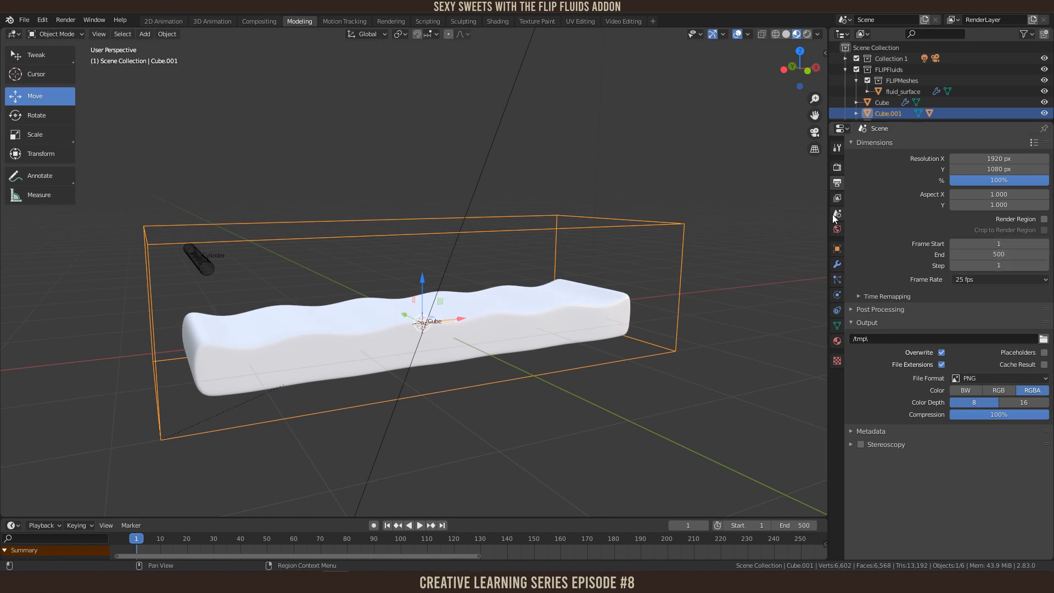
click(837, 295)
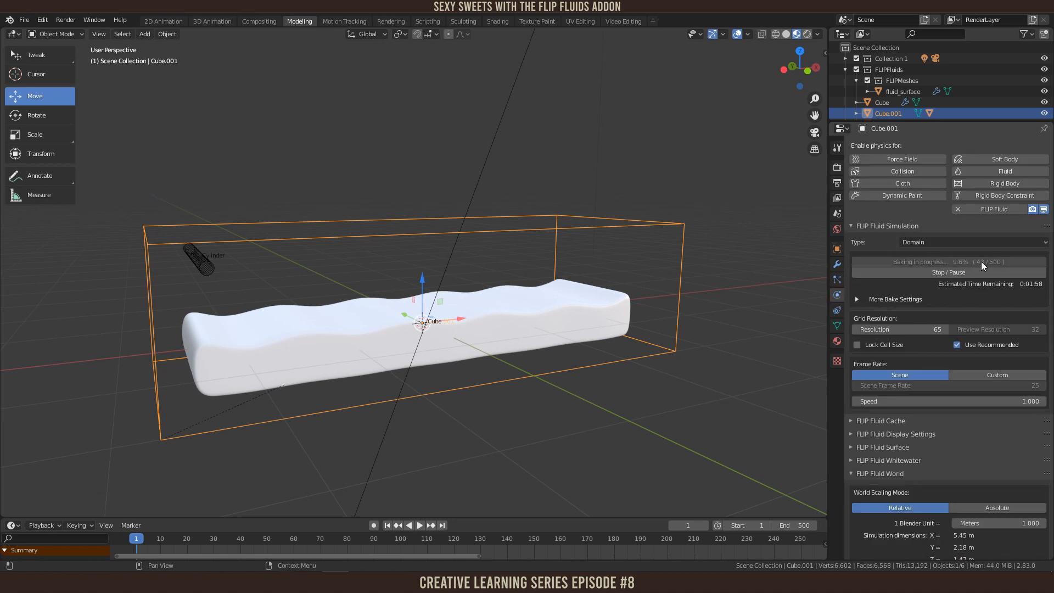
Step: Play the baked frames and examine how the viscous fluid spreads over the start of the bar
middle_drag(302, 351, 386, 301)
key(space)
drag(230, 539, 308, 542)
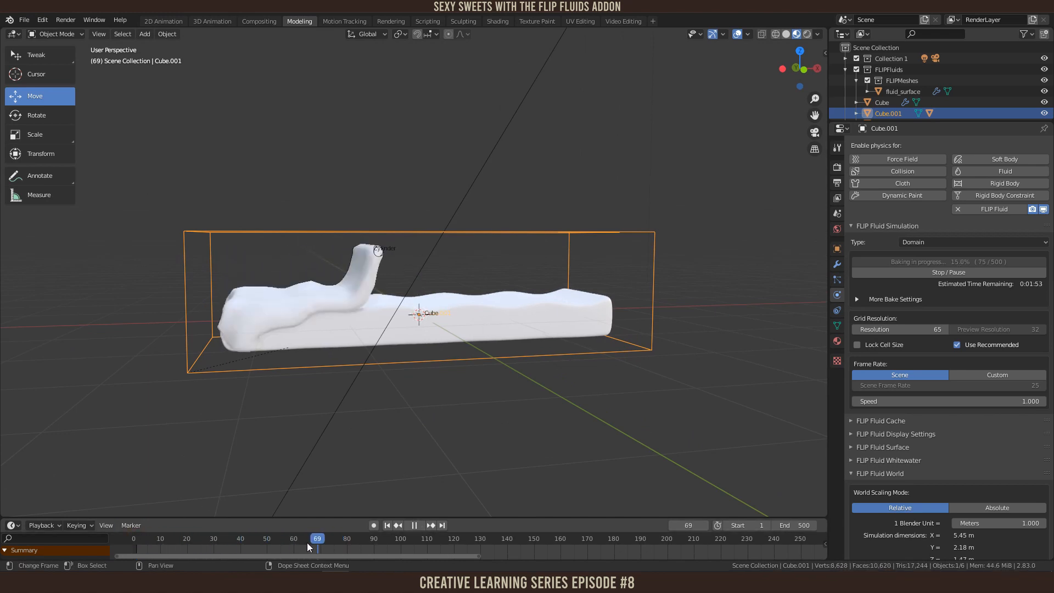
key(space)
scroll(531, 426, up, 3)
scroll(552, 425, down, 1)
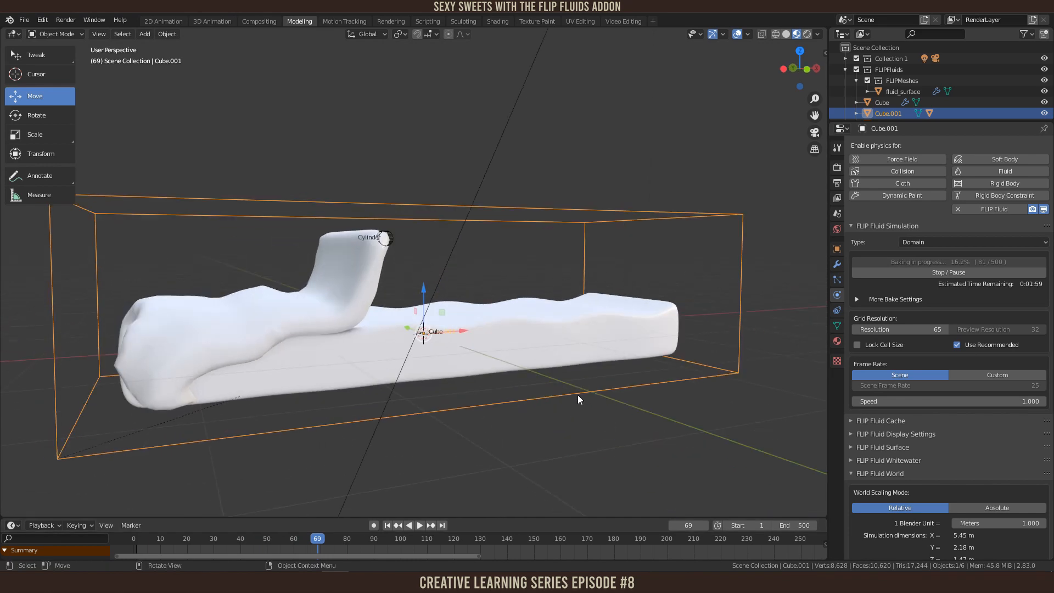
scroll(577, 394, down, 2)
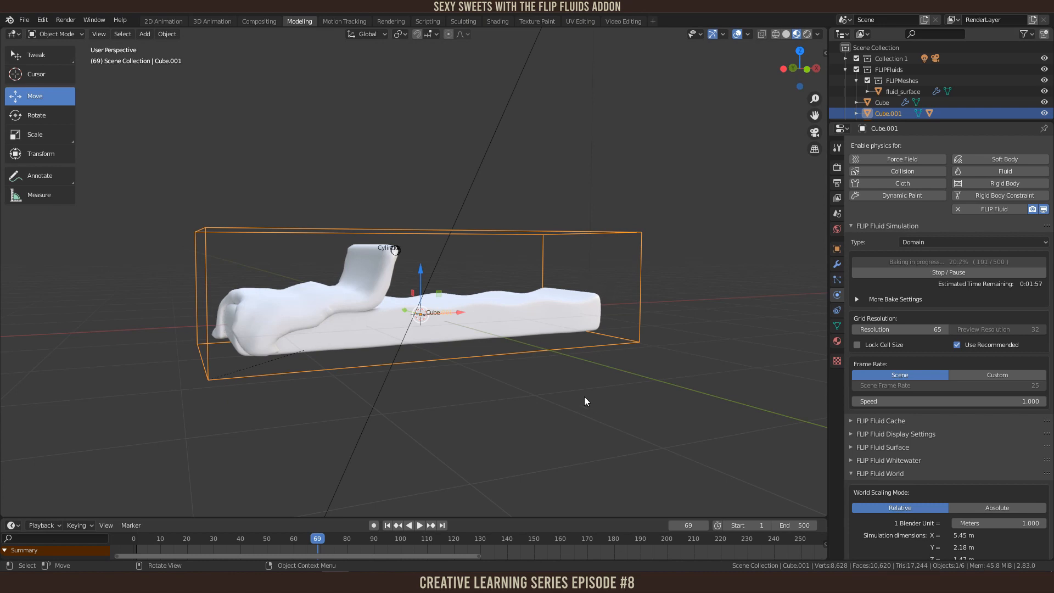
middle_drag(584, 397, 544, 395)
middle_drag(545, 396, 521, 395)
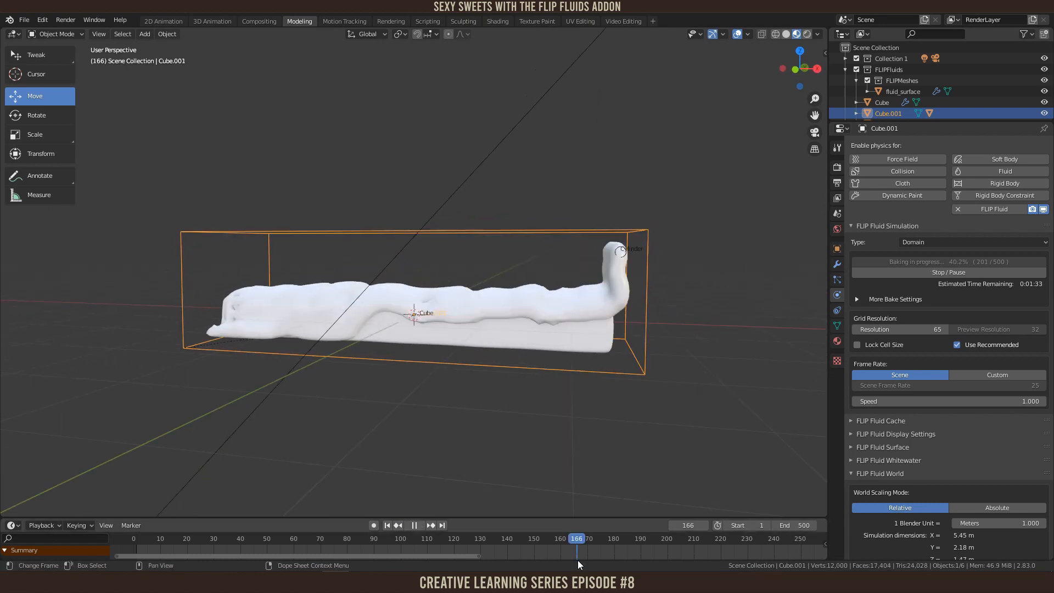
Step: Examine the fluid flow from several angles around frames 214 to 231, where the pour reaches the bar's far end
drag(578, 560, 705, 543)
middle_drag(568, 393, 506, 339)
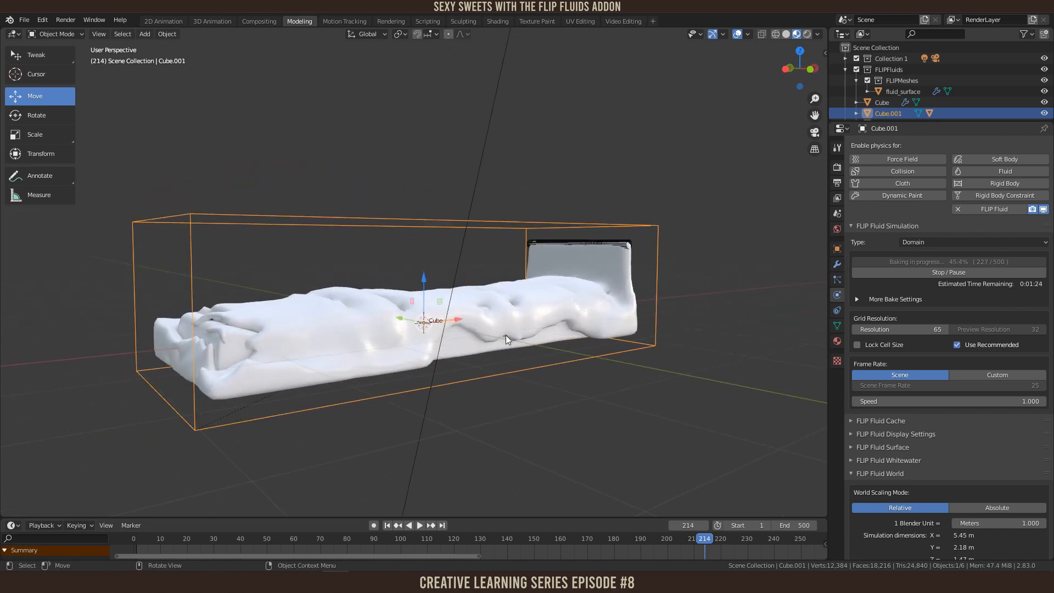
middle_drag(422, 328, 450, 318)
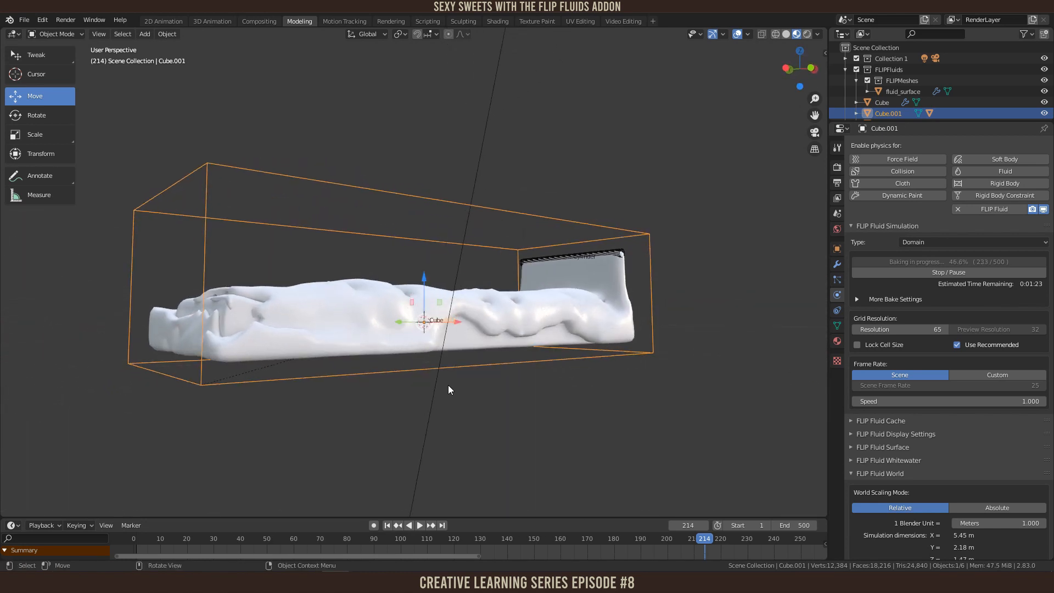
middle_drag(510, 390, 494, 390)
drag(705, 536, 714, 536)
key(space)
middle_drag(673, 479, 513, 334)
middle_drag(610, 428, 403, 328)
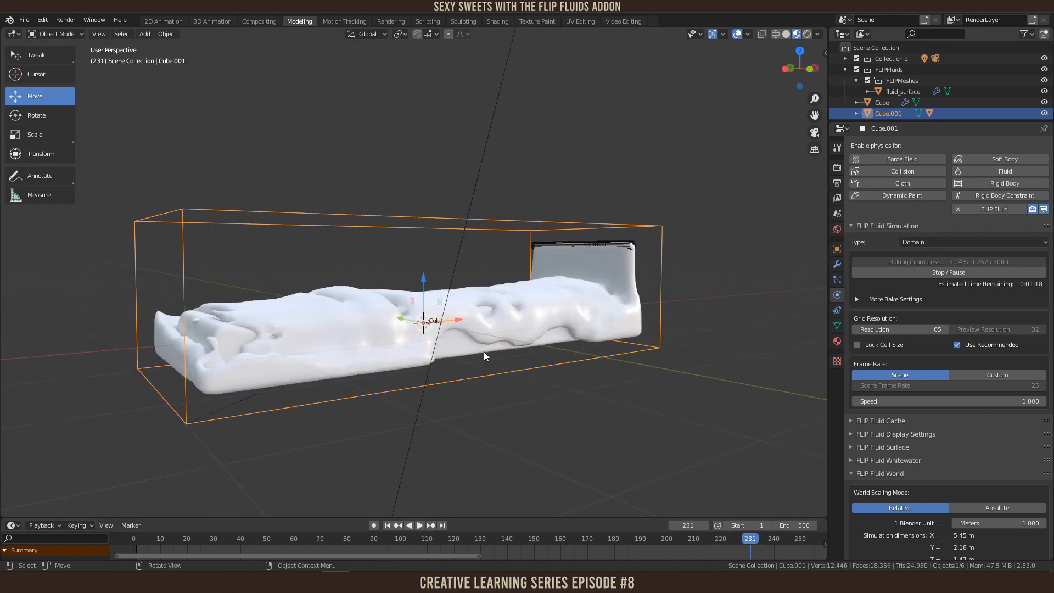
middle_drag(517, 388, 475, 335)
Step: Stop the running bake and scrub the simulation to frame 166 to find where the pour should end
drag(751, 542, 450, 510)
click(910, 273)
middle_drag(590, 434, 561, 440)
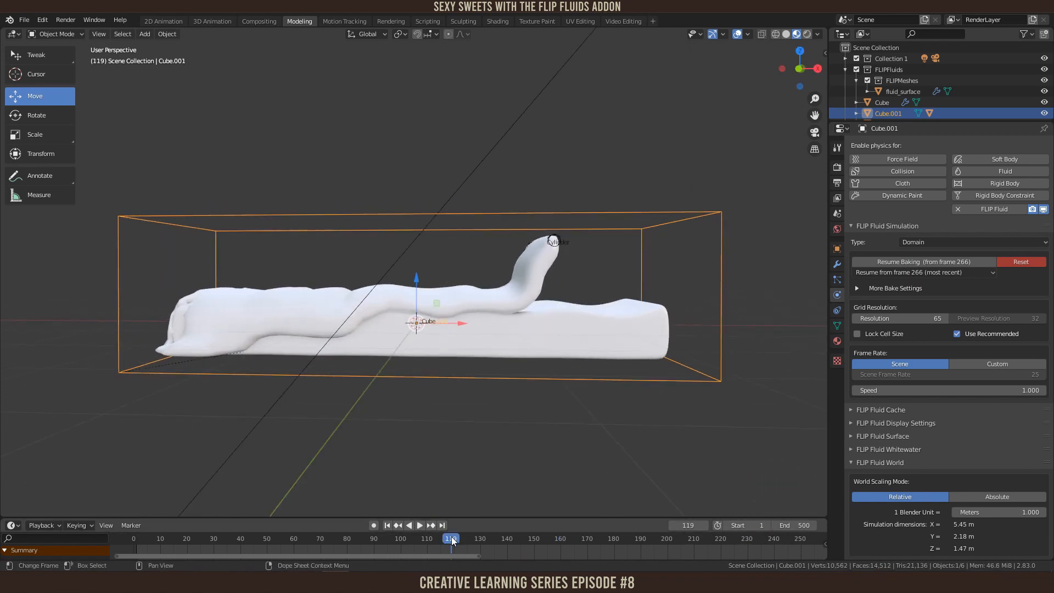
click(420, 525)
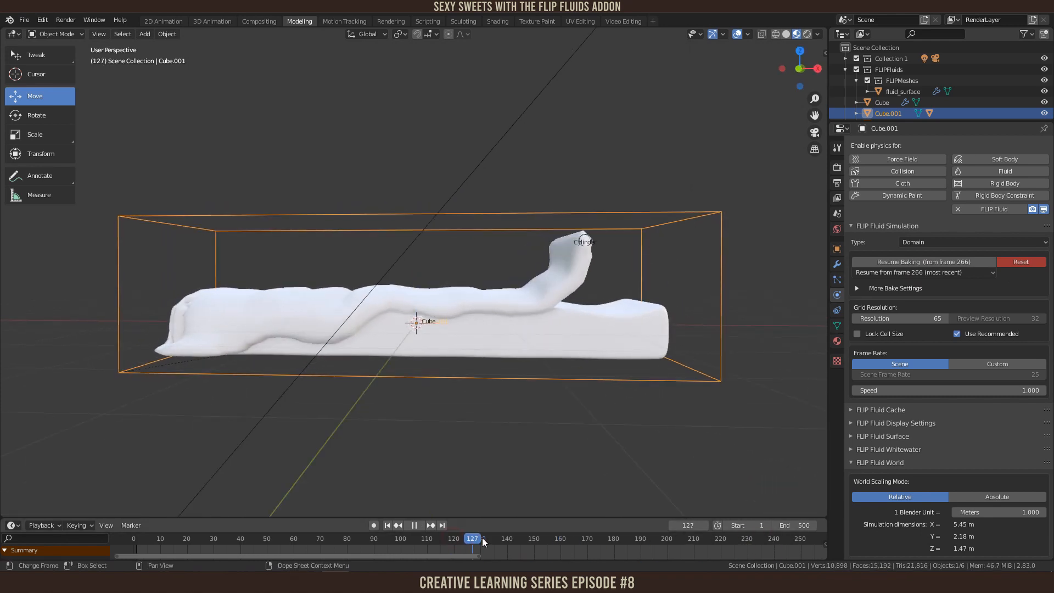
key(space)
click(548, 539)
key(space)
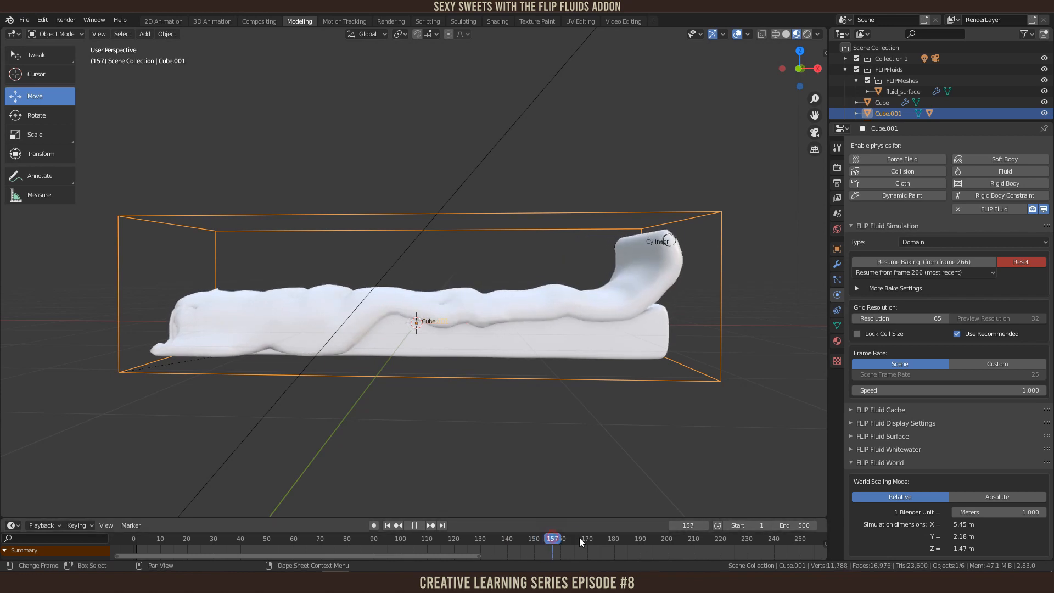
drag(610, 539, 540, 540)
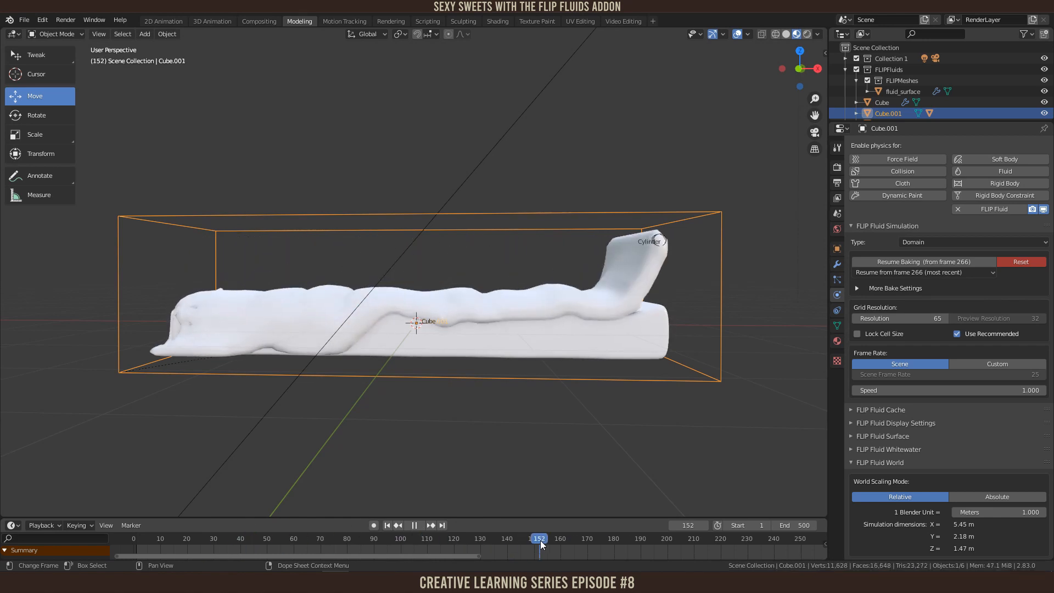
drag(538, 540, 466, 537)
drag(394, 528, 576, 554)
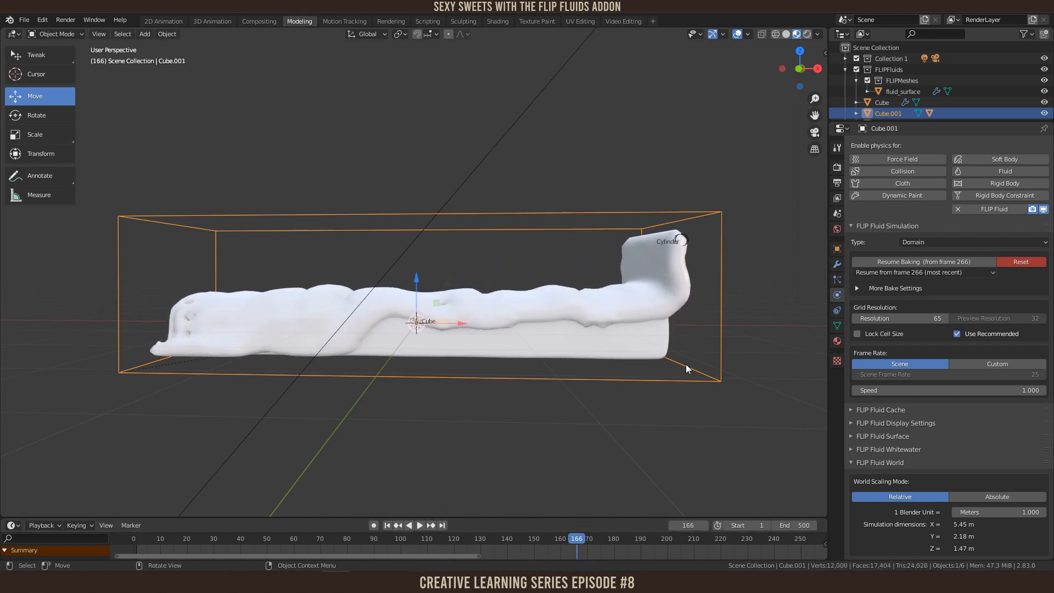
Step: Keyframe the inflow cylinder's Enabled setting on at frame 170 and off at frame 171
key(Right)
key(Right)
key(Right)
key(Right)
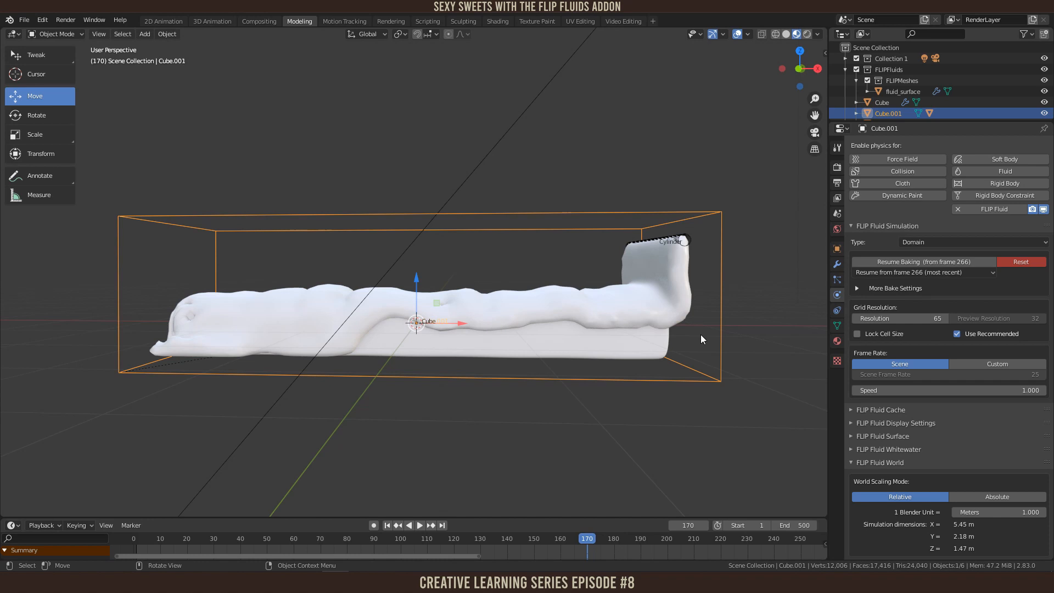
click(689, 237)
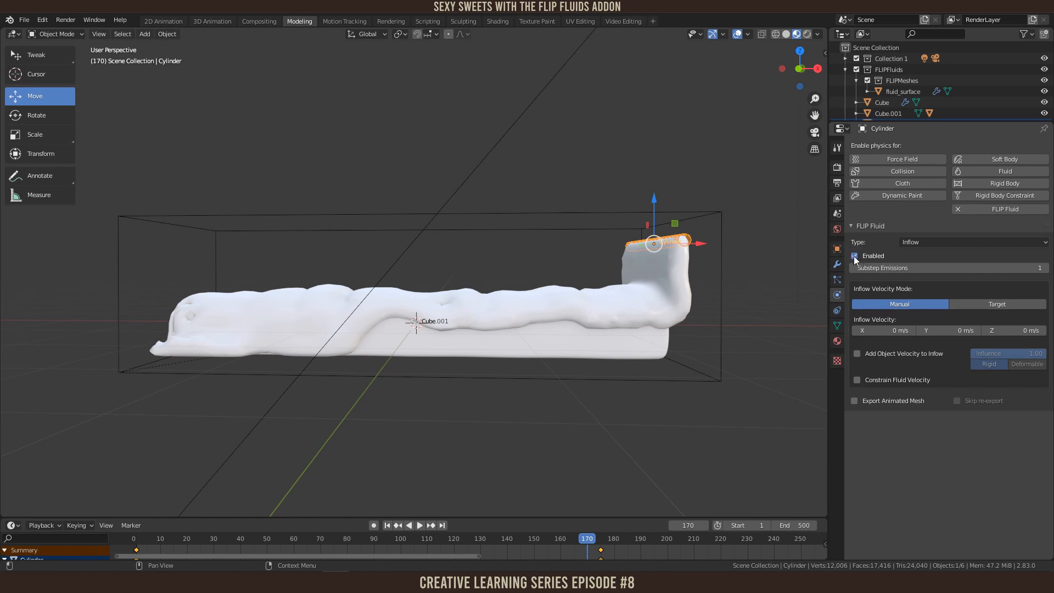
key(i)
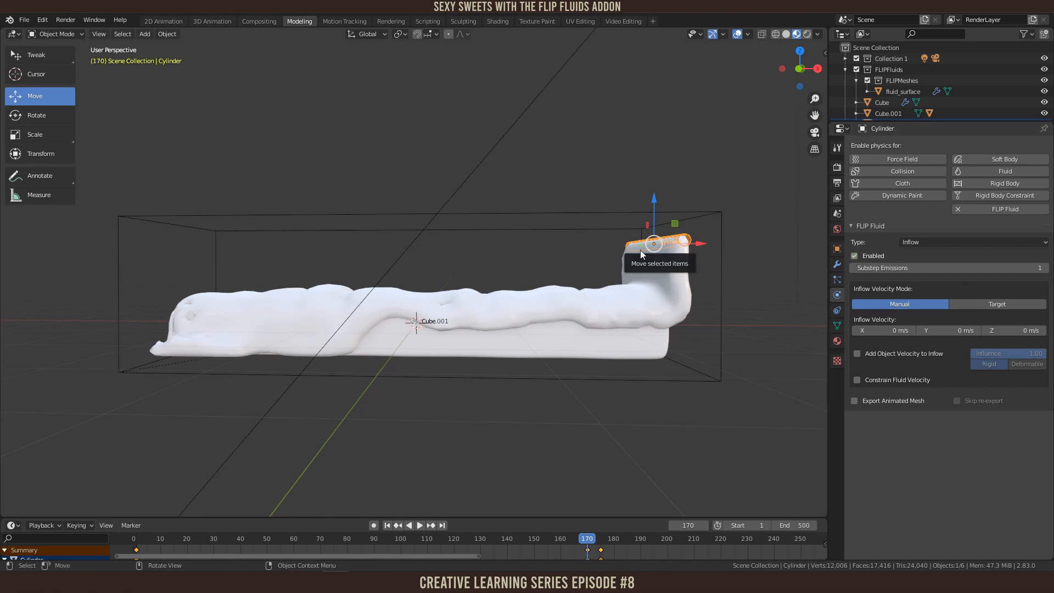
key(Right)
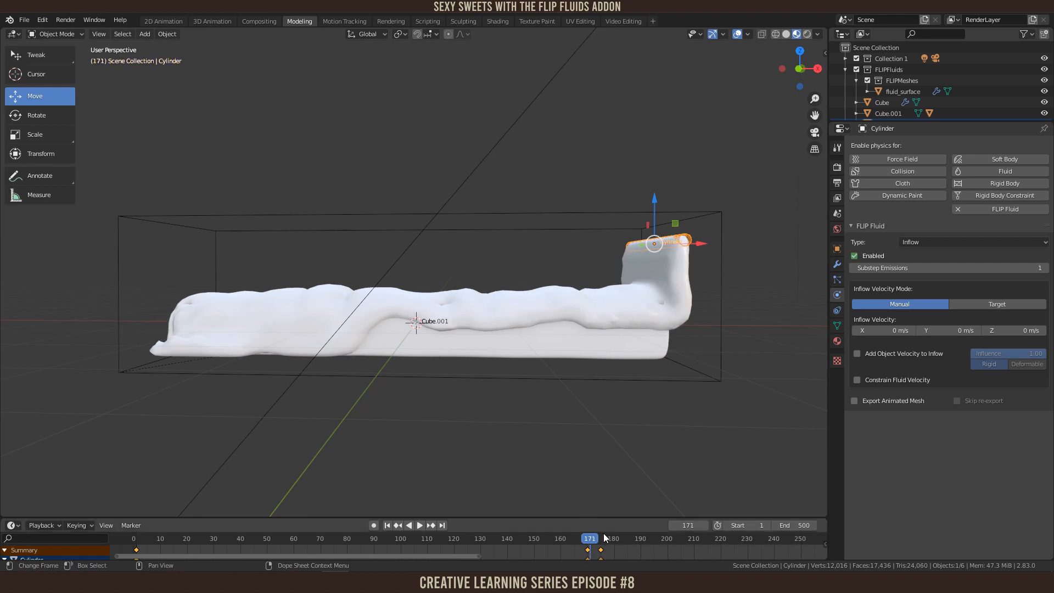
key(i)
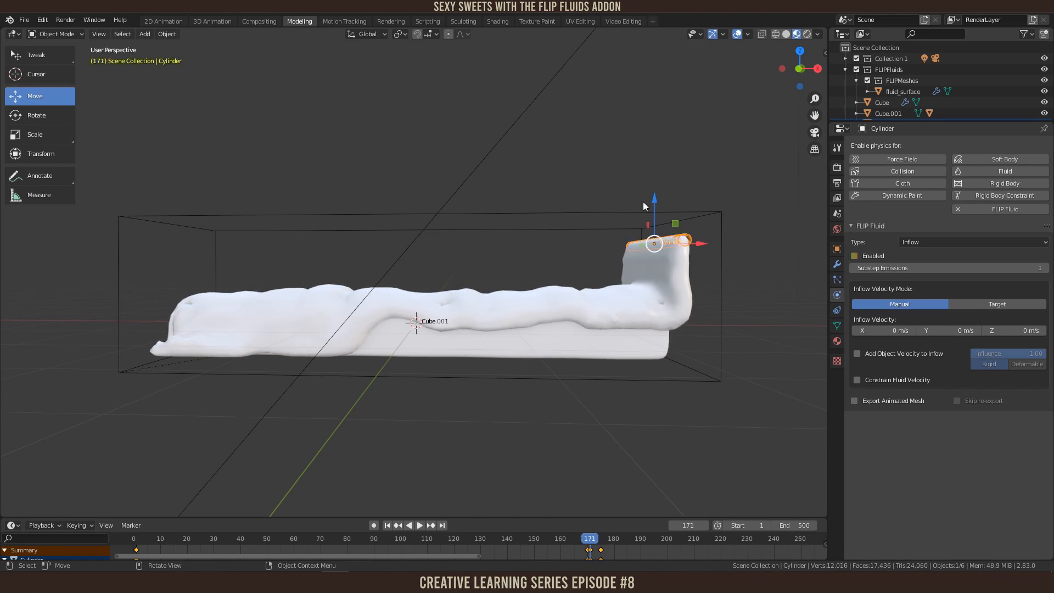
Step: Select the fluid domain and set its bake to resume from frame 151
click(658, 225)
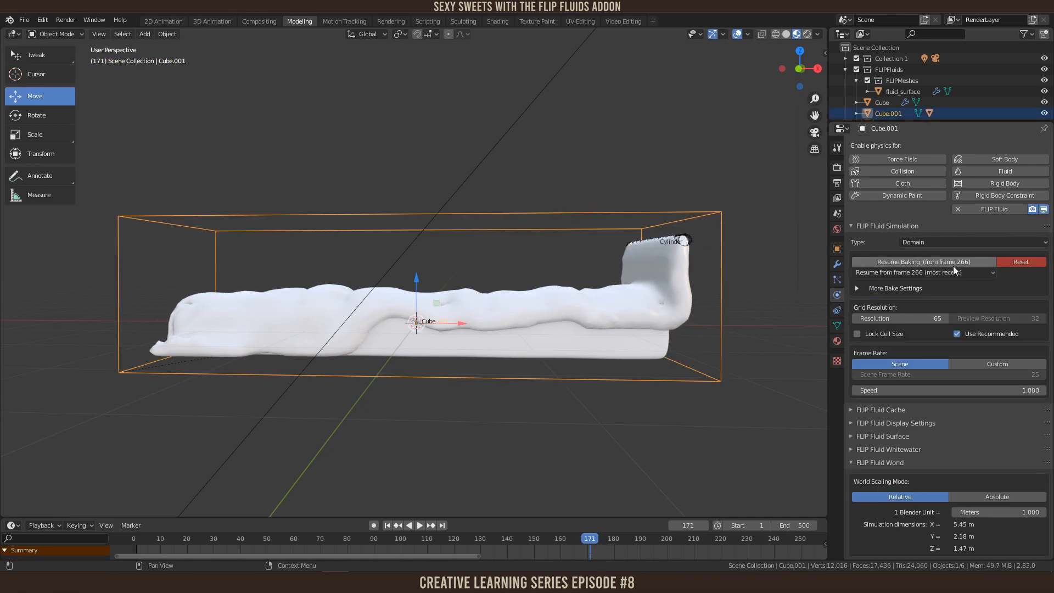
click(935, 272)
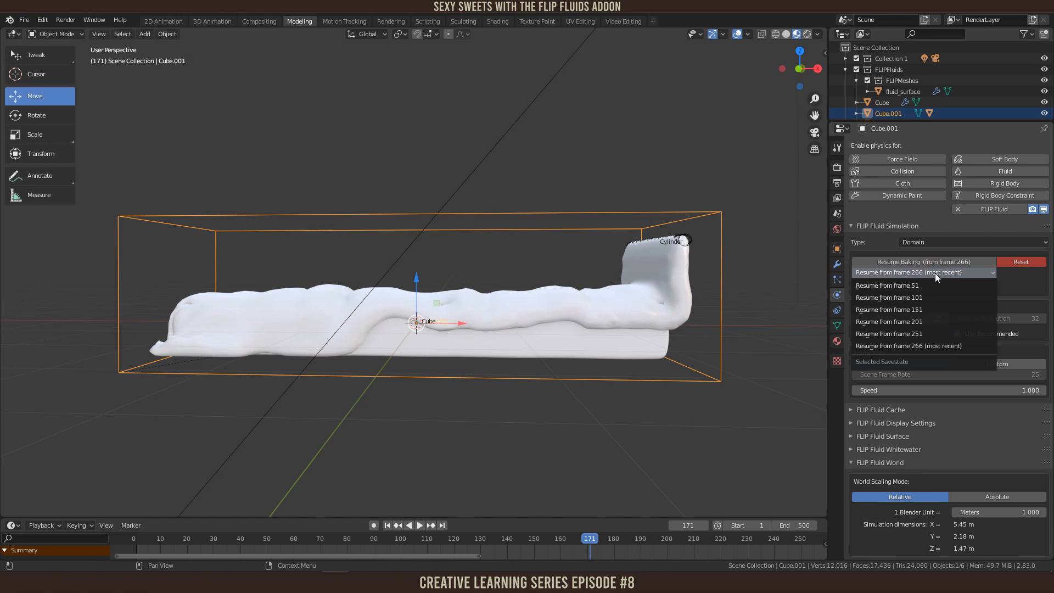
click(925, 309)
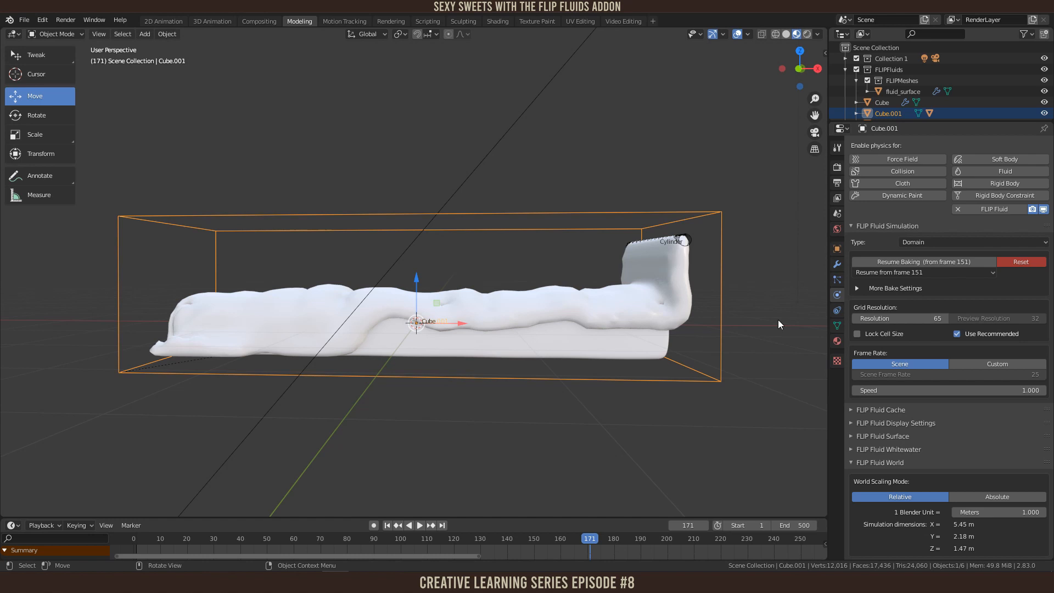
click(925, 272)
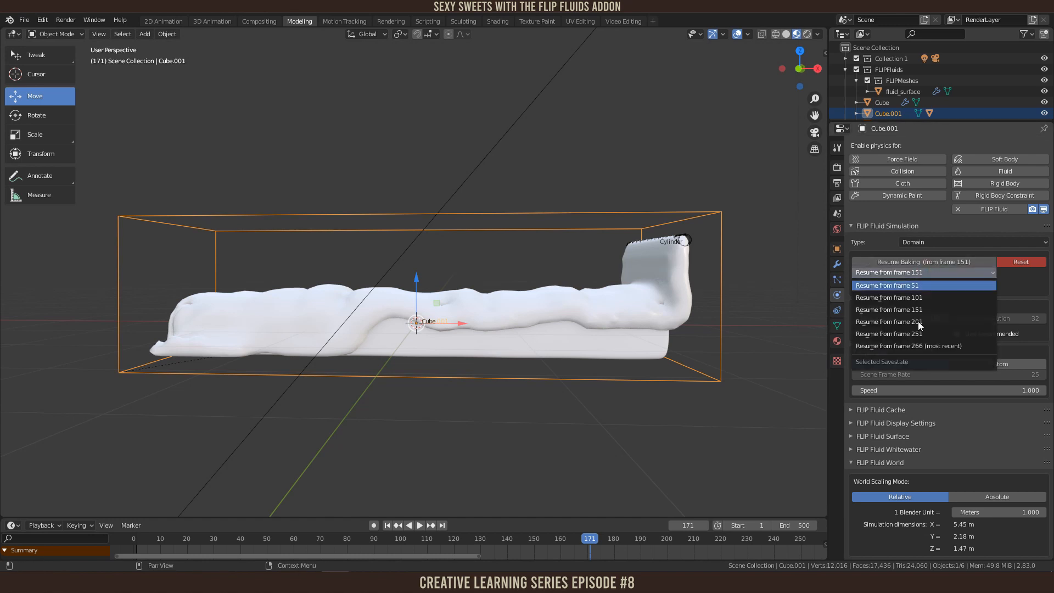
click(922, 271)
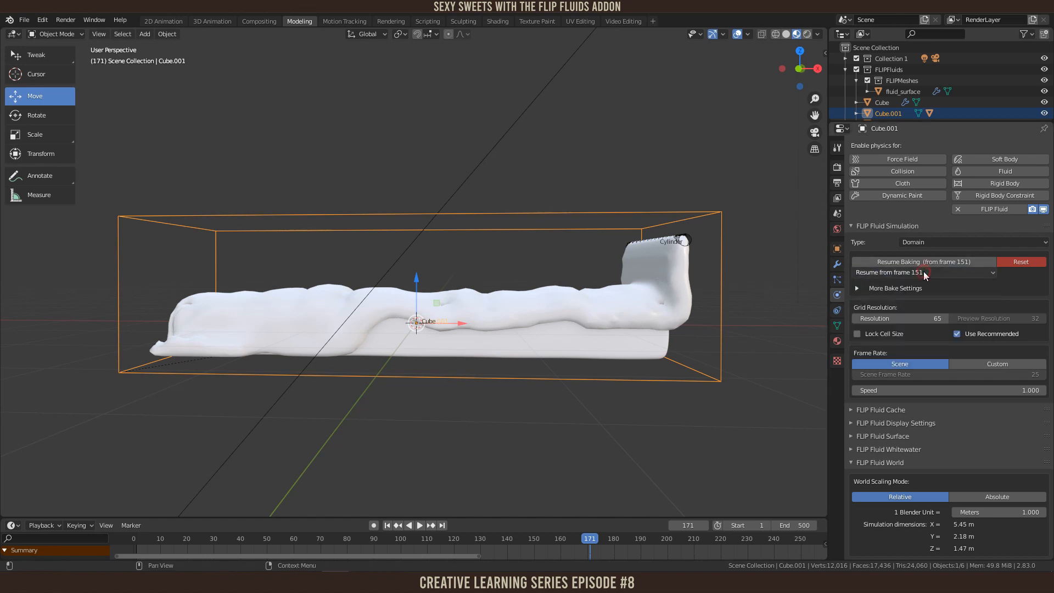
Step: Set the domain to generate a savestate every 25 frames and resume baking from frame 151
click(857, 288)
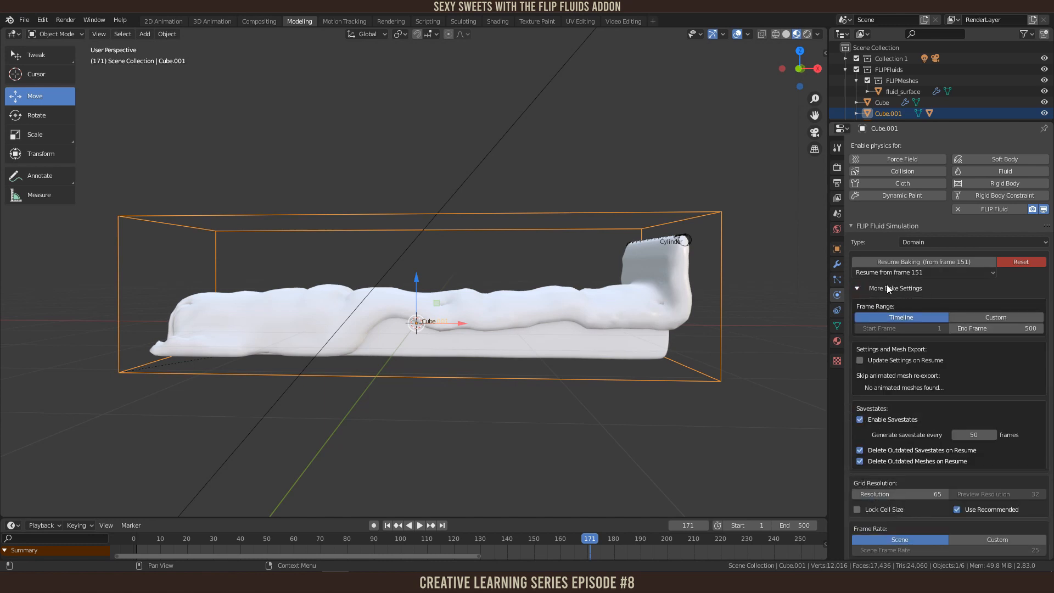
click(969, 438)
click(918, 272)
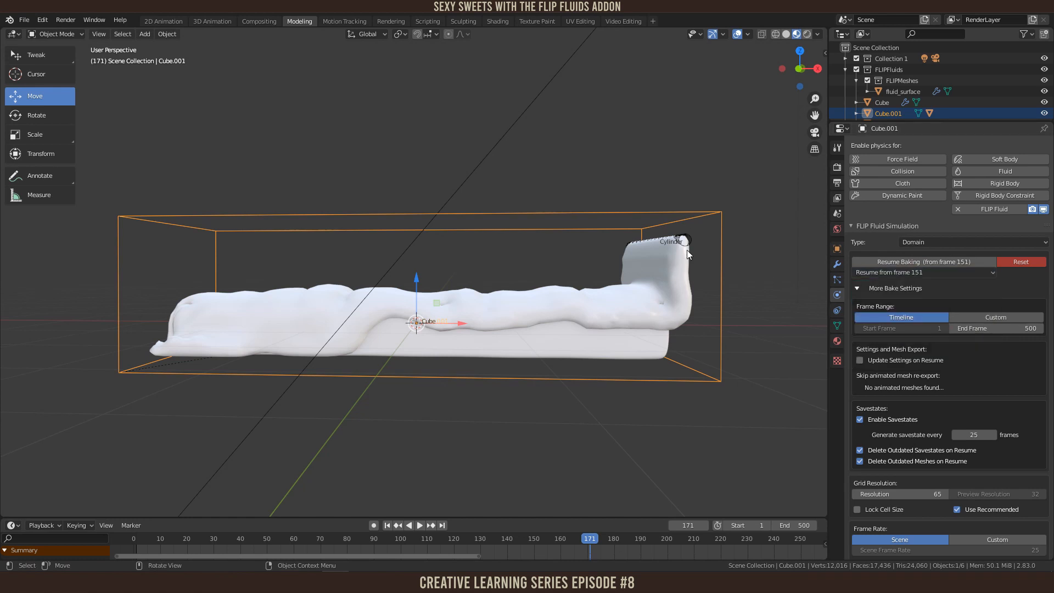
click(915, 262)
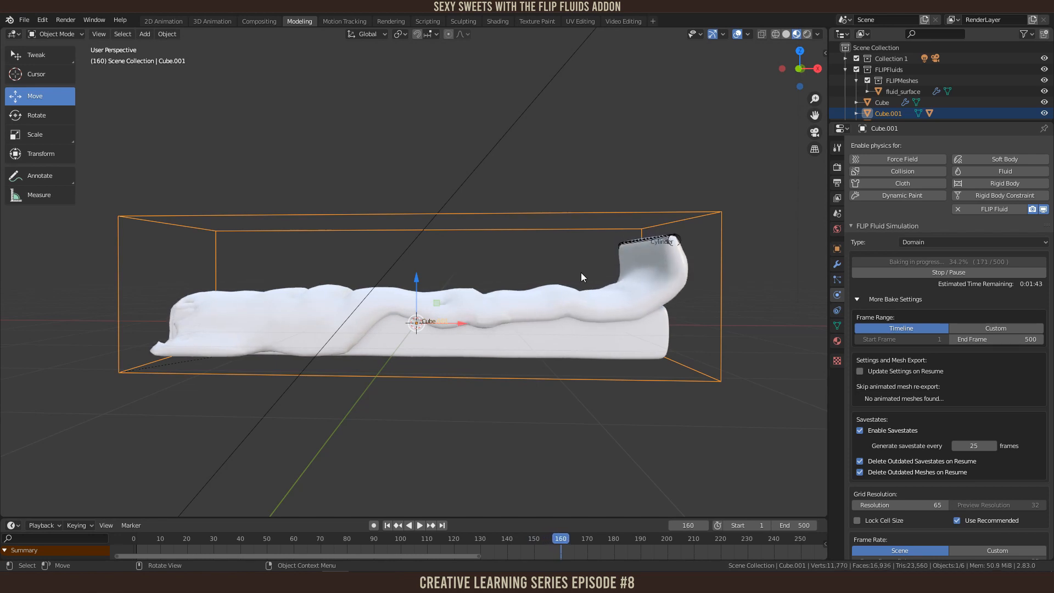
Step: Assign the FF Caramel surface material to the fluid surface mesh
middle_drag(580, 272, 600, 278)
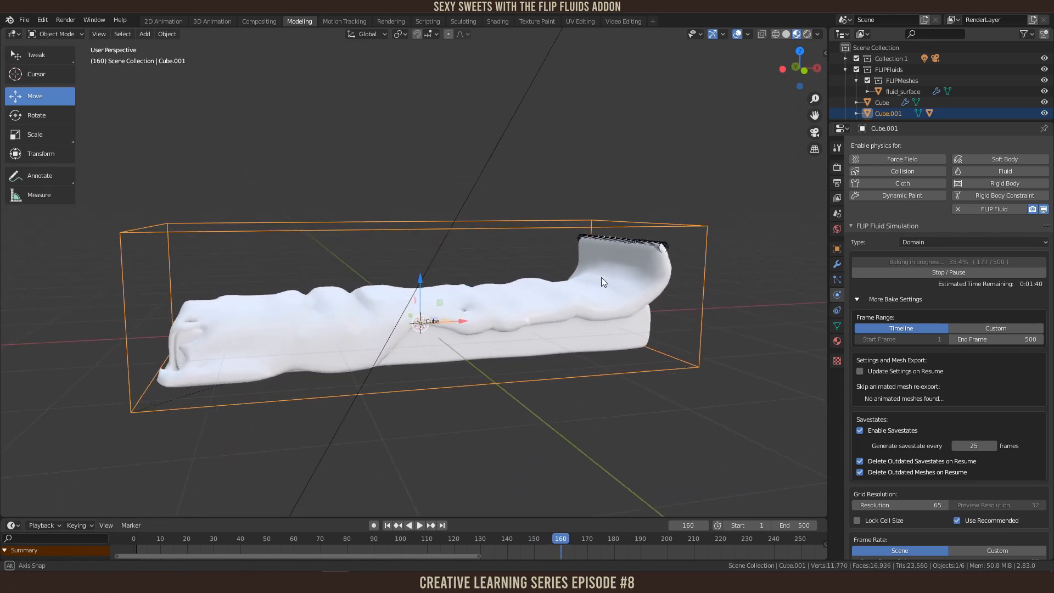
click(635, 276)
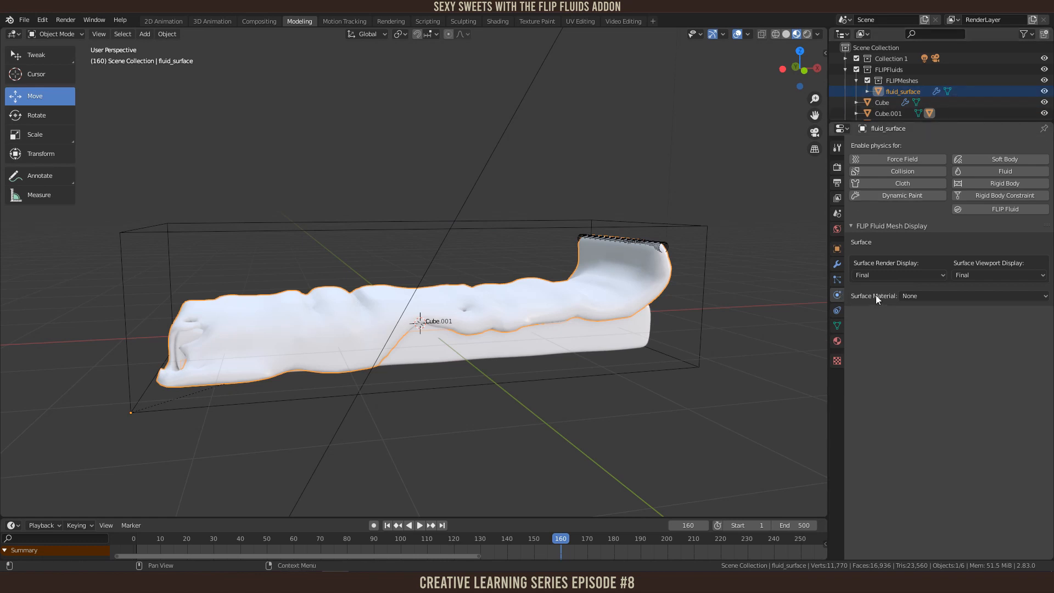
click(940, 297)
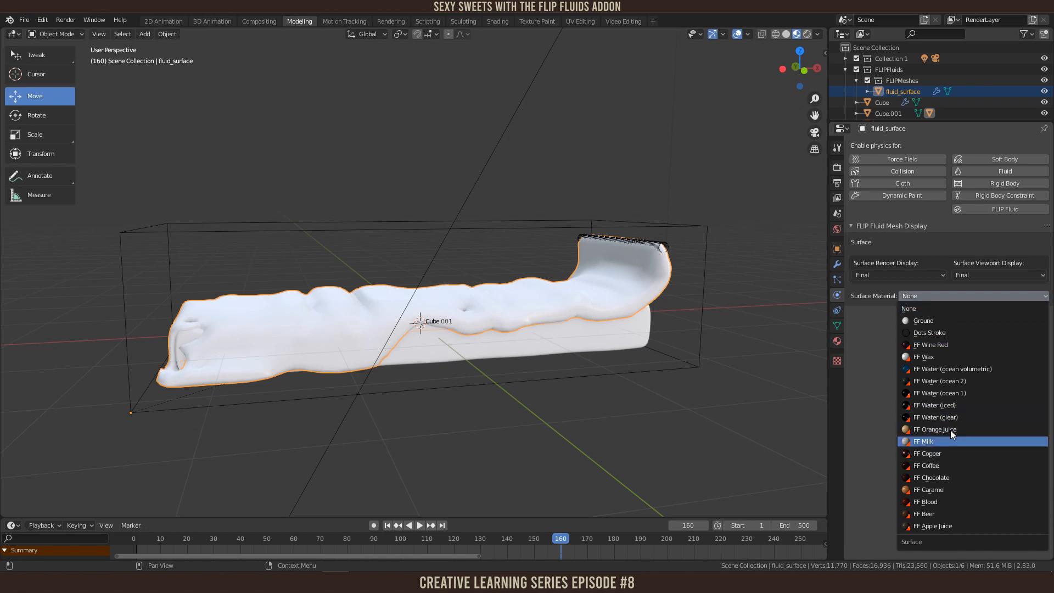
click(940, 489)
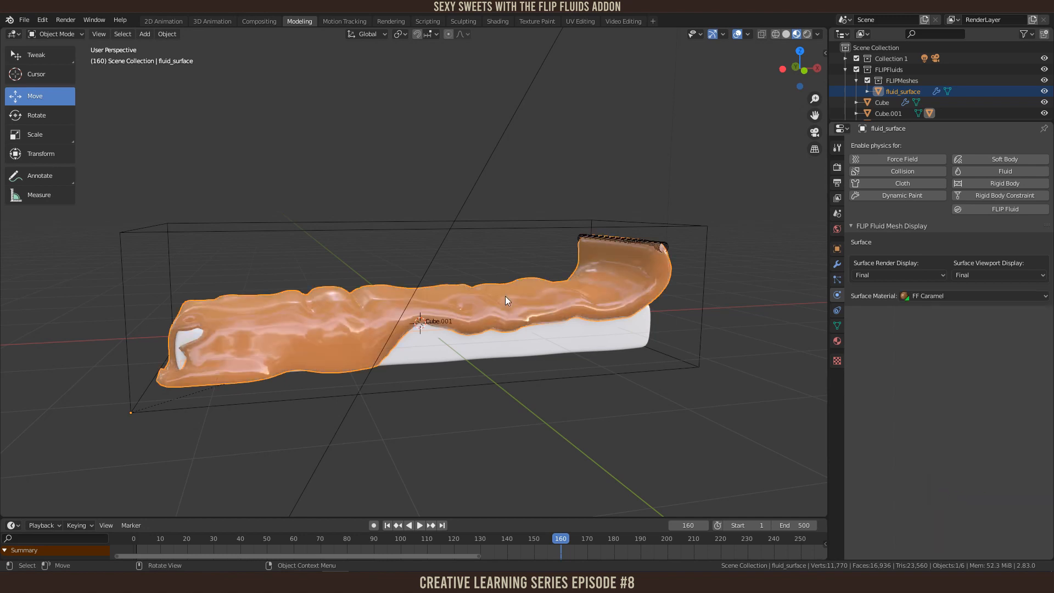
Step: Play the simulation to frame 196 and inspect whether the inflow stops at the bar's far end
scroll(635, 311, down, 3)
scroll(620, 318, up, 3)
click(566, 538)
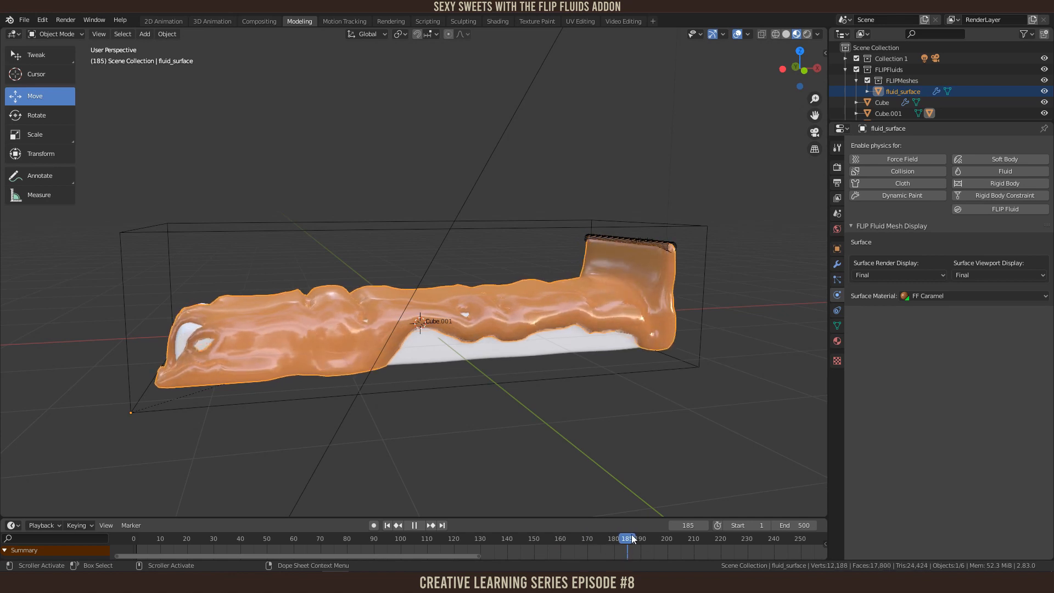
drag(657, 534, 608, 525)
key(space)
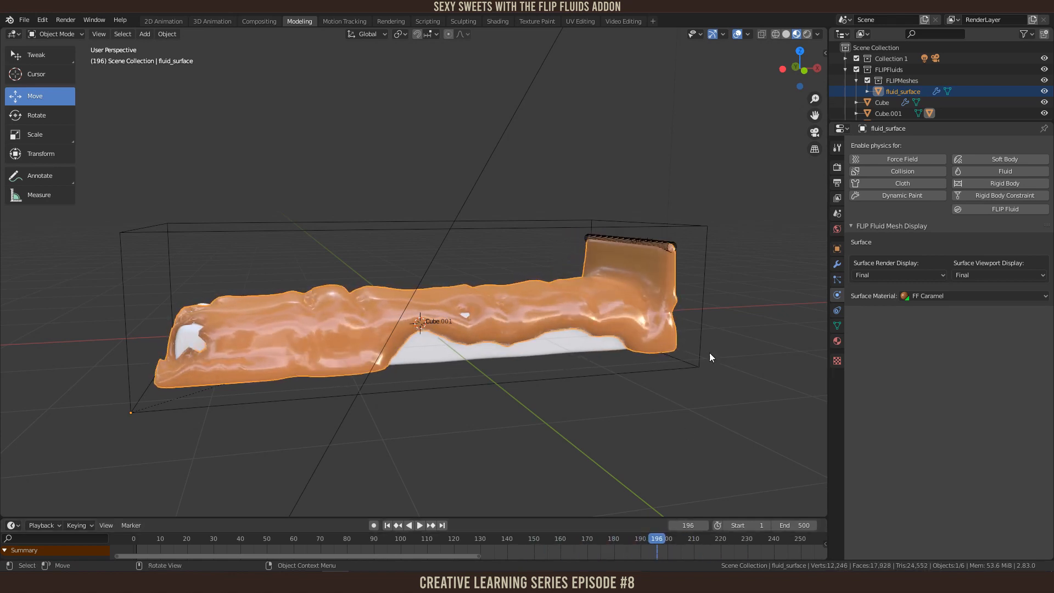
middle_drag(709, 352, 686, 259)
middle_drag(747, 393, 713, 343)
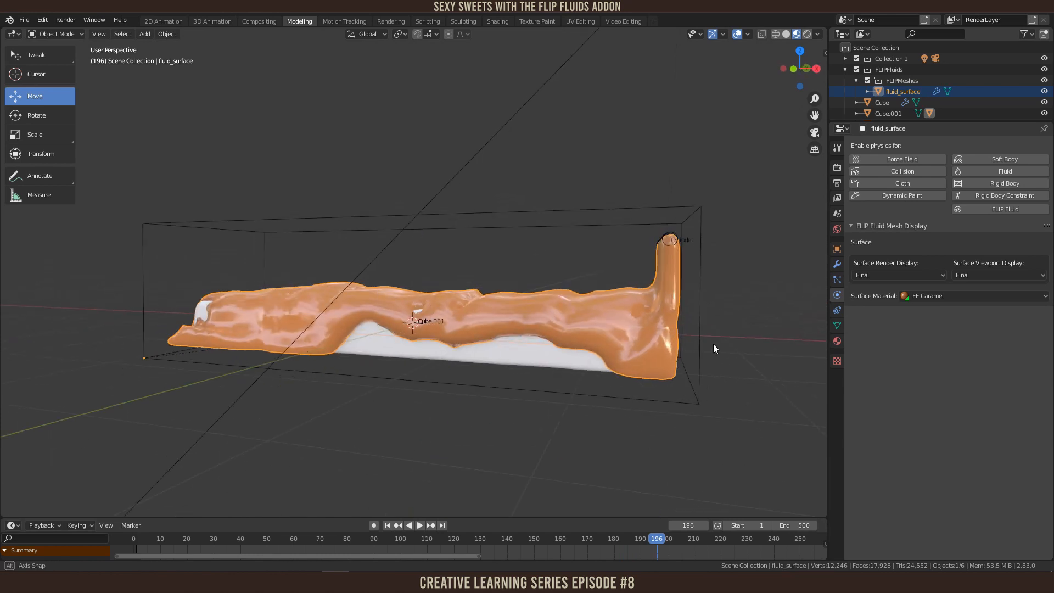
Step: Go back to frame 165 and stop the domain's running bake
click(665, 240)
drag(666, 539, 574, 539)
click(640, 208)
click(966, 273)
Step: Select the fluid domain and resume its baking from the frame 151 savestate
middle_drag(543, 254, 566, 261)
click(686, 250)
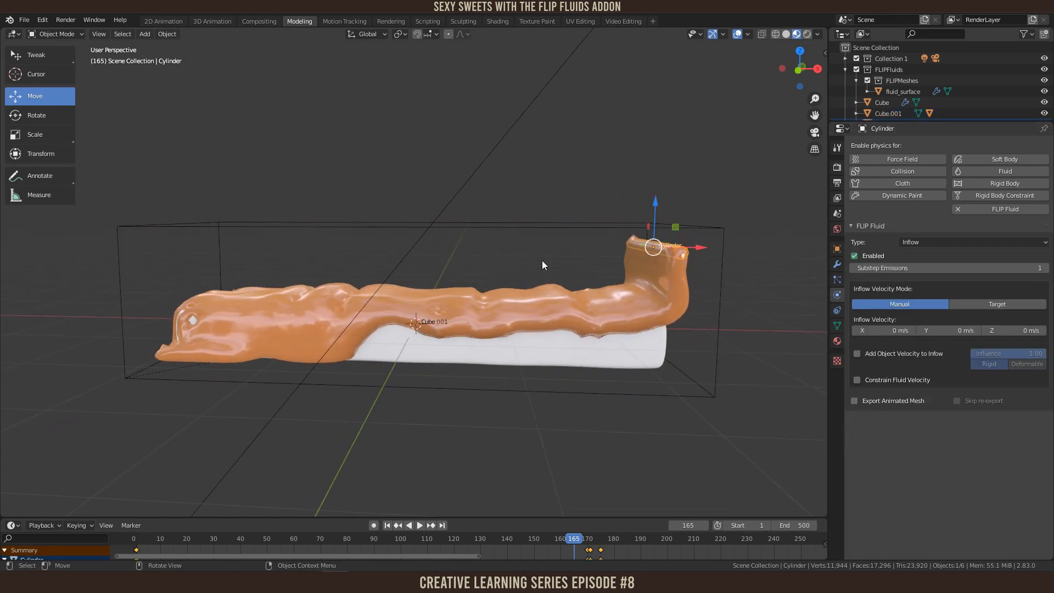
click(613, 226)
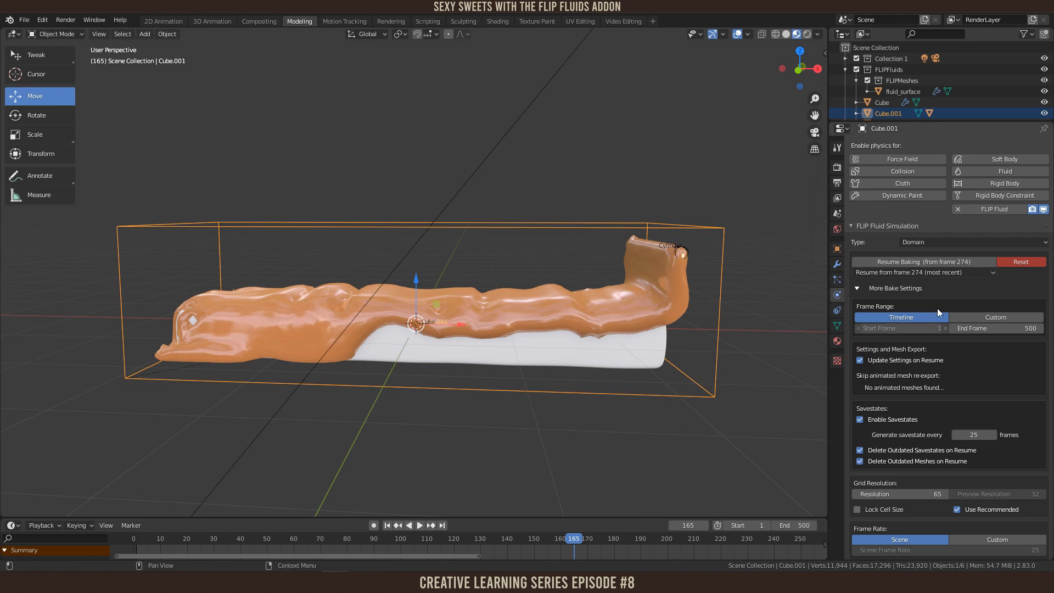
click(942, 272)
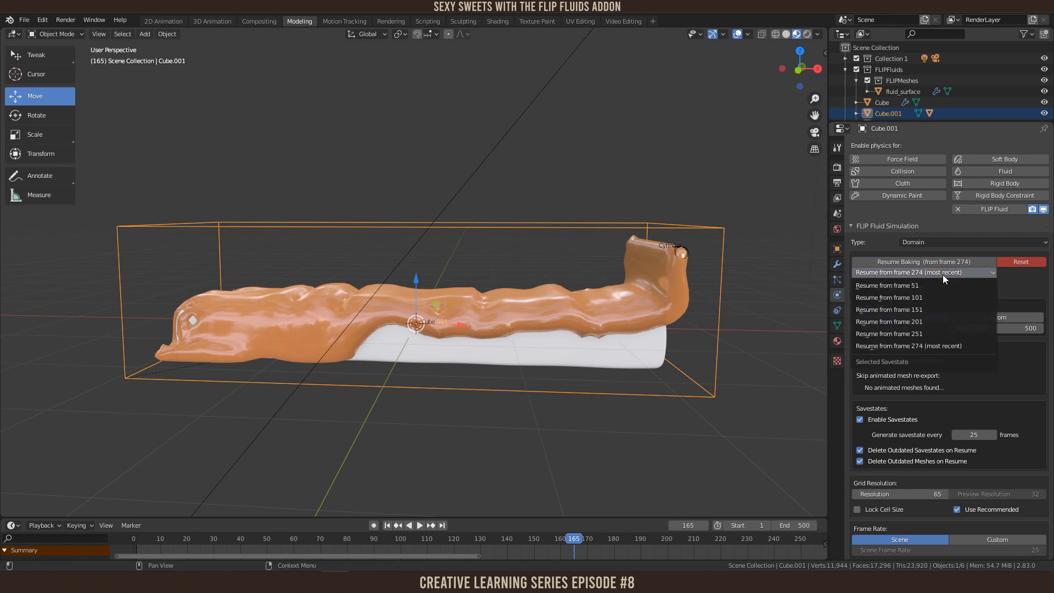
click(919, 310)
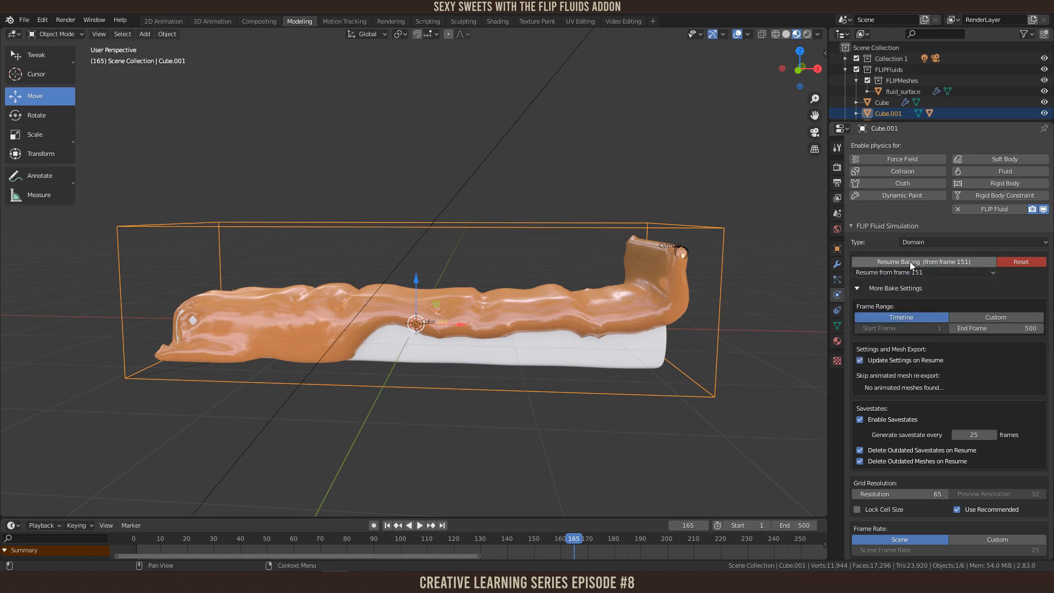
click(910, 261)
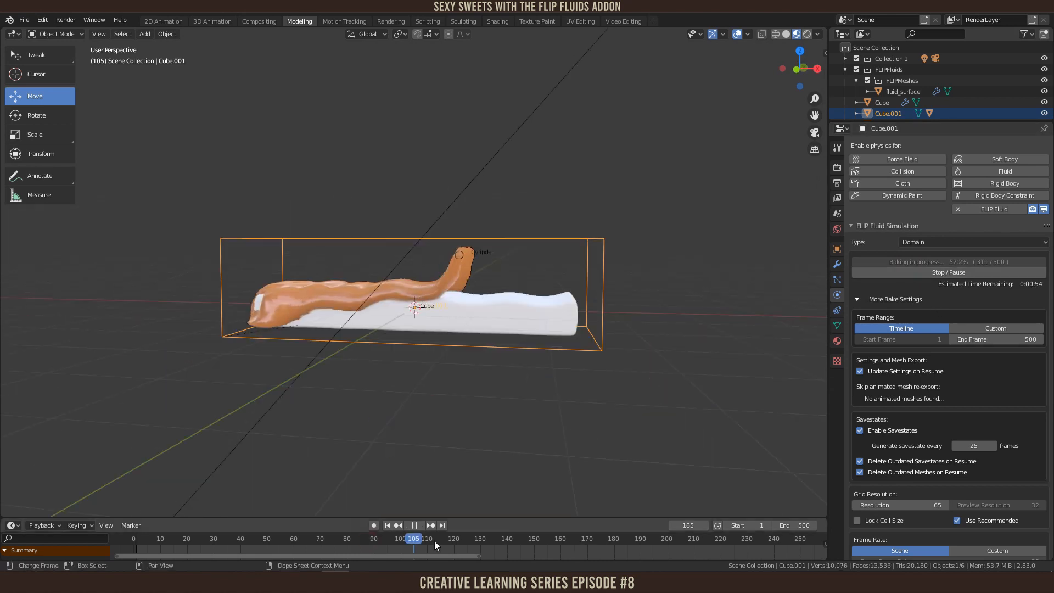
Step: Scrub the simulation to frame 250, stop the running bake, and inspect how the caramel covers the bar
drag(433, 541, 800, 561)
click(948, 272)
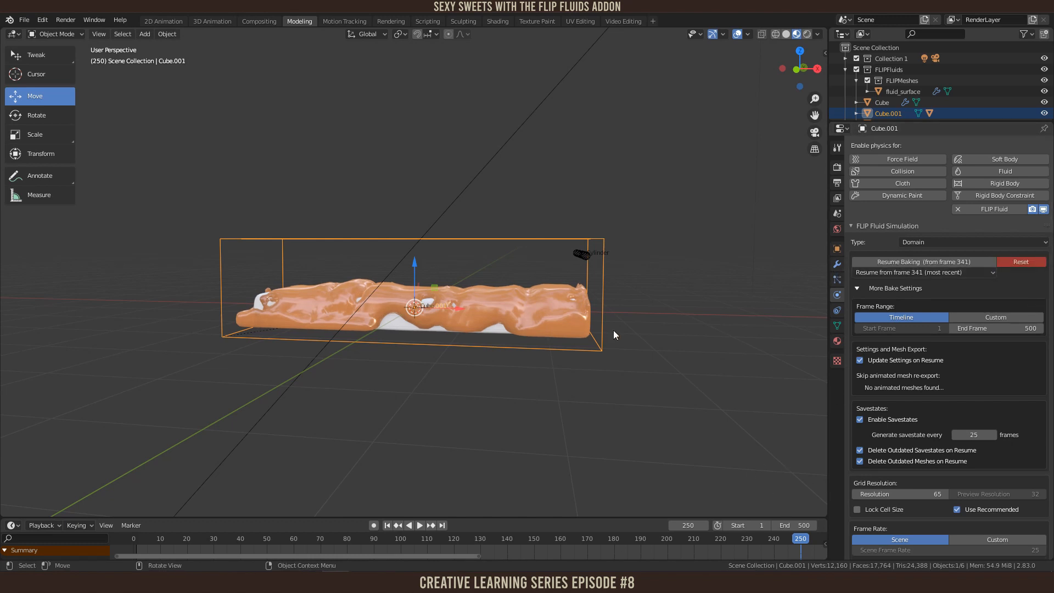
middle_drag(650, 354, 618, 373)
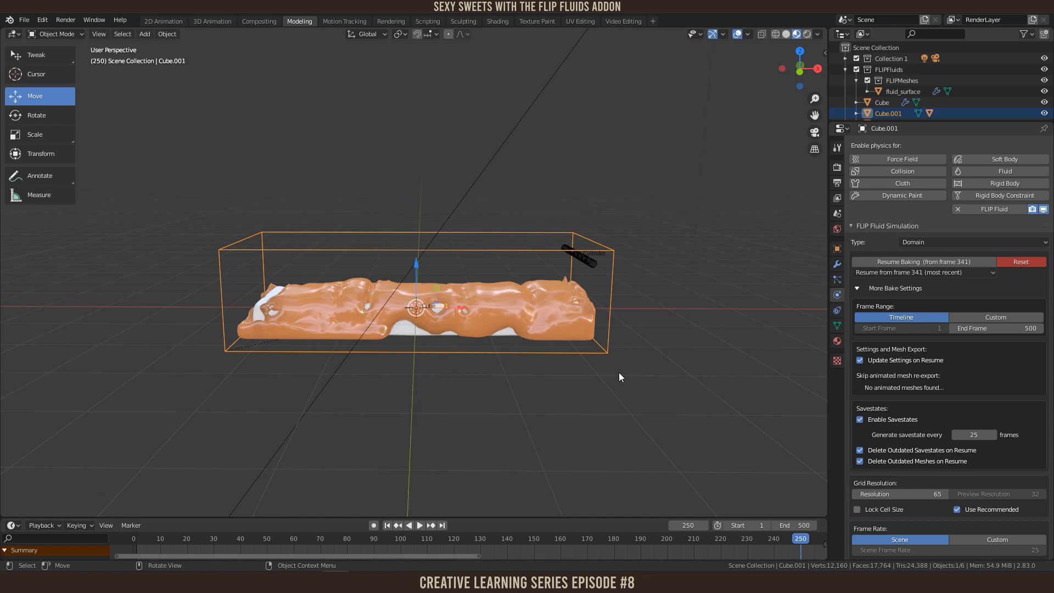
Step: Return to frame 1 and reset the domain's bake
key(shift+Left)
scroll(604, 367, up, 4)
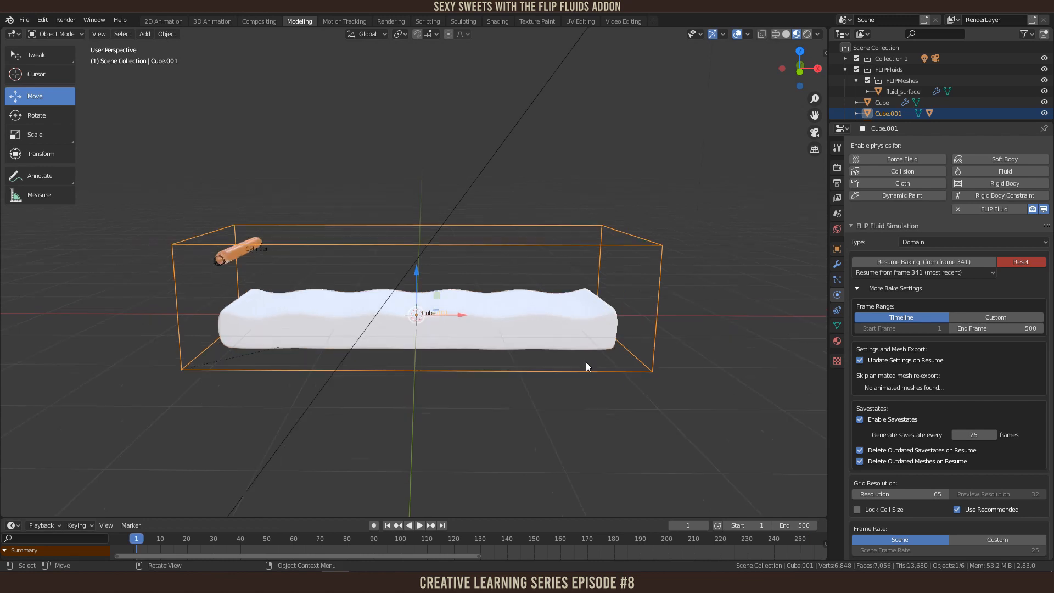
click(997, 261)
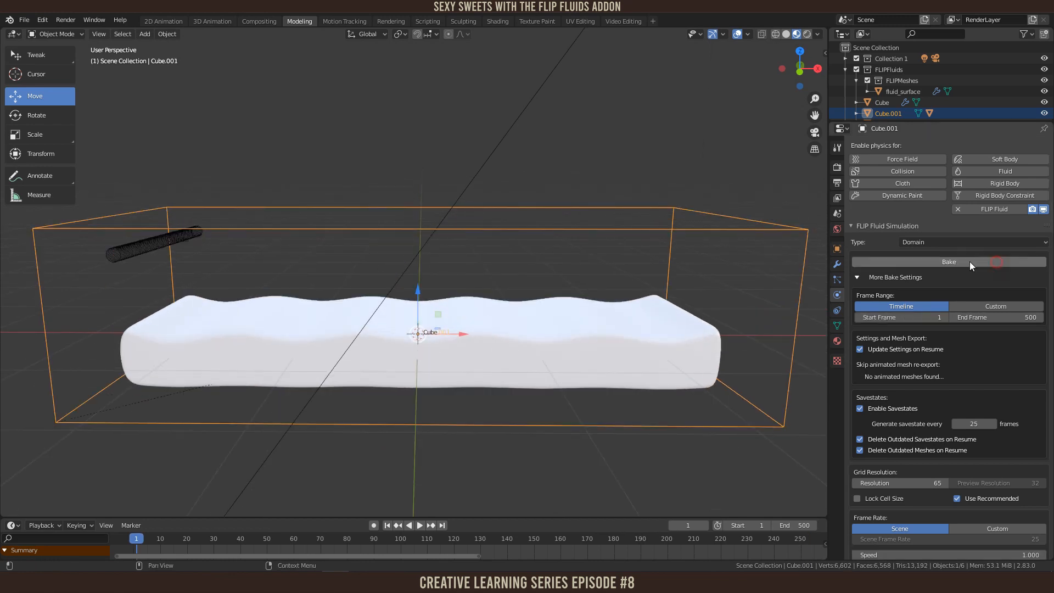
scroll(542, 324, down, 3)
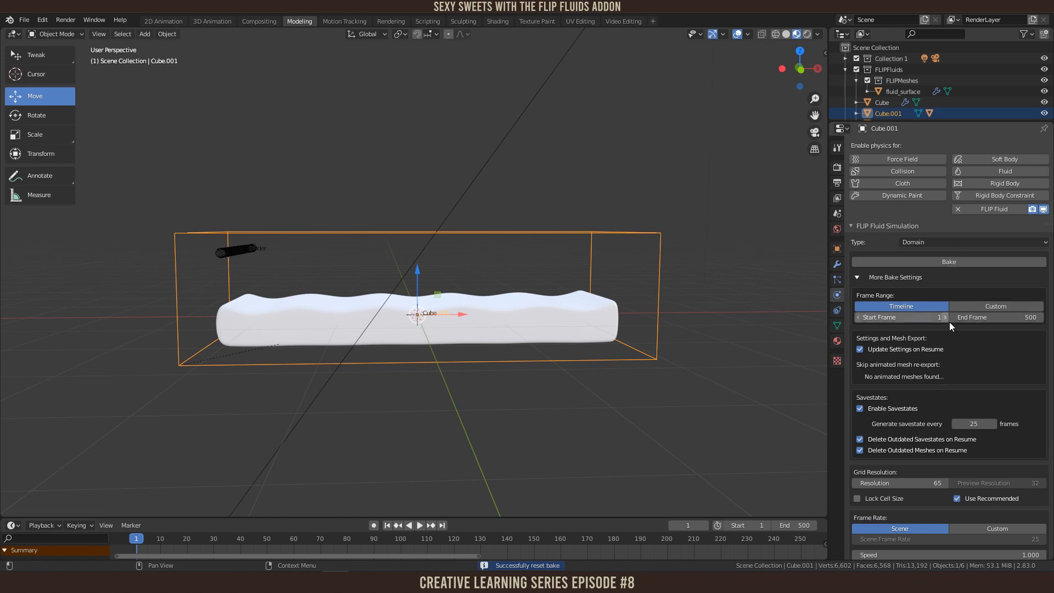
Step: Set the domain's grid resolution to 150
click(857, 278)
click(913, 307)
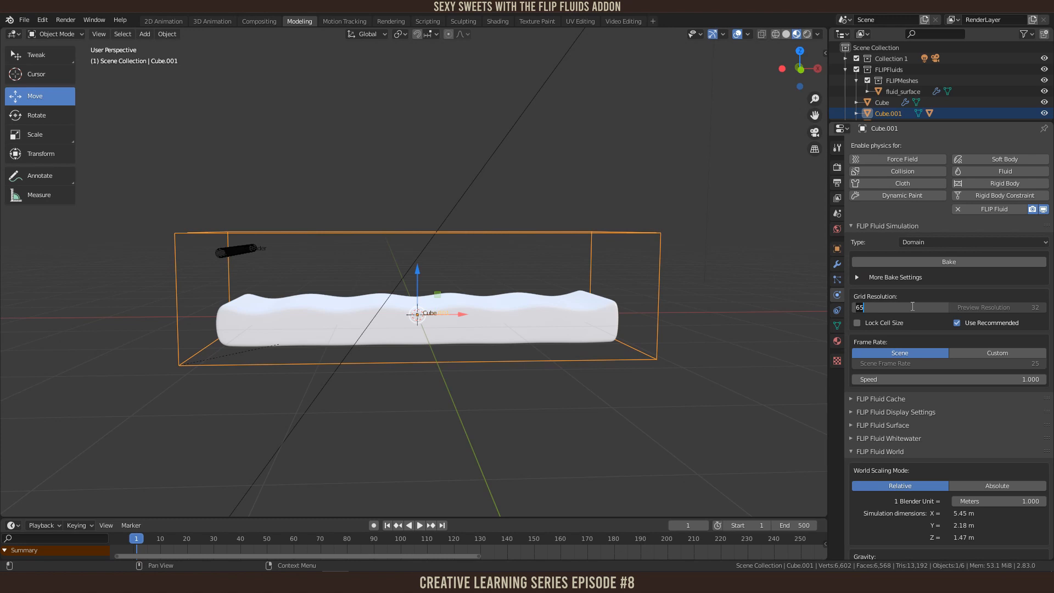
key(Return)
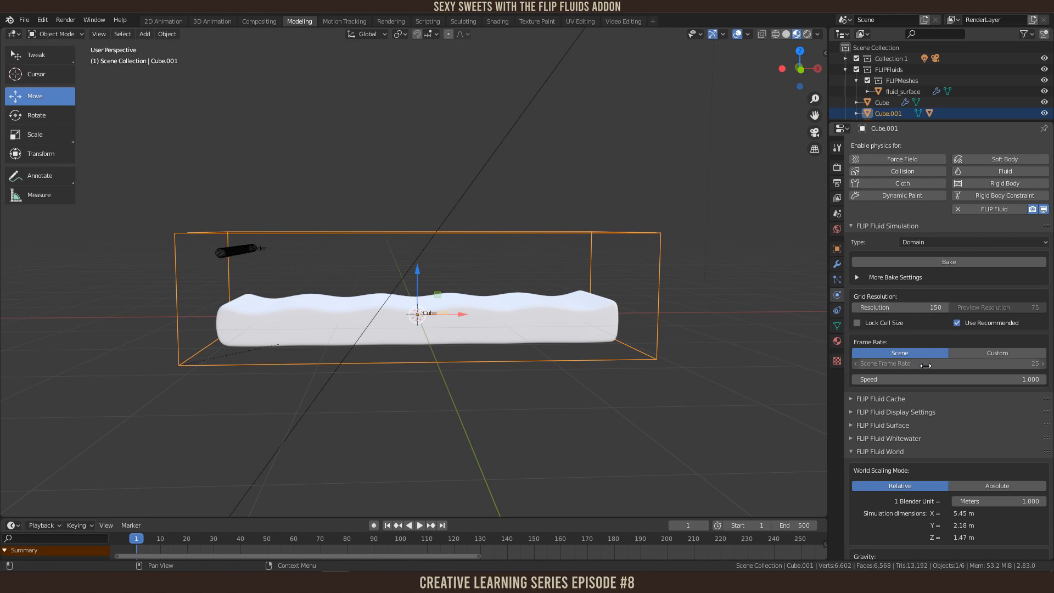
scroll(897, 385, down, 2)
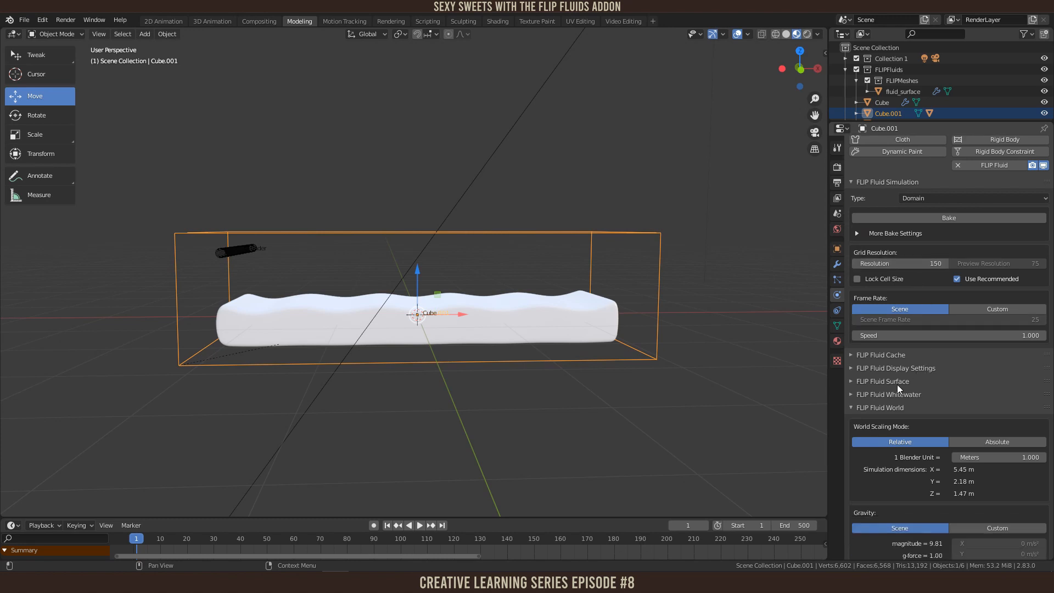
Step: Set the FLIP Fluid surface mesh subdivisions to 2
click(853, 383)
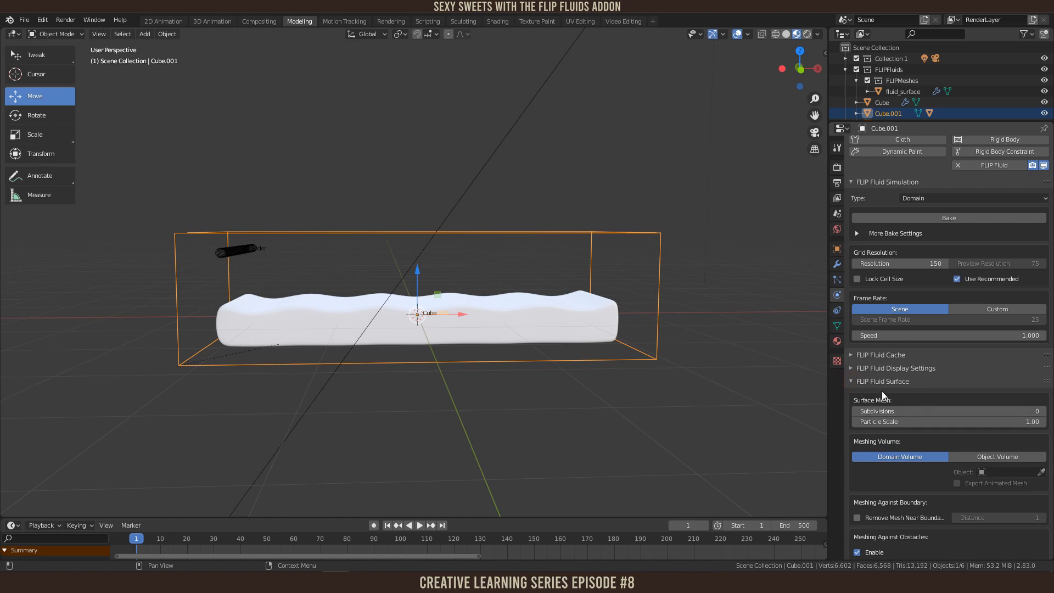
scroll(905, 401, down, 1)
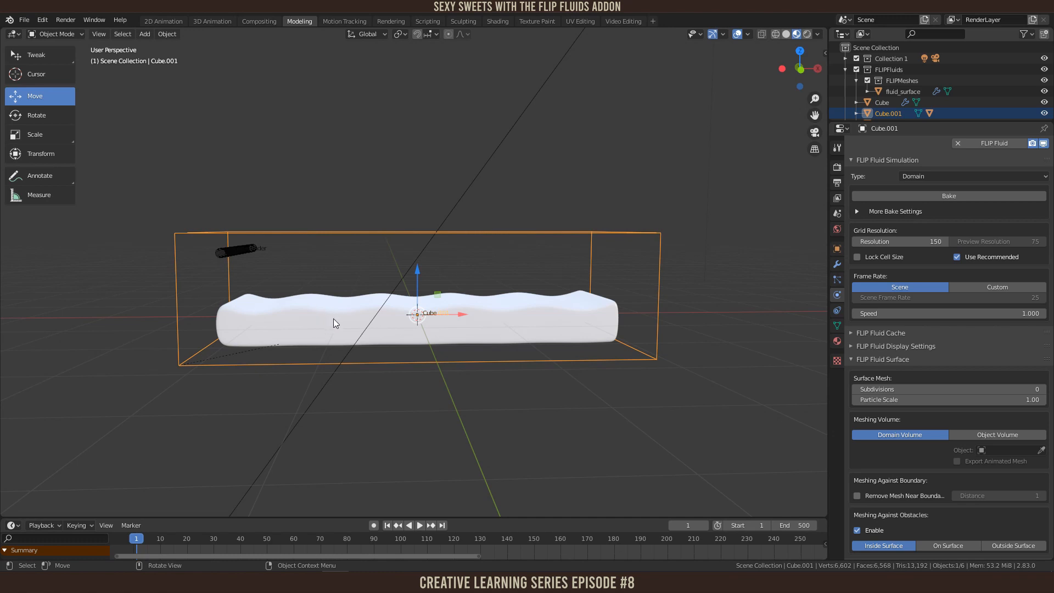
scroll(245, 329, up, 3)
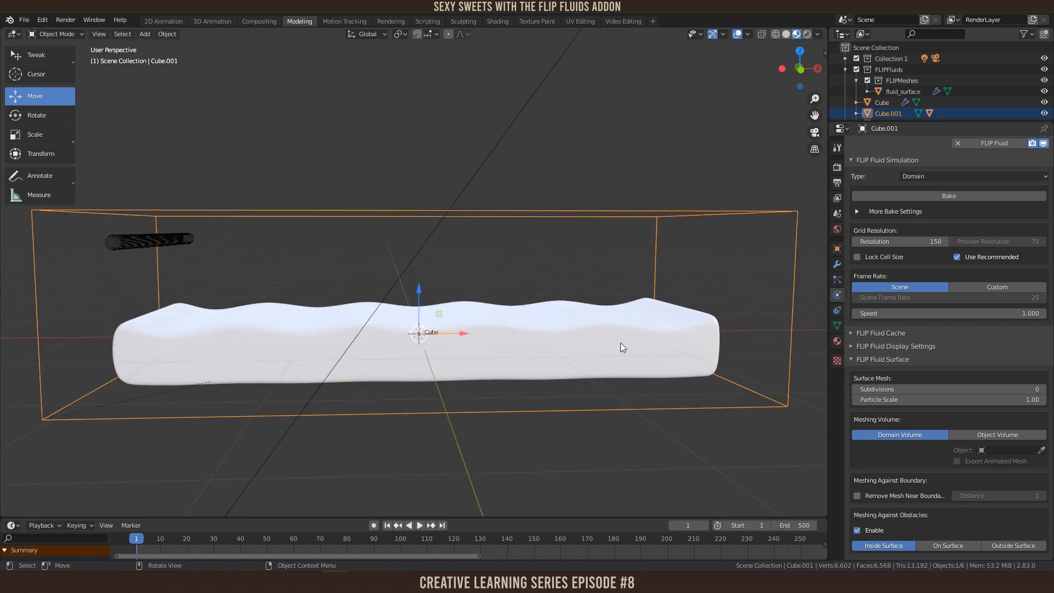
click(1043, 389)
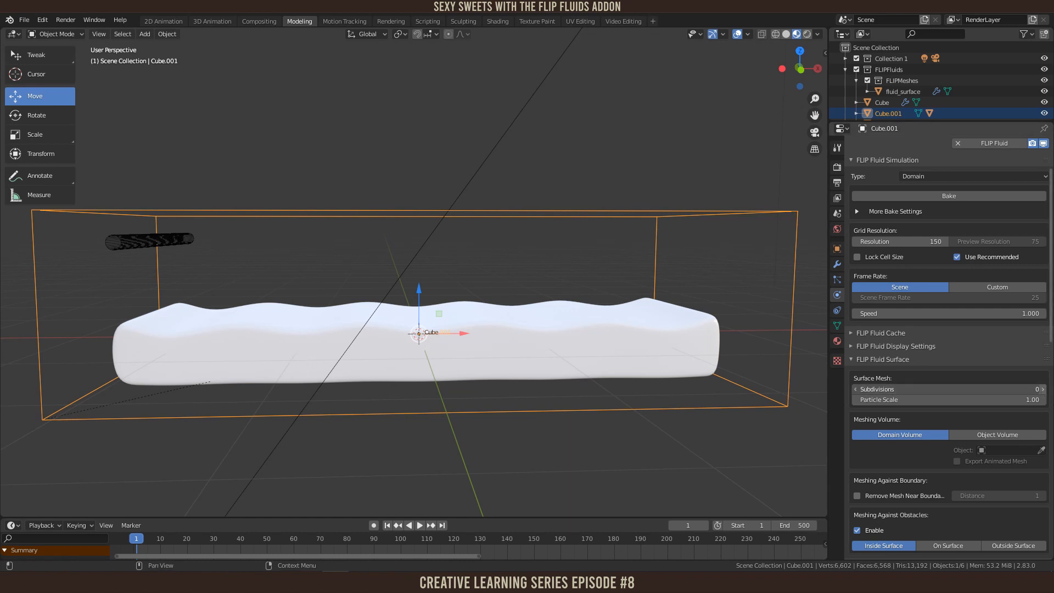
click(1043, 389)
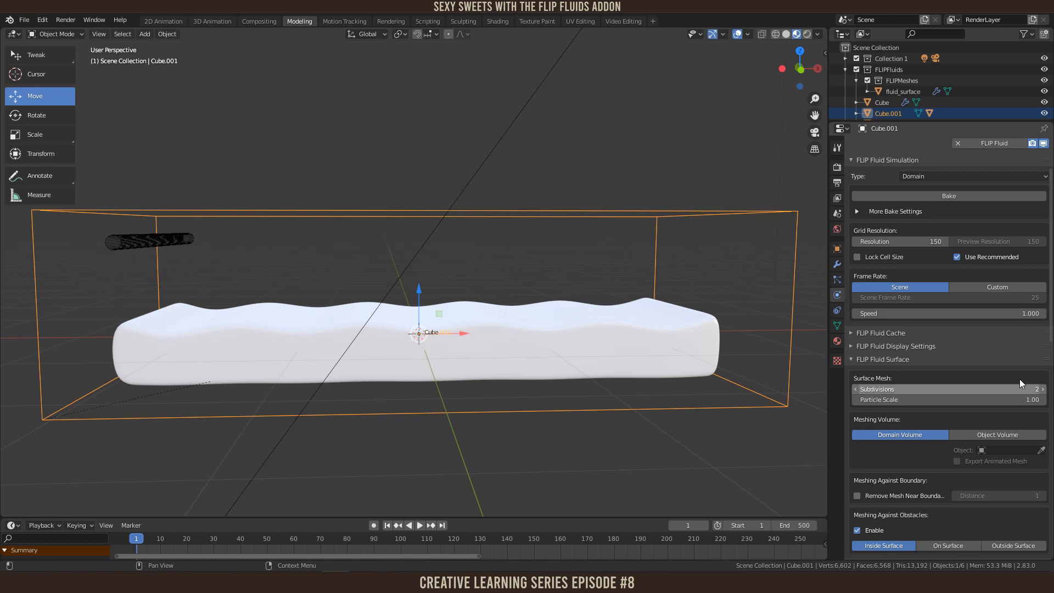
Step: Save the file and start baking the higher-resolution simulation
scroll(428, 341, down, 4)
middle_drag(454, 365, 474, 375)
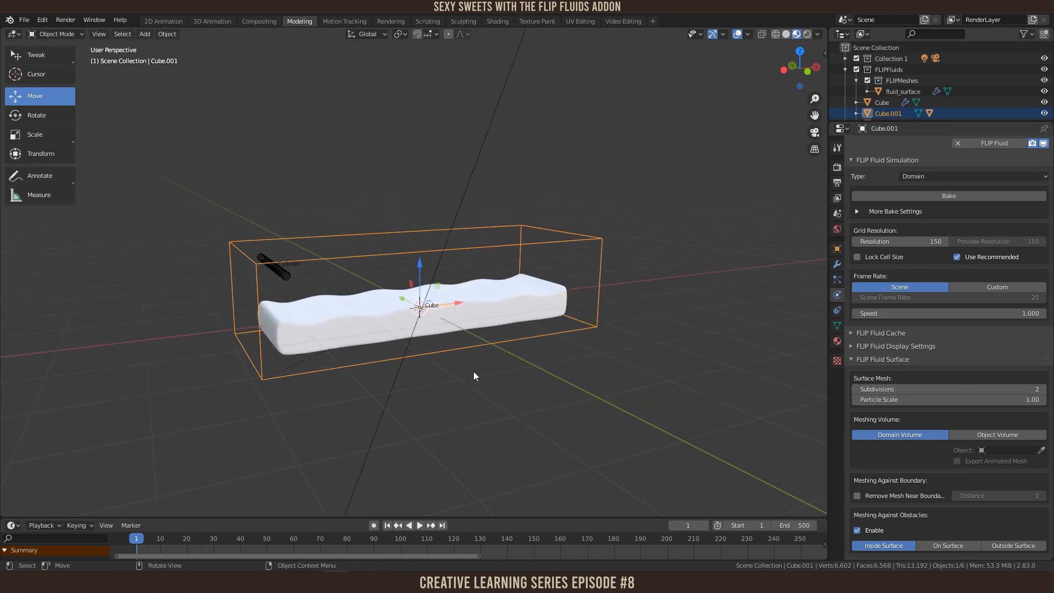
scroll(473, 371, up, 2)
key(ctrl+s)
click(952, 196)
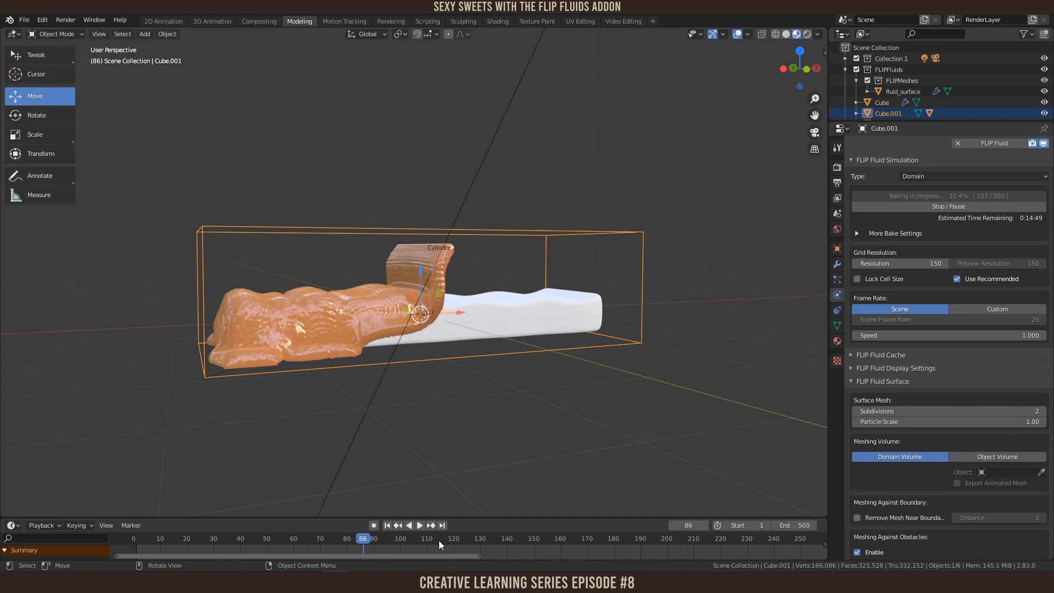
Step: Play the baked frames and inspect the caramel flowing over the bar and out to the domain's edges
key(space)
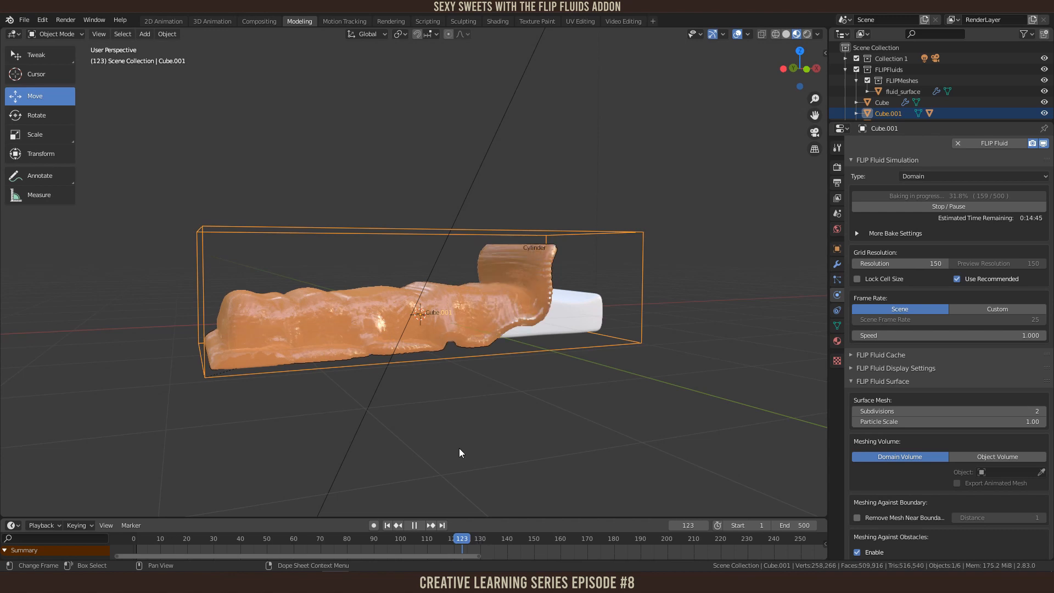
key(space)
middle_drag(457, 443, 631, 494)
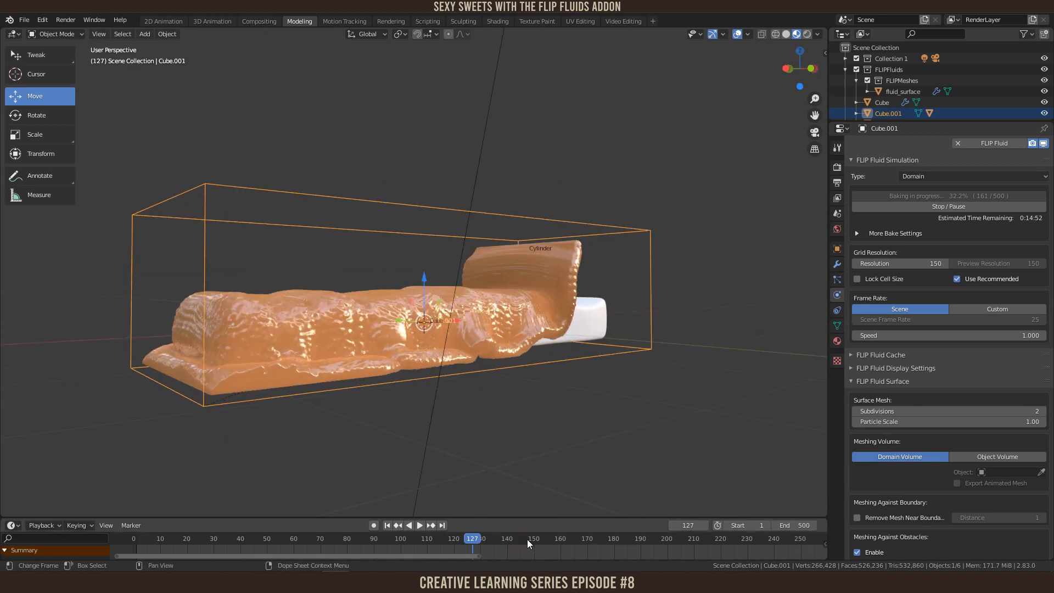
key(space)
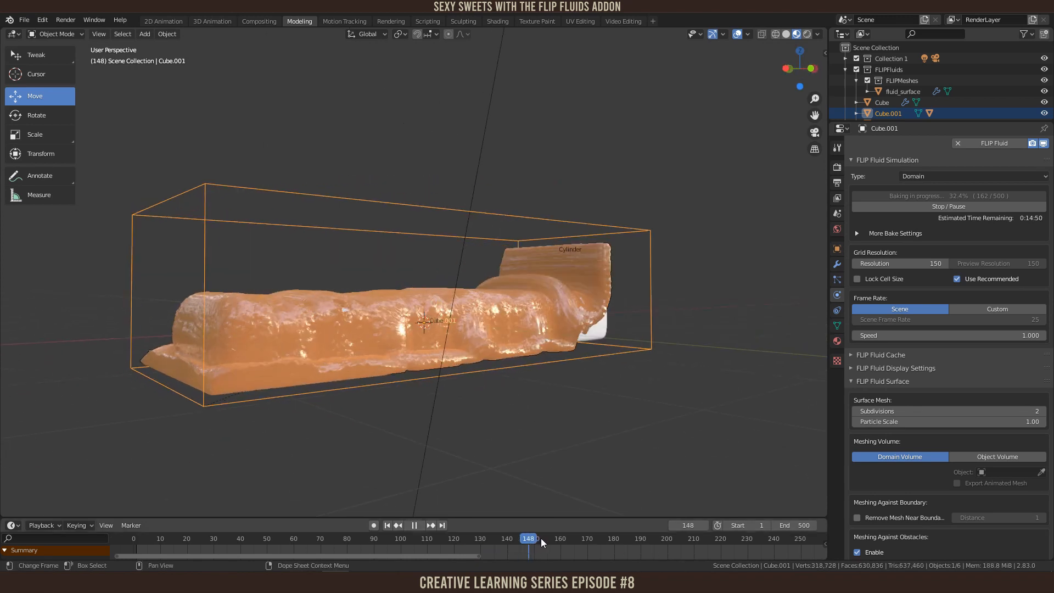
key(space)
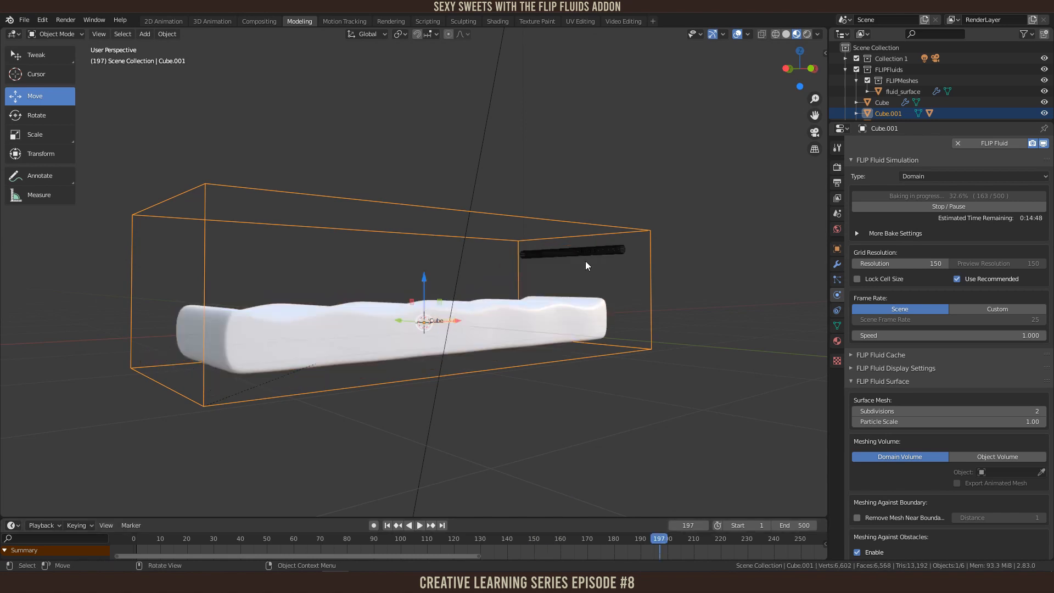
Step: Go to frame 169, stop the running bake and reset it
click(584, 539)
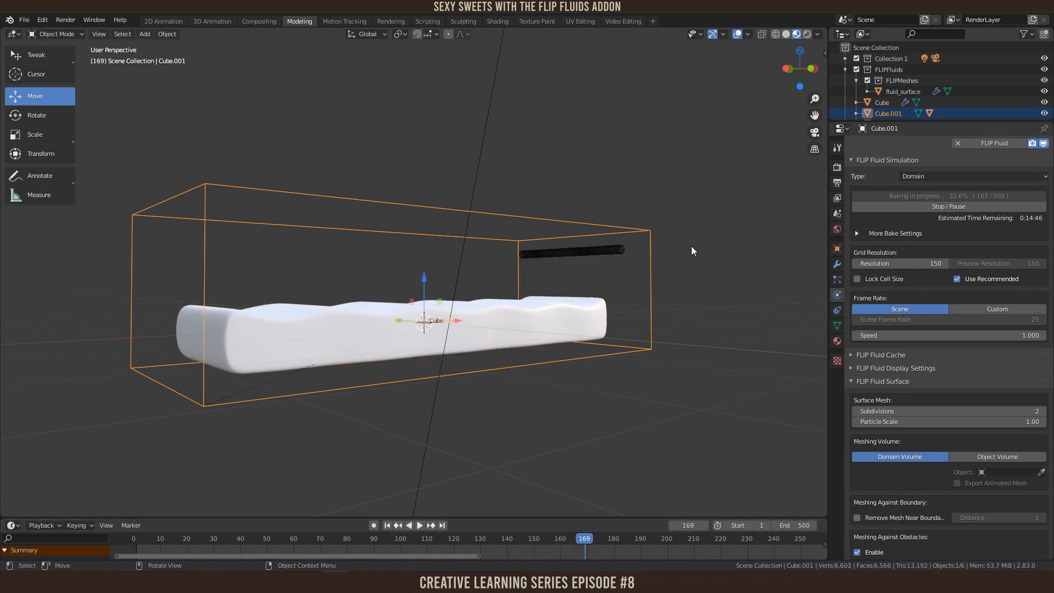
click(938, 207)
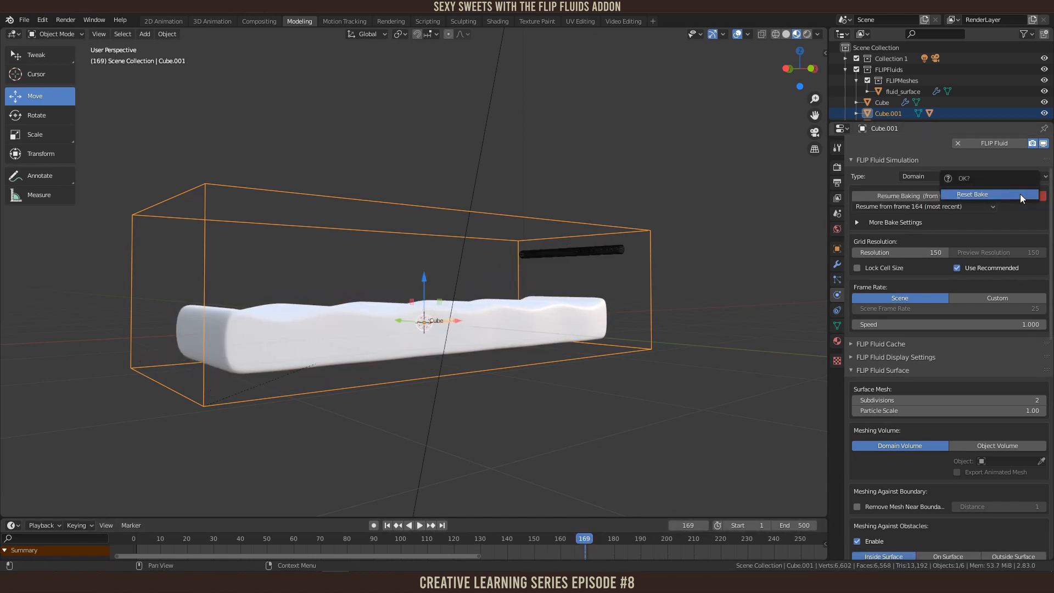
click(1019, 195)
Step: Add a cube at the bar's centre and flatten it along Z to a scale of about 0.031
key(shift+a)
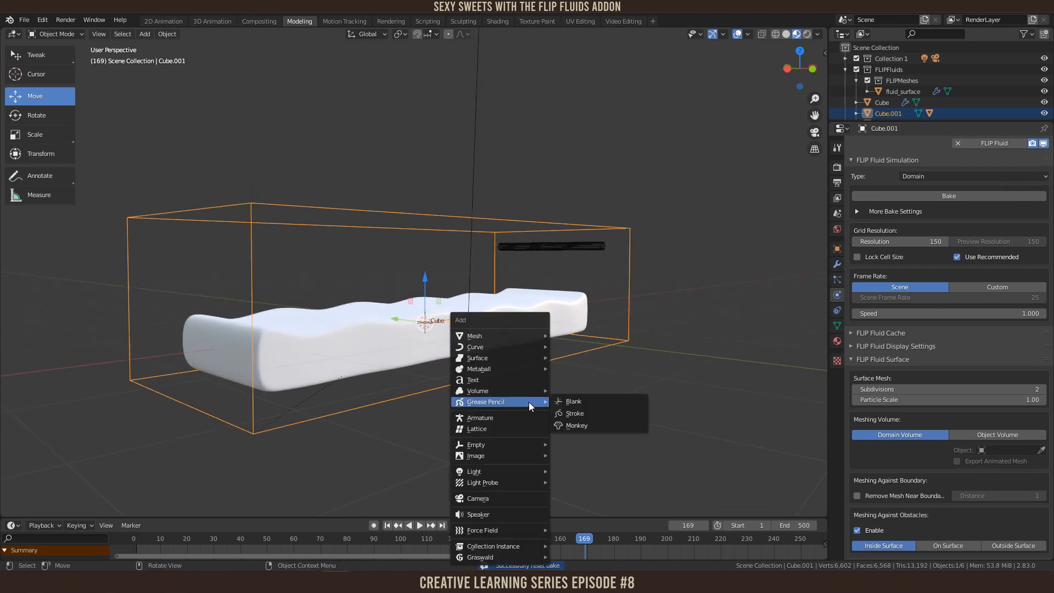
mouse_move(505, 336)
click(587, 357)
scroll(604, 368, down, 3)
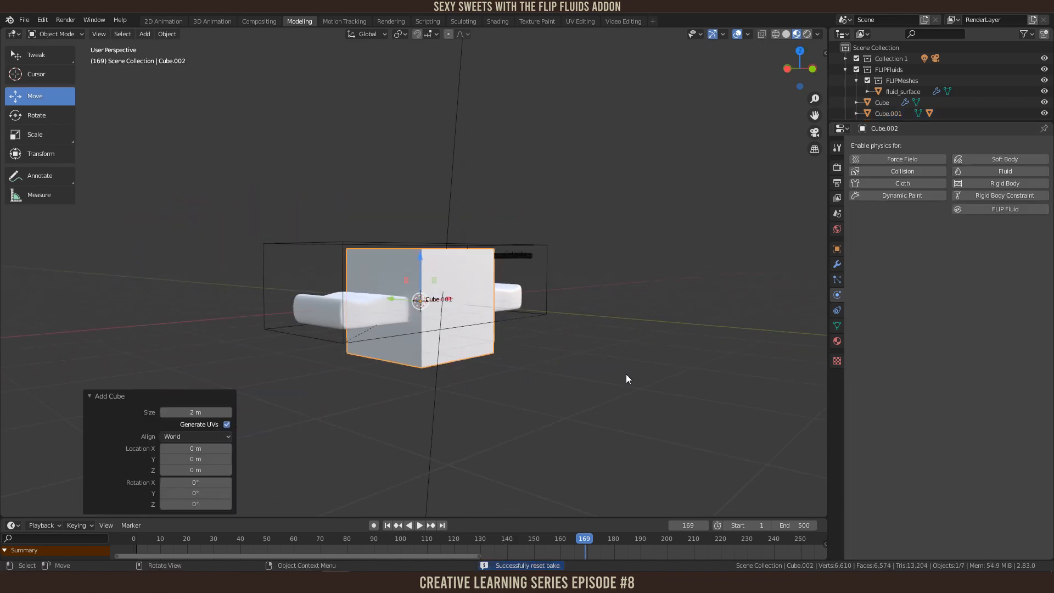
middle_drag(626, 373, 650, 390)
key(s)
key(z)
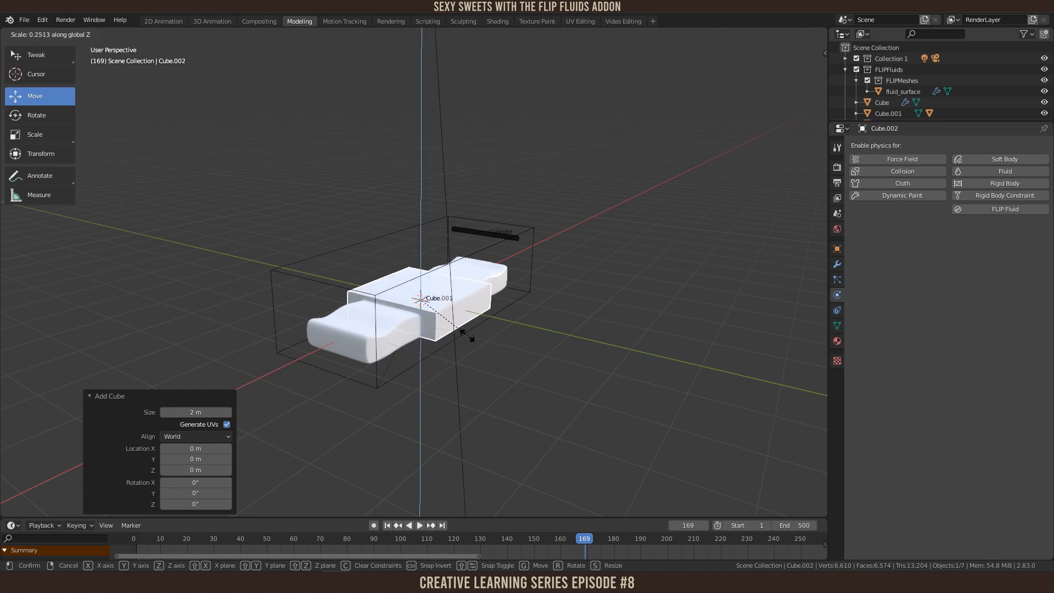
click(477, 319)
Step: Enlarge the flat slab slightly and stretch it along X by a factor of about 2.38
key(KP_7)
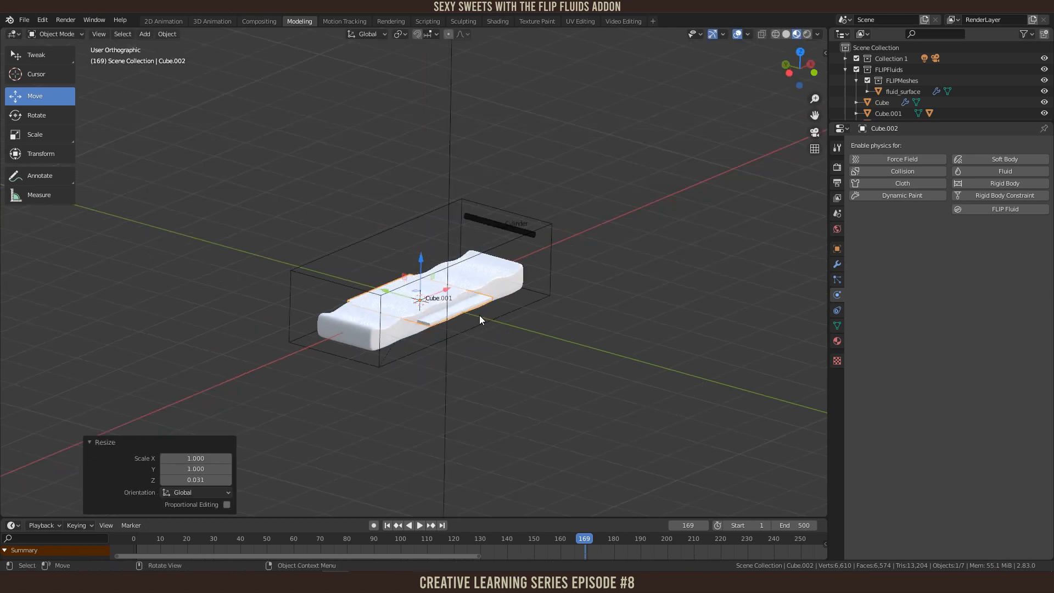
key(s)
click(510, 287)
key(s)
key(x)
click(653, 299)
Step: Move the slab down along Z by about 0.37 m, just below the candy bar
middle_drag(615, 334, 618, 364)
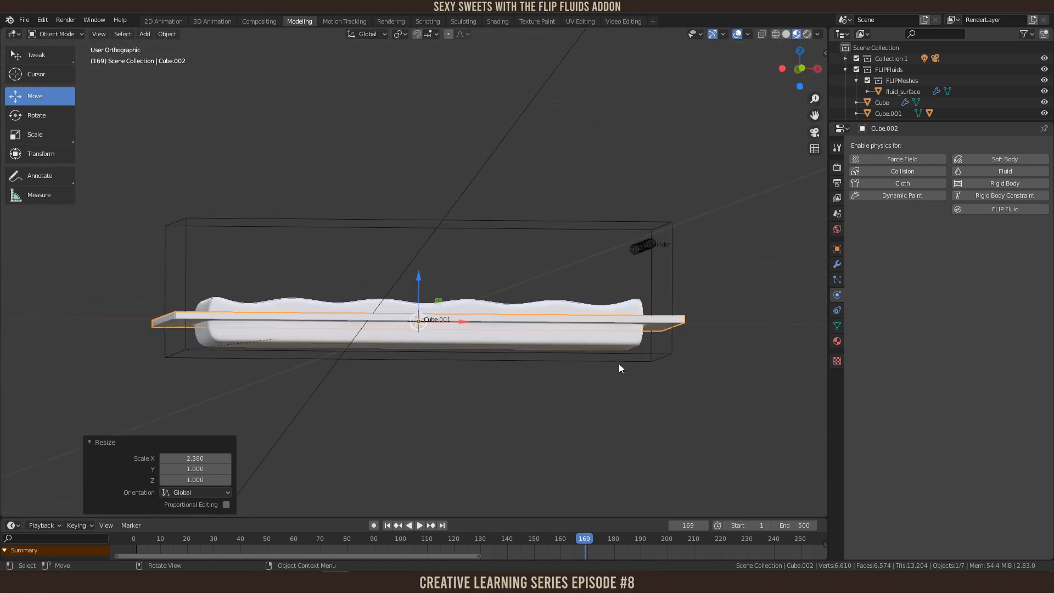
key(KP_1)
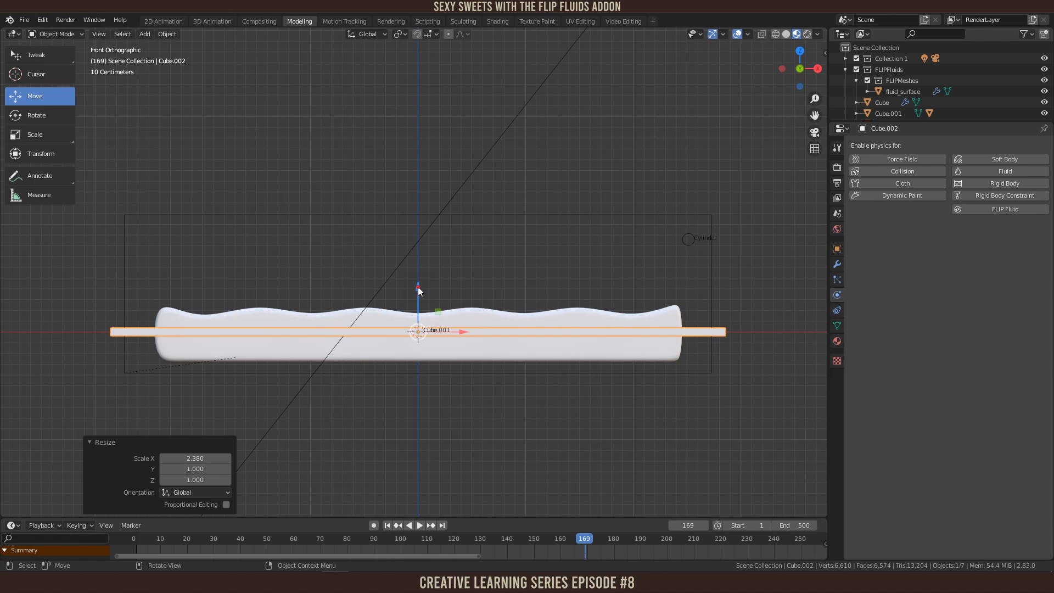
key(g)
key(z)
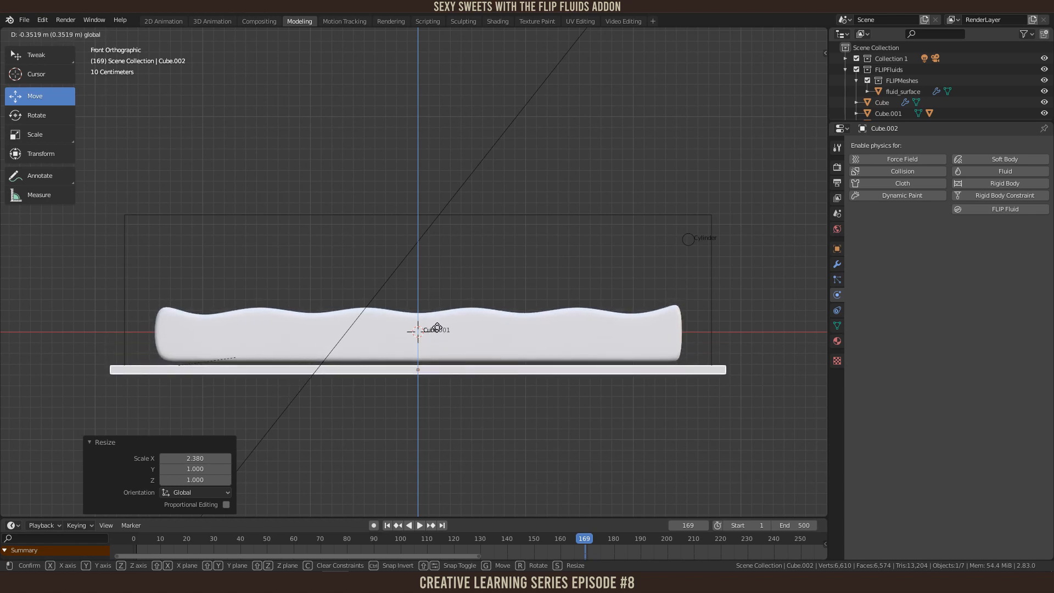
click(438, 334)
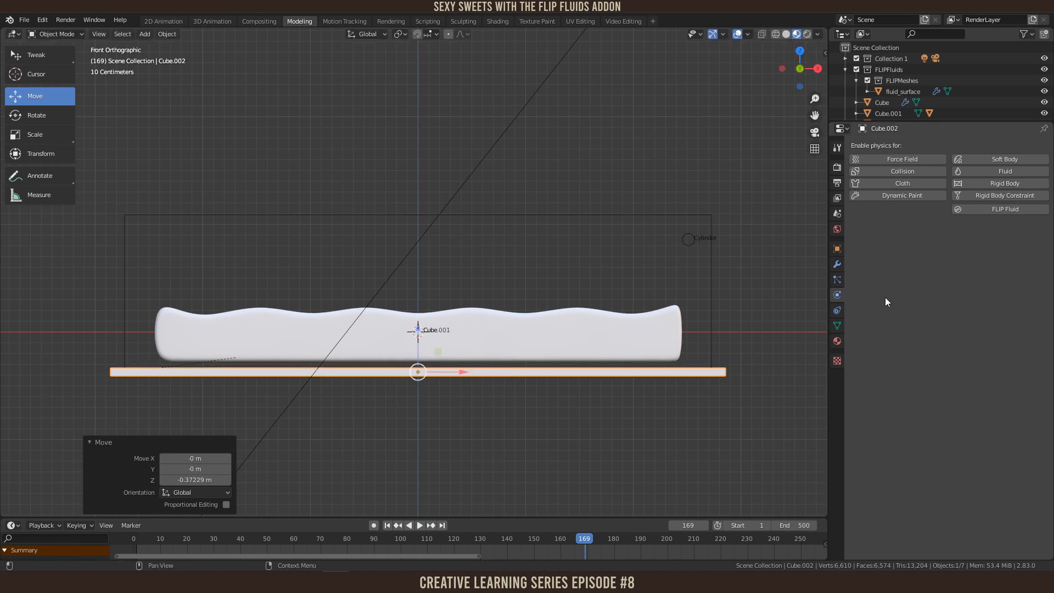
Step: Enable FLIP Fluid physics on the flat slab and set its type to Outflow
click(1006, 209)
click(965, 242)
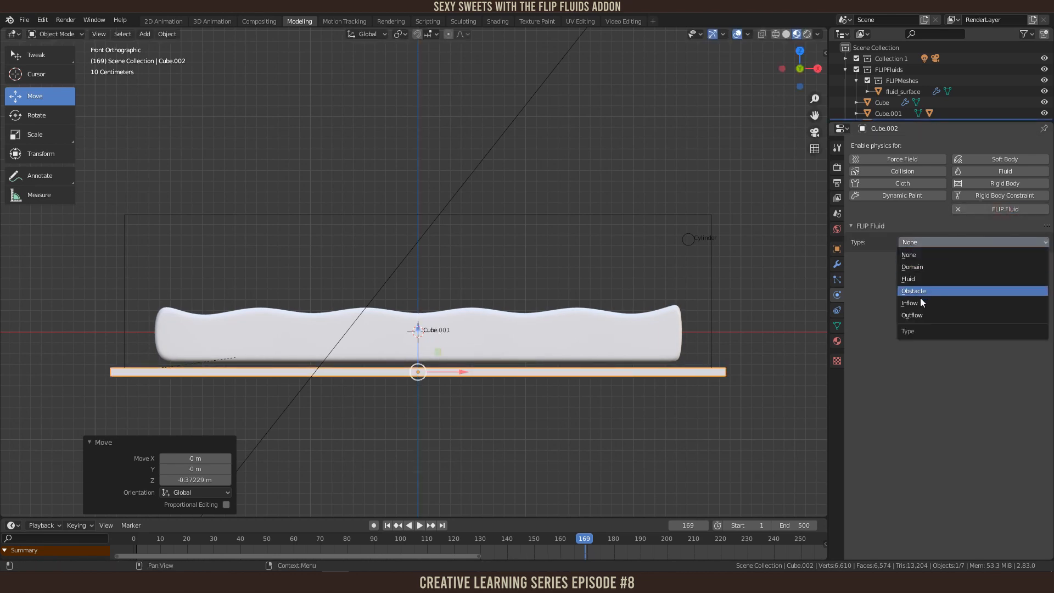
click(919, 316)
Step: Select the fluid domain box and start baking the simulation
middle_drag(615, 235, 621, 275)
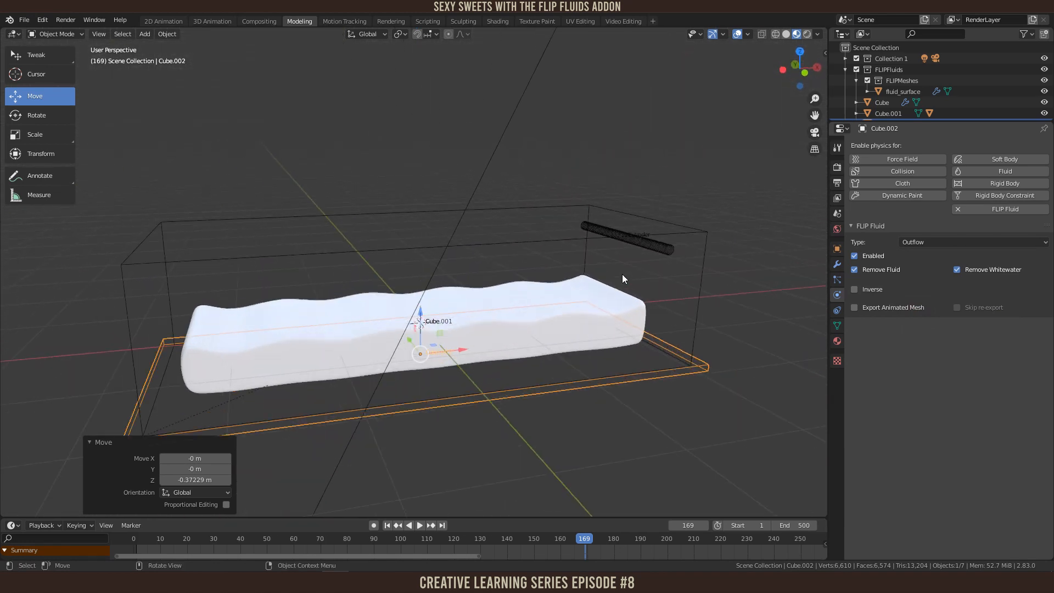
middle_drag(665, 339, 509, 238)
click(512, 209)
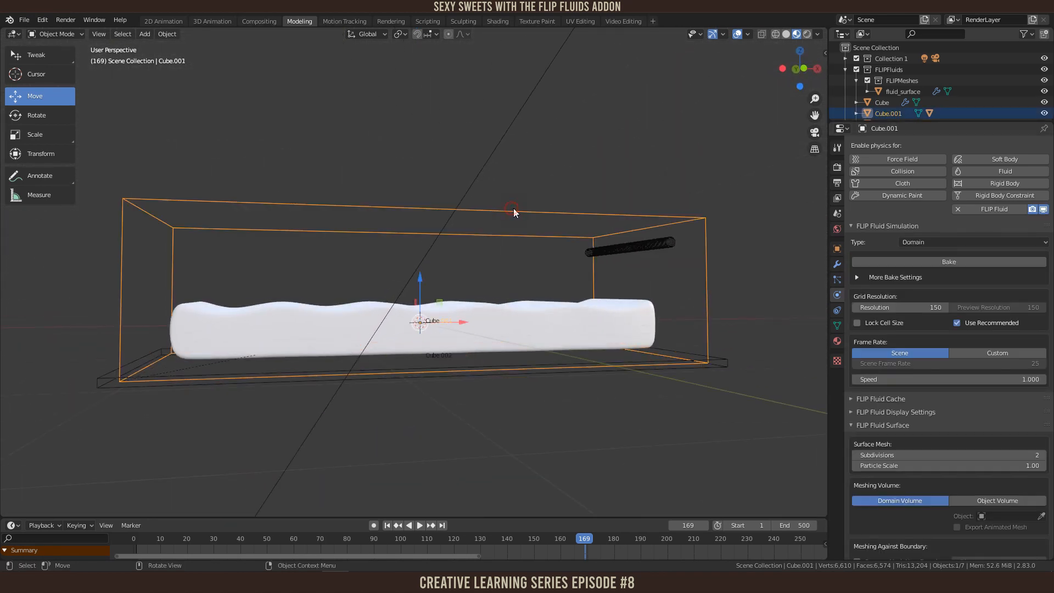
click(949, 262)
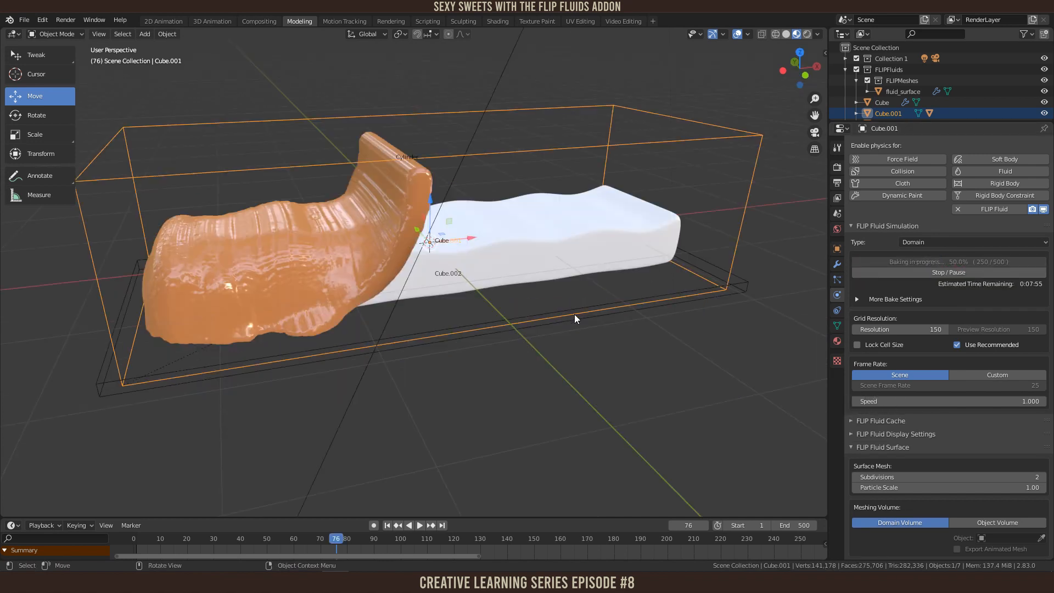
Step: Play back the baked part of the caramel pour and stop at frame 160
scroll(556, 312, down, 1)
shift+middle_drag(510, 339, 558, 354)
middle_drag(620, 412, 616, 408)
click(406, 538)
key(space)
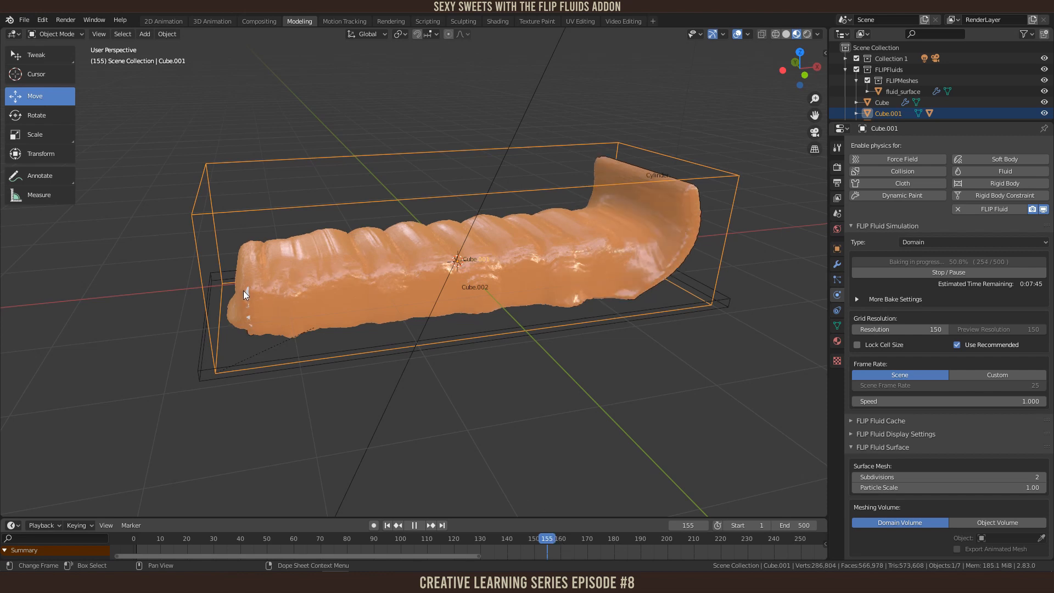
key(space)
Step: Examine how the caramel covers the bar's ends, sides and top at frame 160
middle_drag(304, 371, 311, 311)
scroll(312, 310, up, 3)
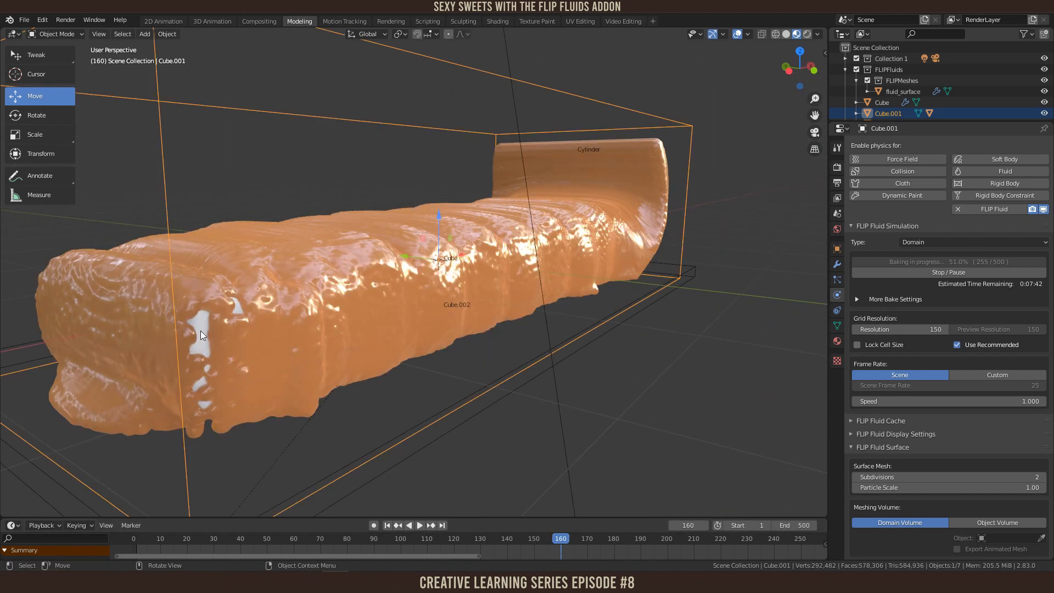
middle_drag(540, 398, 480, 402)
scroll(499, 397, down, 4)
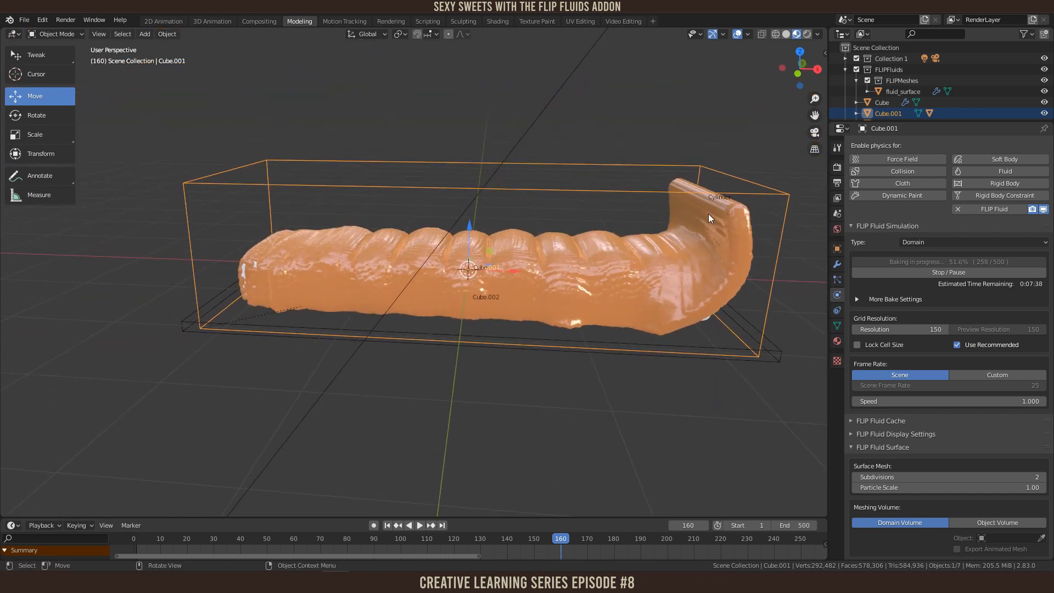
middle_drag(401, 371, 421, 264)
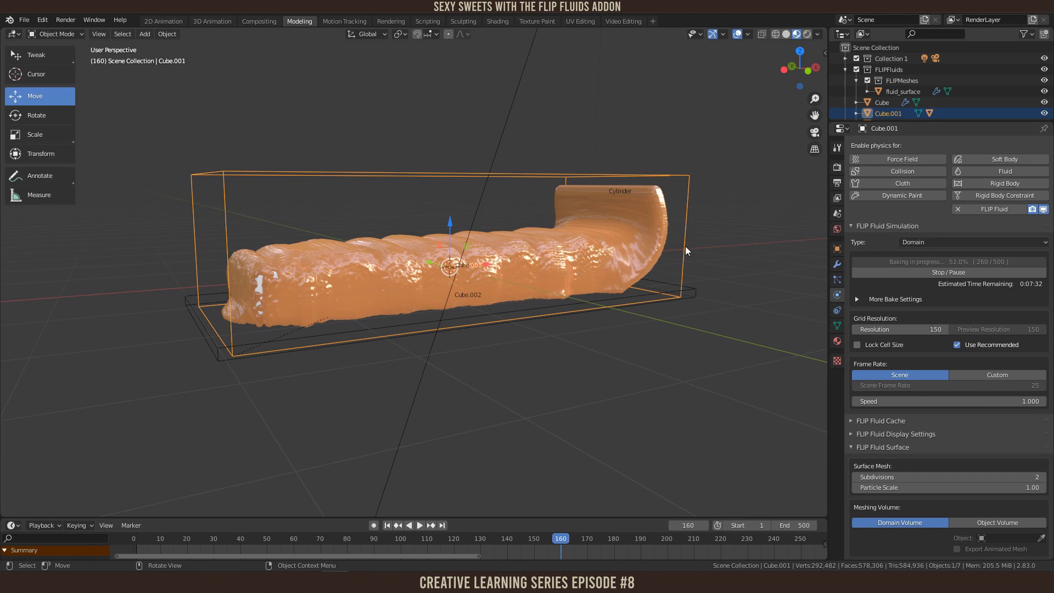
middle_drag(495, 343, 560, 332)
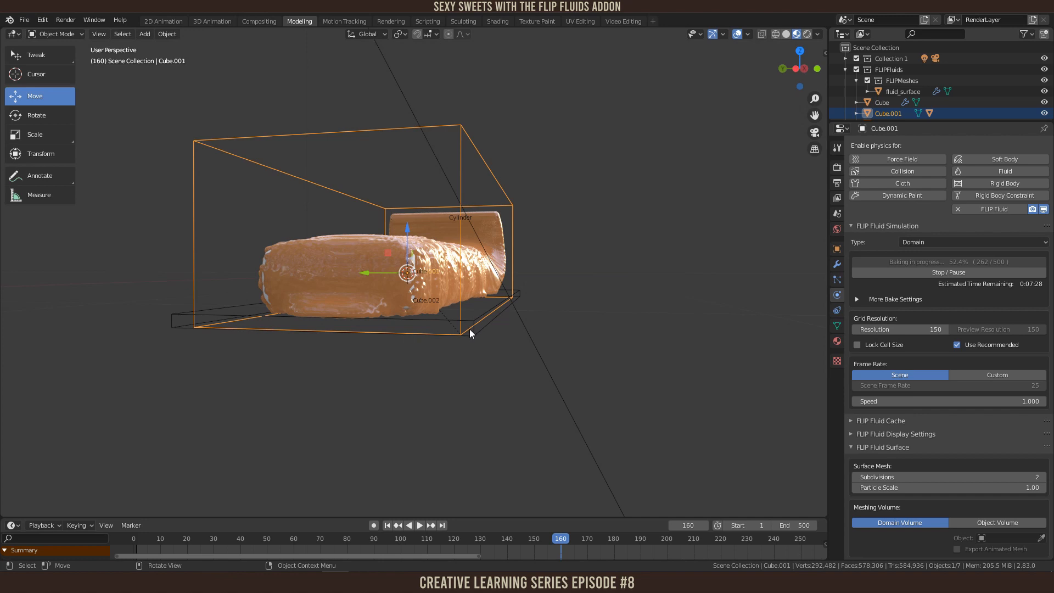
middle_drag(517, 349, 315, 219)
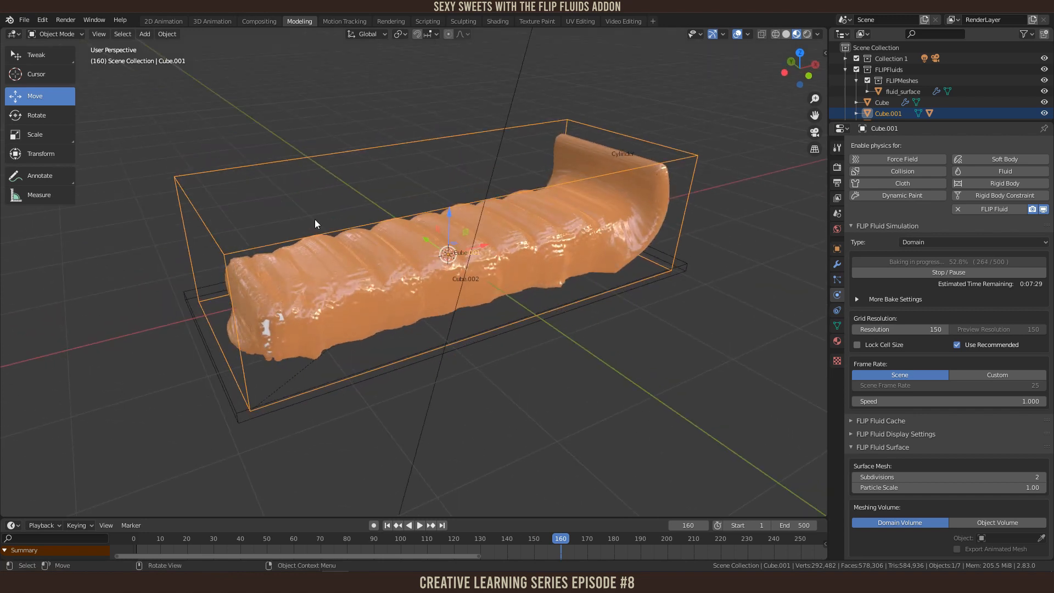
middle_drag(270, 331, 417, 358)
scroll(550, 374, up, 3)
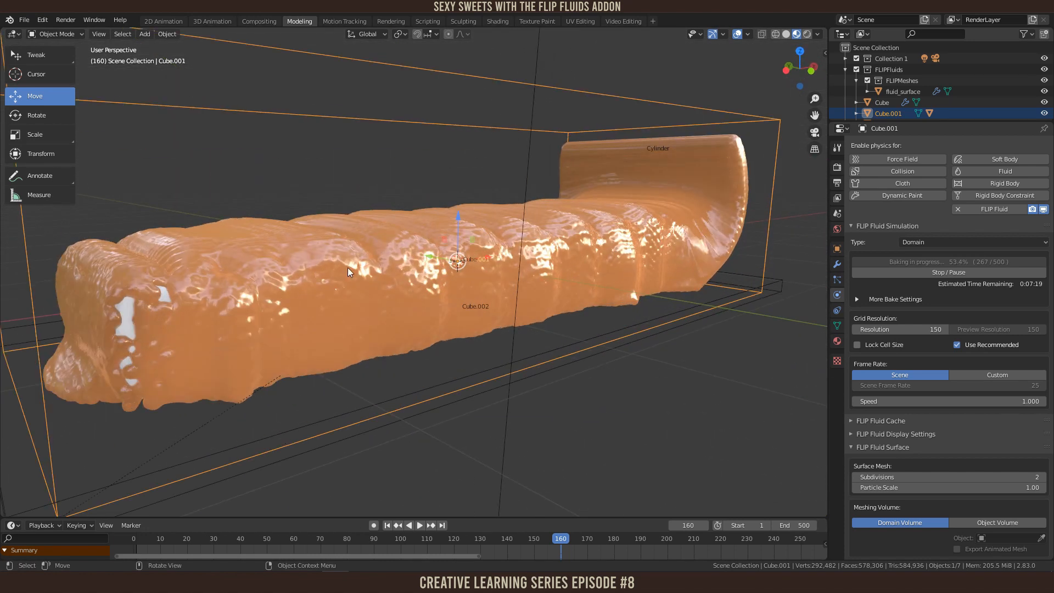
Step: Stop the running bake and go to frame 208
scroll(488, 295, down, 4)
click(927, 270)
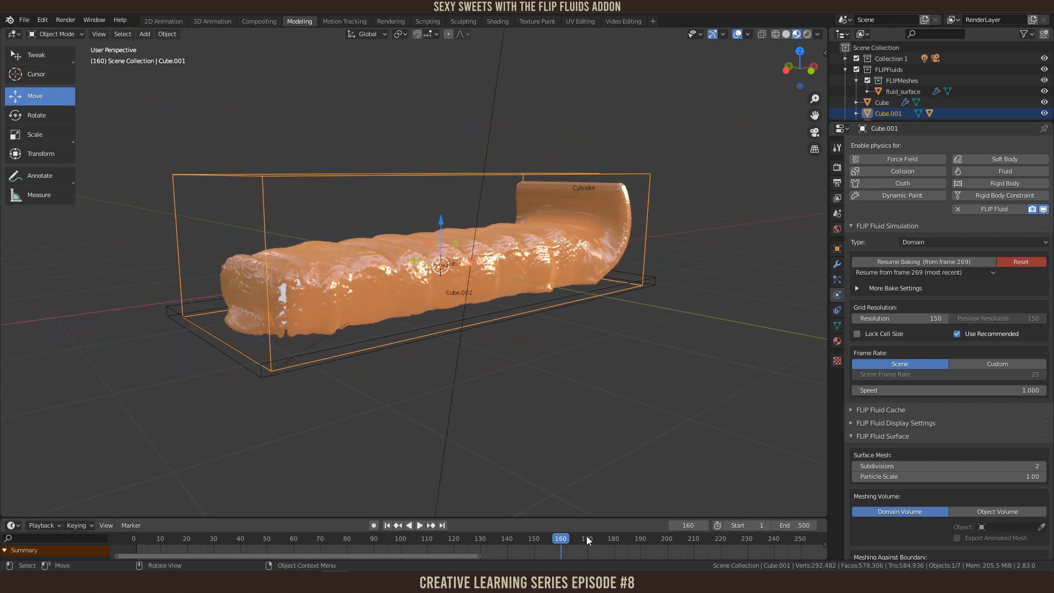
click(689, 540)
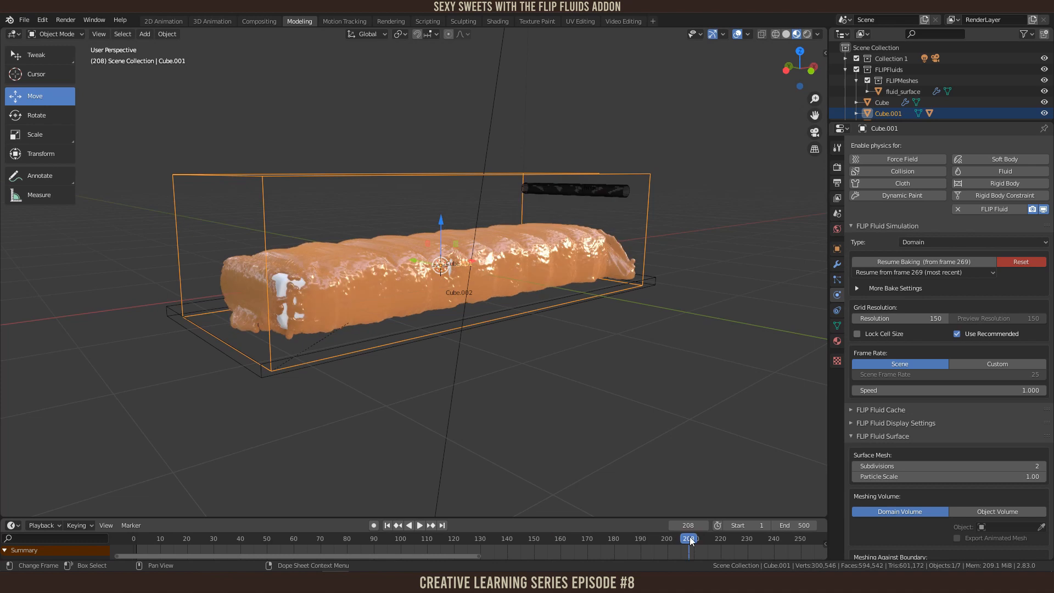
Step: Inspect the caramel surface at frame 208 up close for gaps and surface ripples
mouse_move(643, 410)
middle_down()
mouse_move(498, 404)
mouse_move(597, 409)
mouse_move(604, 430)
mouse_move(605, 410)
mouse_move(634, 423)
middle_up()
scroll(504, 374, up, 5)
middle_drag(503, 374, 588, 421)
scroll(590, 411, down, 3)
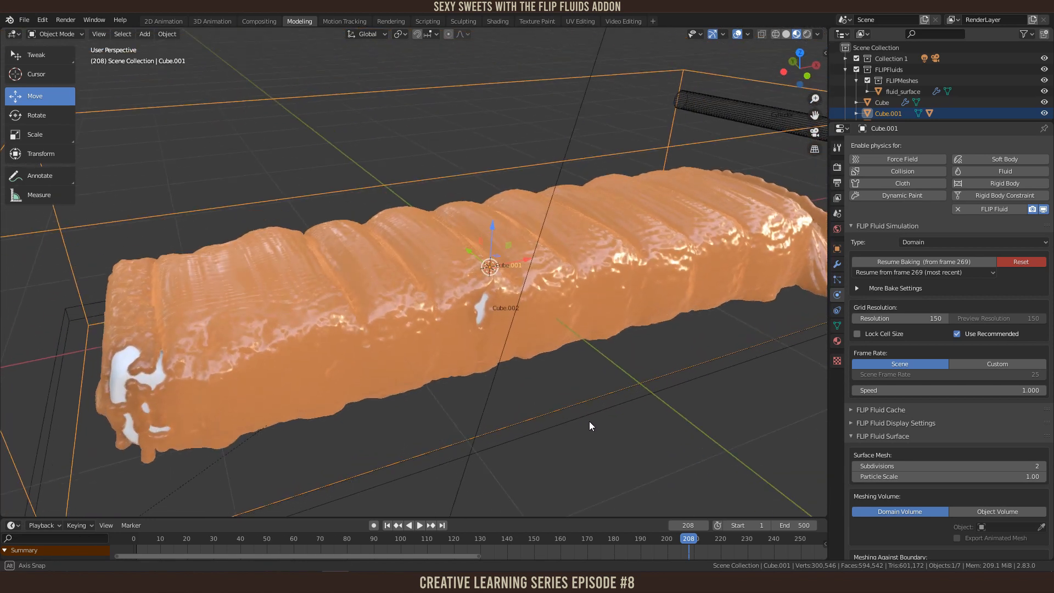
scroll(348, 262, up, 3)
middle_drag(565, 311, 383, 241)
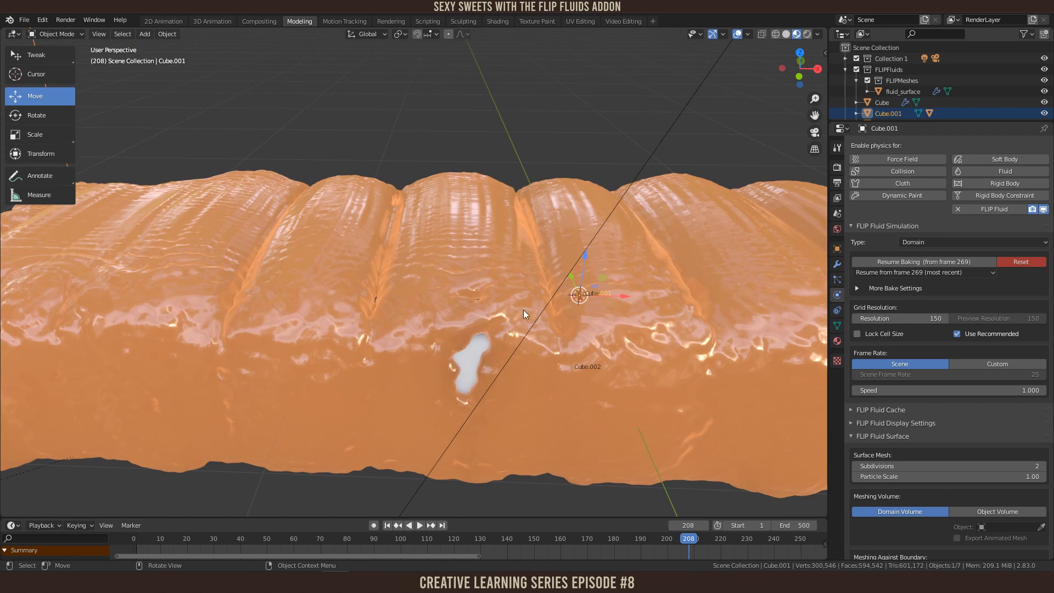
middle_drag(518, 223, 703, 310)
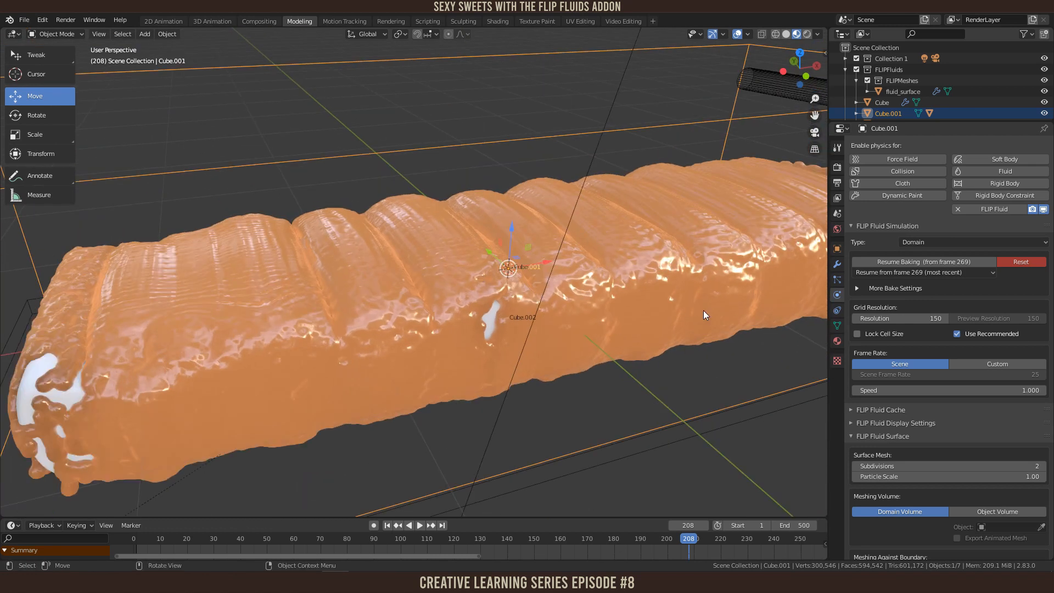
Step: Set the fluid surface's Smooth modifier to a factor of 1 with 20 repeats, widening the modifier settings area
click(836, 264)
click(631, 244)
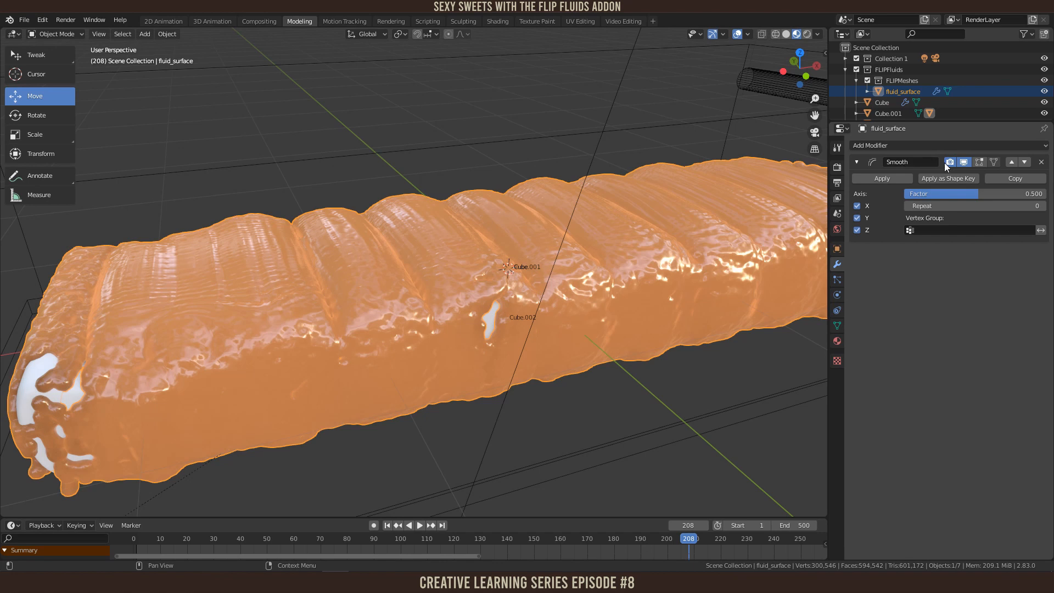
drag(828, 176, 787, 175)
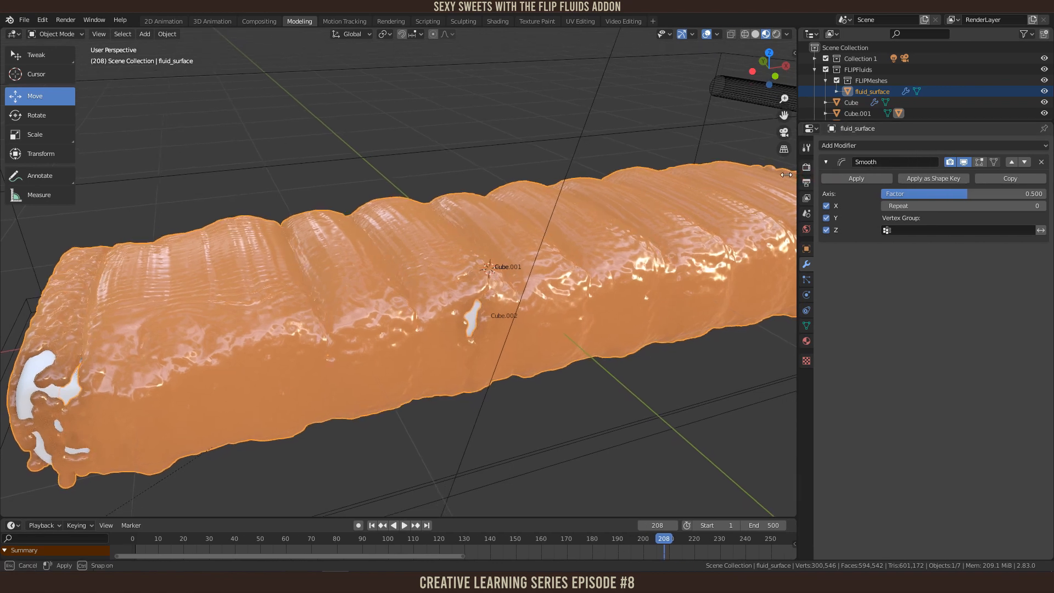
click(933, 193)
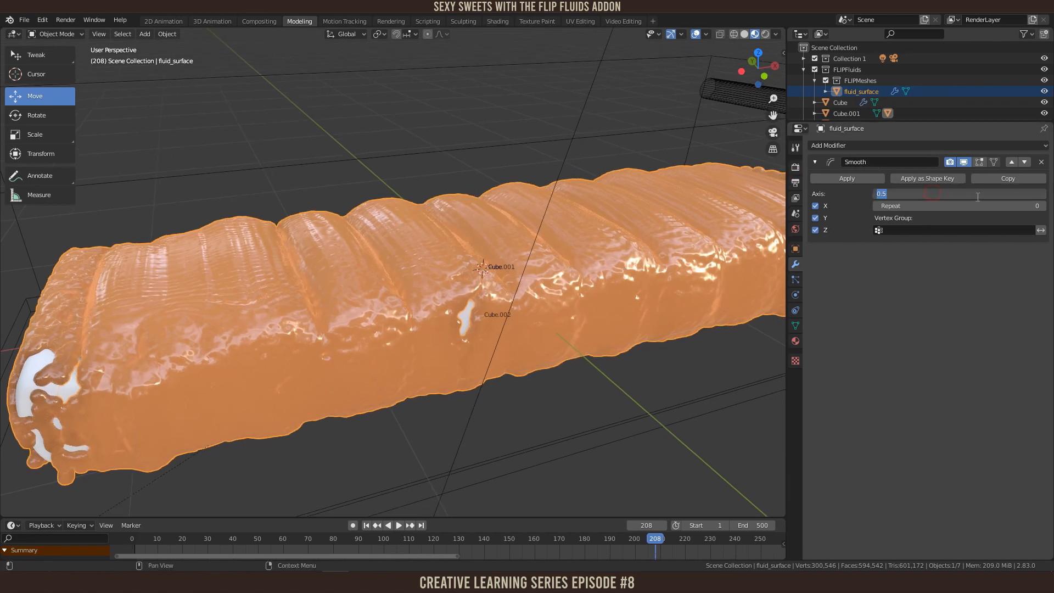
text(1)
key(Return)
click(972, 206)
text(2)
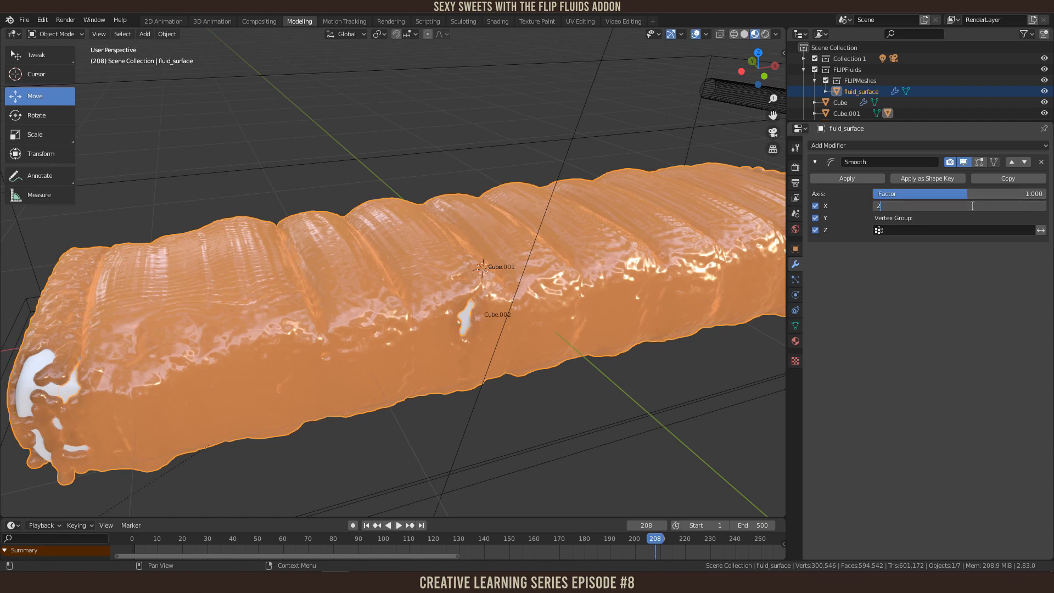
text(0)
key(Return)
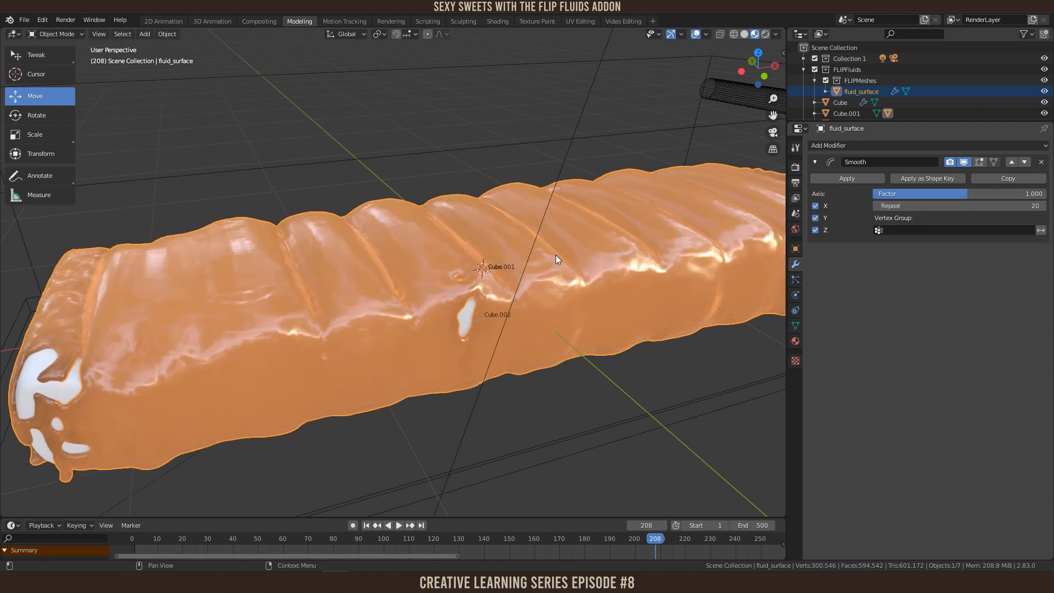
Step: Examine the smoothed caramel coating, its gaps and the inflow cylinder at frame 208
scroll(512, 262, down, 2)
middle_drag(514, 268, 506, 229)
scroll(532, 223, down, 3)
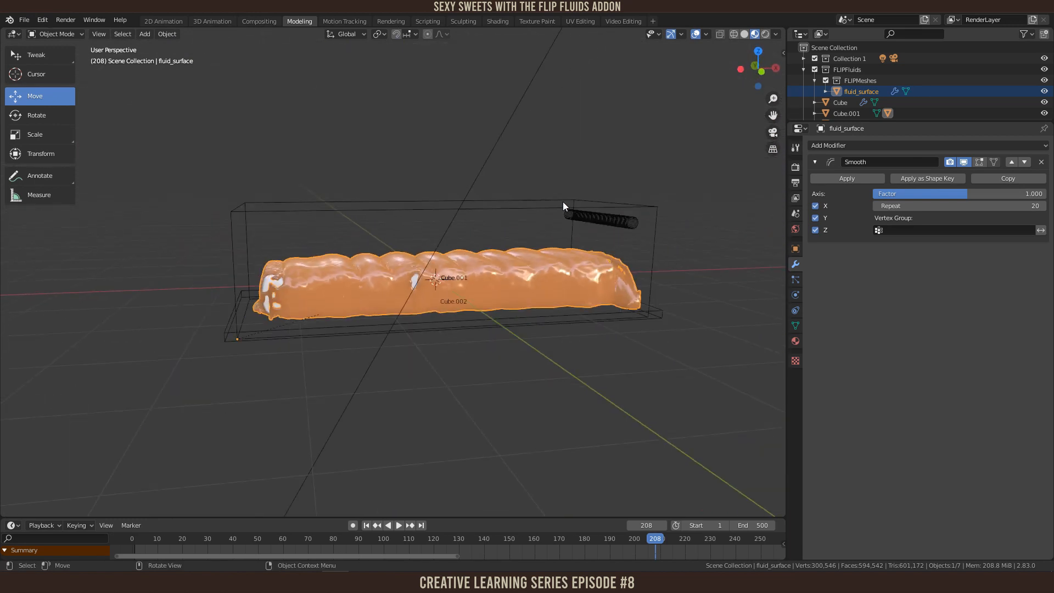
scroll(562, 209, up, 3)
scroll(549, 253, up, 1)
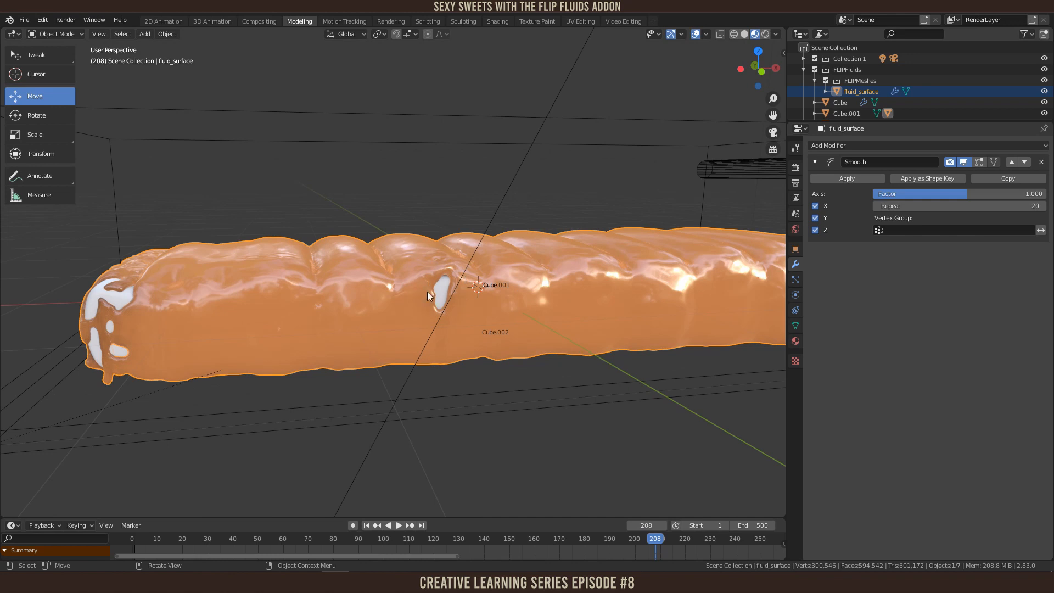
middle_drag(436, 288, 473, 282)
click(690, 151)
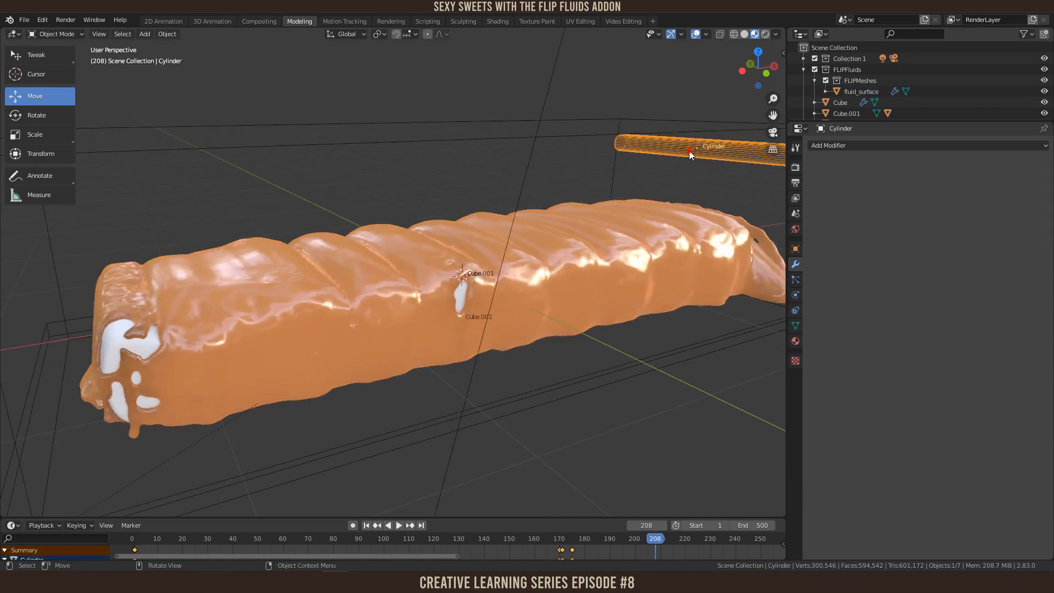
scroll(340, 311, down, 2)
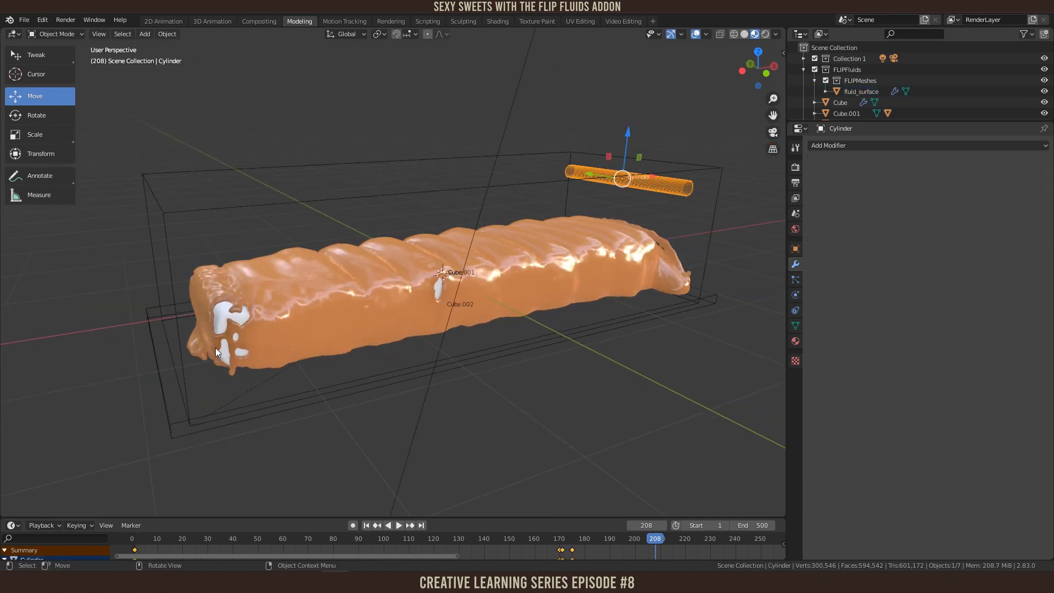
scroll(613, 308, up, 2)
scroll(614, 308, down, 2)
Step: Play the caramel animation from frame 1 and stop at frame 201
key(shift+Left)
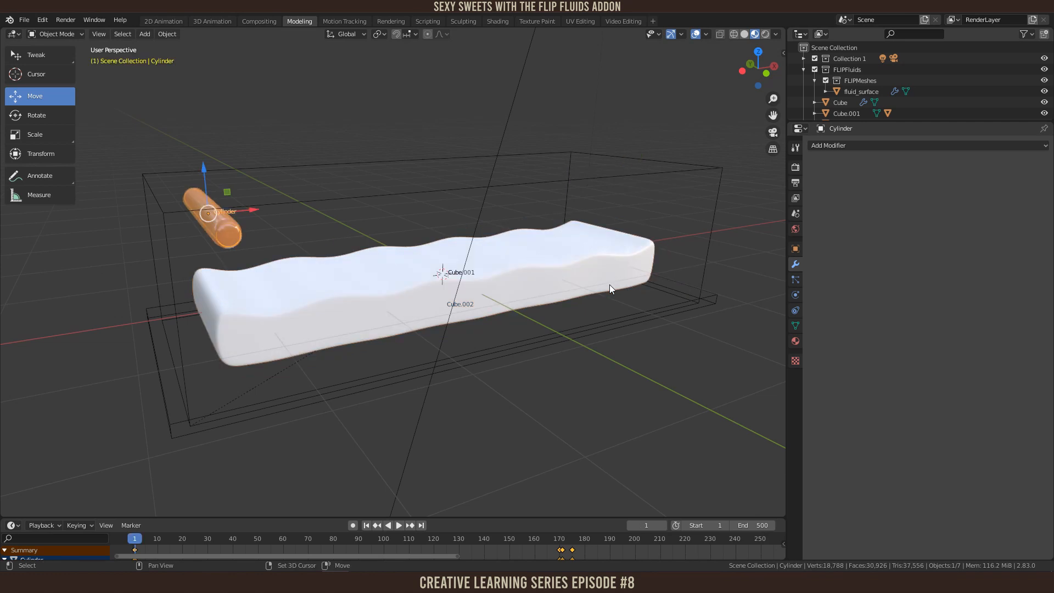
scroll(553, 234, down, 2)
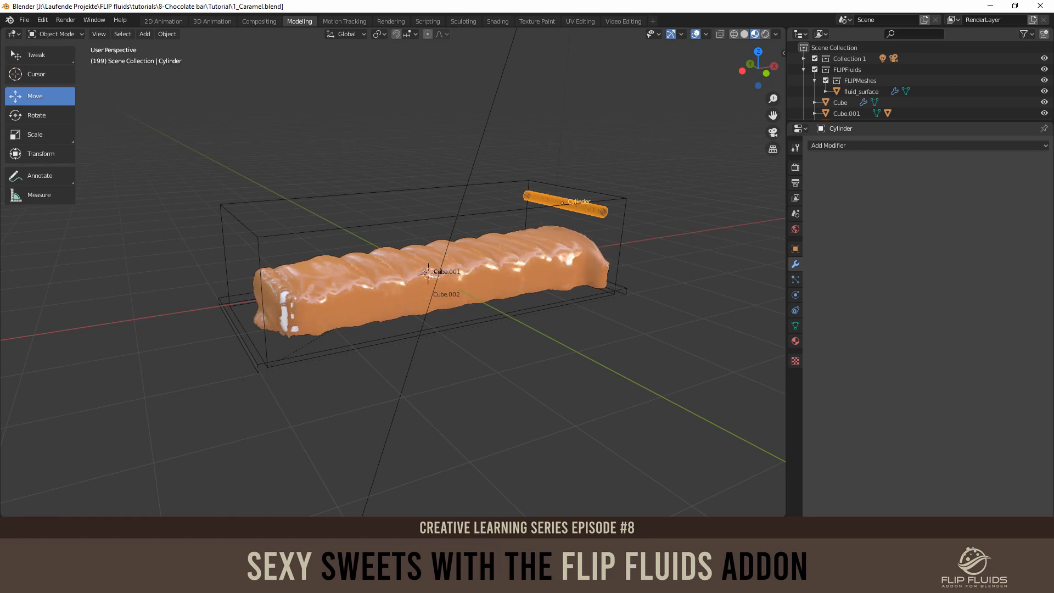
key(space)
scroll(638, 393, up, 3)
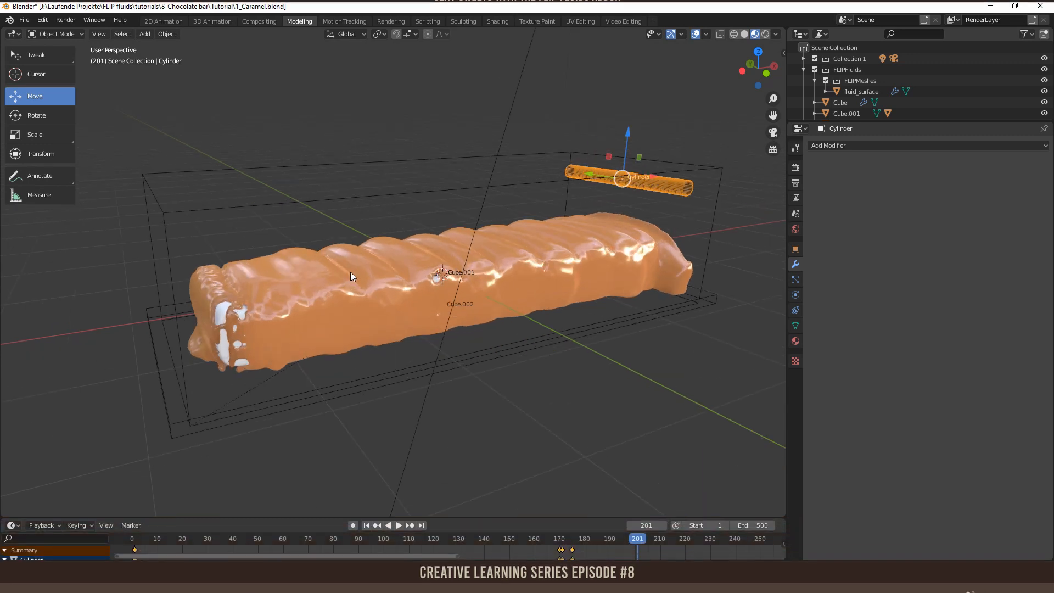
Step: Show the FLIP Fluids tools beside the viewport and switch the quick viewport display to Preview
drag(788, 278, 873, 277)
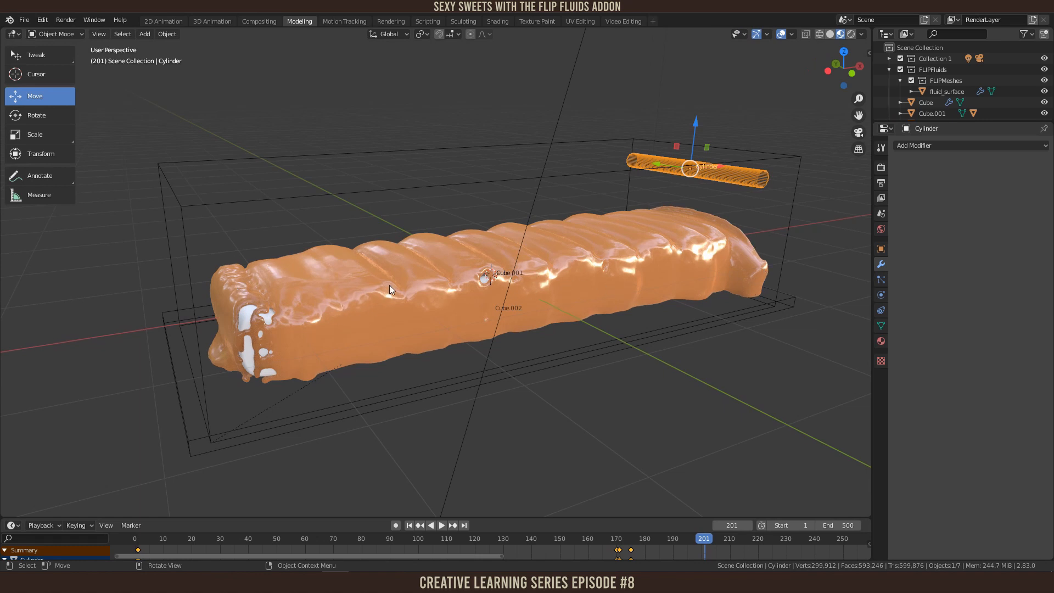
click(869, 53)
click(864, 349)
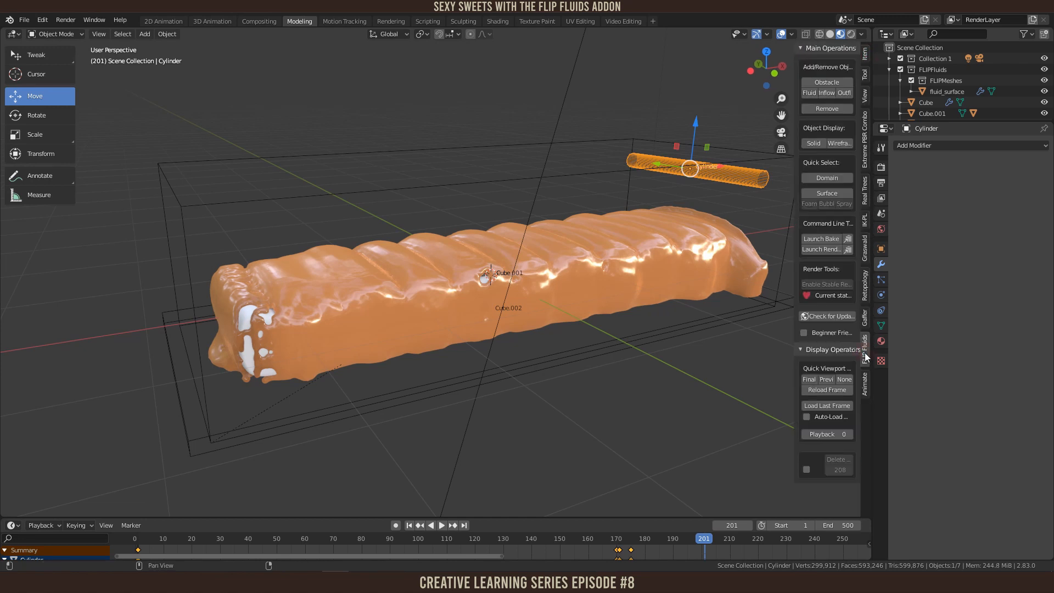
click(826, 379)
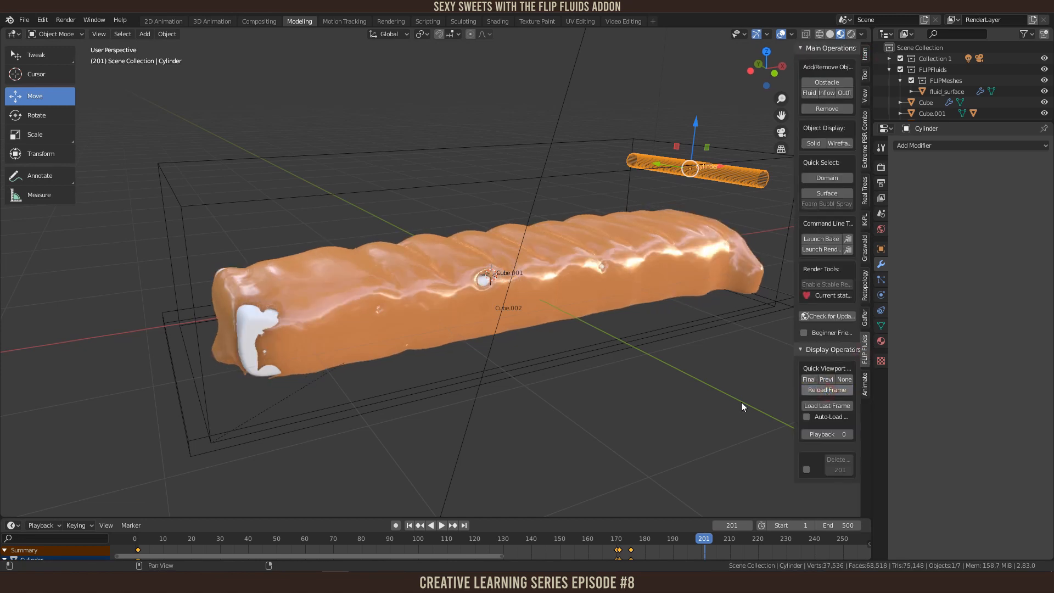
Step: Play the preview-quality caramel mesh from an early frame and stop at frame 137
click(190, 541)
key(space)
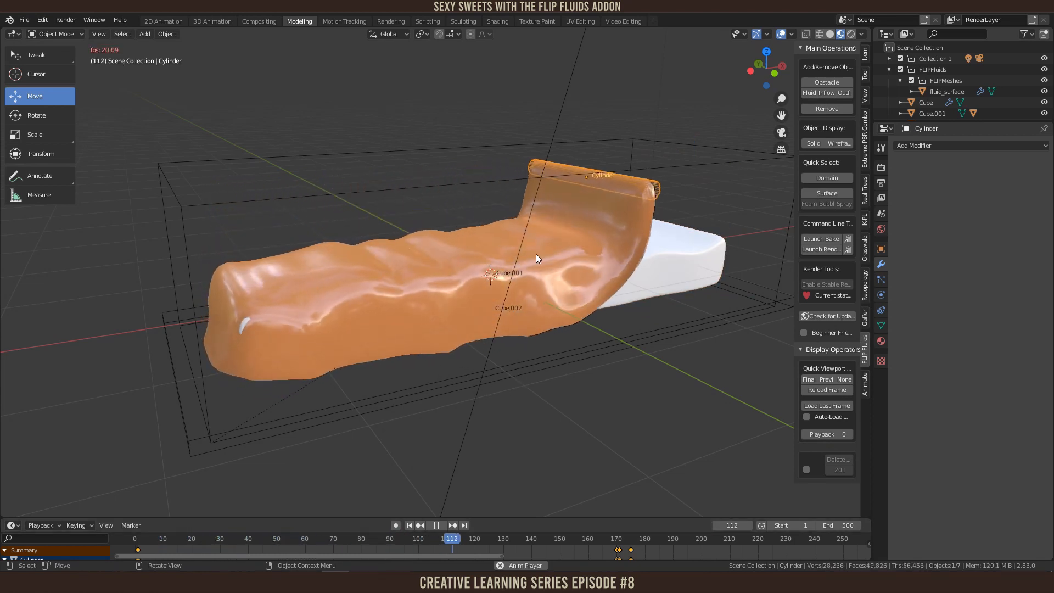
key(space)
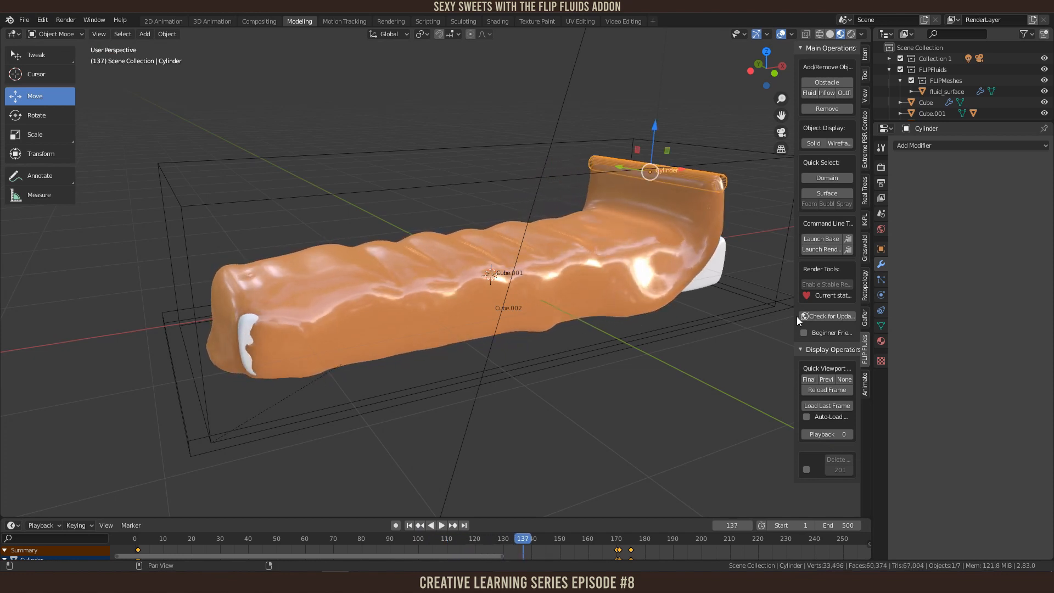
Step: Switch the quick viewport display to Final and go to frame 53
click(812, 381)
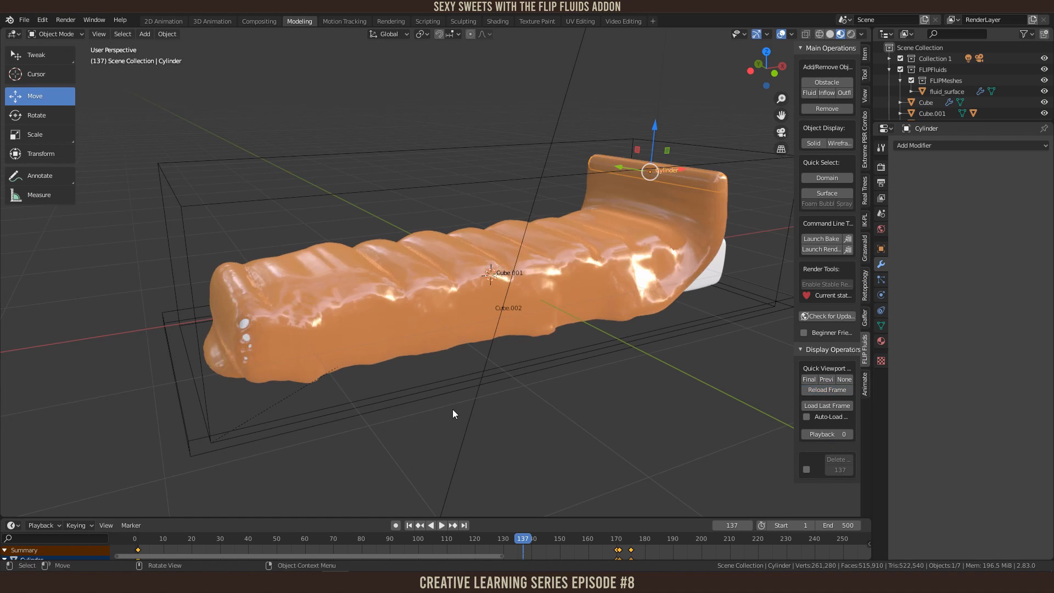
click(285, 537)
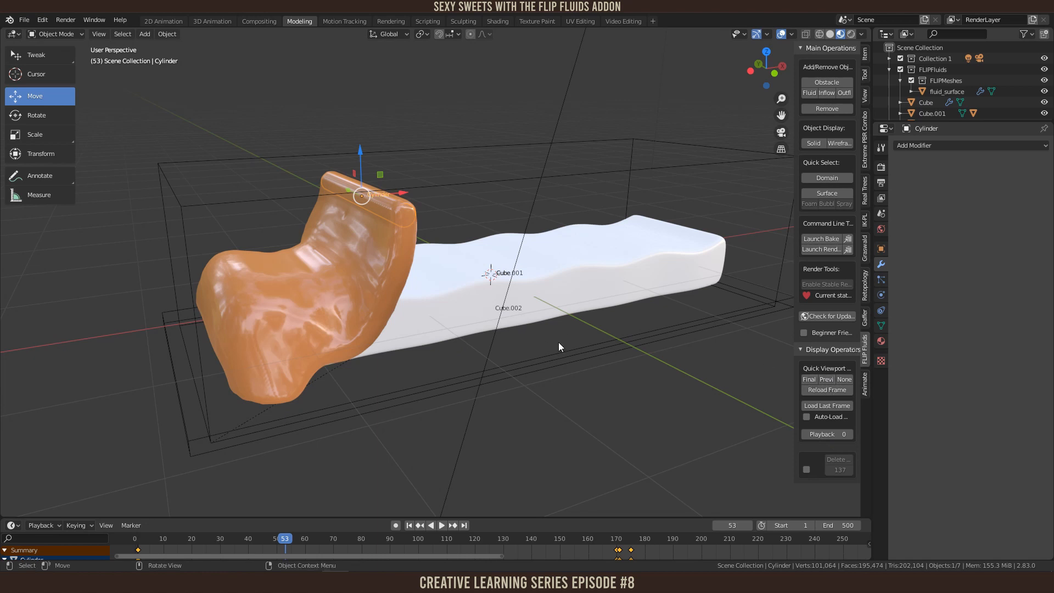
Step: Play the caramel animation from frame 1, select the fluid_surface mesh, and stop at frame 31
key(shift+Left)
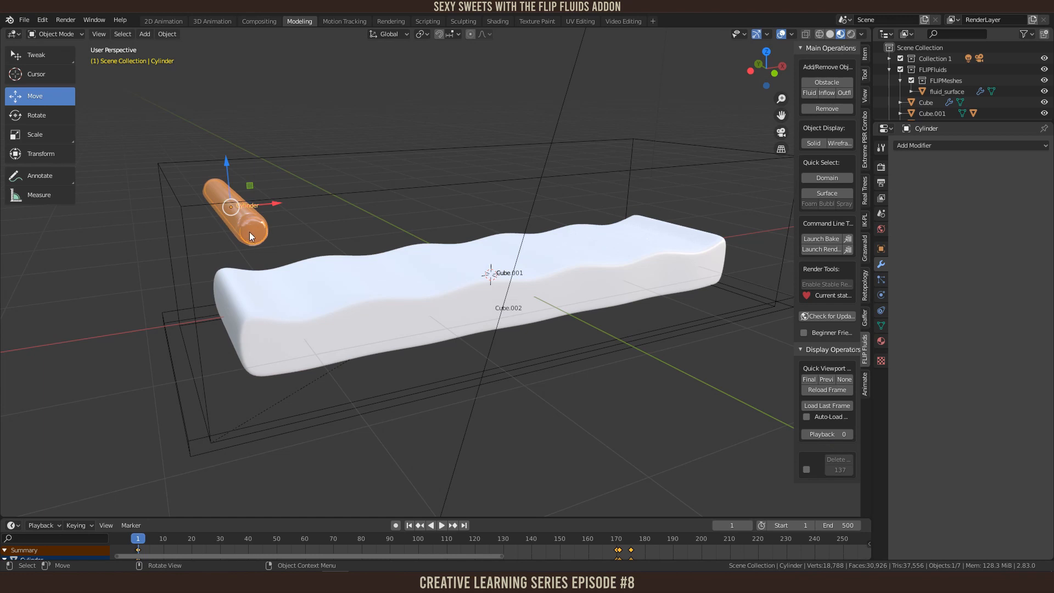
key(space)
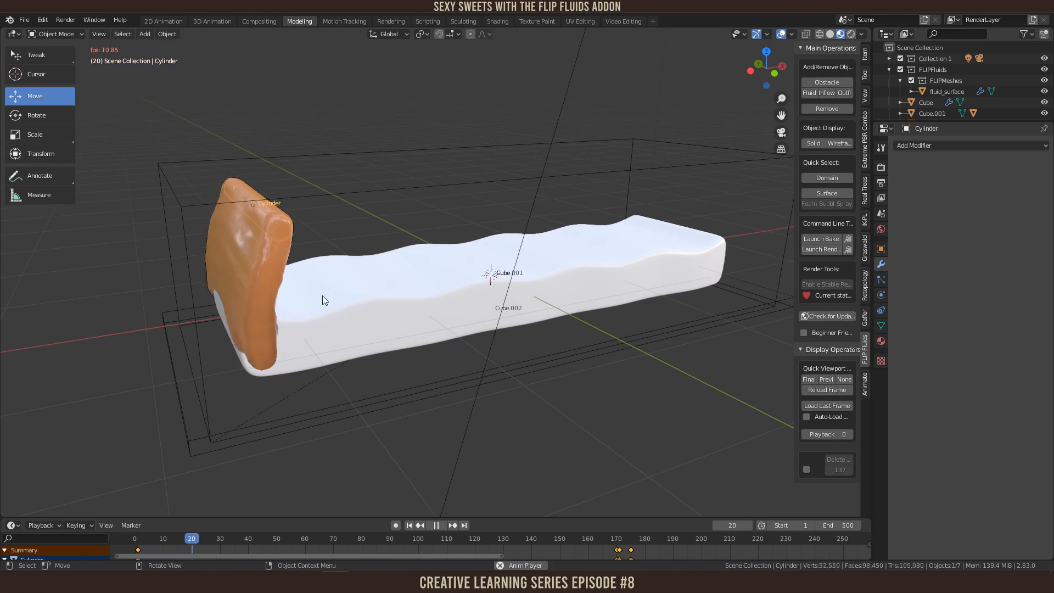
key(space)
click(239, 209)
key(space)
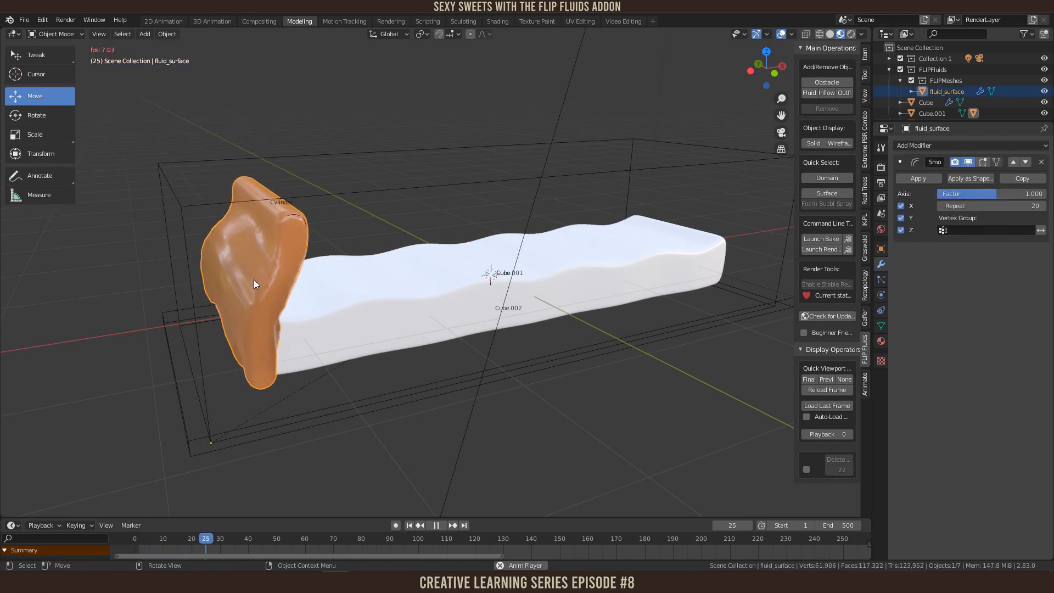
key(space)
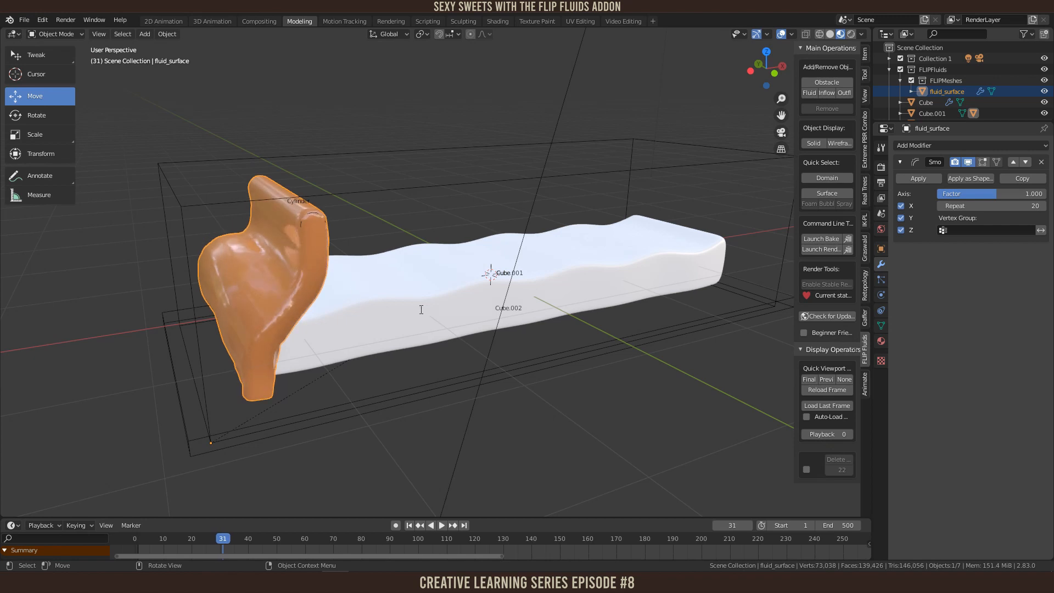
Step: Start an Alembic export of the caramel and set its end frame to 200
key(F3)
text(alembi)
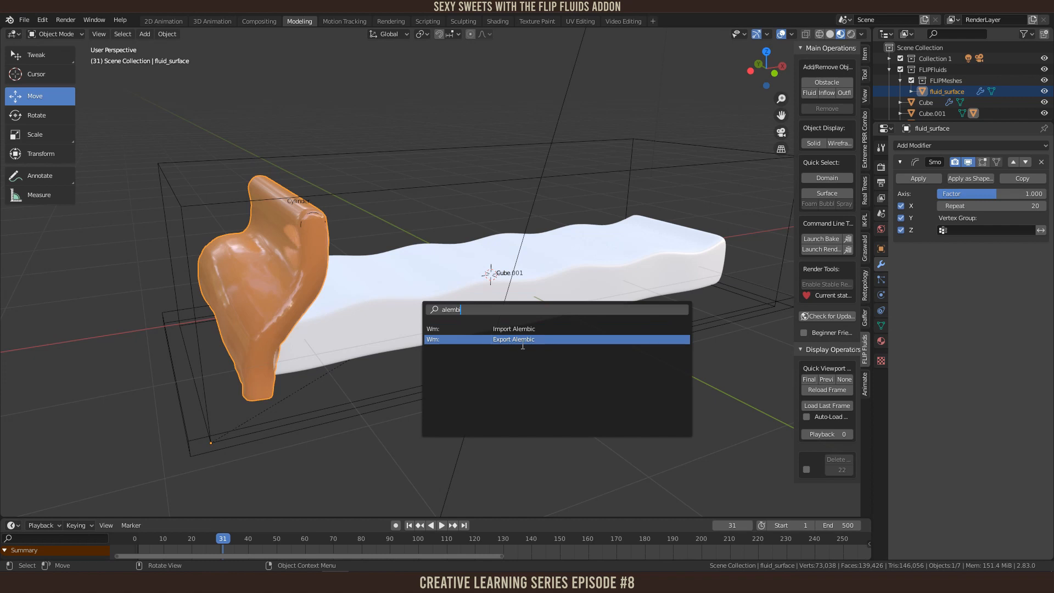
click(514, 339)
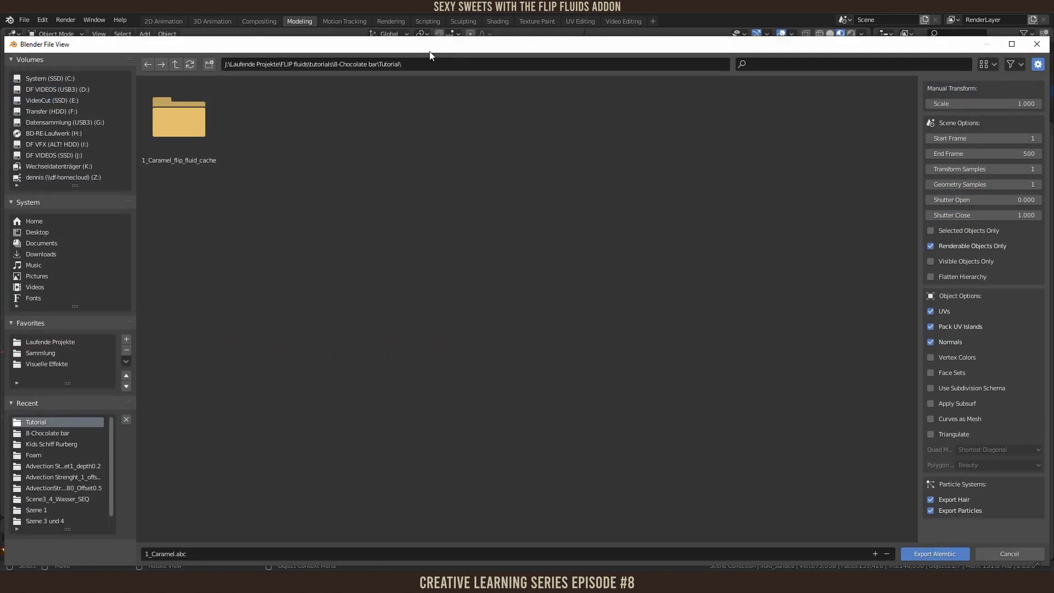
drag(429, 47, 421, 28)
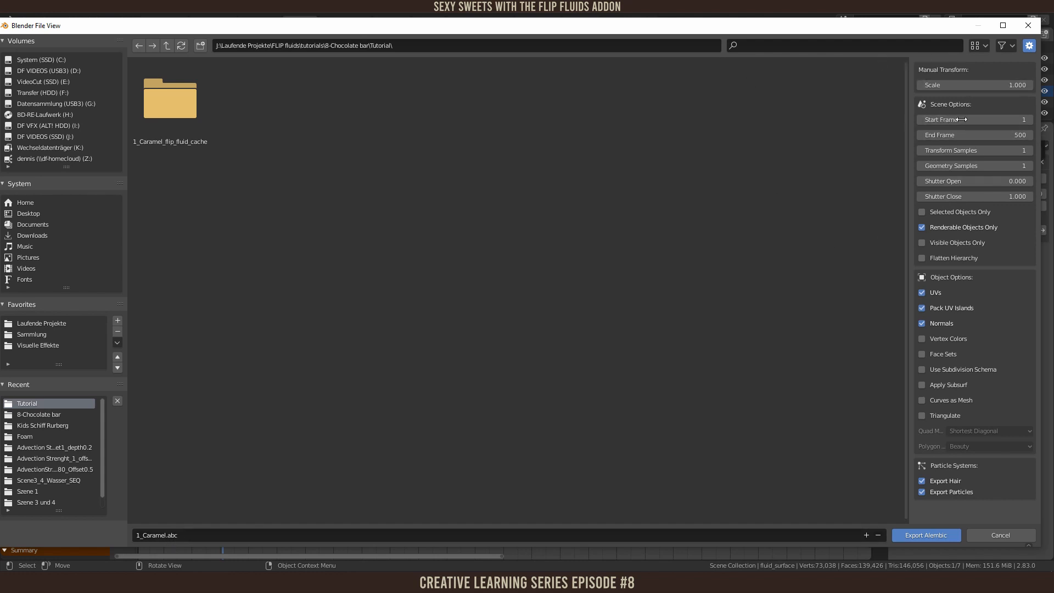
click(988, 135)
text(200)
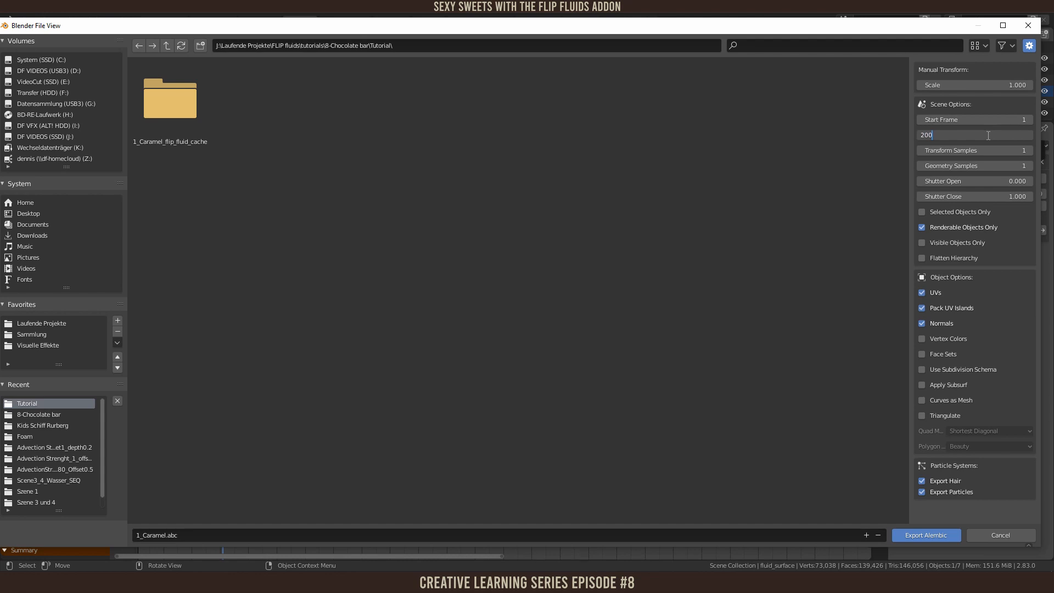
key(Return)
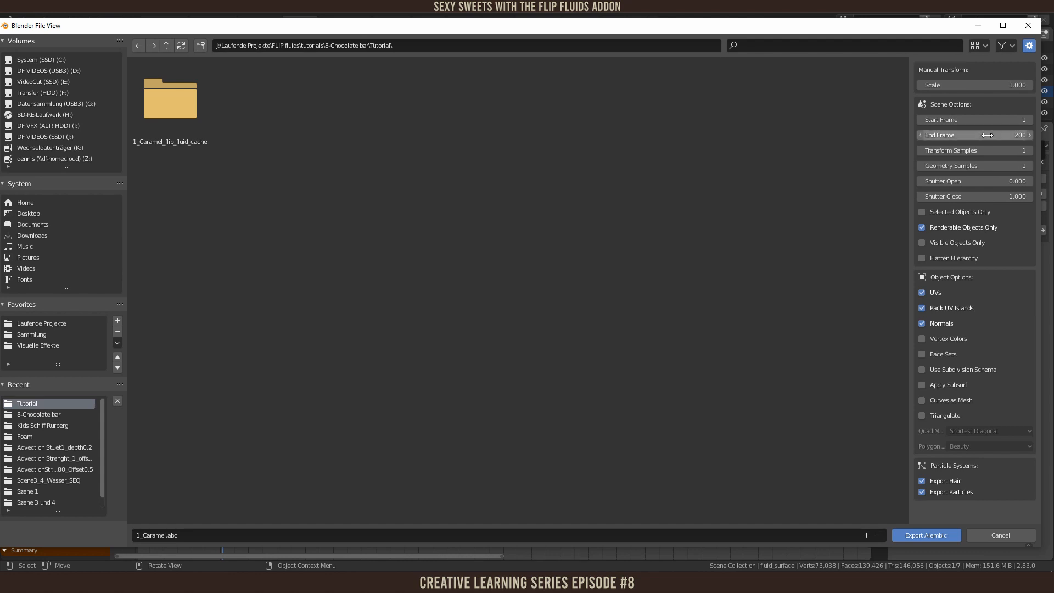
Step: Export 1_Caramel.abc with Selected Objects Only enabled and Renderable Objects Only, Export Hair and Export Particles disabled
click(921, 212)
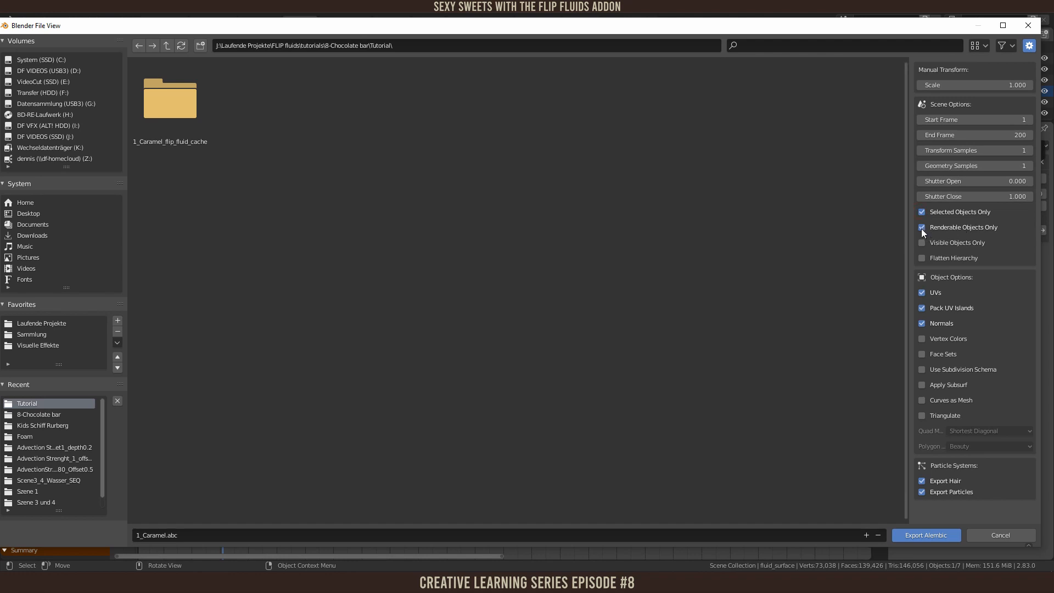
click(921, 227)
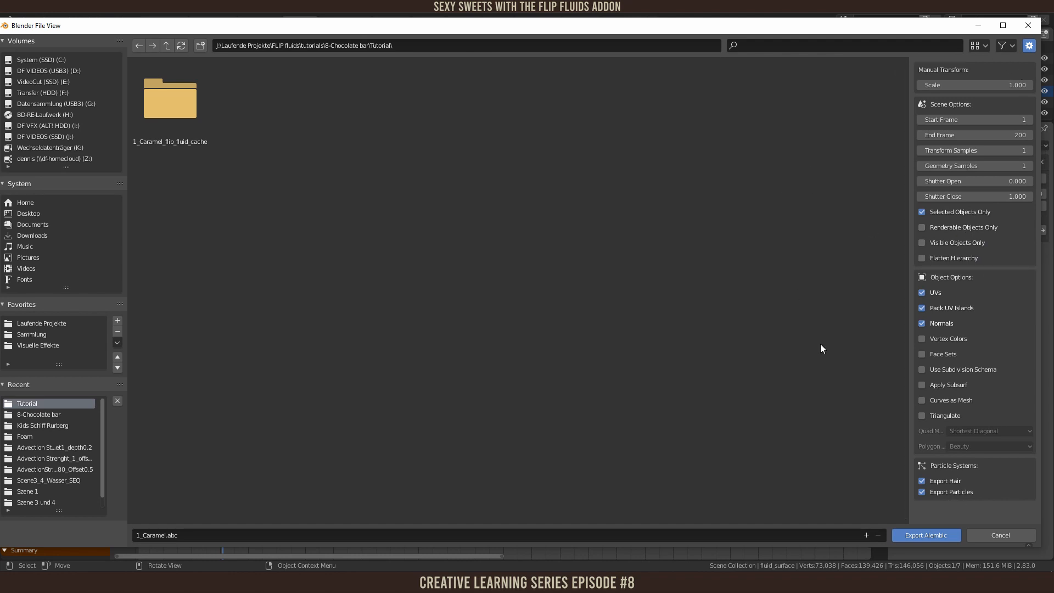
click(932, 480)
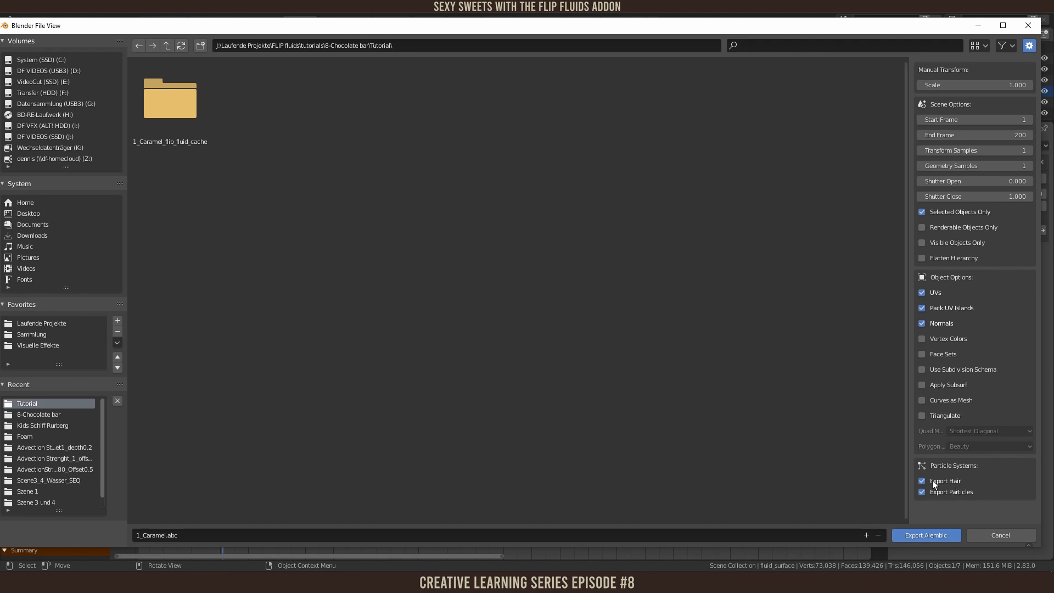
click(922, 492)
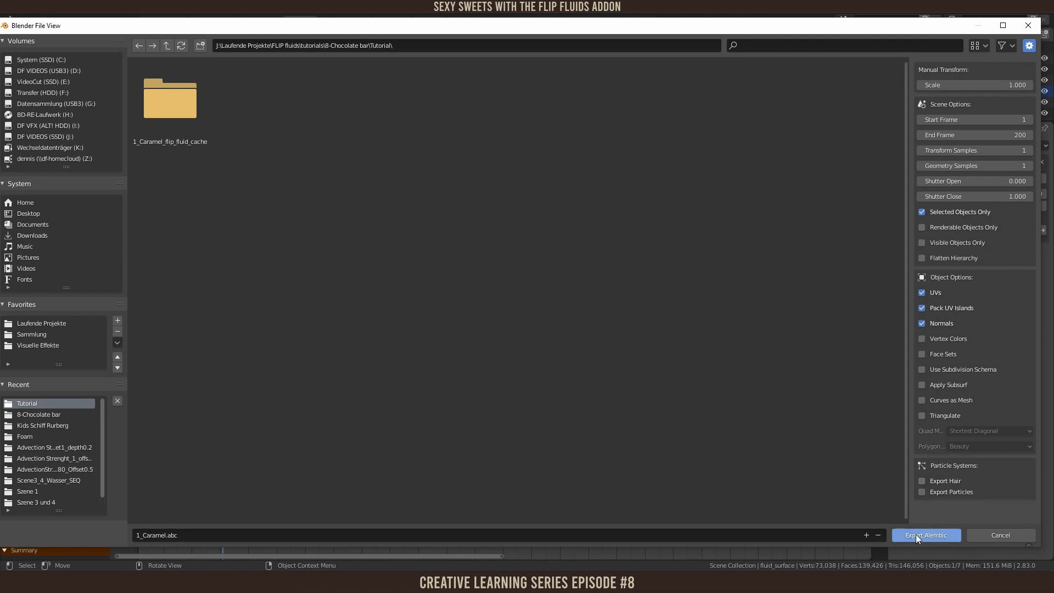
click(930, 535)
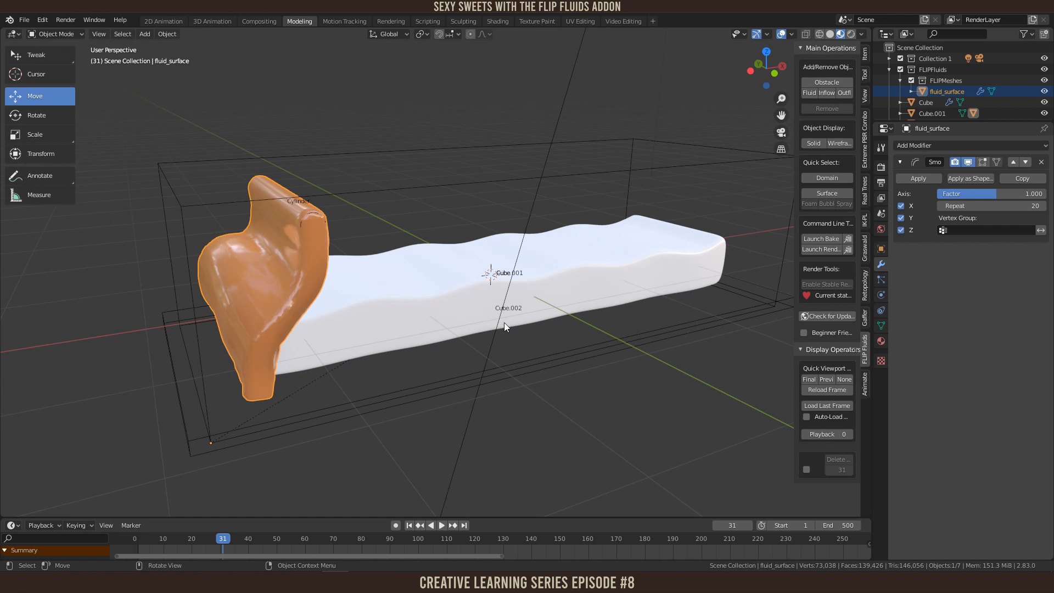
Step: Return to frame 1 and save the scene as a new file named 2_Chocolate.blend
key(shift+Left)
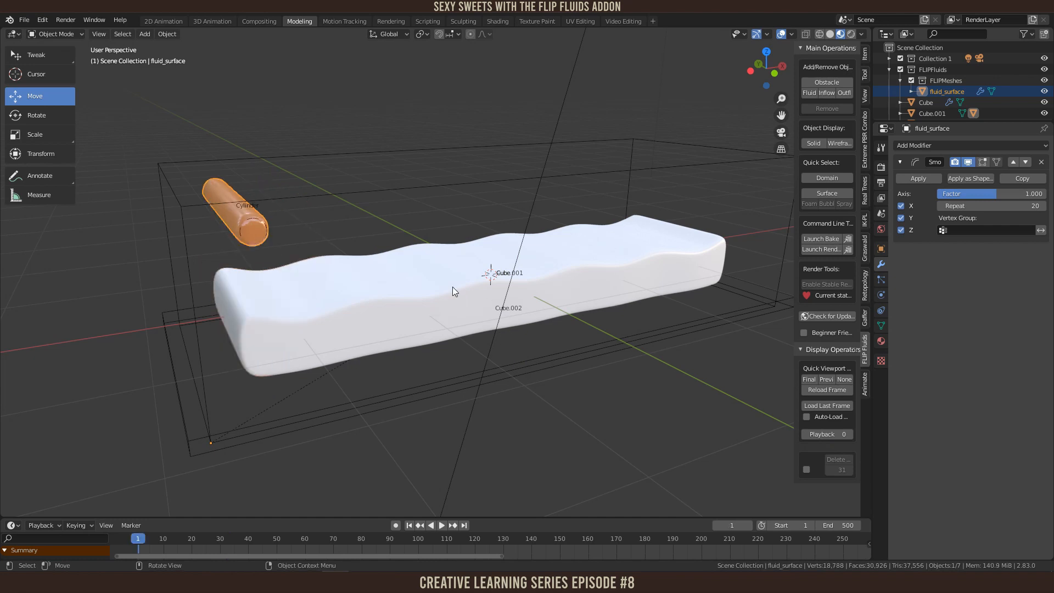
click(24, 19)
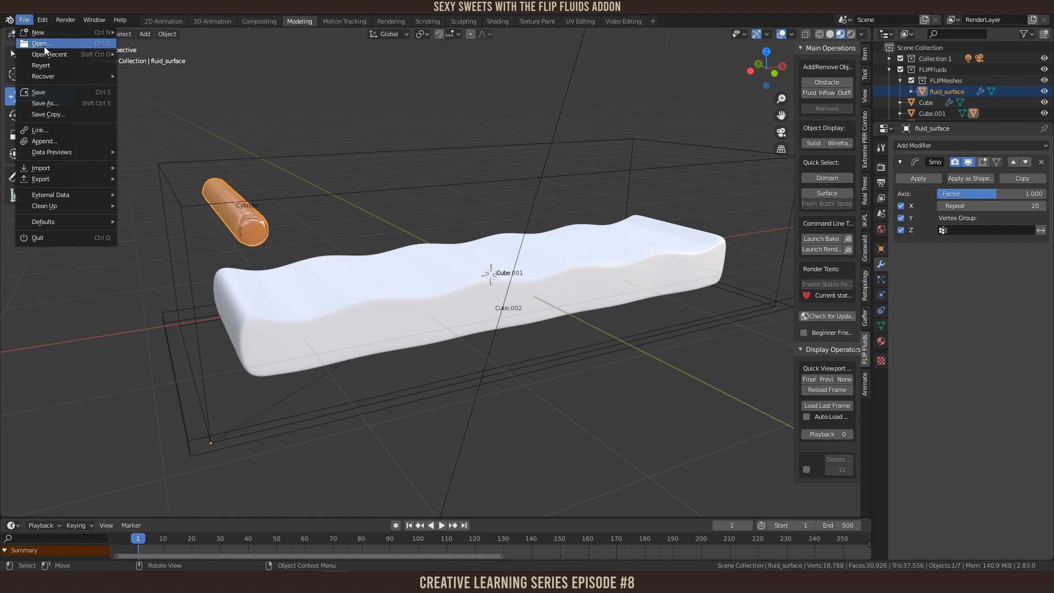
click(54, 103)
click(154, 554)
key(Home)
key(Delete)
text(2)
key(Right)
key(Delete)
key(Delete)
key(Delete)
key(Delete)
key(Delete)
key(Delete)
key(Delete)
key(Delete)
text(Chocolate)
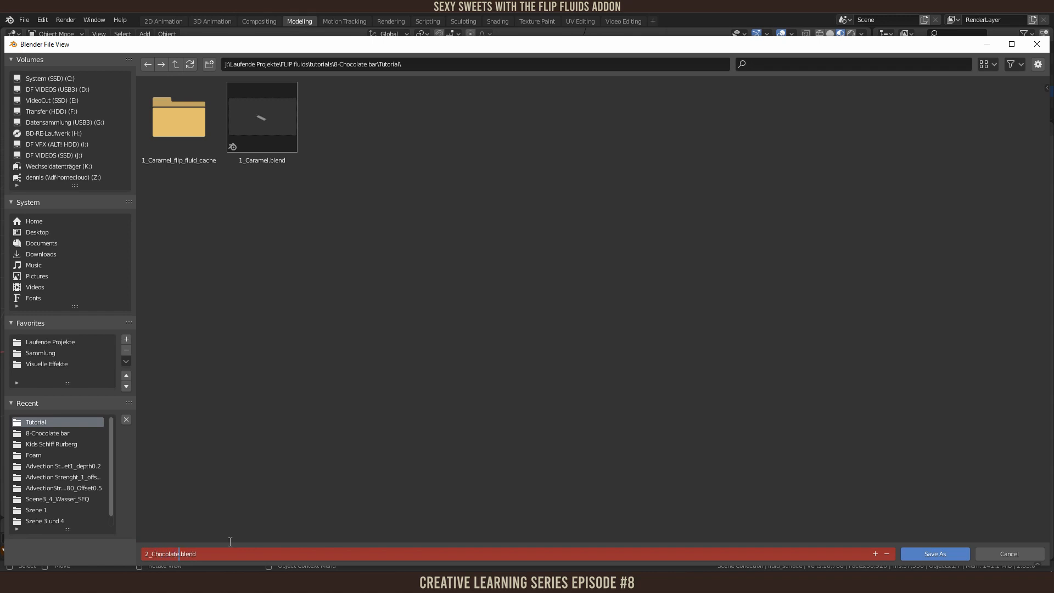
click(933, 555)
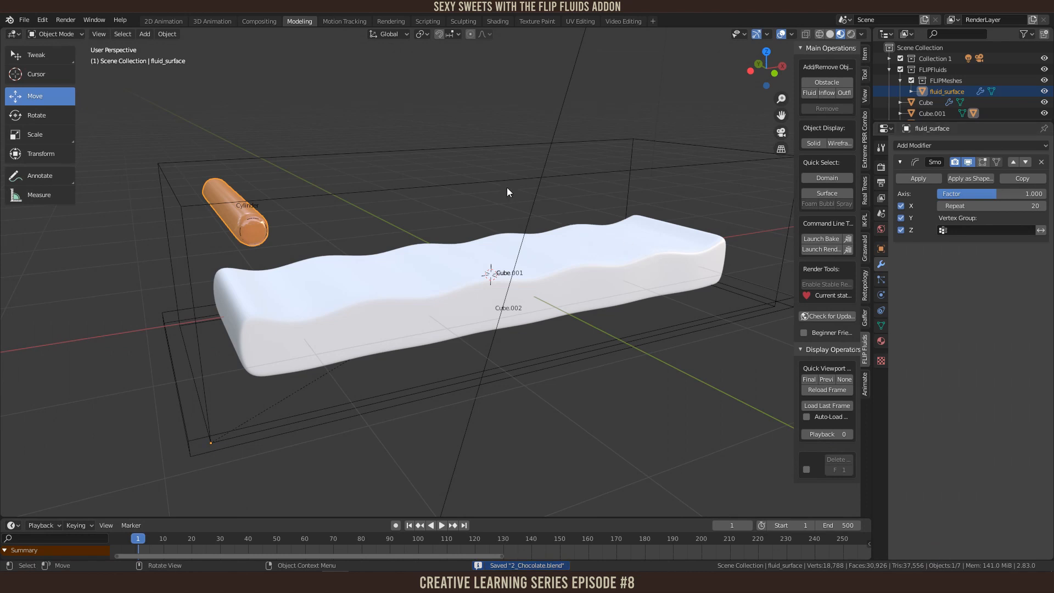
Step: Change the FLIP Fluids domain's cache directory to //2_Chocolate_flip_fluid_cache
click(464, 186)
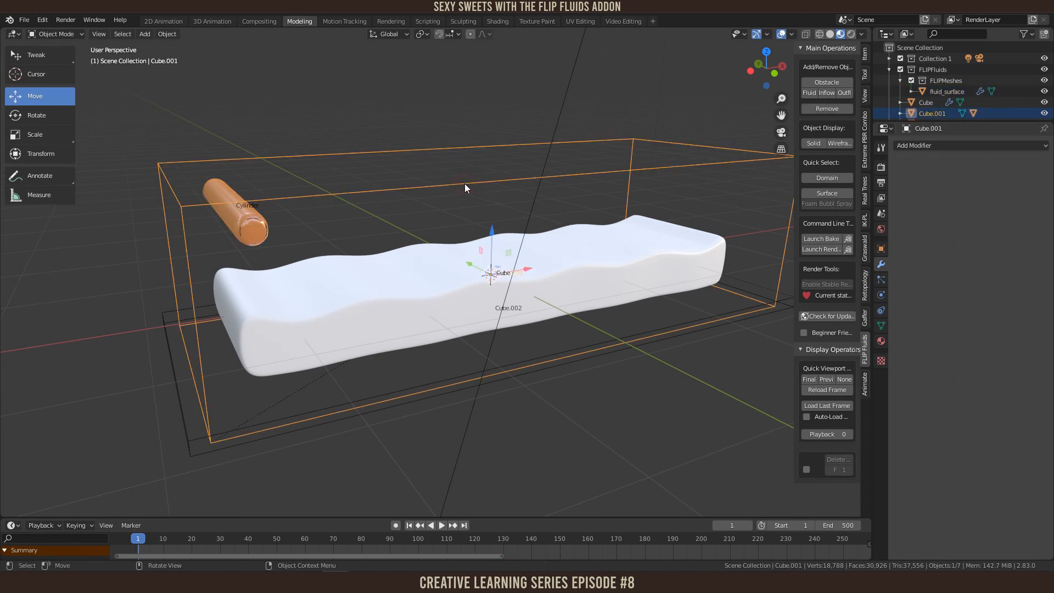
click(881, 295)
scroll(977, 365, down, 1)
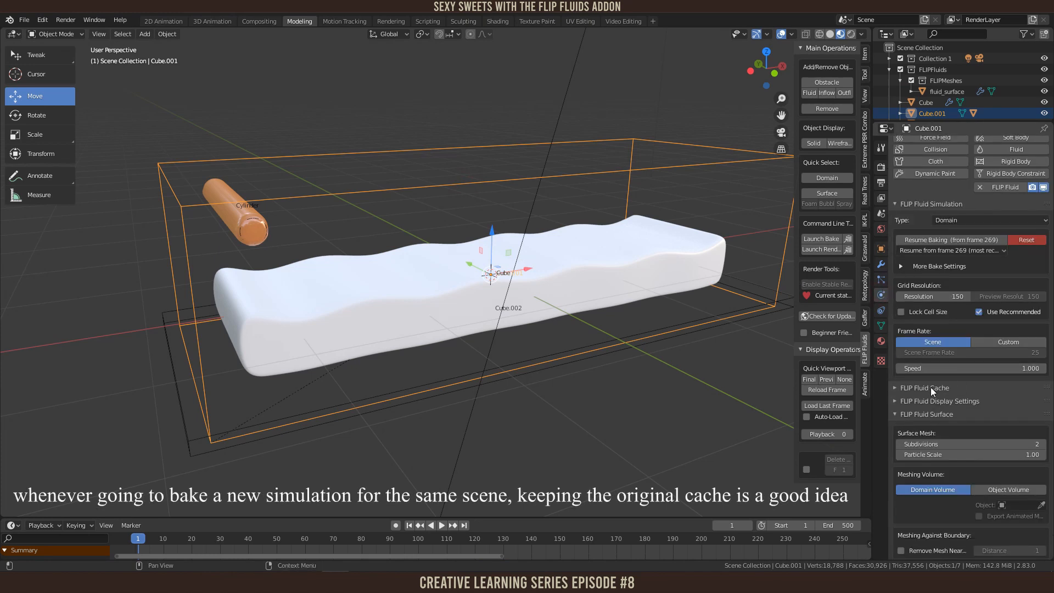
click(896, 387)
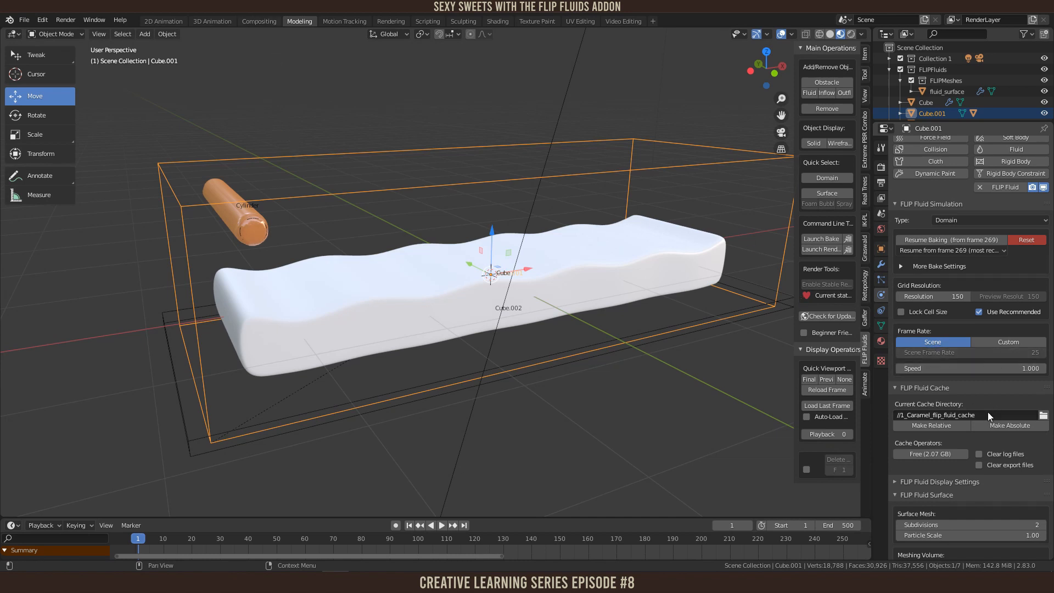
click(905, 415)
click(902, 415)
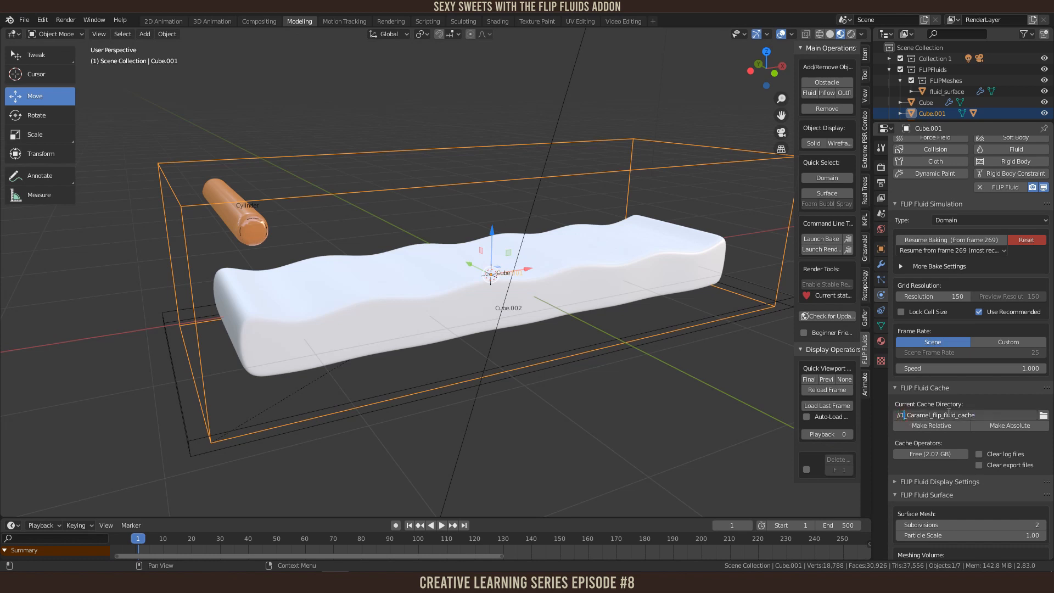
key(Right)
key(Delete)
key(Delete)
key(Delete)
key(Delete)
key(Delete)
key(Delete)
key(Delete)
text(Chocolate)
key(End)
key(Return)
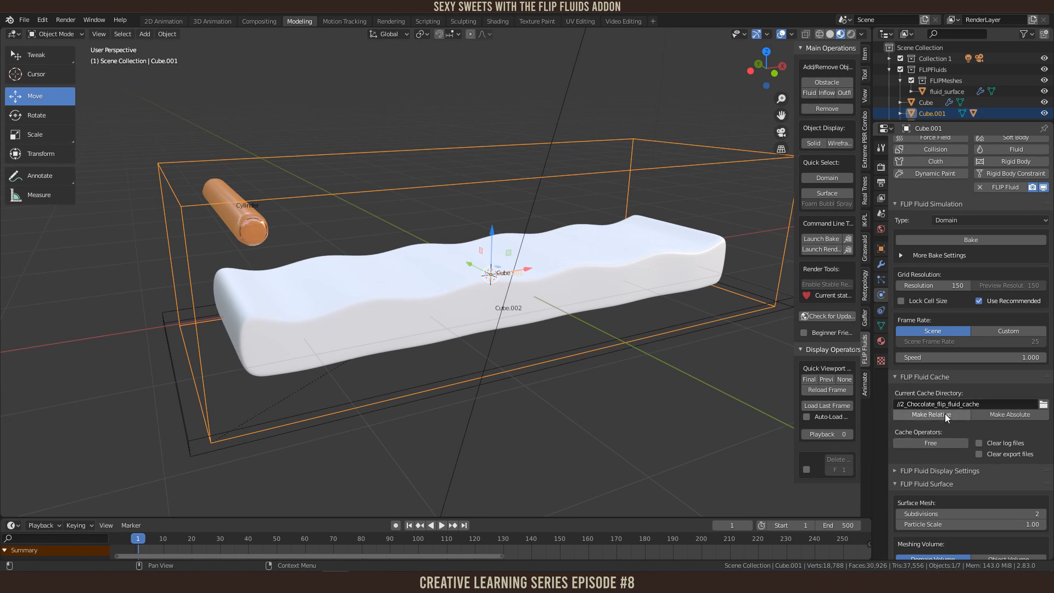
Step: Preview the animation up to frame 41, then save the file and return to frame 1
key(space)
drag(170, 537, 251, 545)
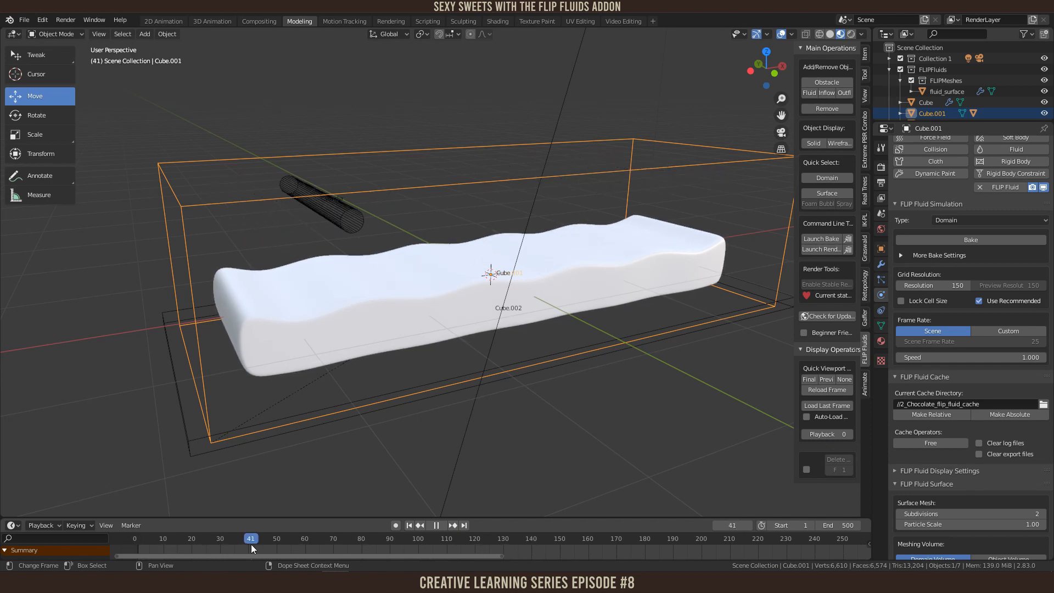
key(space)
key(ctrl+s)
key(shift+Left)
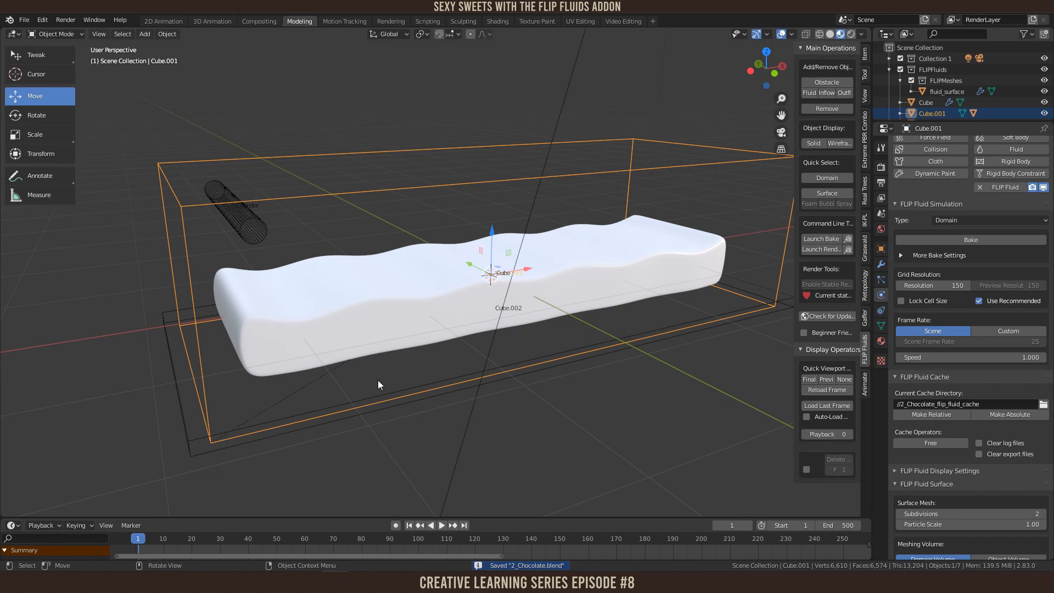
Step: Import the Alembic file 1_Caramel.abc into the scene with Relative Path and Set Frame Range enabled
scroll(386, 378, down, 3)
scroll(395, 367, up, 3)
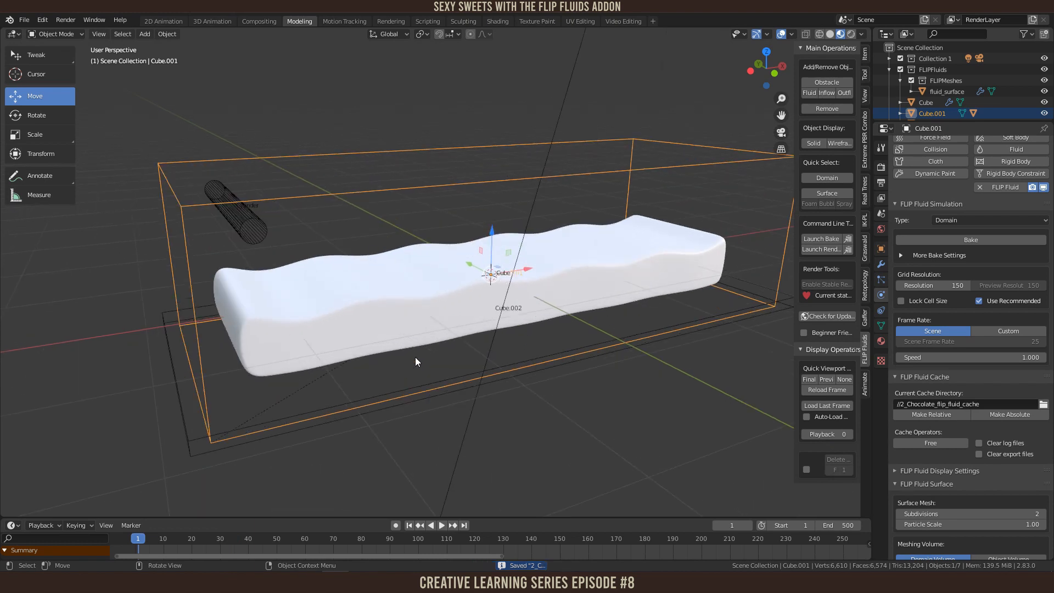
key(F3)
text(Export Alembic)
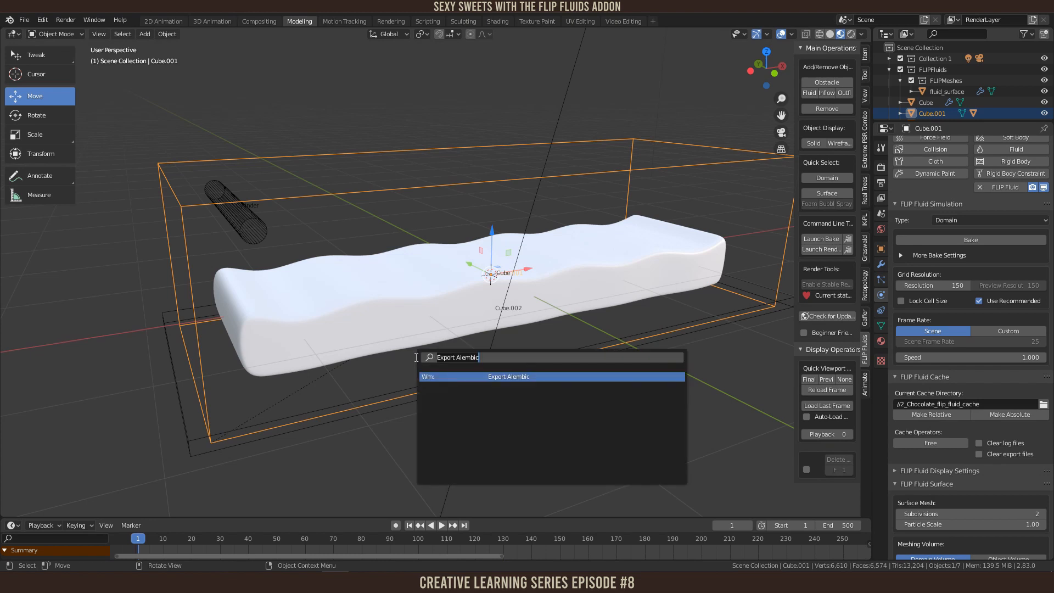
key(ctrl+a)
key(BackSpace)
text(alwm)
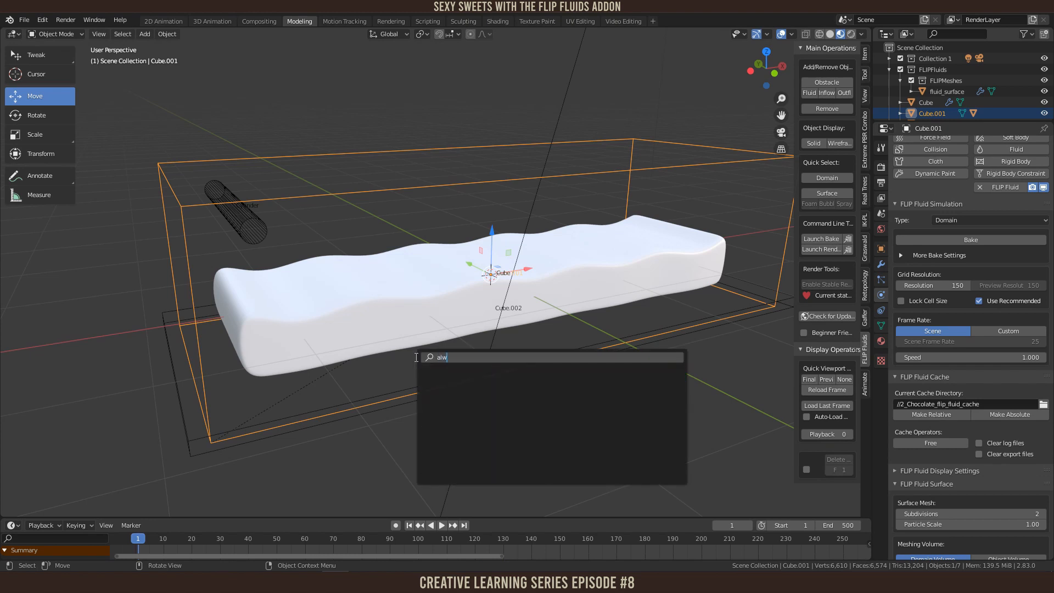
key(BackSpace)
key(BackSpace)
text(e)
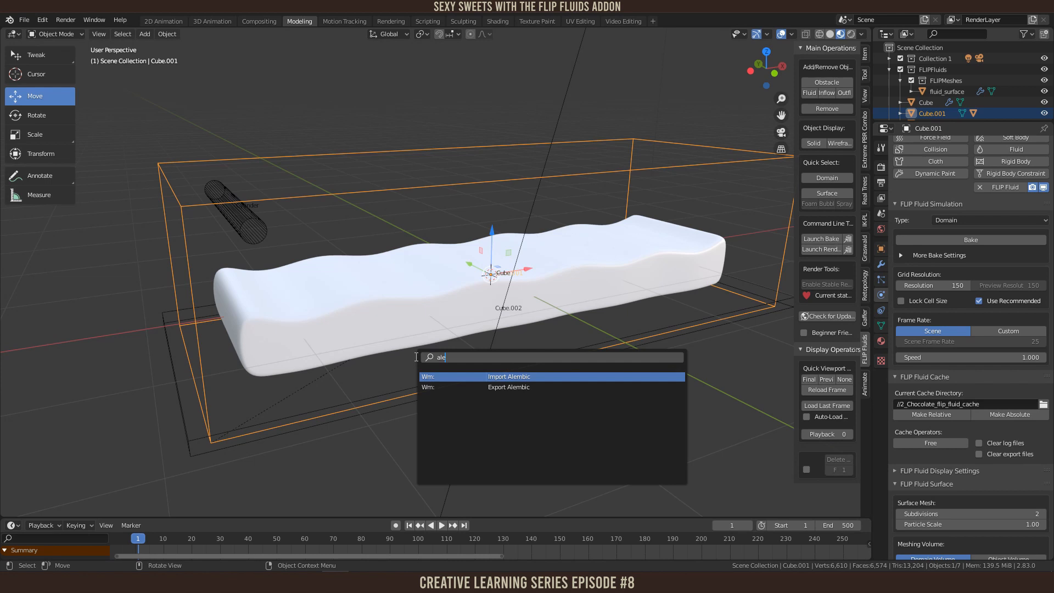
click(506, 377)
click(275, 140)
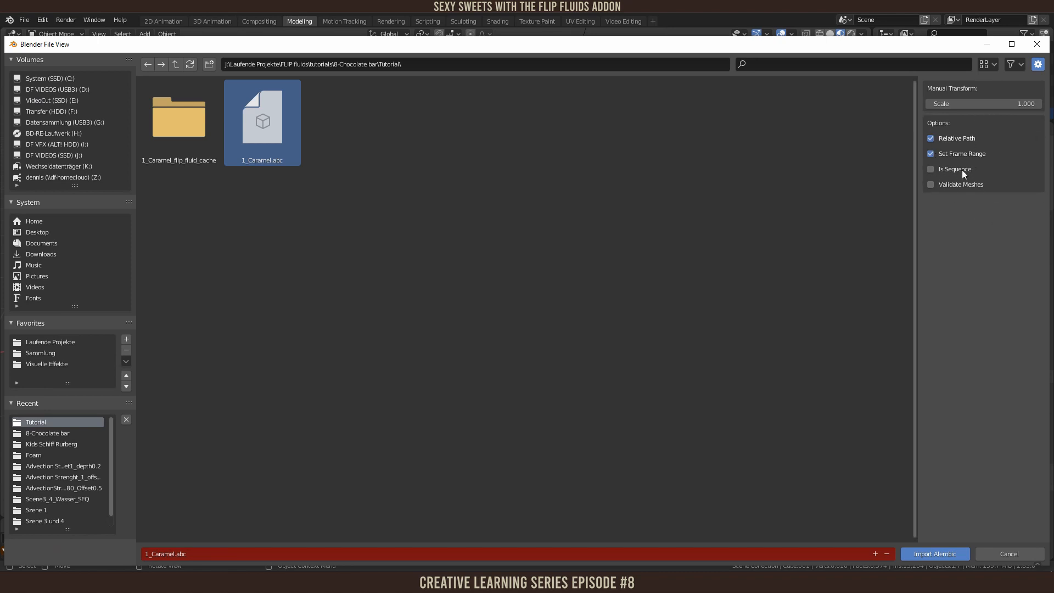
click(933, 554)
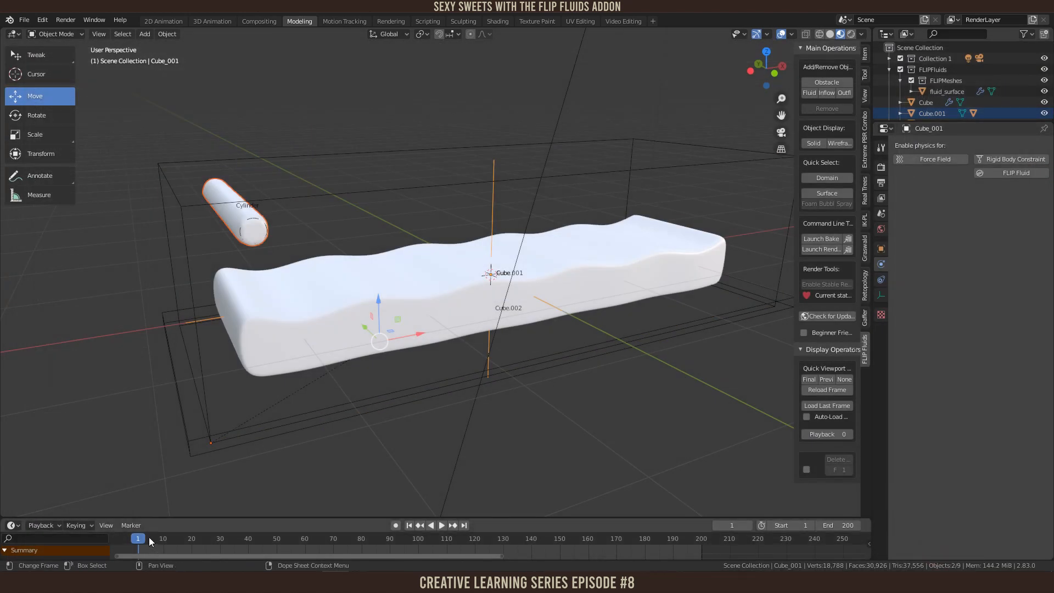
Step: Play the imported caramel animation, stop at frame 84 and inspect the mesh over the candy bar
key(space)
mouse_move(360, 542)
mouse_down()
mouse_move(390, 543)
mouse_move(372, 544)
mouse_up()
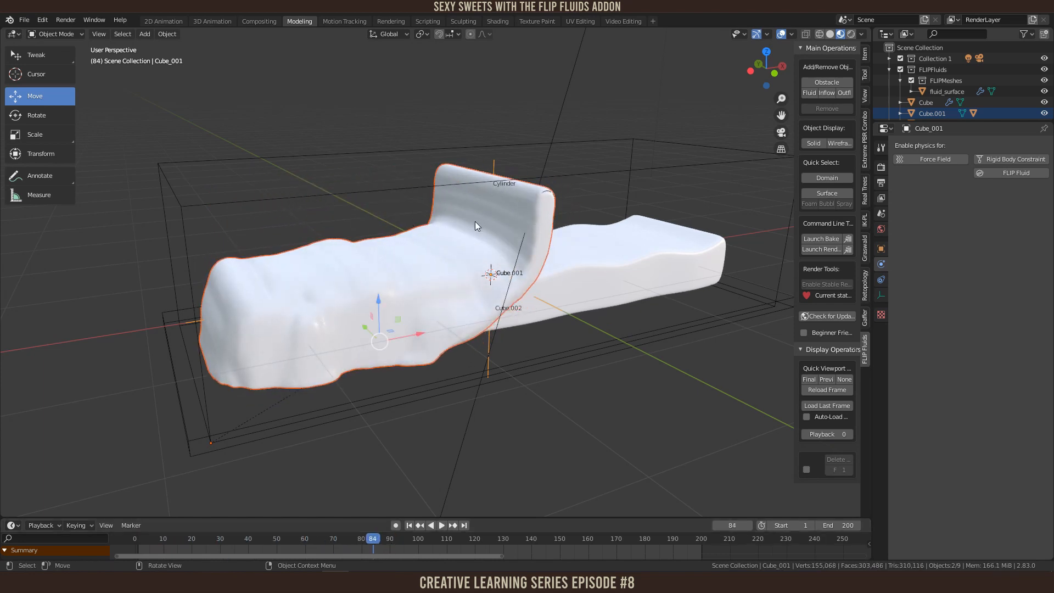
scroll(535, 244, down, 2)
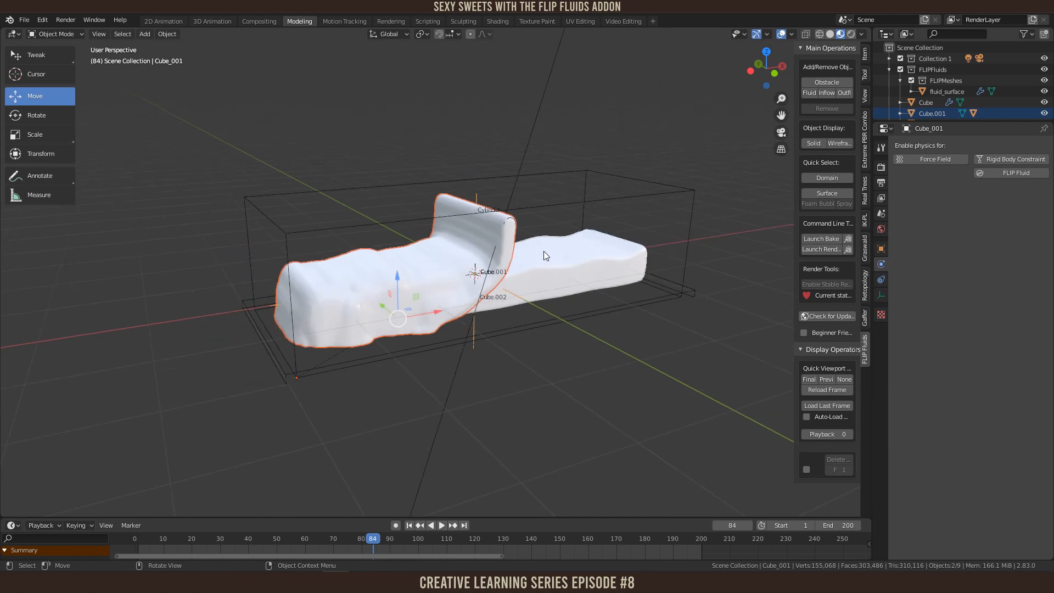
scroll(489, 258, up, 4)
scroll(489, 255, down, 3)
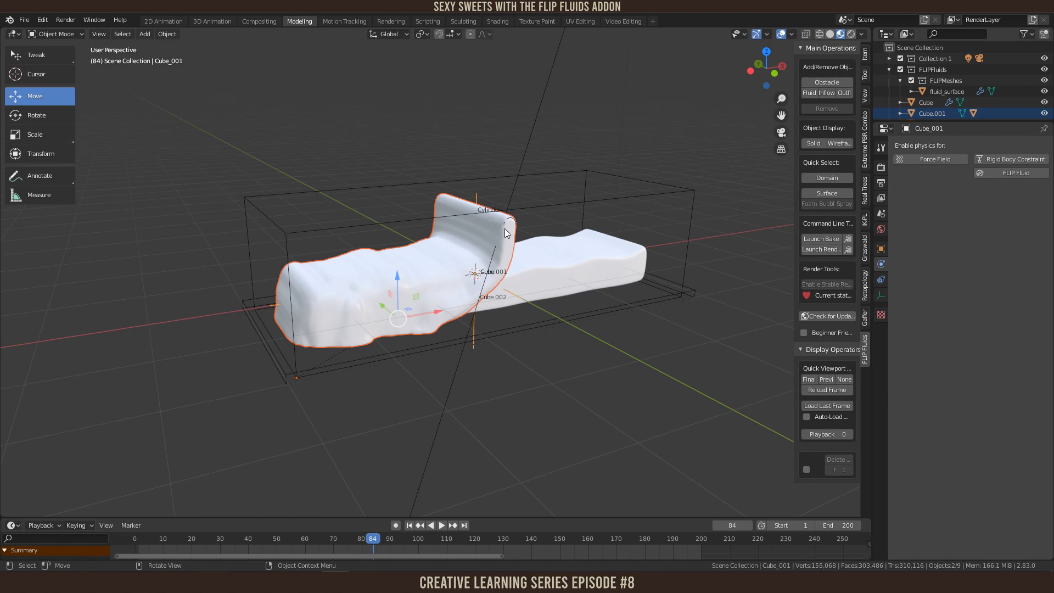
scroll(587, 358, up, 3)
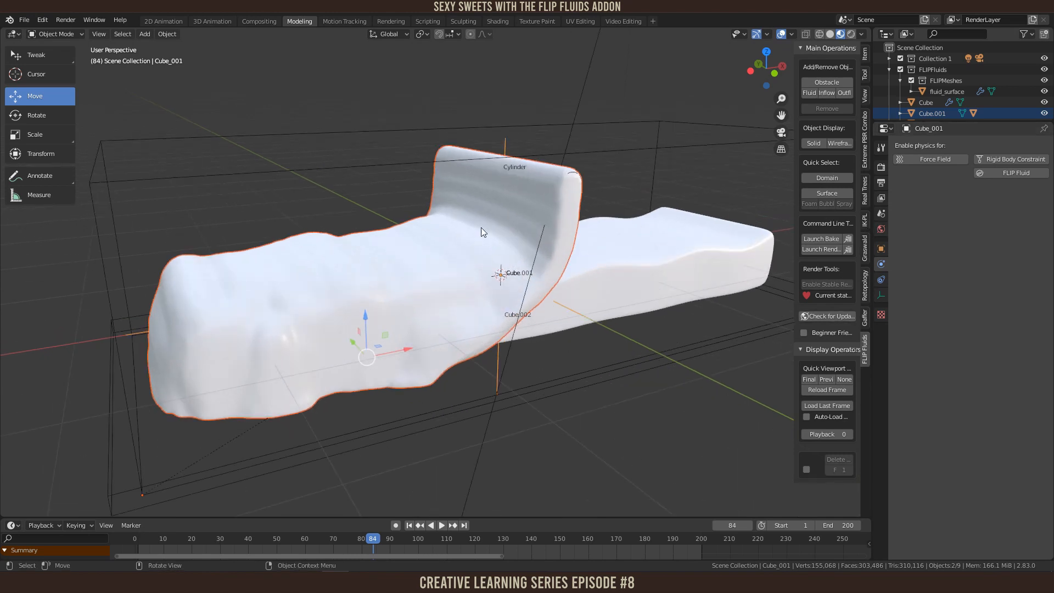
Step: Assign the existing FF Caramel material to the imported caramel mesh, then save the file at frame 1
scroll(529, 238, down, 2)
scroll(562, 298, up, 2)
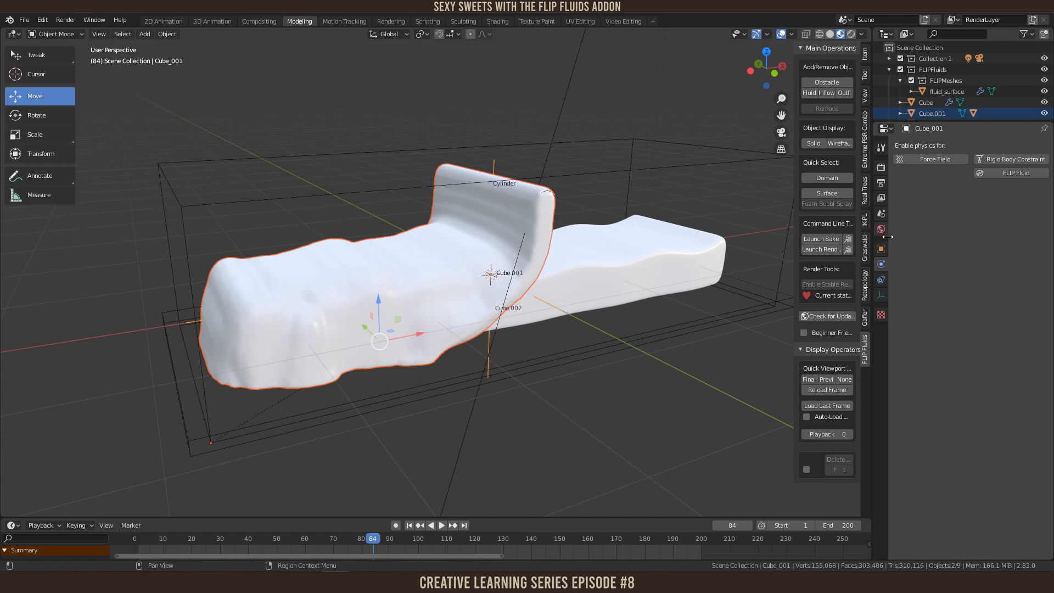
click(587, 241)
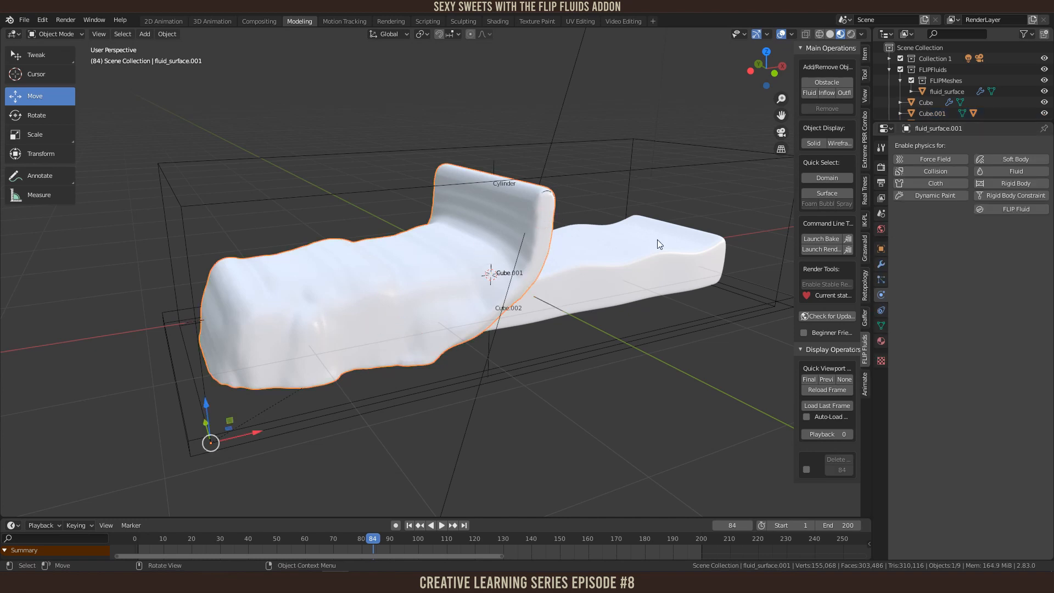
click(881, 341)
click(903, 192)
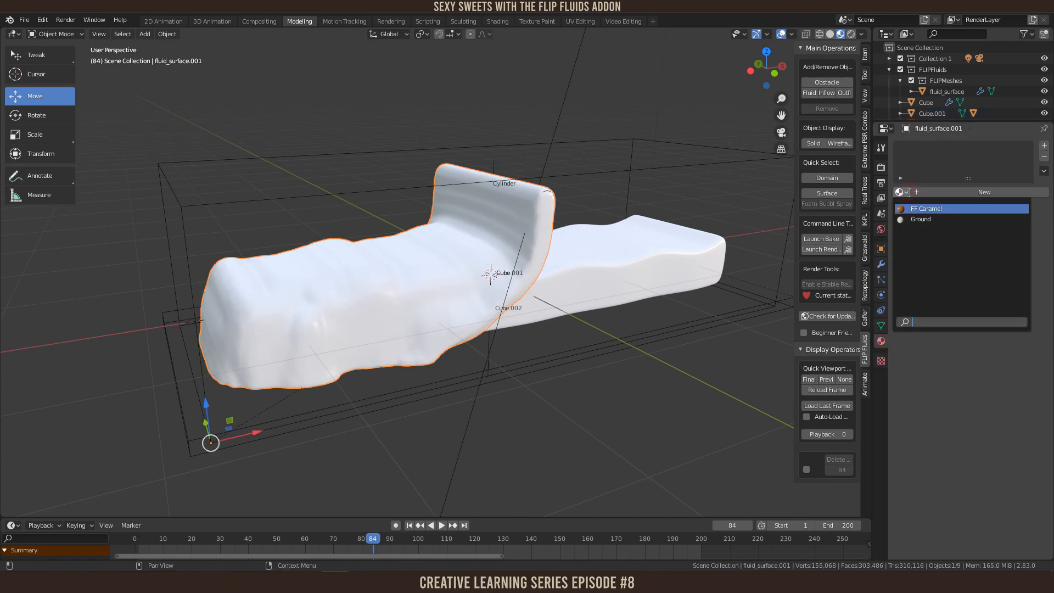
click(924, 209)
scroll(593, 273, down, 3)
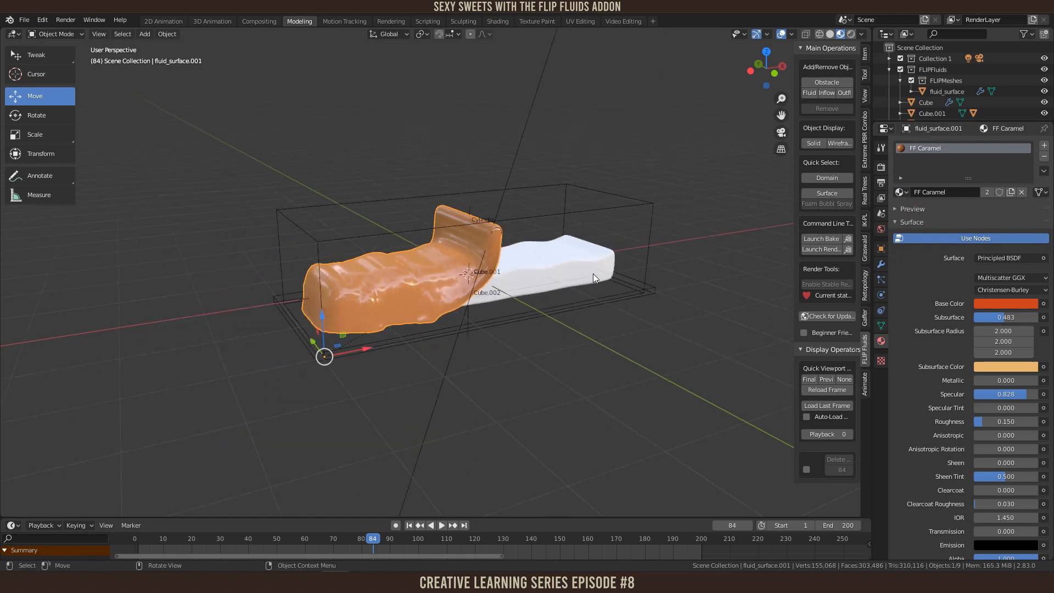
key(shift+Left)
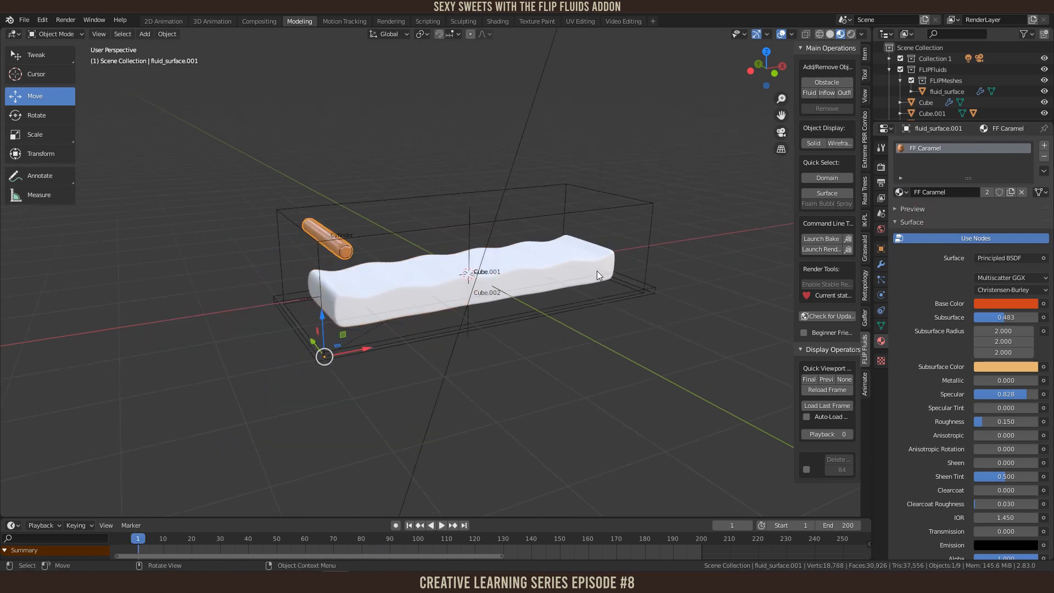
key(ctrl+s)
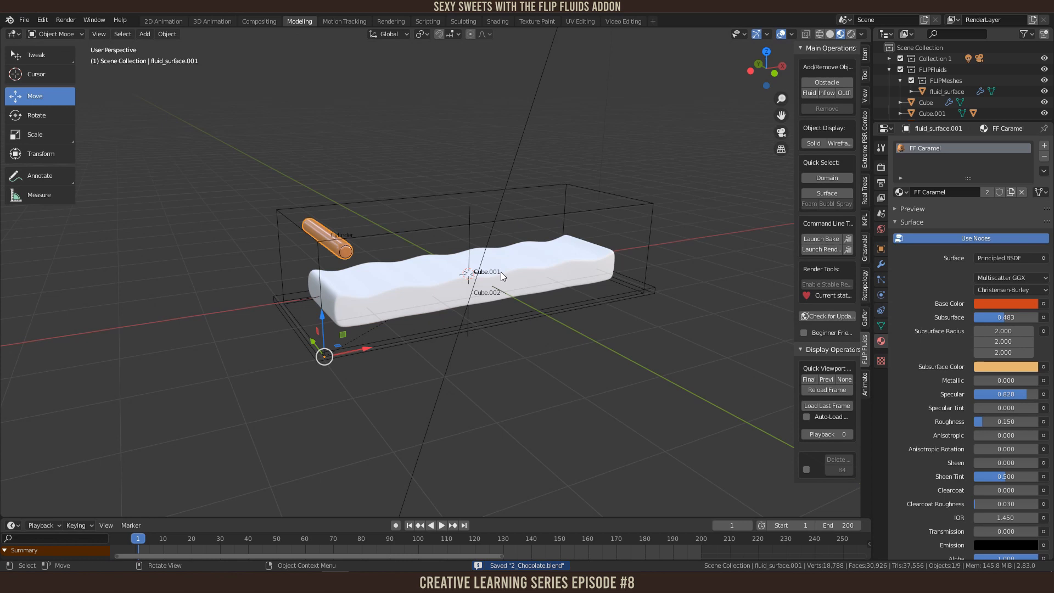
Step: Scrub and play the caramel animation, examining how the flow follows the cylinder along the candy bar, and stop at frame 78
scroll(501, 271, up, 1)
middle_drag(500, 274, 485, 308)
drag(148, 538, 322, 536)
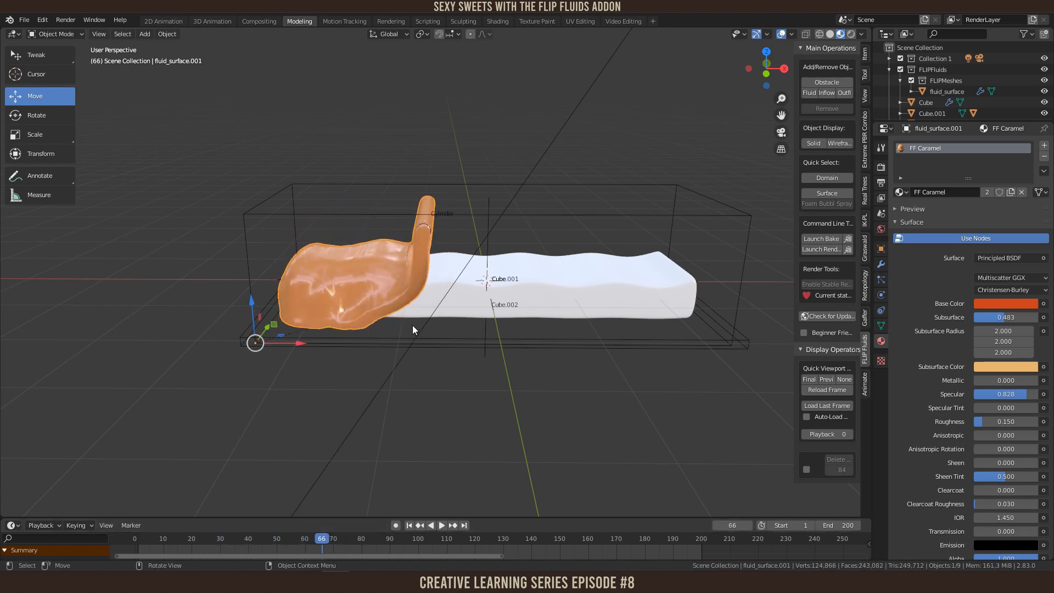
scroll(567, 336, up, 5)
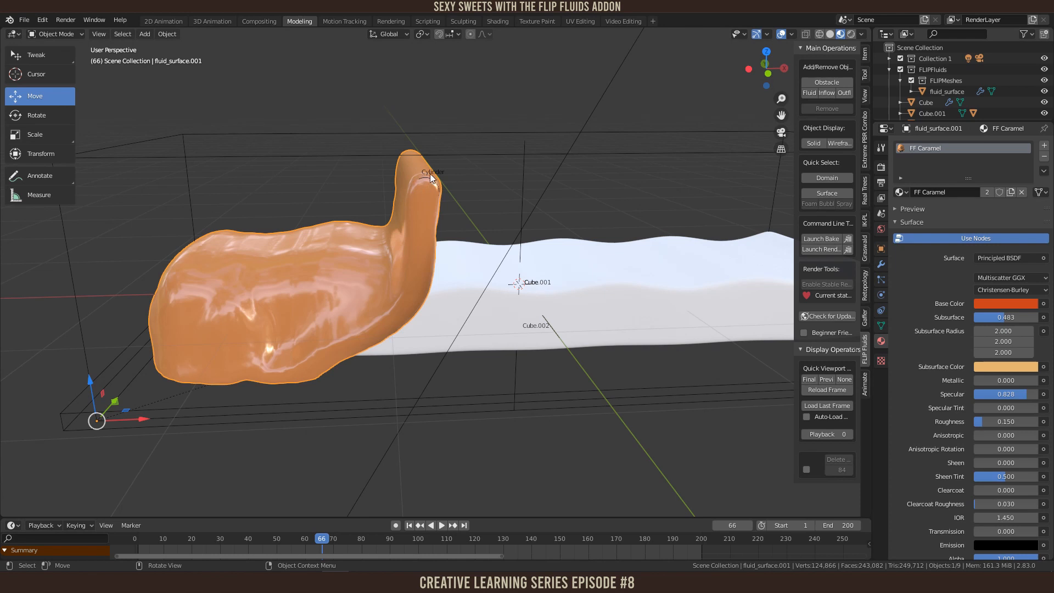
scroll(438, 312, down, 4)
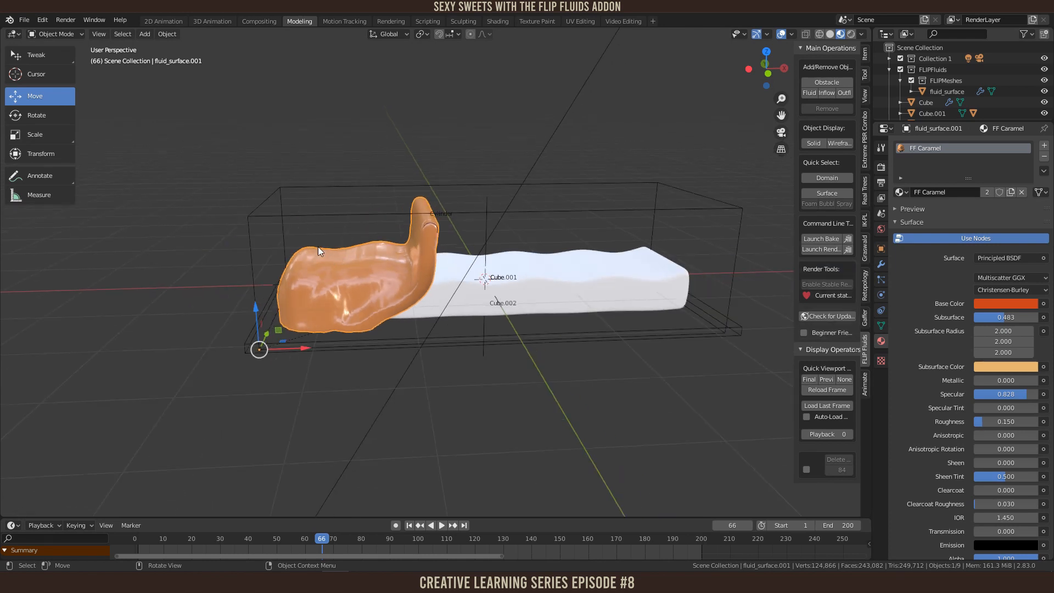
key(space)
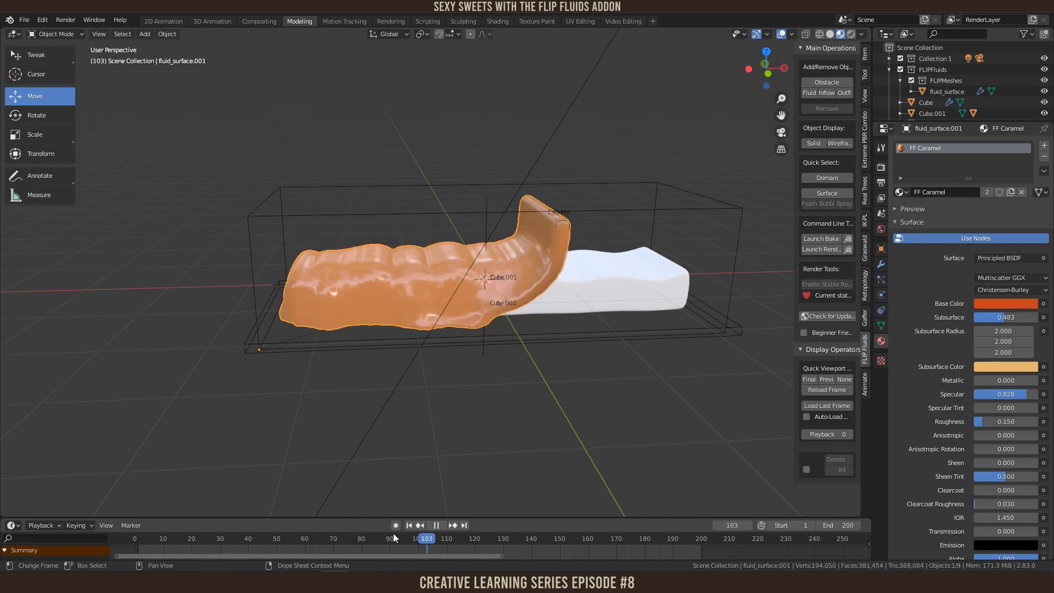
key(space)
drag(393, 533, 357, 531)
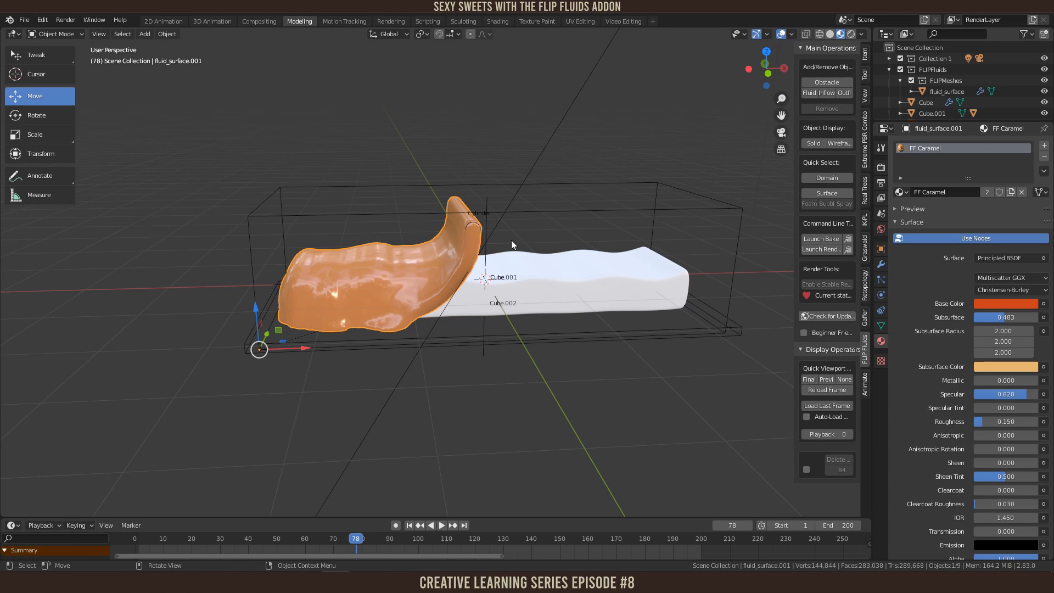
Step: Show the caramel mesh's Mesh Sequence Cache modifier settings in a widened Properties editor
click(880, 264)
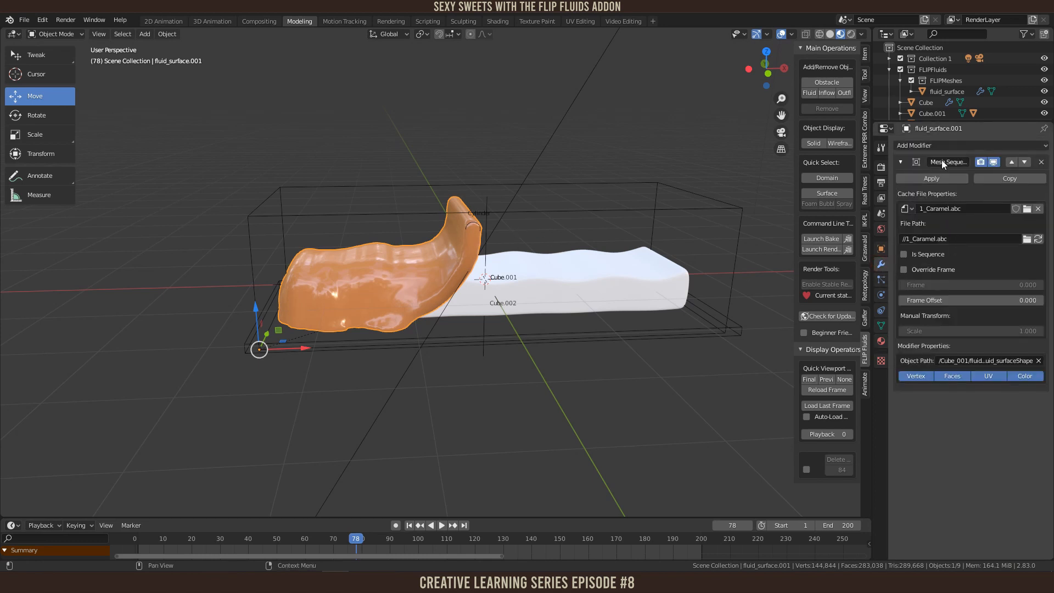
drag(872, 180, 802, 183)
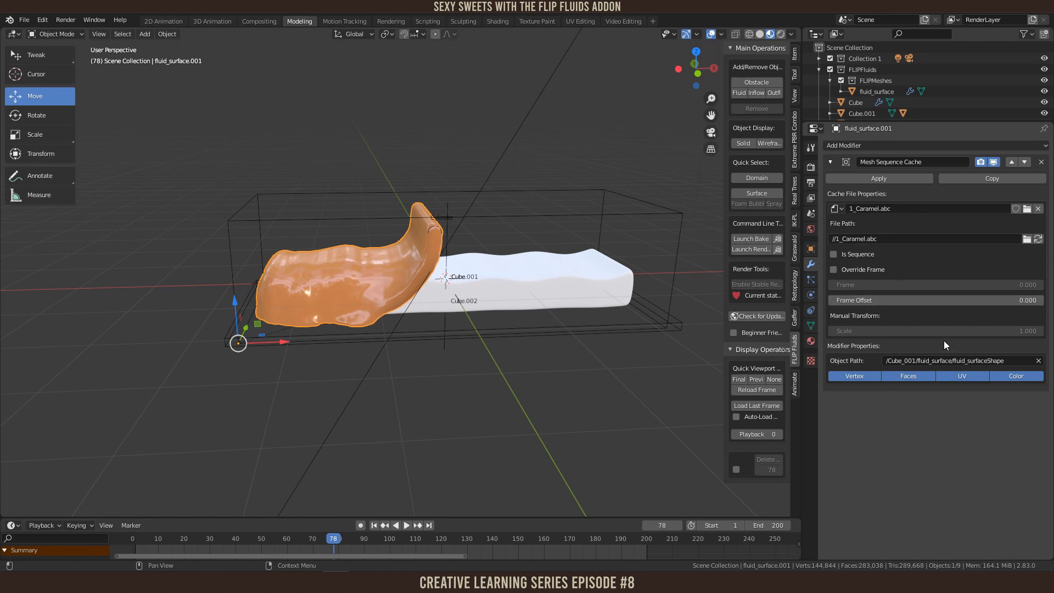
Step: Try Override Frame on the caramel's Mesh Sequence Cache with frame 0, then turn the override off
click(833, 269)
drag(930, 290, 1026, 289)
click(905, 285)
text(0)
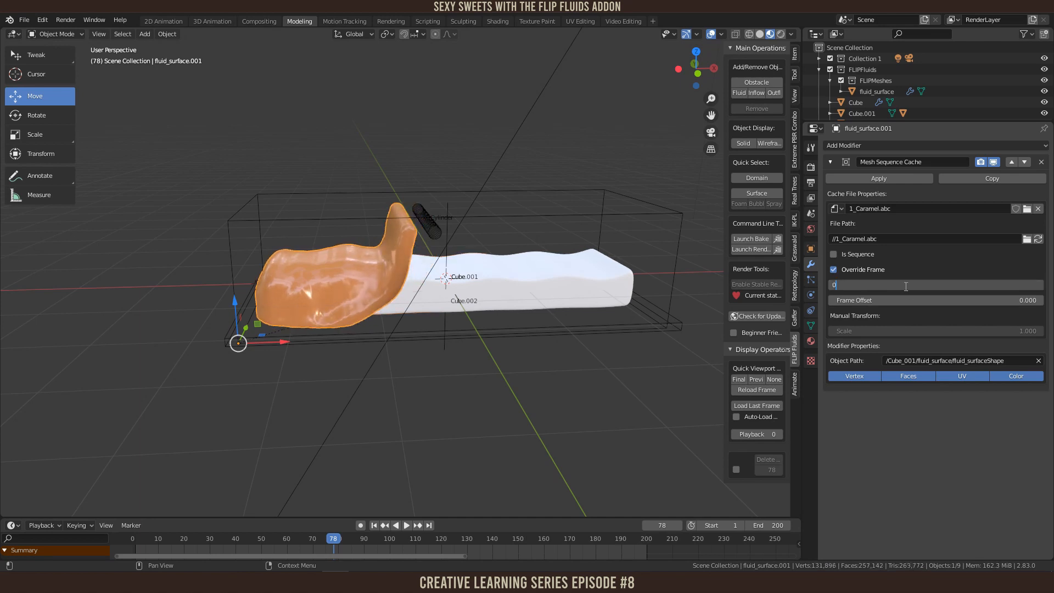
key(Return)
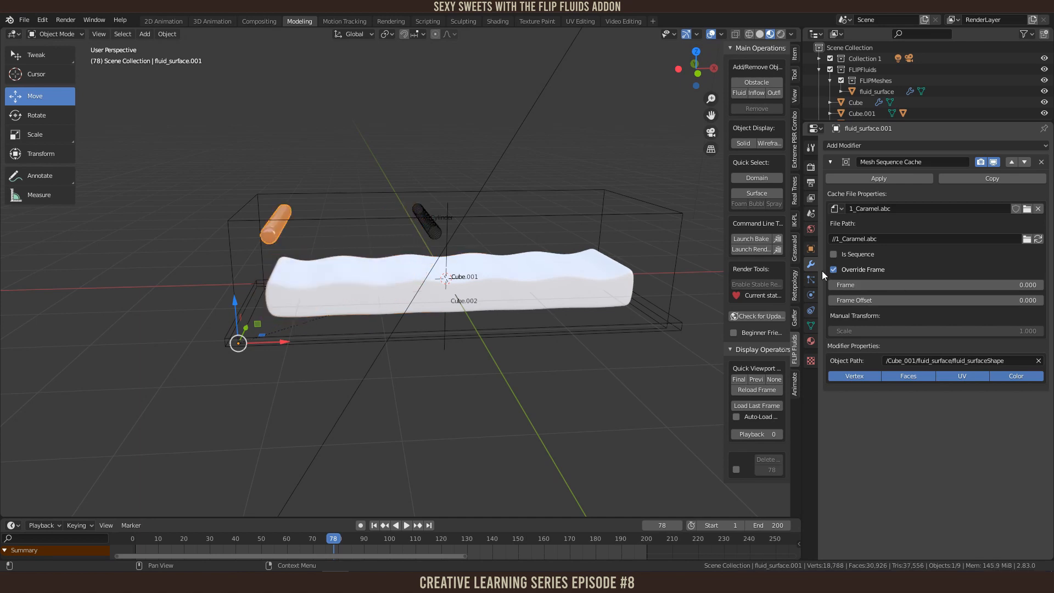
click(834, 271)
Step: Set the caramel cache's Frame Offset to -25 and check its timing against the moving cylinder around frame 32
click(919, 301)
key(BackSpace)
text(25)
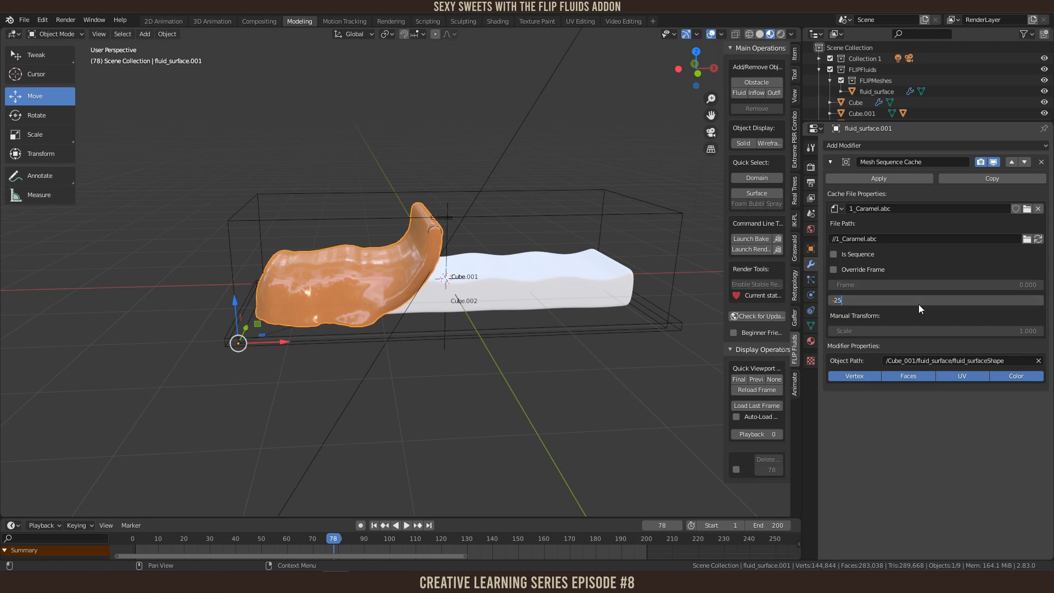
key(Return)
key(minus)
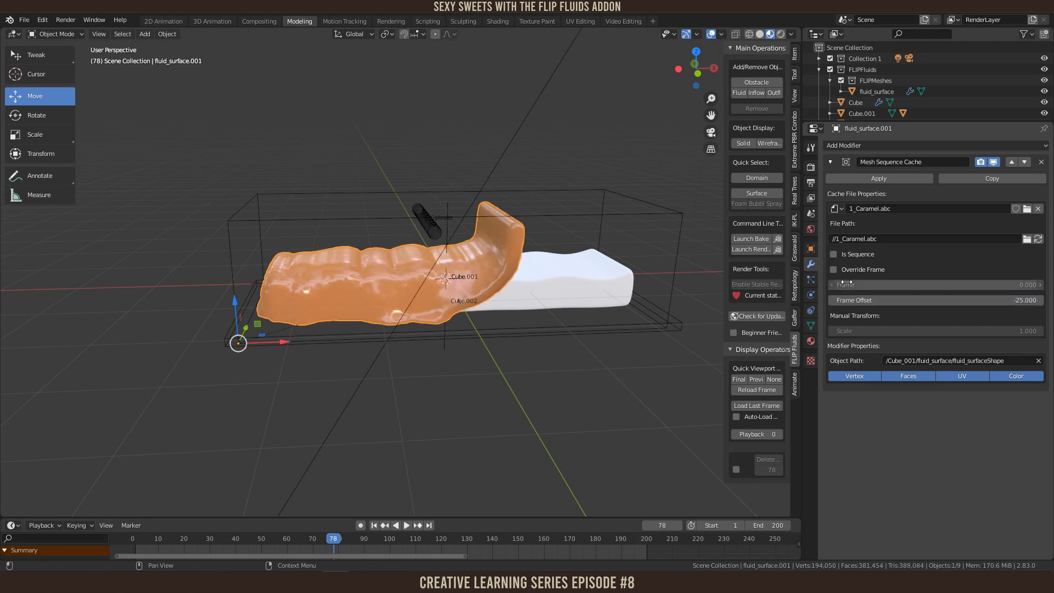
scroll(429, 334, up, 2)
mouse_move(201, 539)
mouse_down()
mouse_move(167, 538)
mouse_move(285, 531)
mouse_move(205, 528)
mouse_move(190, 529)
mouse_move(370, 531)
mouse_move(190, 527)
mouse_move(274, 526)
mouse_move(202, 524)
mouse_up()
key(space)
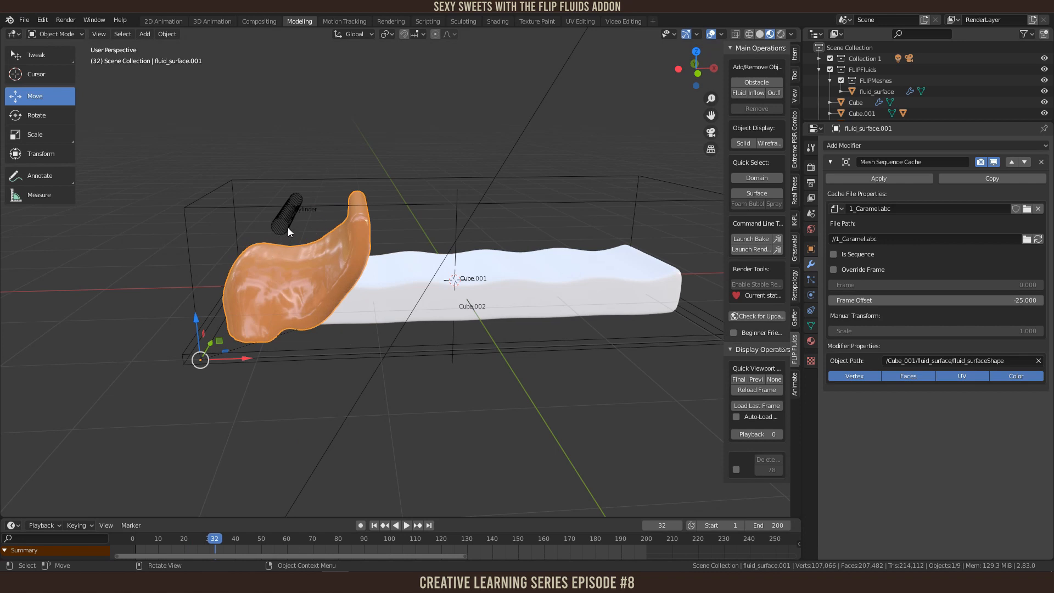
Step: Set the viscosity of the FLIP Fluids domain Cube.001 to 3
click(537, 202)
click(810, 295)
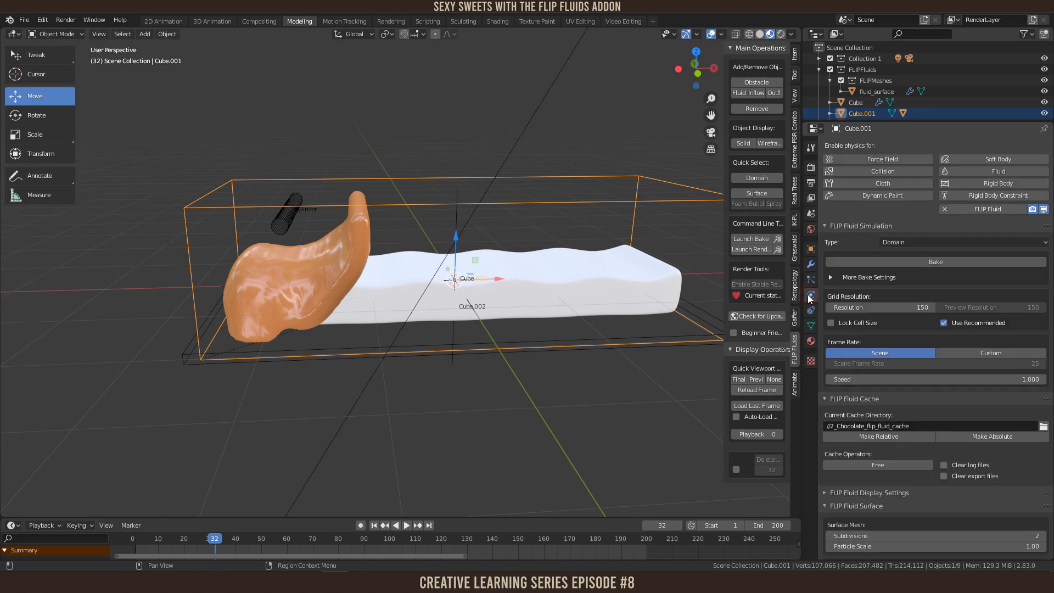
scroll(985, 400, down, 5)
scroll(984, 402, down, 5)
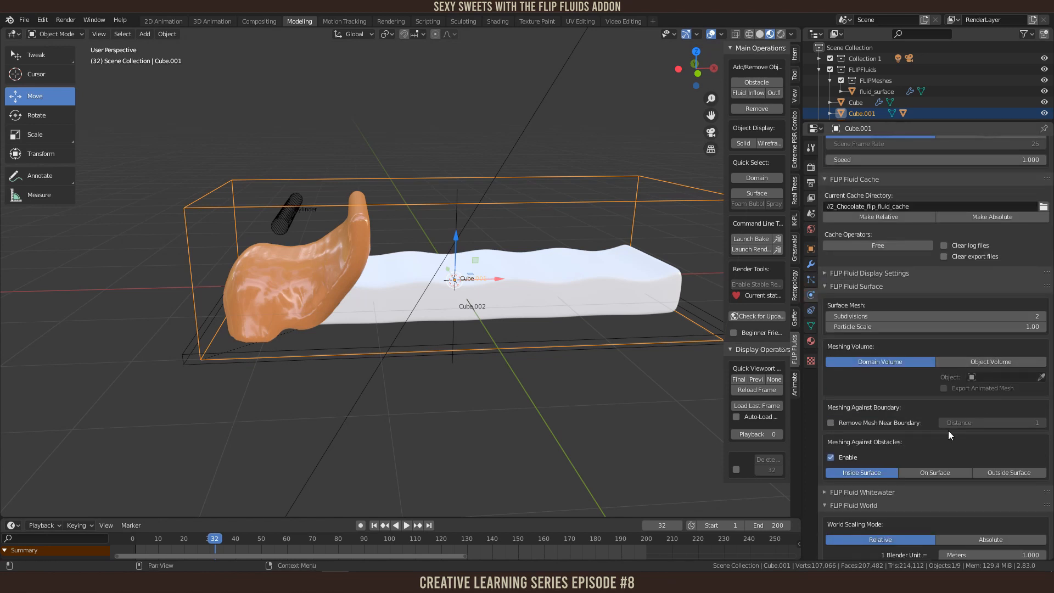
scroll(947, 431, down, 8)
scroll(927, 421, down, 2)
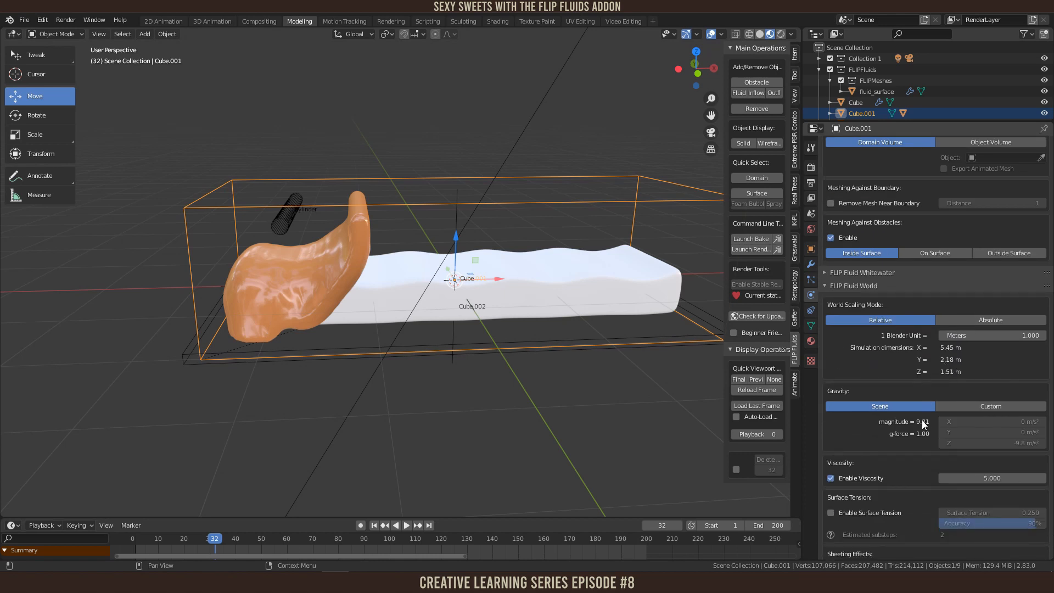
click(1021, 478)
text(3)
key(Return)
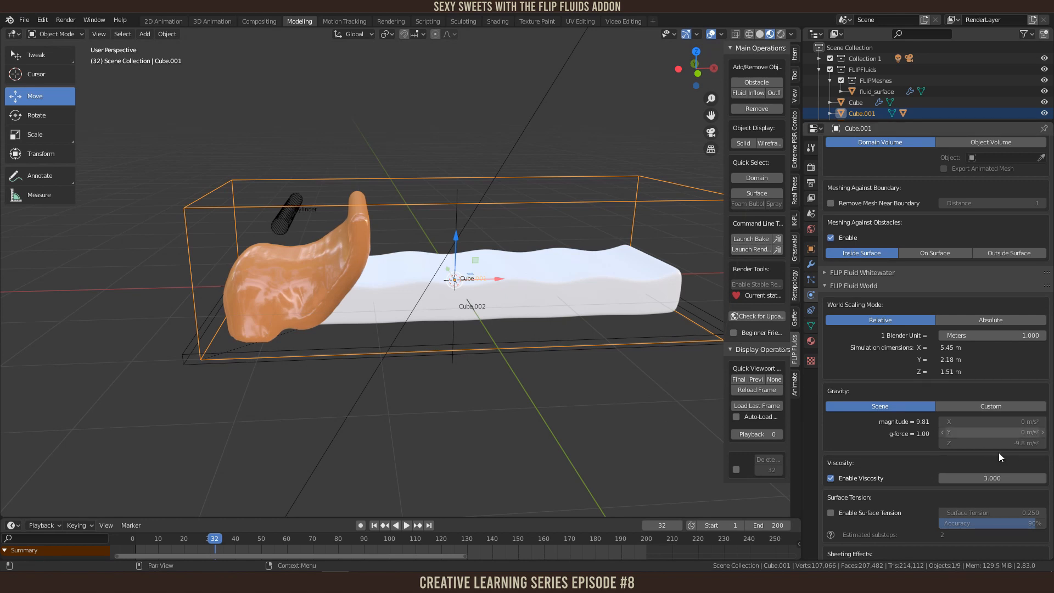
Step: Return to frame 1 and save the file with the domain's updated settings
key(shift+Left)
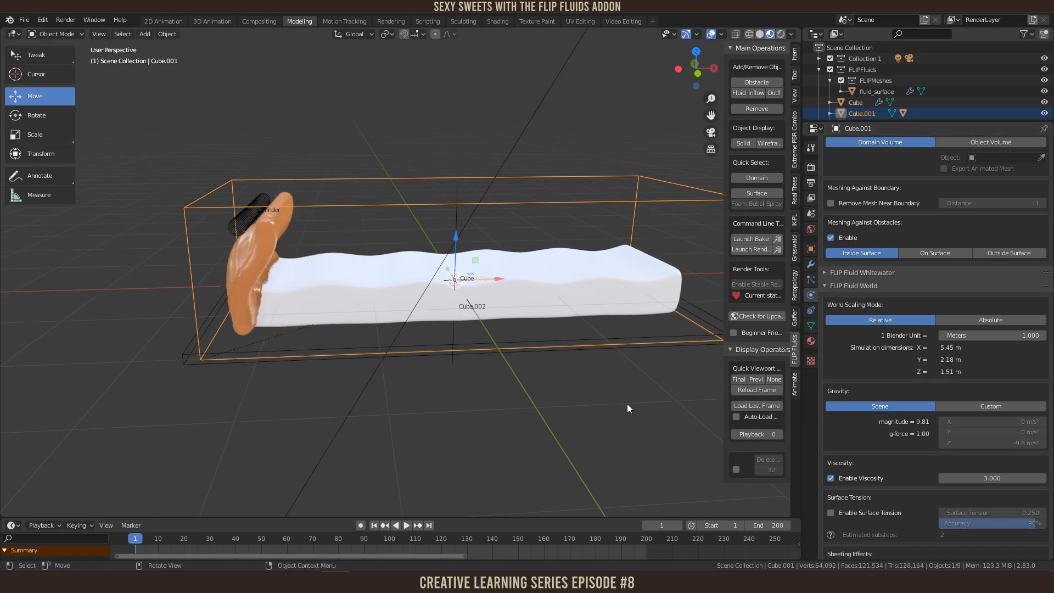
scroll(941, 430, up, 5)
scroll(940, 430, up, 14)
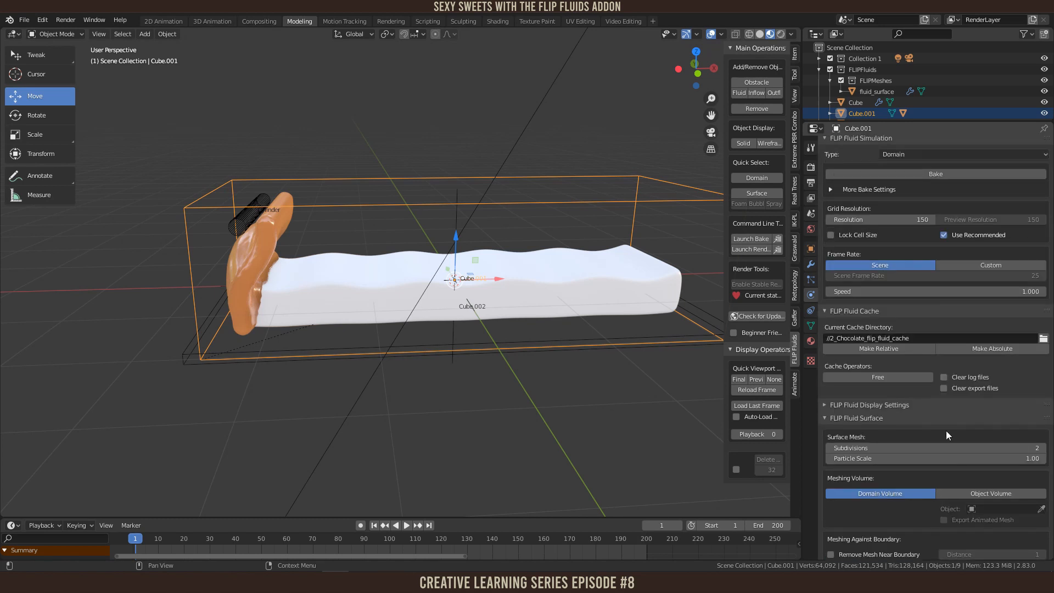
key(ctrl+s)
middle_drag(516, 234, 559, 336)
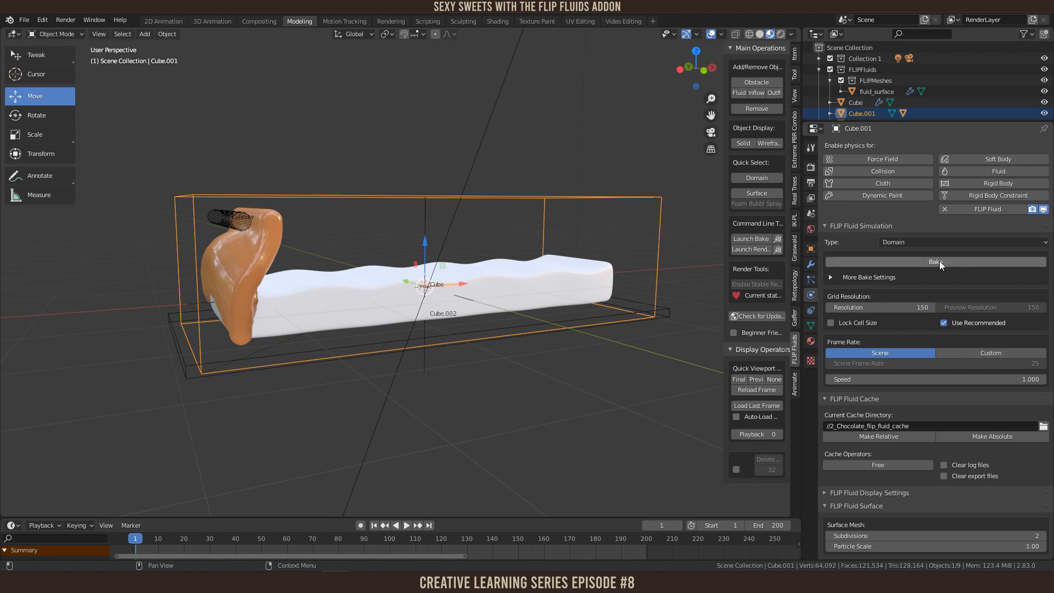
Step: Make the imported caramel mesh a FLIP Fluid obstacle with Export Animated Mesh and Skip re-export enabled
click(273, 248)
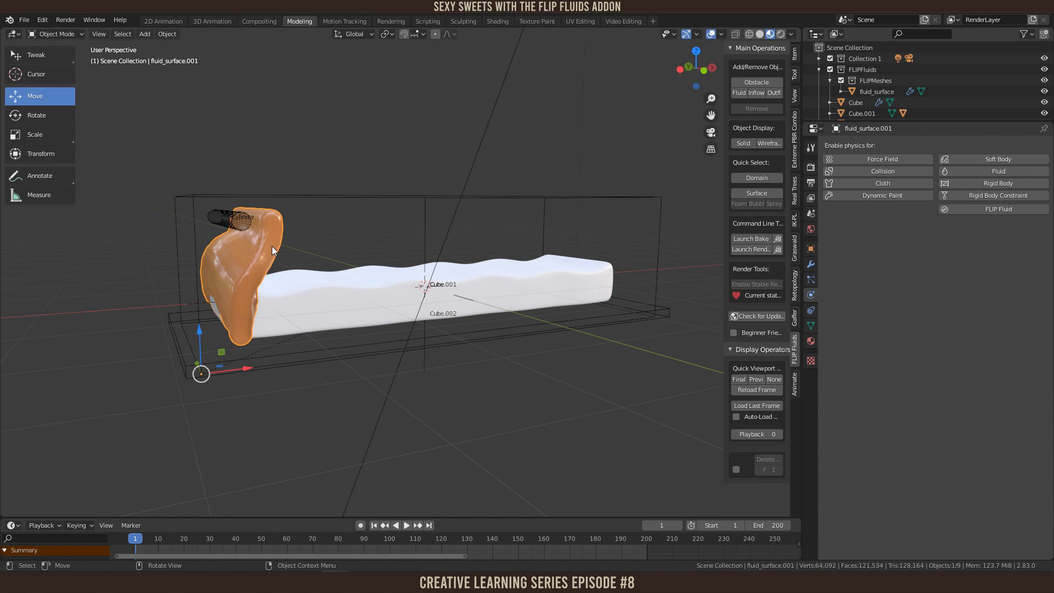
click(986, 209)
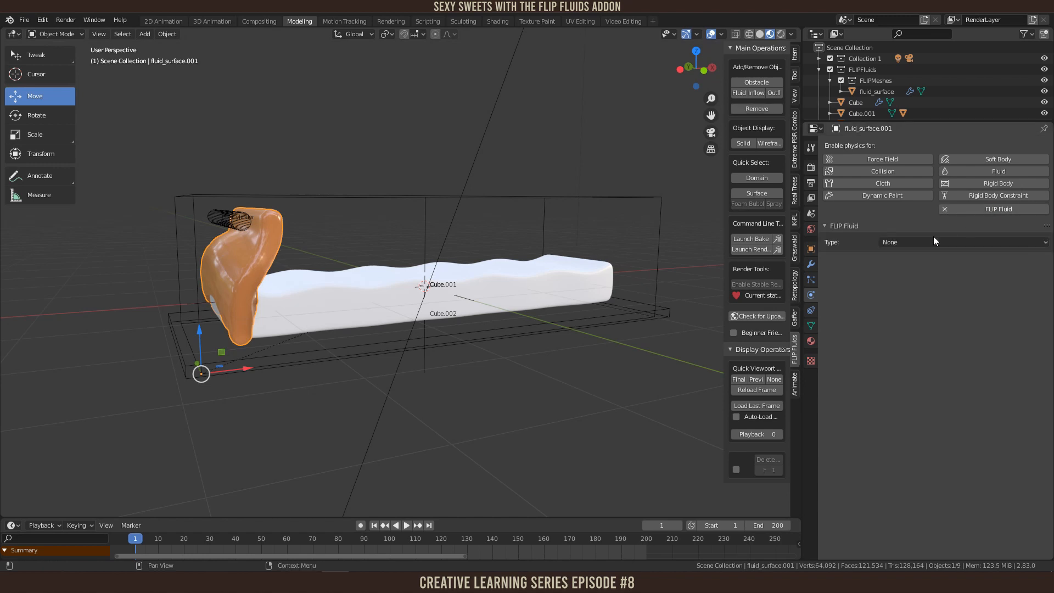
click(917, 242)
click(903, 290)
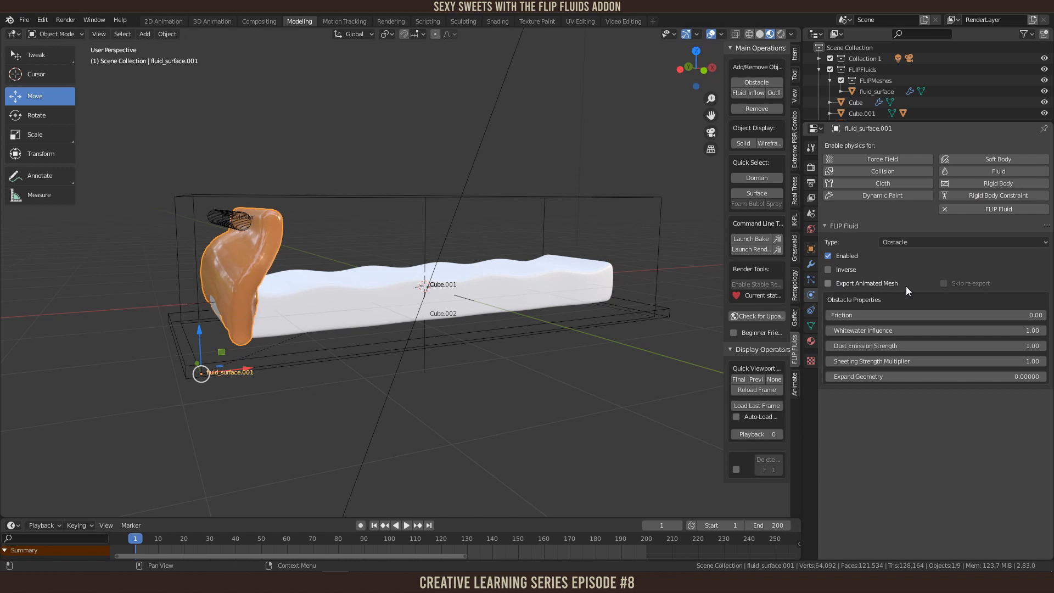
click(825, 282)
click(943, 283)
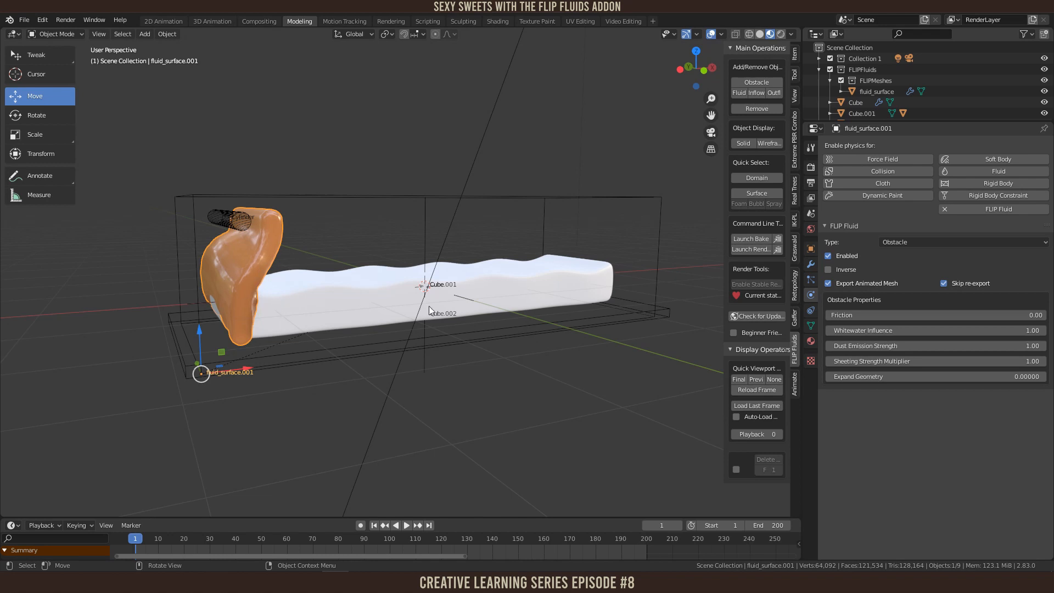
Step: Inspect the cylinder's width and position relative to the caramel obstacle from the front end of the candy bar
middle_drag(393, 285, 542, 328)
scroll(542, 327, up, 3)
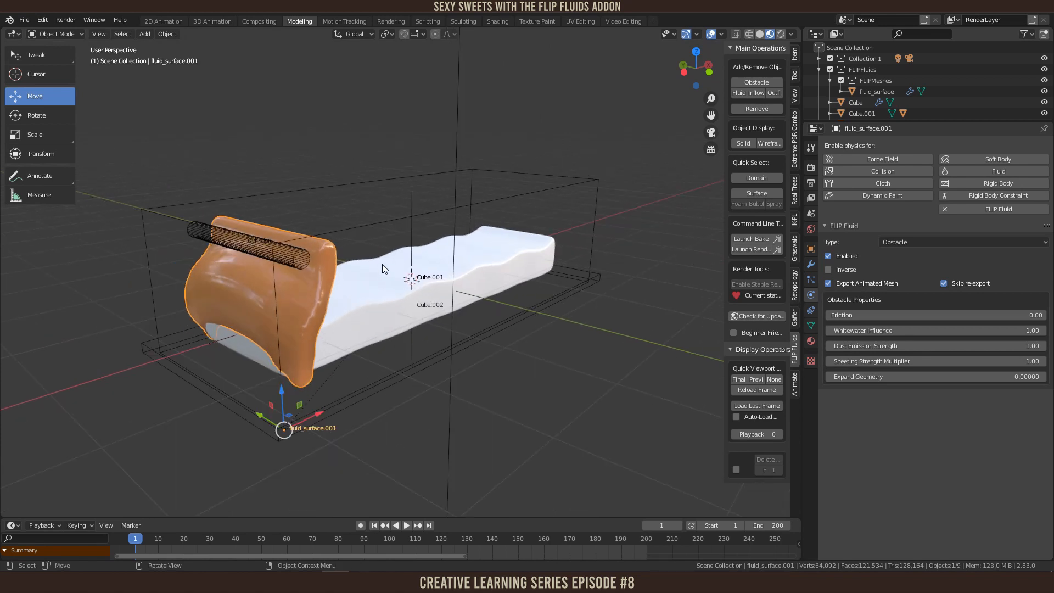
middle_drag(532, 382, 578, 374)
middle_drag(492, 330, 291, 291)
middle_drag(657, 354, 588, 243)
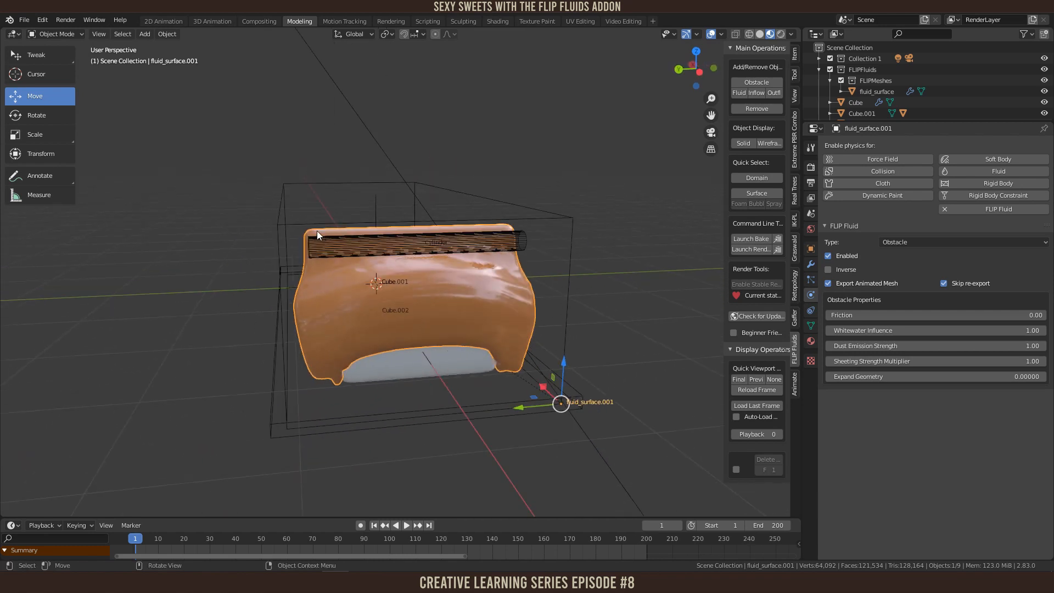
Step: Scale the caramel surface and the white bar together to about 0.9 inside the domain and save the file
click(281, 209)
middle_drag(478, 203, 291, 276)
click(254, 261)
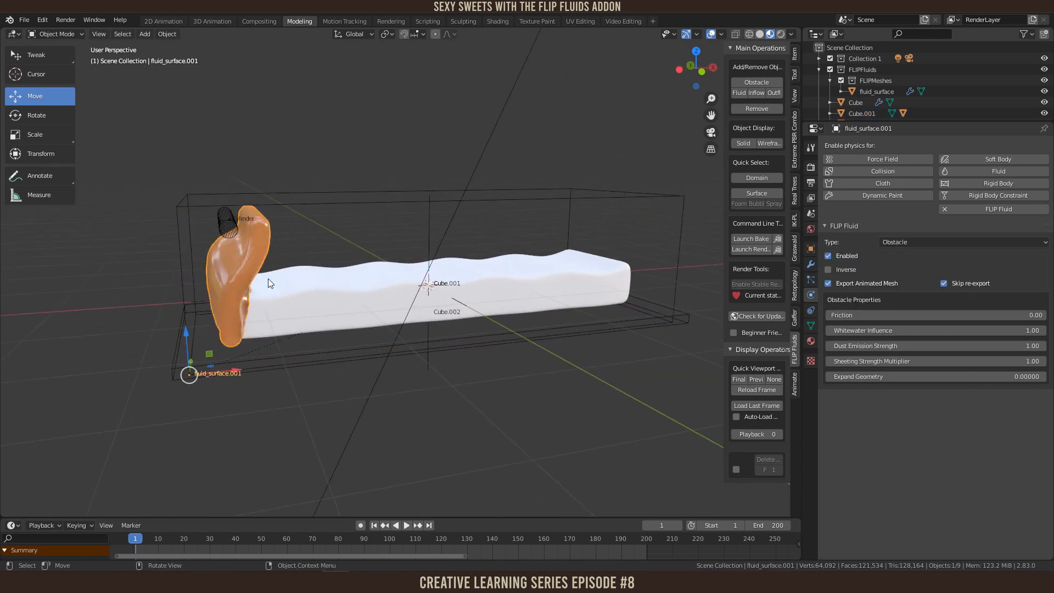
click(341, 290)
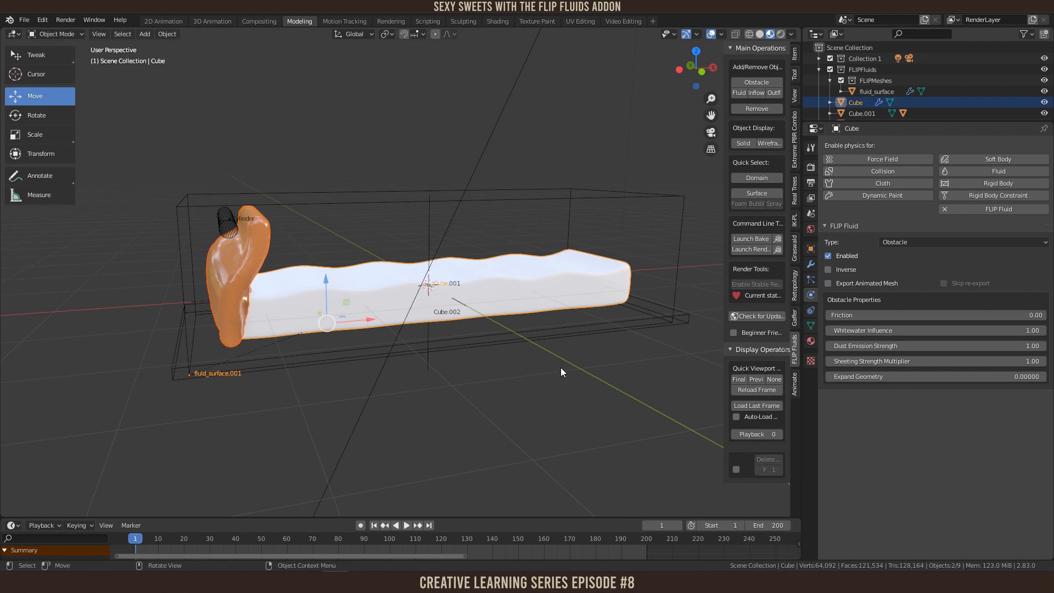
key(s)
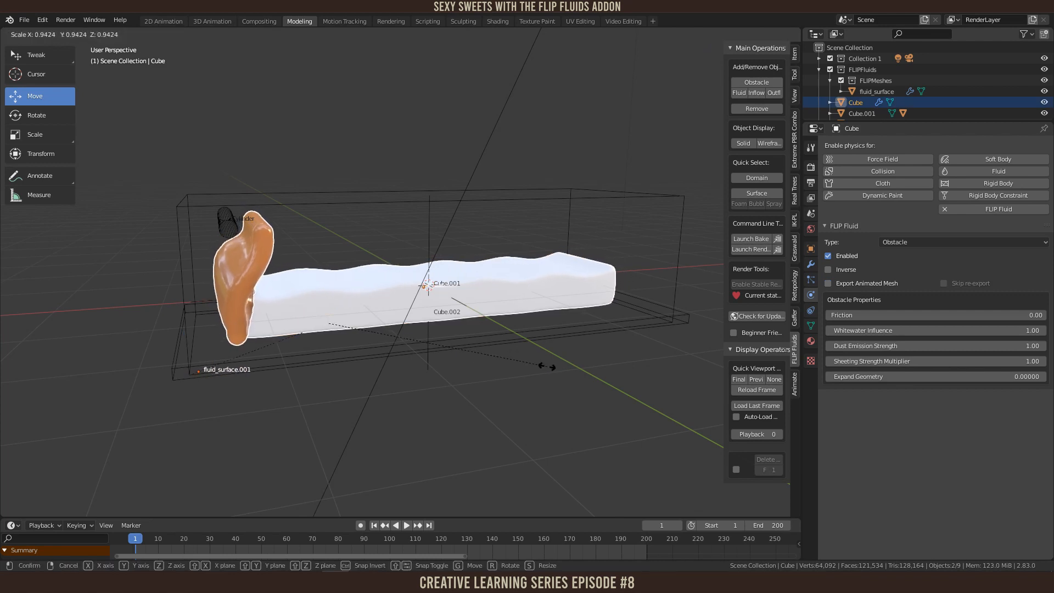
click(541, 362)
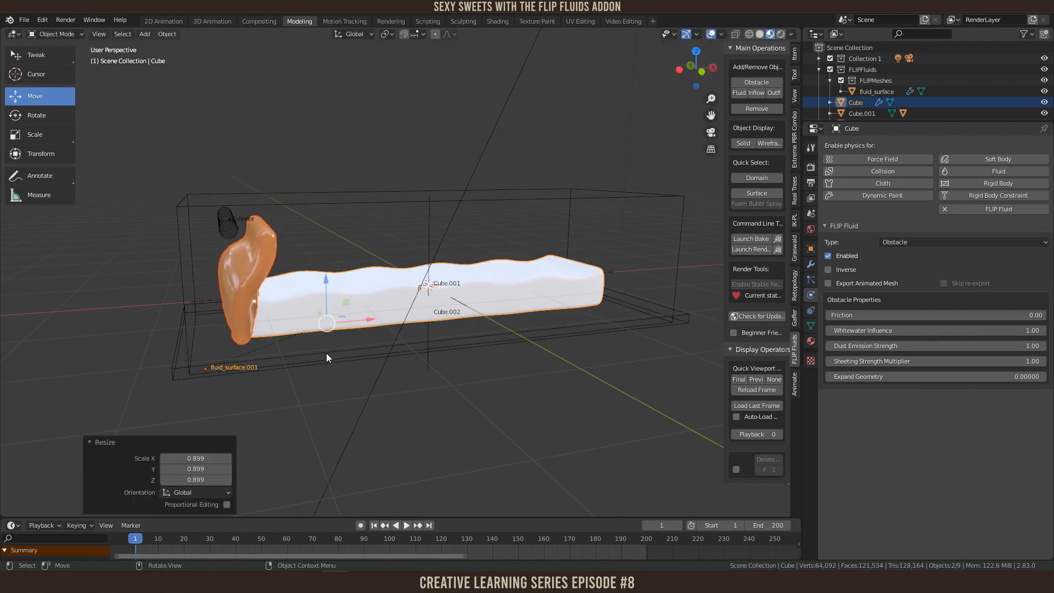
middle_drag(461, 408, 464, 328)
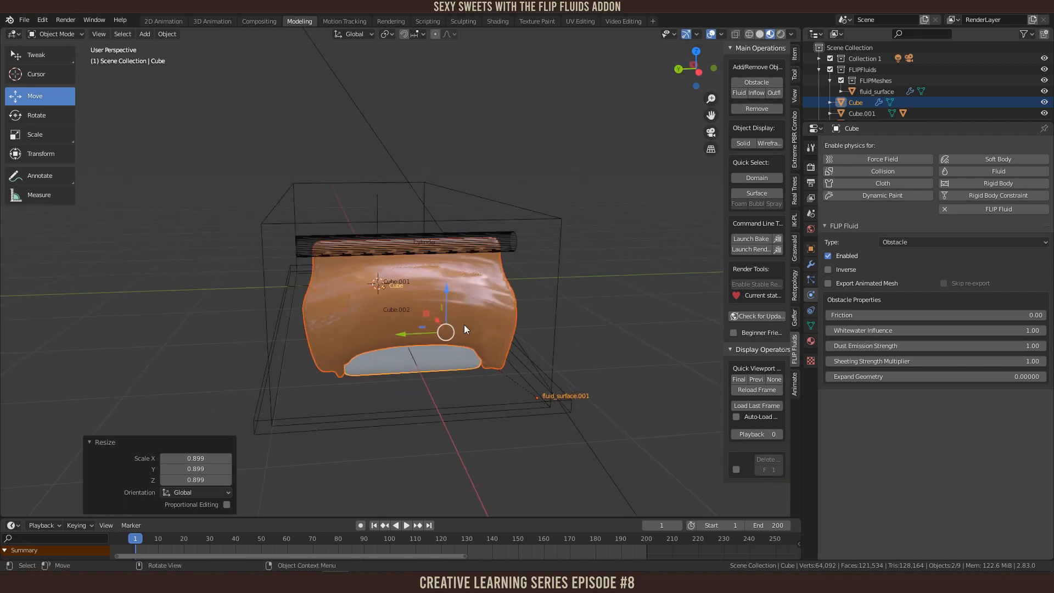
middle_drag(551, 362, 546, 244)
key(ctrl+s)
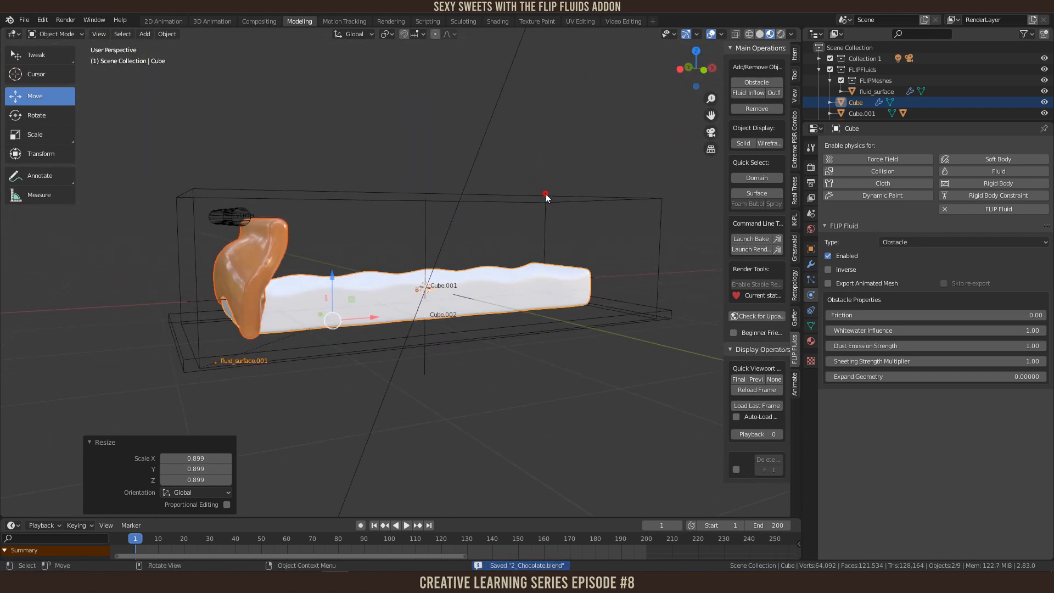
Step: Try to bake the fluid simulation from the domain box and check the caramel obstacle mesh
click(545, 193)
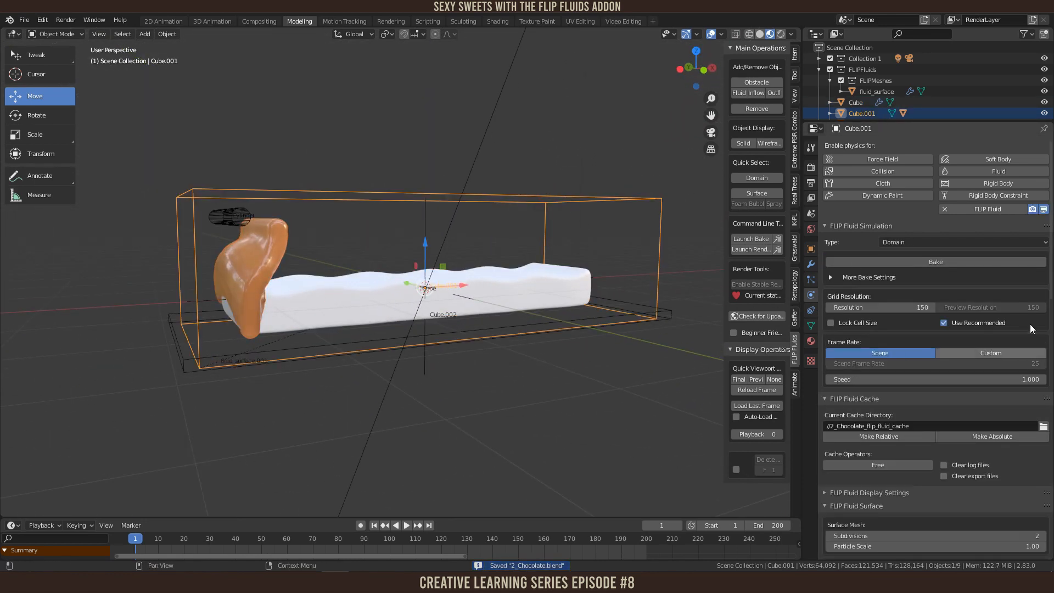
click(921, 261)
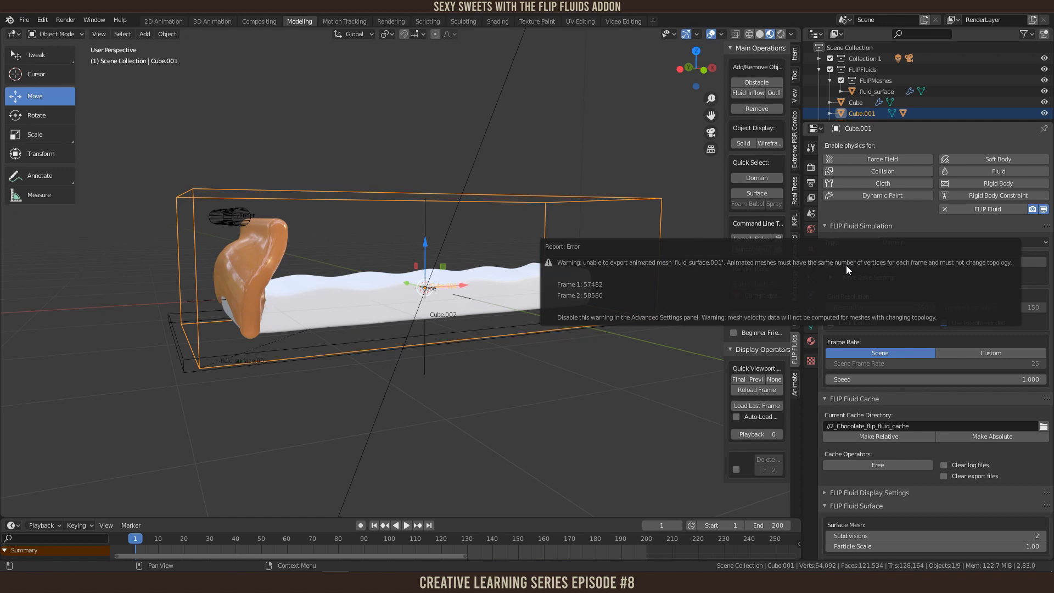
click(245, 270)
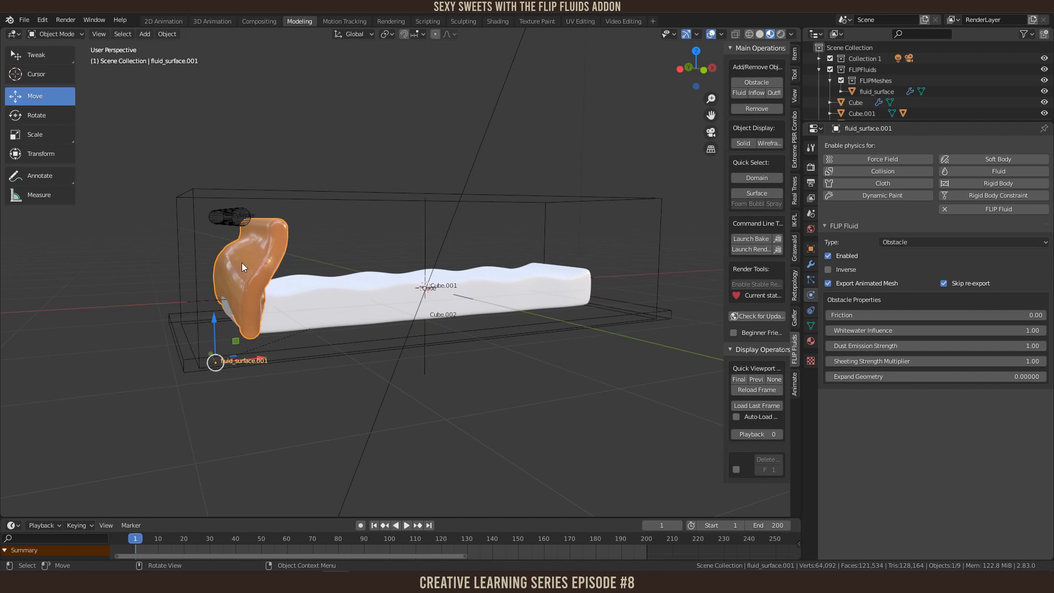
middle_drag(240, 294, 315, 245)
middle_drag(360, 304, 606, 353)
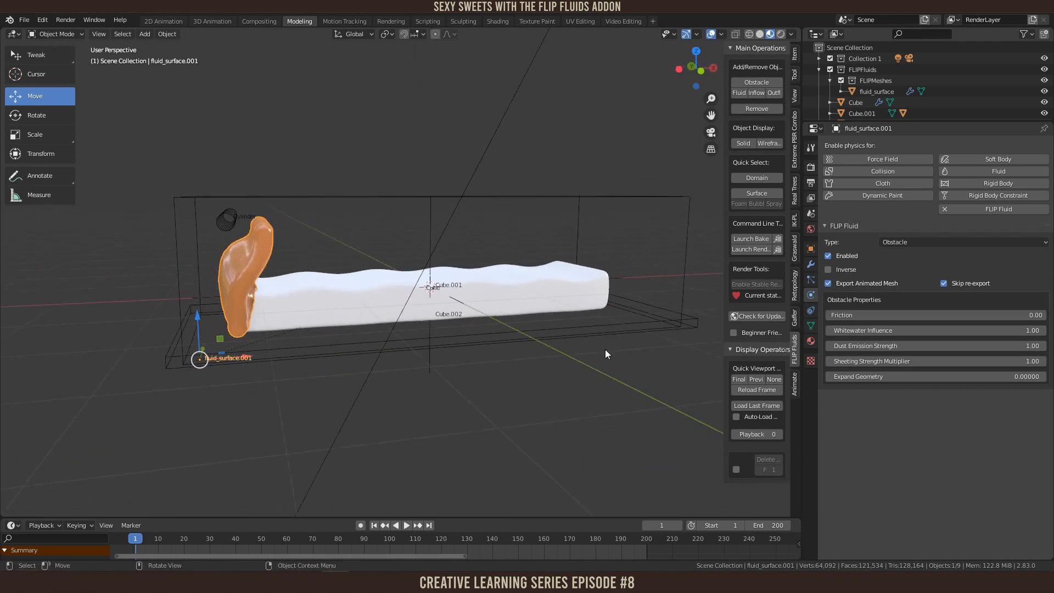
Step: Disable the changing topology warning in the domain's FLIP Fluid advanced settings
click(350, 200)
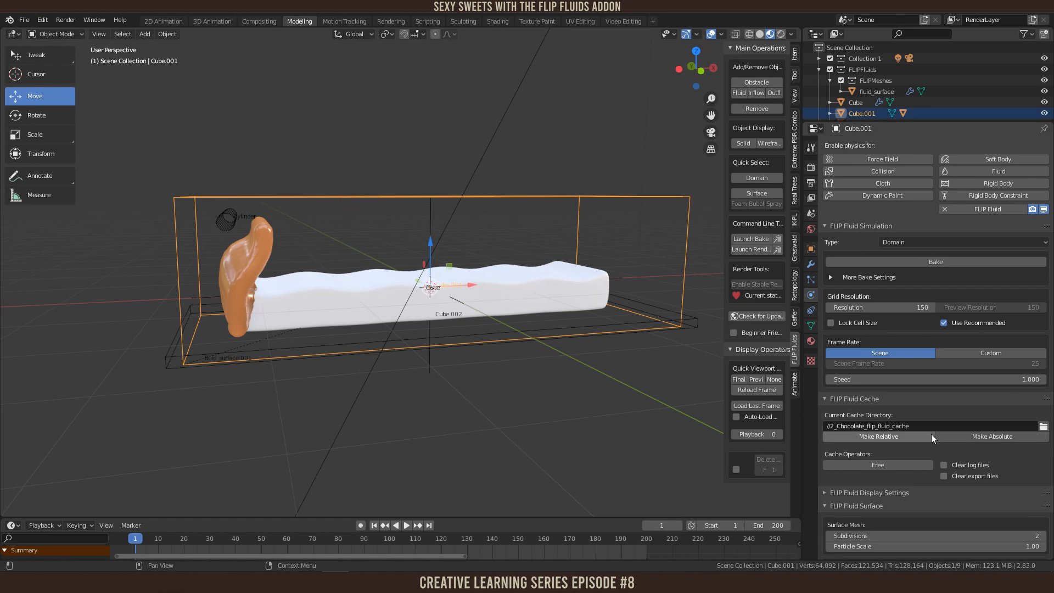
scroll(930, 434, down, 10)
scroll(908, 433, down, 2)
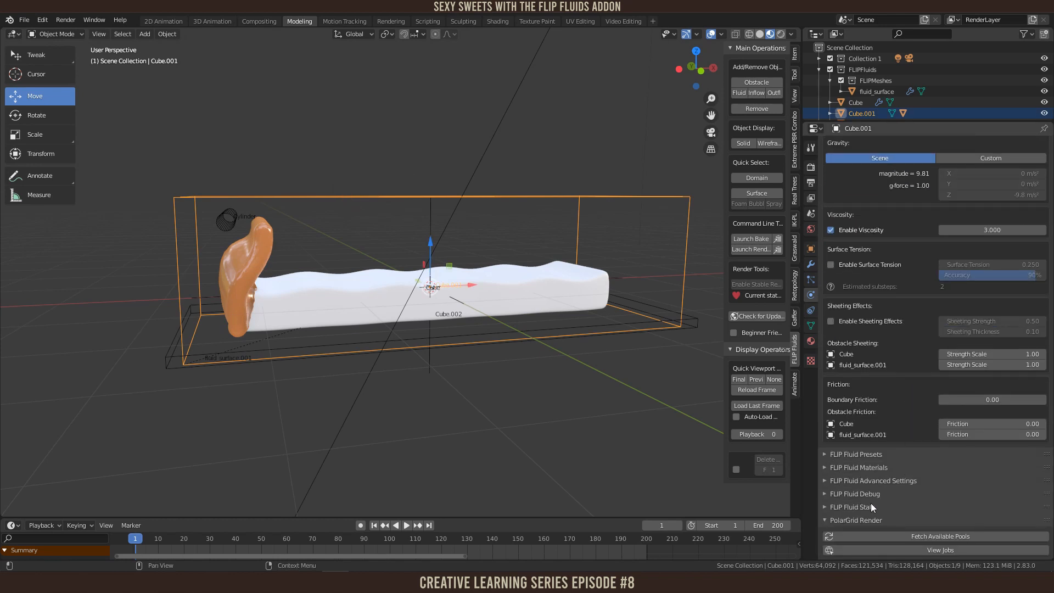
click(847, 480)
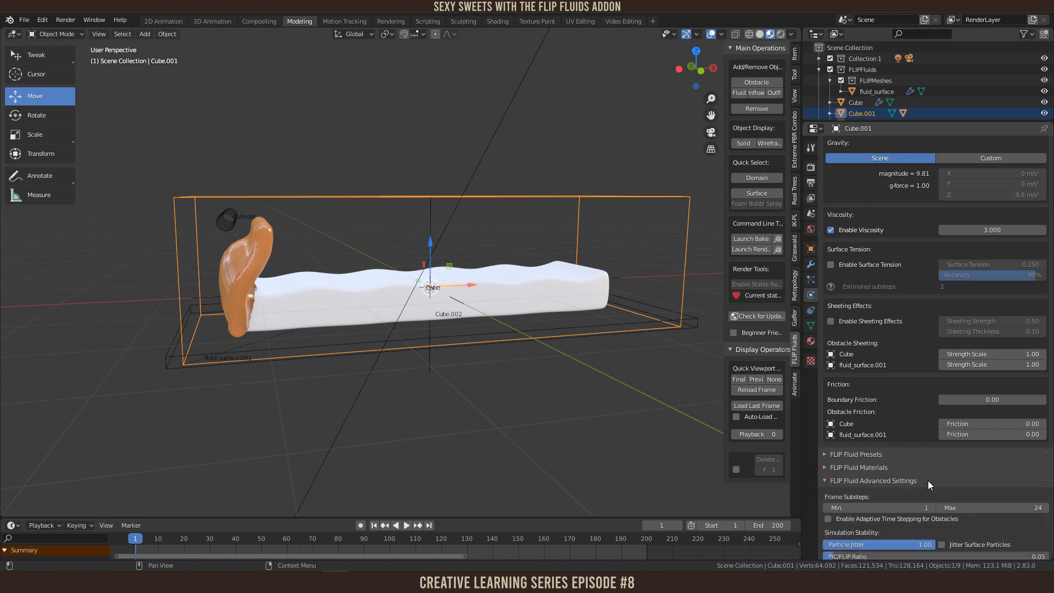
scroll(927, 479, down, 6)
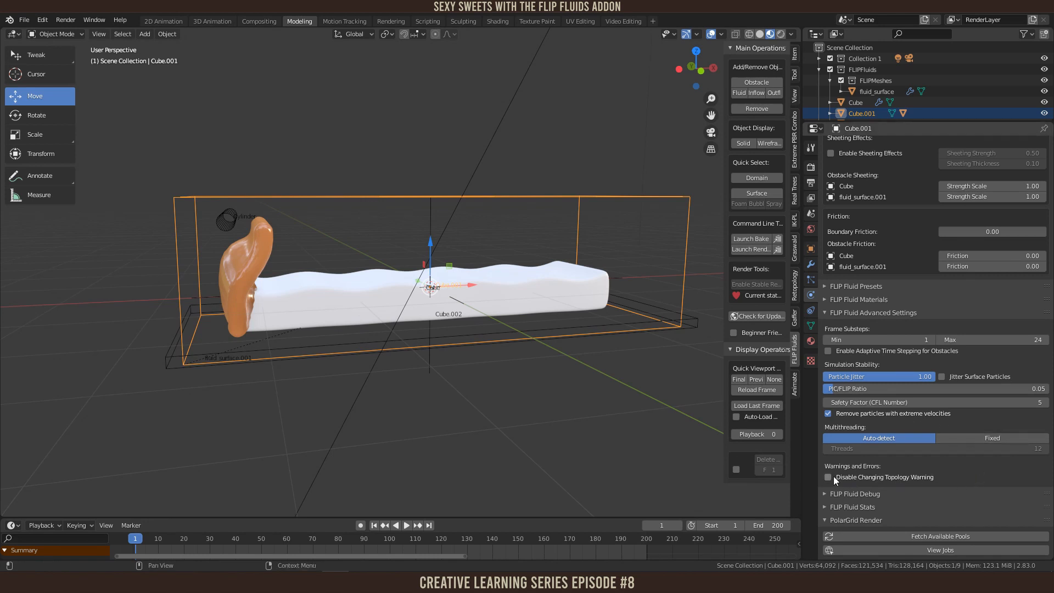
scroll(960, 455, up, 10)
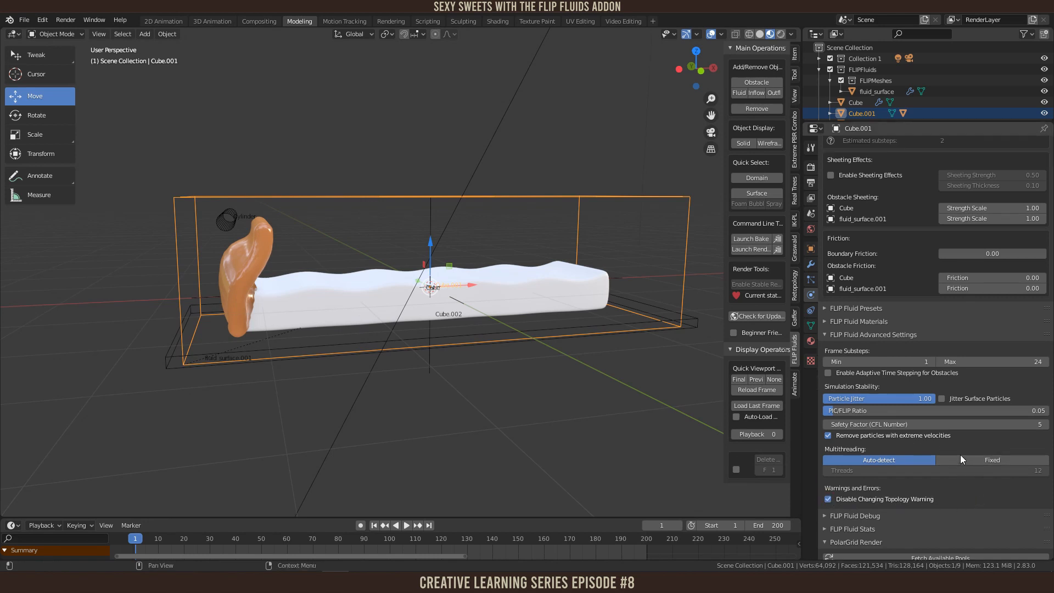
Step: Save the file and bake the domain's fluid simulation
scroll(971, 439, up, 15)
key(ctrl+s)
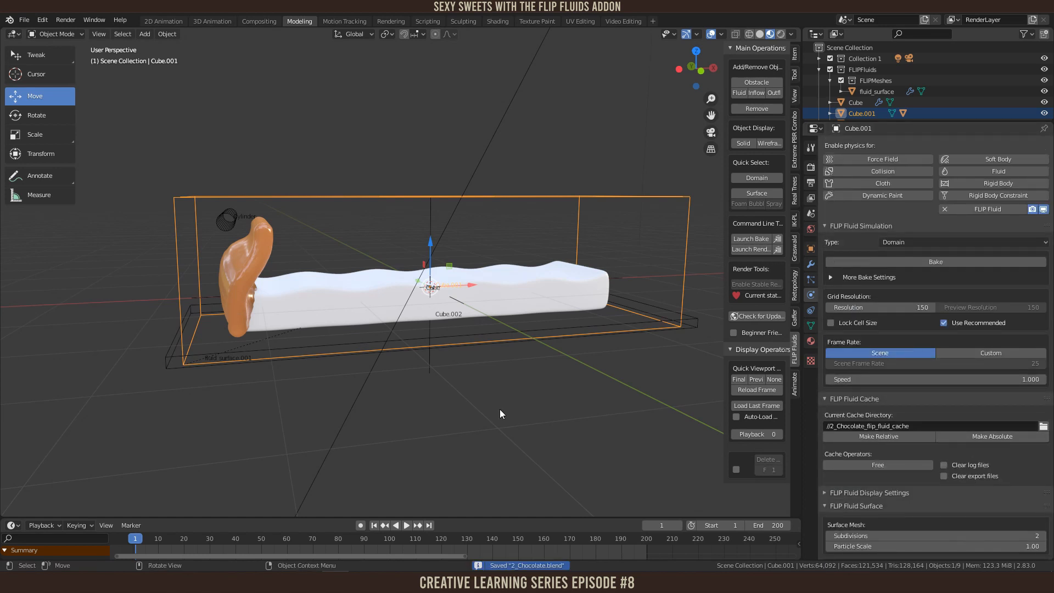
click(967, 261)
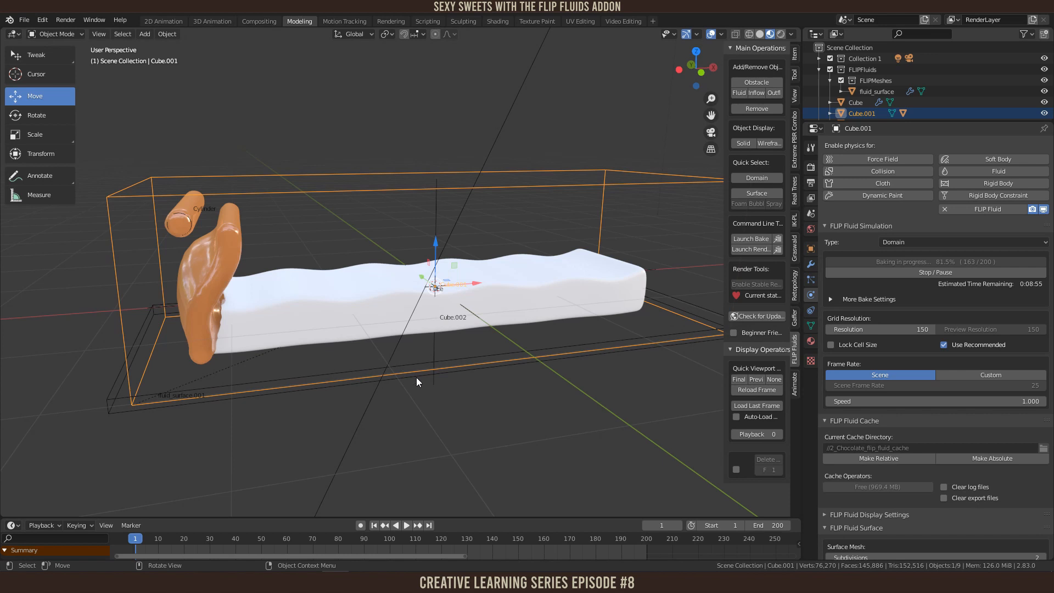
Step: Scrub the timeline to frame 70 to view the baked fluid flowing over the caramel
middle_drag(456, 427, 246, 492)
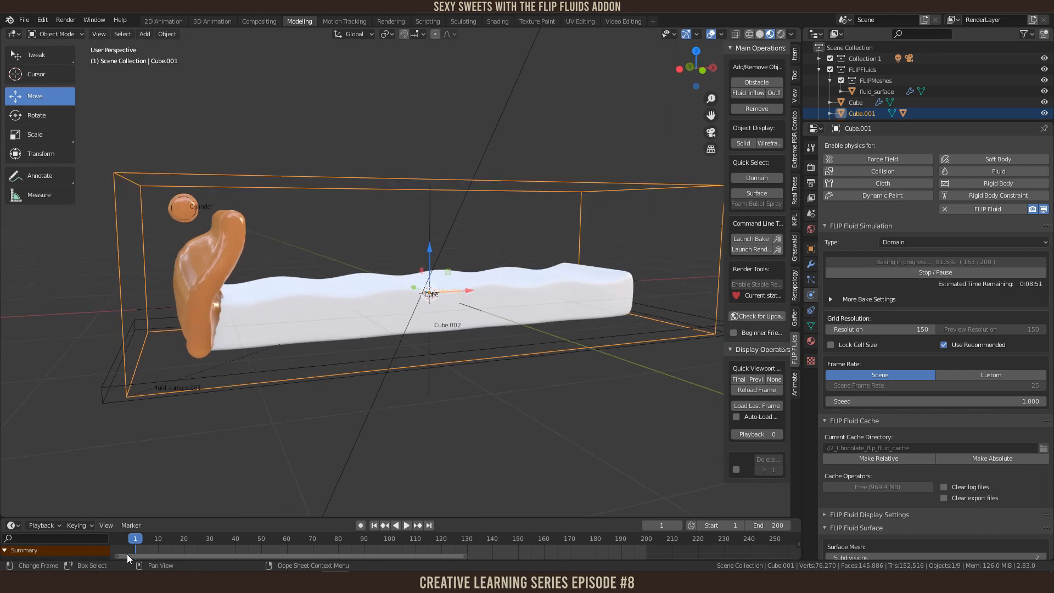
click(205, 538)
drag(294, 538, 312, 538)
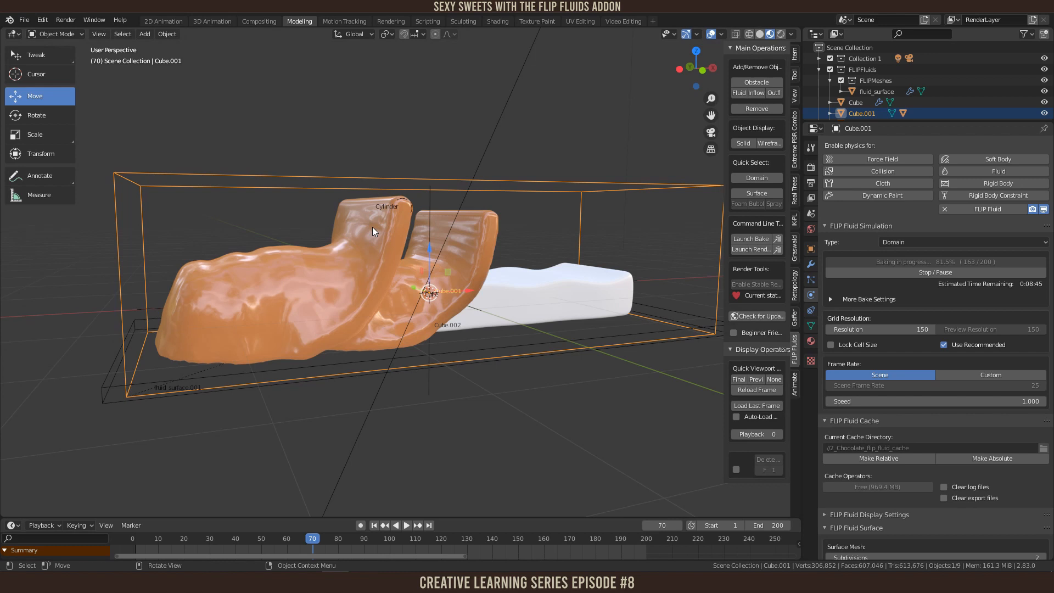
Step: Assign the FF Chocolate material to the new fluid surface
click(380, 235)
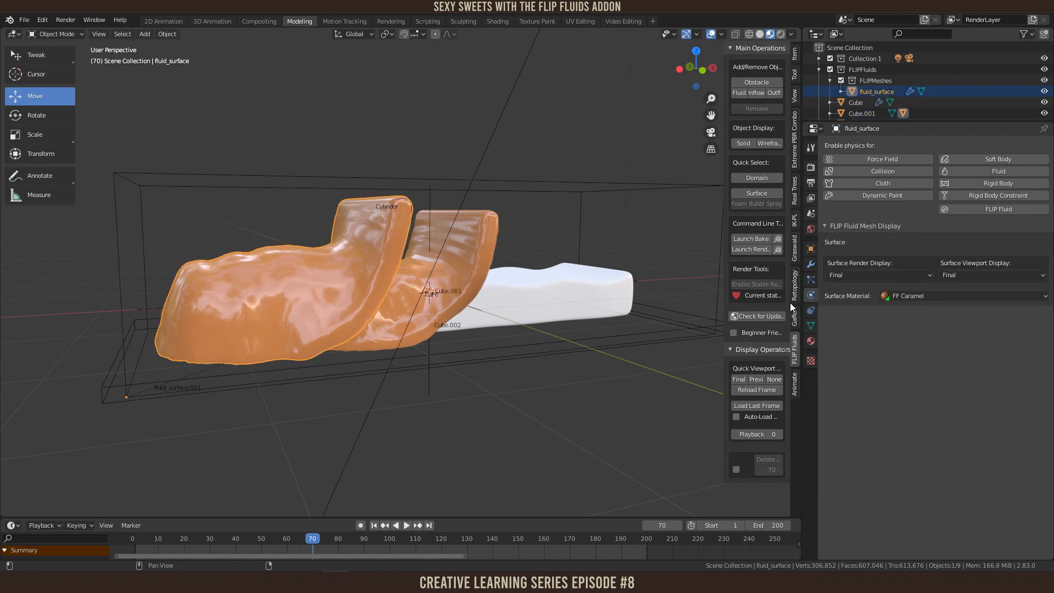
click(991, 297)
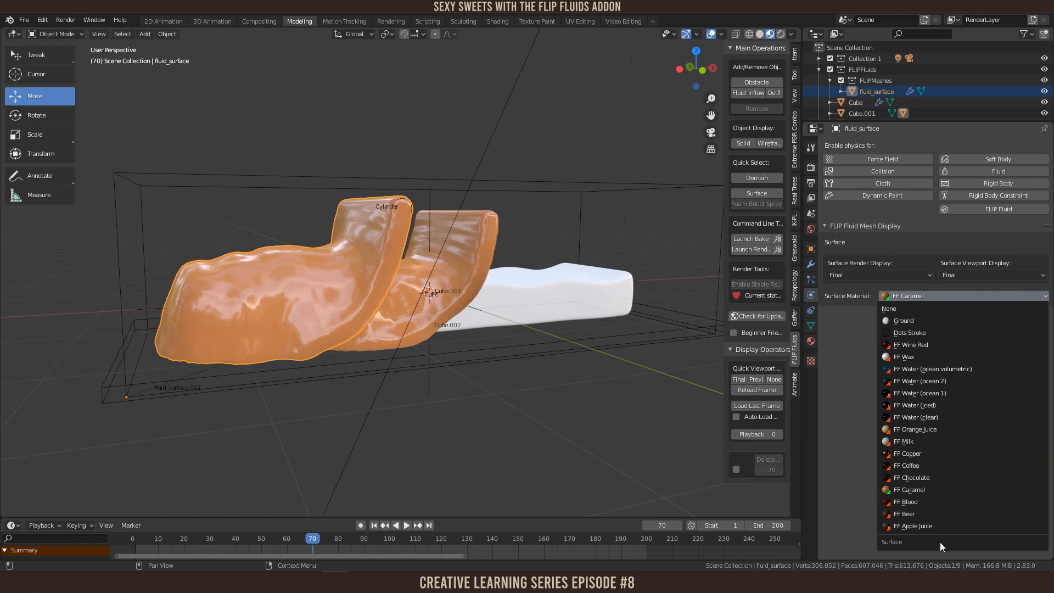
click(922, 477)
mouse_move(554, 406)
middle_down()
mouse_move(481, 400)
mouse_move(554, 419)
middle_up()
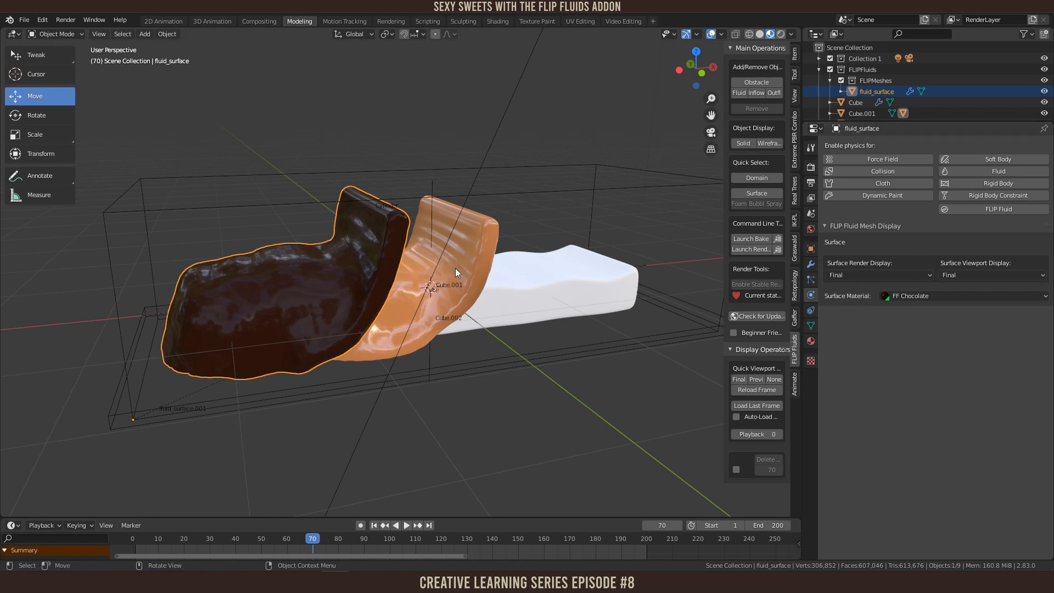
Step: Set the Smooth modifier's repeat to 10 on the chocolate fluid surface and collapse the modifier
click(811, 264)
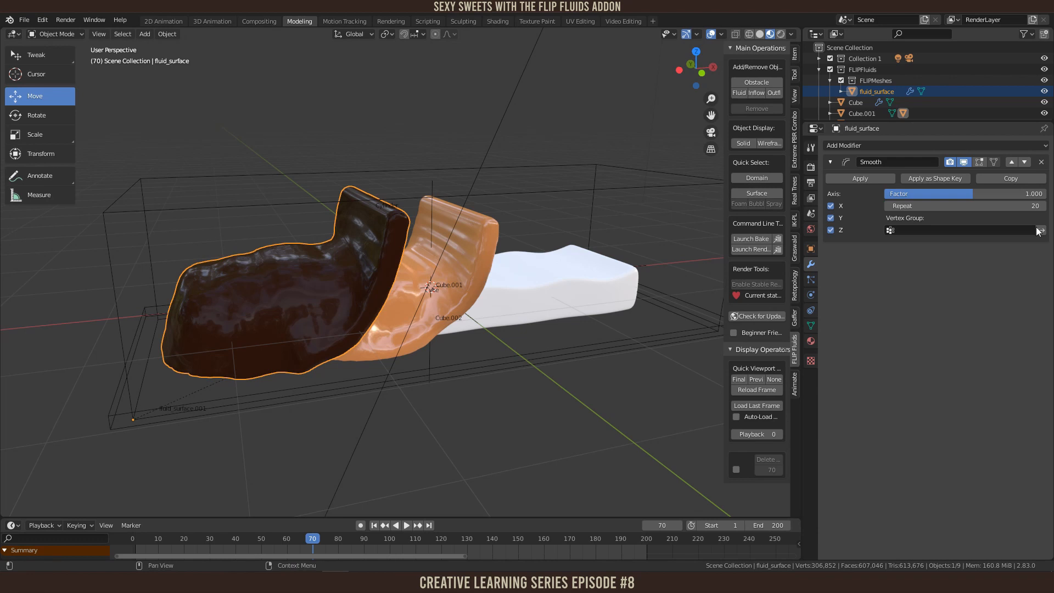
click(1018, 206)
text(10)
key(Return)
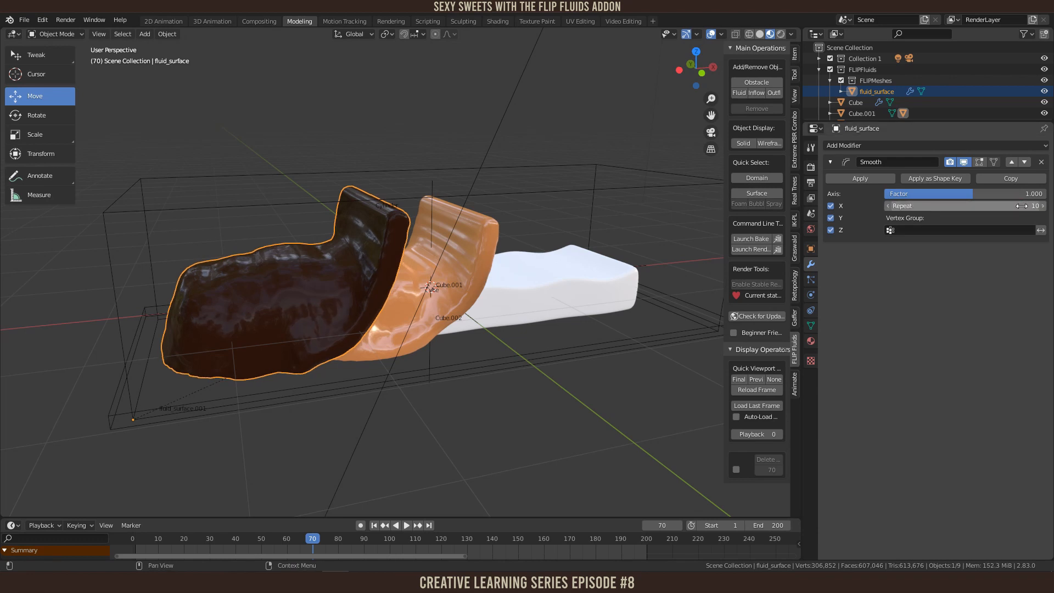
click(964, 163)
click(964, 162)
click(830, 161)
Step: Play the animation from frame 70 and inspect how the chocolate follows the caramel over the bar
scroll(459, 262, up, 3)
scroll(294, 310, down, 3)
mouse_move(570, 380)
middle_down()
mouse_move(502, 368)
mouse_move(591, 373)
mouse_move(571, 384)
middle_up()
key(space)
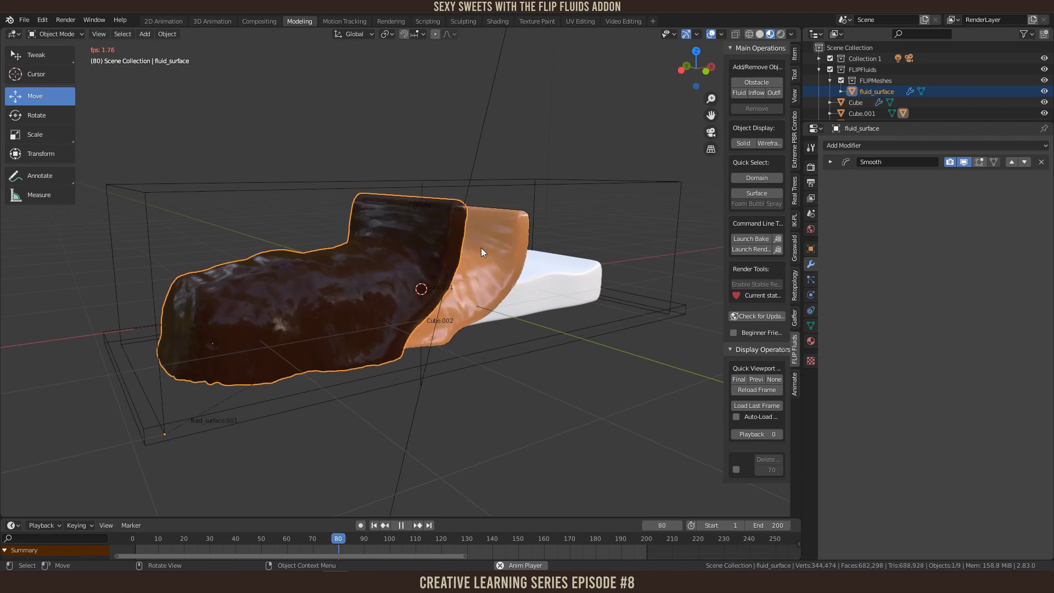
key(space)
middle_drag(574, 353, 498, 310)
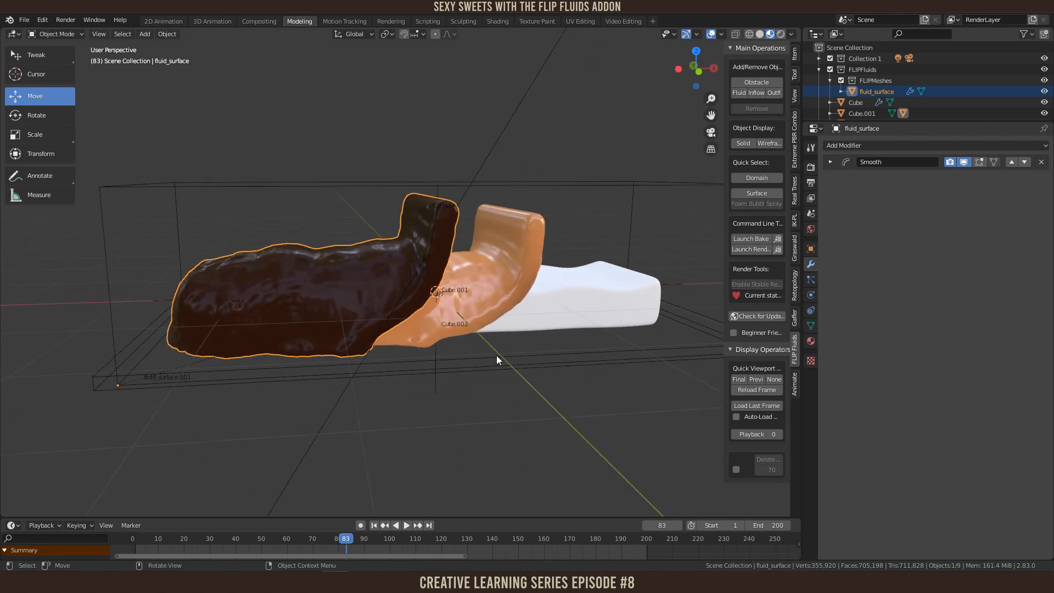
scroll(515, 379, up, 2)
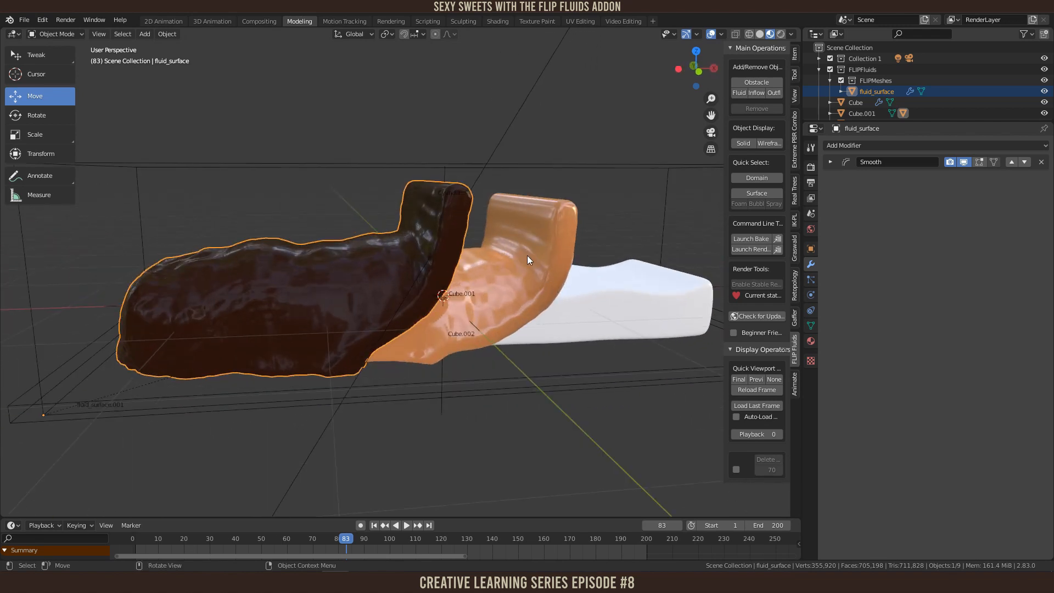
Step: Review the caramel's mesh cache and the FLIP Fluid obstacle settings of the caramel and the white bar, examining the layers from several sides
click(512, 248)
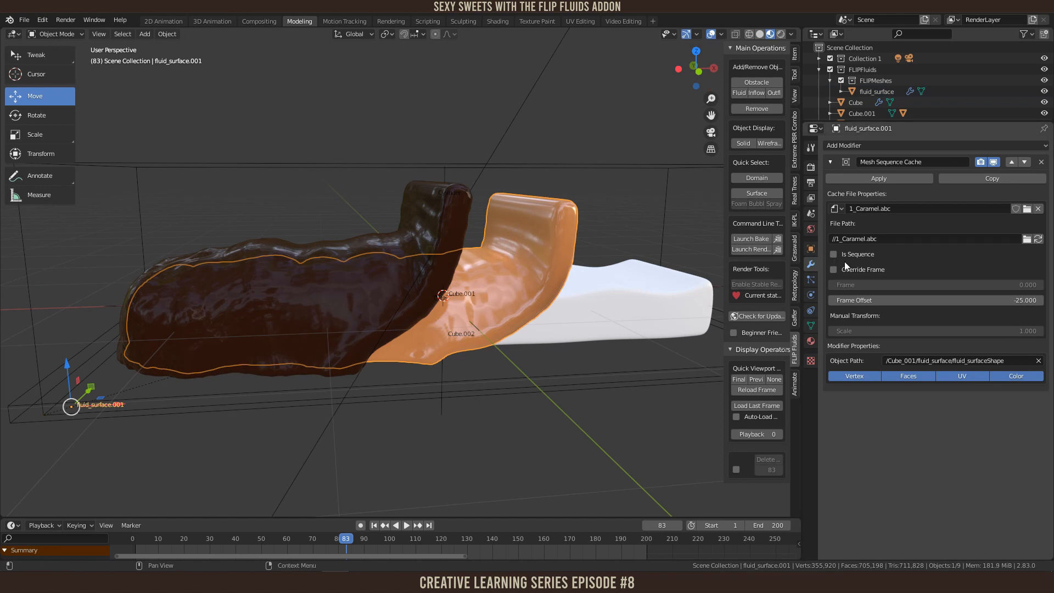
click(811, 296)
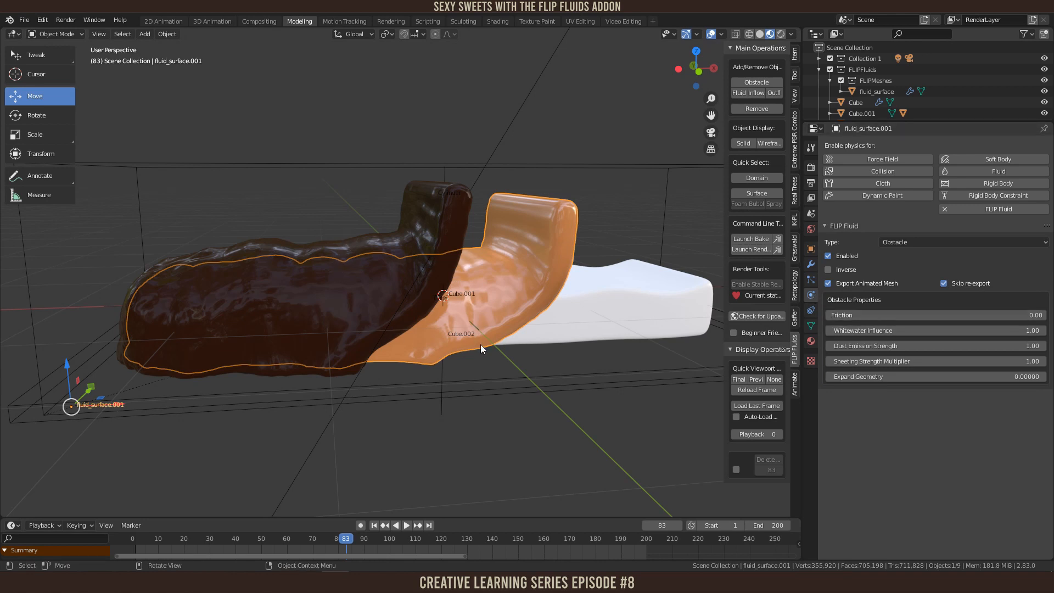
middle_drag(480, 344, 486, 348)
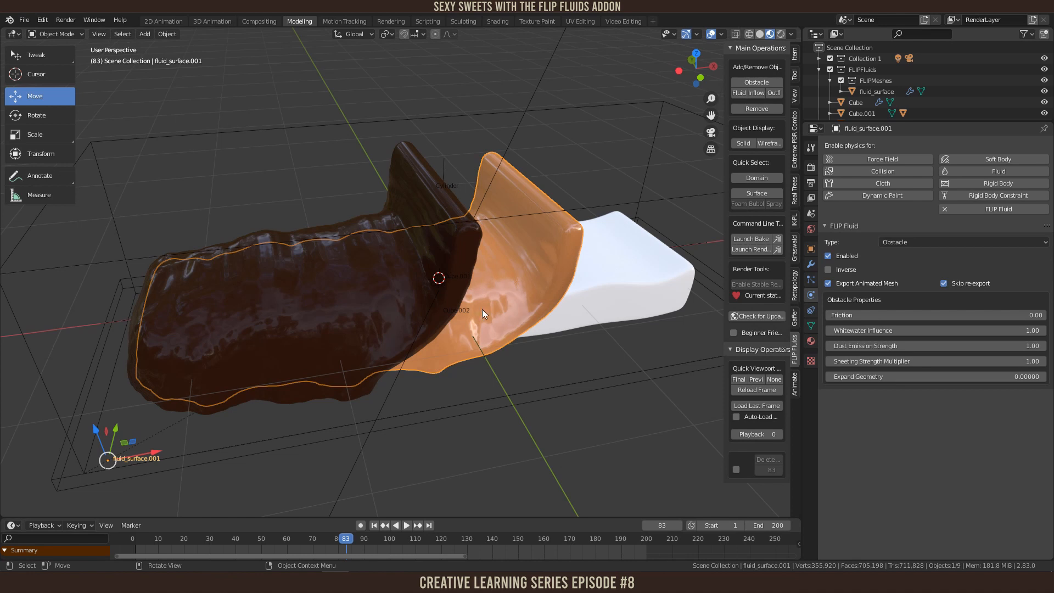
middle_drag(567, 358, 491, 255)
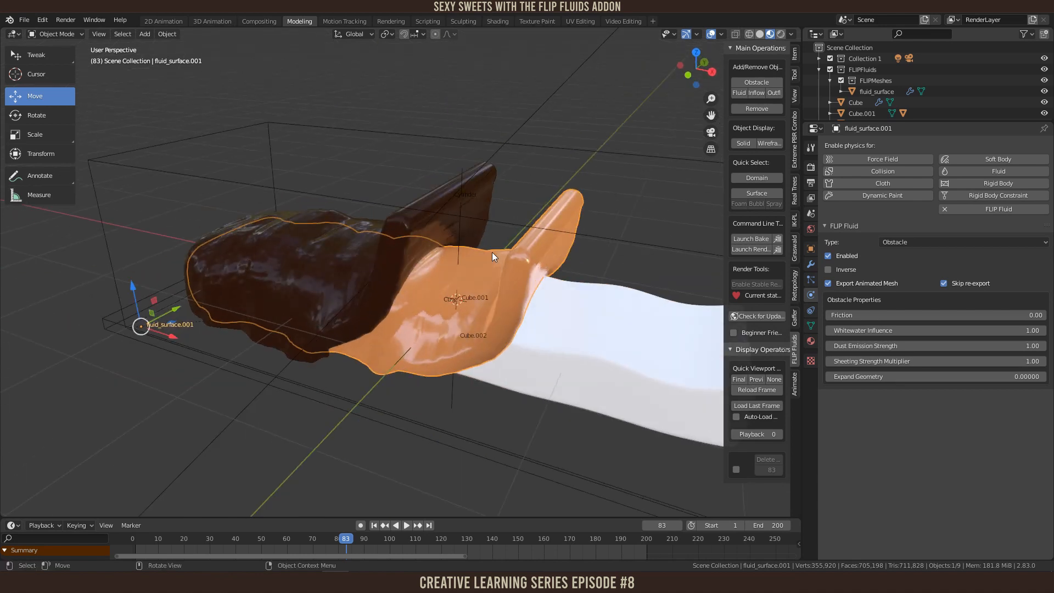
middle_drag(535, 406, 540, 316)
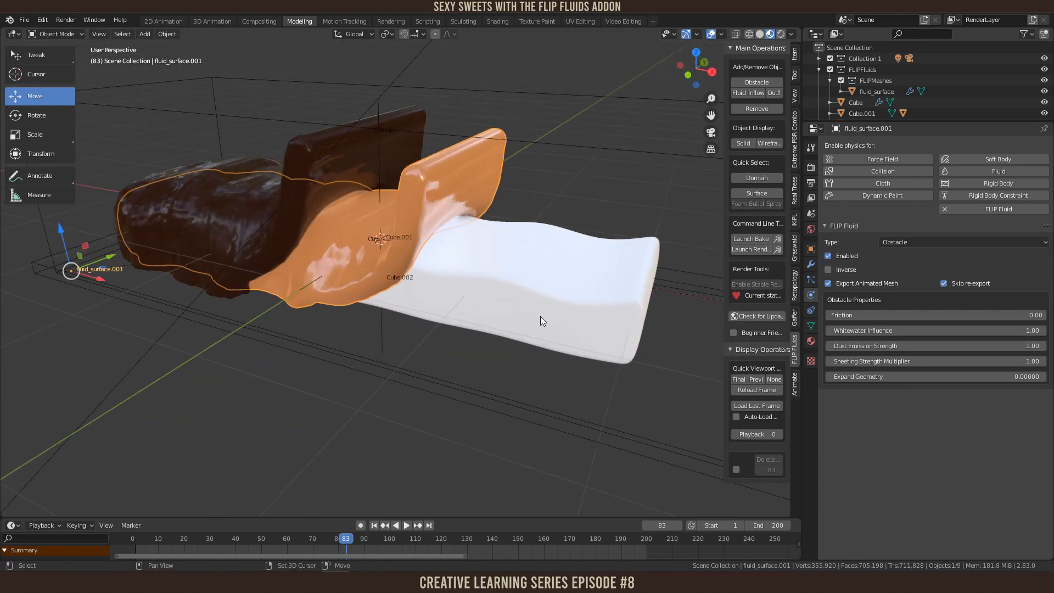
click(518, 267)
middle_drag(556, 209, 429, 164)
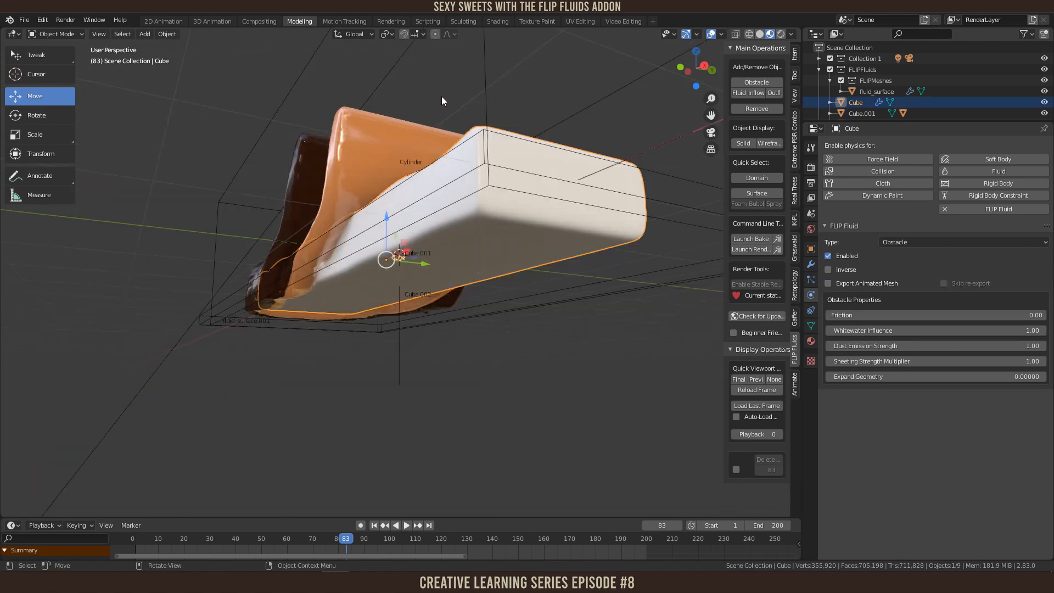
middle_drag(424, 117, 594, 245)
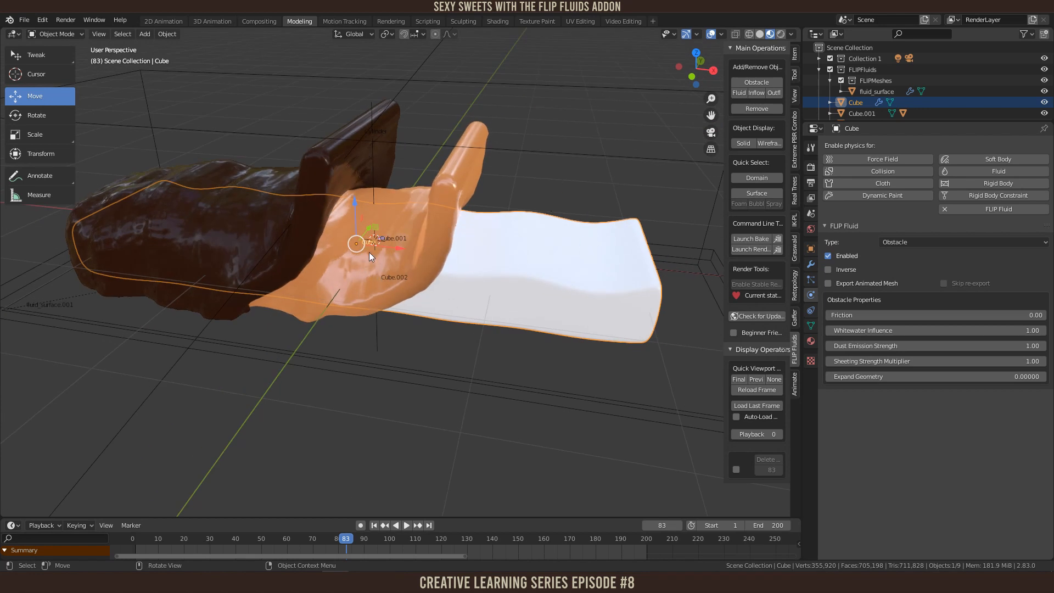
middle_drag(520, 193, 544, 182)
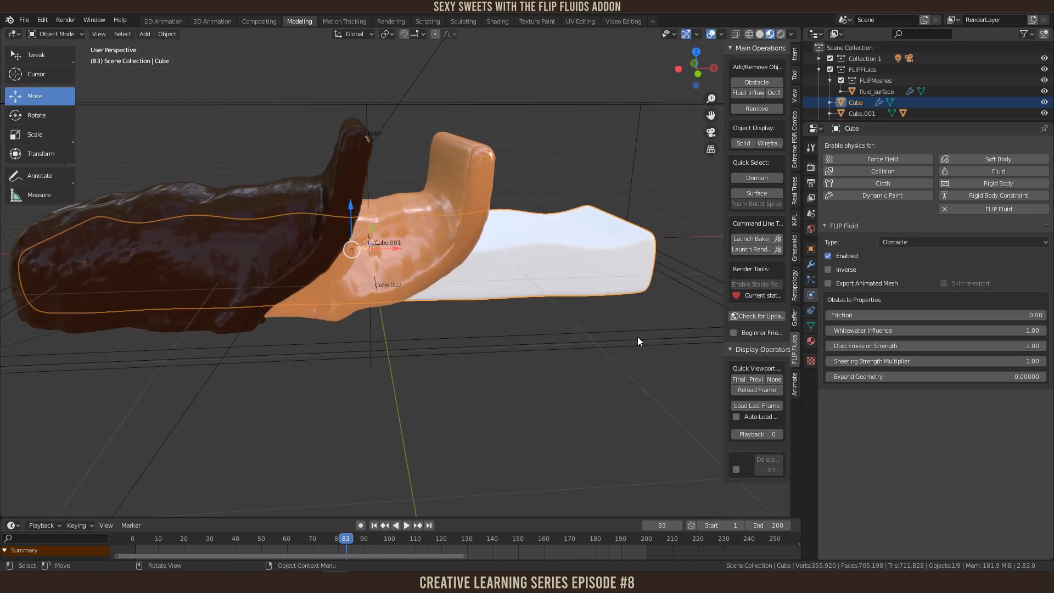
Step: Check the domain's bake progress and play the animation from frame 83 to 131, watching the chocolate flow over the caramel
scroll(485, 144, down, 2)
click(486, 144)
middle_drag(531, 382, 545, 376)
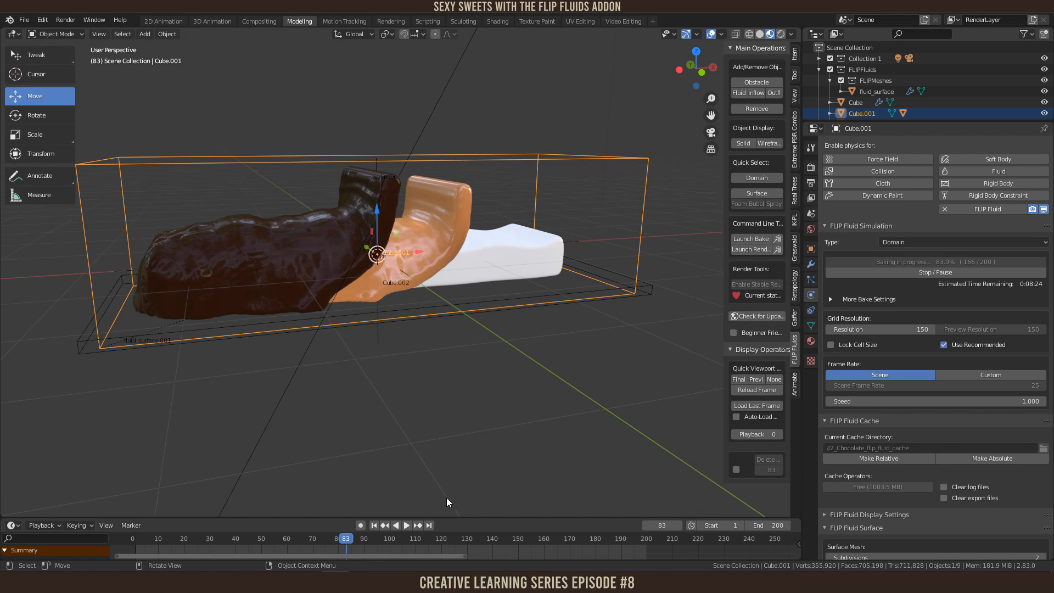
key(space)
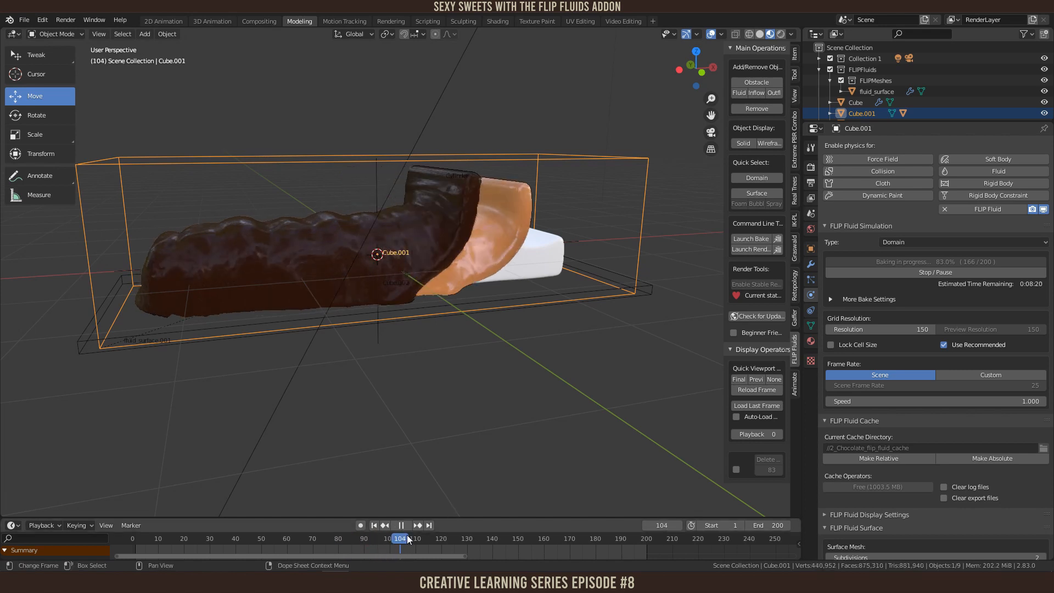
click(431, 242)
key(space)
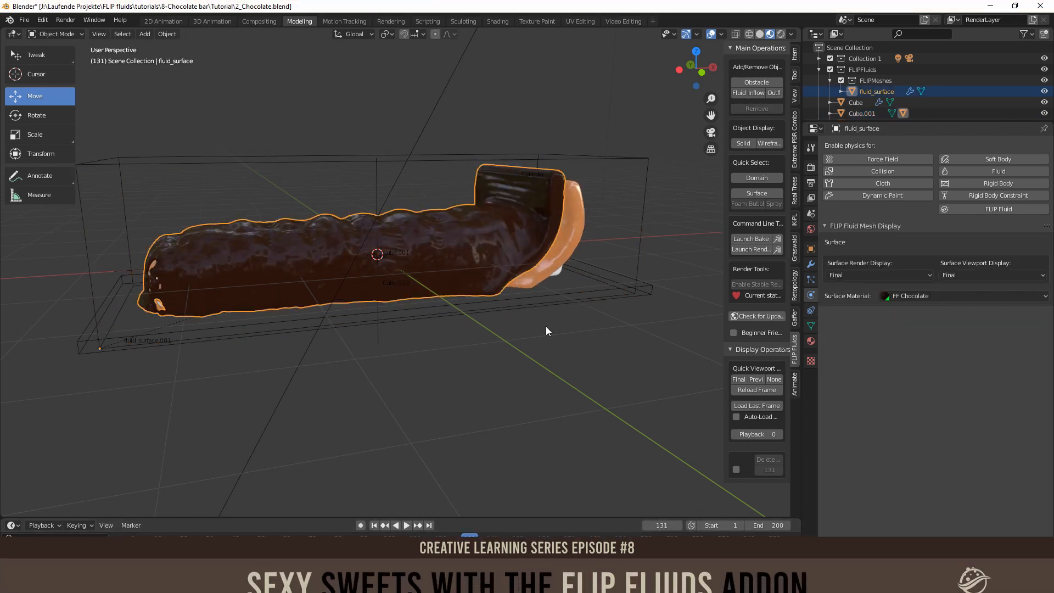
Step: Examine the chocolate surface at frame 131 from both ends of the bar, close up and from a distance
scroll(477, 299, down, 1)
middle_drag(538, 318, 436, 248)
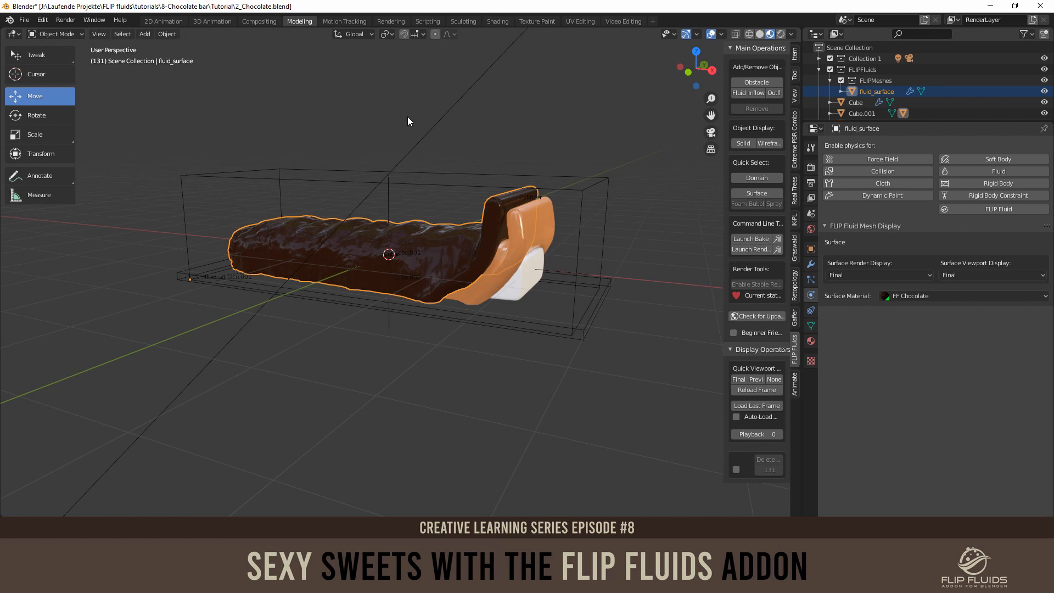
scroll(423, 210, up, 3)
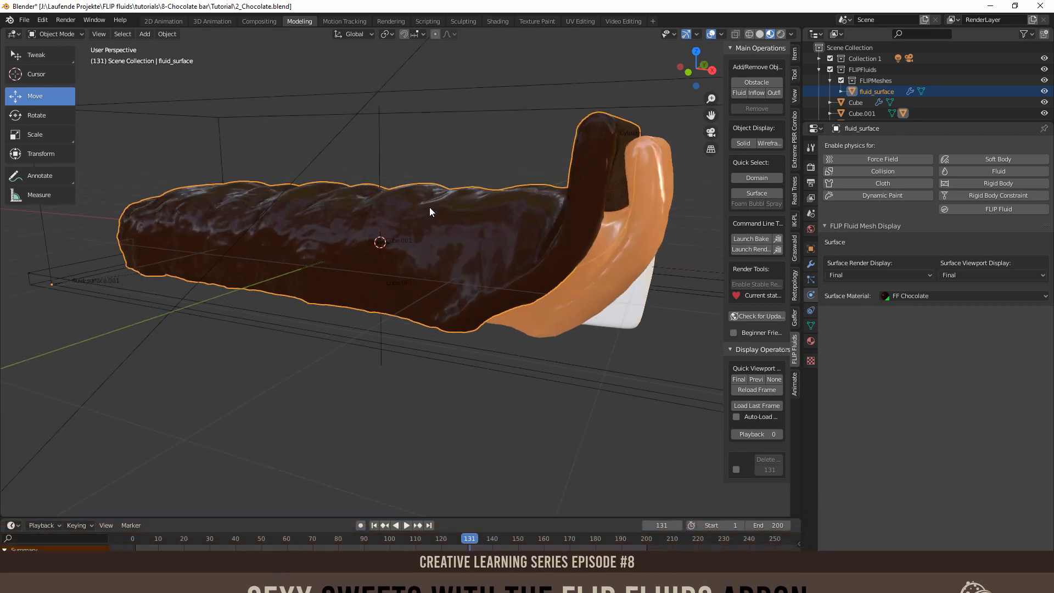
scroll(429, 212, down, 3)
middle_drag(378, 315, 347, 260)
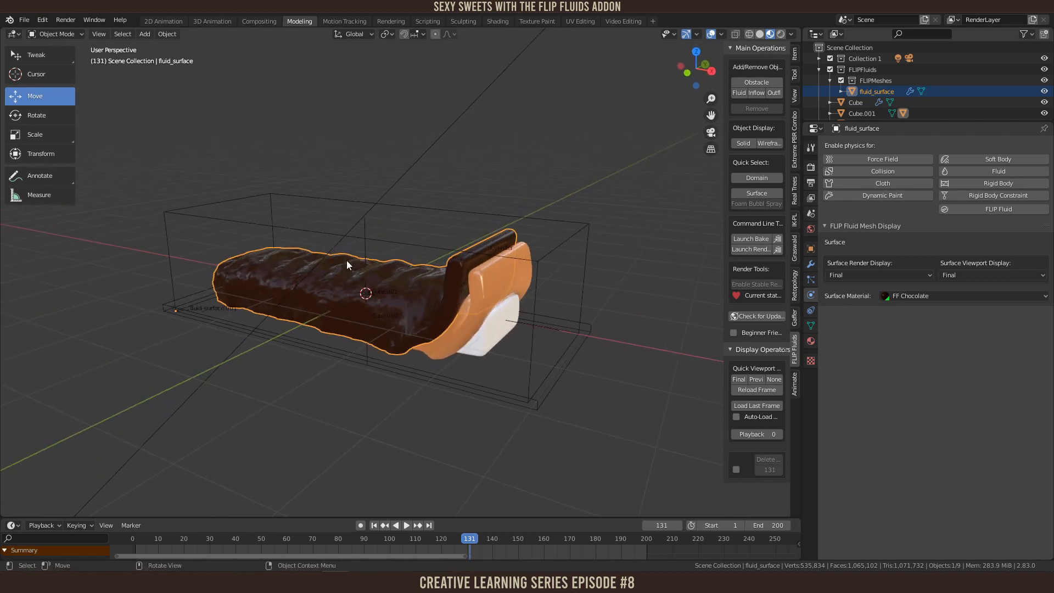
scroll(363, 351, up, 3)
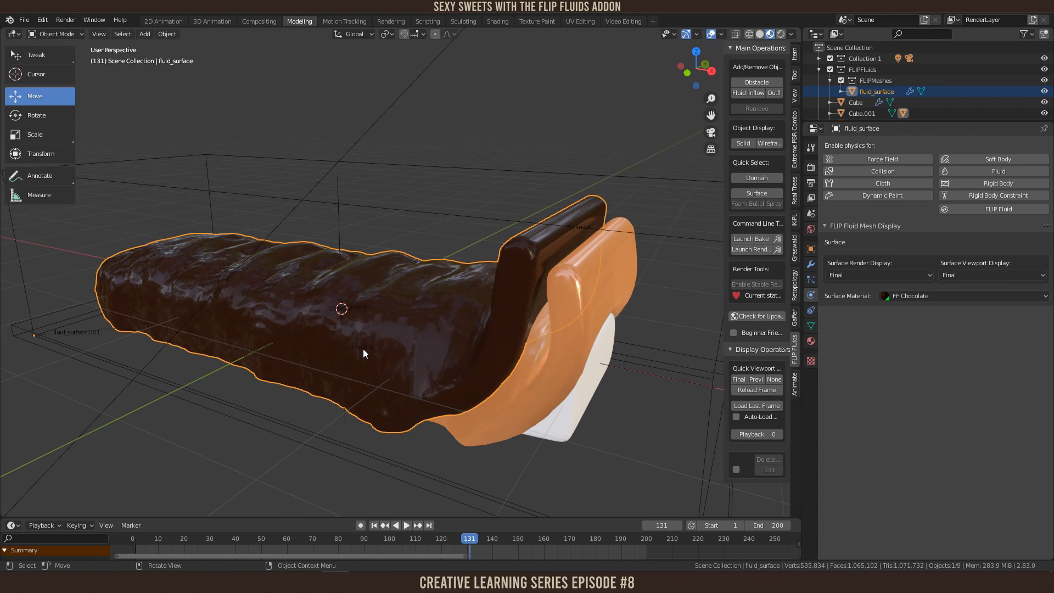
middle_drag(450, 225, 476, 228)
middle_drag(527, 219, 552, 318)
scroll(542, 320, up, 2)
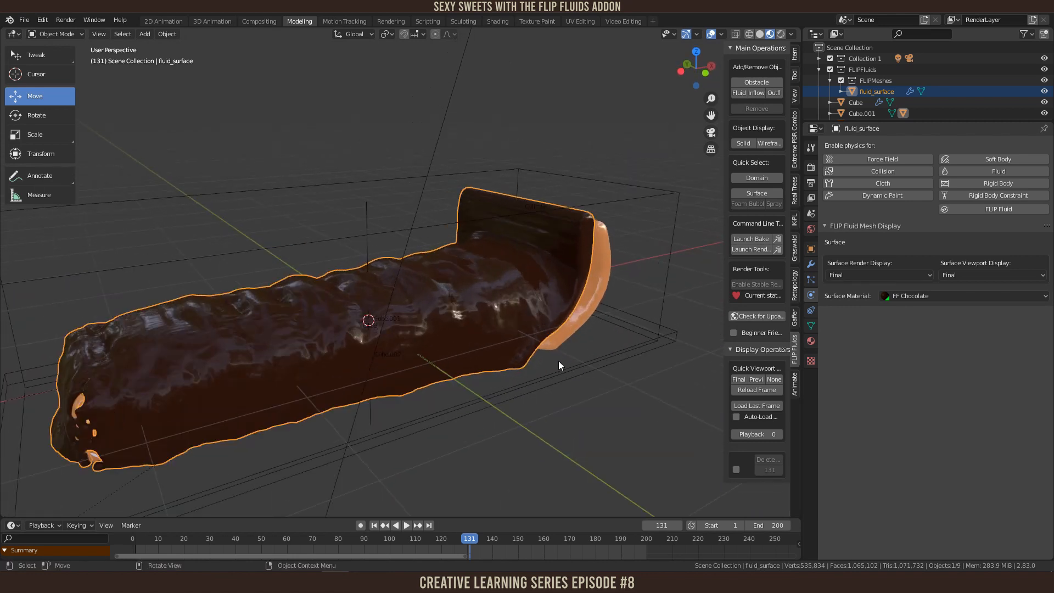
shift+middle_drag(440, 279, 465, 280)
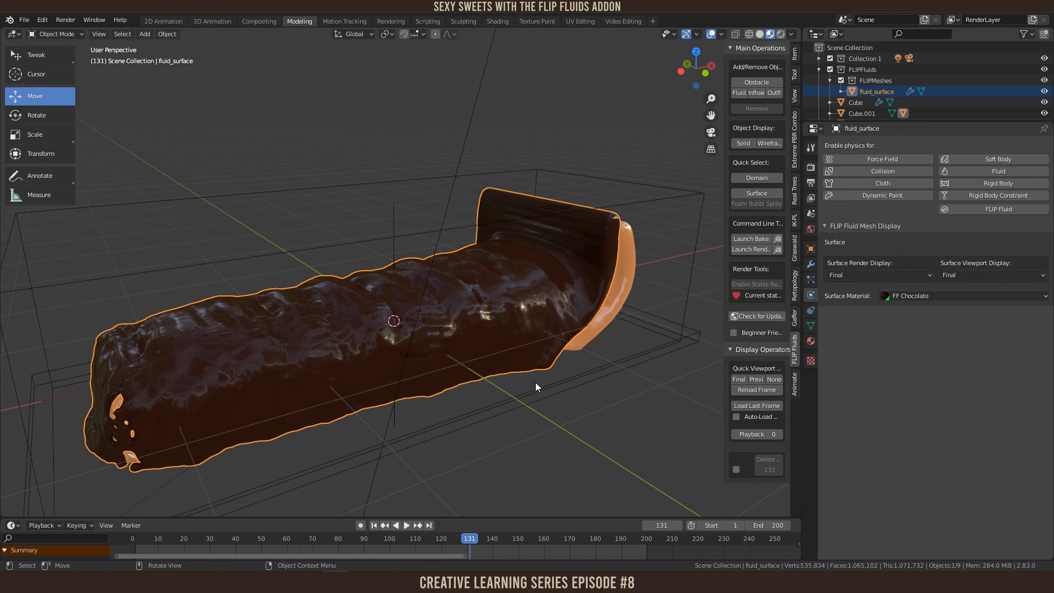
middle_drag(621, 421, 534, 420)
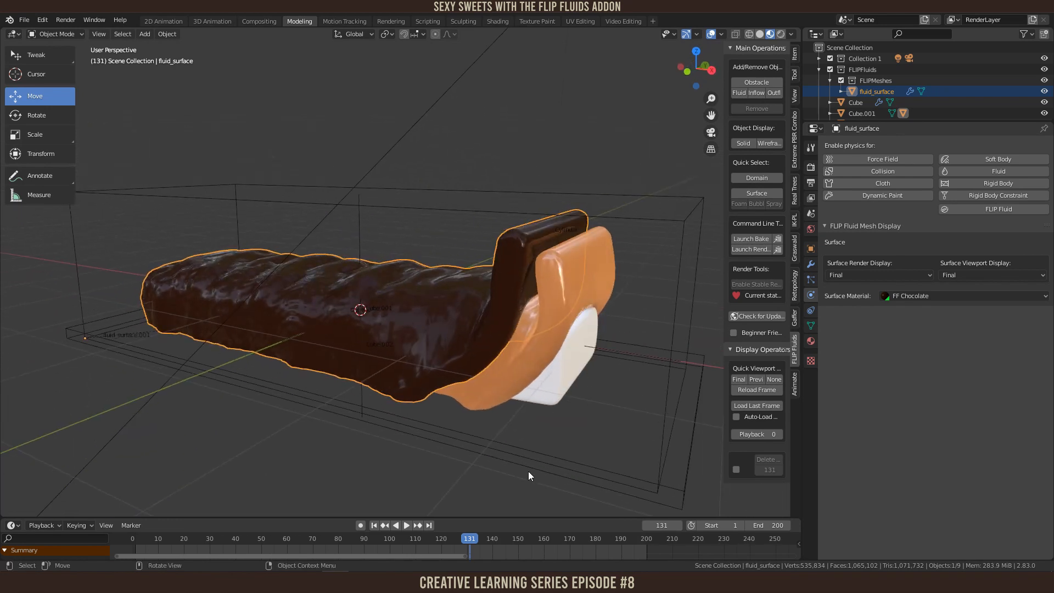
scroll(543, 465, down, 3)
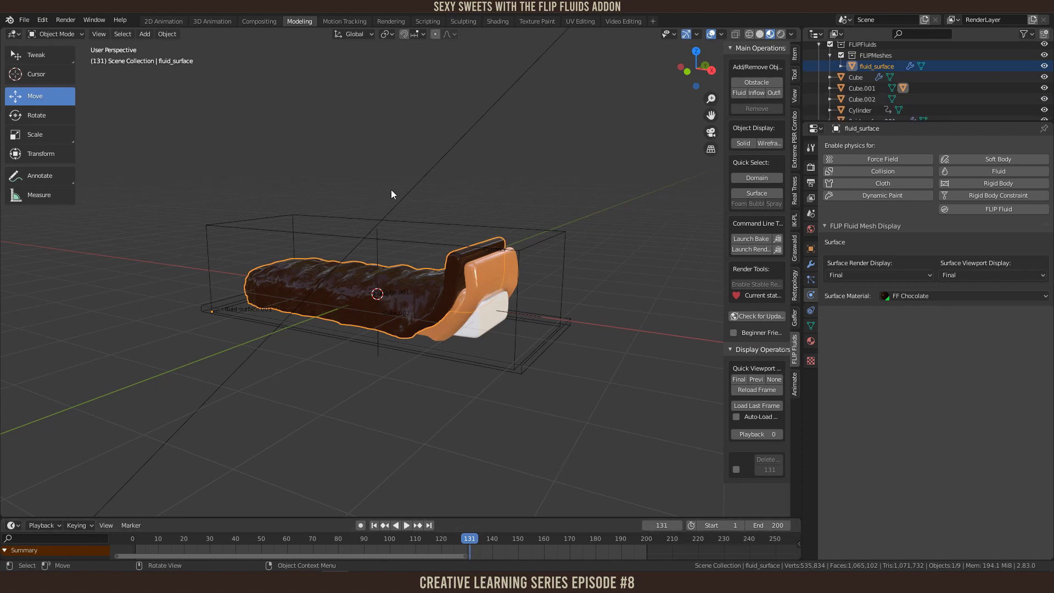
mouse_move(391, 194)
middle_down()
mouse_move(483, 193)
mouse_move(397, 190)
middle_up()
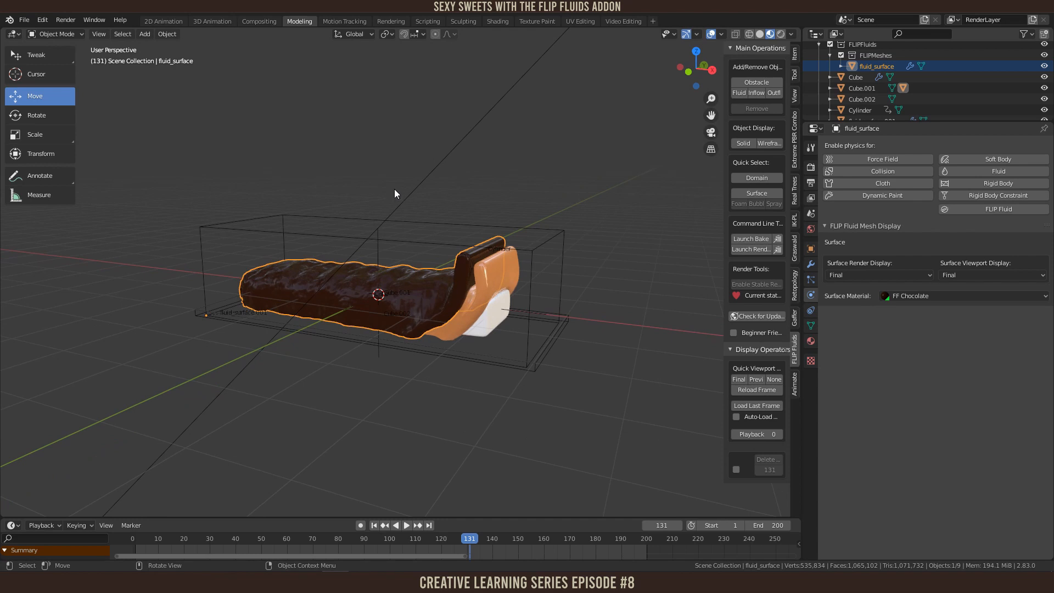
middle_drag(393, 192, 434, 184)
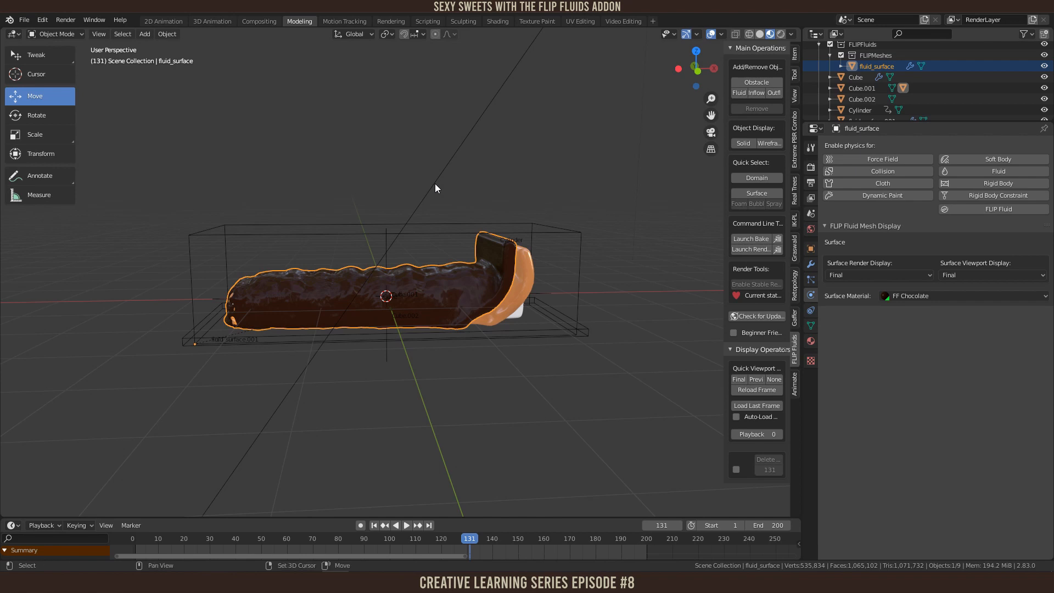
Step: Return to frame 1 and save the project as a new file named 3_Chocolate_Sprinkles.blend
key(shift+Left)
scroll(434, 187, up, 1)
middle_drag(362, 175, 388, 175)
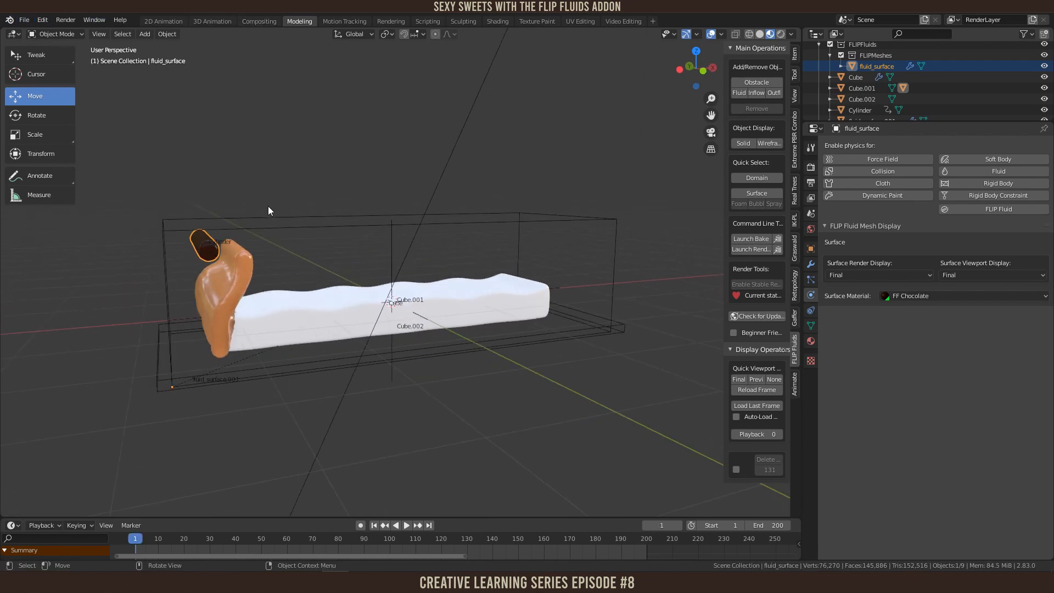
click(25, 21)
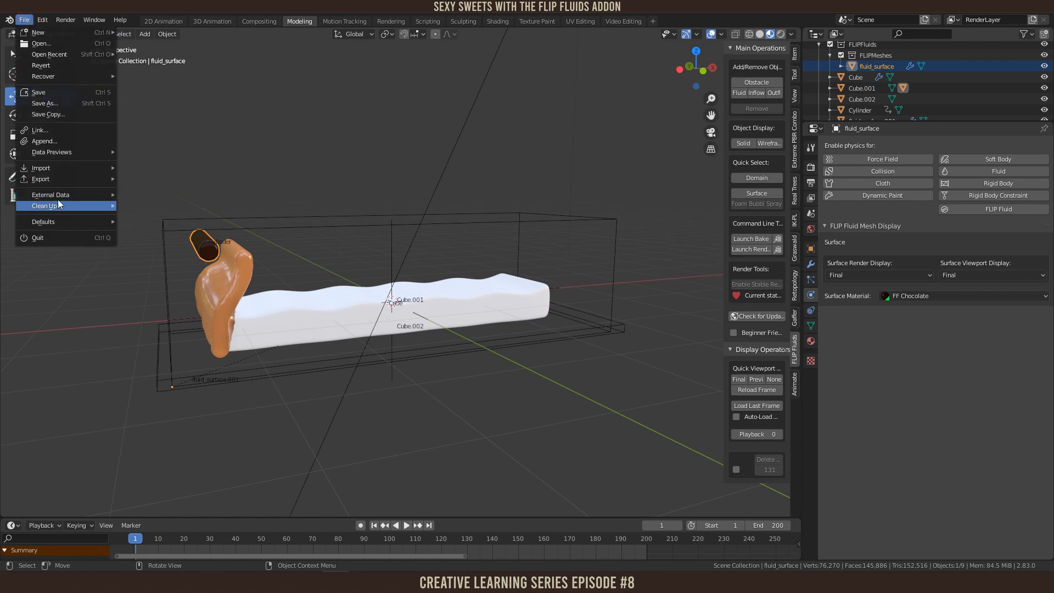
click(65, 104)
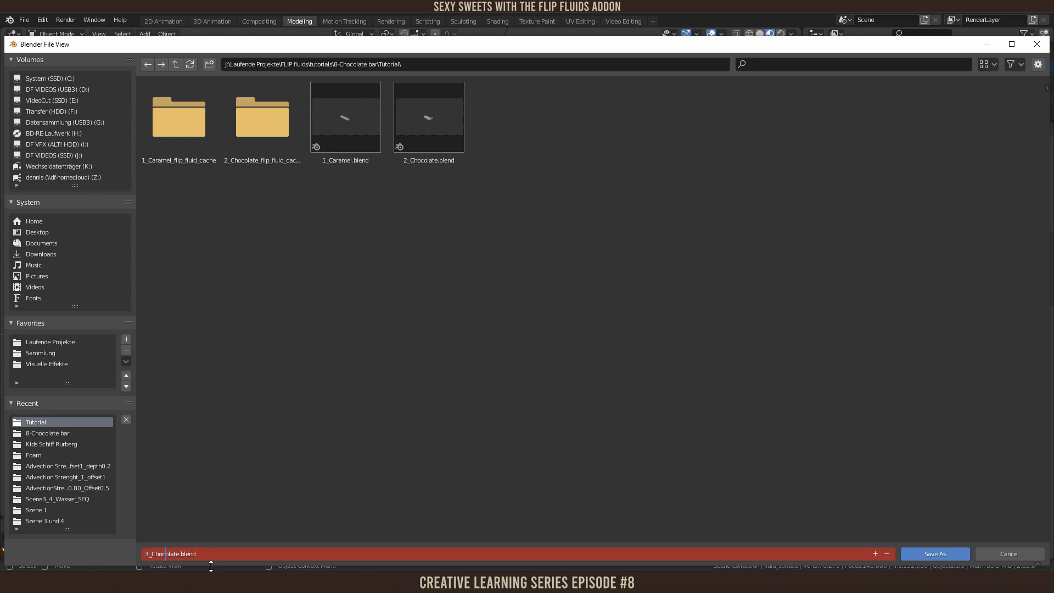
text(_Sprinkles)
click(928, 554)
click(929, 555)
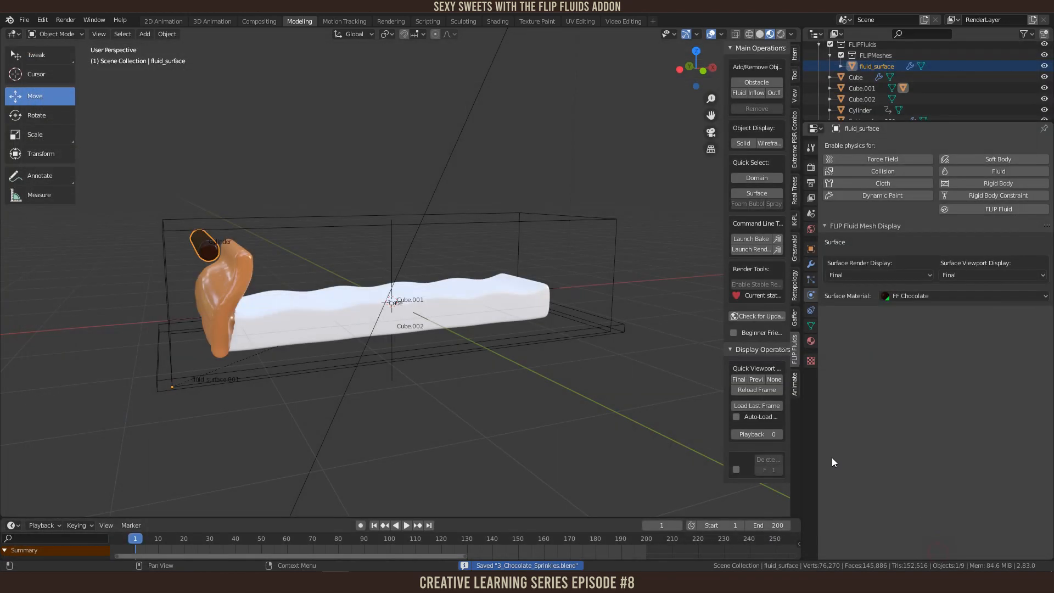
Step: Set the FLIP Fluid domain's cache directory to //3_Chocolate_Sprinkles_flip_fluid_cache and save the file
click(338, 223)
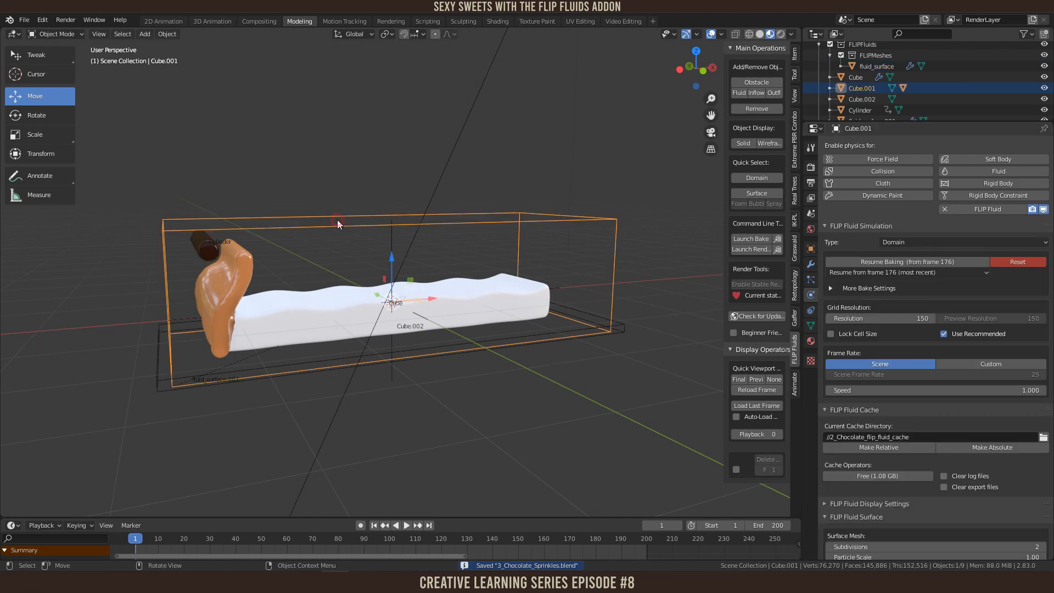
scroll(930, 383, down, 4)
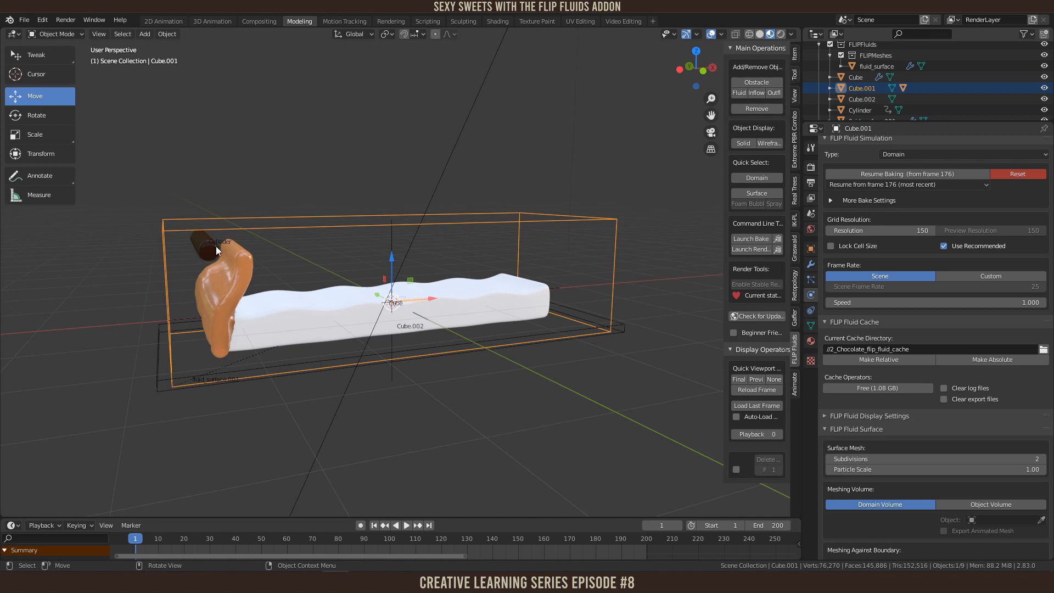
click(833, 349)
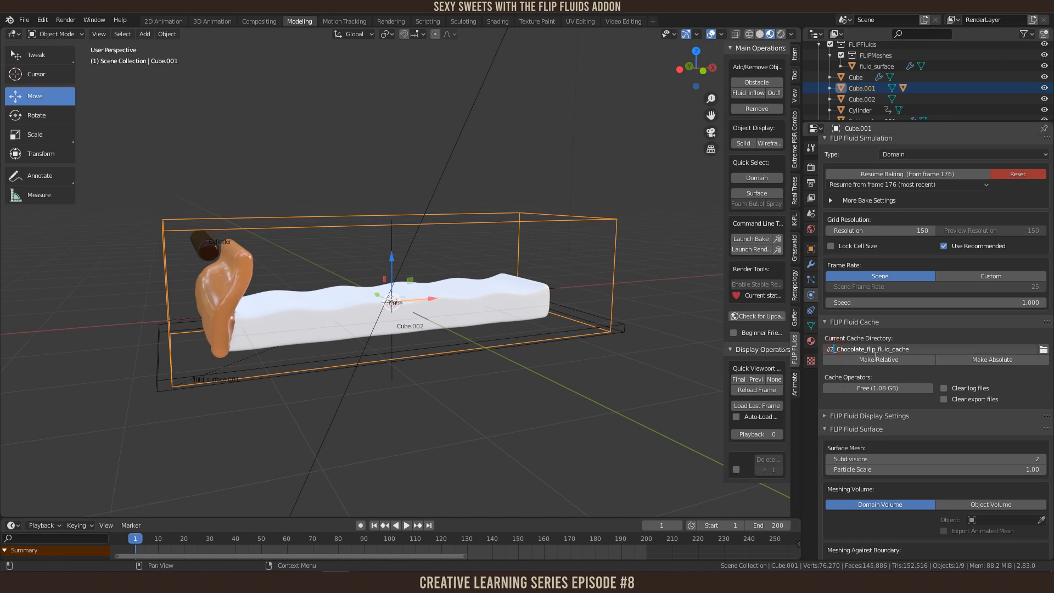
key(BackSpace)
text(3_Chocolate_Sprinkles_)
key(Return)
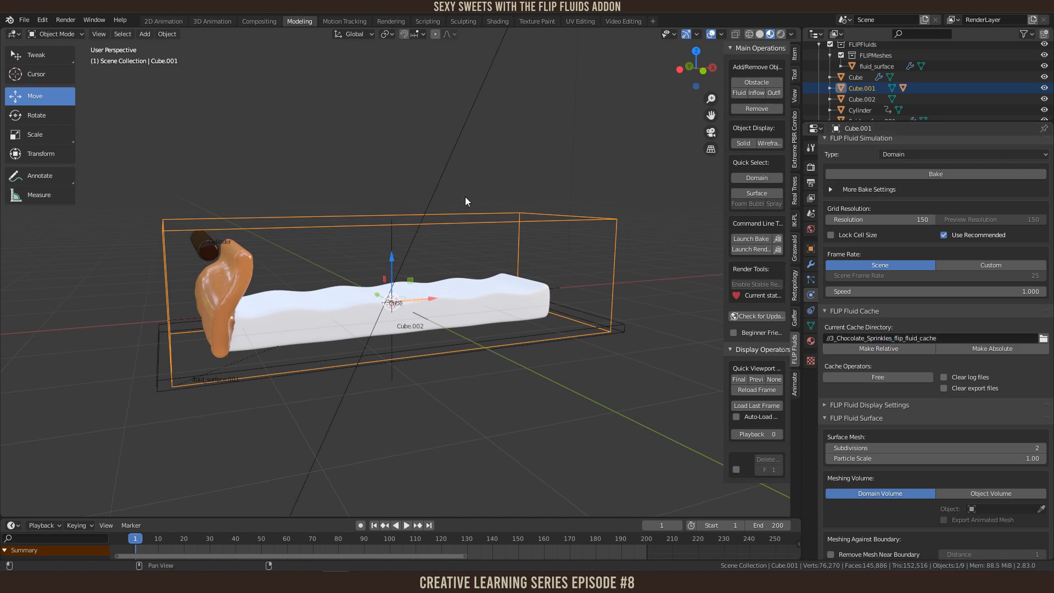
scroll(329, 263, up, 3)
scroll(338, 269, down, 3)
middle_drag(363, 211, 380, 212)
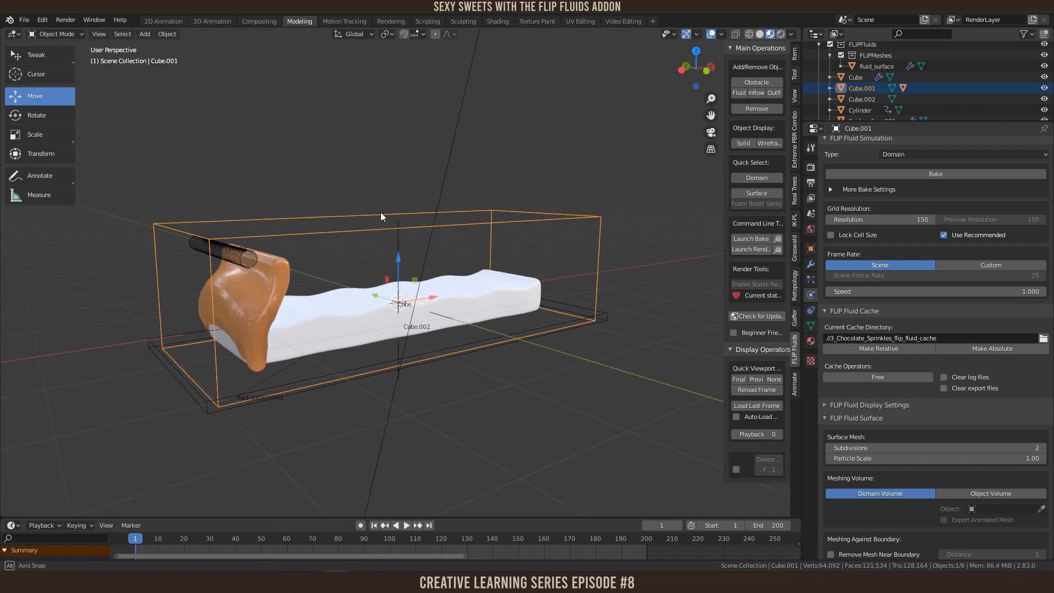
shift+middle_drag(440, 286, 500, 285)
key(ctrl+s)
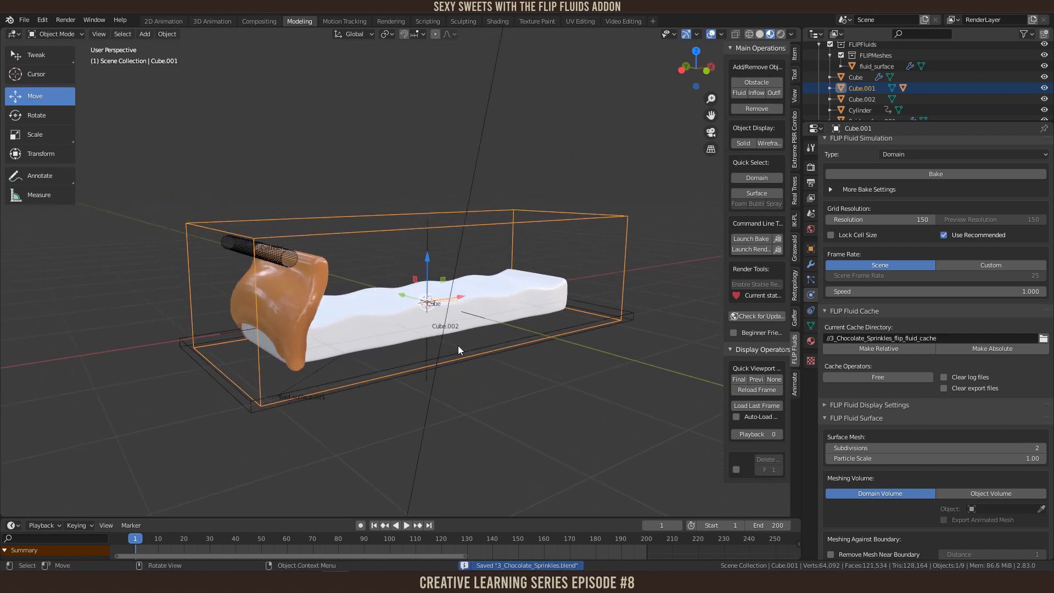
scroll(381, 336, up, 3)
scroll(370, 308, down, 3)
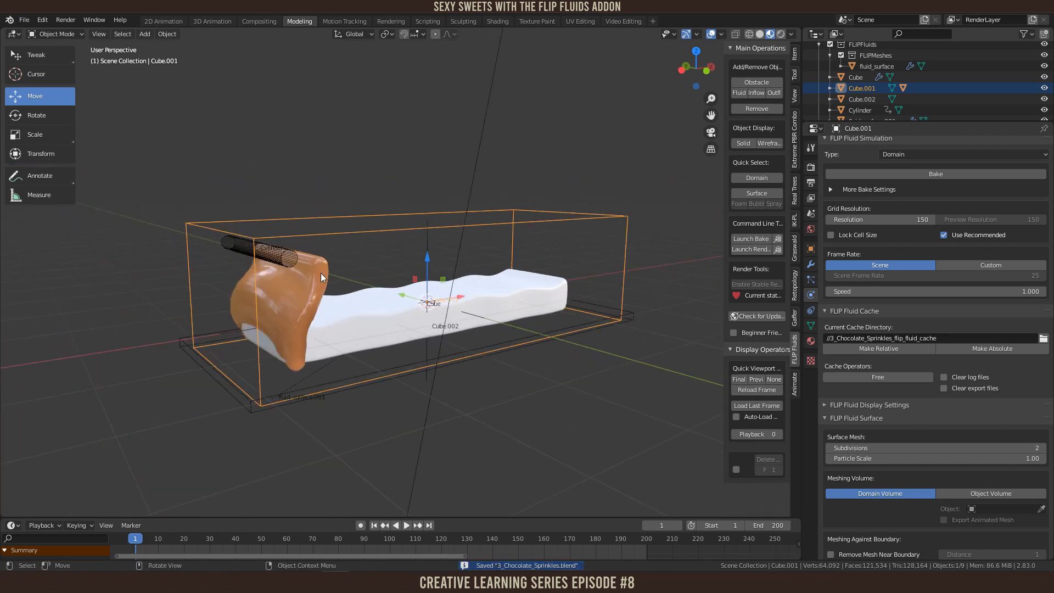
click(275, 252)
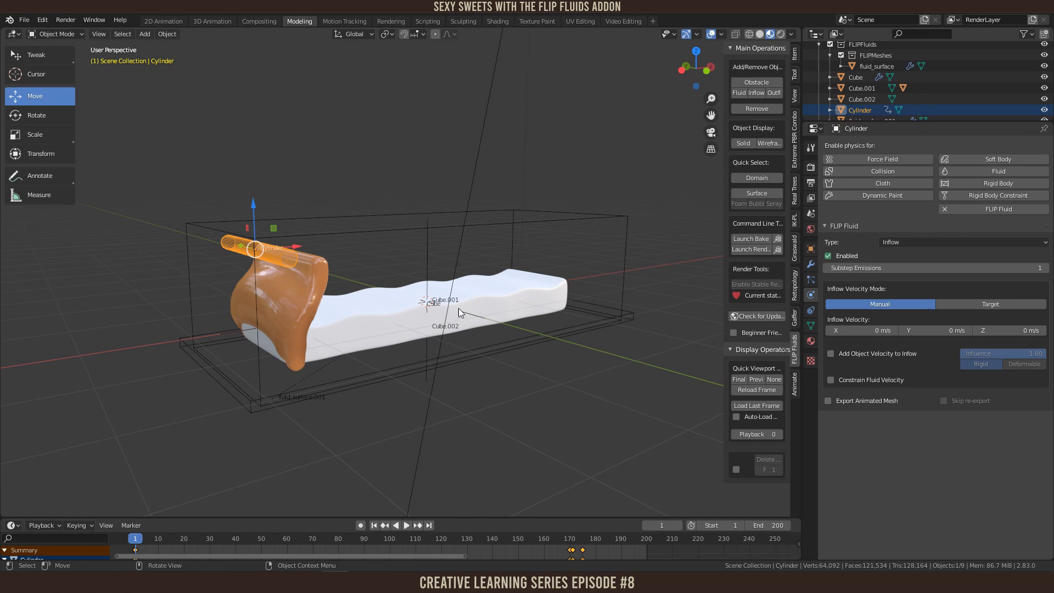
middle_drag(381, 296, 386, 339)
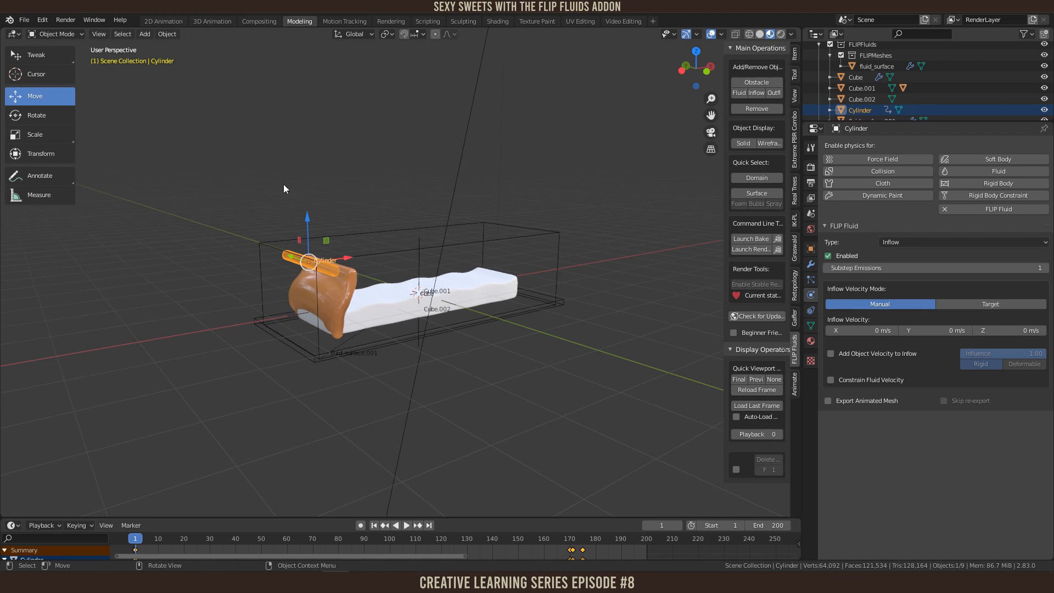
middle_drag(486, 387, 266, 197)
middle_drag(436, 360, 475, 356)
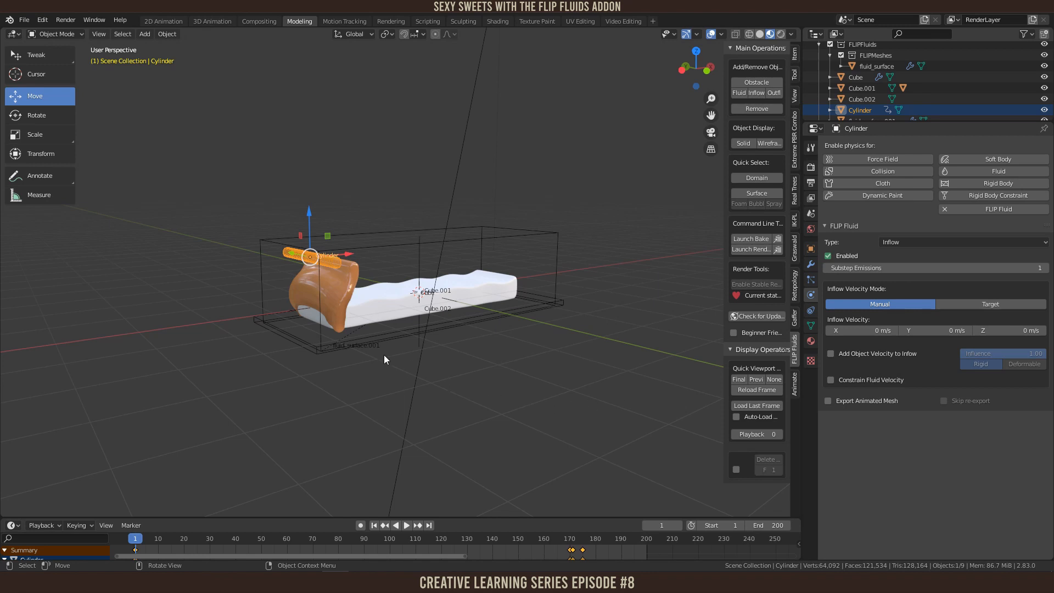
Step: Add a mesh cylinder at the scene origin and rotate it 90° about the Y axis
key(shift+a)
mouse_move(397, 365)
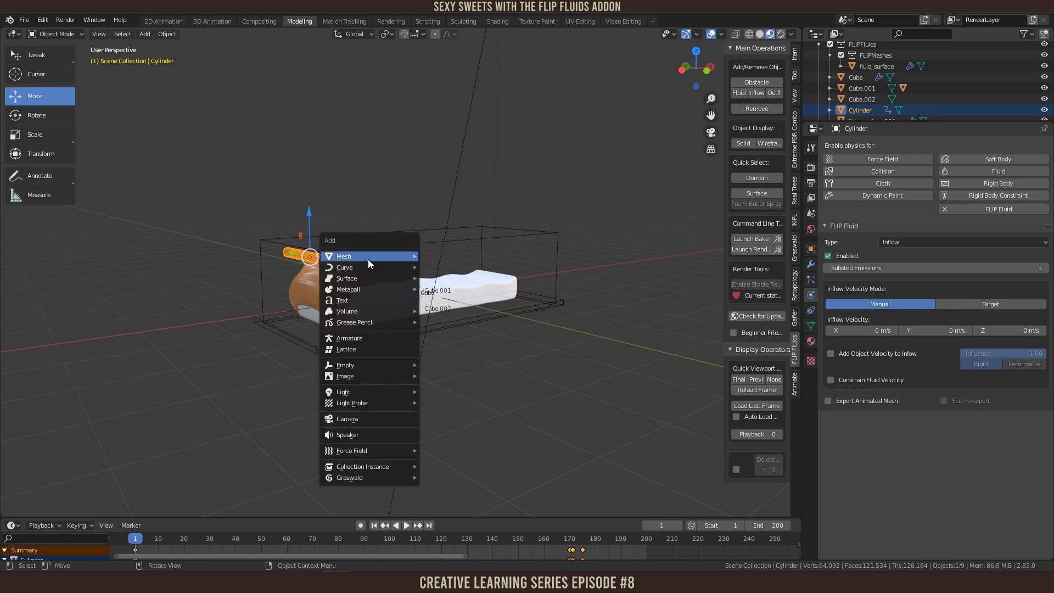
mouse_move(368, 257)
click(461, 312)
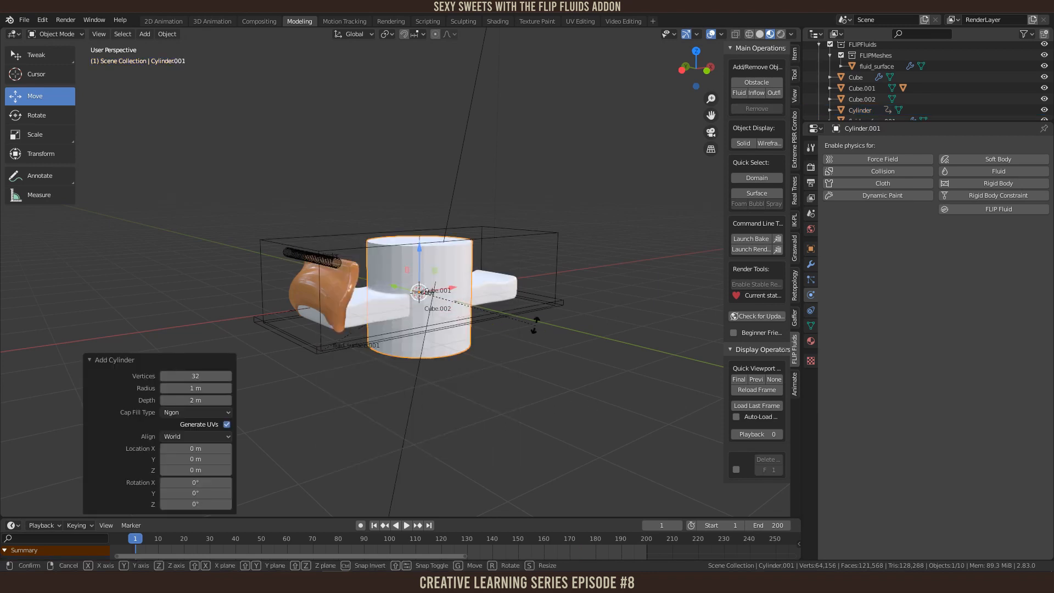
key(r)
key(y)
key(9)
key(0)
key(Return)
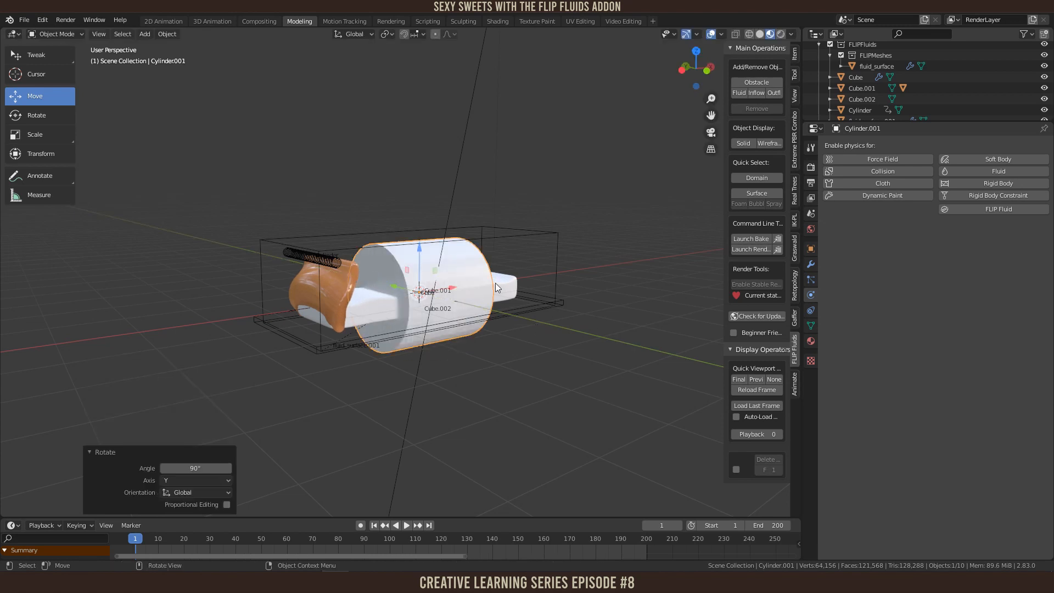
Step: Move the new cylinder along X outside the domain and resize it into a thin rod, stretching it by about 4.32 along X
drag(449, 286, 195, 326)
shift+middle_drag(324, 357, 625, 312)
middle_drag(625, 311, 574, 338)
key(s)
click(481, 293)
key(s)
key(x)
click(523, 321)
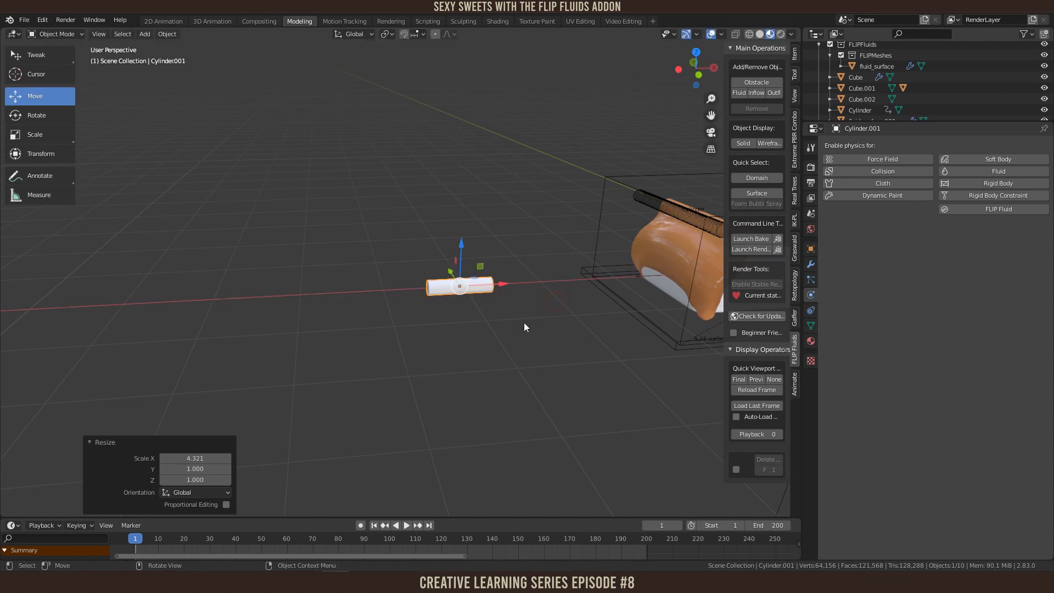
Step: Add a Subdivision Surface modifier to the small cylinder and set its viewport subdivisions to 3
scroll(527, 321, up, 6)
shift+middle_drag(571, 393, 443, 366)
middle_drag(444, 366, 491, 362)
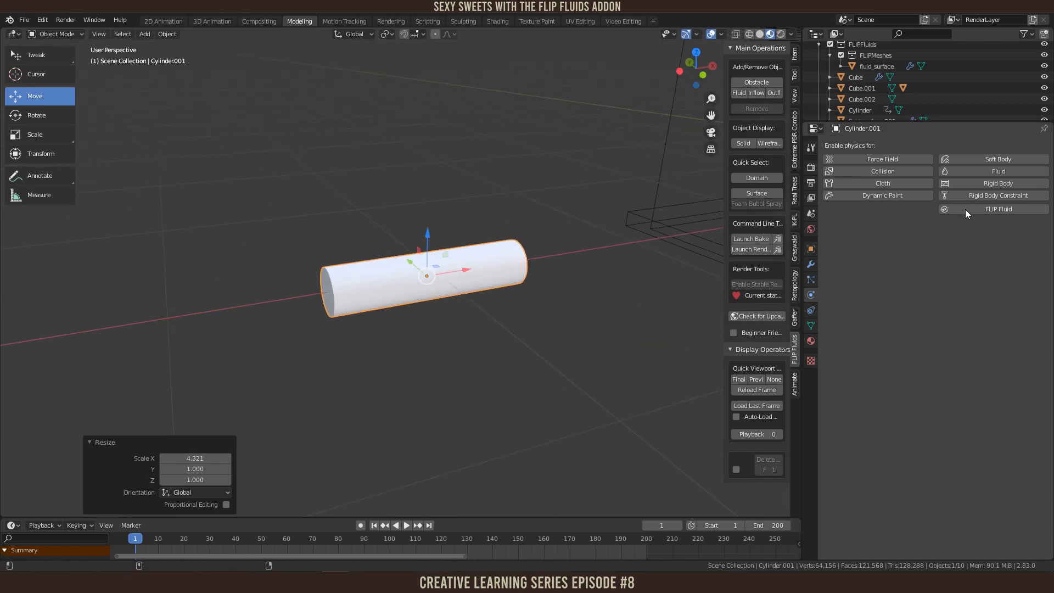
click(811, 264)
click(870, 145)
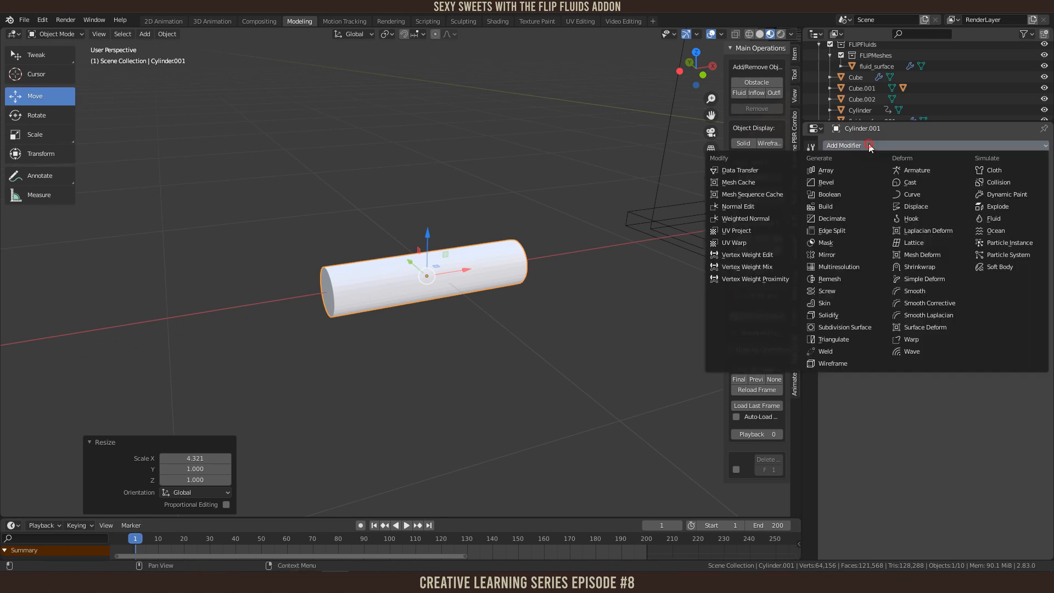
click(860, 329)
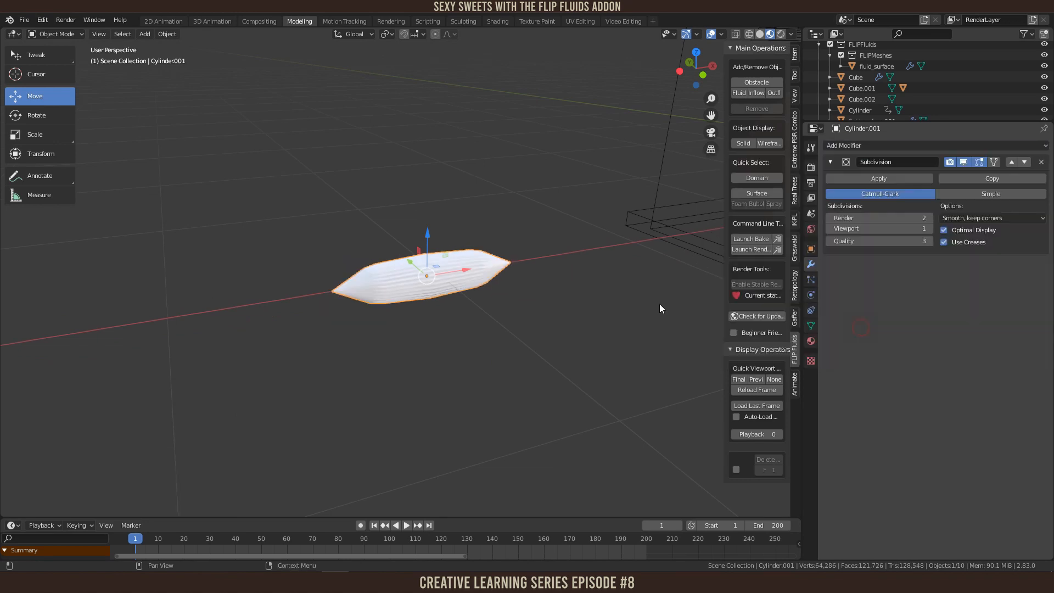
scroll(478, 305, up, 4)
click(929, 228)
click(929, 228)
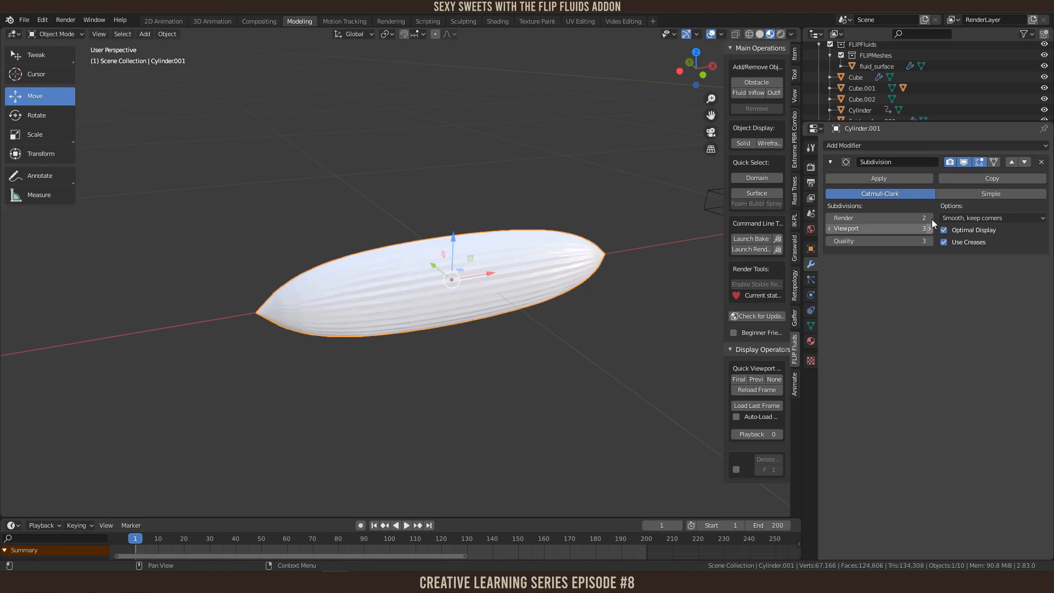
Step: Set the Subdivision modifier's render level to 3 and add a loop cut near each end of the cylinder
click(931, 218)
key(Tab)
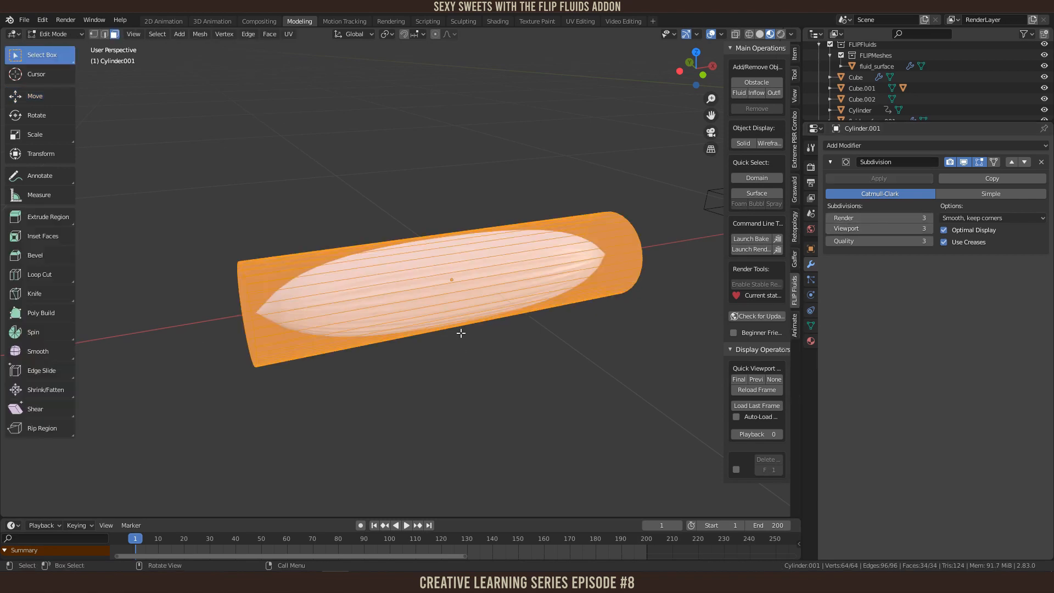
key(ctrl+r)
click(451, 276)
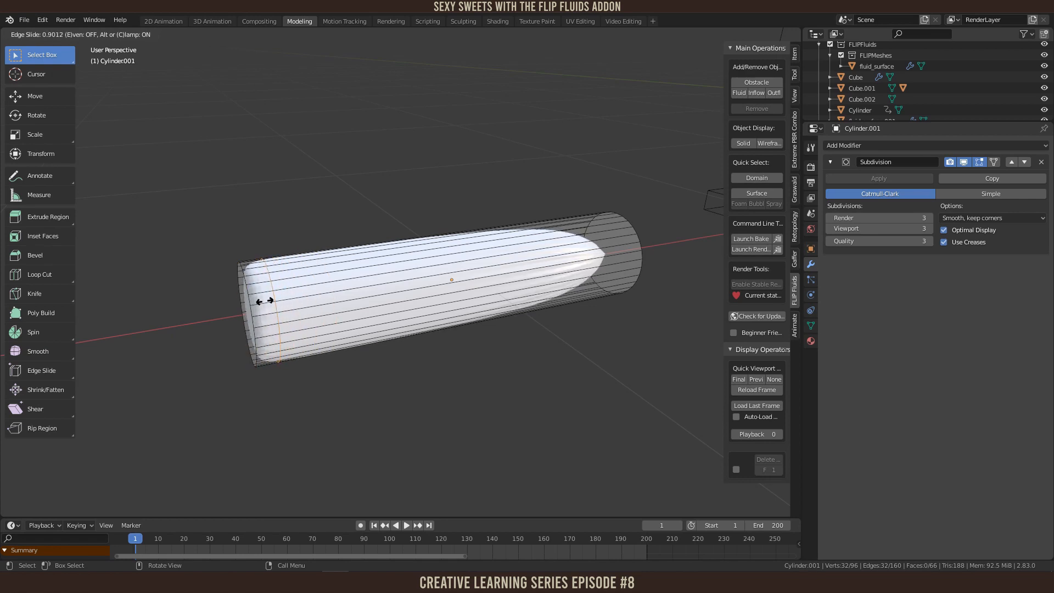
click(280, 302)
key(ctrl+r)
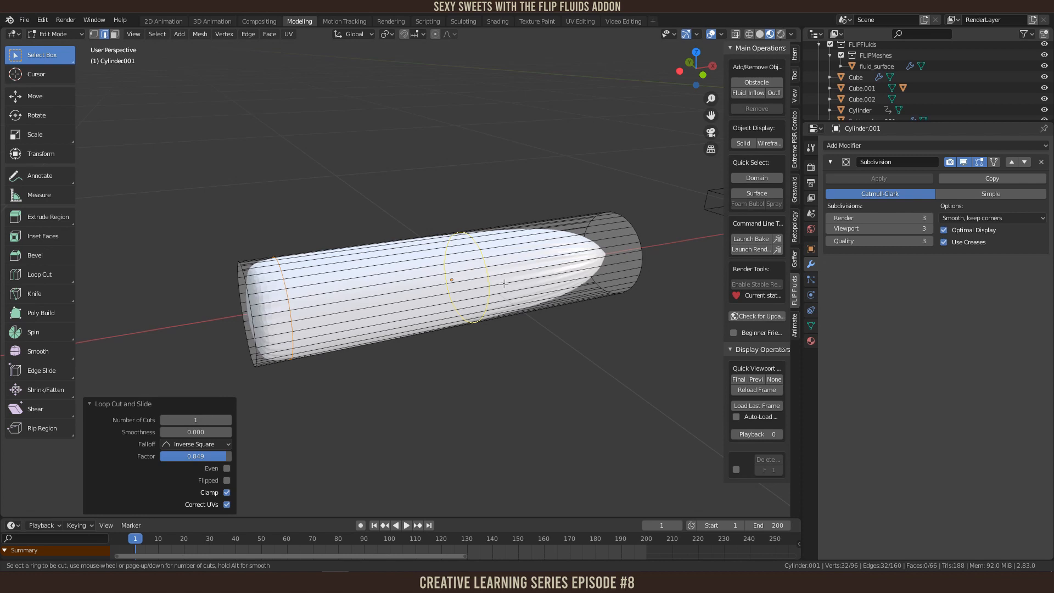
click(479, 280)
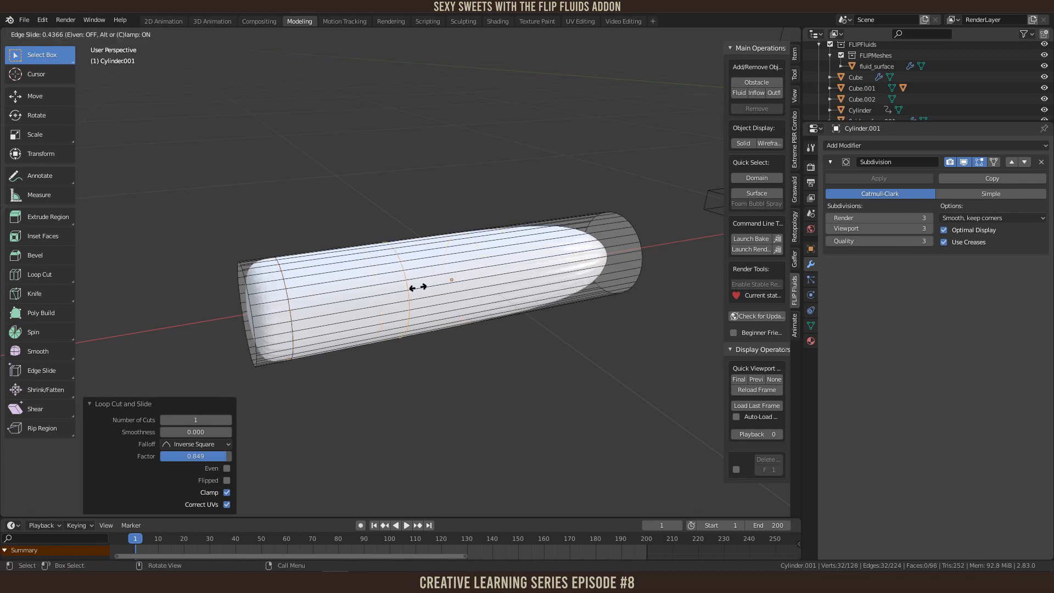
click(624, 269)
key(Tab)
Step: Apply Shade Smooth to the small cylinder and inspect its rounded end cap for ridges
middle_drag(494, 332, 477, 351)
scroll(507, 339, down, 3)
key(F3)
text(smooth)
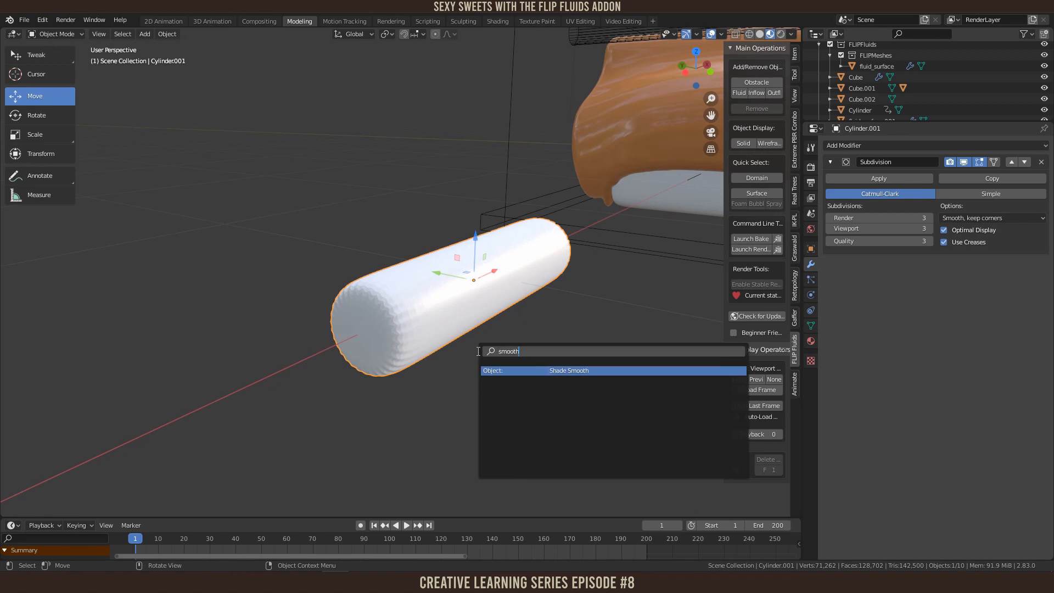
click(579, 371)
middle_drag(517, 364, 479, 320)
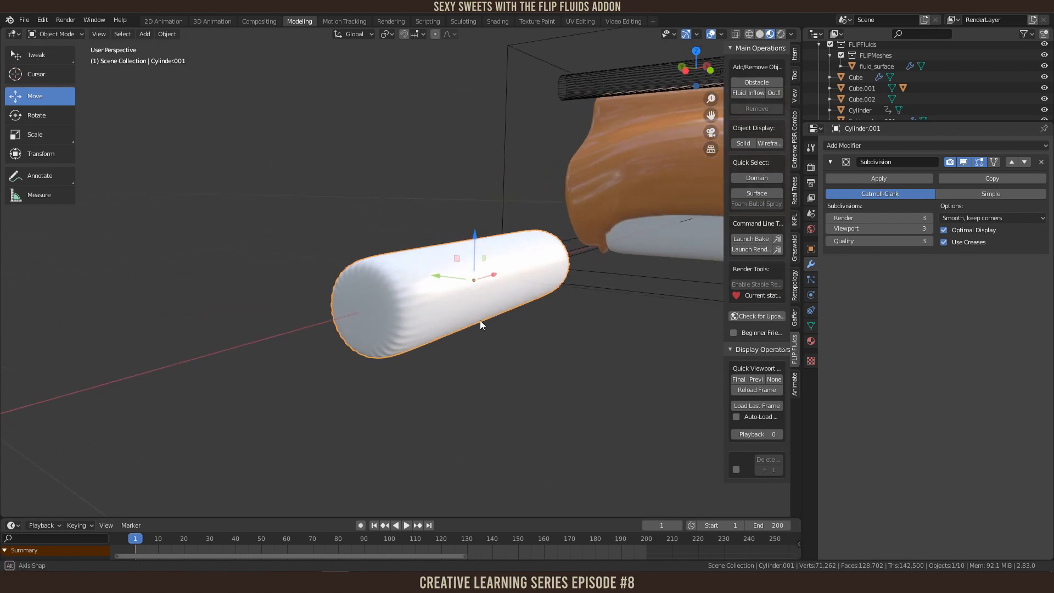
scroll(390, 282, up, 2)
middle_drag(390, 282, 393, 285)
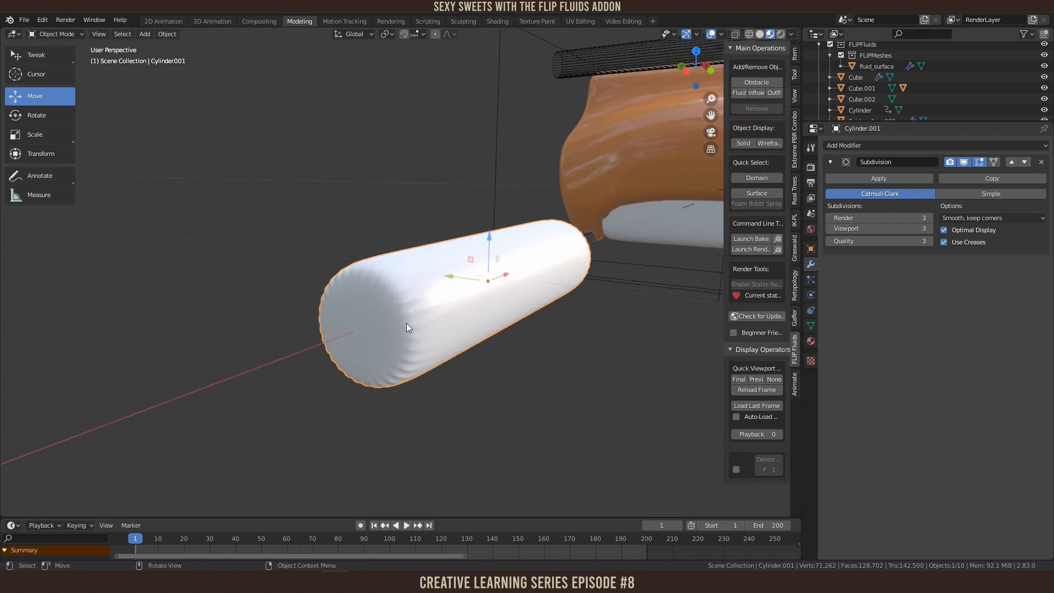
middle_drag(402, 321, 433, 275)
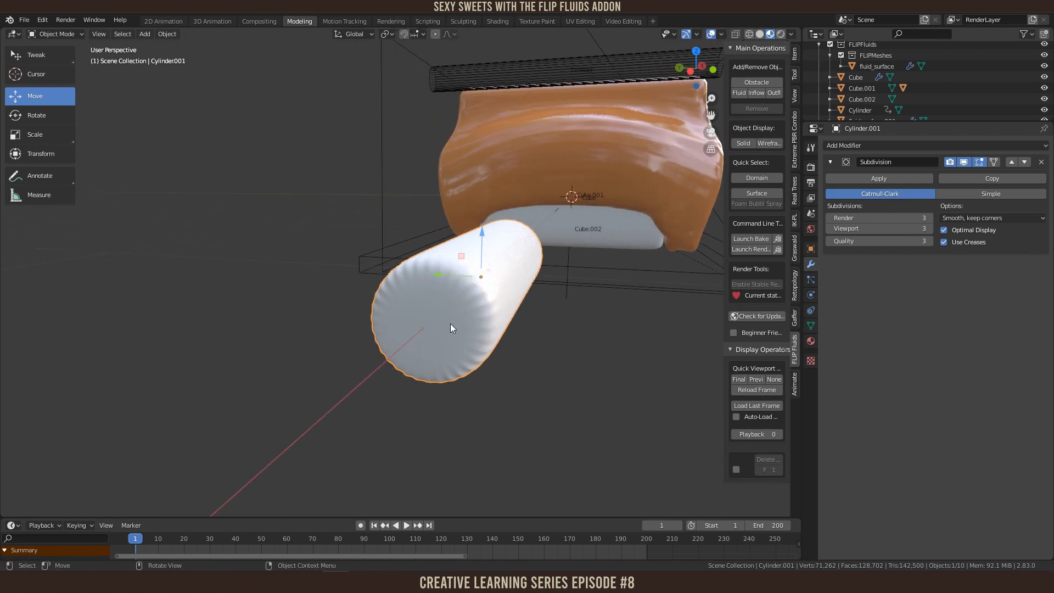
Step: Delete the end cap faces at both ends of the small cylinder
key(Tab)
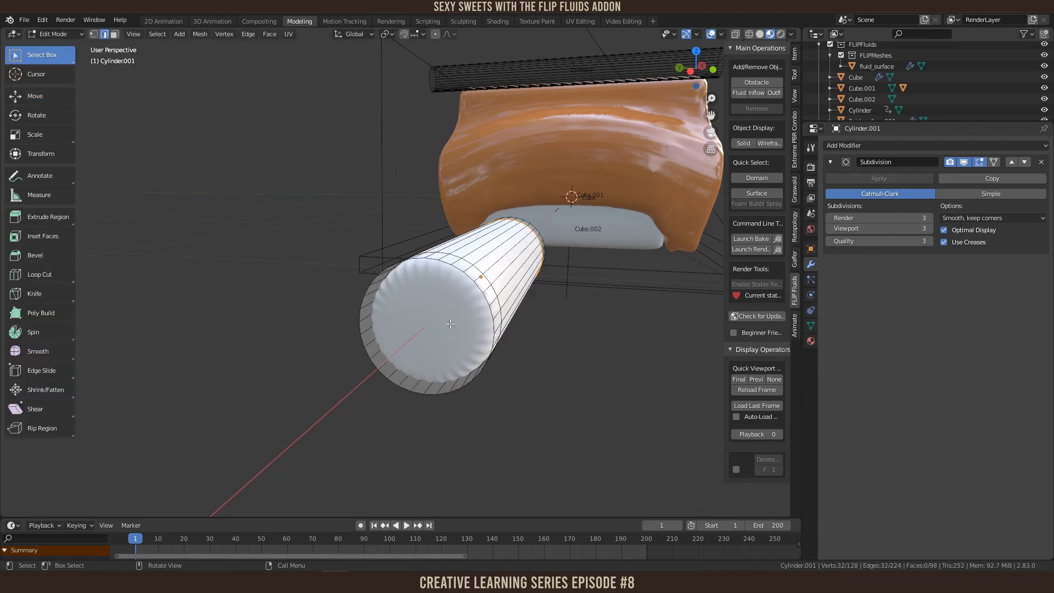
click(114, 35)
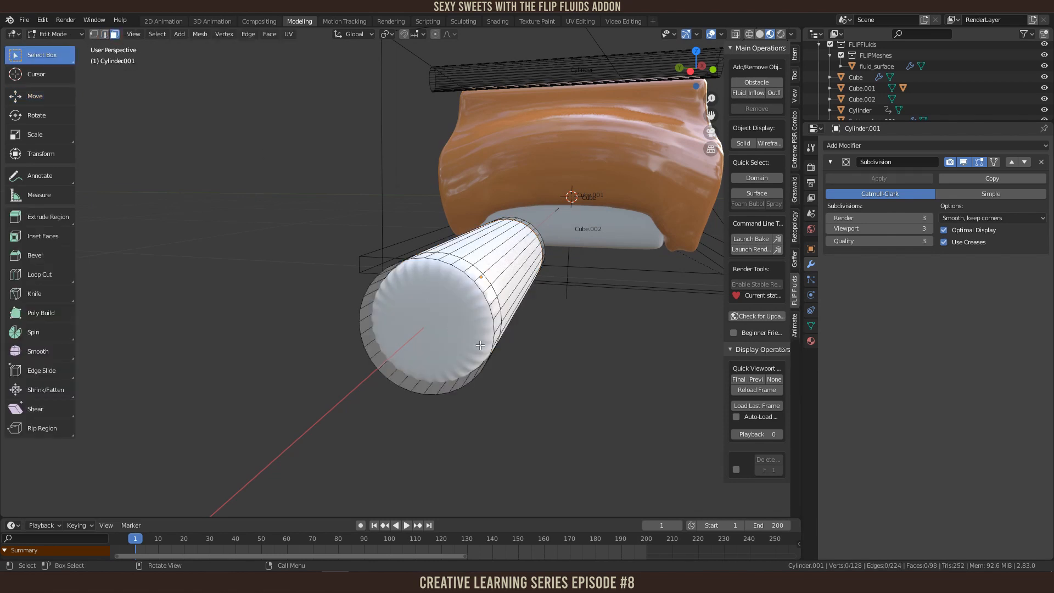
click(434, 327)
key(x)
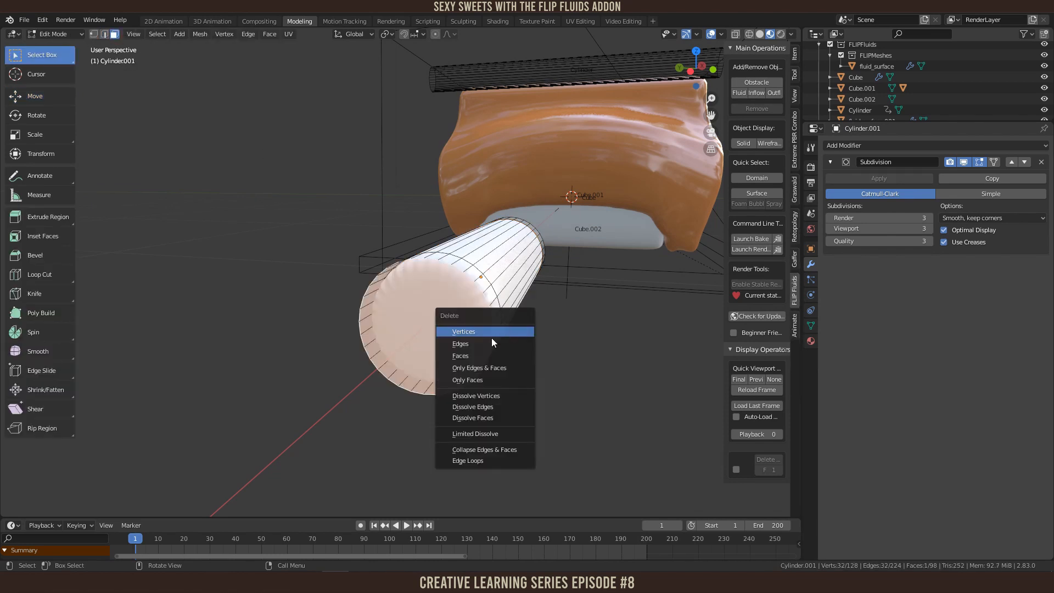
click(493, 355)
middle_drag(630, 348, 459, 344)
click(459, 344)
key(x)
click(525, 361)
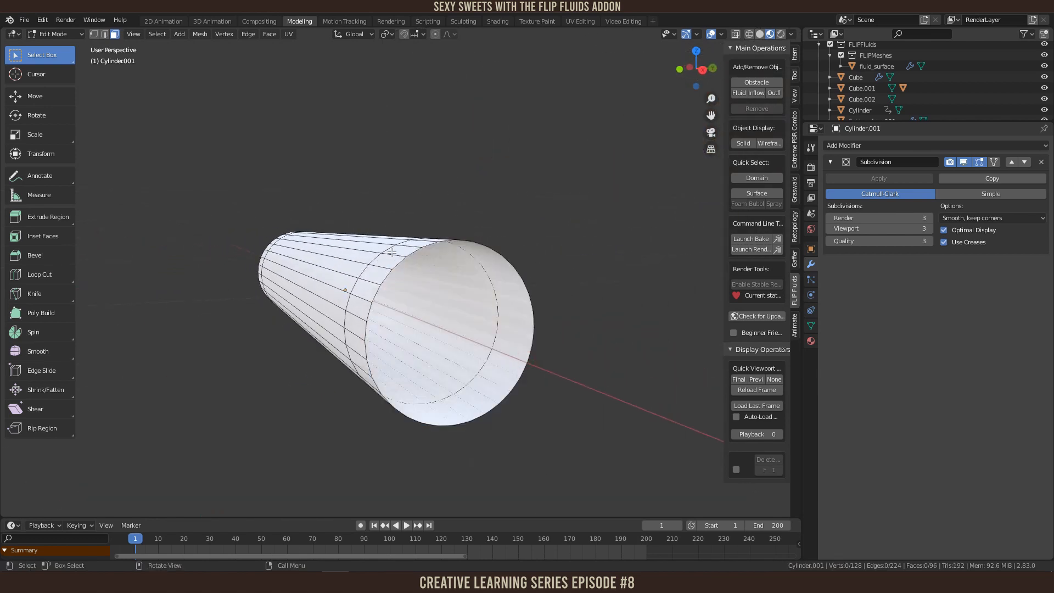
Step: Close the cylinder end facing the candy bar by extruding its rim inward at about 0.079 scale and shrinking the hole to its centre
click(104, 33)
click(385, 281)
alt+click(384, 280)
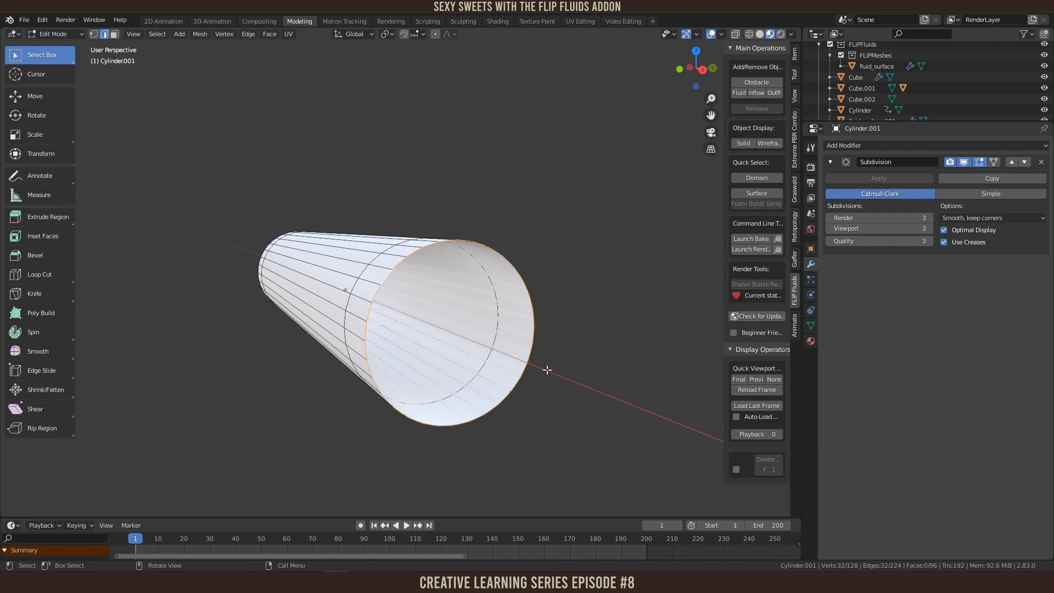
key(e)
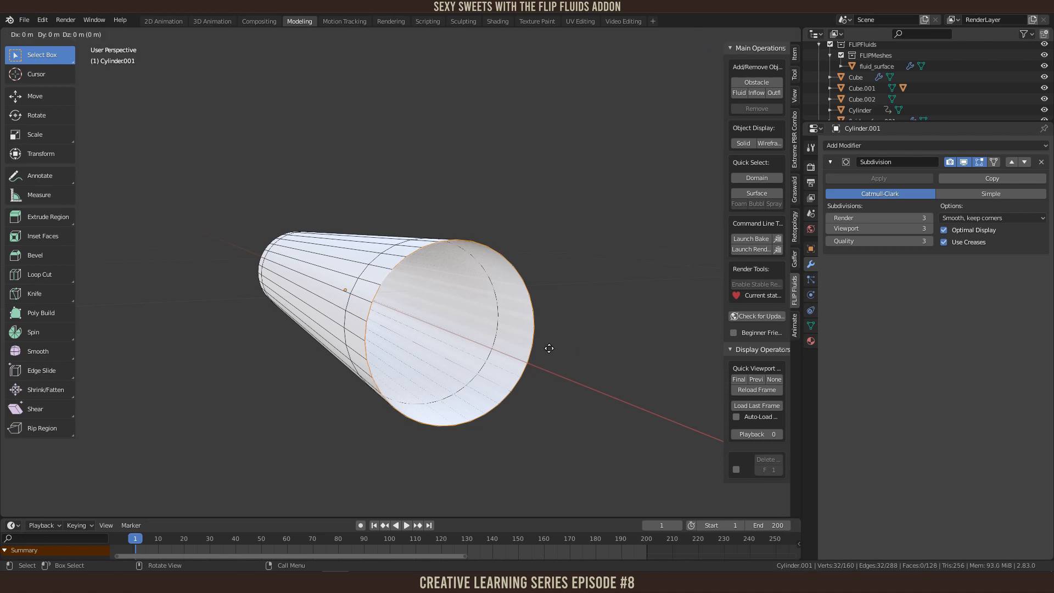
key(s)
click(468, 333)
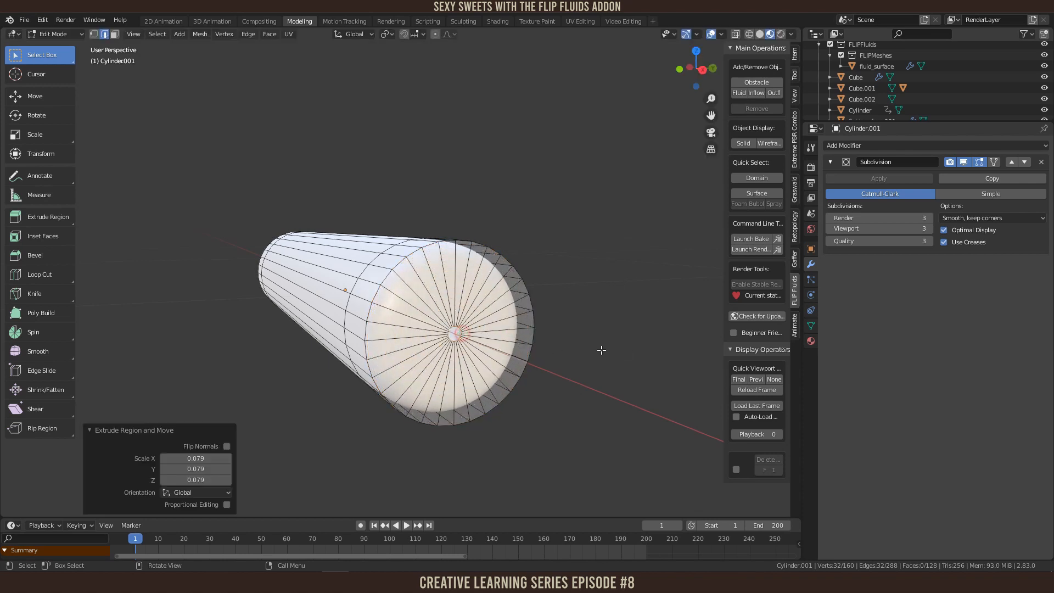
key(KP_Decimal)
scroll(559, 388, down, 9)
scroll(530, 337, up, 3)
key(s)
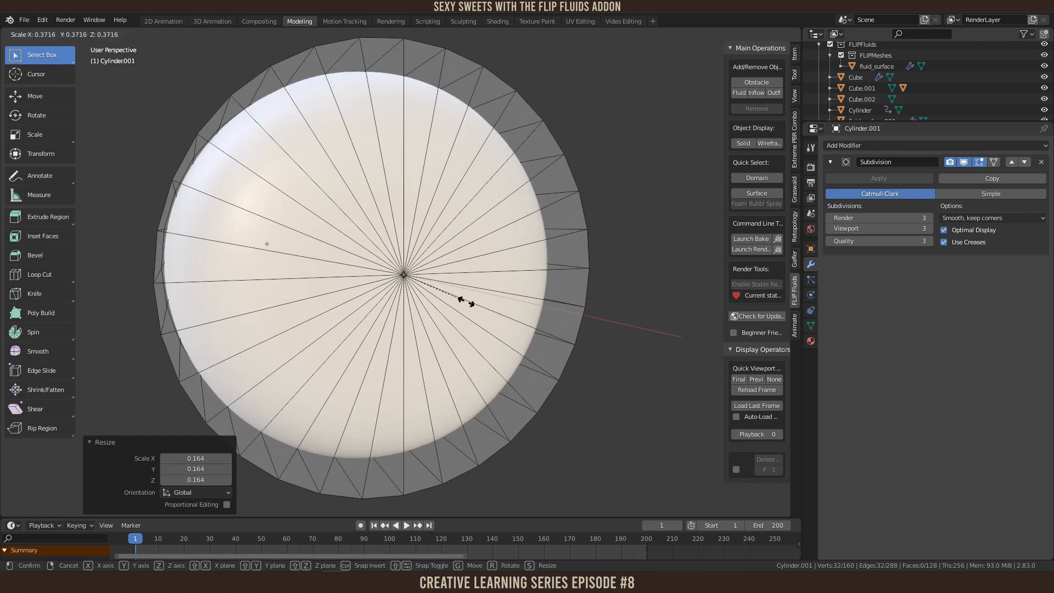
click(443, 294)
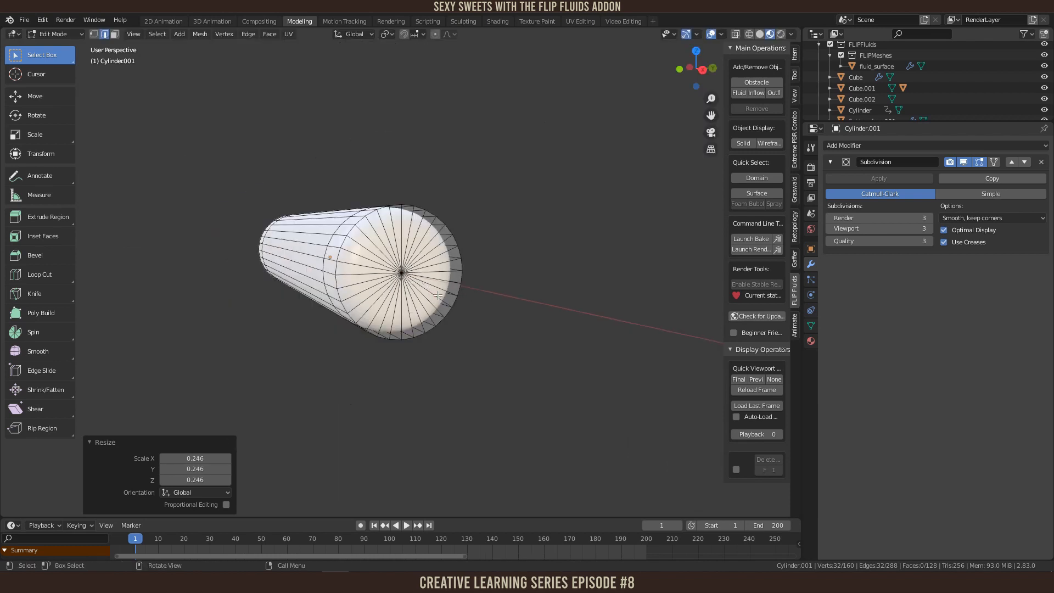
key(Tab)
Step: Close the outer open end by extruding its rim inward at about 0.233 scale and repeatedly scaling the inner loop down to the centre
mouse_move(404, 314)
middle_down()
mouse_move(282, 277)
mouse_move(447, 294)
mouse_move(470, 281)
middle_up()
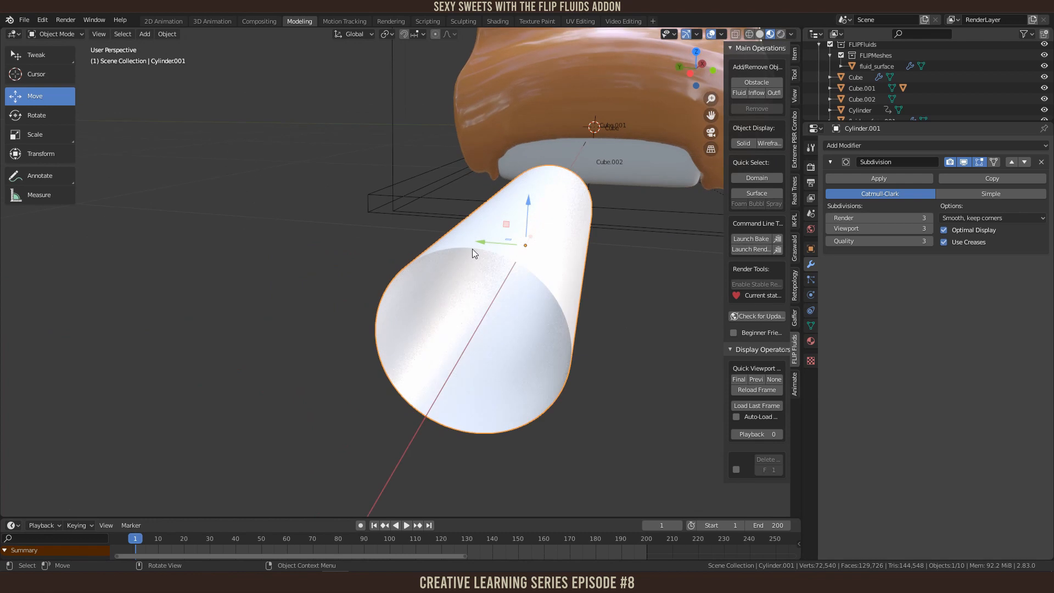
key(Tab)
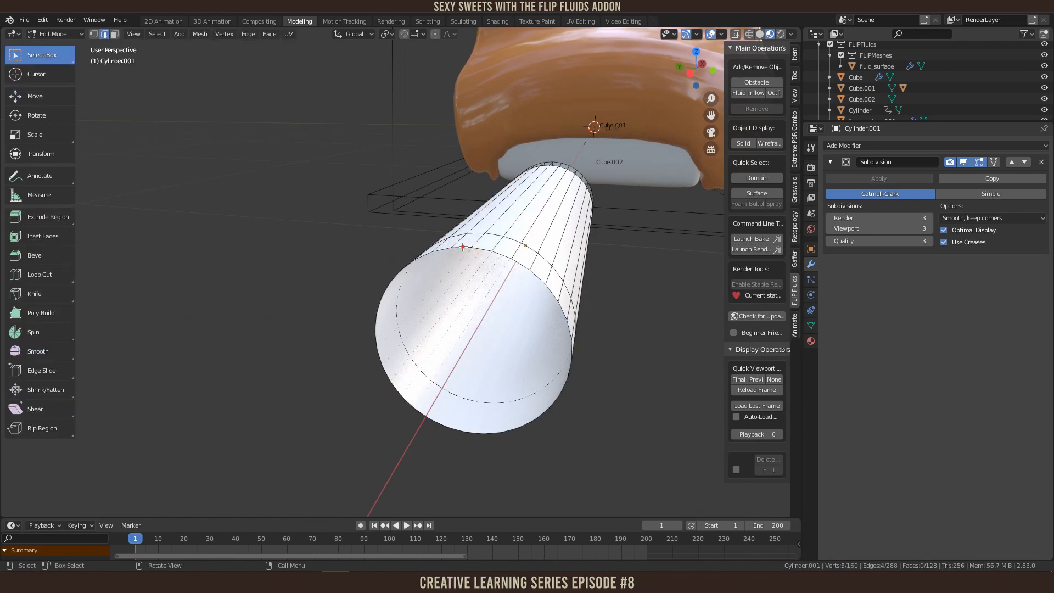
alt+click(464, 247)
middle_drag(463, 247, 551, 335)
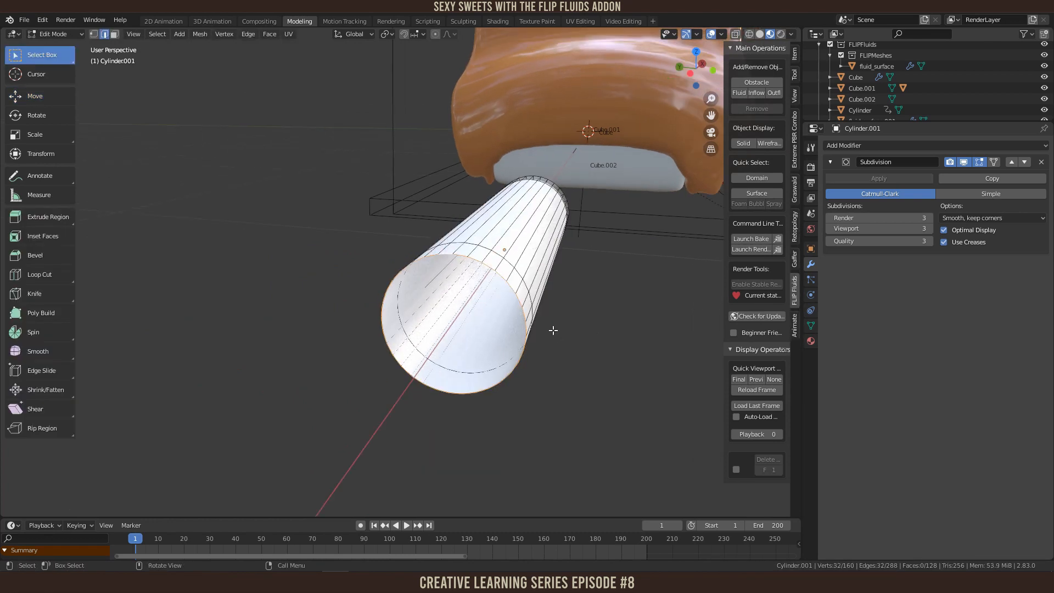
key(e)
key(s)
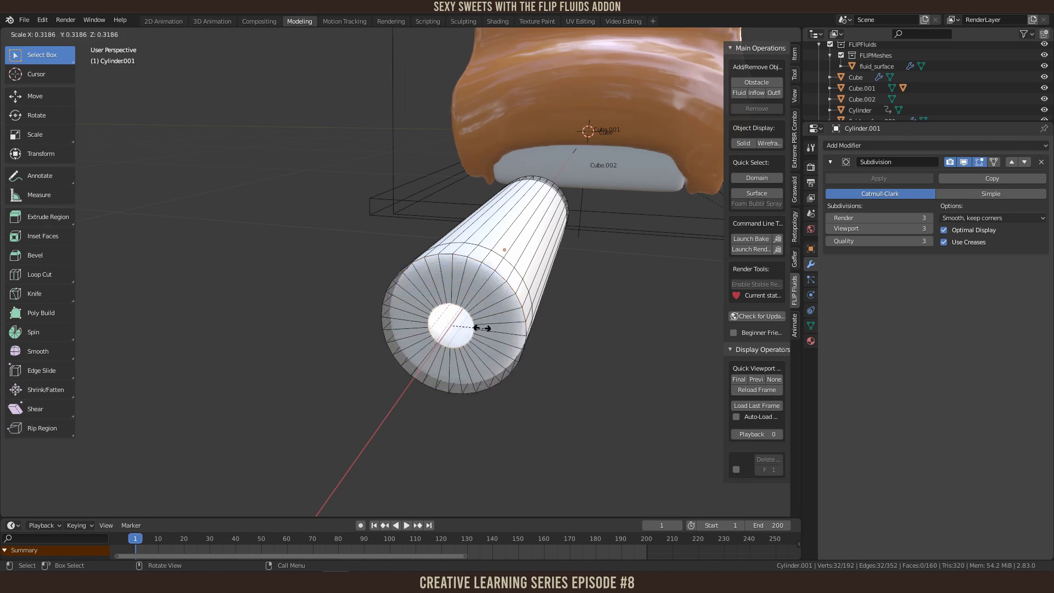
click(523, 357)
key(s)
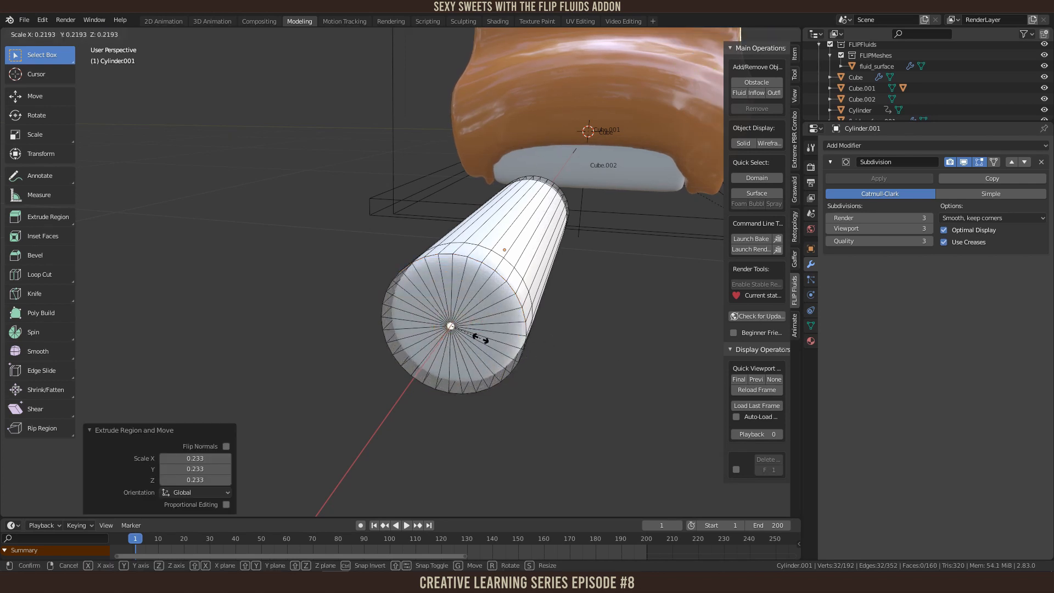
click(481, 338)
key(s)
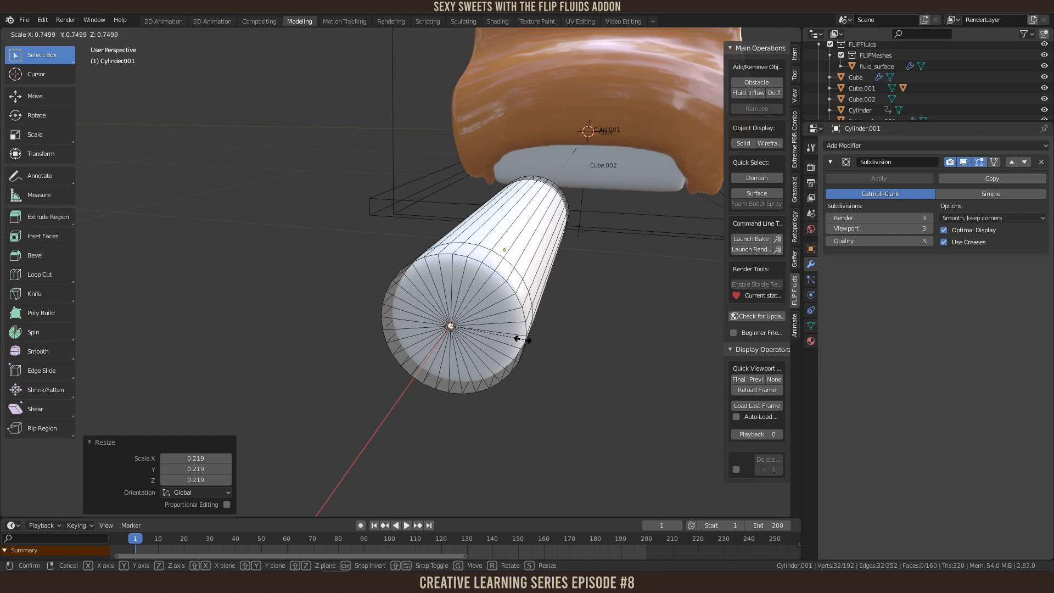
click(490, 335)
key(s)
click(471, 334)
key(Tab)
Step: Round the cylinder's ends by moving both side edge loops along X towards the middle, the outer one by about 0.13 m
middle_drag(561, 348, 327, 297)
key(Tab)
alt+click(299, 273)
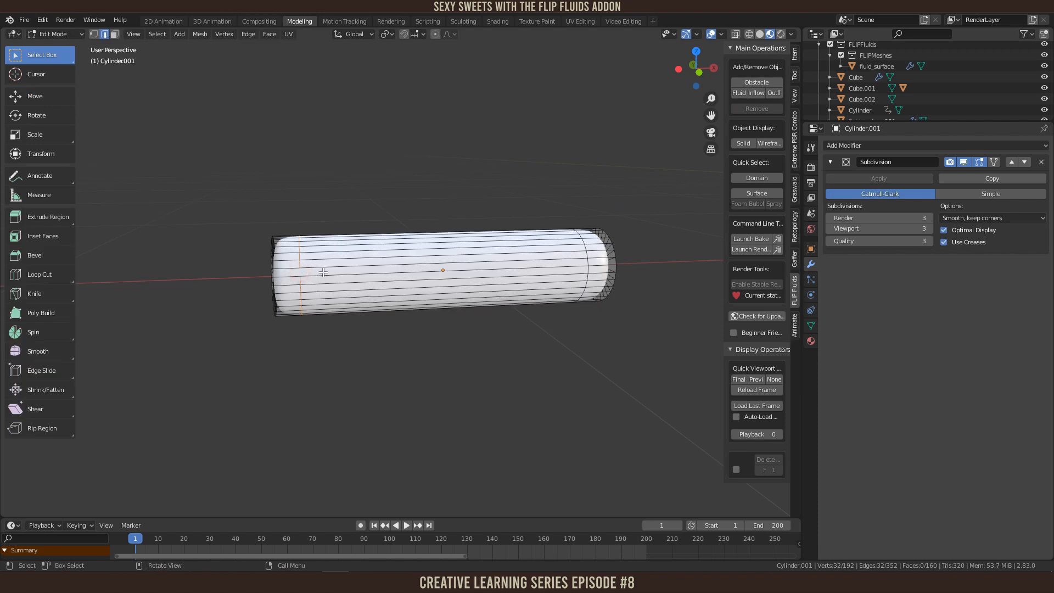
key(g)
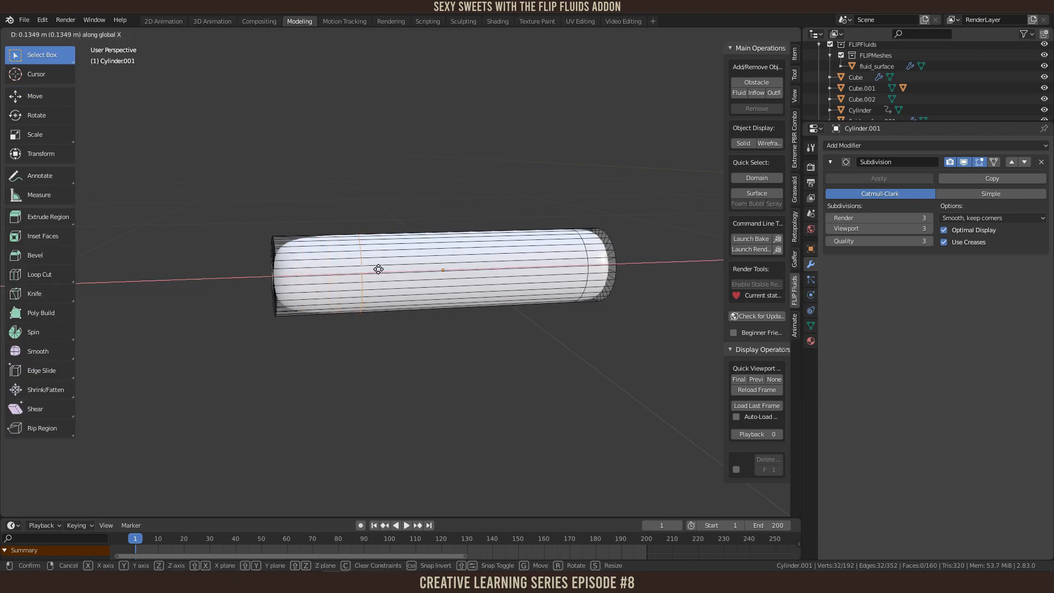
click(378, 269)
alt+click(592, 265)
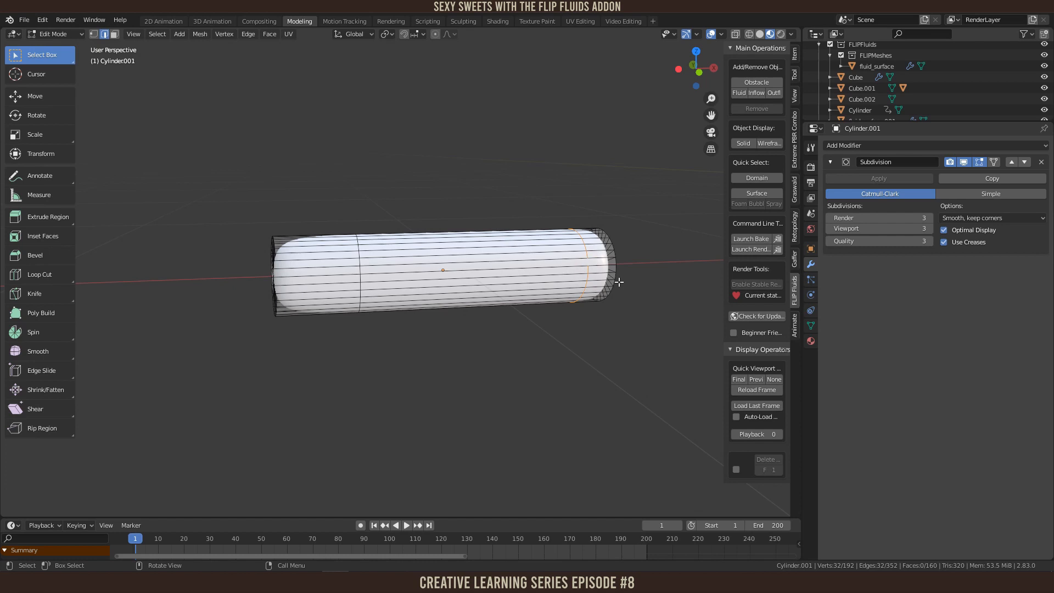
key(g)
key(x)
click(557, 278)
key(Tab)
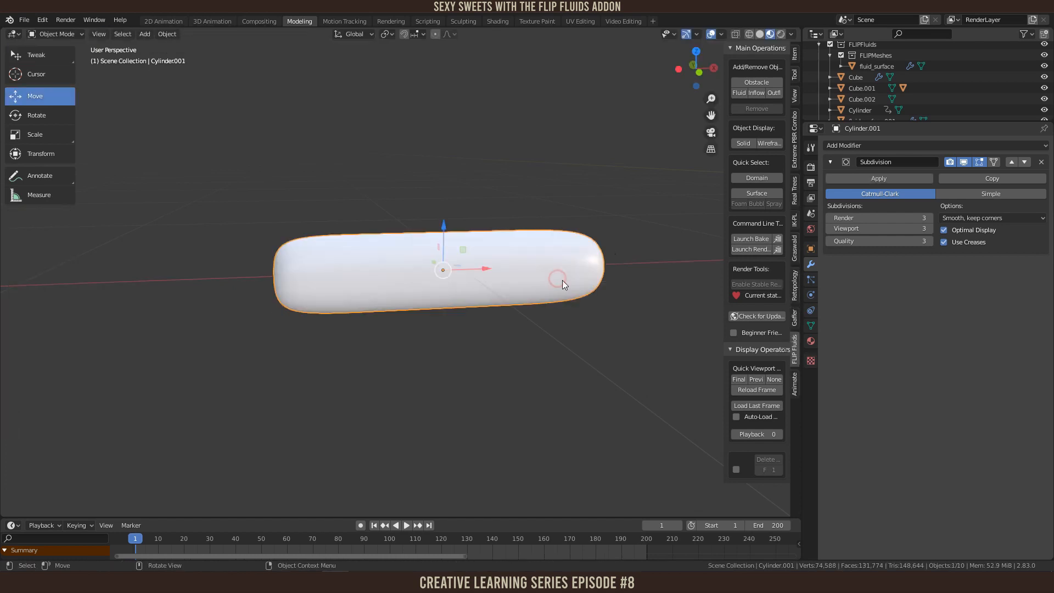
Step: Move the rounded cylinder about 0.72 m along negative X, away from the domain
scroll(551, 292, down, 3)
middle_drag(551, 292, 433, 253)
drag(463, 273, 350, 275)
Step: Rename the rounded cylinder object as Sprinkle
scroll(878, 89, down, 2)
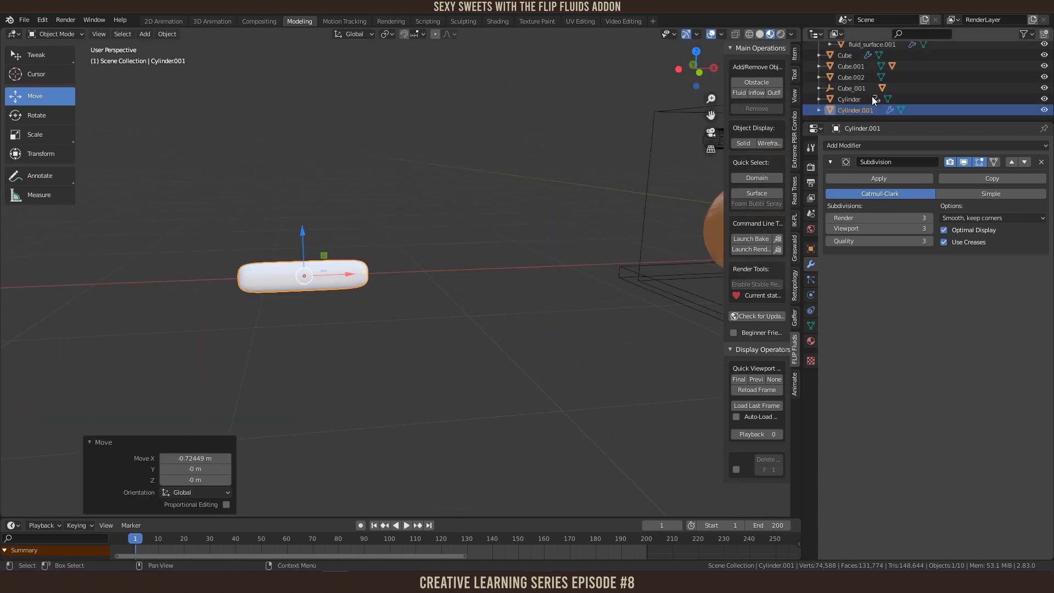
double_click(853, 109)
text(Spri)
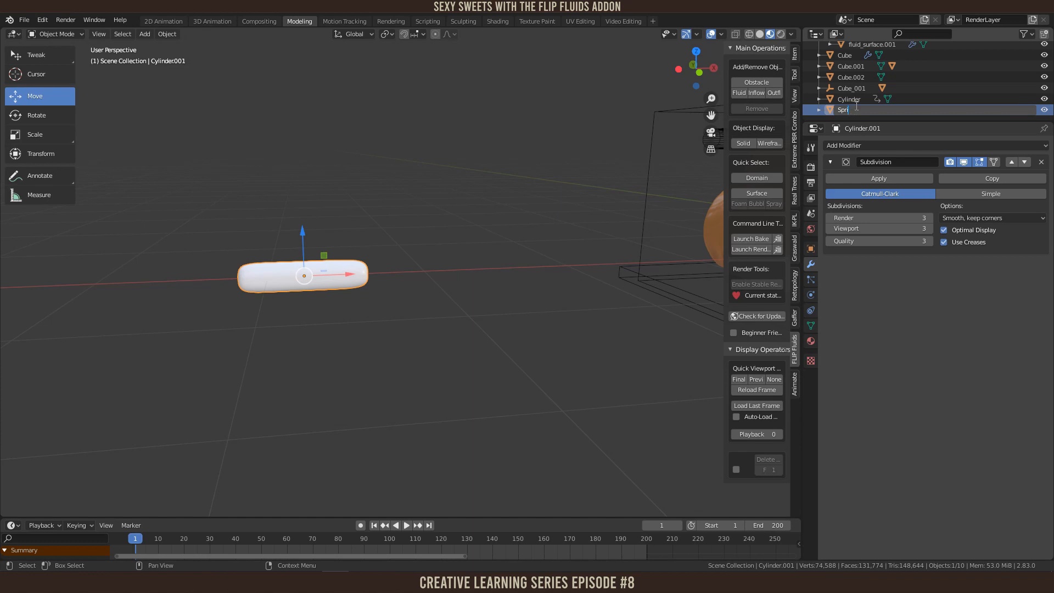
text(nkle)
key(Return)
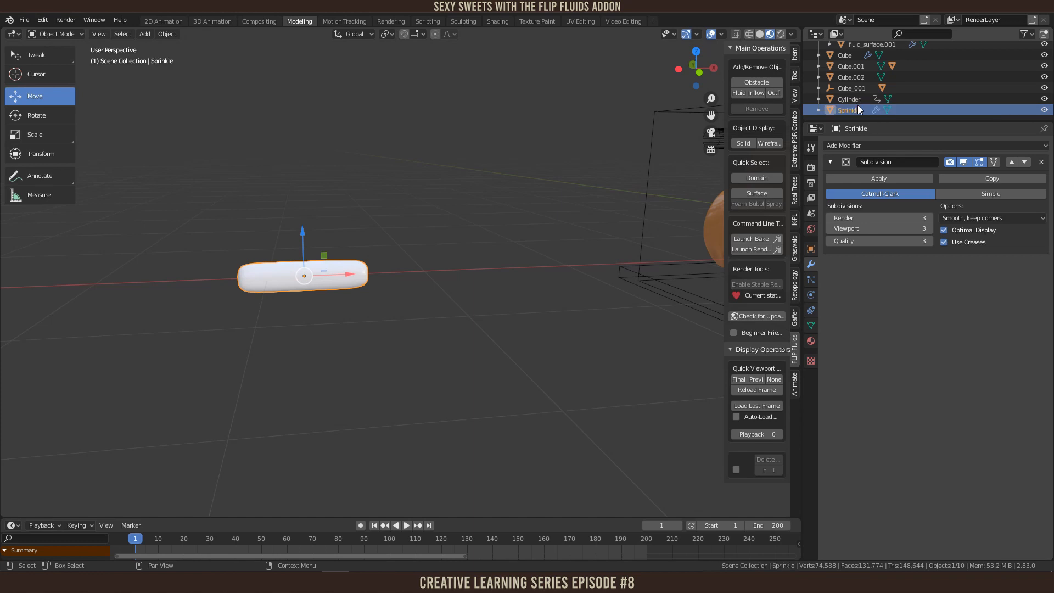
click(854, 96)
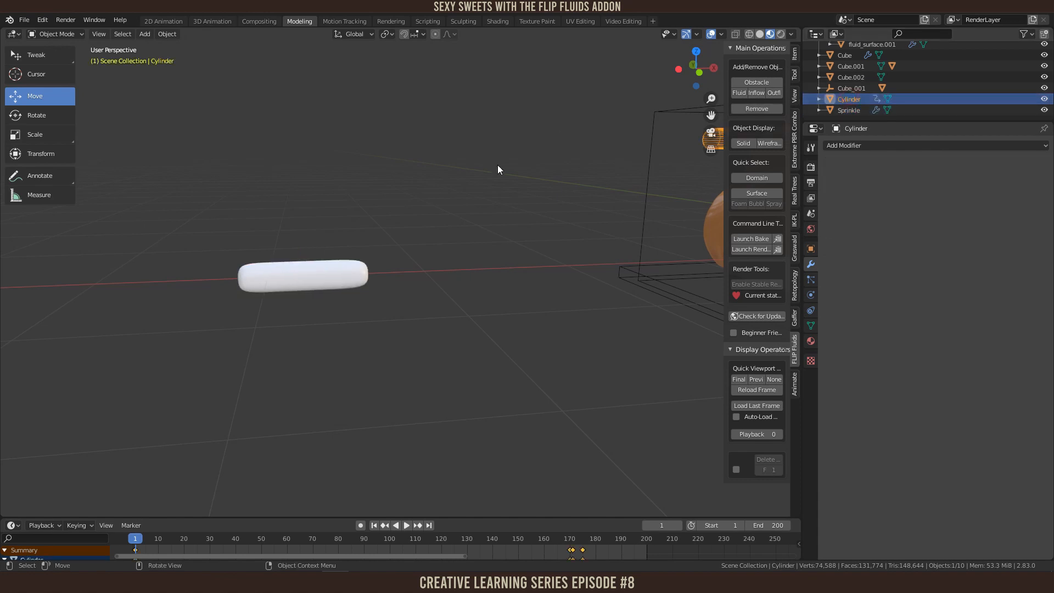
scroll(502, 165, down, 3)
shift+middle_drag(538, 165, 461, 167)
click(845, 88)
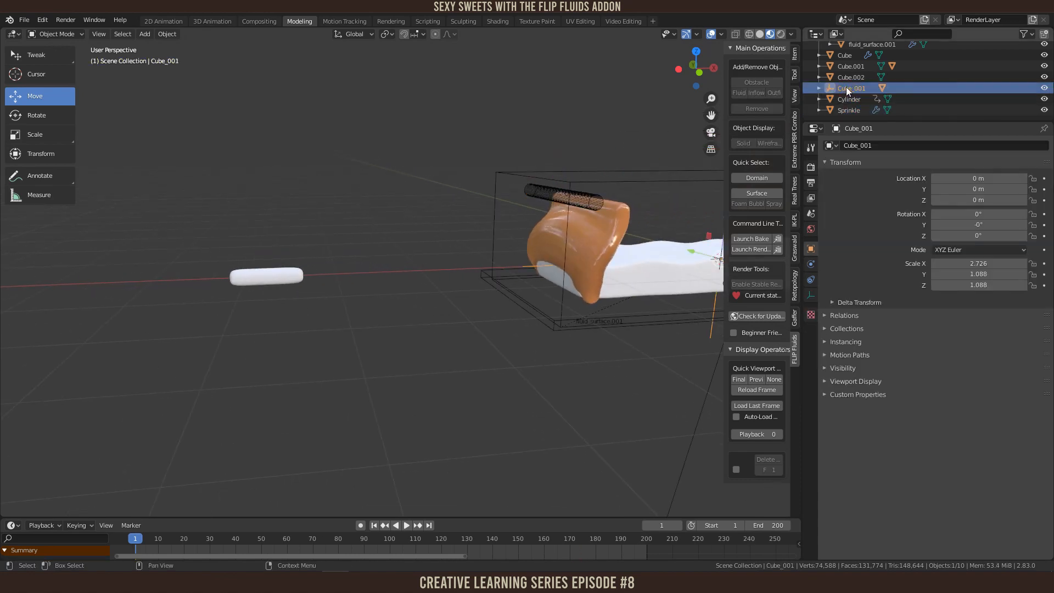
click(850, 66)
scroll(624, 163, down, 1)
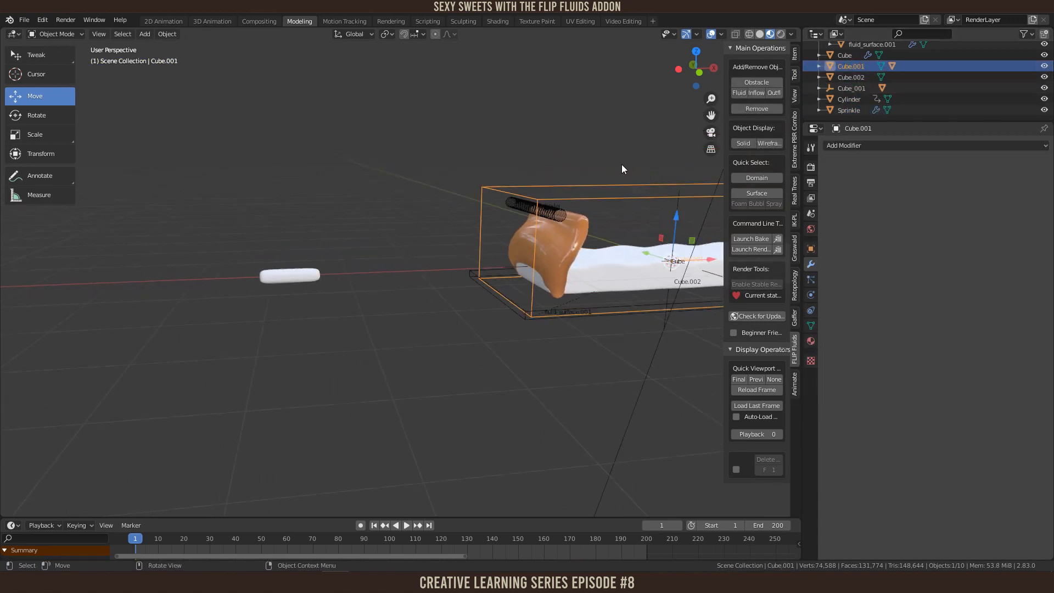
Step: Move the Sprinkle object a further 1.66 m or so along negative X, well clear of the domain
click(845, 110)
drag(336, 278, 227, 287)
scroll(293, 345, down, 1)
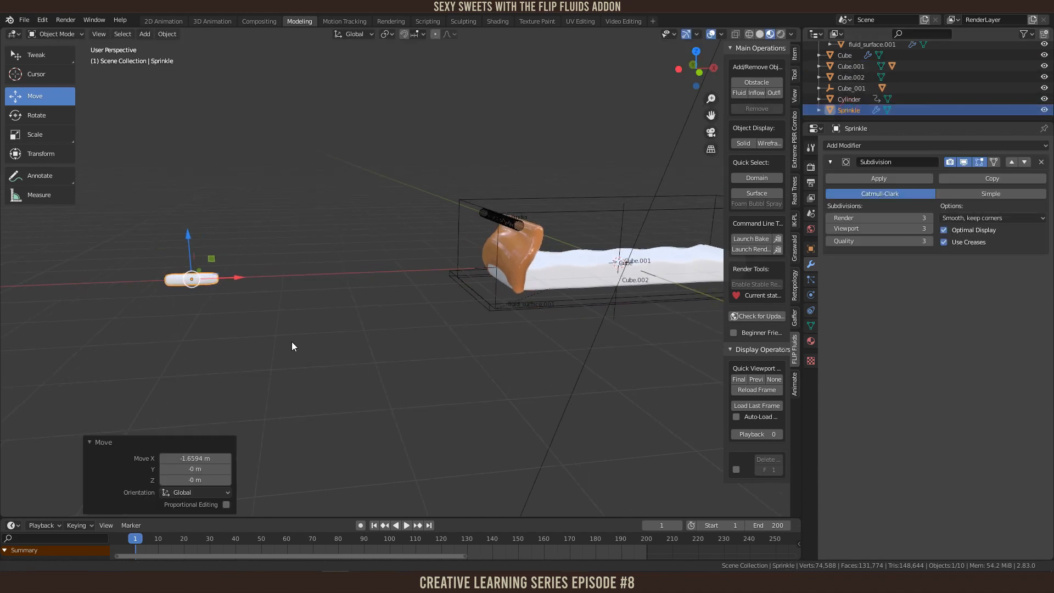
Step: Add a mesh plane and raise it about 2.68 m along Z, above the fluid domain
scroll(291, 345, down, 2)
key(shift+a)
mouse_move(380, 336)
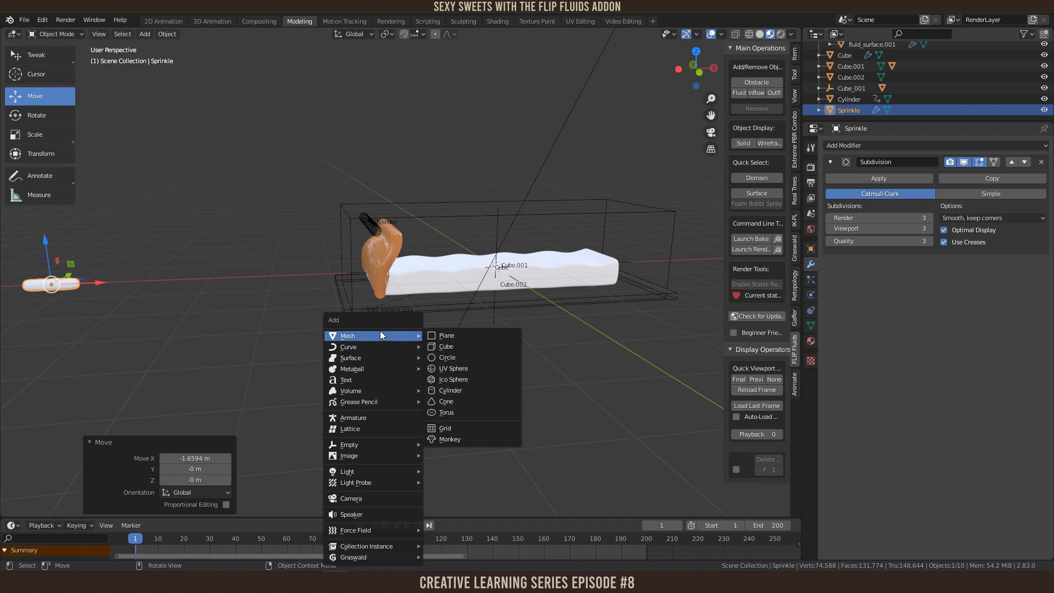
click(429, 335)
drag(493, 228, 497, 69)
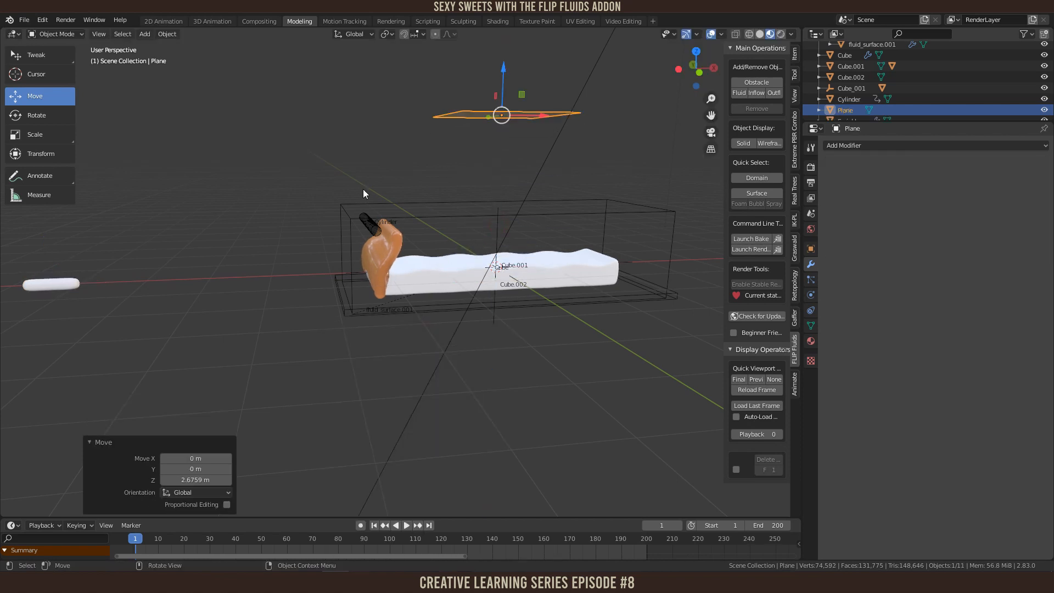
Step: Scale the plane to about 0.57 along Y and 2.26 along X to match the candy bar's footprint
middle_drag(600, 226, 571, 229)
key(KP_7)
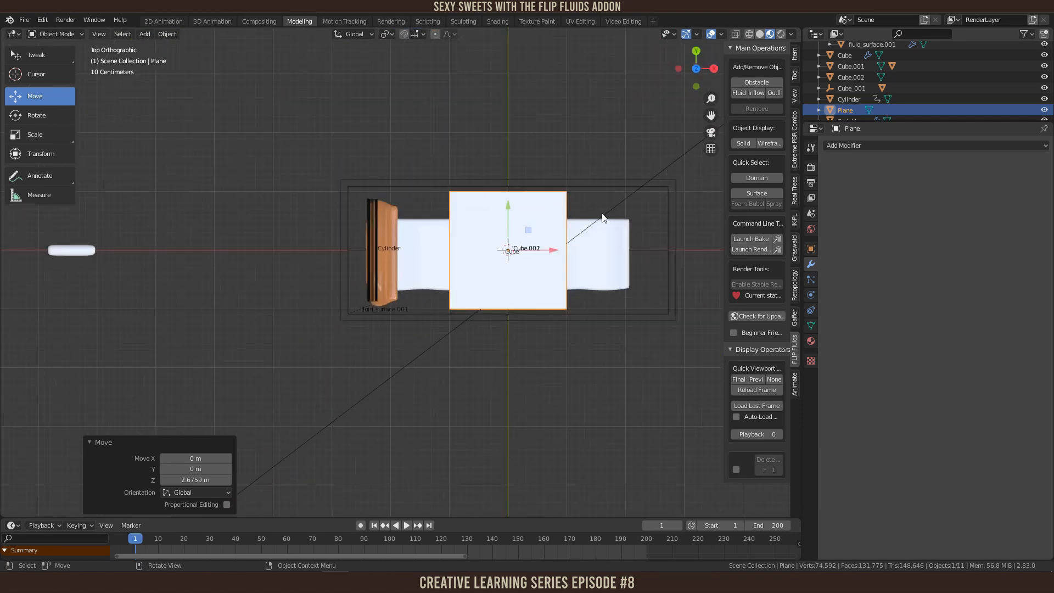
key(s)
key(x)
key(y)
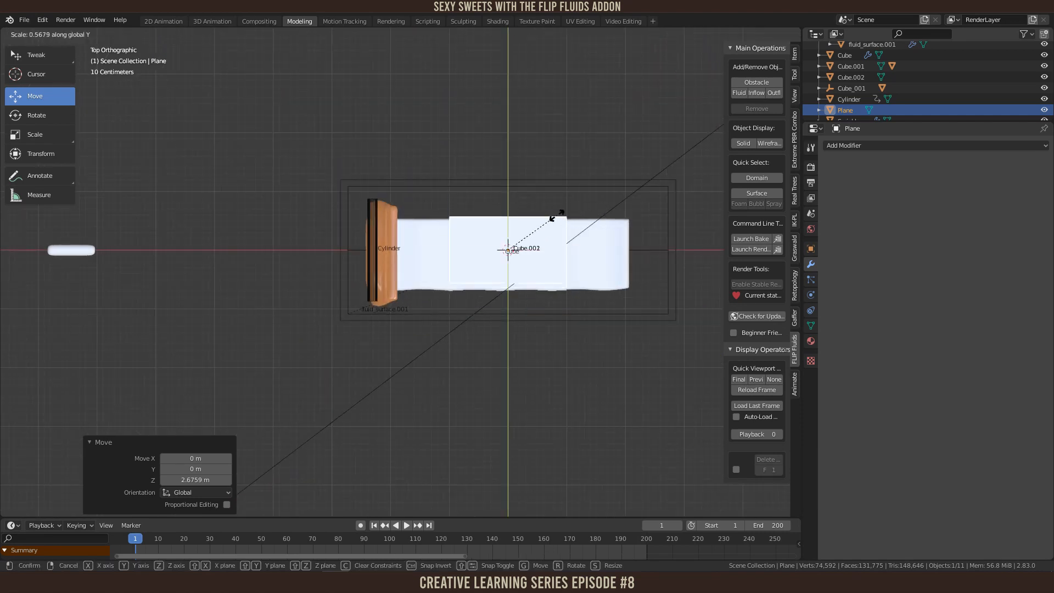
click(557, 216)
key(s)
key(y)
key(x)
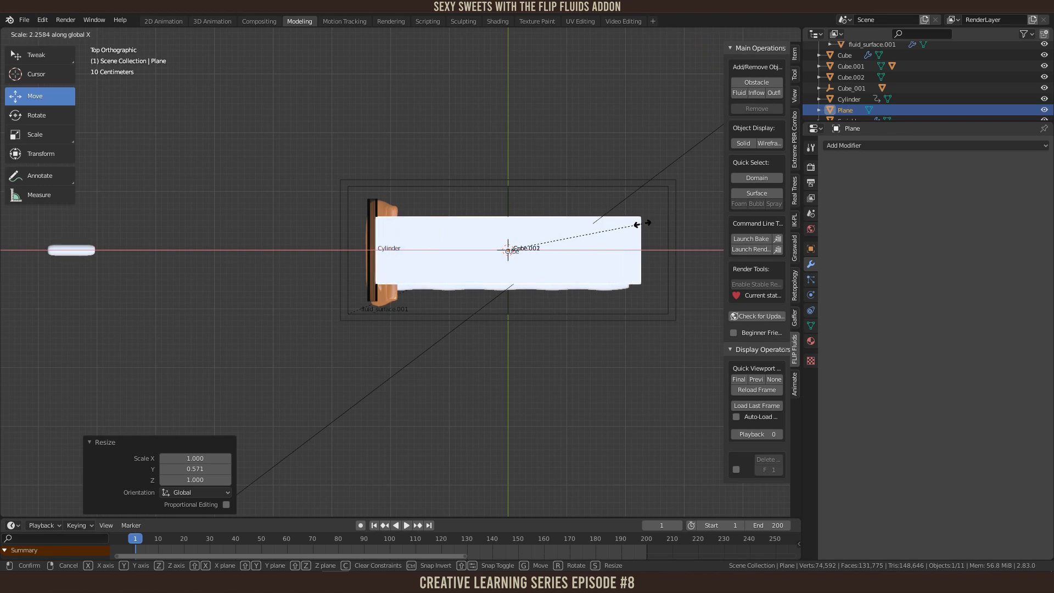
click(643, 226)
Step: Shift the raised plane about 0.07 m along negative X to line it up over the candy bar
middle_drag(596, 254, 574, 148)
middle_drag(461, 267, 466, 243)
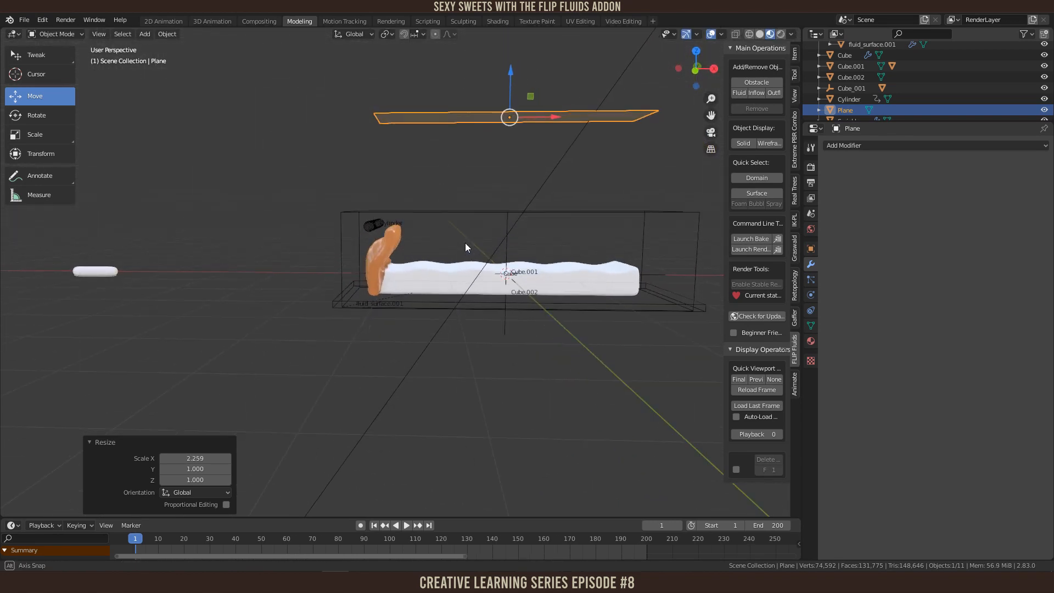
drag(551, 116, 543, 116)
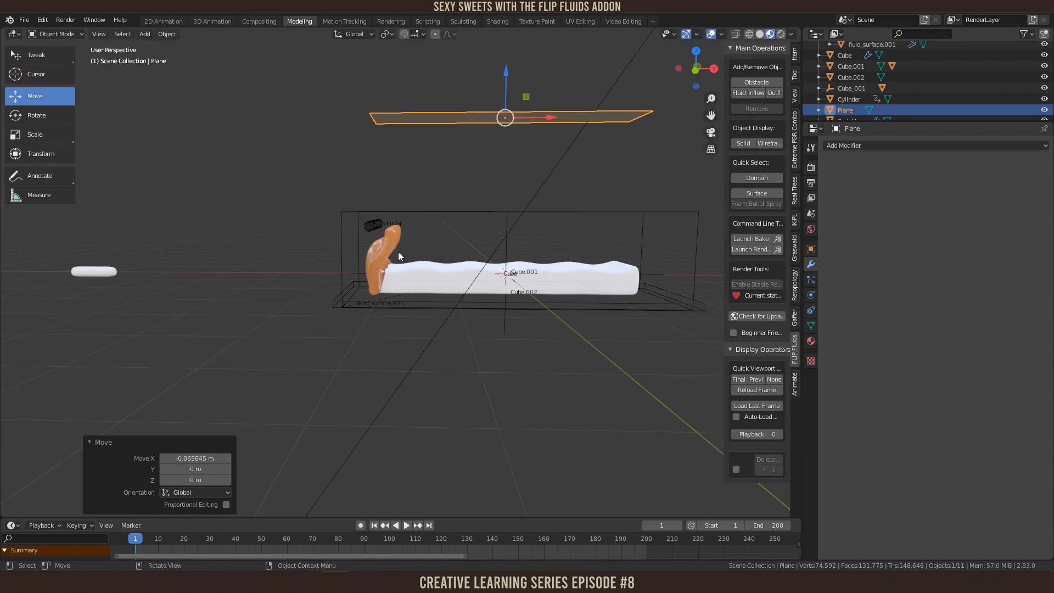
Step: Add an emitter particle system to the plane above the domain
middle_drag(429, 263, 446, 262)
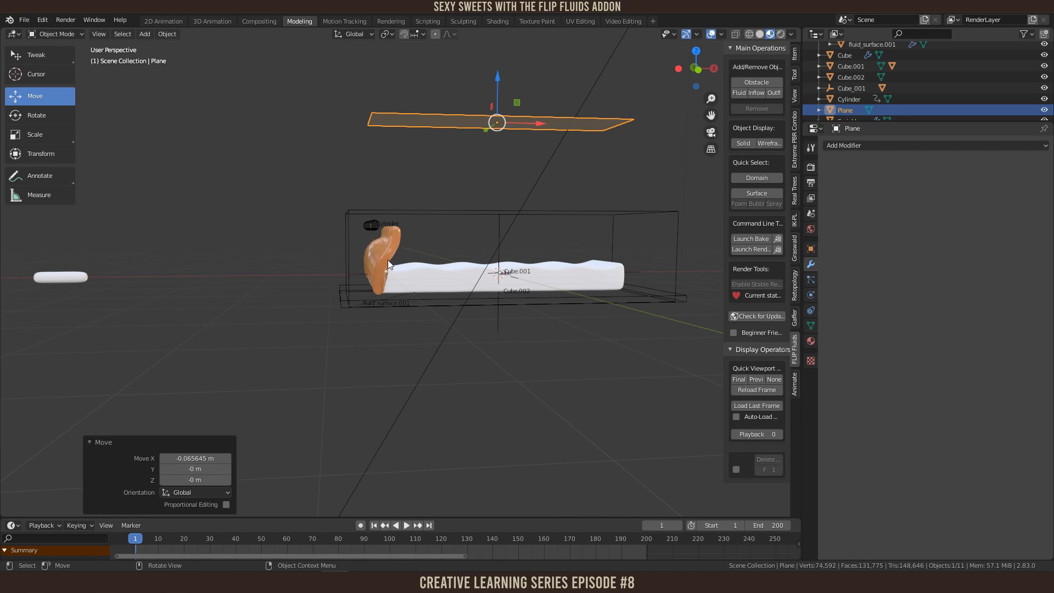
middle_drag(557, 340, 530, 228)
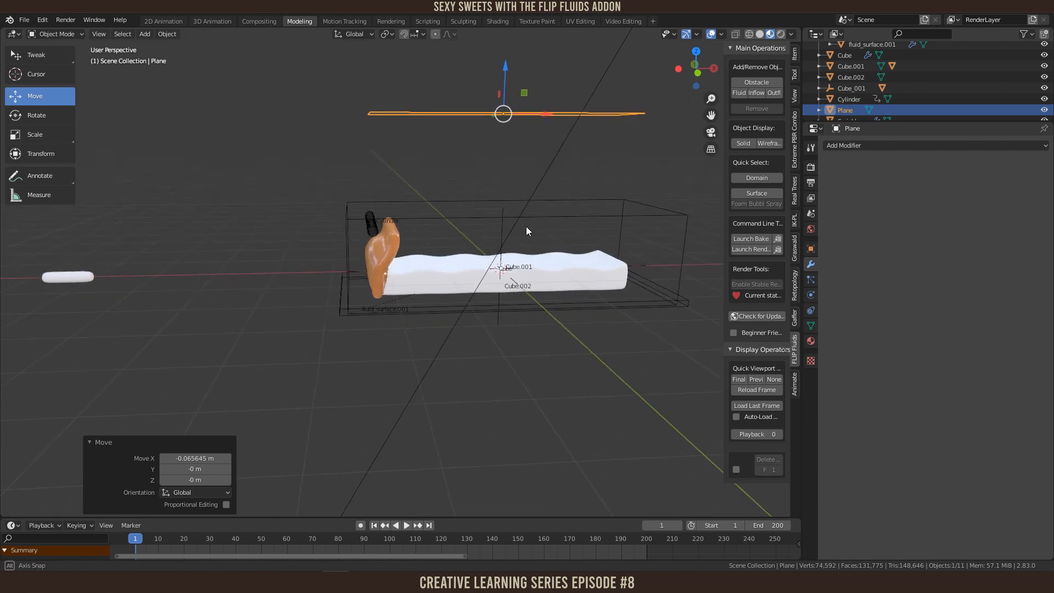
middle_drag(588, 164, 530, 173)
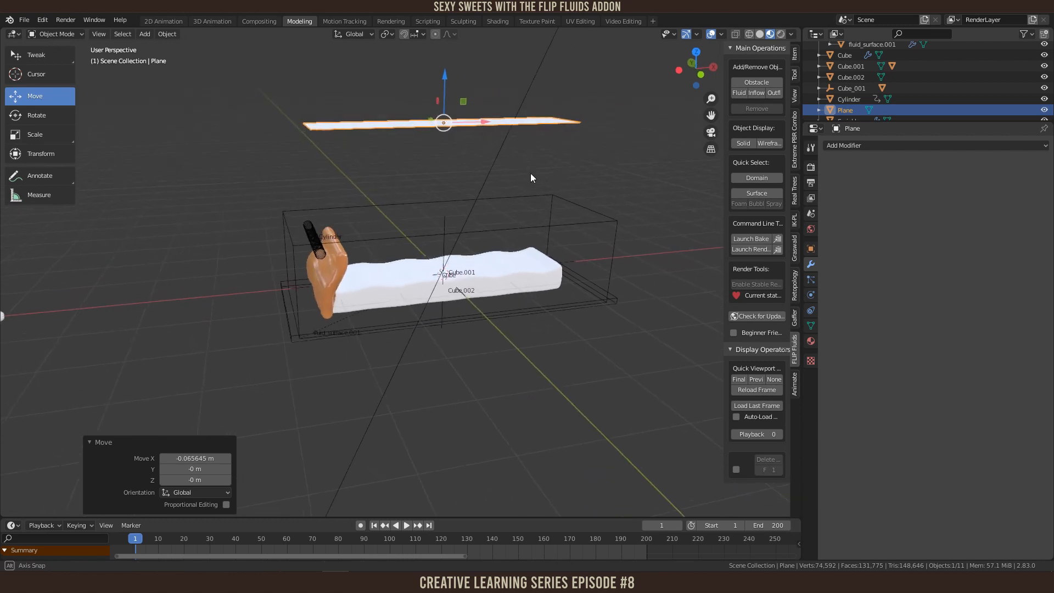
click(810, 280)
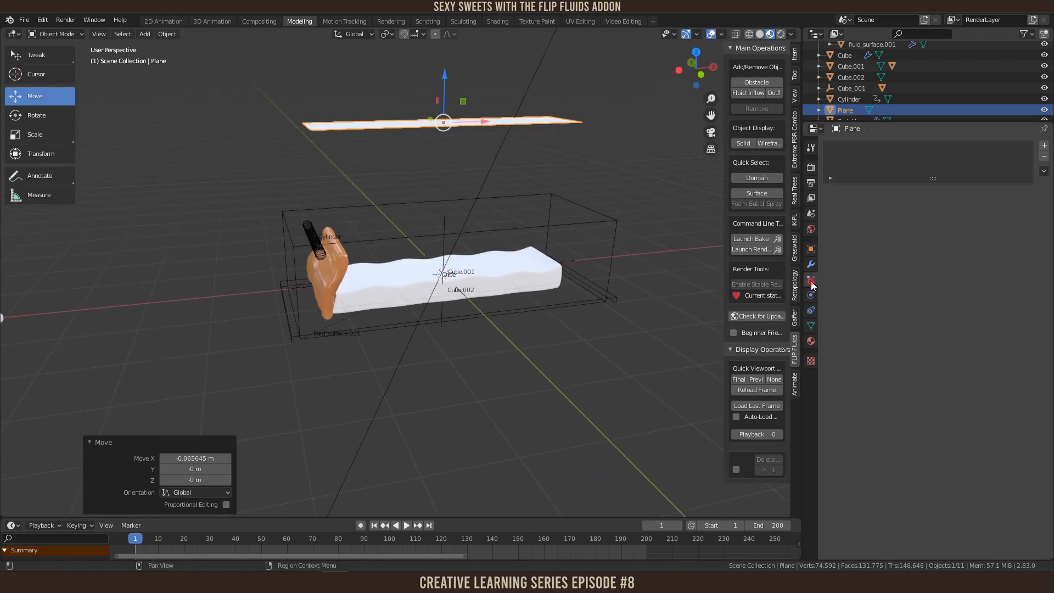
click(1044, 146)
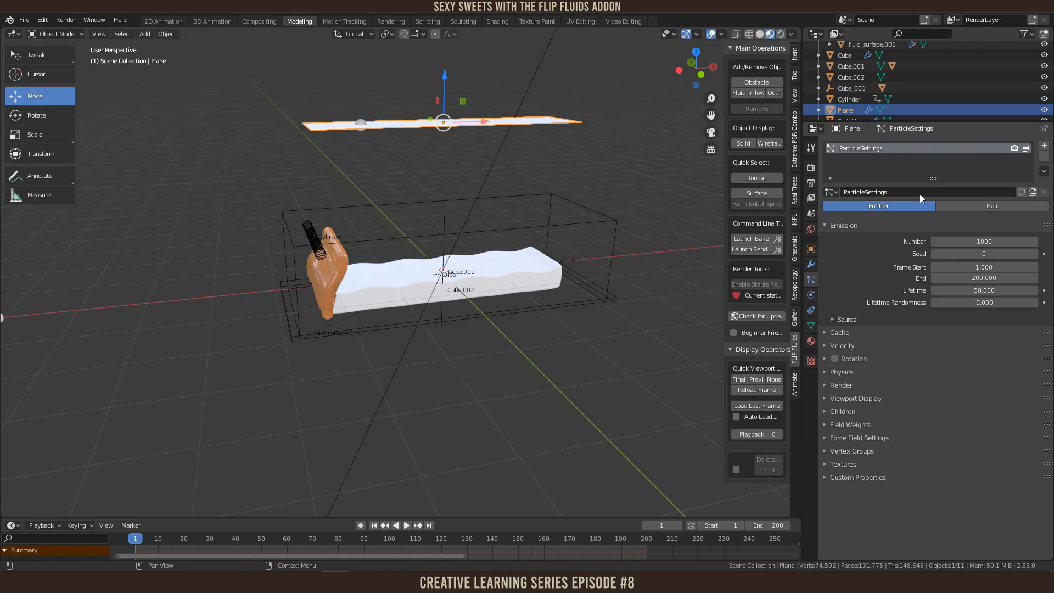
Step: Set the plane's particle number to 150 and the particle lifetime to 250
shift+middle_drag(347, 143, 300, 140)
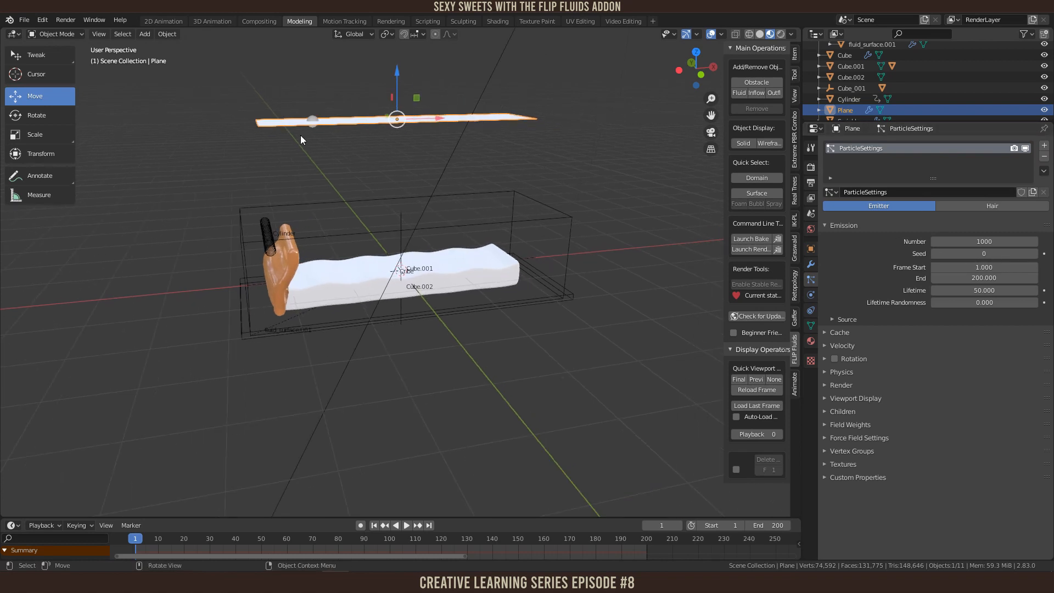
click(1013, 241)
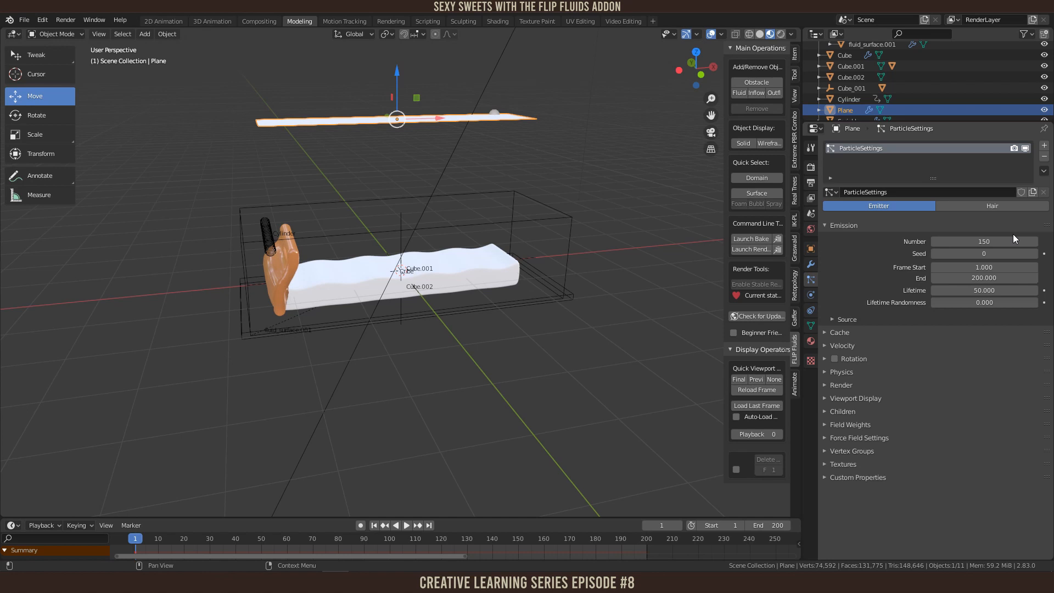
click(964, 291)
text(250)
key(Return)
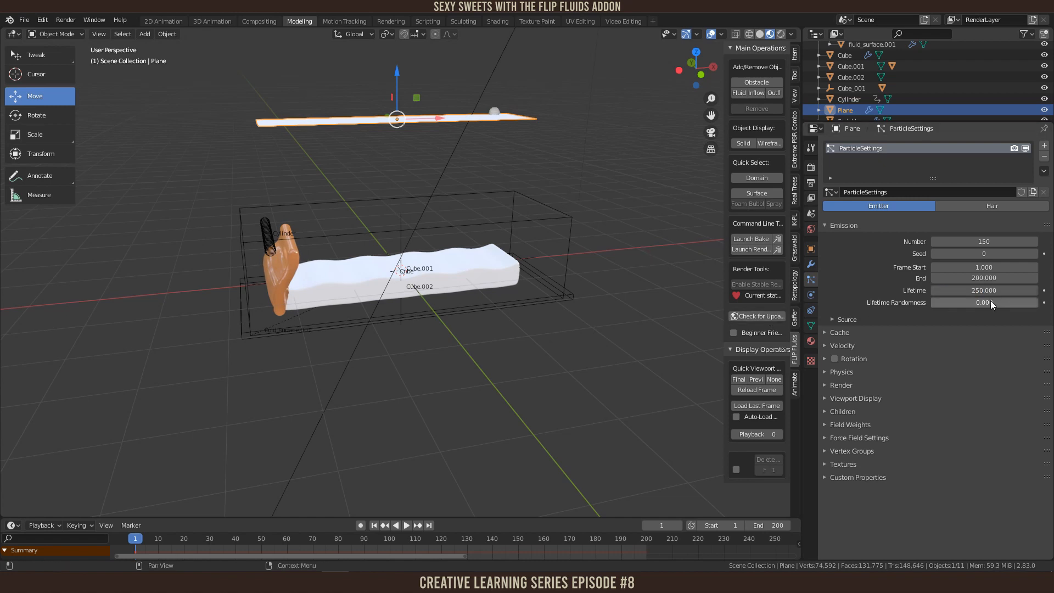
Step: Expand the emission source settings and play the animation to check how the particles fall from the plane
click(839, 319)
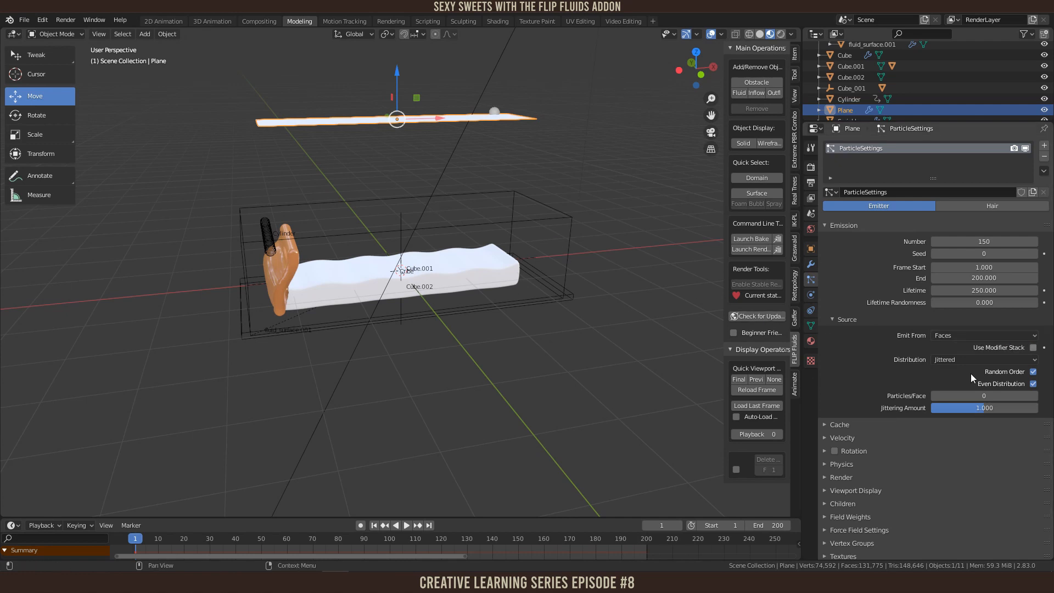
scroll(349, 141, down, 2)
scroll(397, 153, up, 3)
middle_drag(397, 153, 397, 146)
click(396, 147)
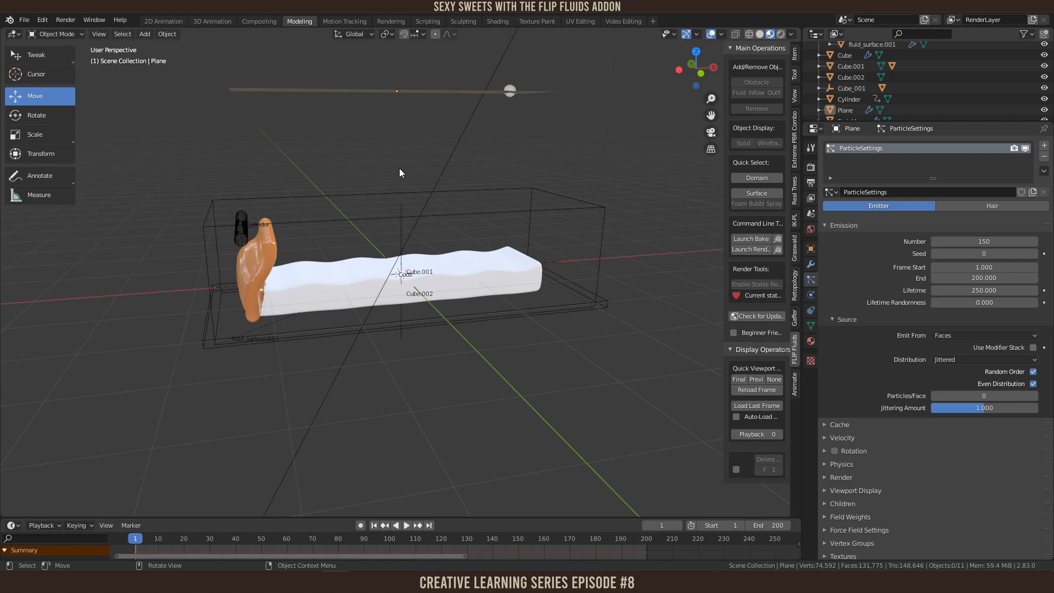
key(space)
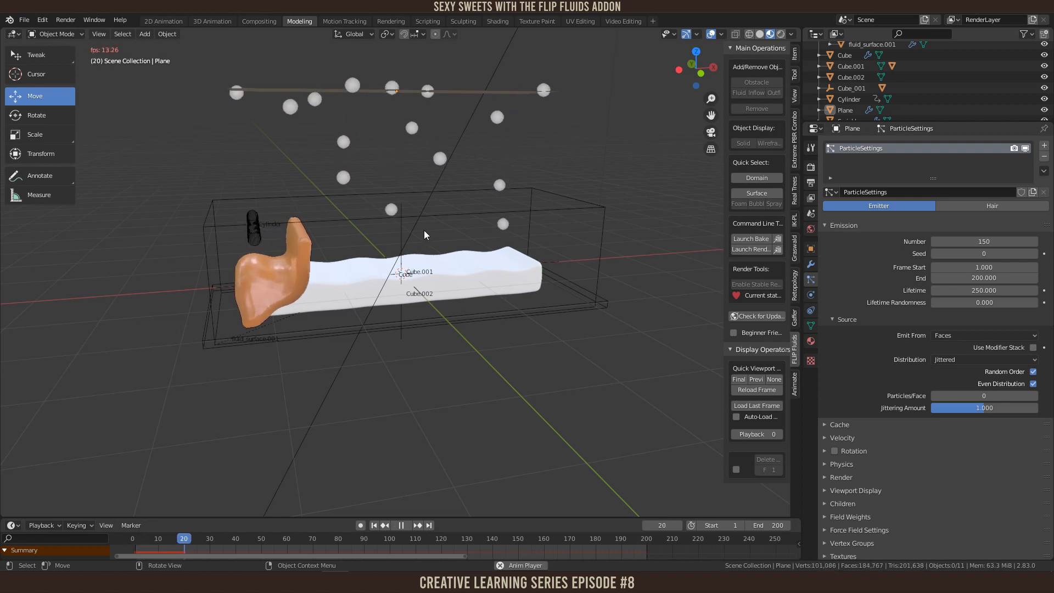
key(Escape)
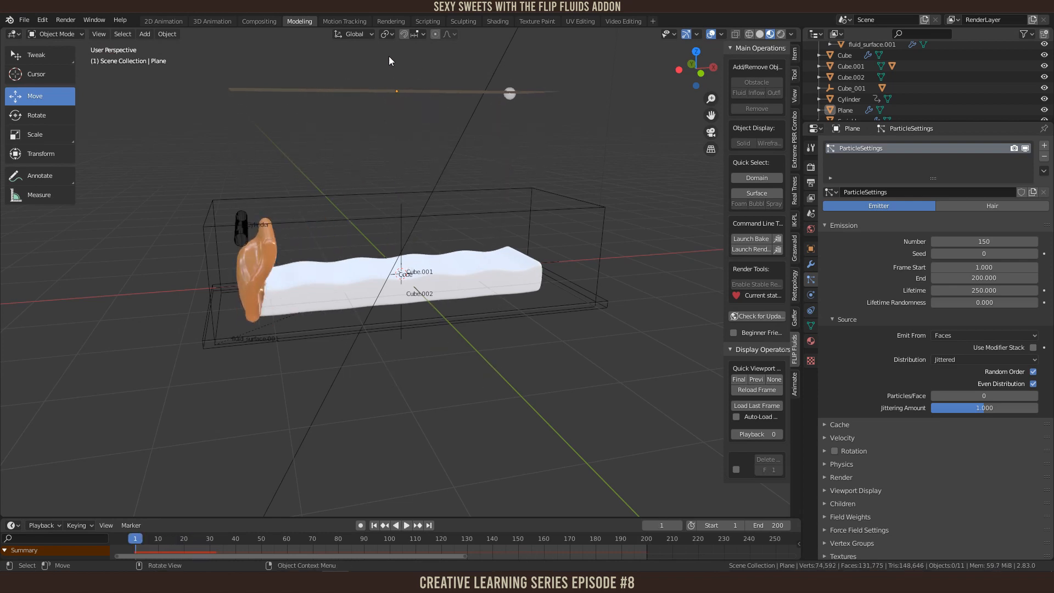
Step: Set the Normal velocity of the plane's particle system to 0 m/s
click(357, 91)
click(840, 438)
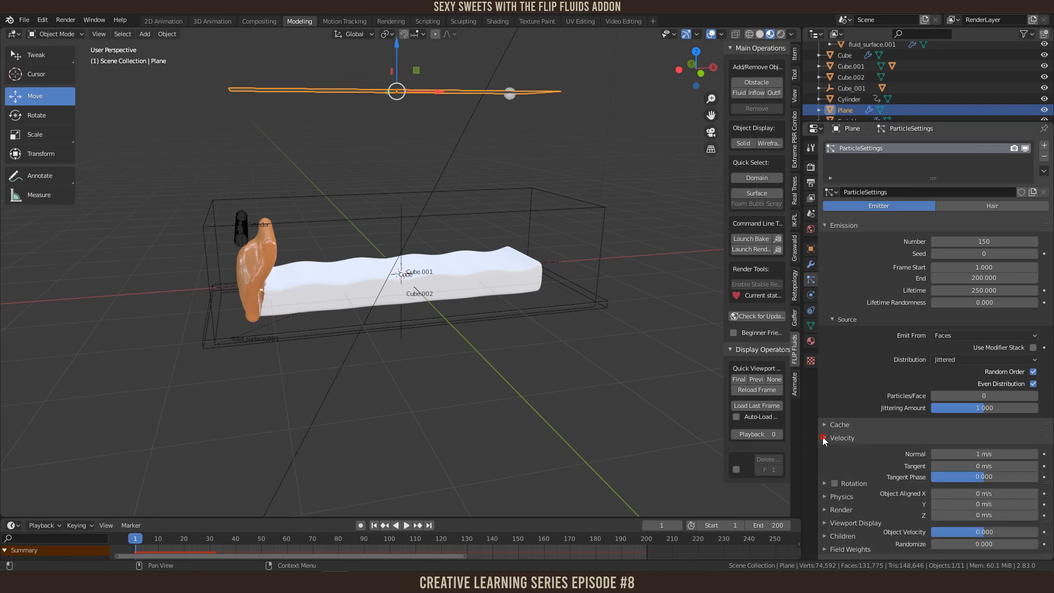
scroll(946, 452, down, 2)
click(982, 410)
text(0)
key(Return)
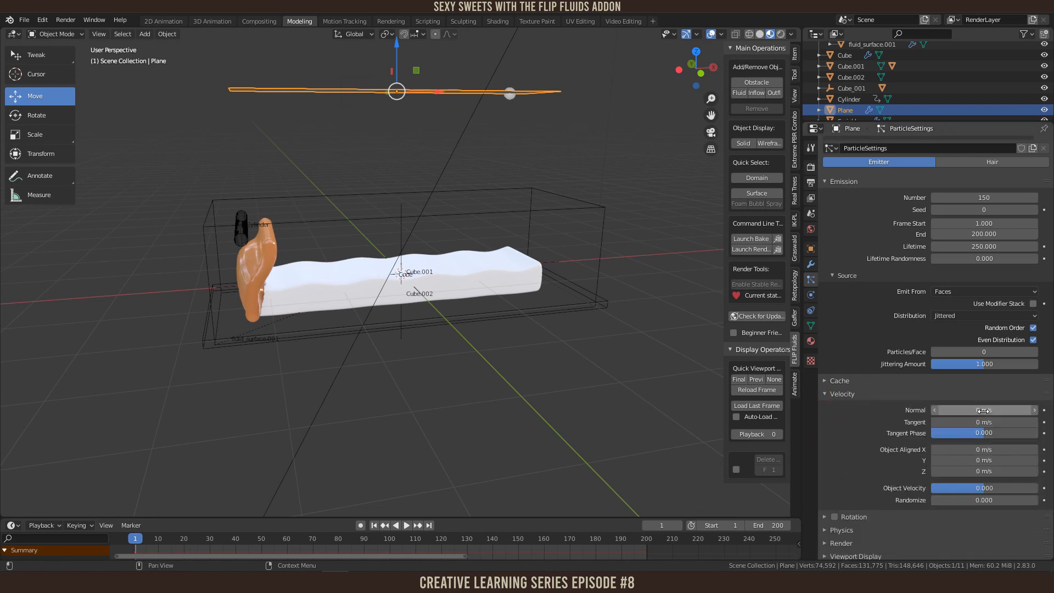
scroll(983, 411, down, 4)
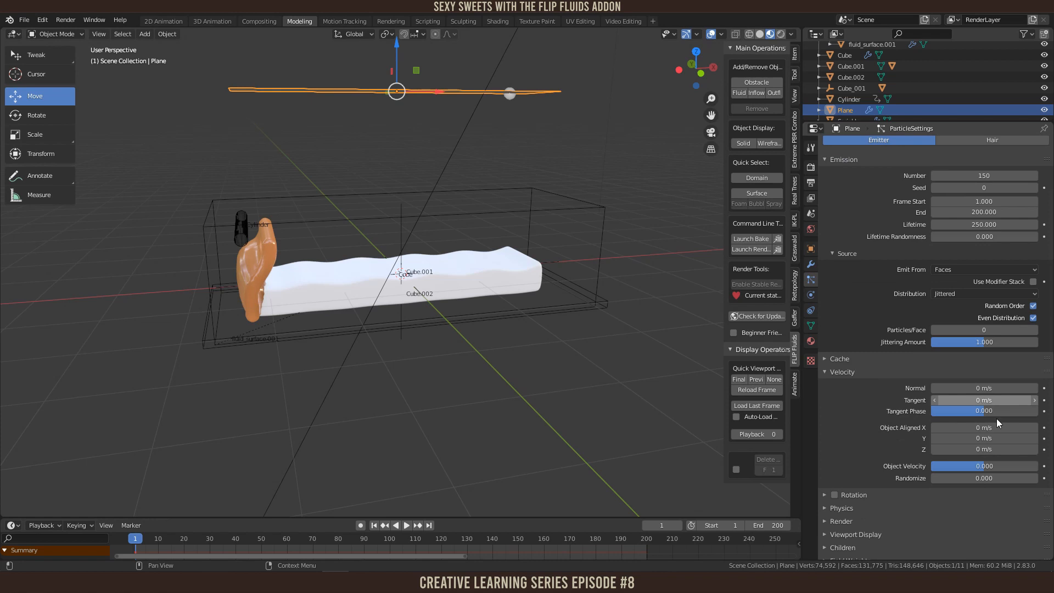
Step: Replay the animation to check the particle fall without initial velocity, and return to frame 1
click(433, 189)
key(space)
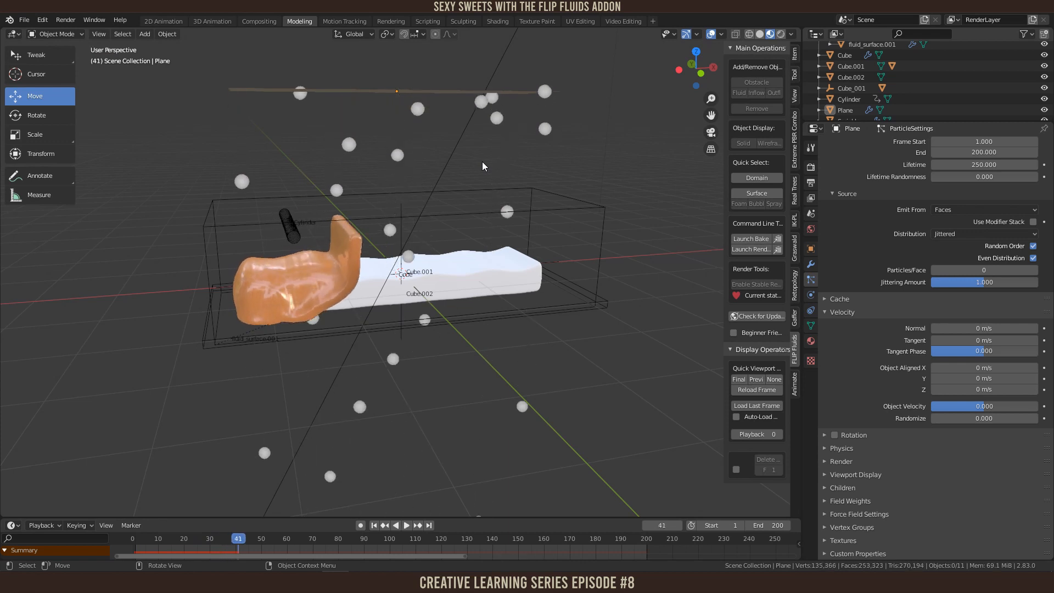
key(Escape)
scroll(486, 163, down, 1)
scroll(493, 164, up, 2)
scroll(491, 167, down, 2)
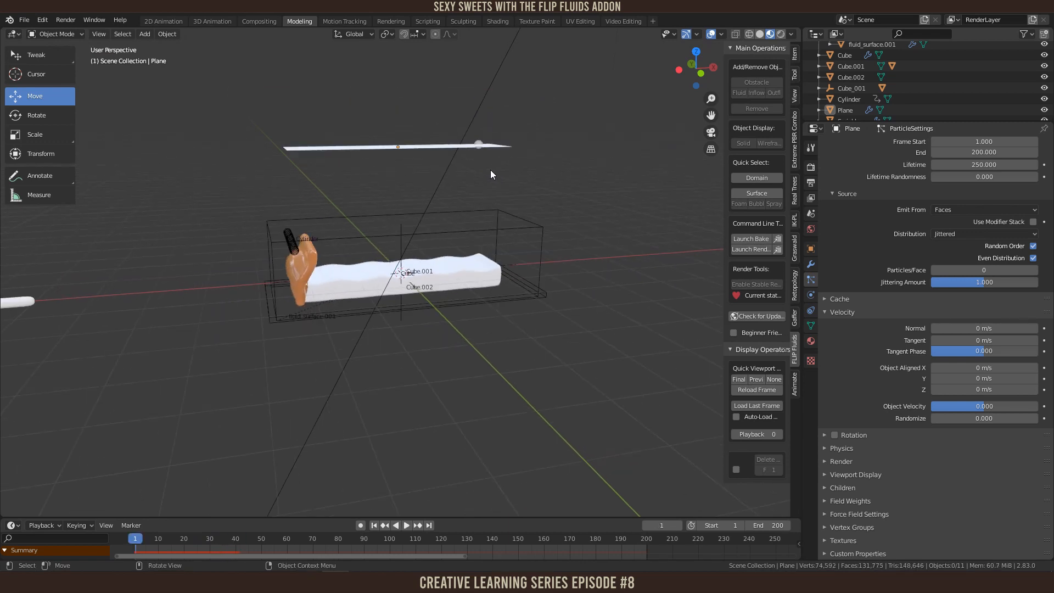
Step: Set the plane's particles to render as Object instead of Halo
shift+middle_drag(439, 173, 529, 154)
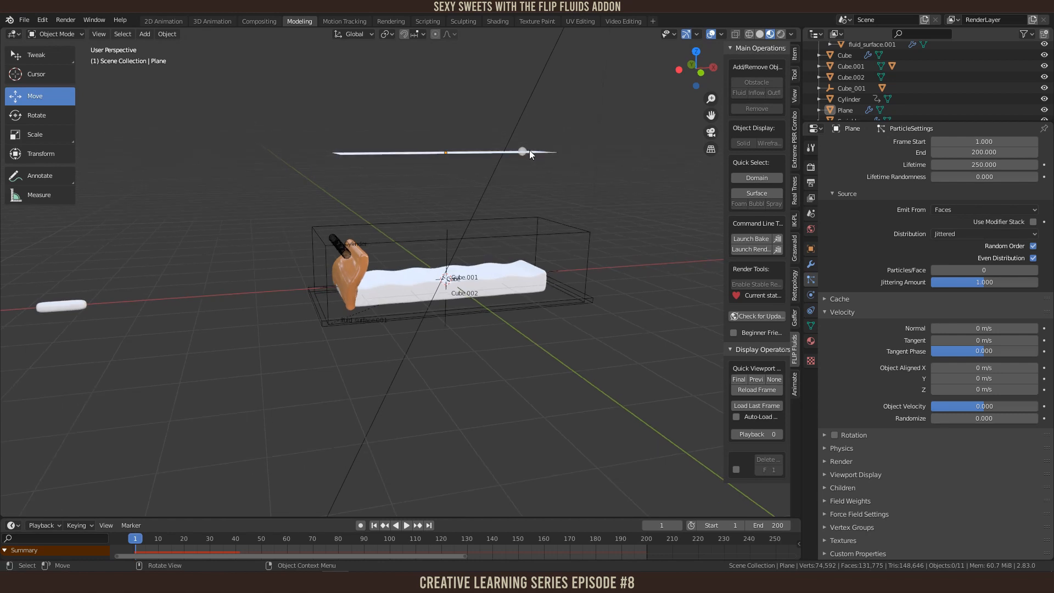
click(81, 311)
click(498, 151)
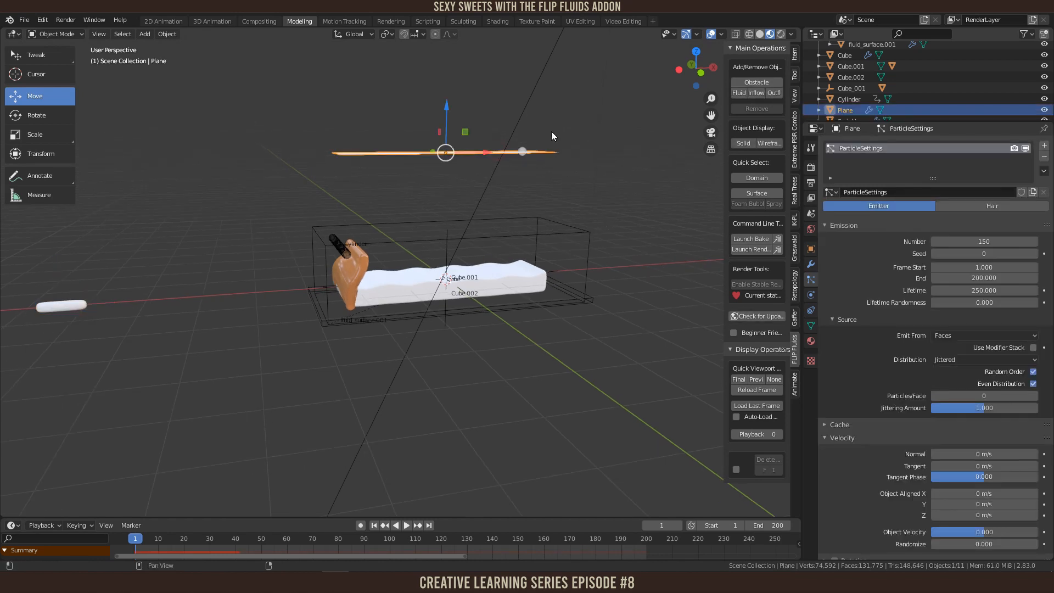
scroll(916, 353, down, 5)
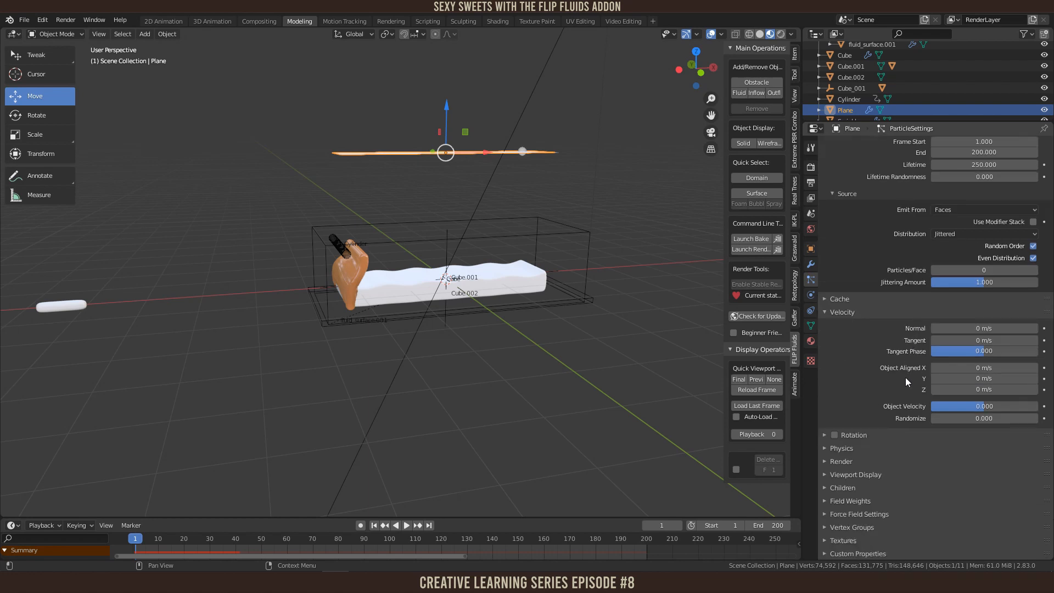
click(824, 461)
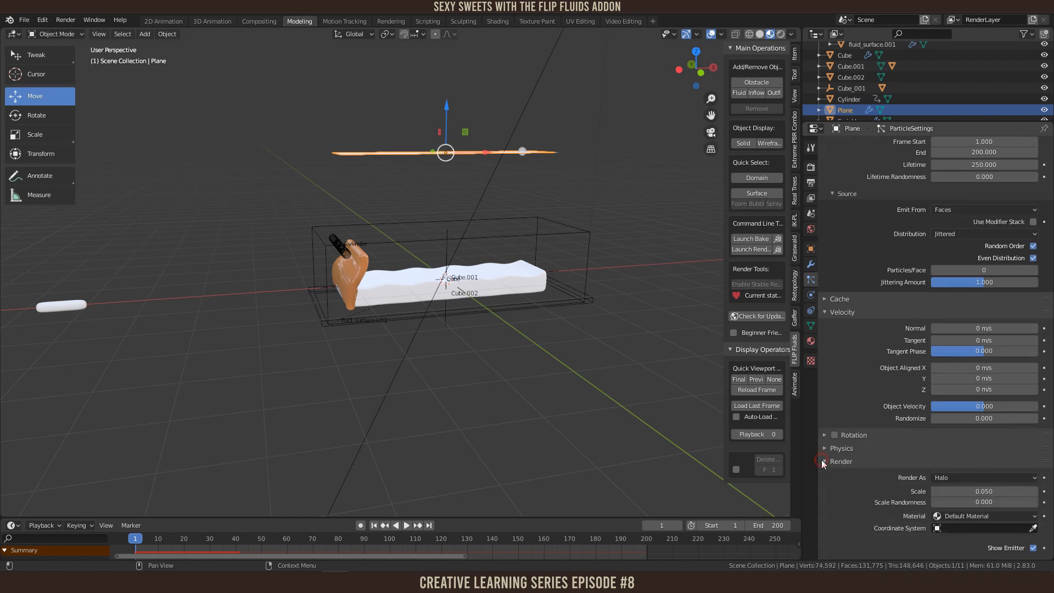
scroll(864, 453, down, 5)
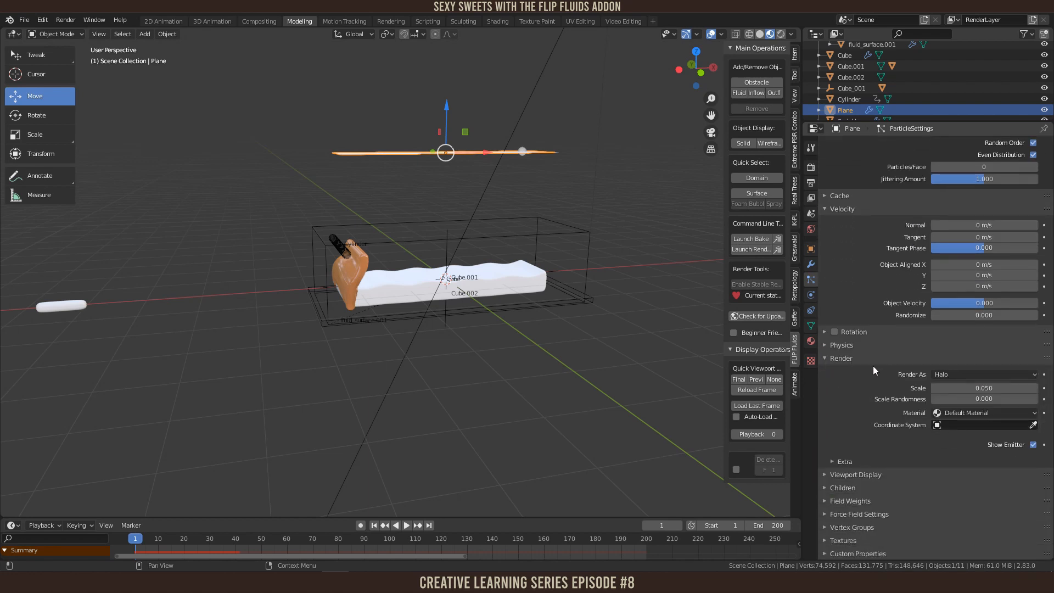
click(966, 374)
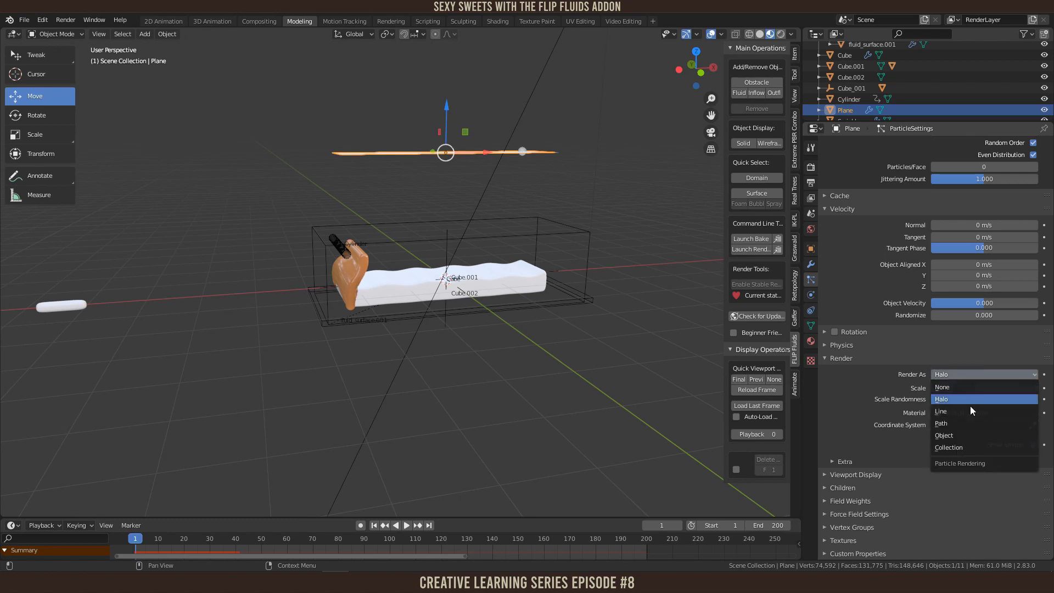
click(964, 436)
Step: Pick the Sprinkle object in the viewport as the particle system's instance object
scroll(957, 426, down, 2)
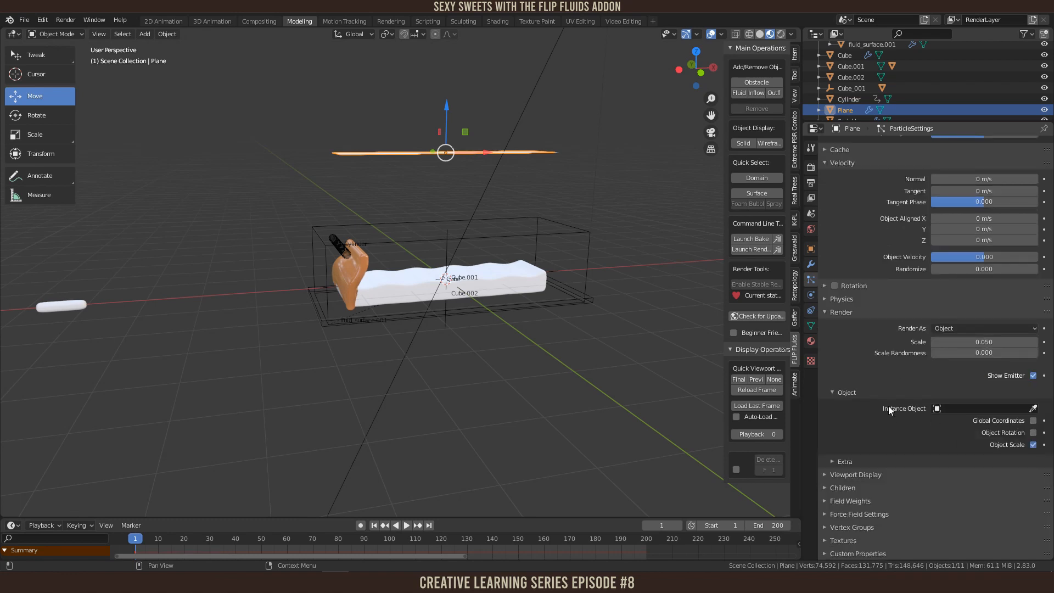
shift+middle_drag(197, 388, 211, 388)
click(1033, 408)
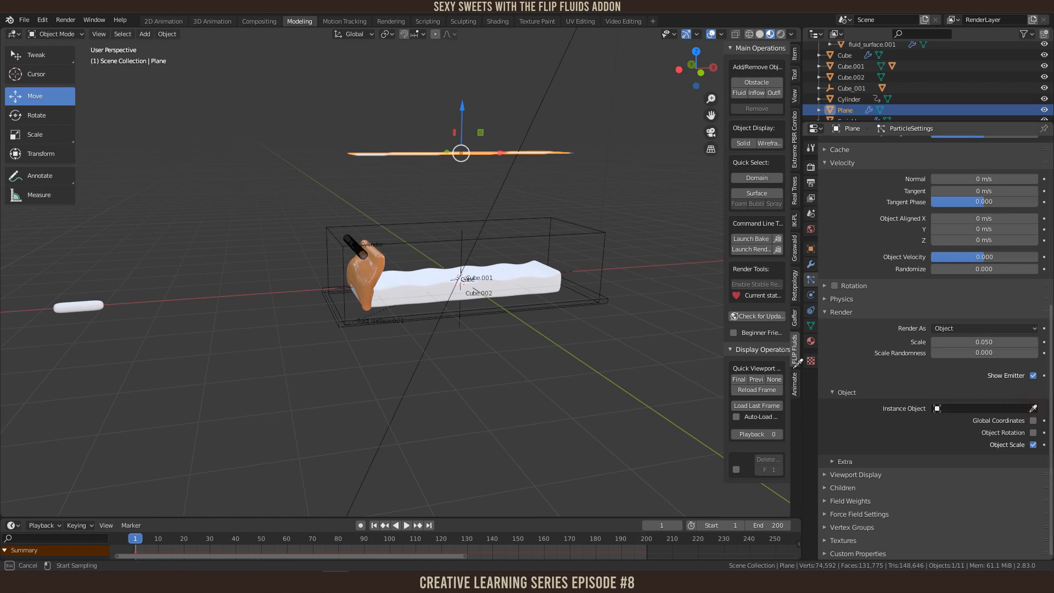
click(88, 301)
Step: Play the animation to about frame 15 and inspect the size of the falling sprinkle instances
scroll(413, 292, up, 2)
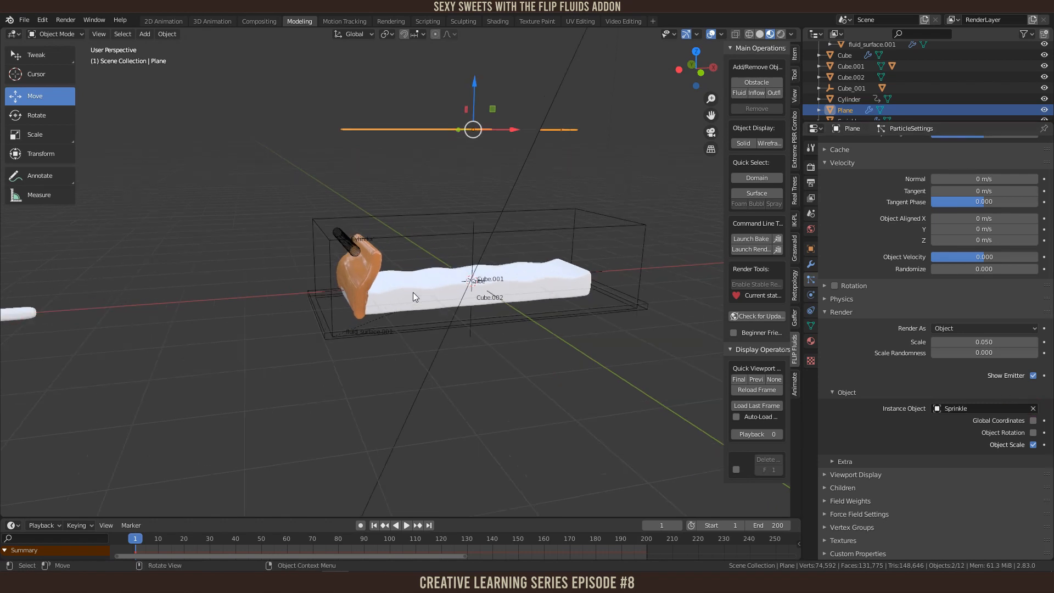
key(space)
key(space)
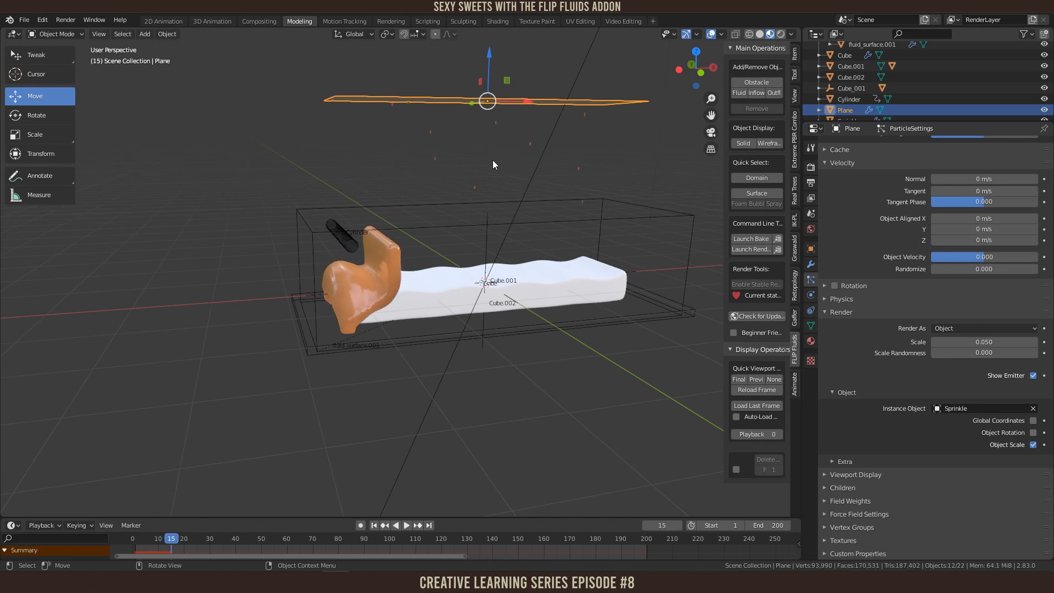
mouse_move(467, 160)
middle_down()
mouse_move(494, 166)
mouse_move(478, 144)
middle_up()
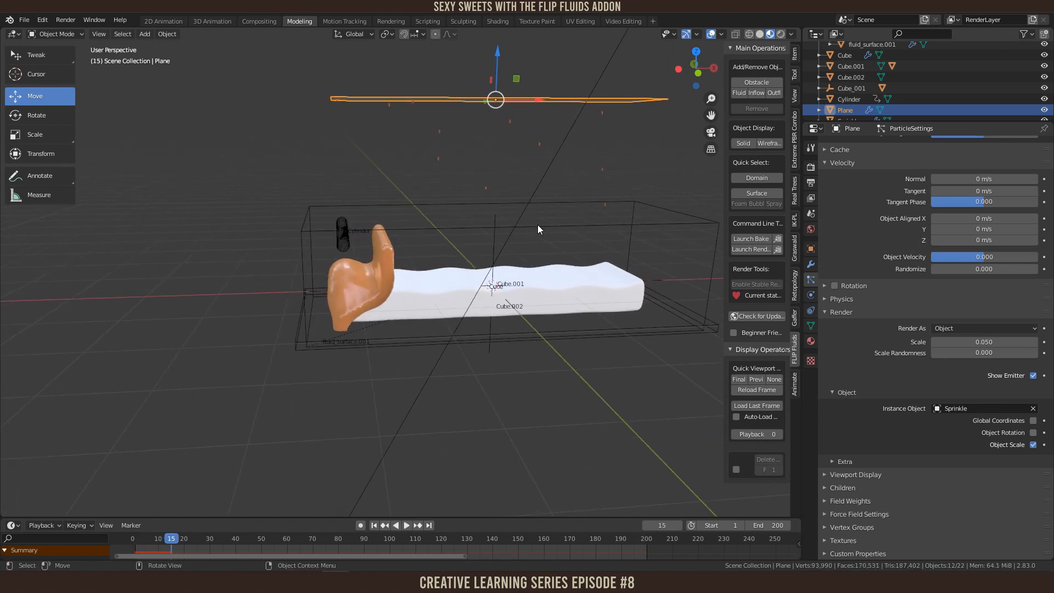
Step: Increase the render scale of the plane's sprinkle particles to 0.170
drag(978, 342, 1004, 341)
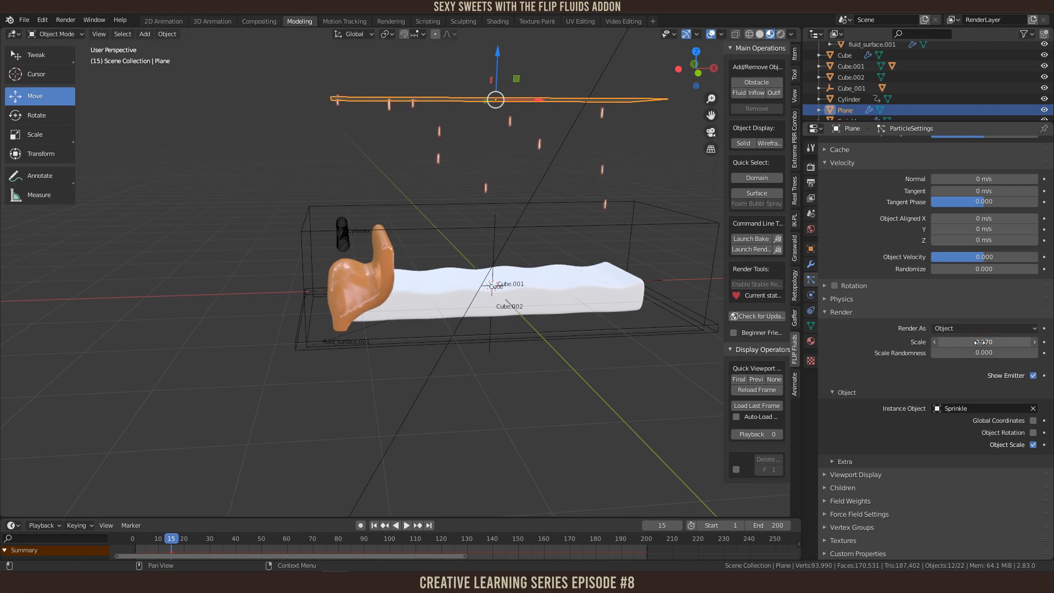
middle_drag(451, 325, 489, 291)
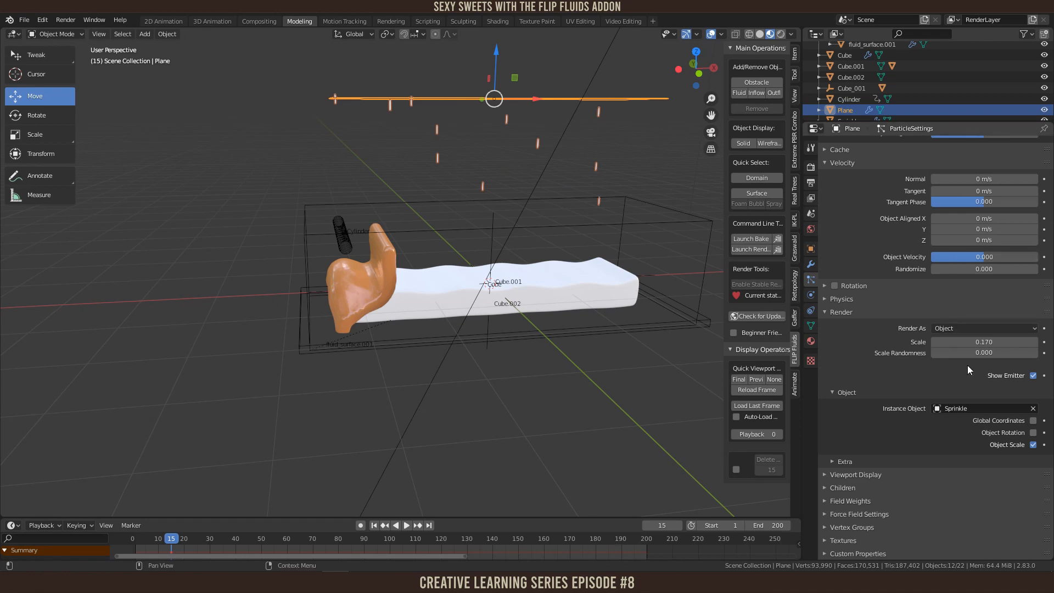
click(832, 312)
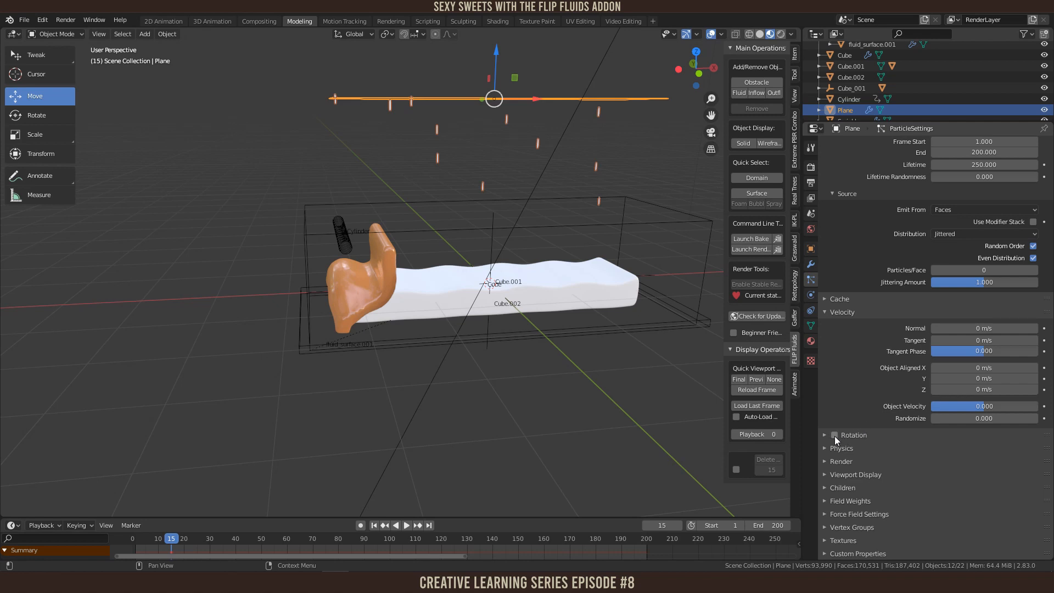
Step: Enable Rotation for the plane's particles, set its Randomize to 1, and turn on Dynamic
click(834, 435)
click(827, 435)
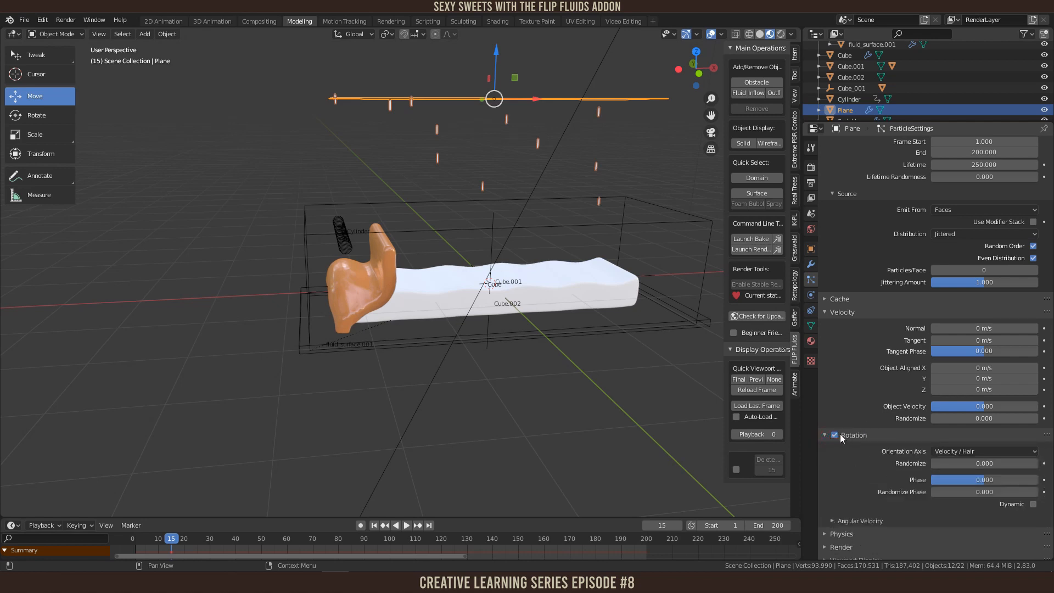
scroll(840, 441, down, 2)
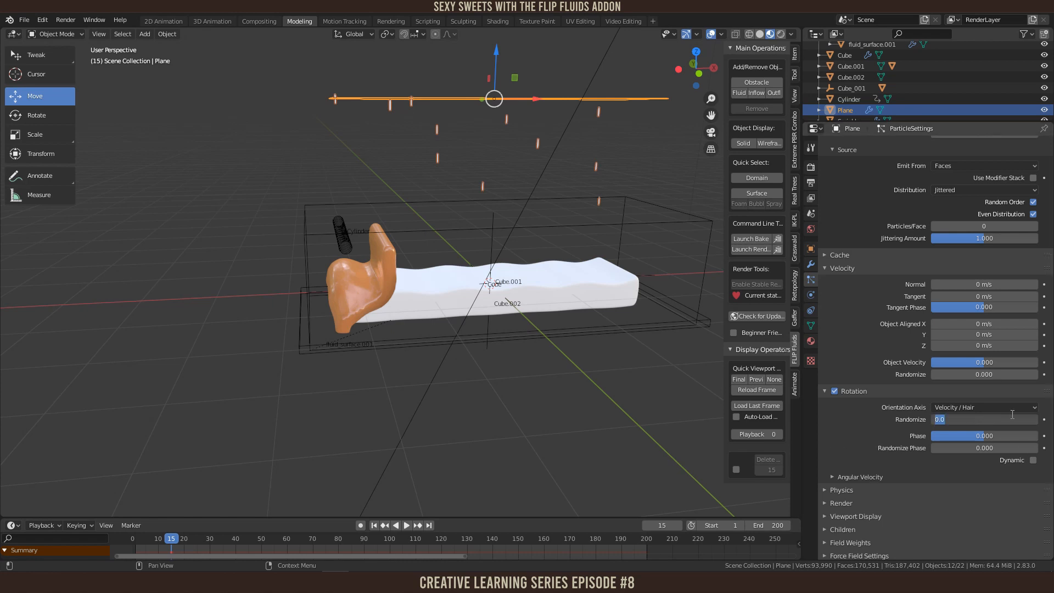
text(1)
key(Return)
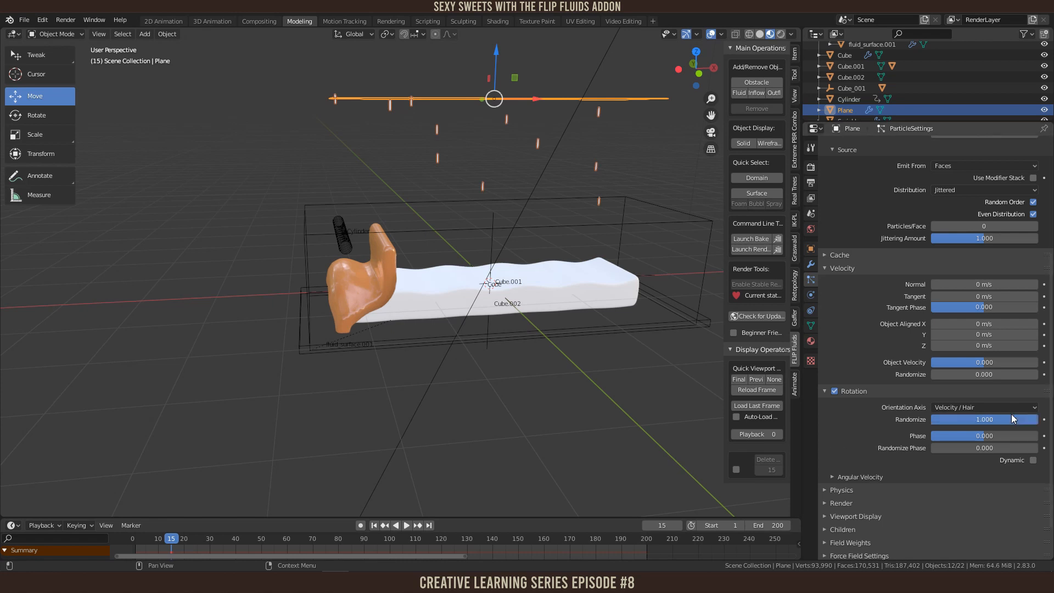
click(1033, 461)
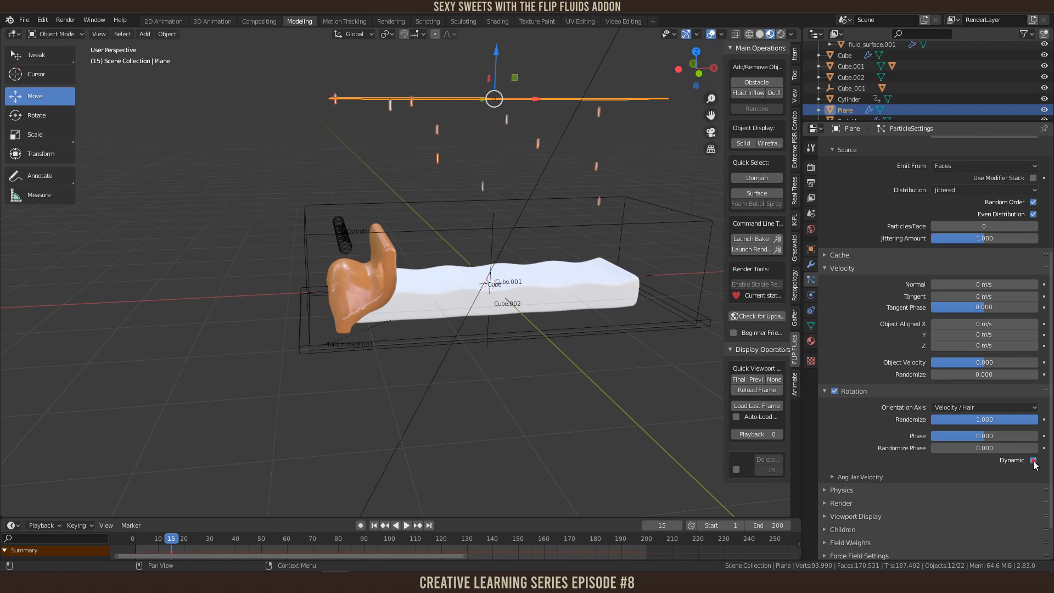
Step: Play the animation, restart it from frame 1, and examine how the rotated sprinkles fall over the candy bar
key(space)
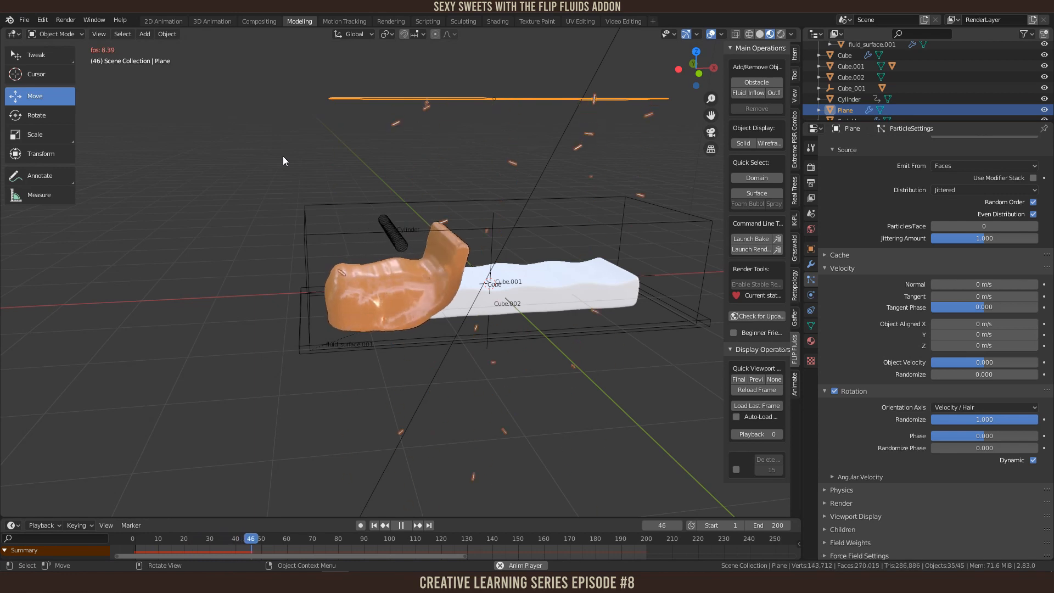
key(space)
key(shift+Left)
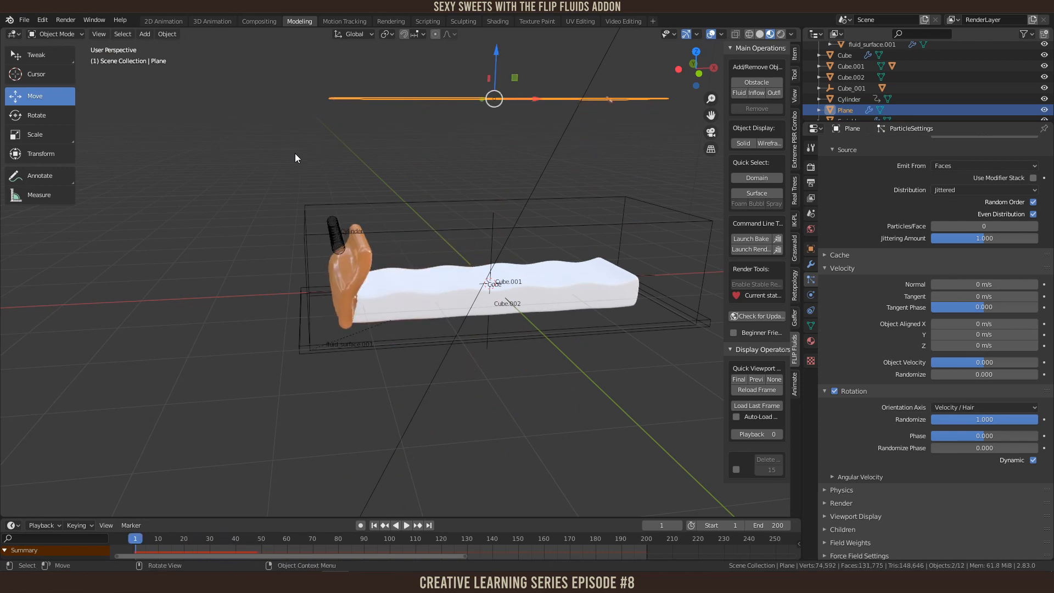
middle_drag(294, 158, 402, 167)
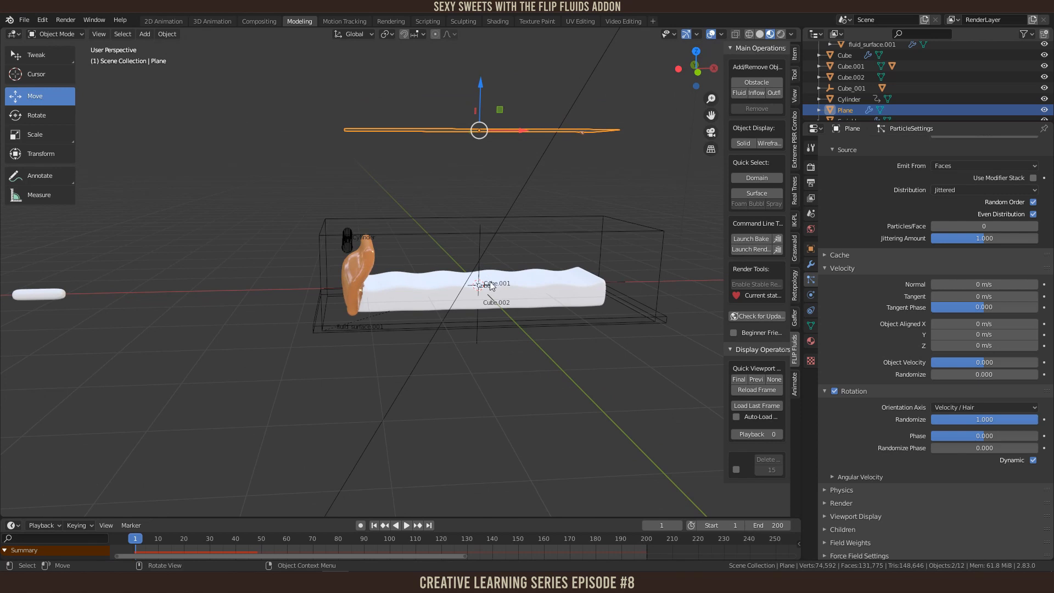
key(space)
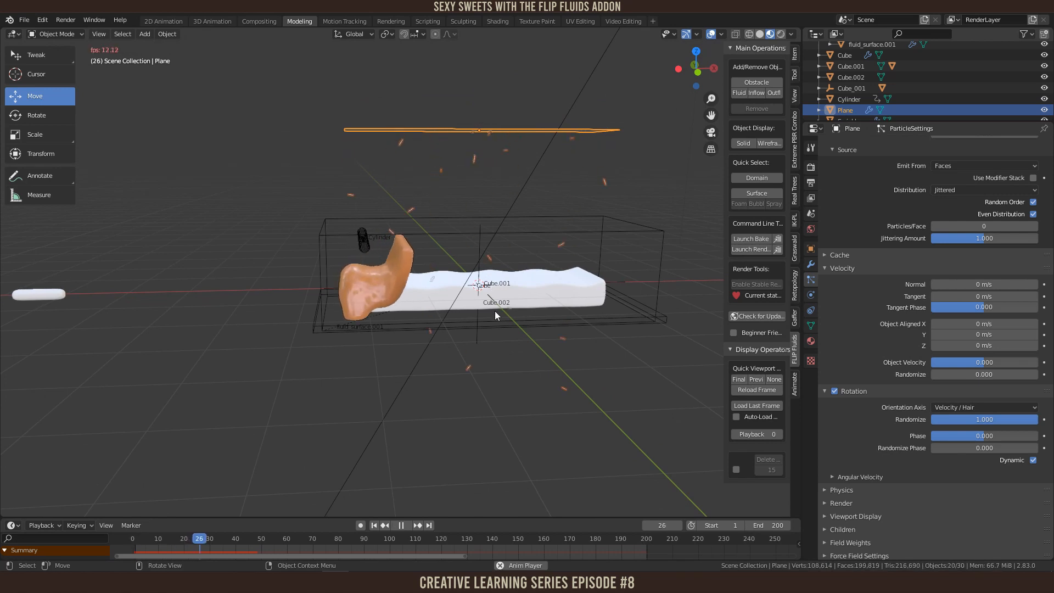
key(space)
scroll(556, 338, up, 2)
click(562, 305)
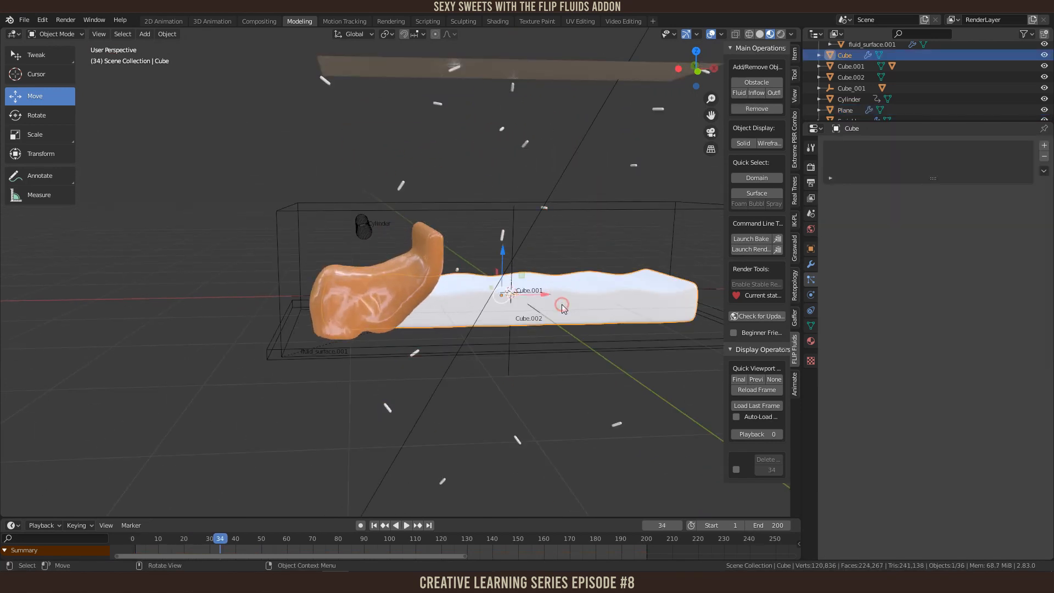
click(450, 68)
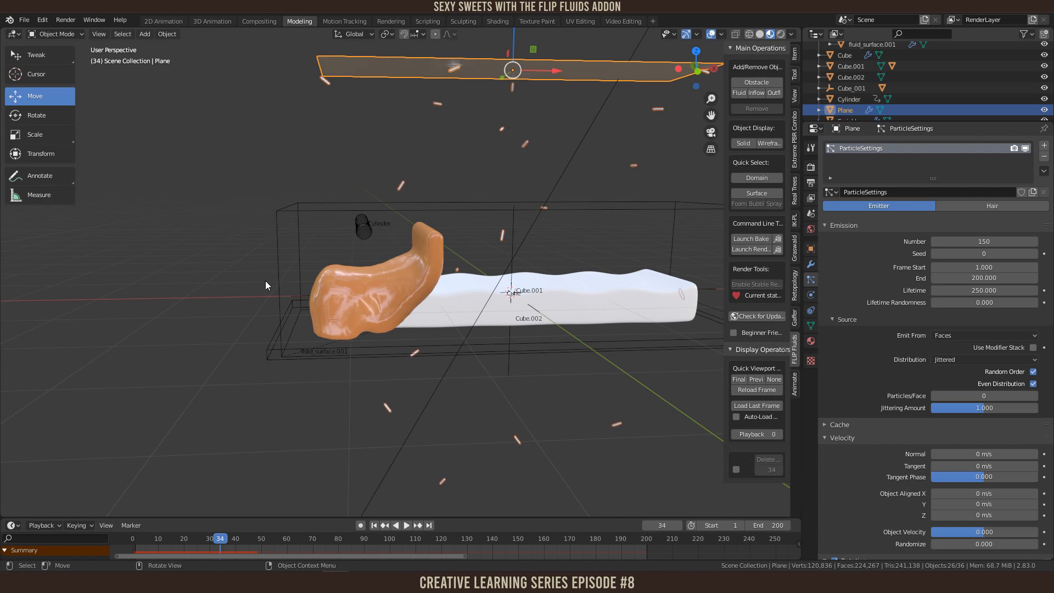
click(369, 288)
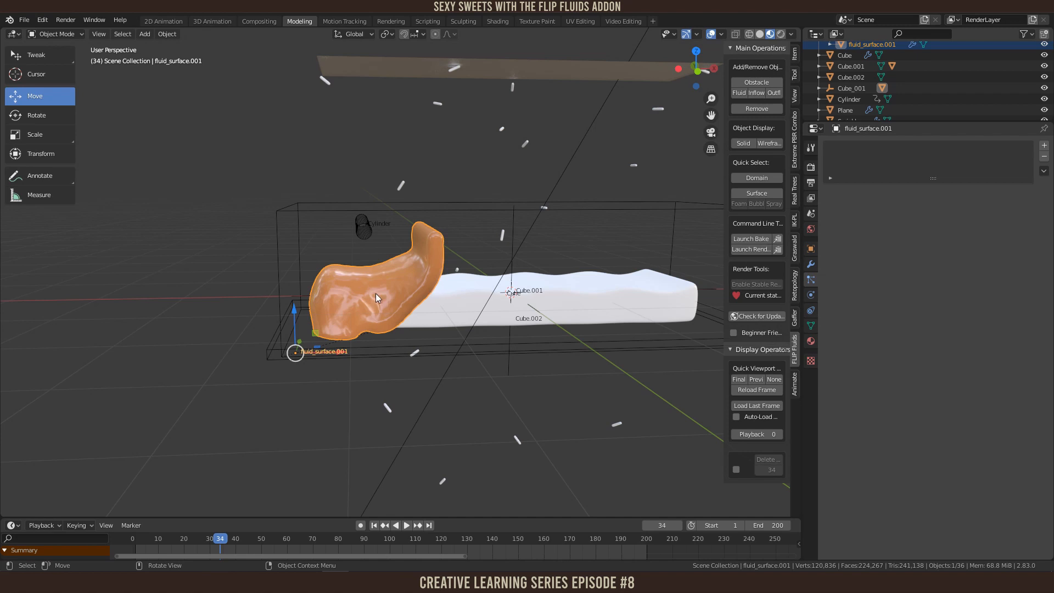
click(505, 234)
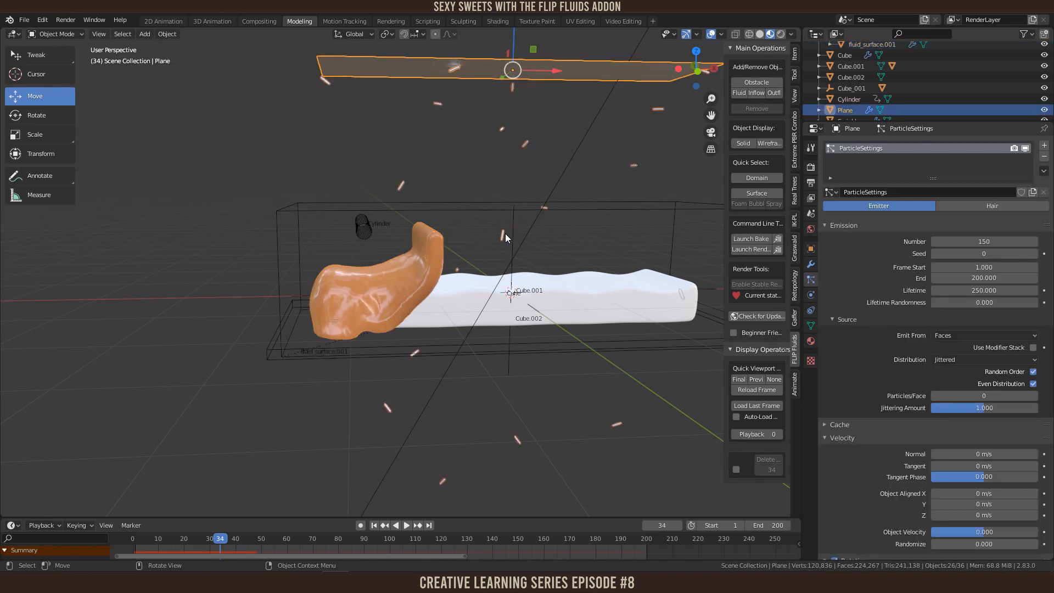
Step: Select the caramel fluid surface and jump to the last frame, 200
click(415, 246)
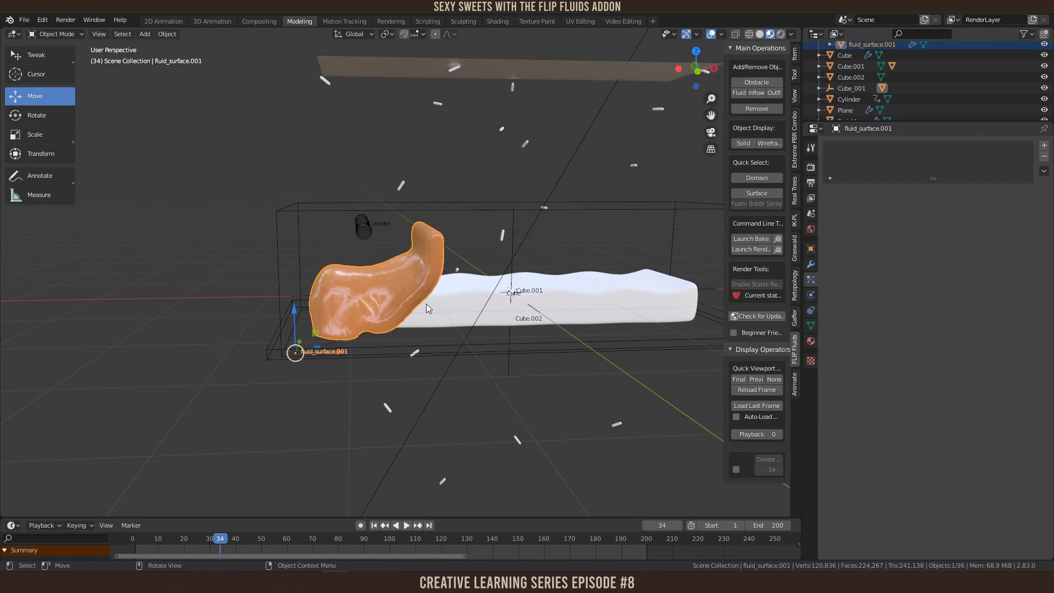
scroll(380, 285, down, 3)
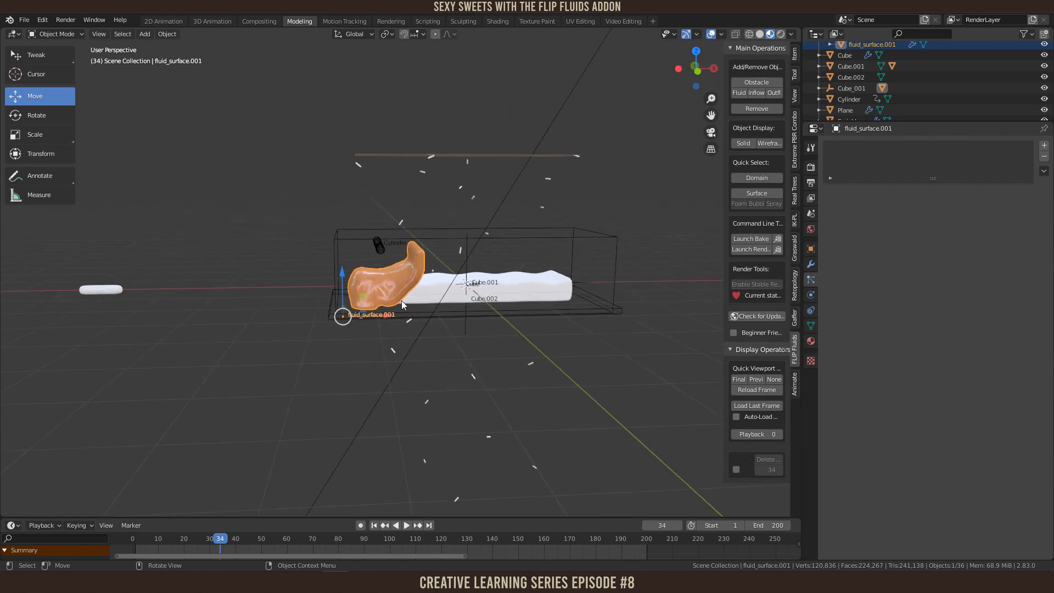
scroll(402, 300, up, 5)
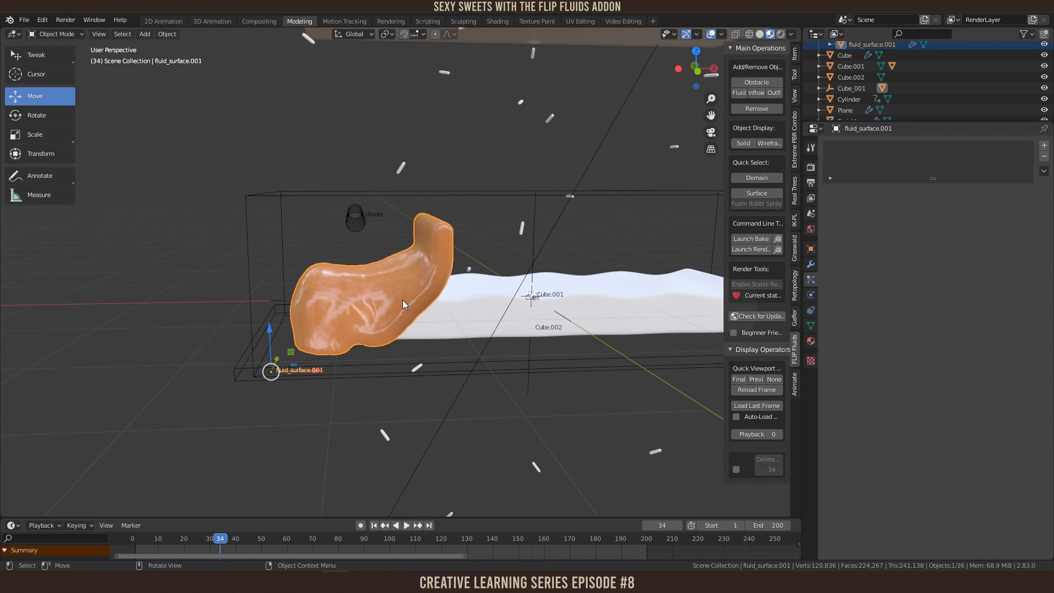
key(shift+Left)
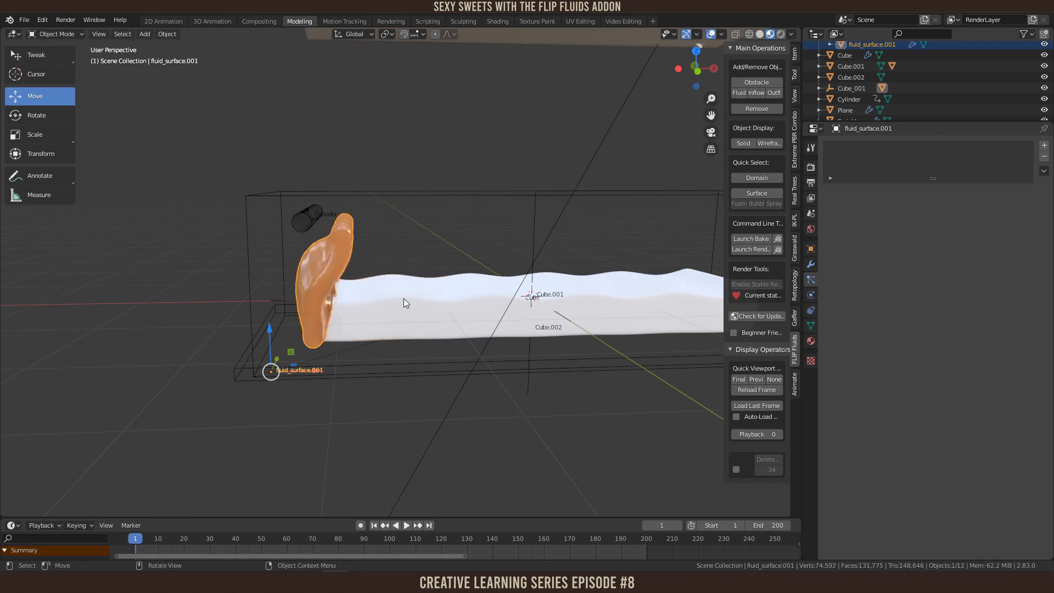
scroll(404, 298, down, 3)
key(shift+Right)
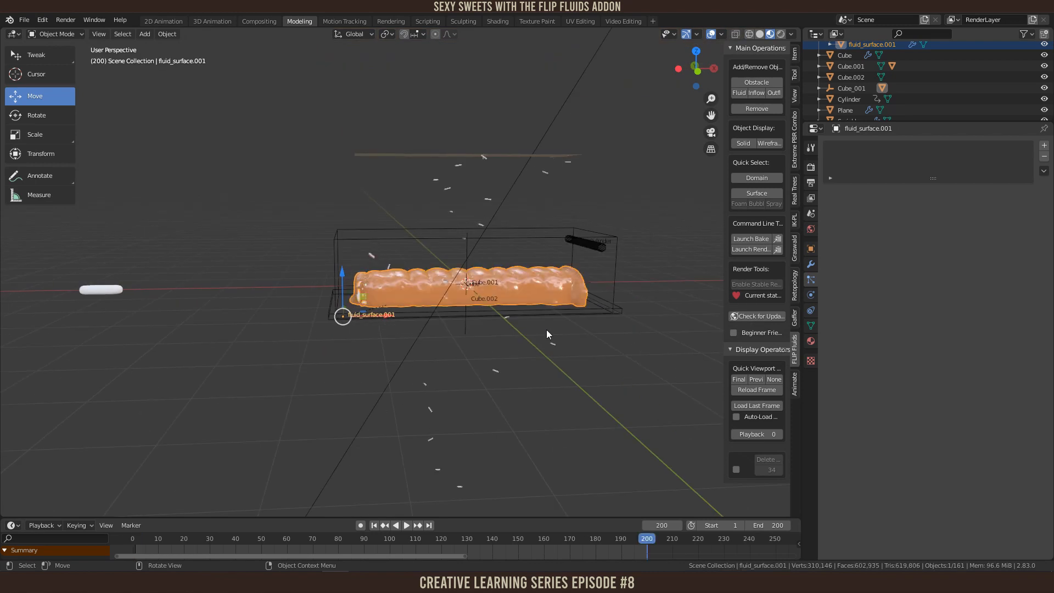
scroll(622, 424, up, 3)
scroll(622, 419, down, 2)
shift+middle_drag(610, 401, 509, 373)
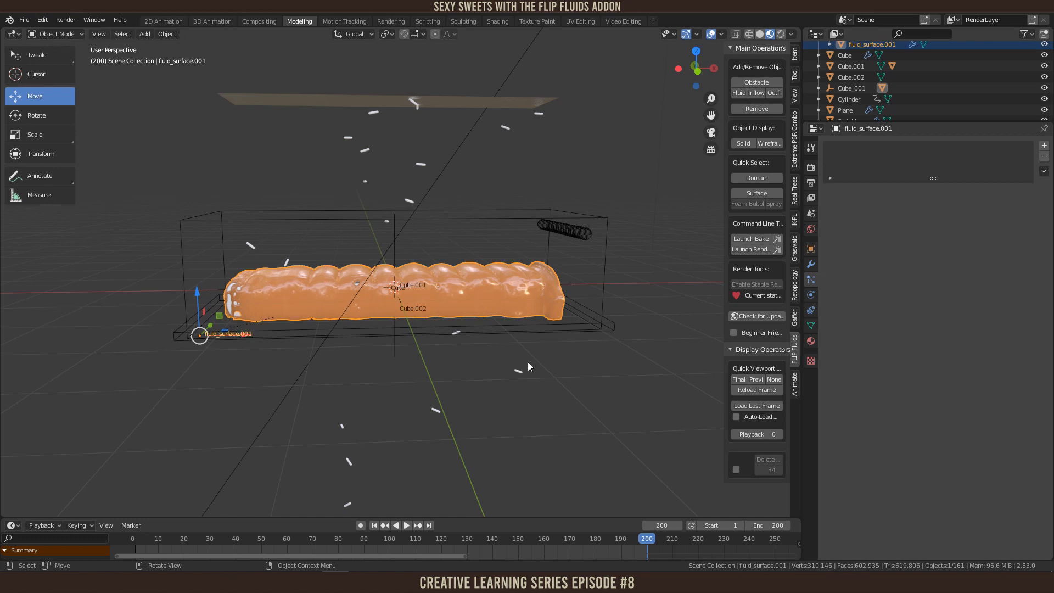
Step: Duplicate the caramel fluid surface in place and rename the copy CaramelCollider
key(shift+d)
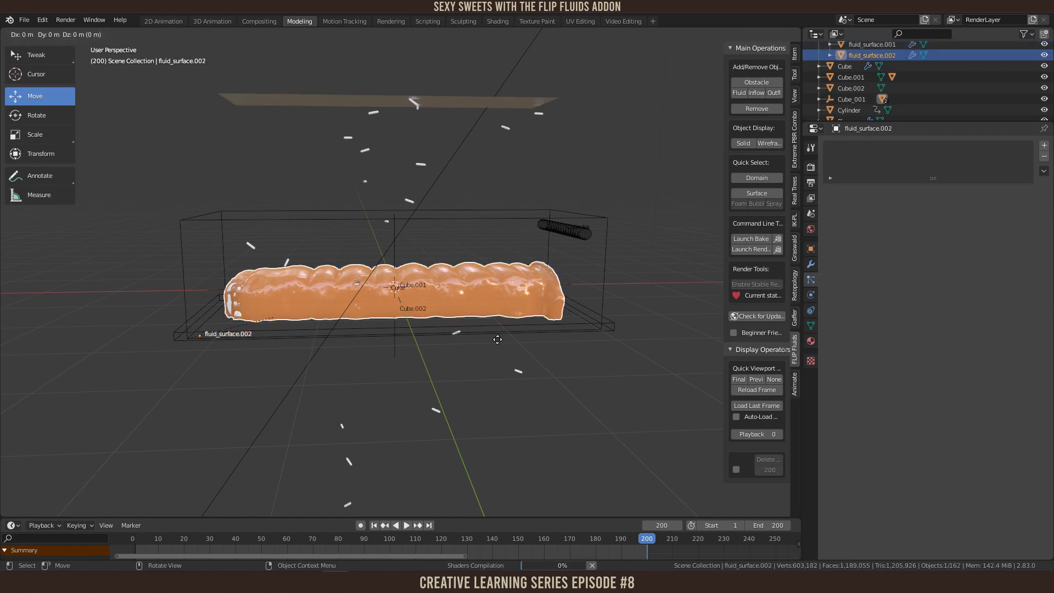
right_click(498, 341)
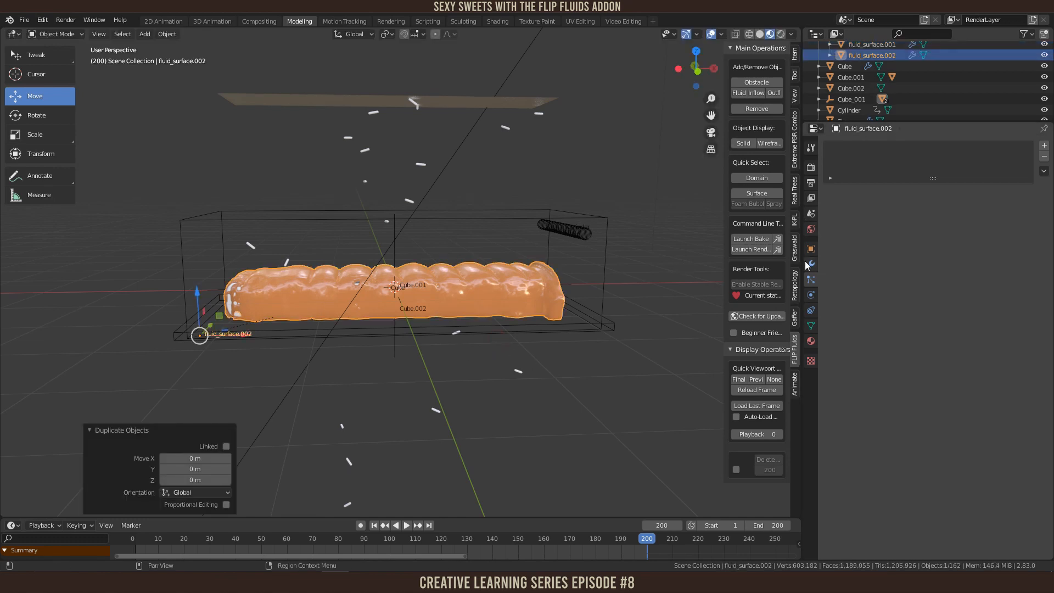
scroll(888, 93, up, 3)
click(878, 97)
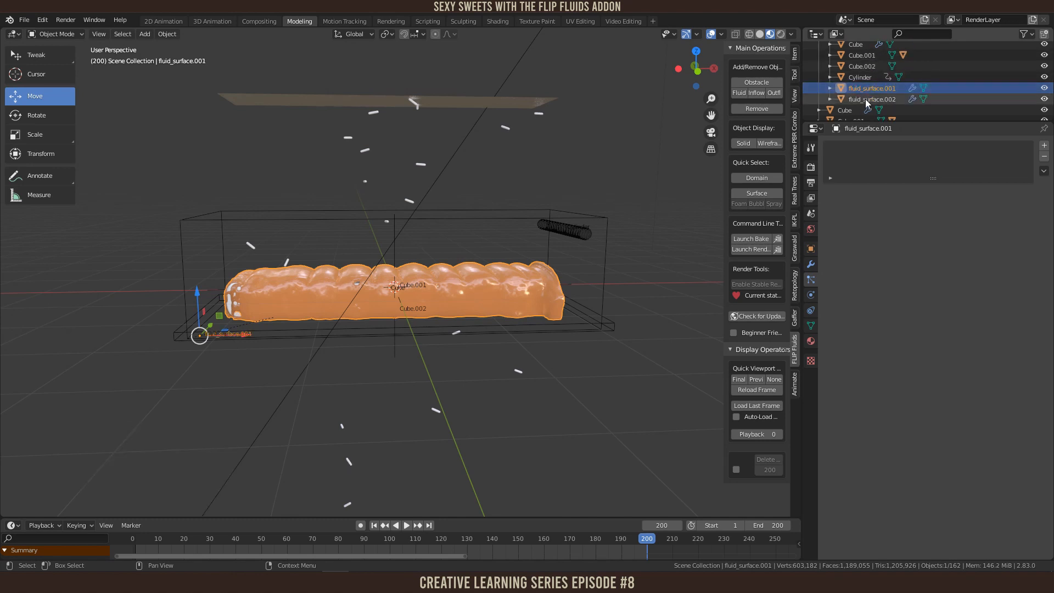
double_click(871, 100)
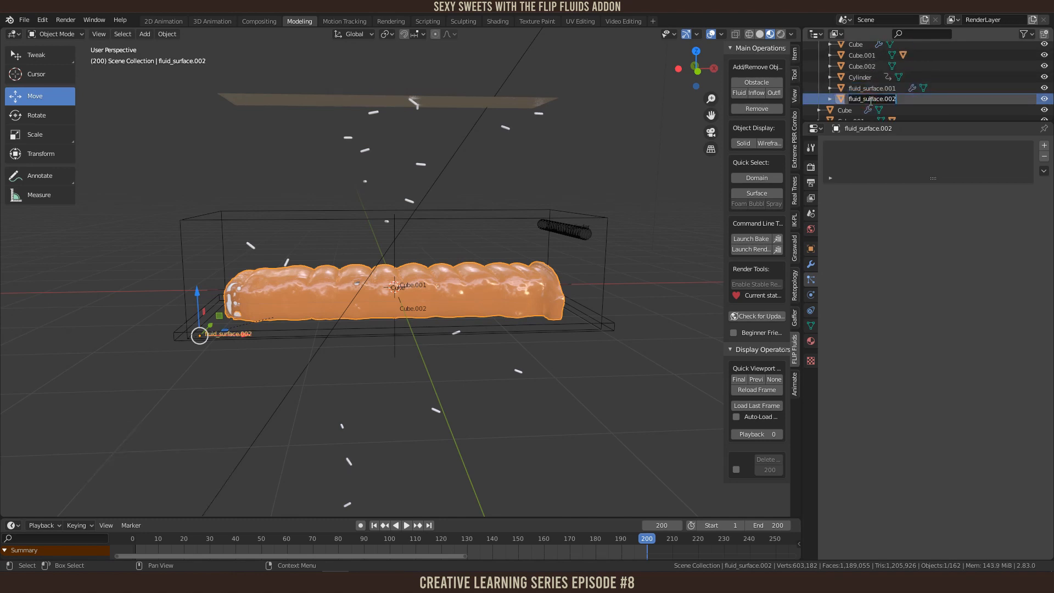
text(Caramel Collider)
key(Return)
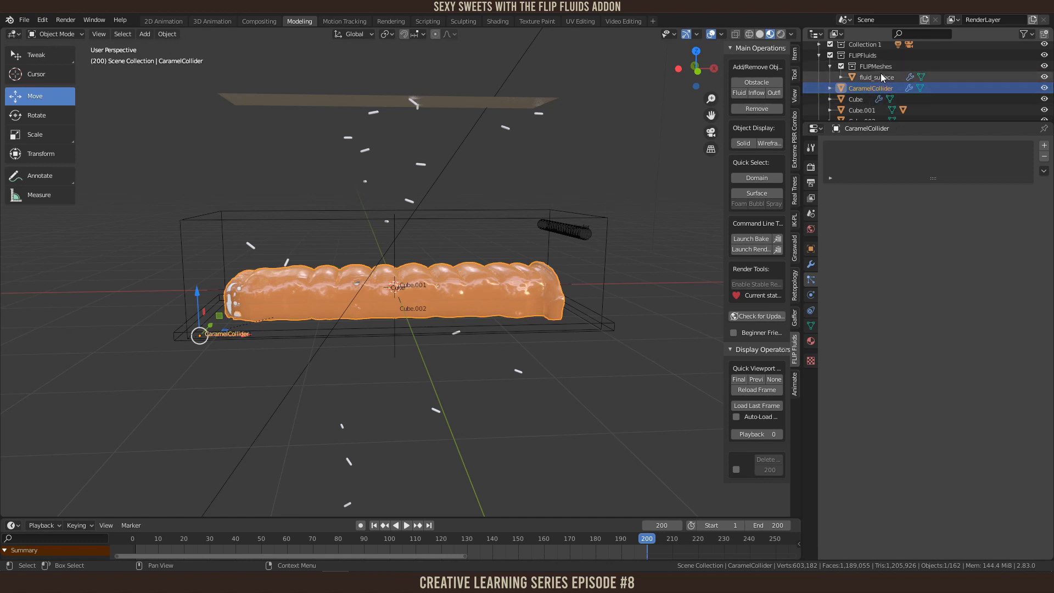
click(881, 77)
click(1044, 78)
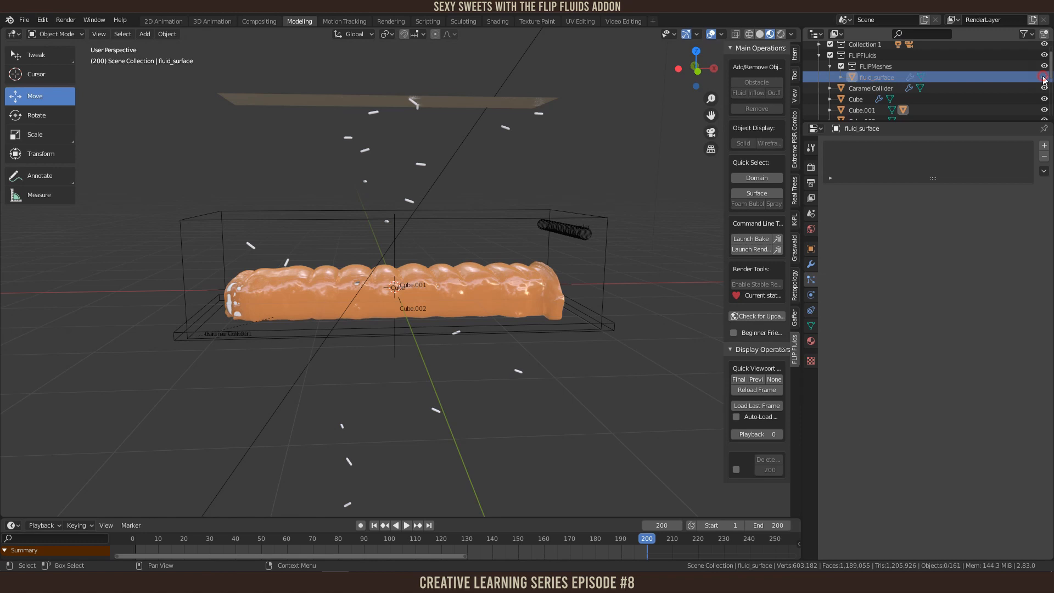
click(1043, 77)
Step: Rename the original caramel surface, fluid_surface.001, as Caramel_Alambic and hide it in the viewport
click(331, 282)
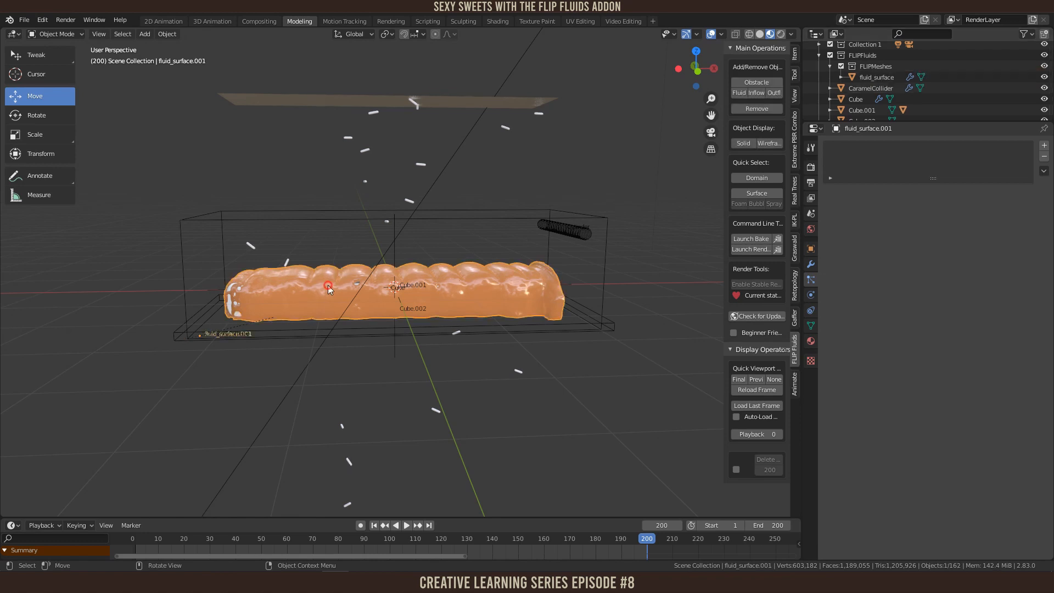
scroll(988, 101, down, 3)
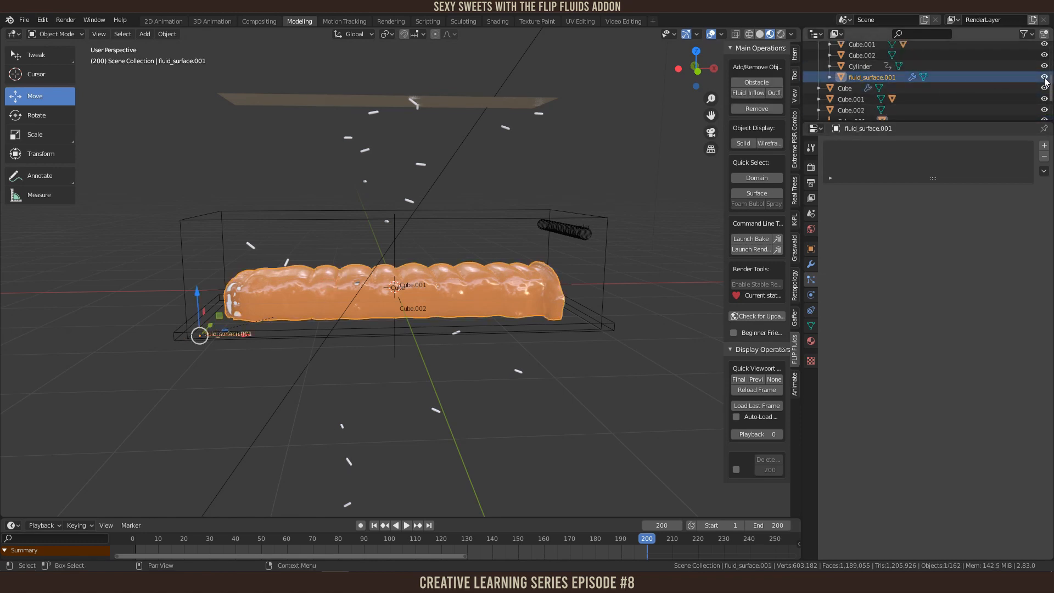
double_click(881, 77)
text(Car)
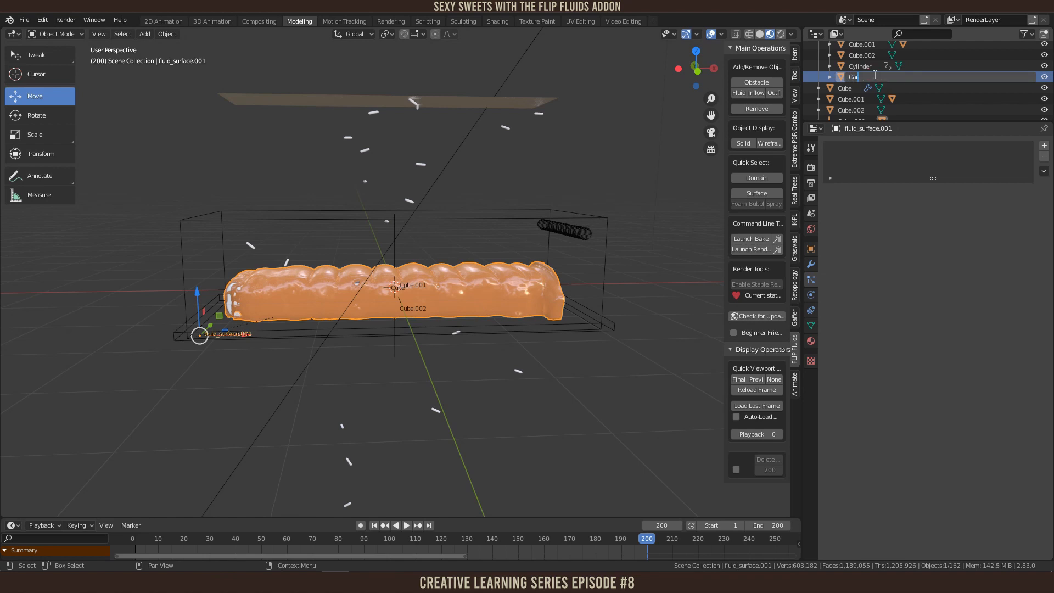
text(amel_Alambic)
key(Return)
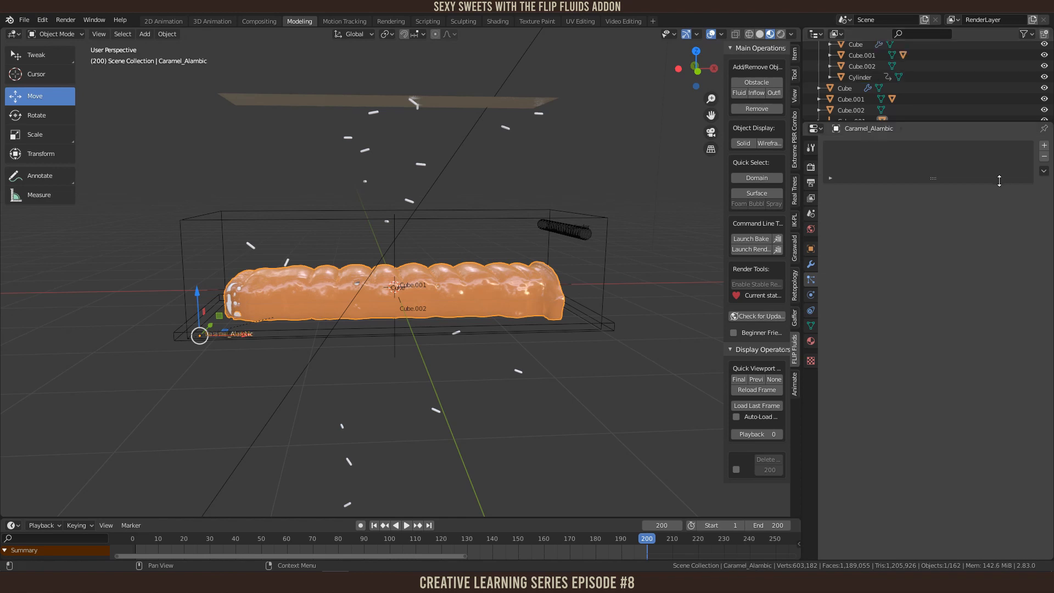
scroll(928, 74, up, 4)
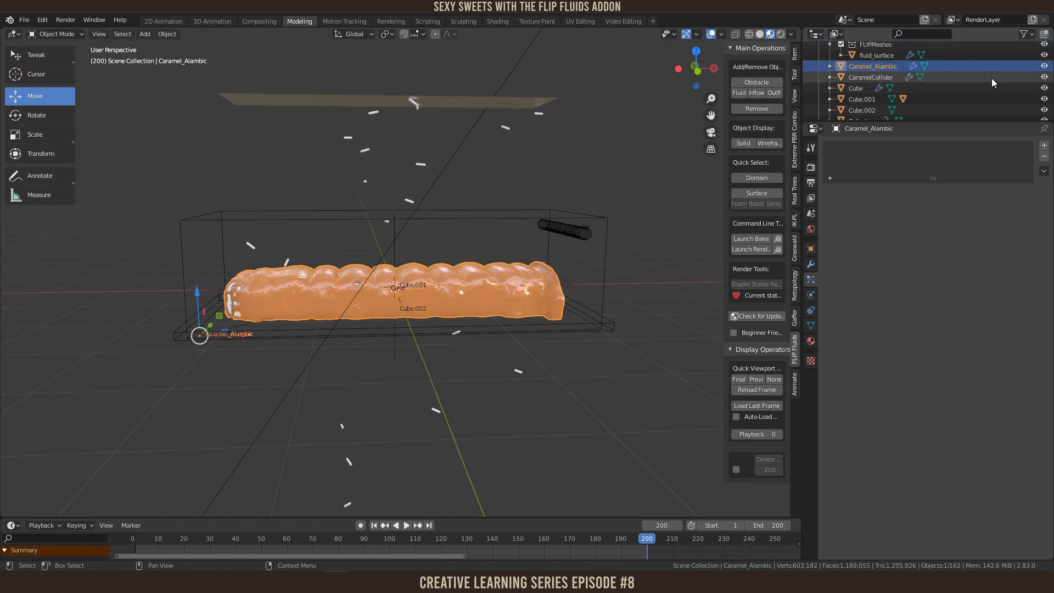
click(1043, 65)
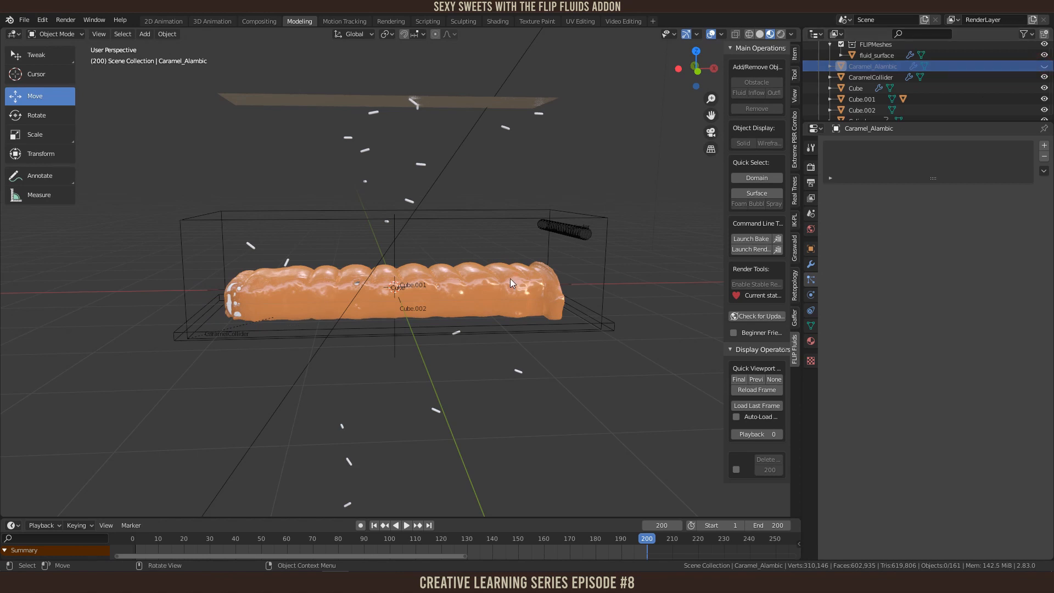
Step: Apply the Mesh Sequence Cache modifier on CaramelCollider at frame 200 and inspect the frozen mesh
click(492, 281)
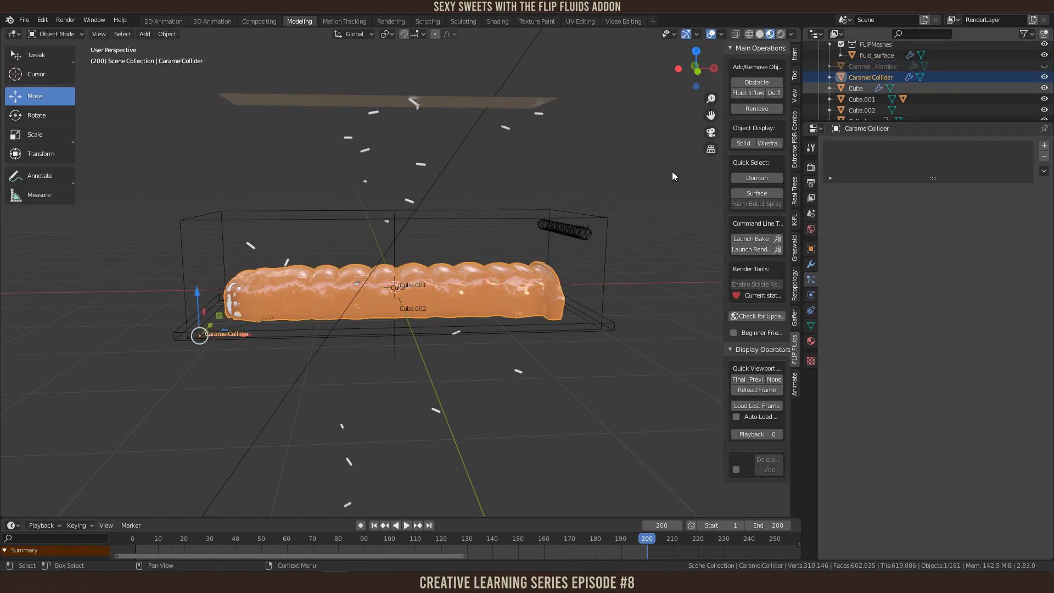
click(811, 264)
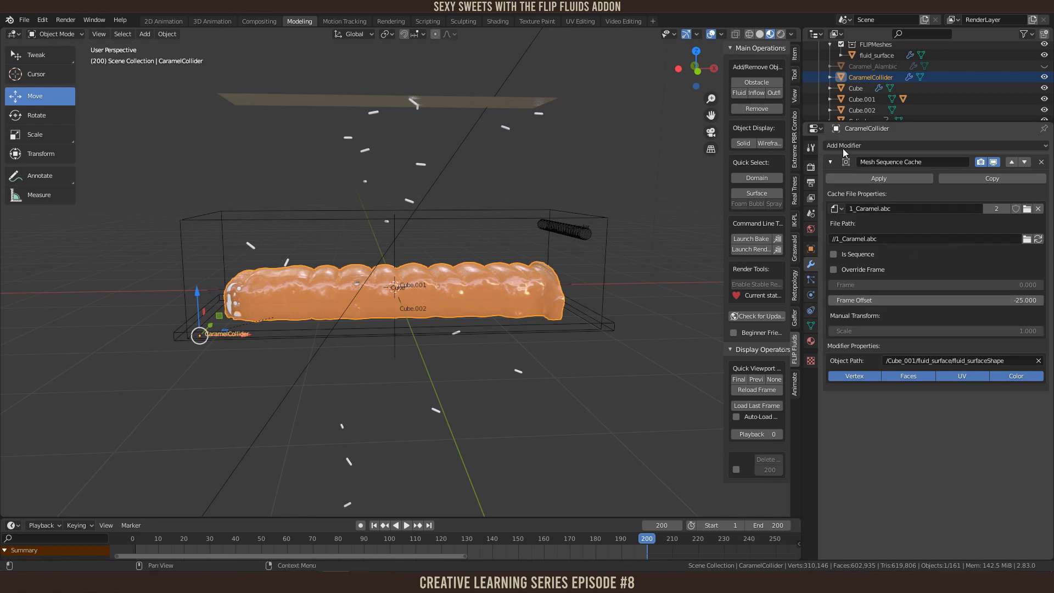
click(897, 177)
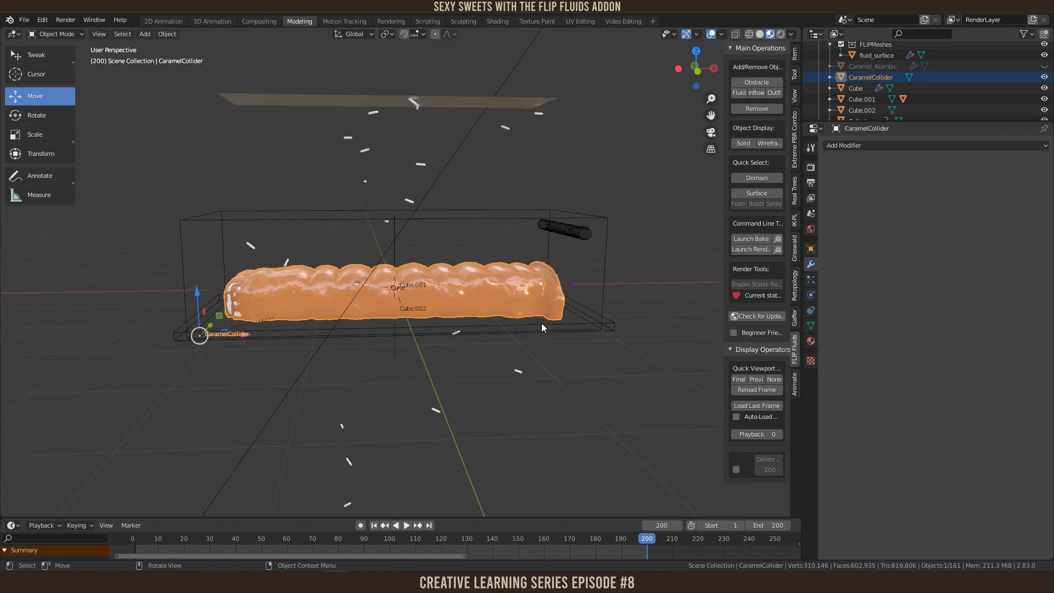
scroll(328, 285, up, 5)
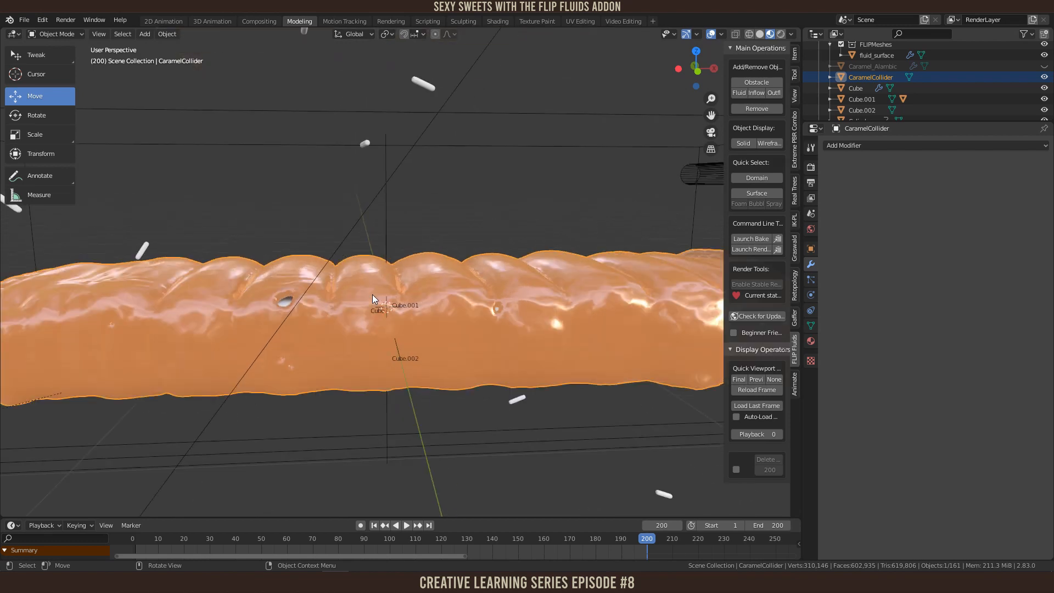
scroll(372, 297, down, 5)
middle_drag(345, 357, 360, 364)
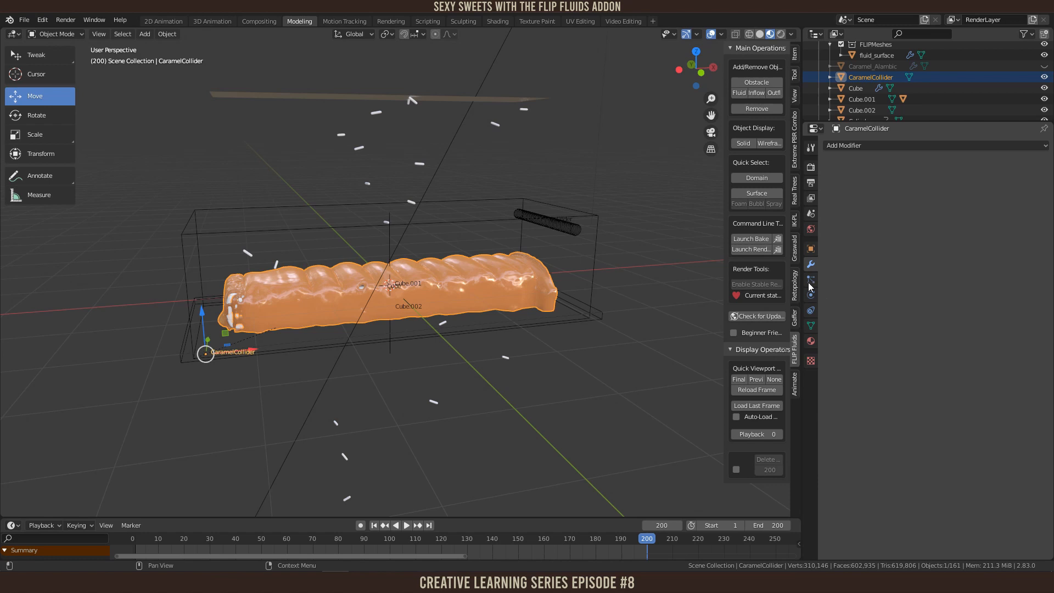
Step: Remove the FF Caramel material slot from CaramelCollider
click(811, 341)
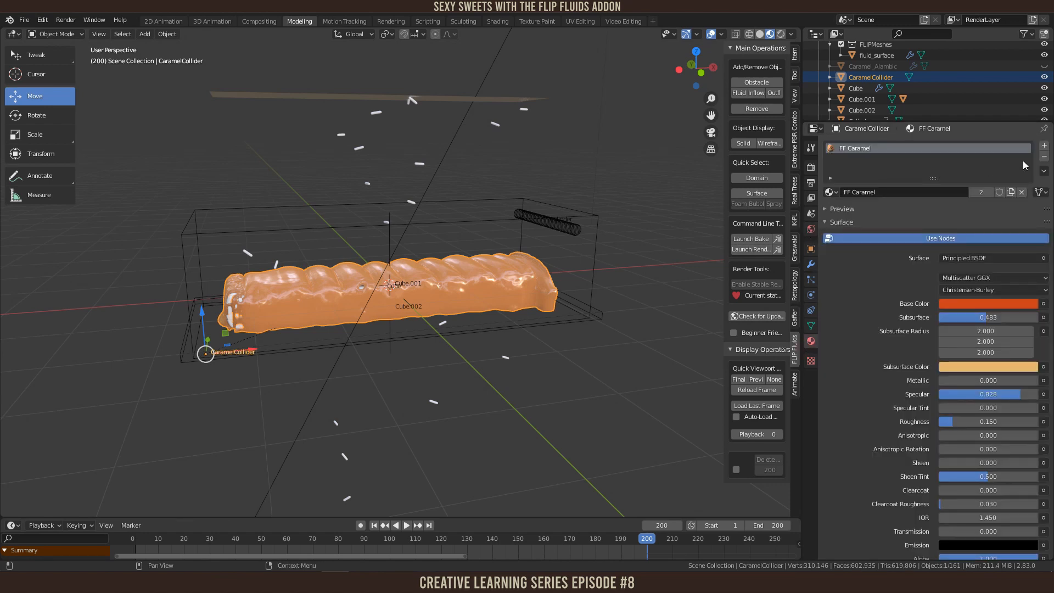
click(1043, 156)
scroll(324, 320, up, 1)
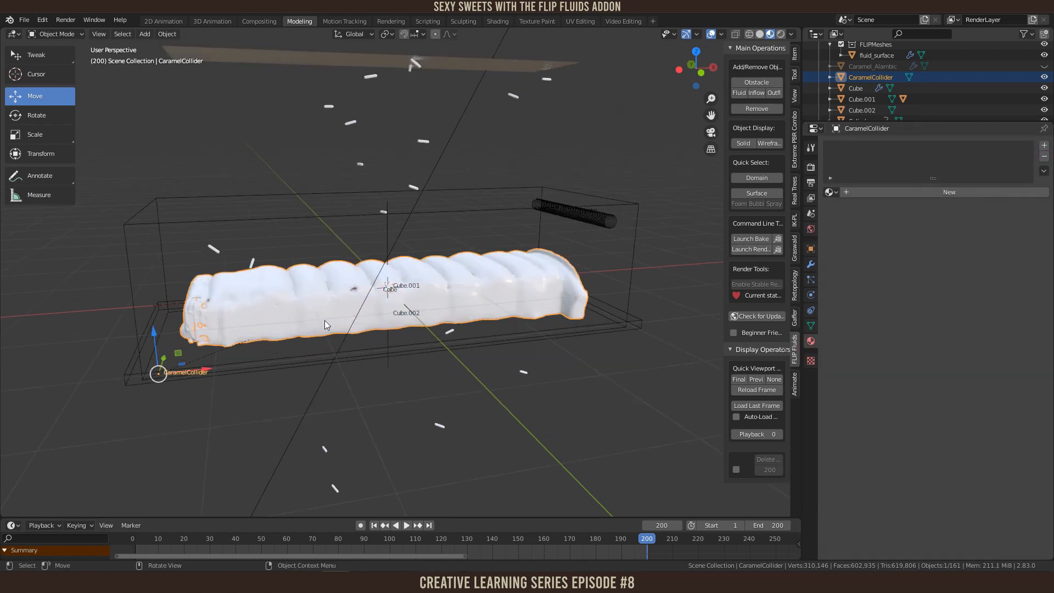
scroll(324, 320, up, 2)
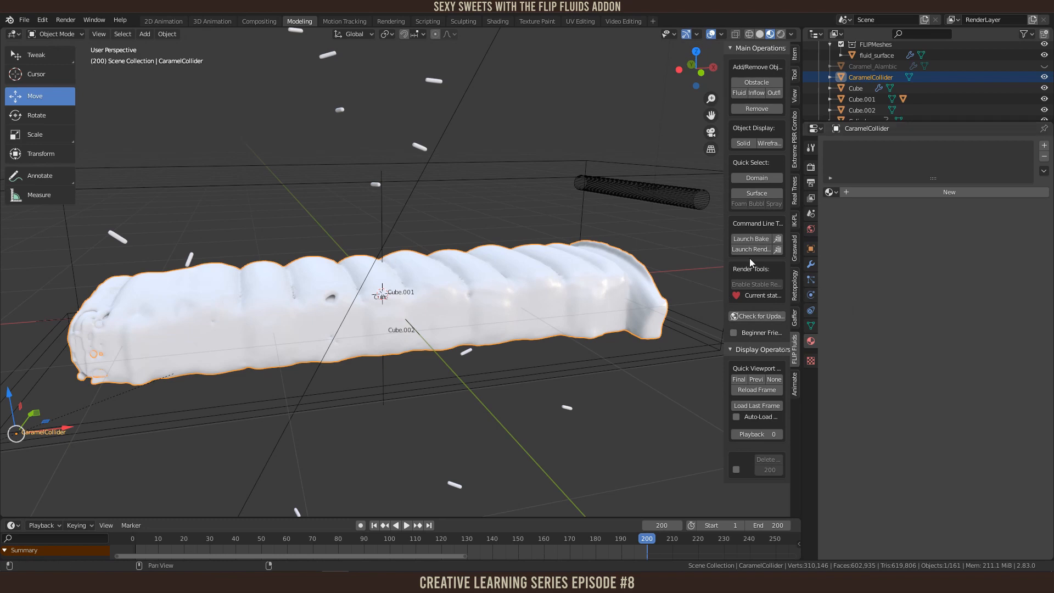
Step: Set CaramelCollider's viewport display type to Wire and inspect it around the inner bar
click(810, 249)
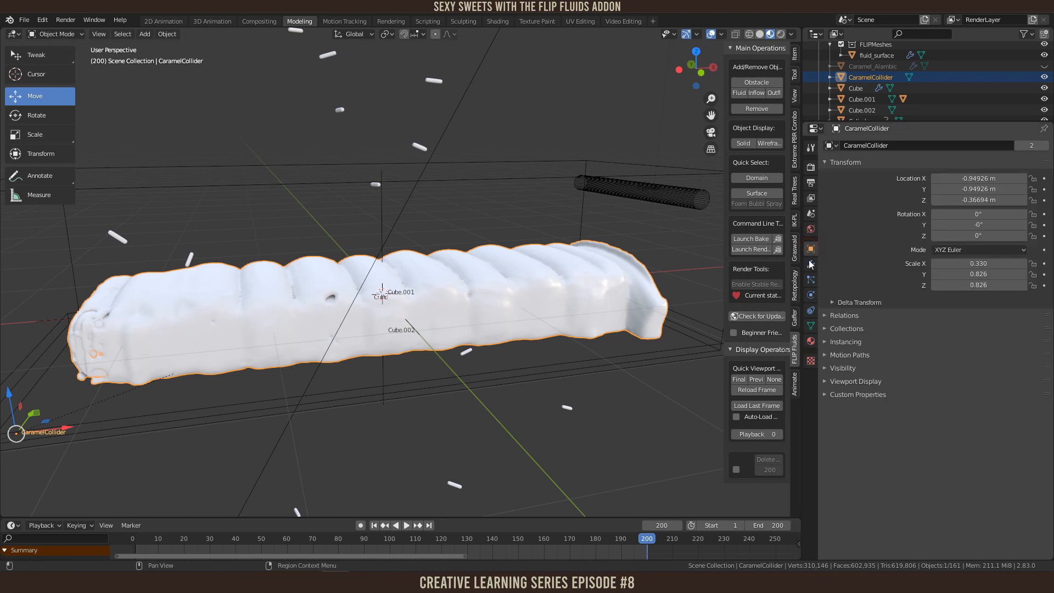
click(825, 368)
click(829, 401)
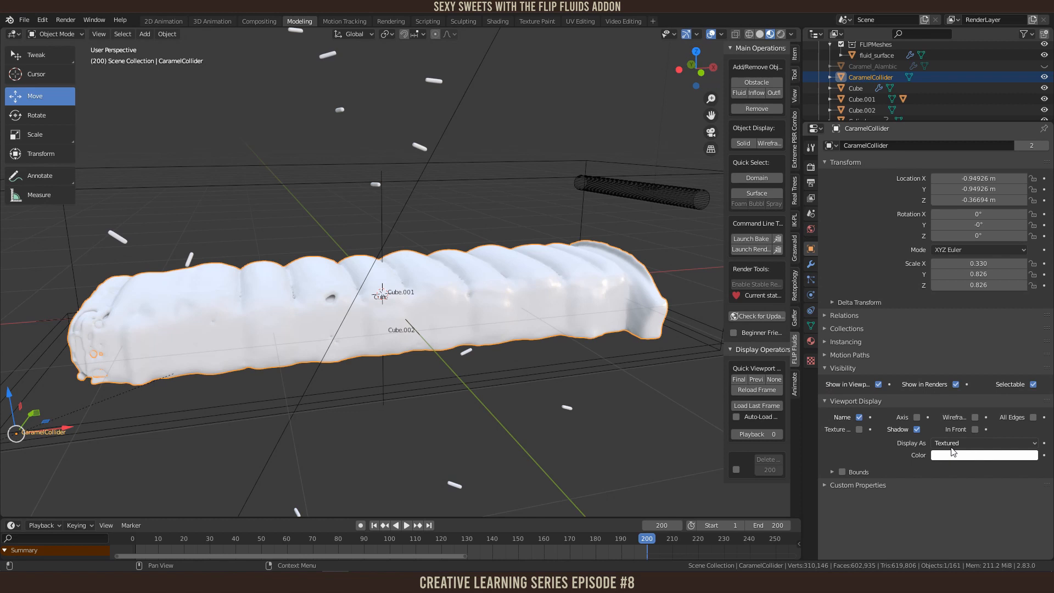
click(951, 445)
click(953, 467)
middle_drag(402, 333, 115, 276)
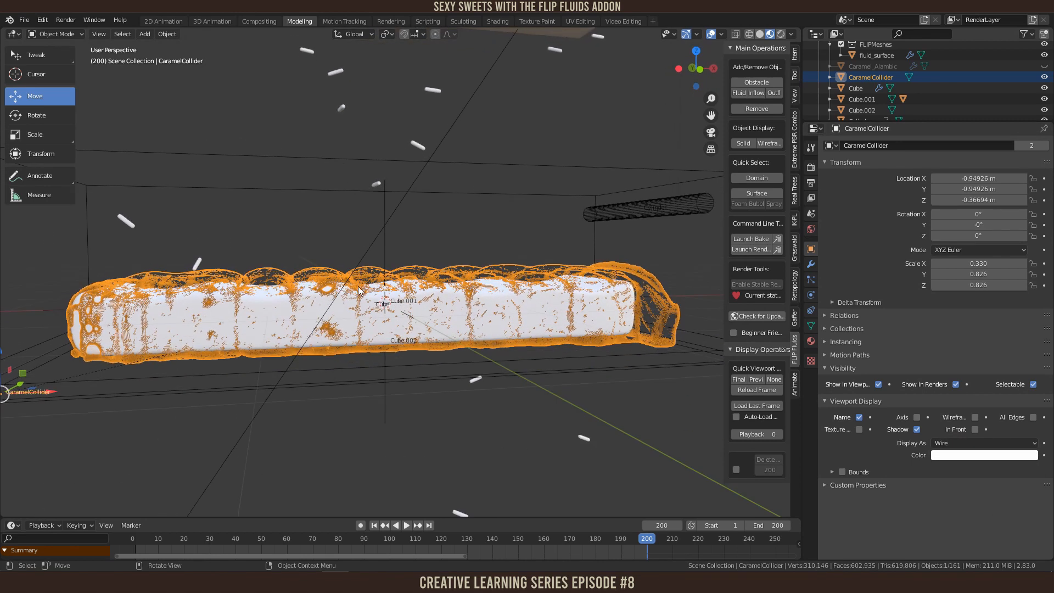
scroll(362, 293, down, 2)
middle_drag(364, 295, 394, 318)
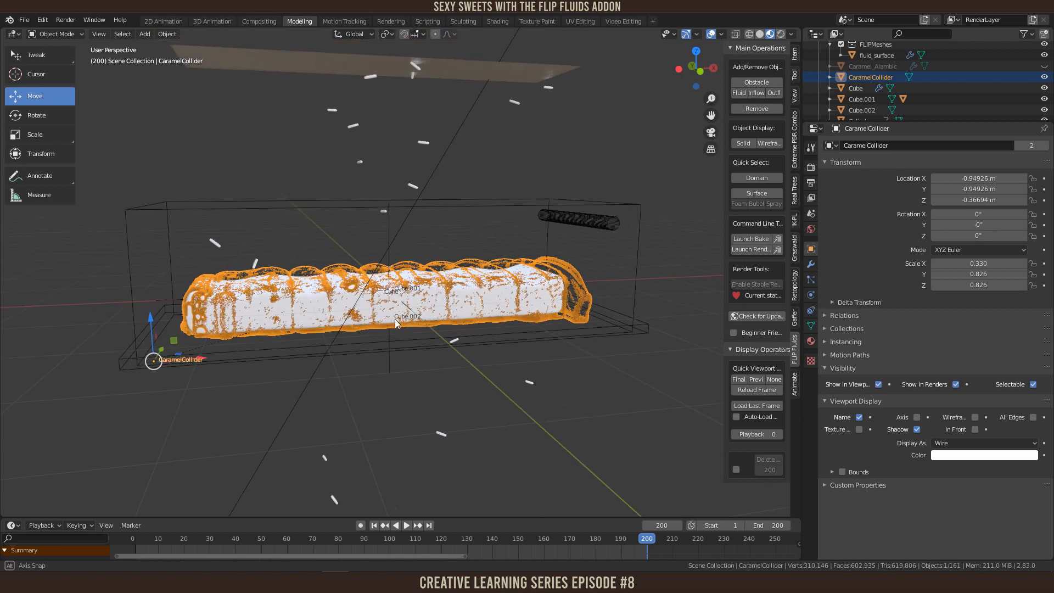
Step: Return to frame 1, remove FLIP Fluid physics from CaramelCollider and enable Collision physics on it instead
key(shift+Left)
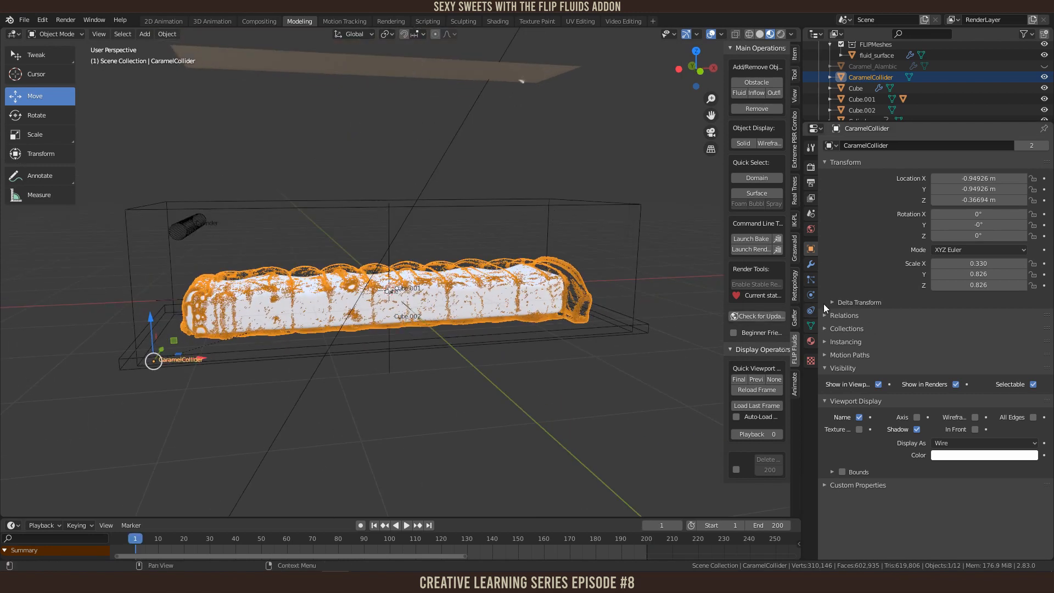
click(811, 294)
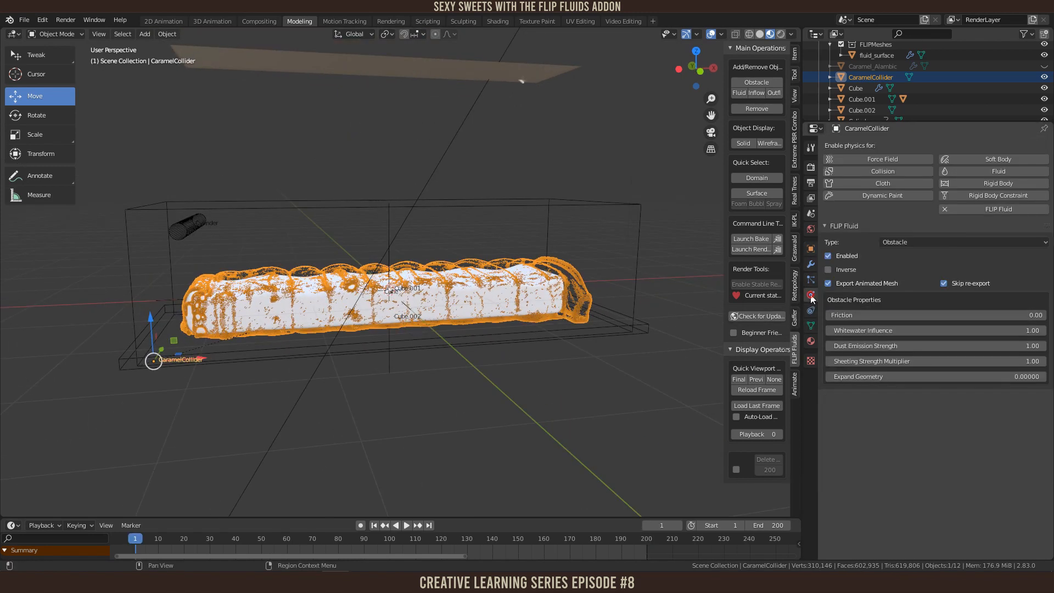
click(831, 226)
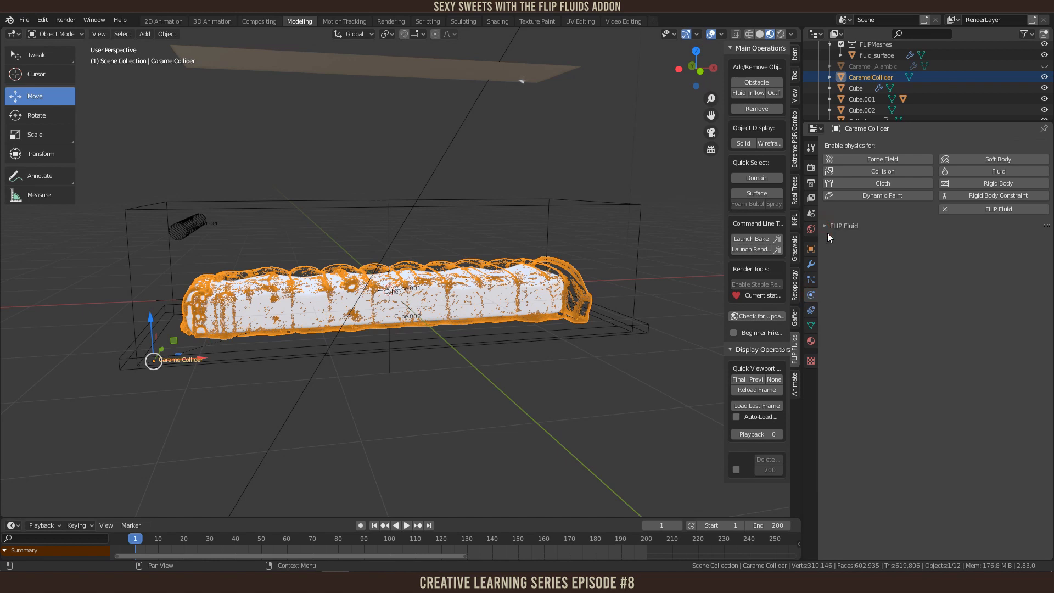
click(826, 225)
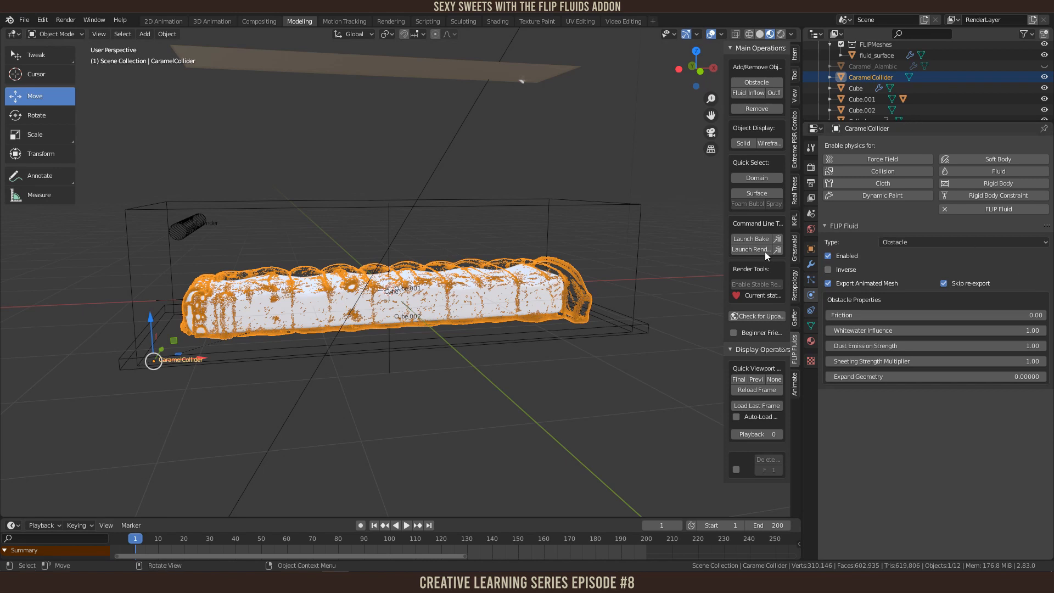
click(944, 209)
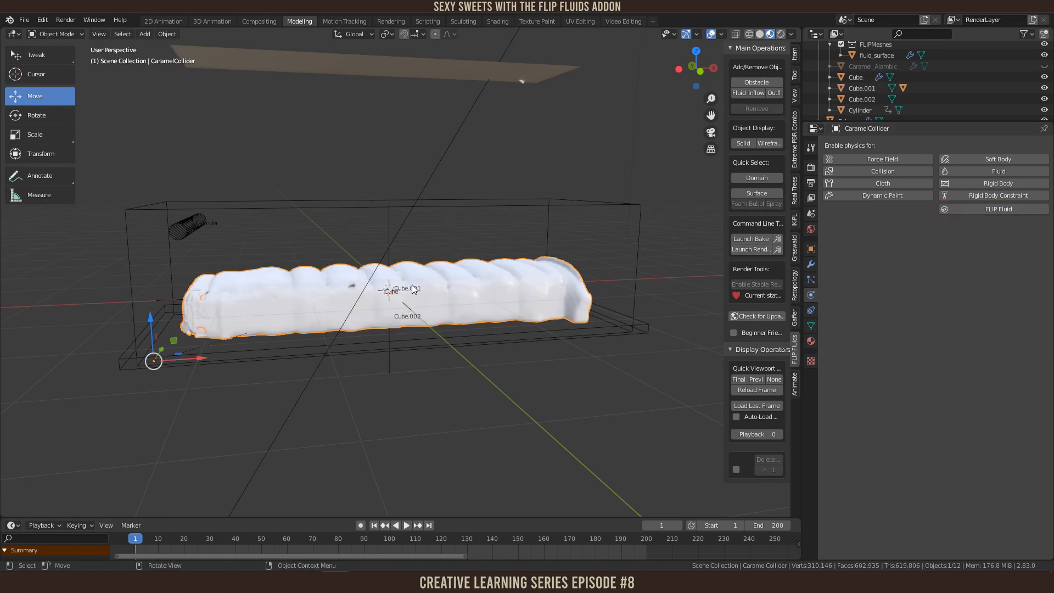
click(876, 172)
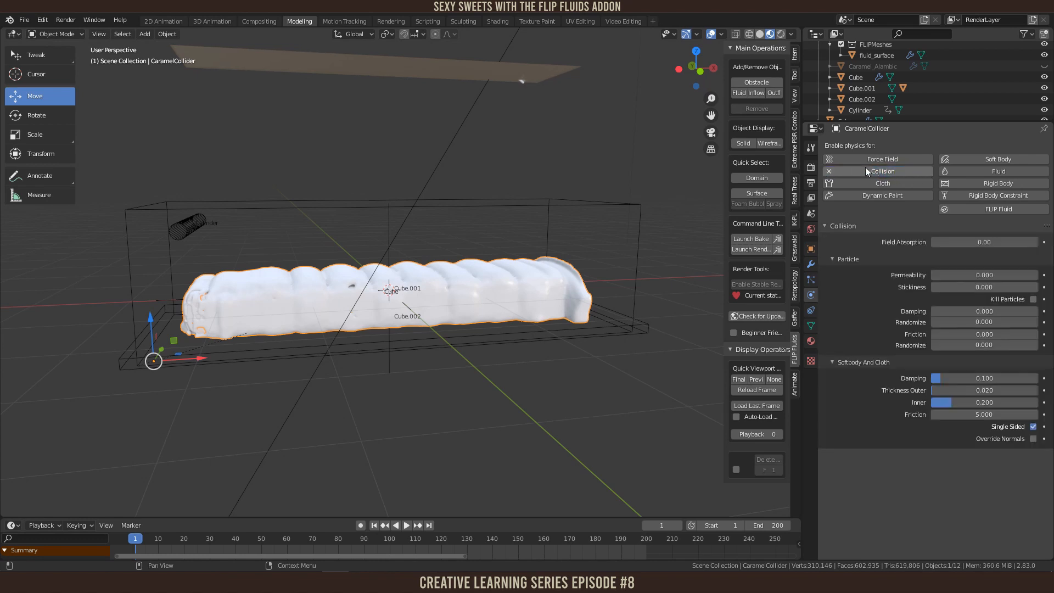
Step: Play the animation to examine how the sprinkles collide with the caramel collider, and return to frame 1
key(space)
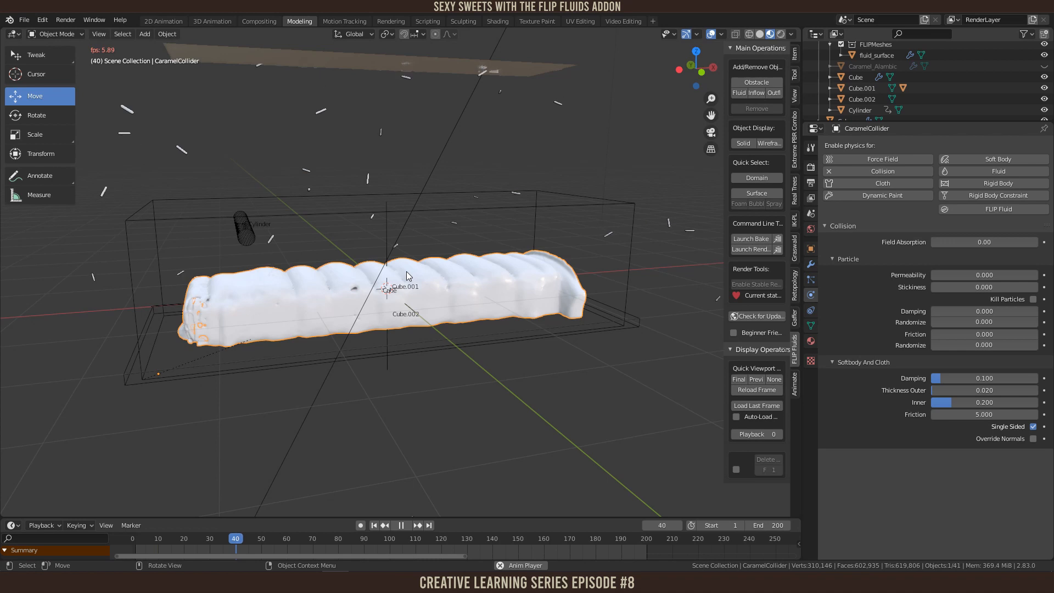
middle_drag(440, 278, 510, 216)
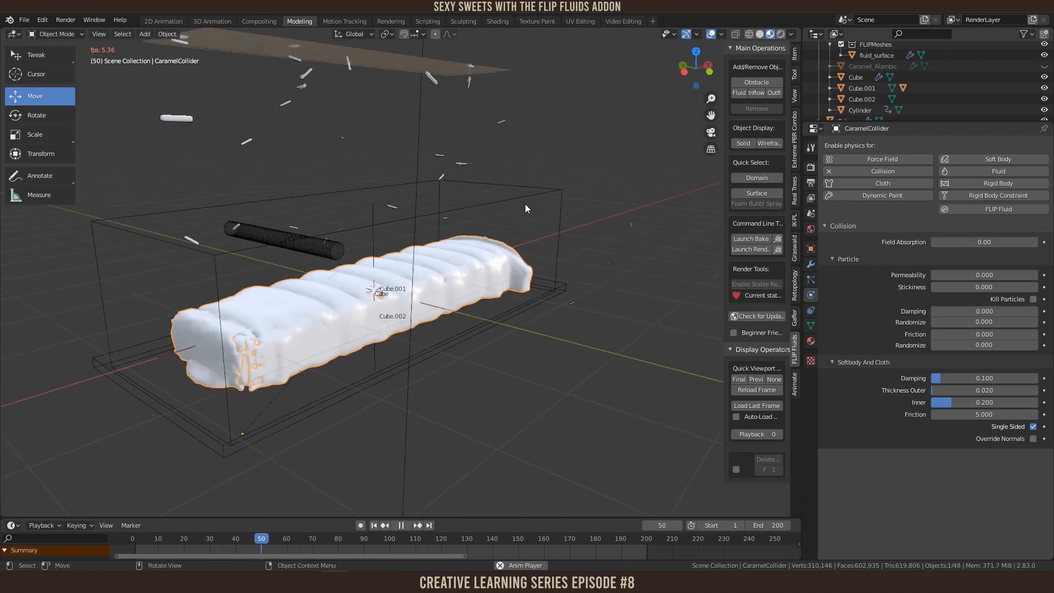
key(space)
key(shift+Left)
middle_drag(535, 197, 522, 254)
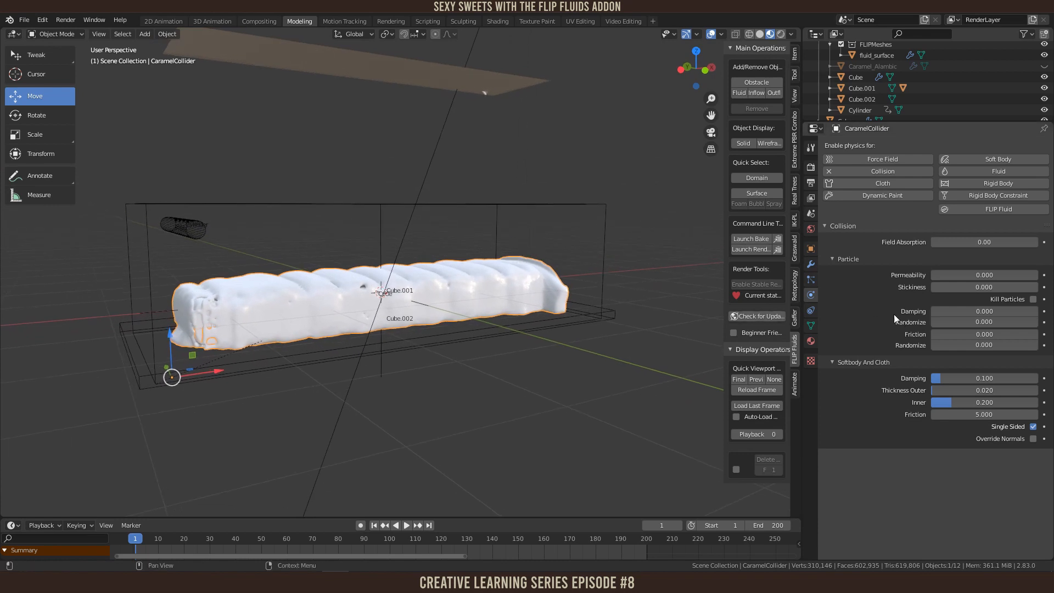
Step: Set CaramelCollider's particle collision Stickiness to 10 and its particle Friction to 1
drag(800, 278, 754, 291)
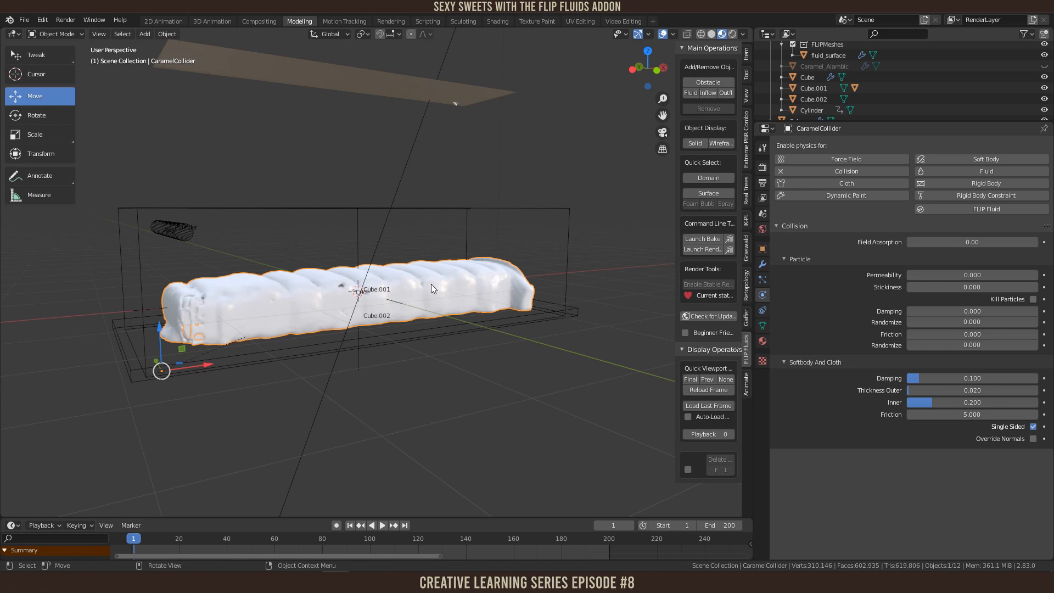
click(988, 287)
text(0.010)
key(Return)
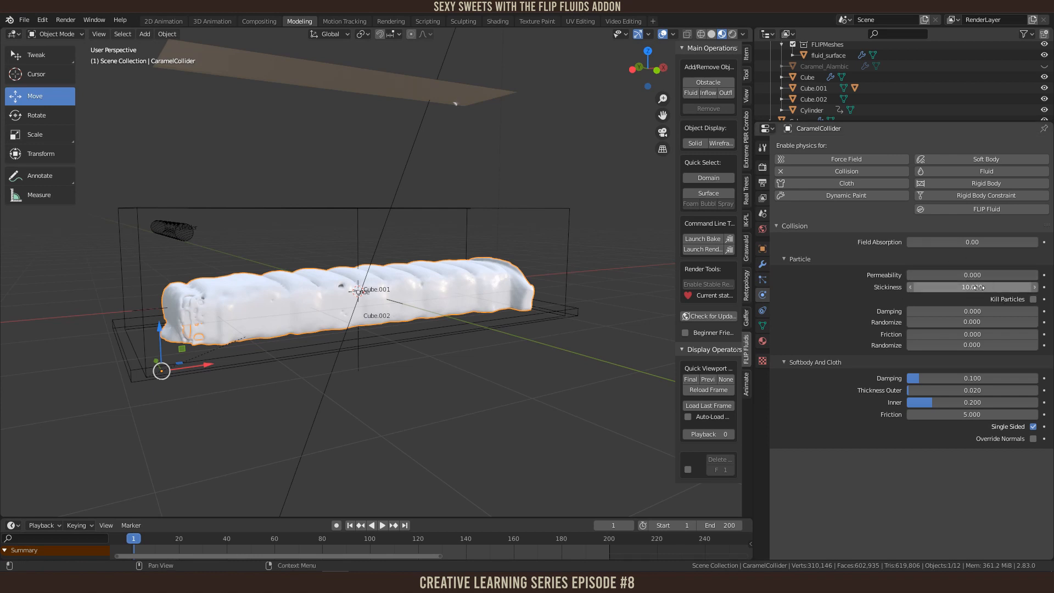
click(977, 334)
text(1)
key(Return)
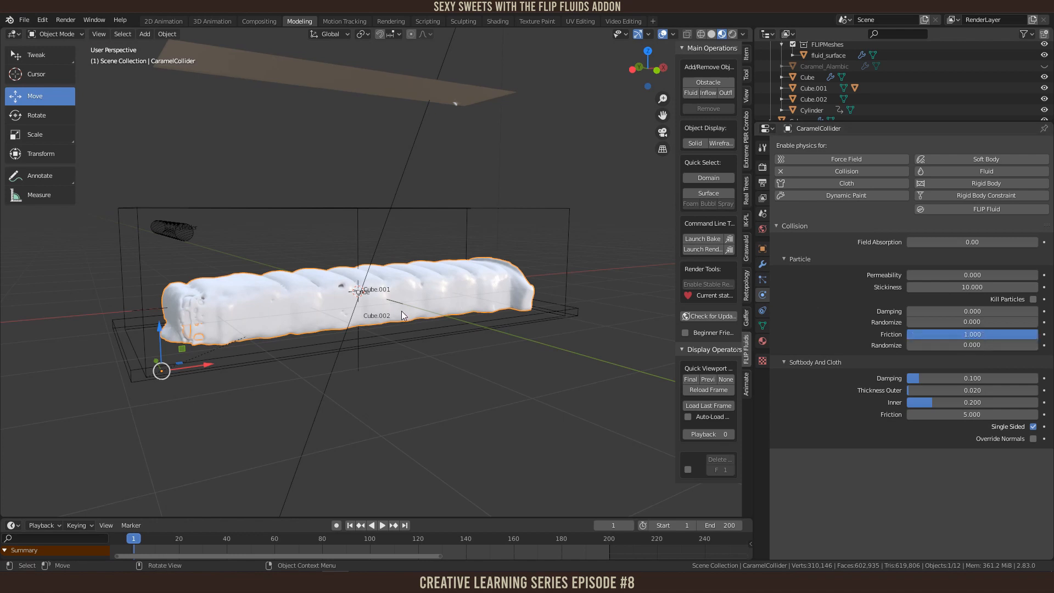
Step: Replay the simulation to check how the sprinkles land with the new collision settings, and rewind to frame 1
key(space)
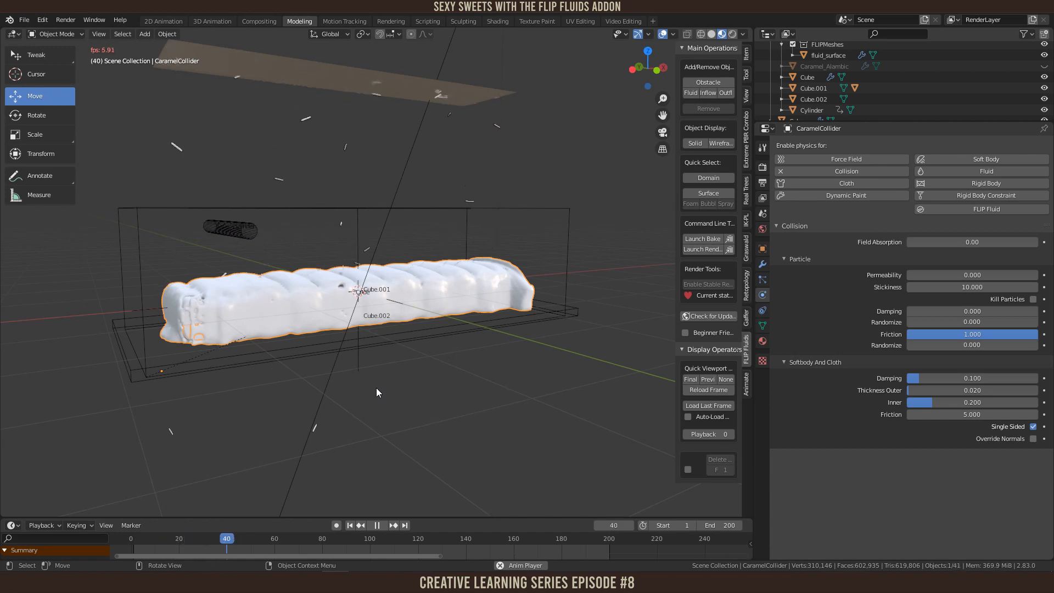
key(space)
scroll(321, 166, up, 2)
scroll(321, 165, down, 3)
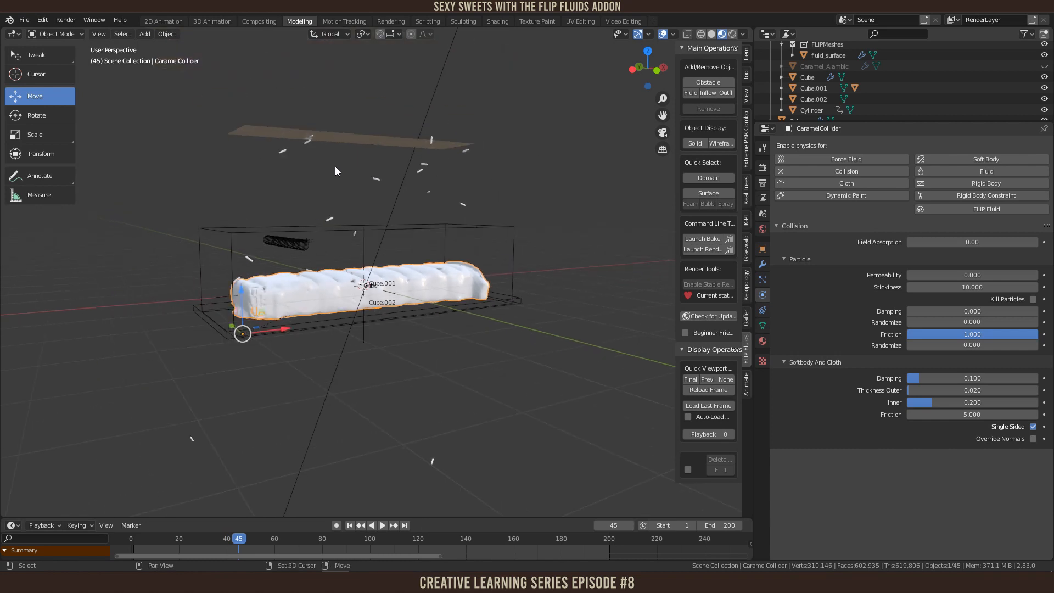
shift+middle_drag(335, 166, 453, 173)
key(shift+Left)
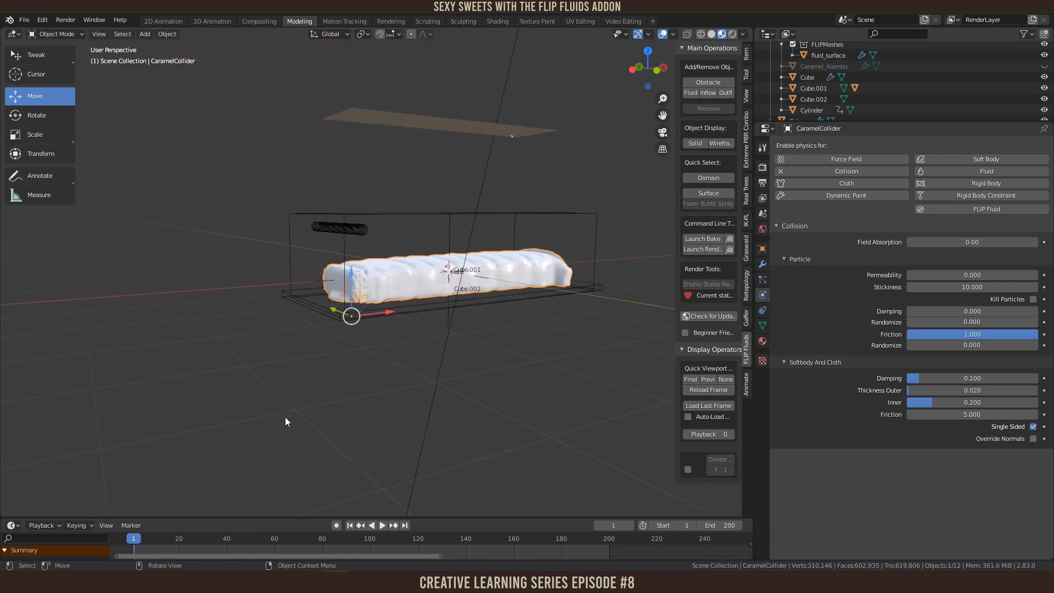
Step: Select the Sprinkle object beside the candy bar and assign it the existing FF Chocolate material
middle_drag(285, 418, 236, 411)
shift+middle_drag(249, 357, 524, 390)
click(296, 298)
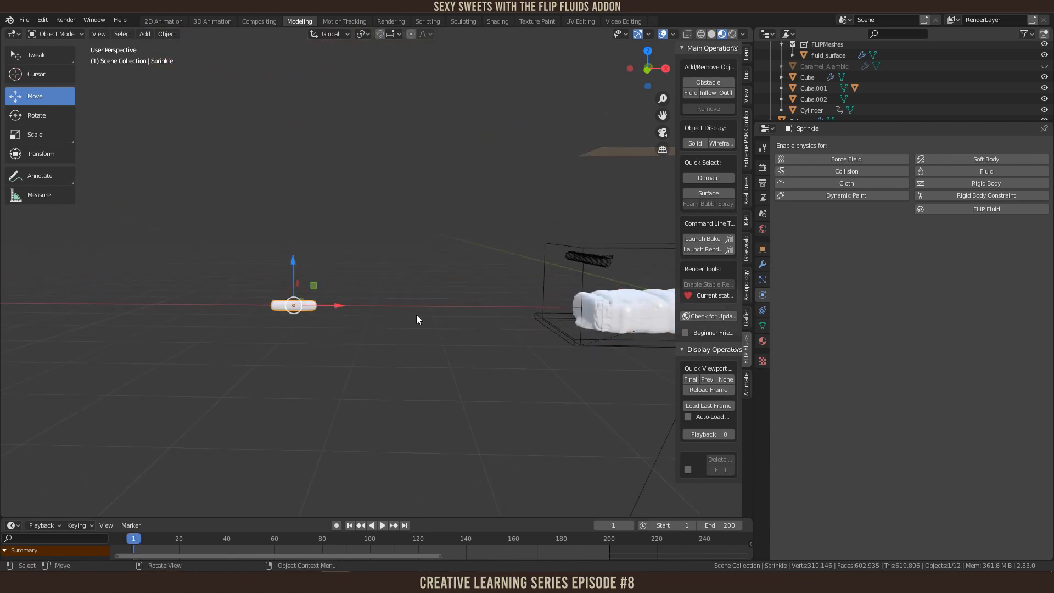
click(762, 340)
click(783, 192)
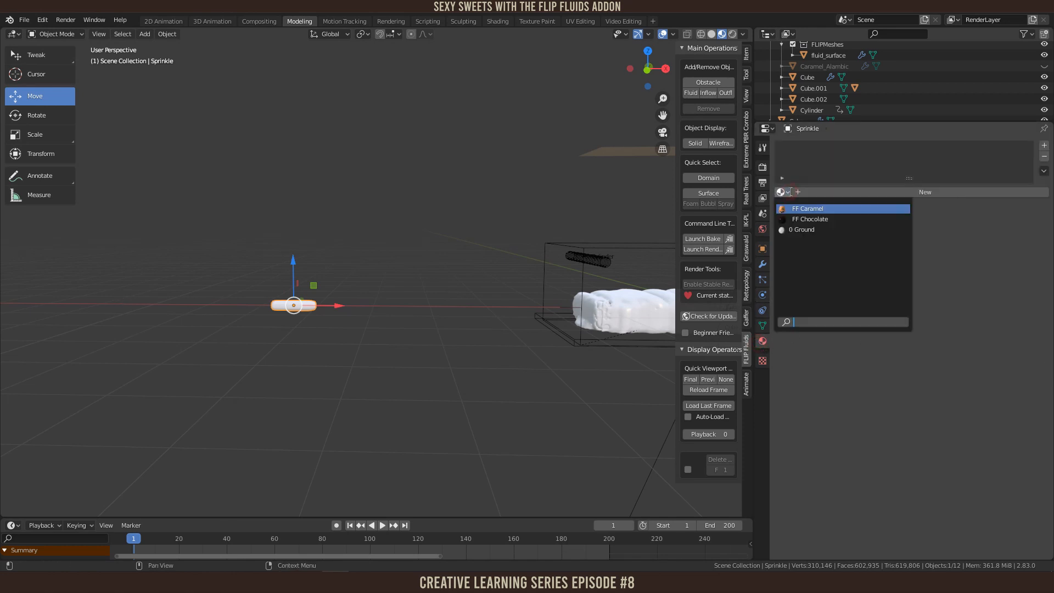
click(800, 219)
middle_drag(278, 358, 426, 357)
scroll(457, 355, up, 6)
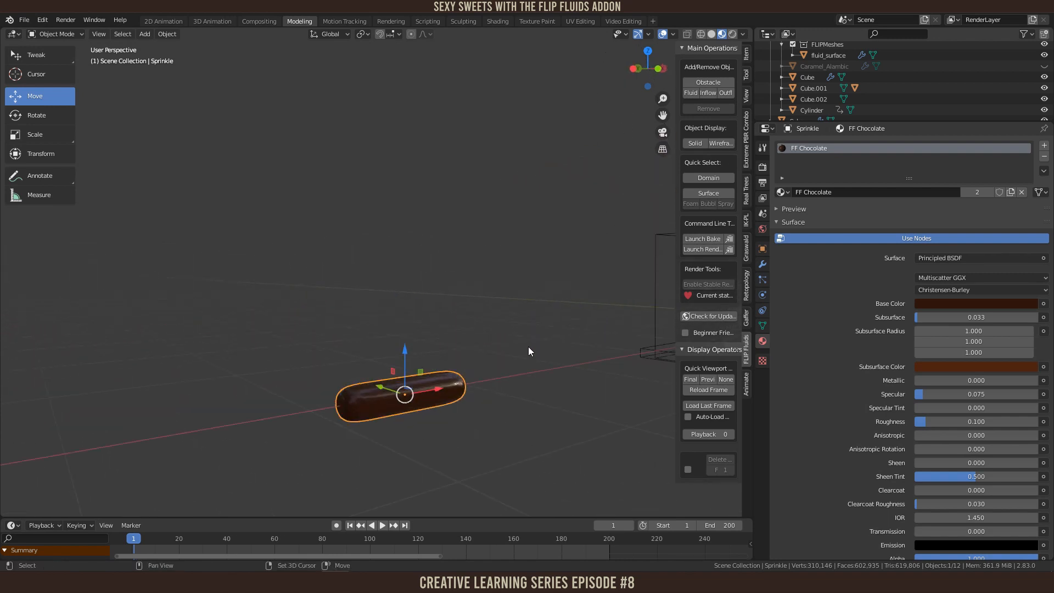
shift+middle_drag(355, 421, 347, 360)
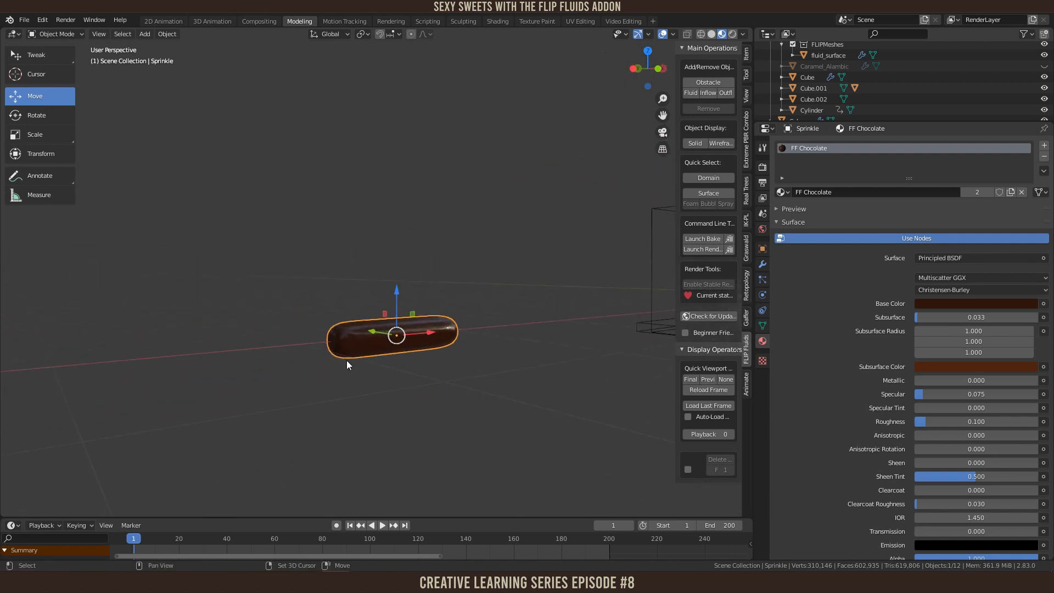
Step: Make a separate copy of the Sprinkle's chocolate material and rename it FF Chocolate_Dark
click(1013, 193)
double_click(817, 147)
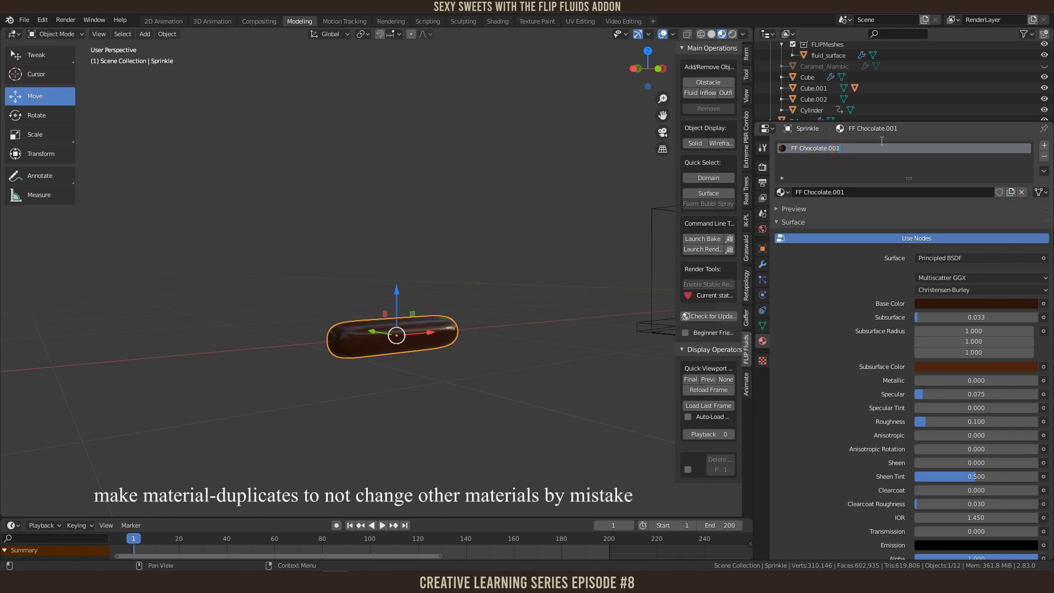
text(_Dark)
Step: Darken the FF Chocolate_Dark base color to a value (V) of 0.080 and inspect the sprinkle up close
click(971, 305)
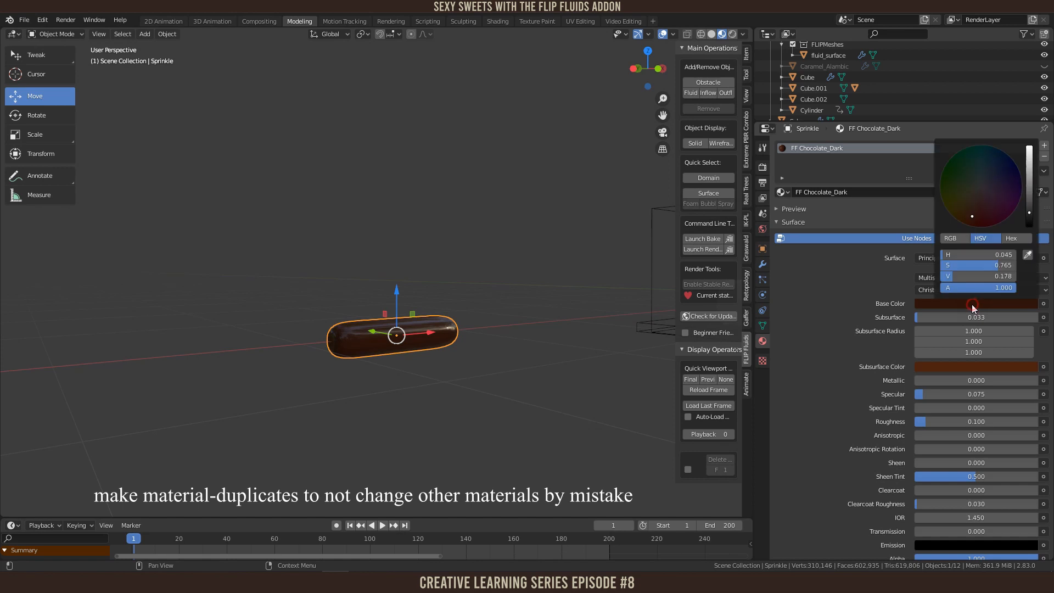
click(1032, 223)
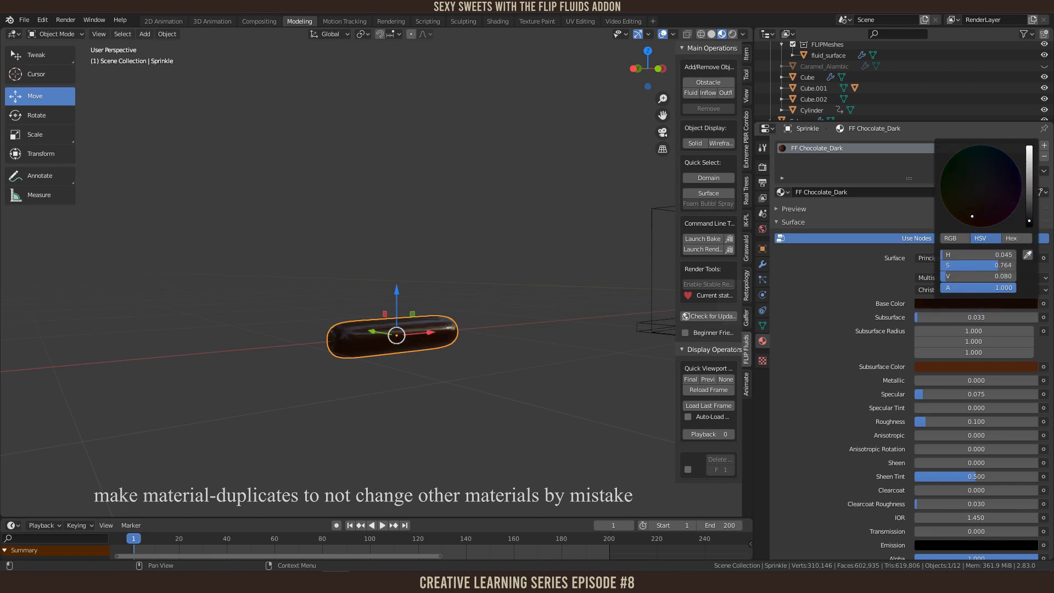
shift+middle_drag(542, 331, 416, 341)
scroll(323, 339, down, 4)
scroll(301, 345, up, 4)
scroll(353, 355, up, 1)
scroll(372, 347, up, 1)
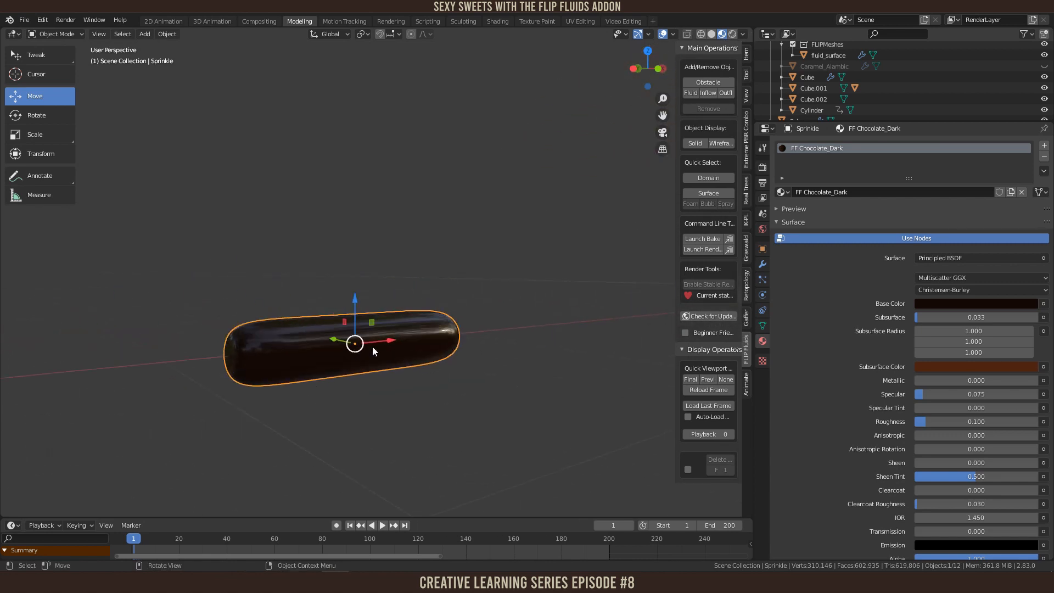
Step: Compare the sprinkle in Rendered and Material Preview shading and try FF Chocolate_Dark roughness values of 0.2 and 0.3
click(732, 34)
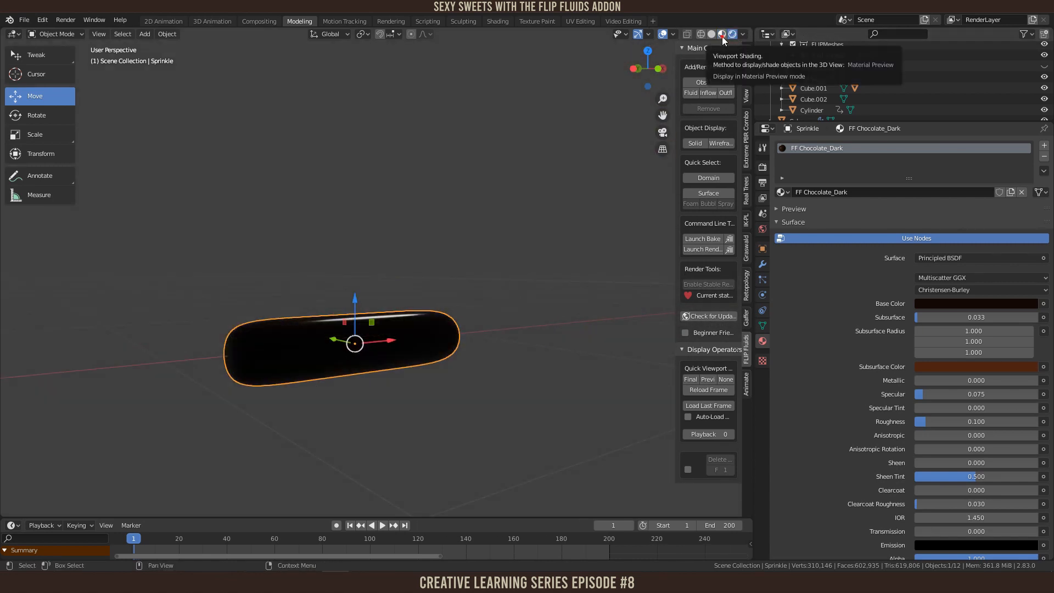
click(722, 36)
middle_drag(518, 292, 502, 285)
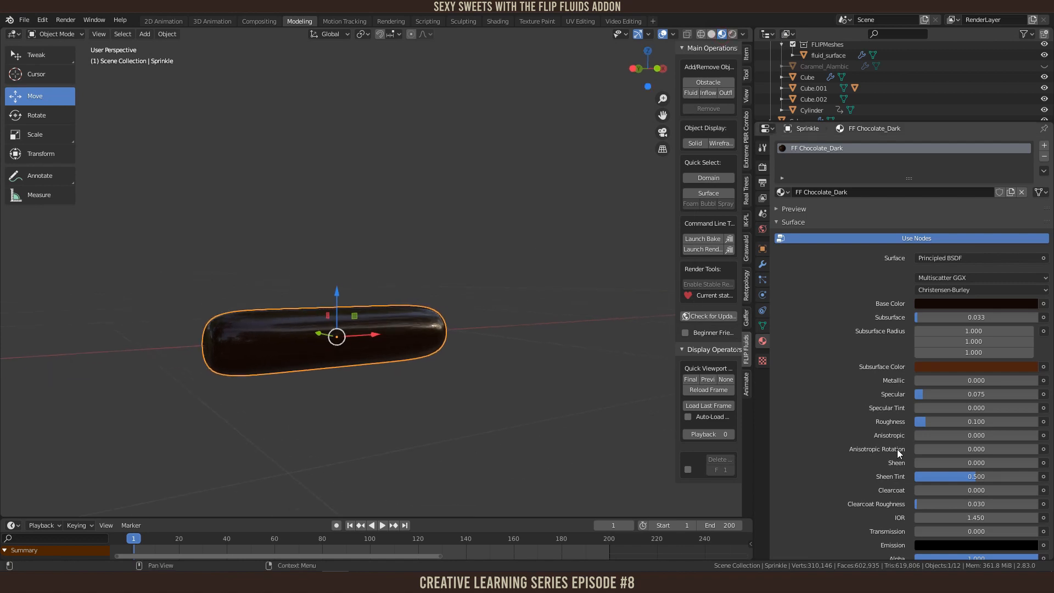
click(947, 421)
text(0)
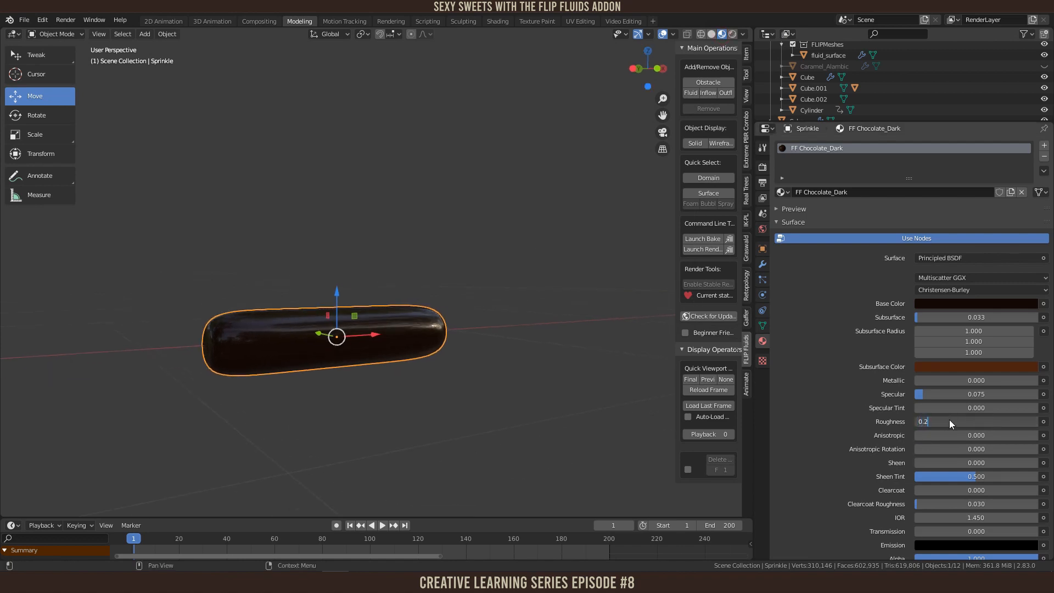
text(.2)
key(Return)
click(949, 421)
text(0.3)
key(Return)
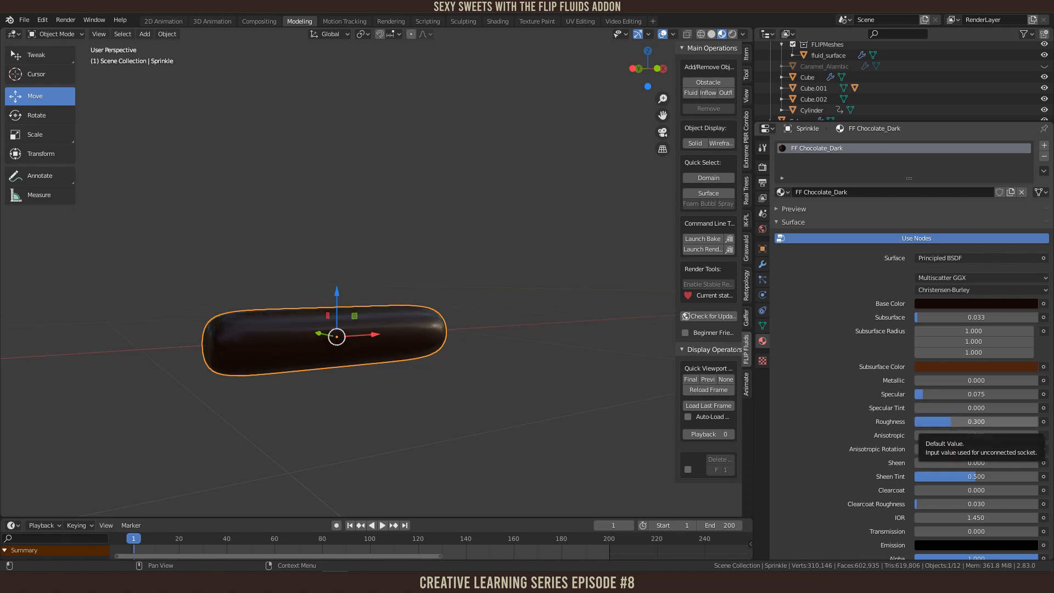
Step: Set the roughness of the FF Chocolate_Dark material to 0.25
click(954, 421)
text(0.25)
key(Return)
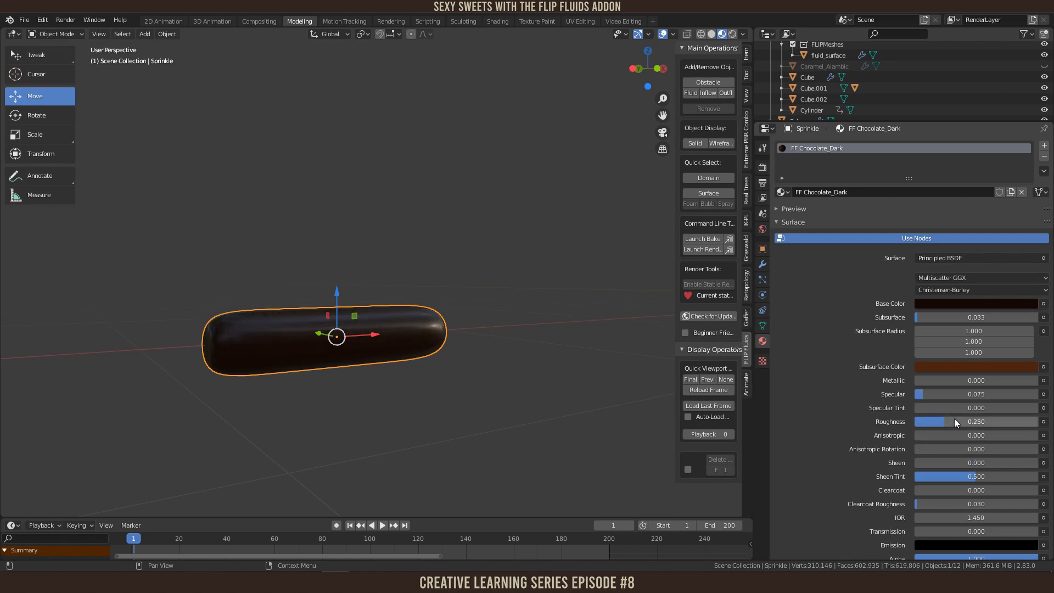
Step: Play the simulation to examine the dark sprinkles falling and landing on the candy bar, and rewind to frame 1
scroll(548, 320, down, 4)
middle_drag(532, 324, 526, 360)
scroll(526, 357, down, 2)
shift+middle_drag(482, 324, 219, 368)
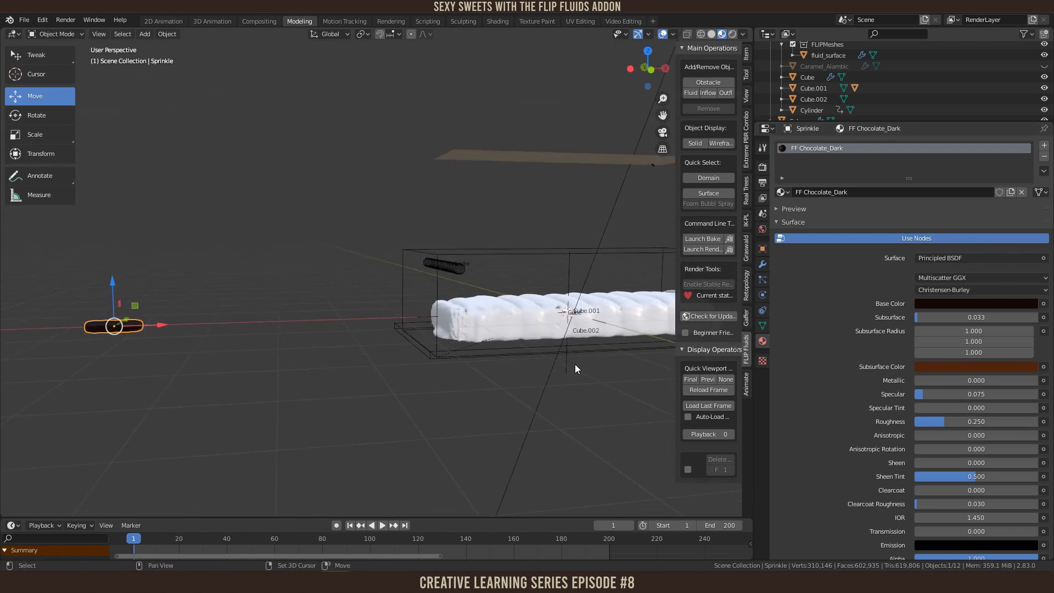
shift+middle_drag(575, 363, 452, 386)
key(space)
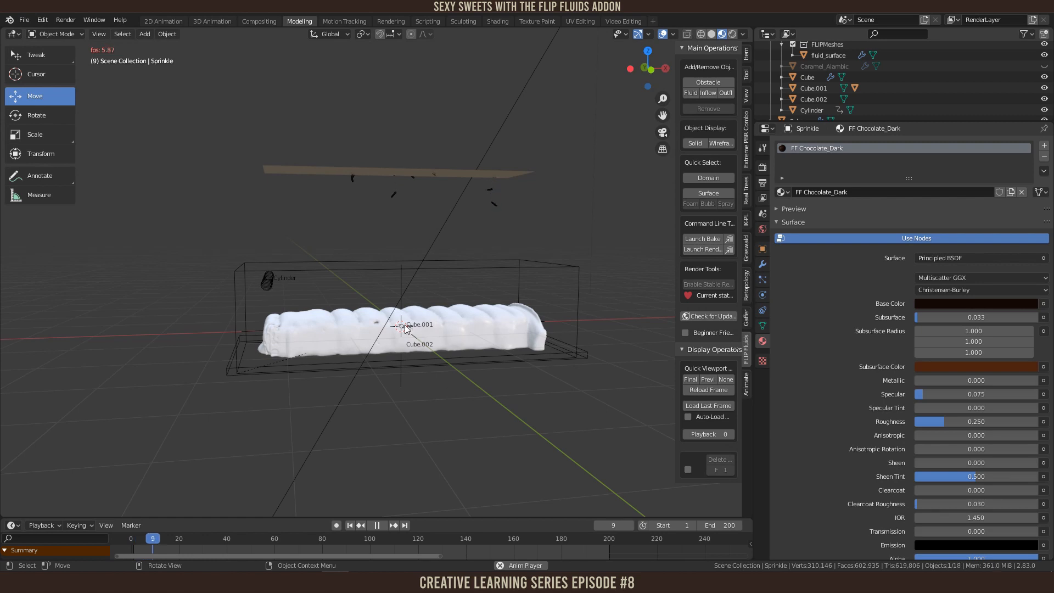
middle_drag(456, 431, 474, 407)
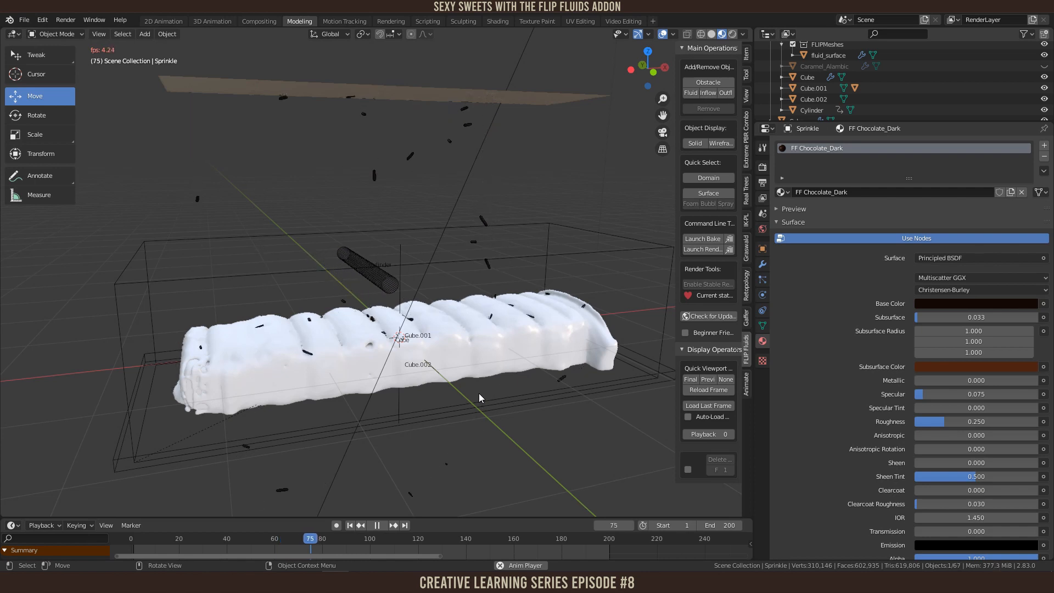
scroll(465, 379, up, 3)
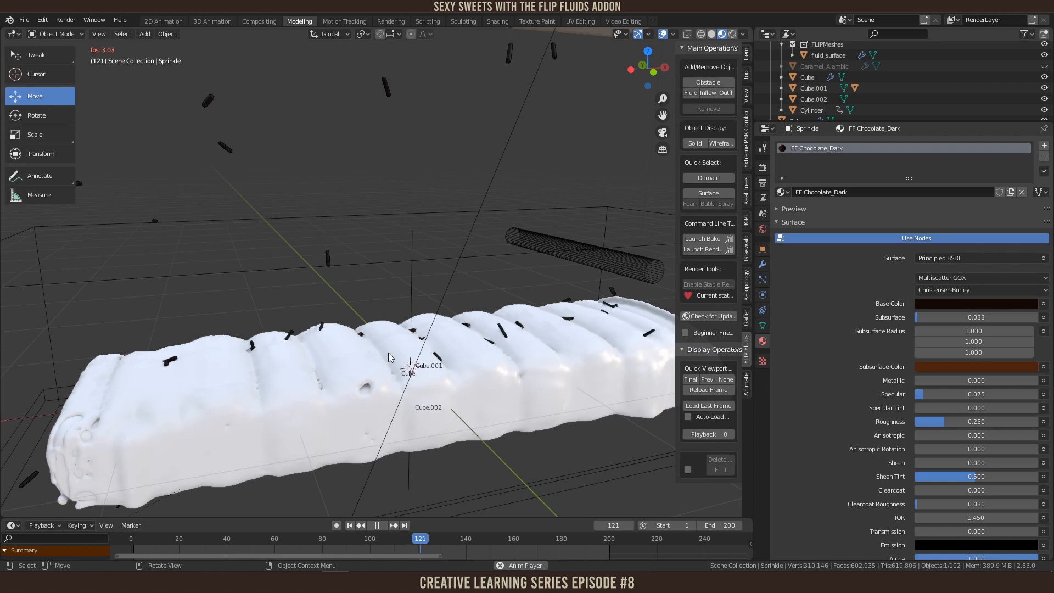
key(space)
key(shift+Left)
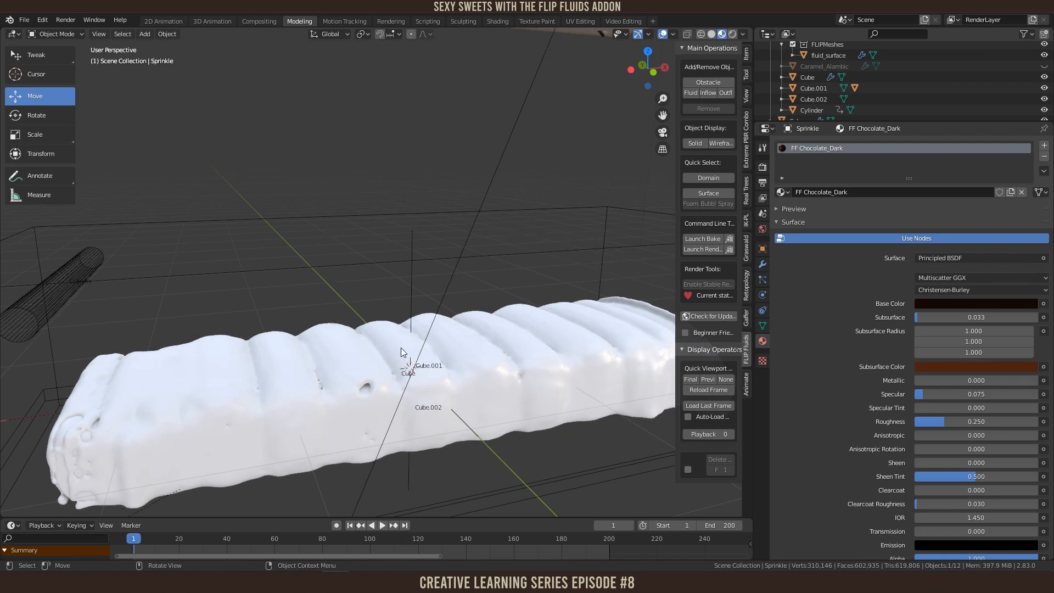
scroll(401, 347, down, 4)
middle_drag(424, 263, 348, 143)
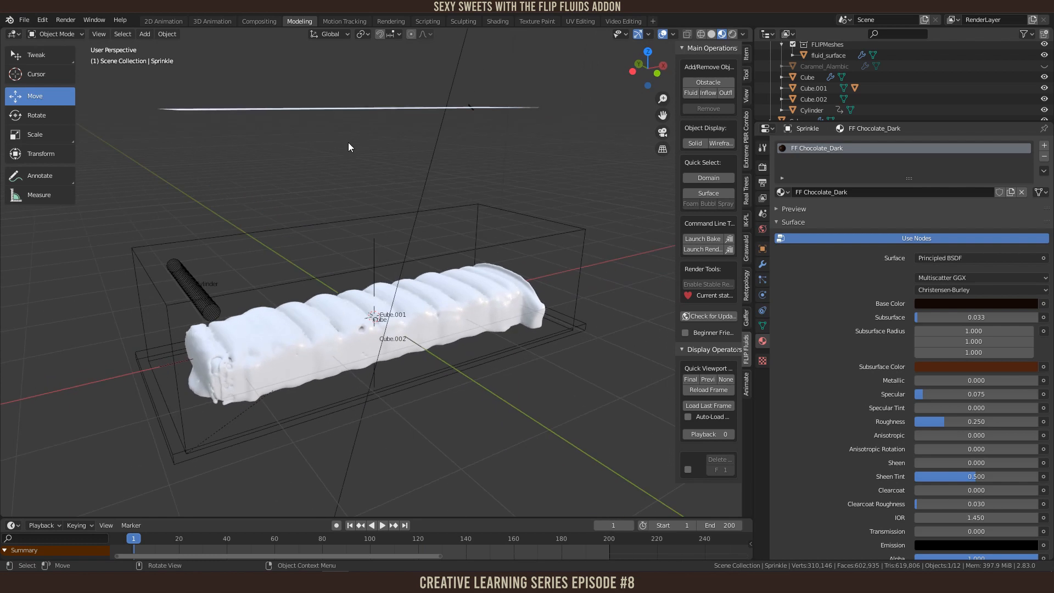
click(357, 107)
scroll(302, 202, down, 3)
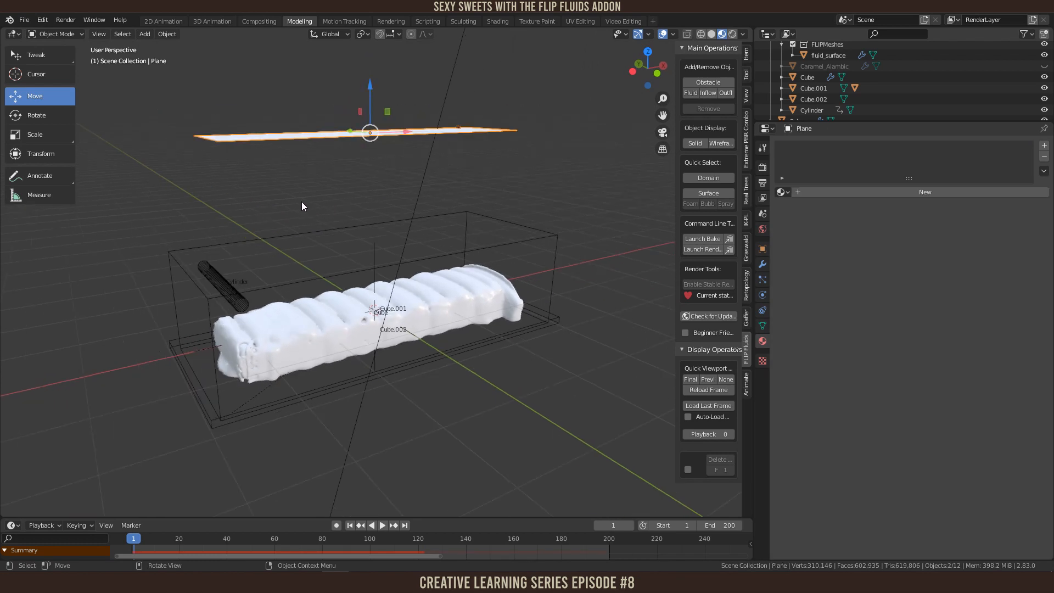
Step: Select the Sprinkle object beside the candy bar, check its modifier, and enable Rigid Body physics for it
shift+middle_drag(276, 266, 502, 230)
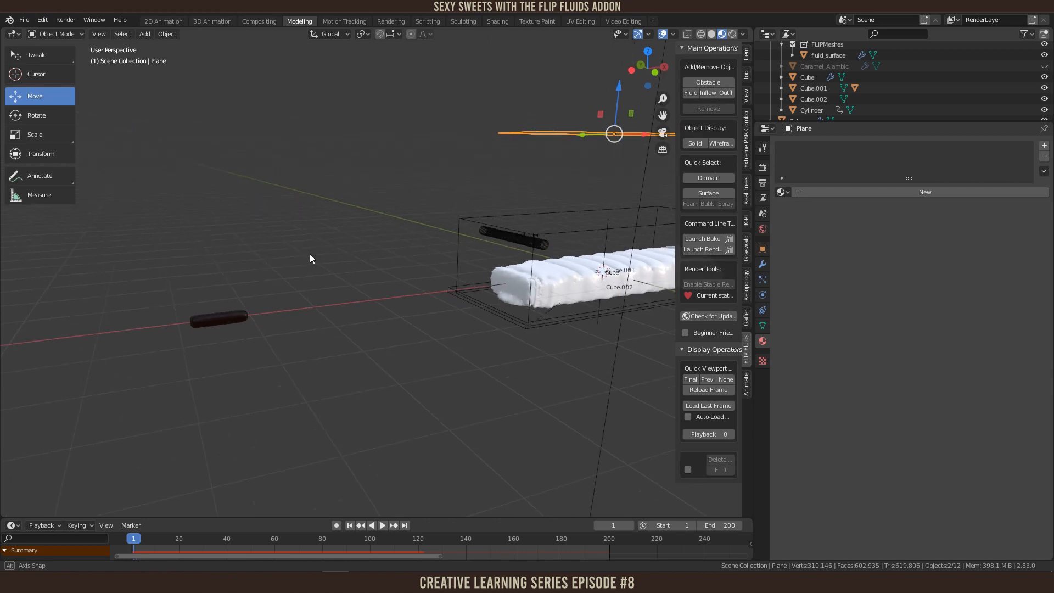
click(197, 318)
middle_drag(197, 317, 460, 320)
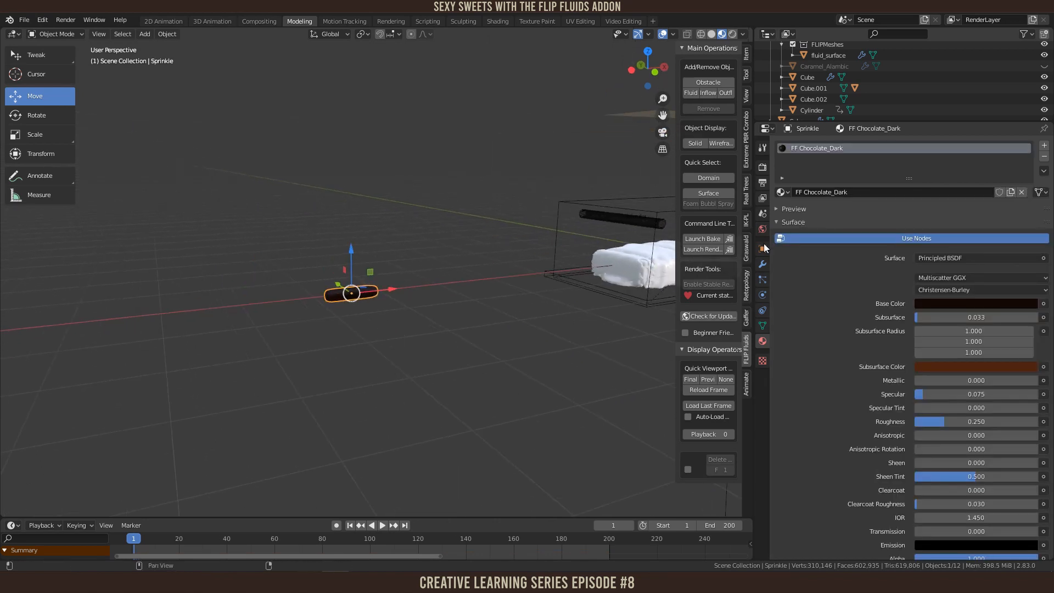
scroll(395, 331, up, 4)
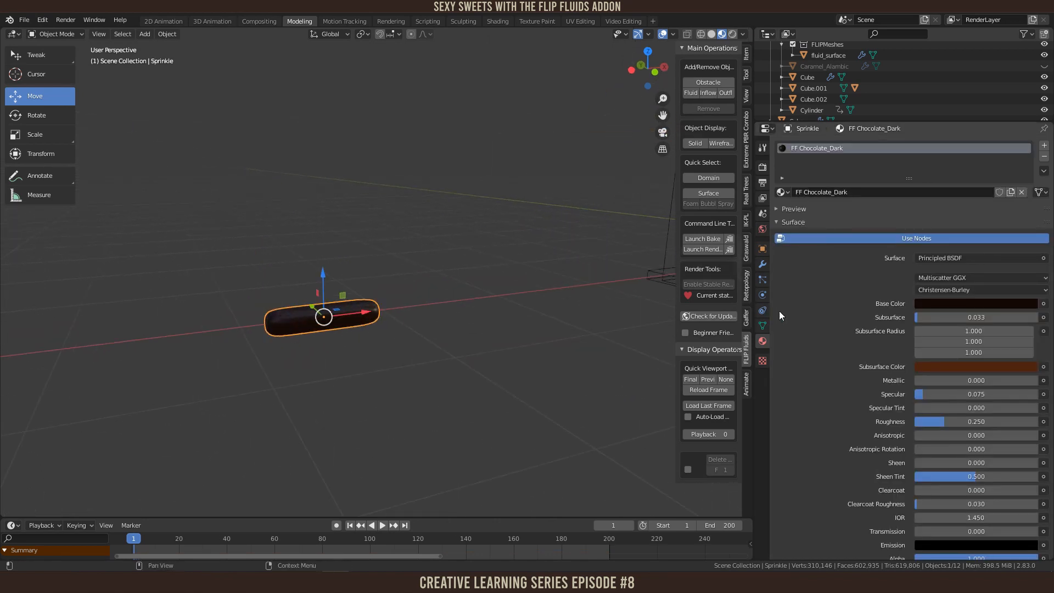
click(762, 264)
click(782, 162)
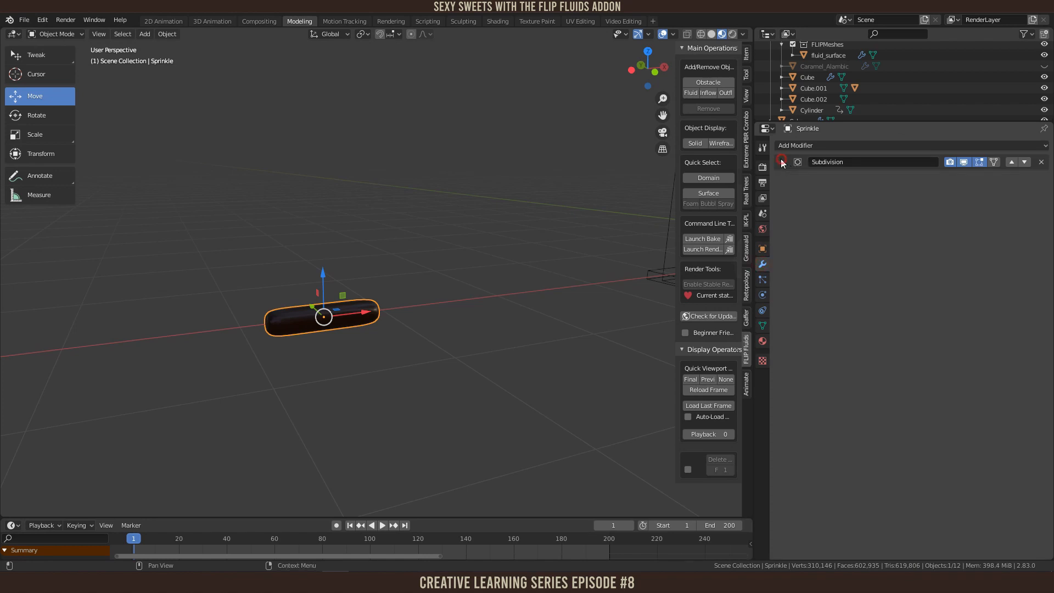
click(762, 295)
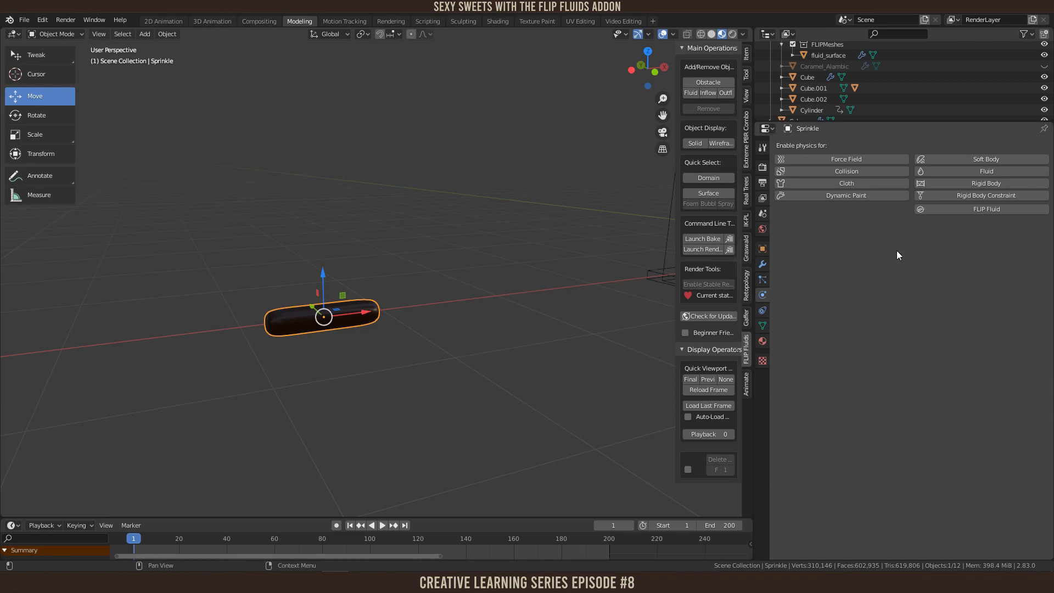
click(953, 182)
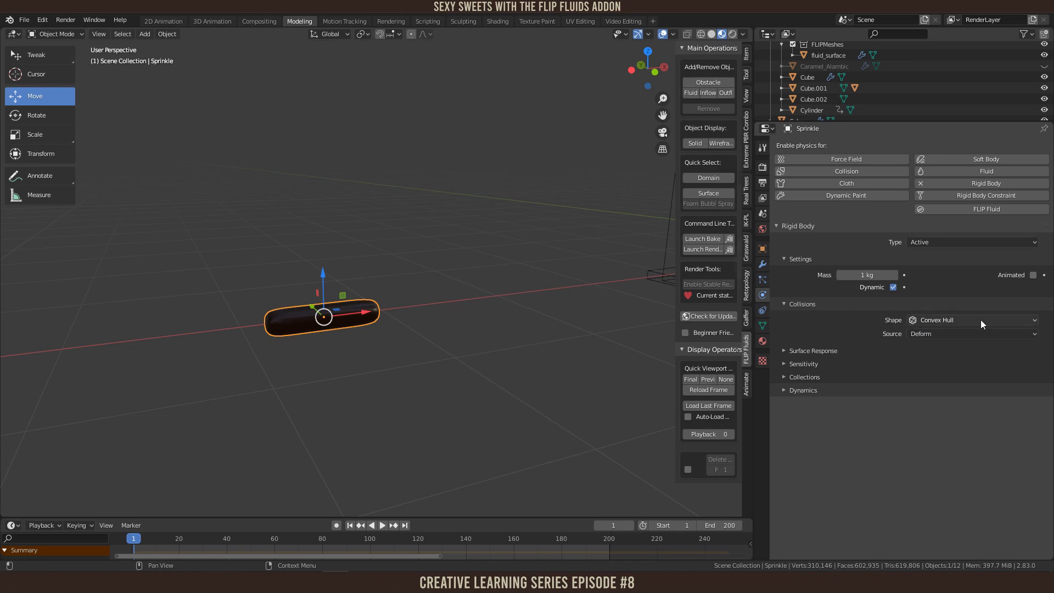
Step: Set both the translation and rotation damping of the Sprinkle's rigid body to 0.5
click(780, 351)
click(780, 350)
click(783, 390)
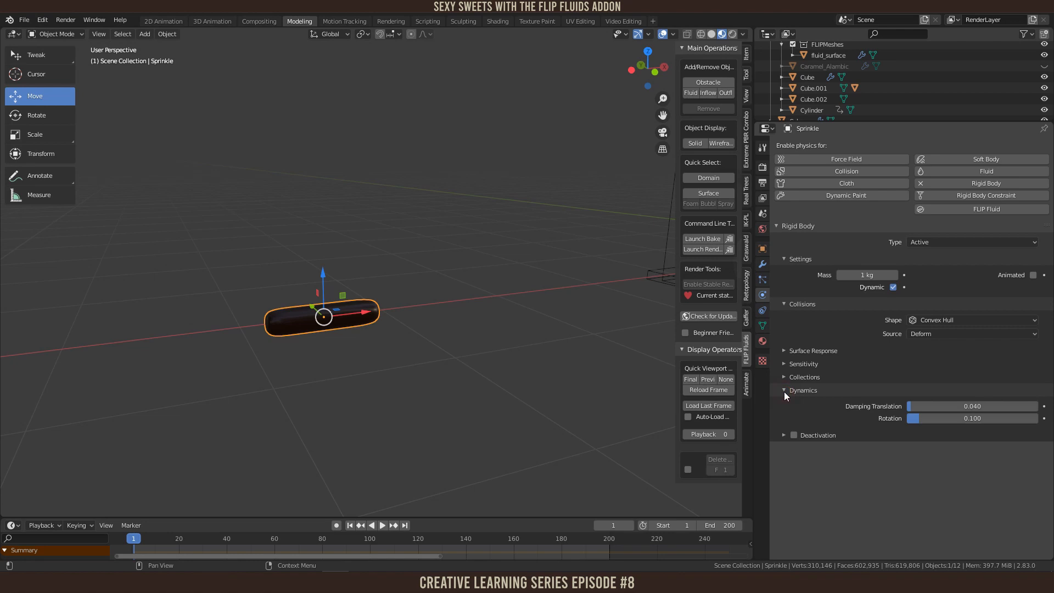
click(976, 406)
text(0.5)
key(Return)
click(978, 417)
text(0.)
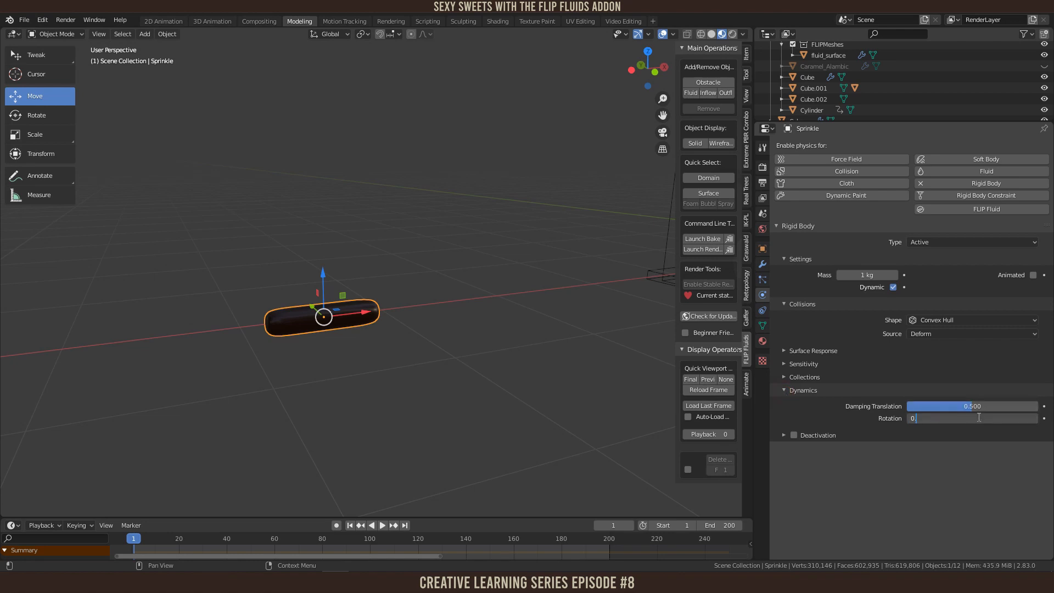
text(5)
key(Return)
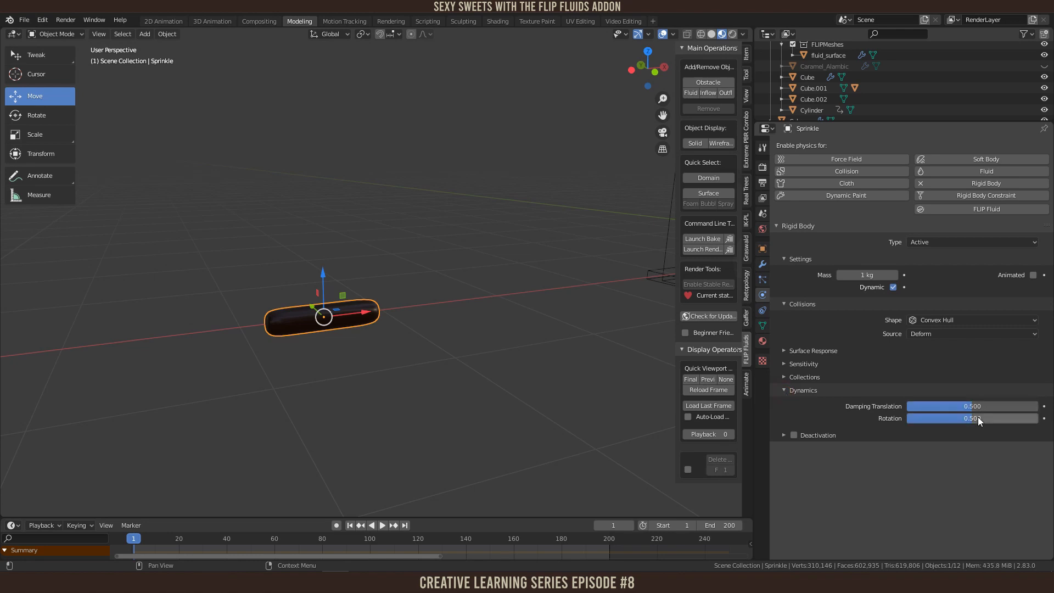
Step: Enable Deactivation in the Sprinkle's rigid body dynamics and collapse the Rigid Body settings
click(782, 435)
click(794, 435)
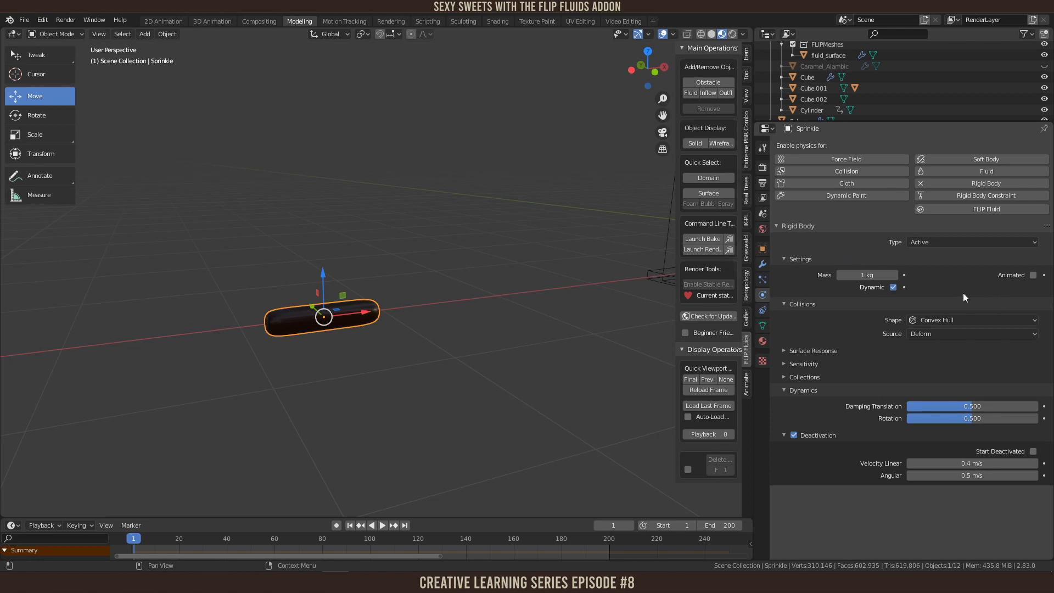
click(776, 225)
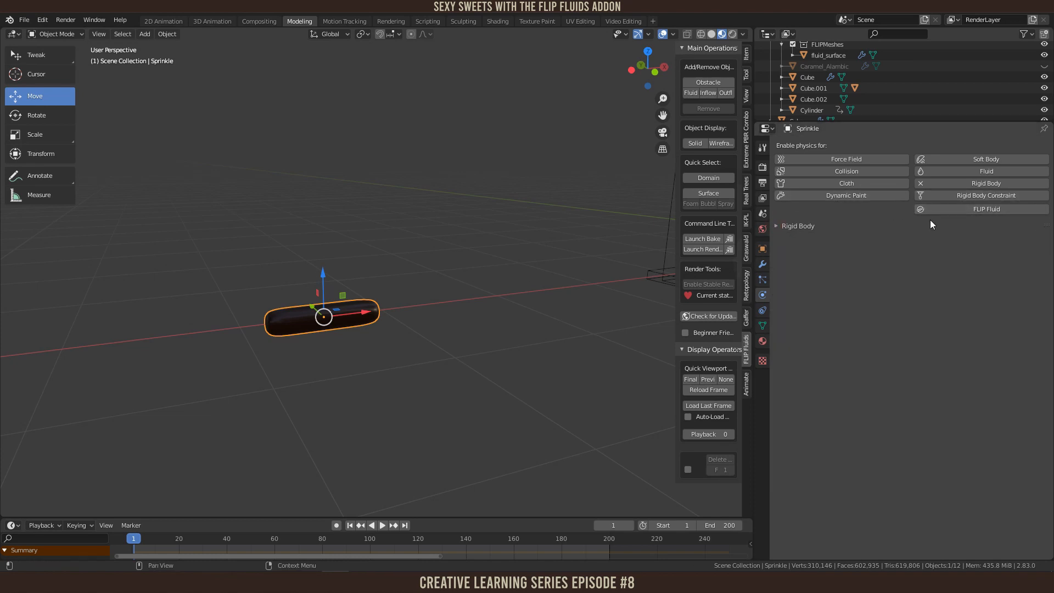
Step: Enable FLIP Fluid physics on the Sprinkle with the Obstacle type and collapse its settings
click(954, 208)
click(878, 242)
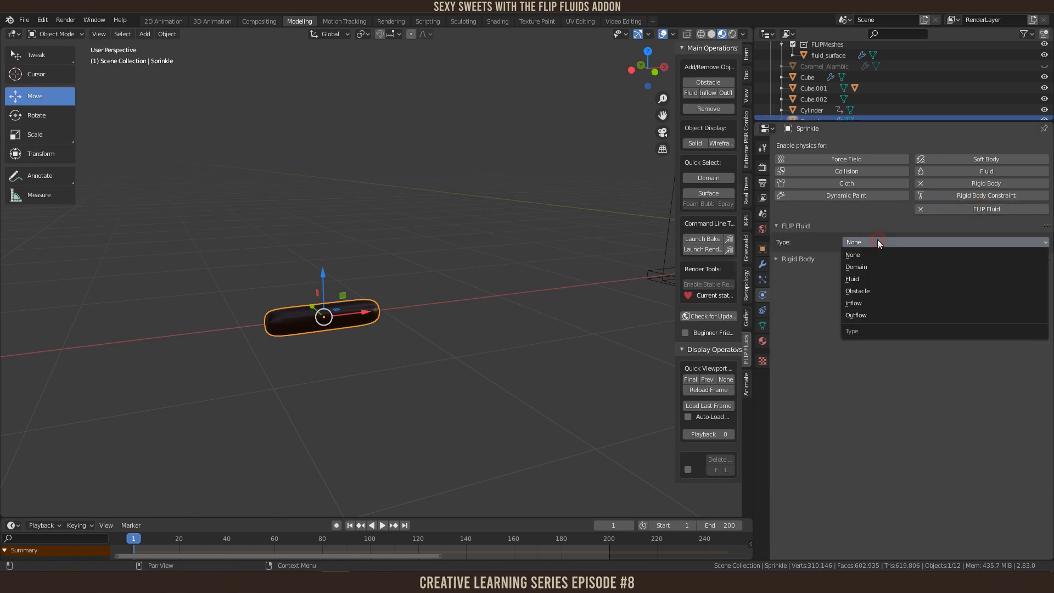
click(887, 242)
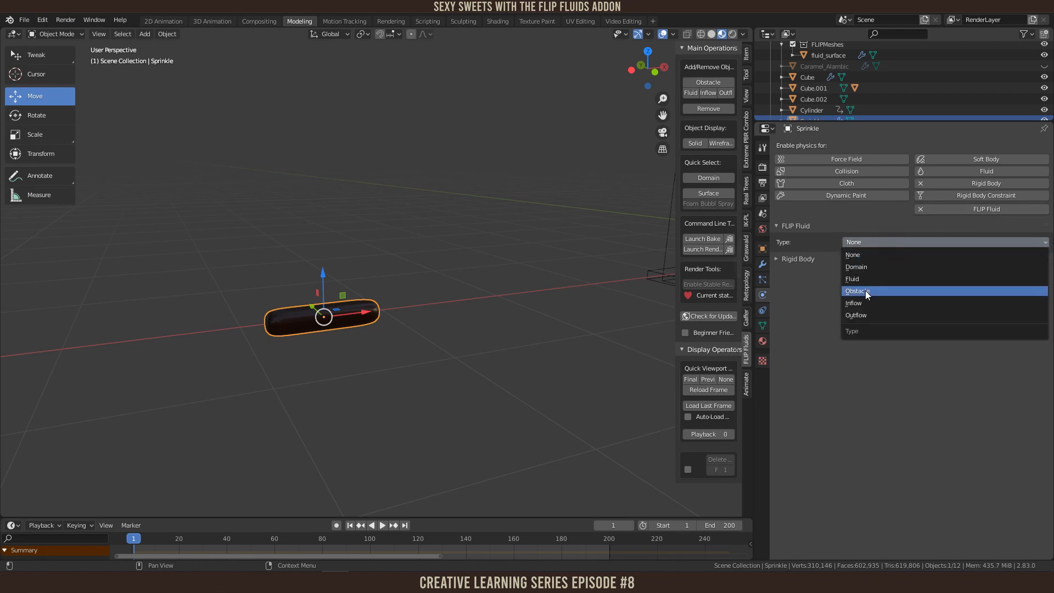
click(864, 290)
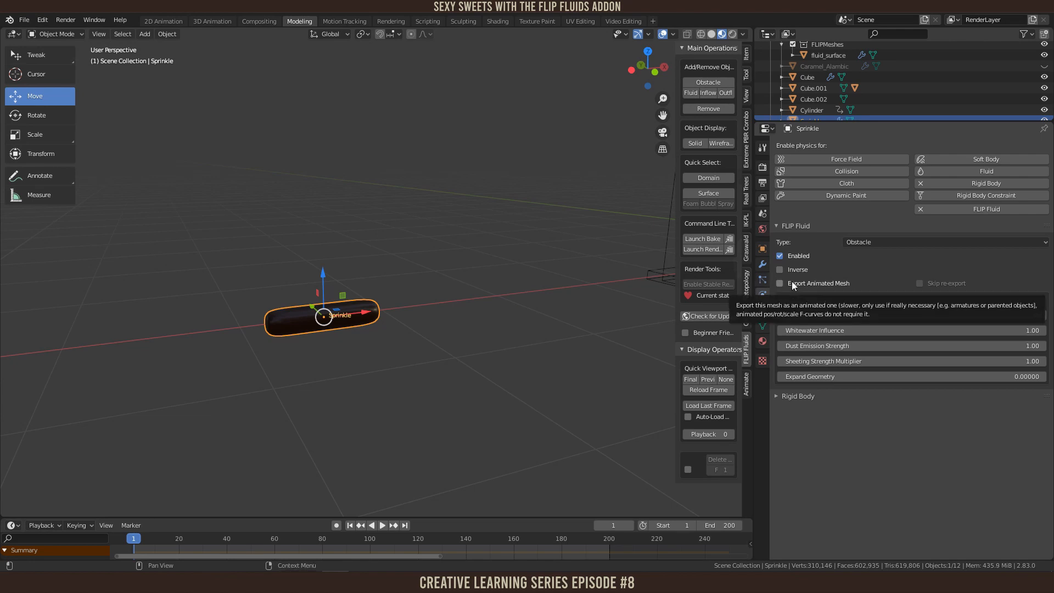
scroll(474, 295, down, 4)
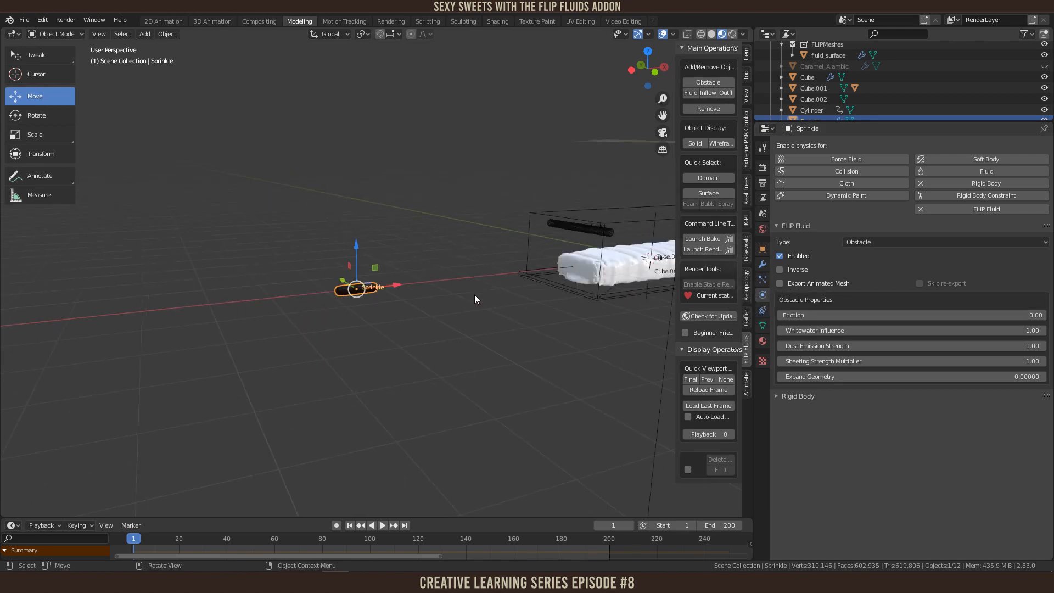
middle_drag(554, 250, 540, 246)
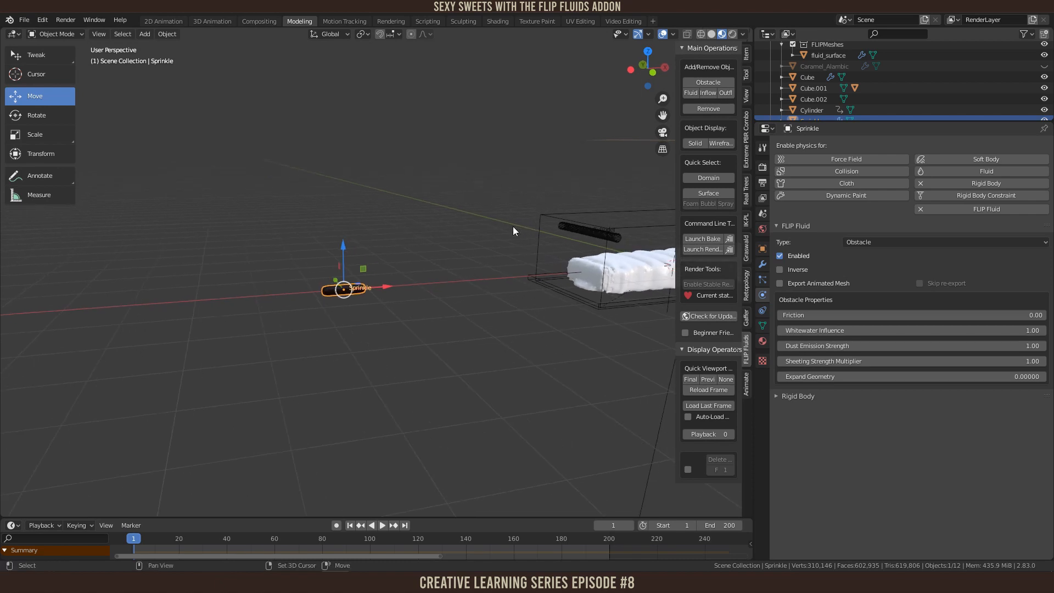
shift+middle_drag(665, 118, 535, 150)
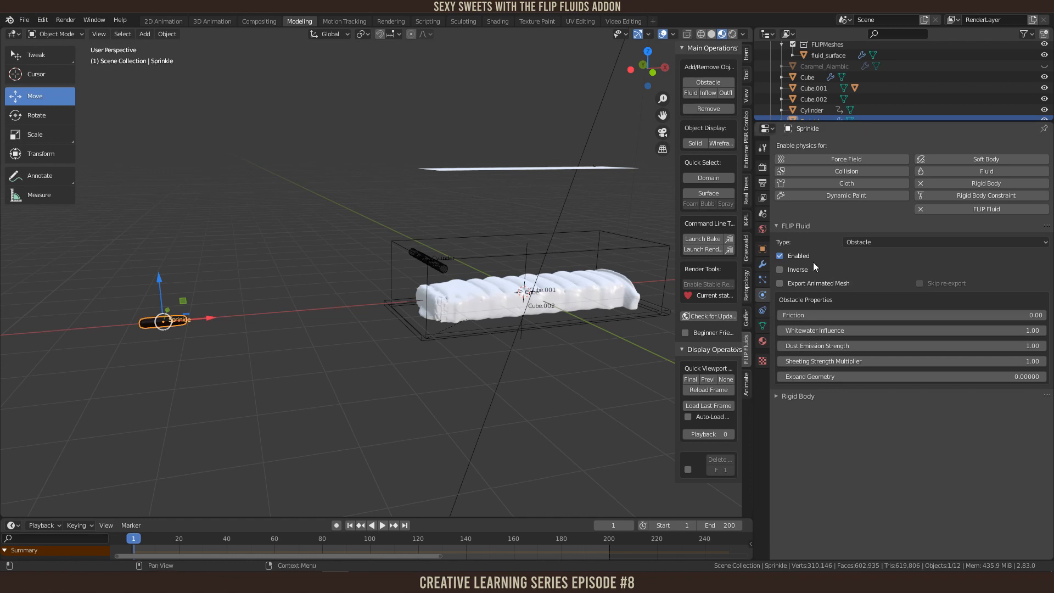
click(776, 224)
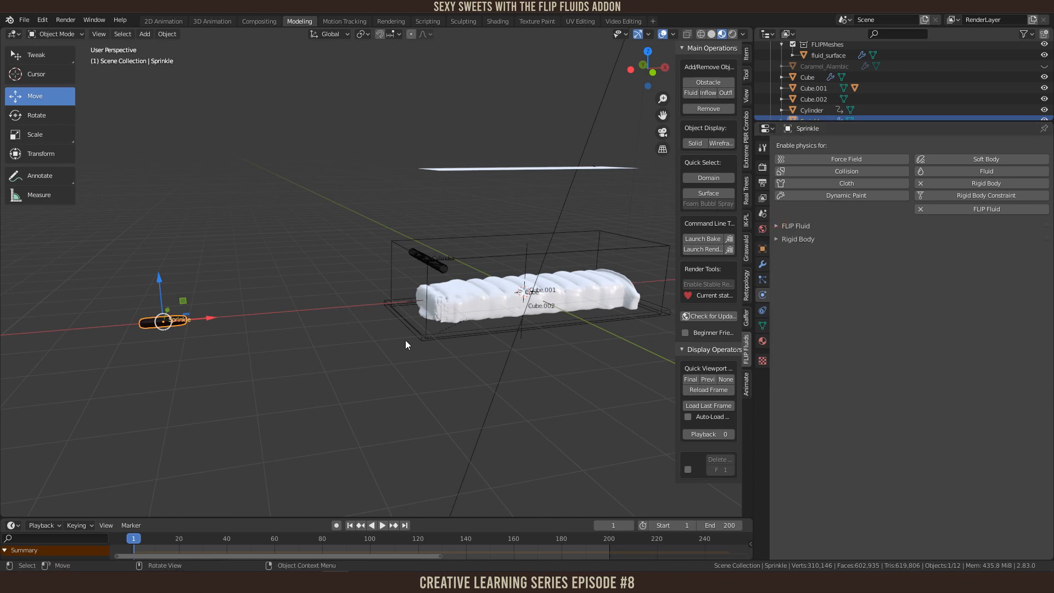
Step: Raise the emitter plane above the candy bar by about 0.44 m, then briefly play the animation and rewind to frame 1
shift+middle_drag(551, 383, 370, 306)
click(351, 280)
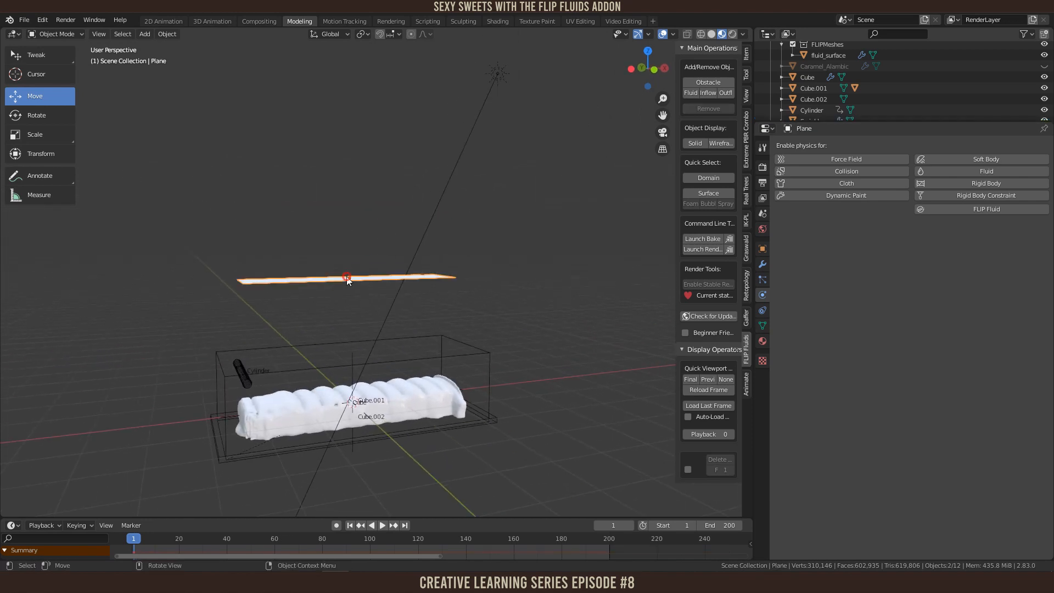
drag(351, 236, 351, 203)
middle_drag(388, 294, 423, 321)
key(space)
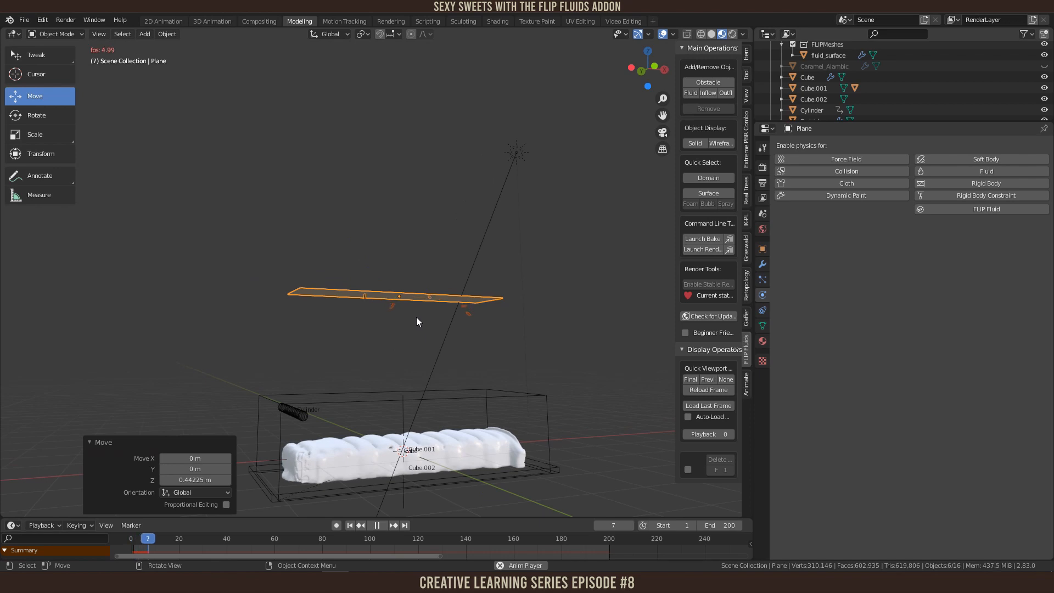
key(space)
key(shift+Left)
Step: Set the emission end frame of the plane's particle system to 1 so all sprinkles emit at once
middle_drag(416, 317, 433, 334)
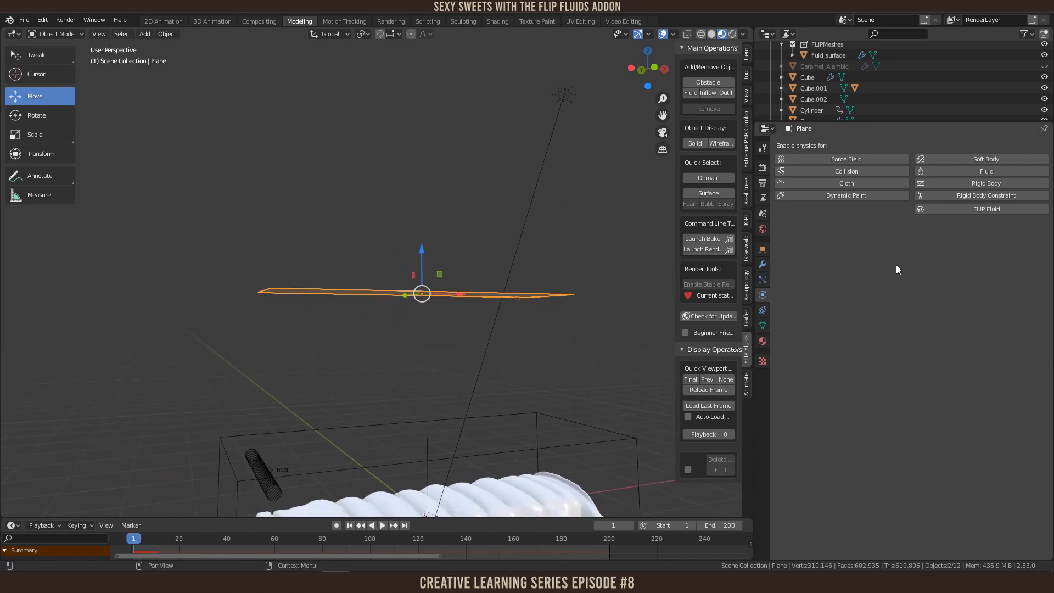
click(761, 279)
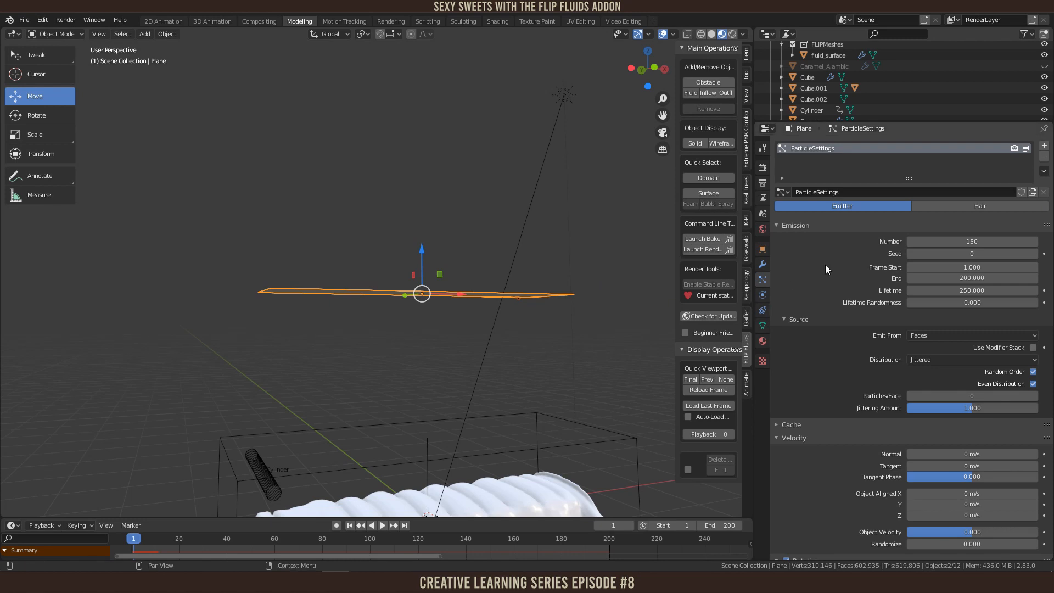
click(991, 277)
text(1)
key(Return)
middle_drag(477, 311, 285, 363)
middle_drag(522, 351, 87, 502)
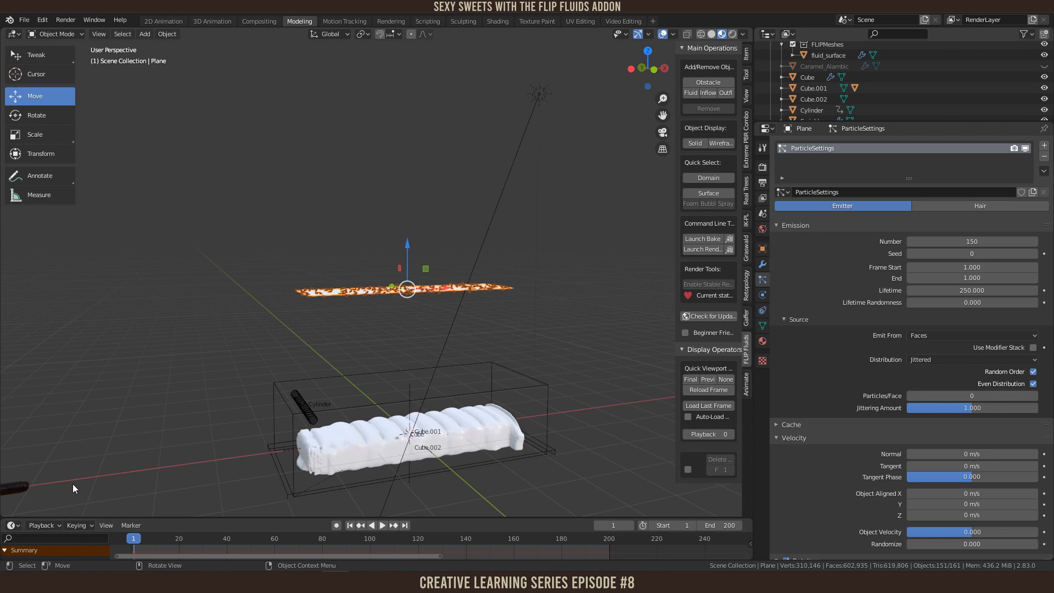
Step: Select the converted-to-be emitter plane with the Sprinkle object, create a new collection, and name it Sprinkle
scroll(590, 343, up, 4)
shift+middle_drag(579, 379, 565, 332)
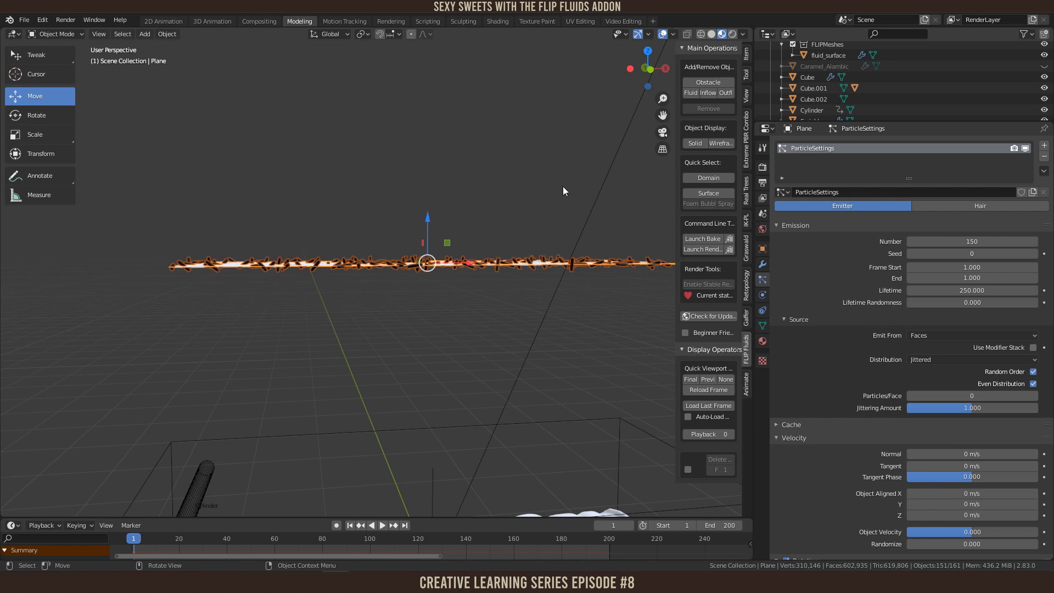
scroll(561, 186, down, 5)
scroll(899, 83, down, 3)
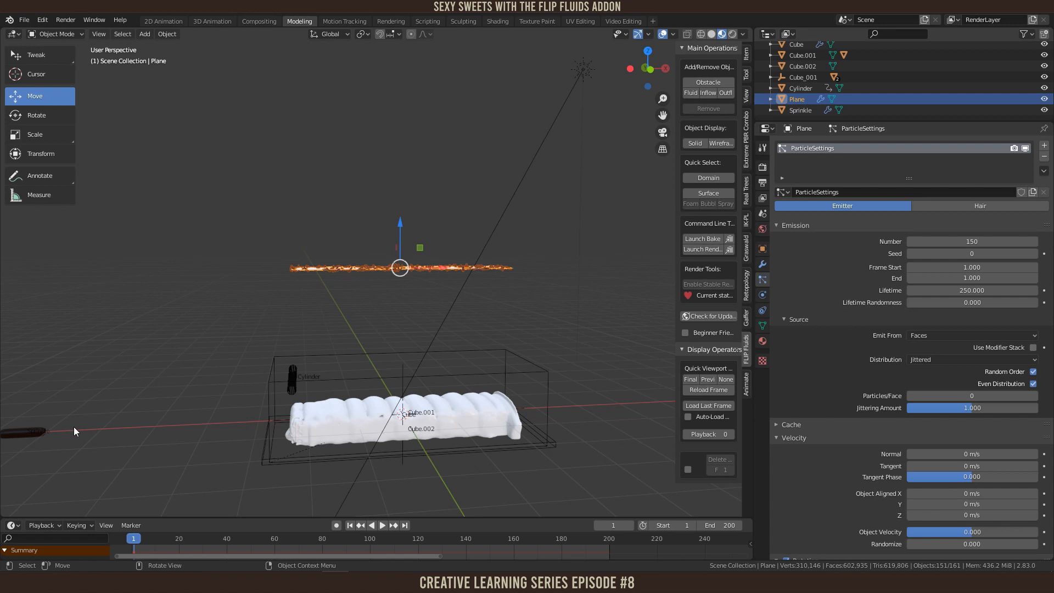
shift+click(31, 434)
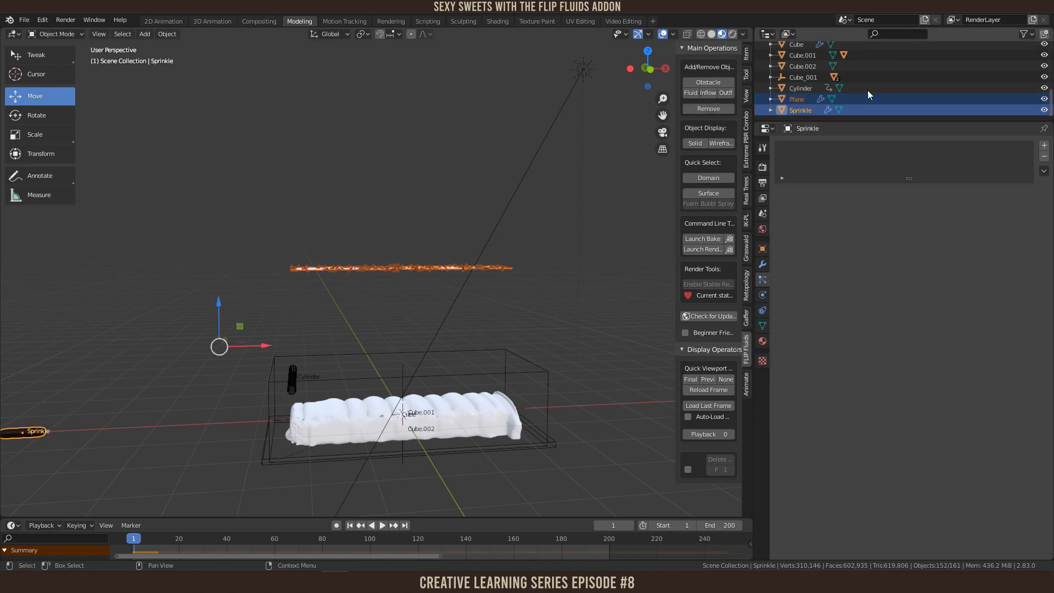
right_click(795, 99)
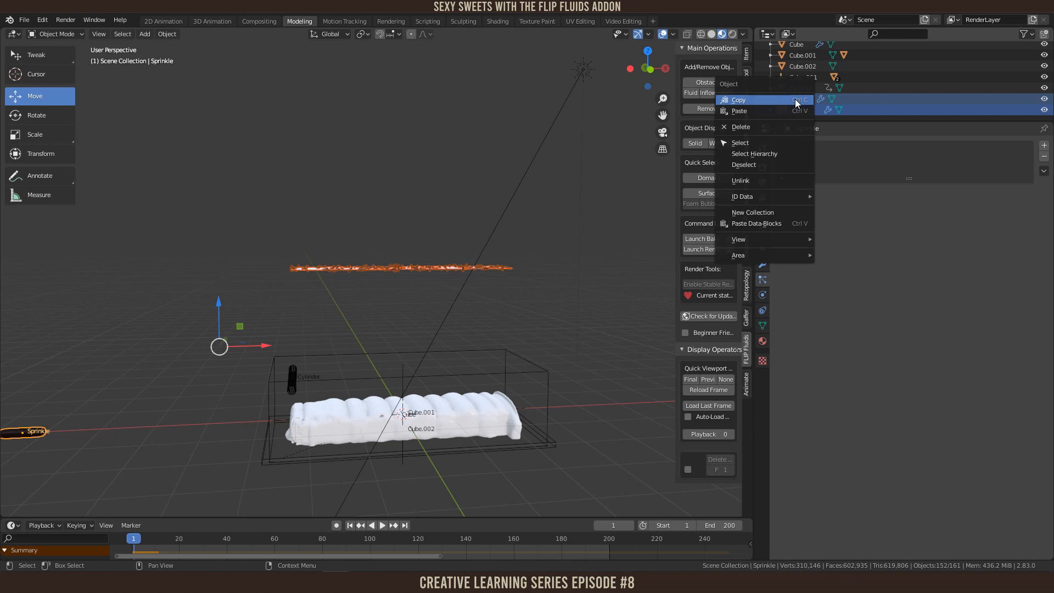
click(750, 211)
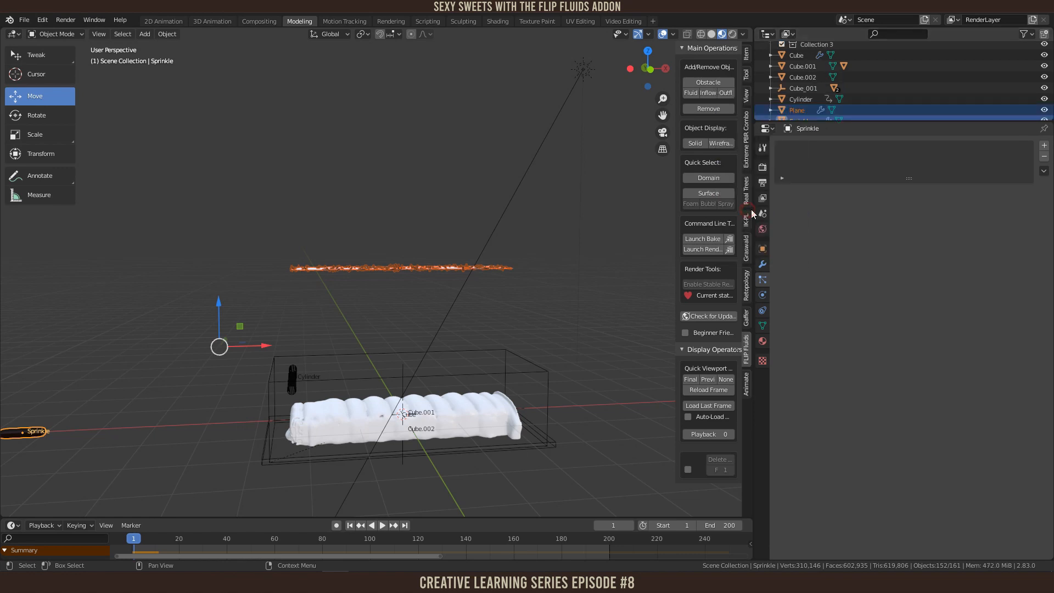
scroll(852, 104, up, 3)
click(818, 102)
double_click(818, 102)
text(Spt)
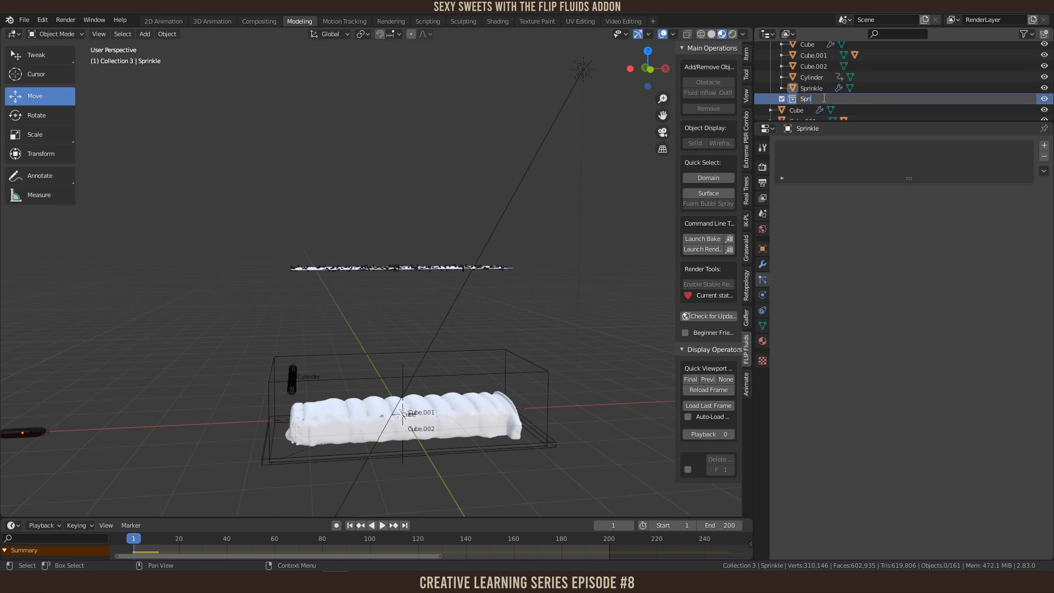
text(inkle)
key(Return)
Step: Move the emitter plane and the Sprinkle object into the Sprinkle collection, leaving only the plane selected
scroll(400, 206, down, 2)
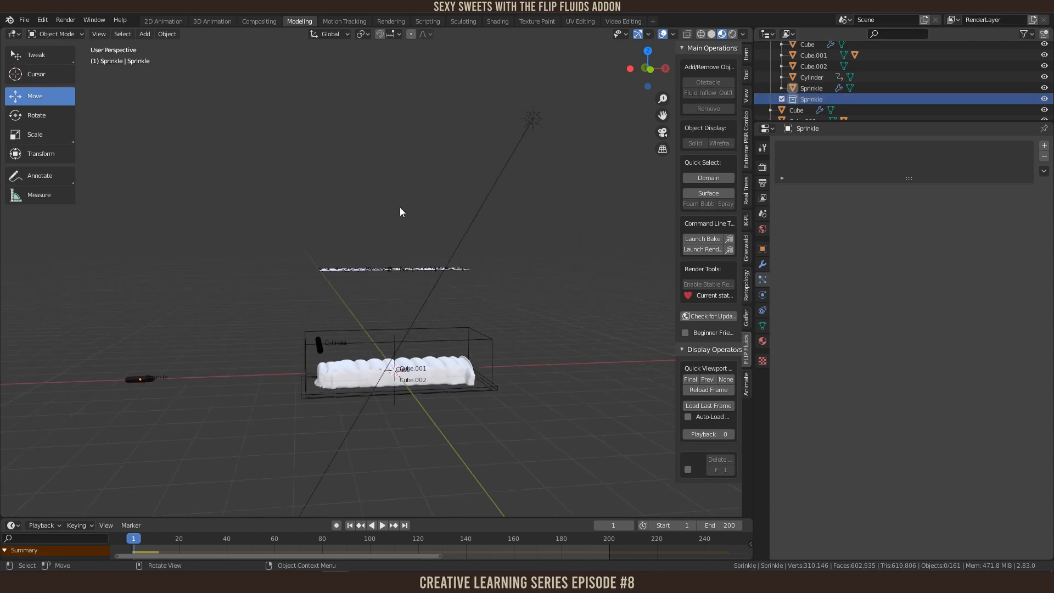
click(343, 270)
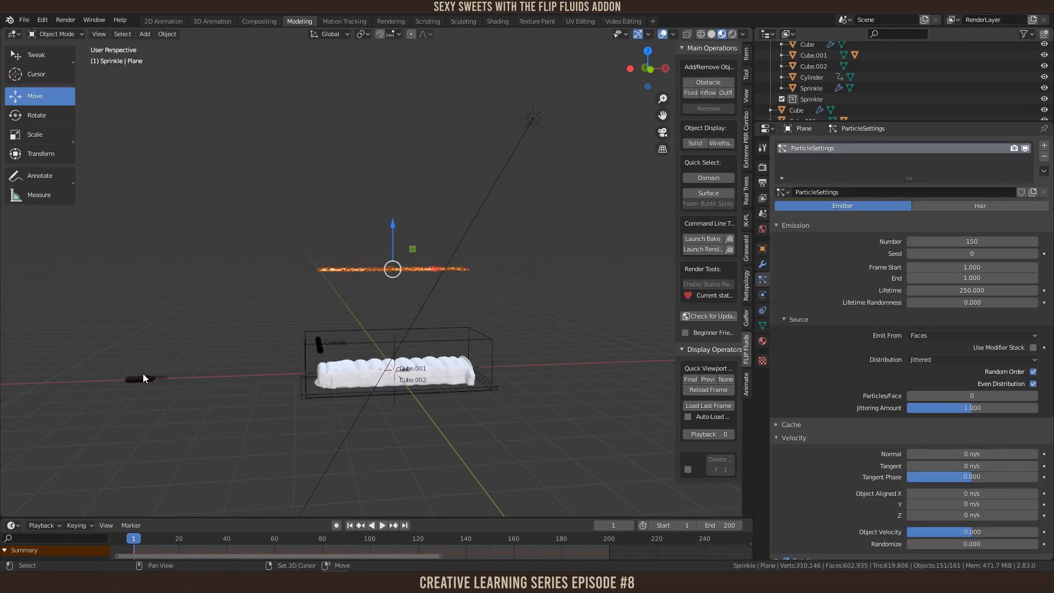
click(142, 377)
scroll(874, 90, down, 1)
scroll(872, 88, up, 1)
drag(864, 90, 815, 98)
scroll(861, 90, down, 2)
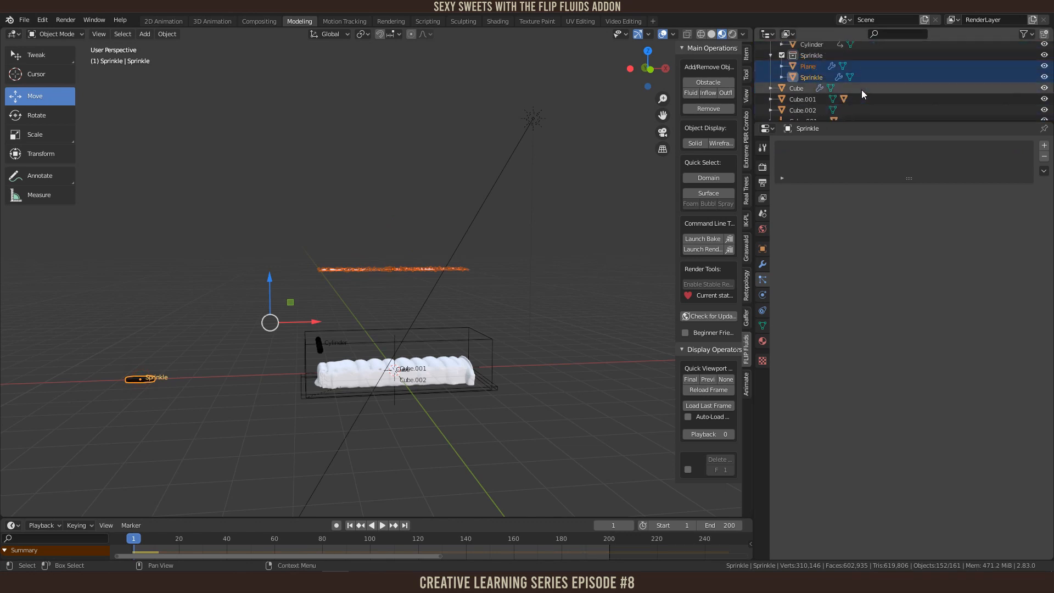
click(818, 78)
click(807, 65)
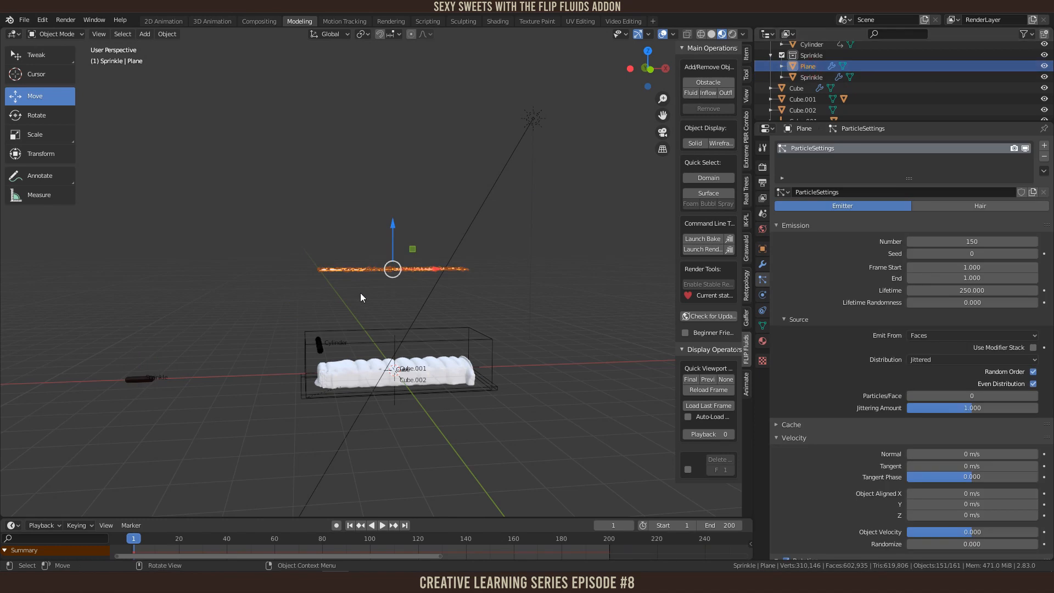
Step: Save the project, and save it again under the new file name 3_Chocolate_Sprinkles_B.blend
scroll(396, 297, up, 3)
key(ctrl+s)
click(26, 21)
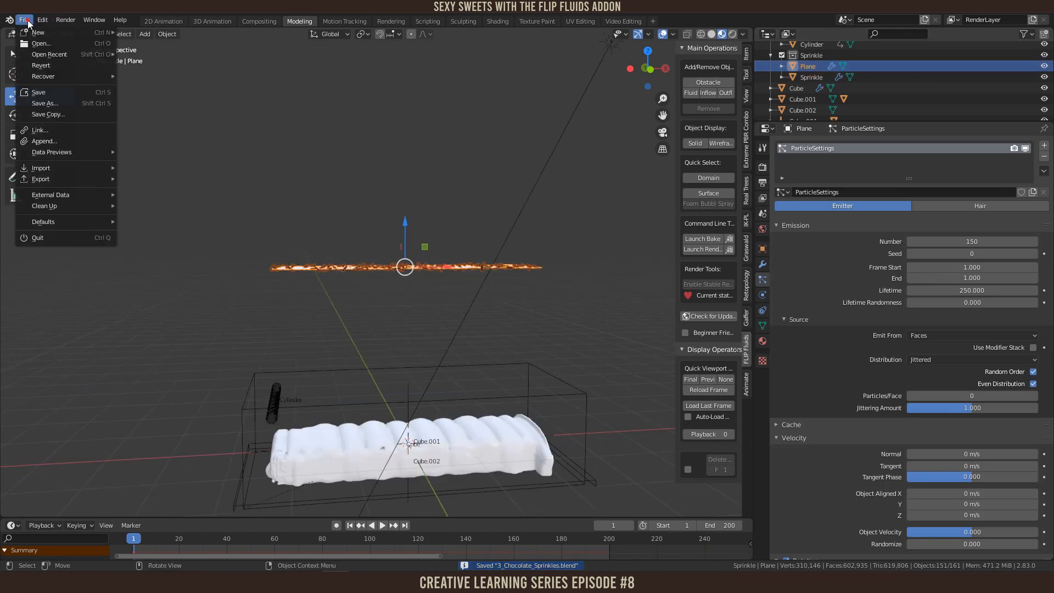
click(63, 103)
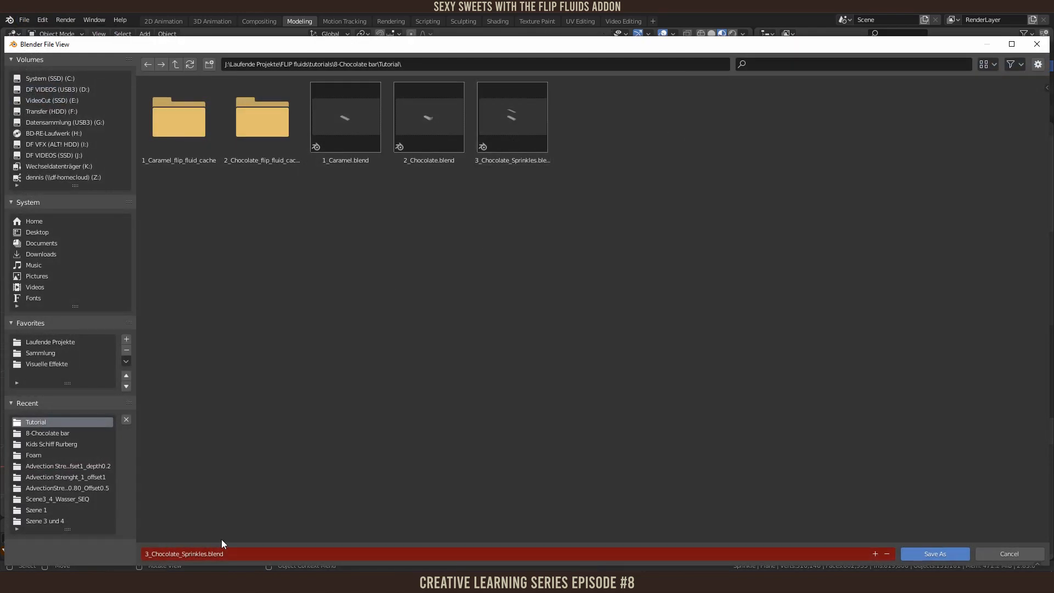
click(220, 553)
click(209, 553)
text(_2)
key(Return)
click(929, 558)
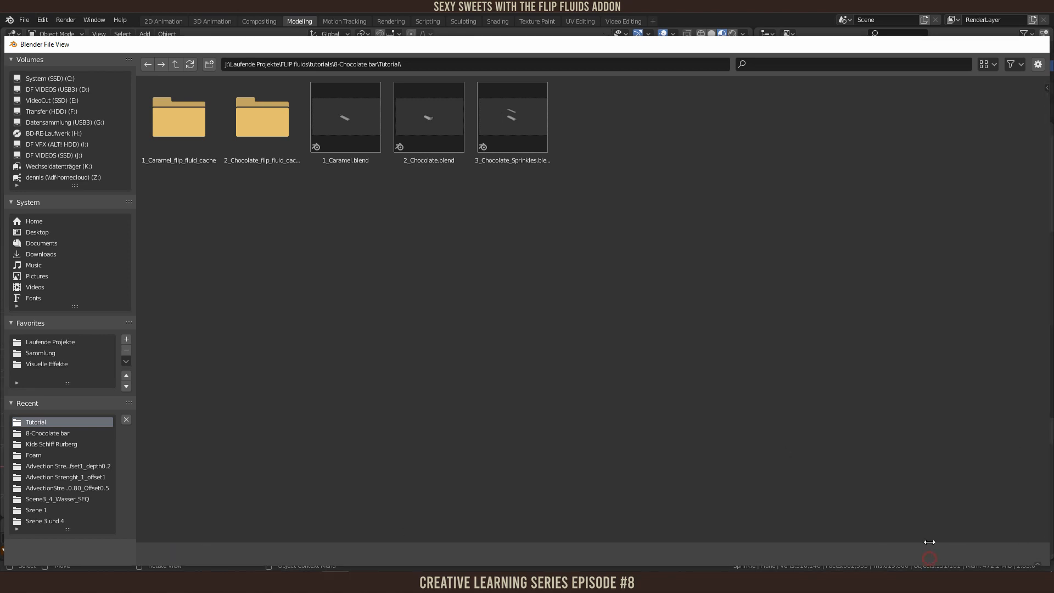
Step: Convert the plane's ParticleSettings modifier so the sprinkle particles turn into real mesh objects
scroll(510, 239, down, 1)
scroll(479, 245, up, 2)
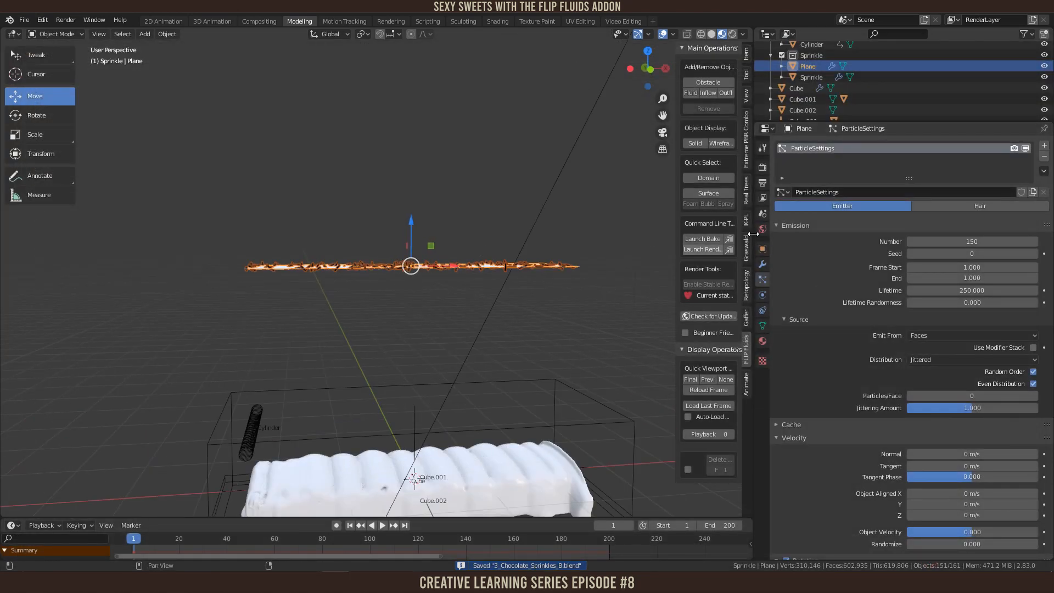
click(762, 264)
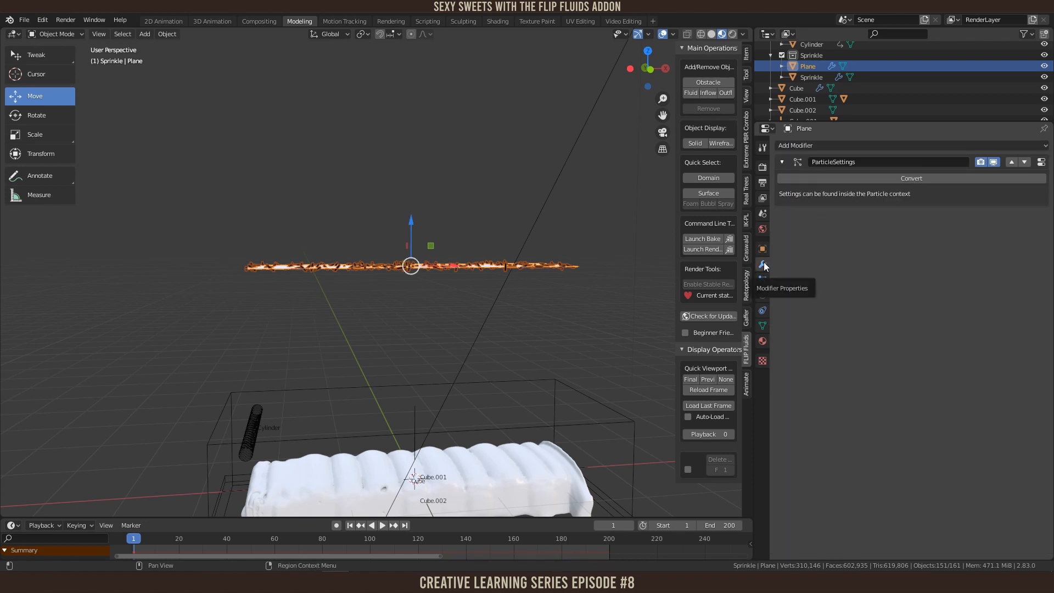
click(908, 179)
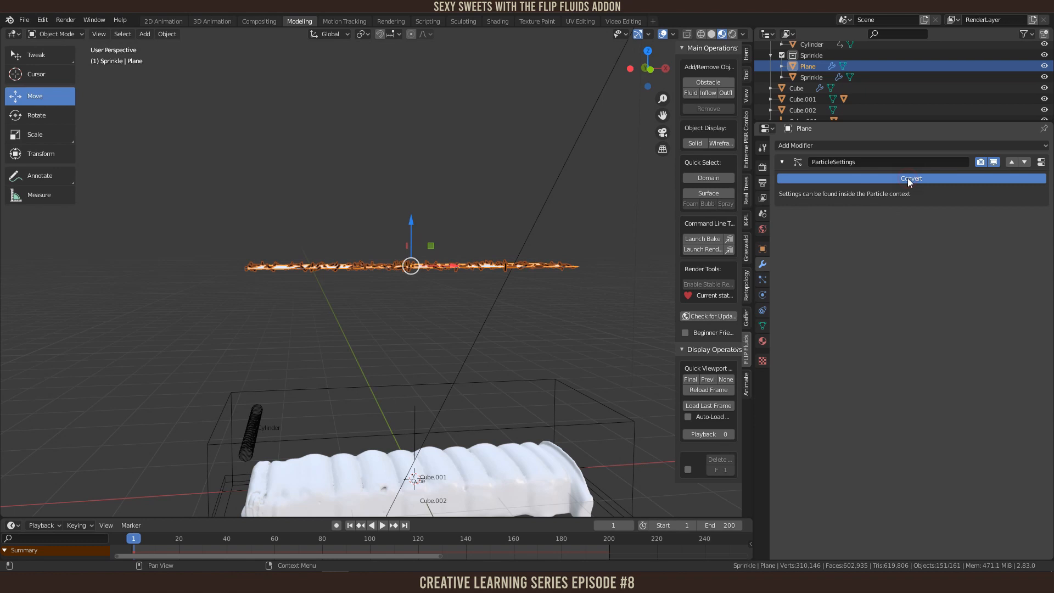
scroll(507, 290, down, 4)
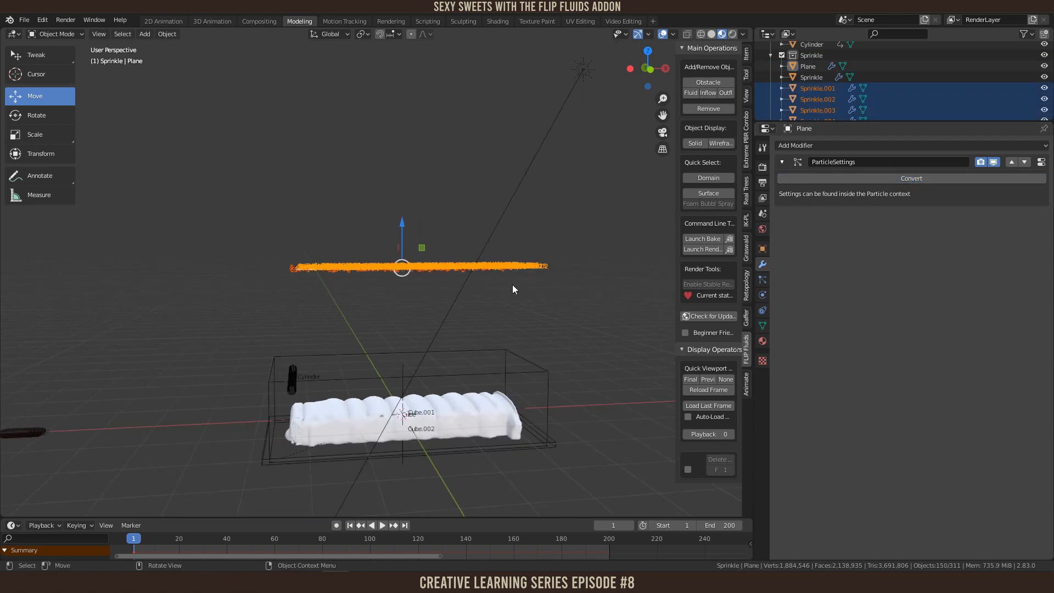
Step: Delete the emitter plane above the candy bar, keeping the individual sprinkle objects
middle_drag(512, 286, 511, 309)
scroll(473, 338, up, 4)
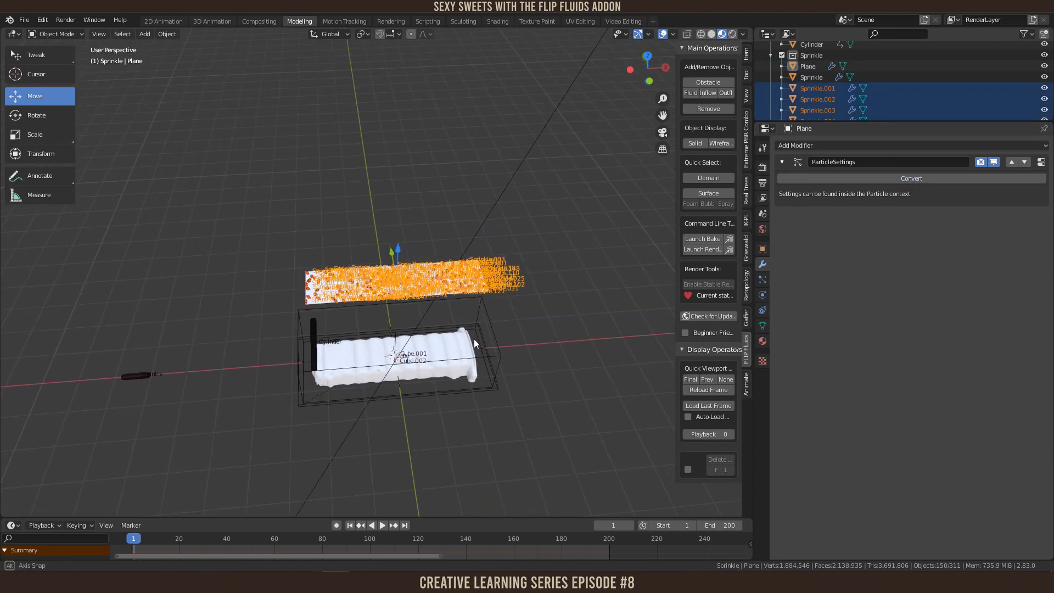
click(231, 343)
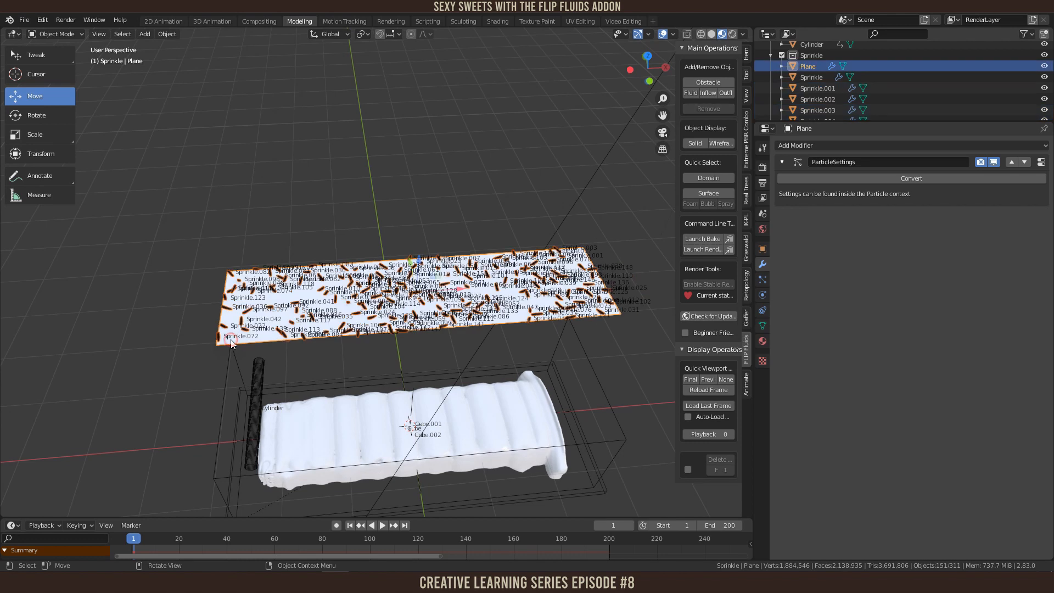
key(x)
click(395, 201)
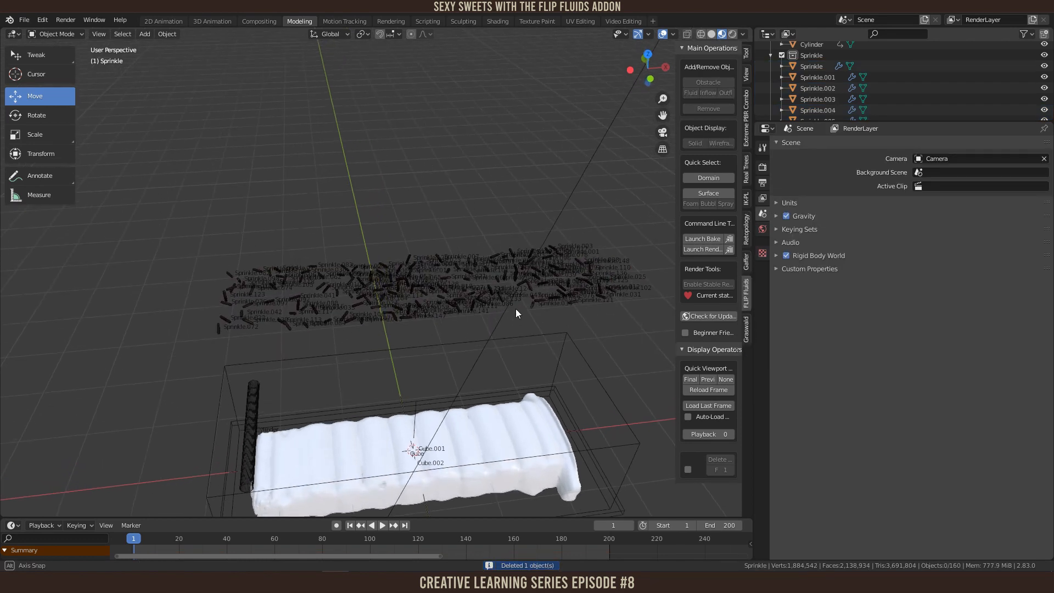
Step: Expand the FLIP Fluid and Rigid Body physics settings and check them on several individual sprinkles across the group
middle_drag(515, 313, 499, 292)
scroll(578, 311, up, 3)
click(619, 291)
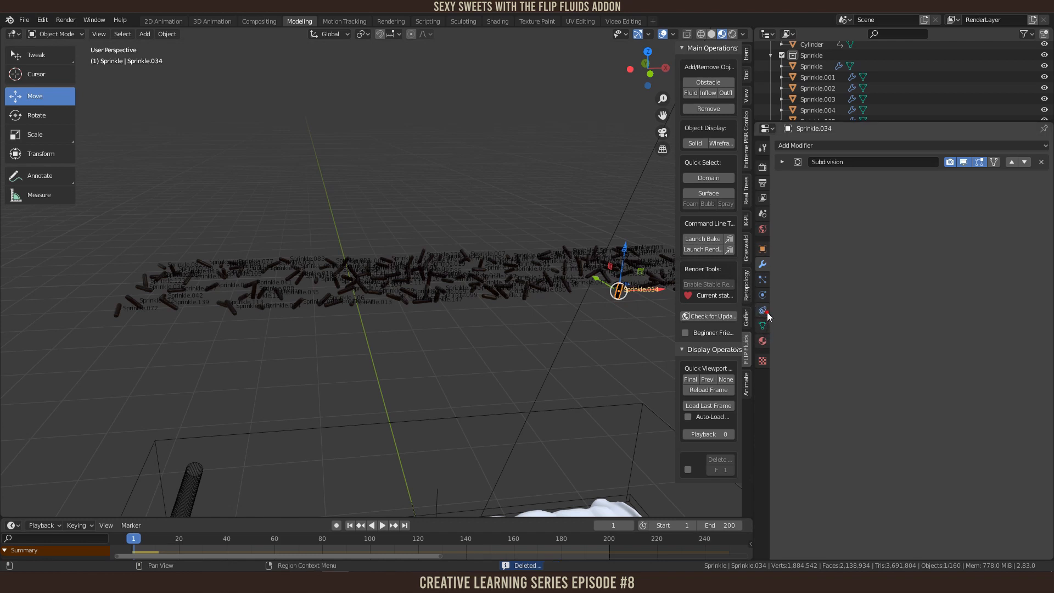
click(762, 295)
click(784, 240)
click(780, 227)
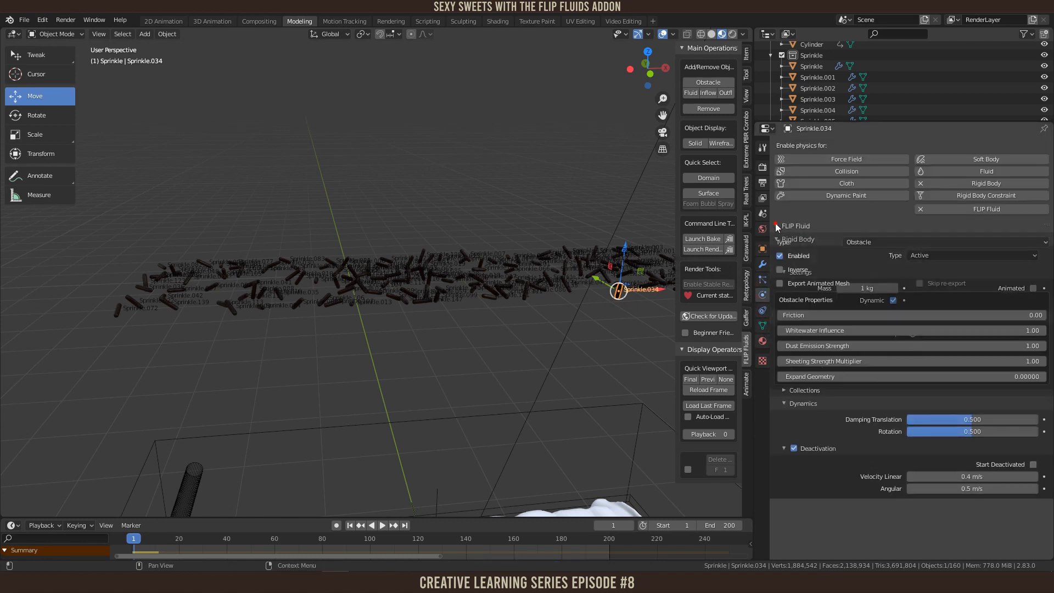
click(520, 282)
click(511, 263)
click(464, 267)
click(362, 286)
click(226, 303)
click(169, 303)
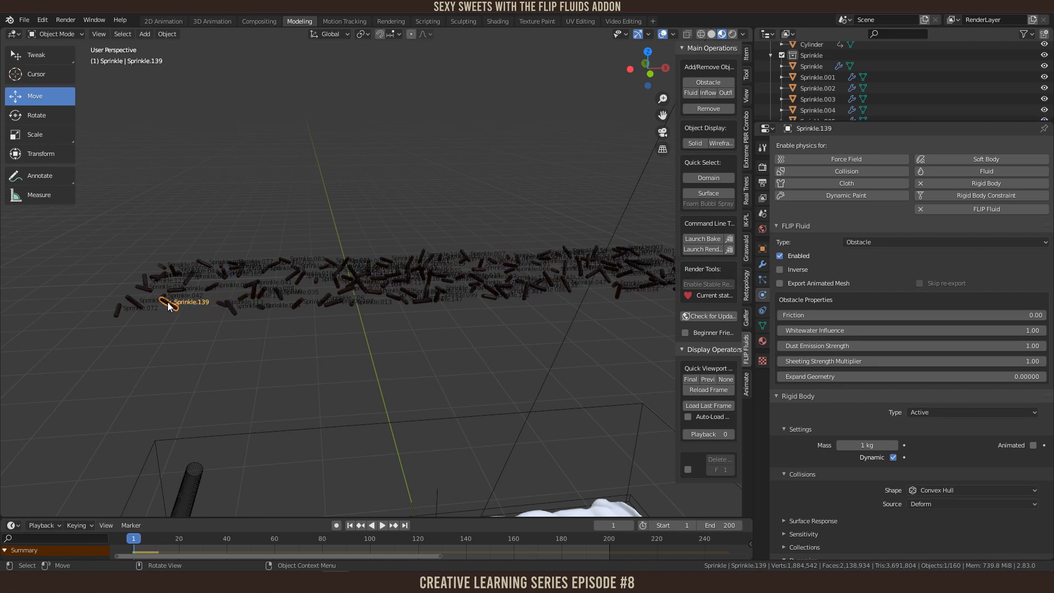
Step: Examine the outermost sprinkle's rigid body settings down to its damping and deactivation values
scroll(888, 392, down, 3)
scroll(888, 392, up, 3)
scroll(413, 381, down, 8)
middle_drag(473, 337, 397, 327)
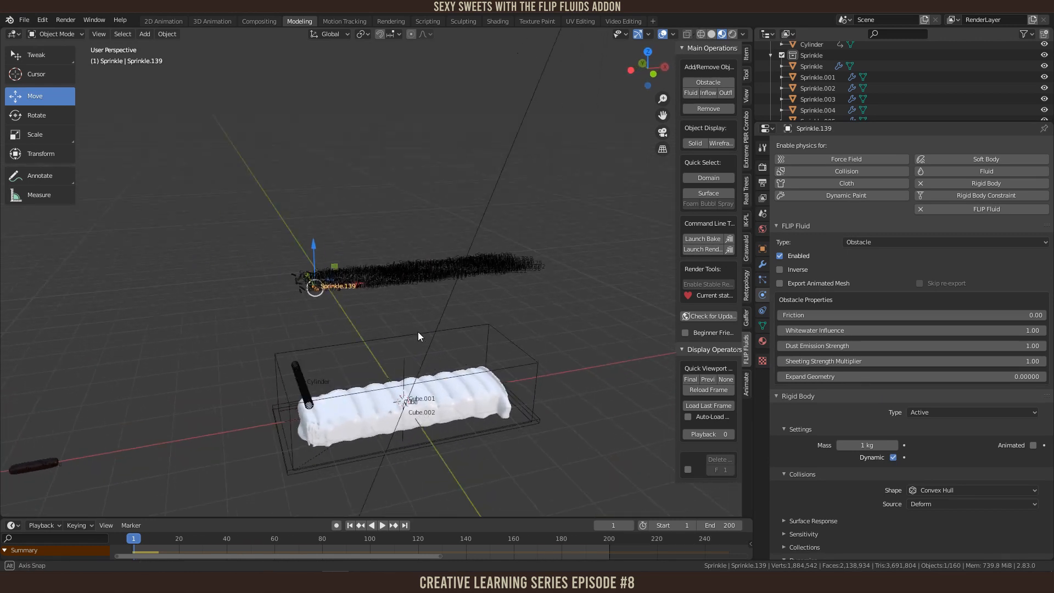
scroll(464, 327, up, 5)
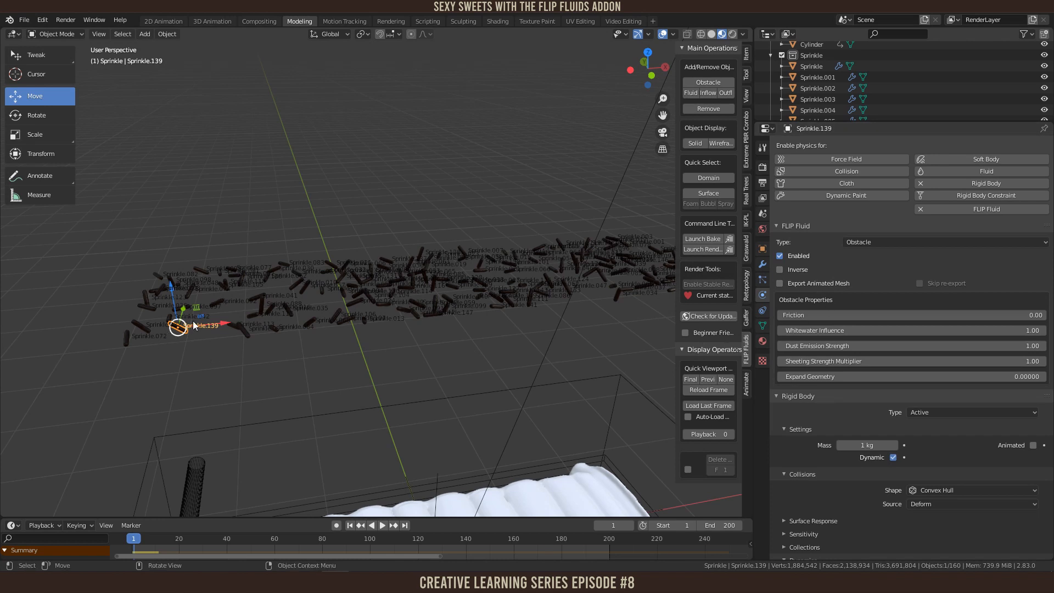
click(127, 337)
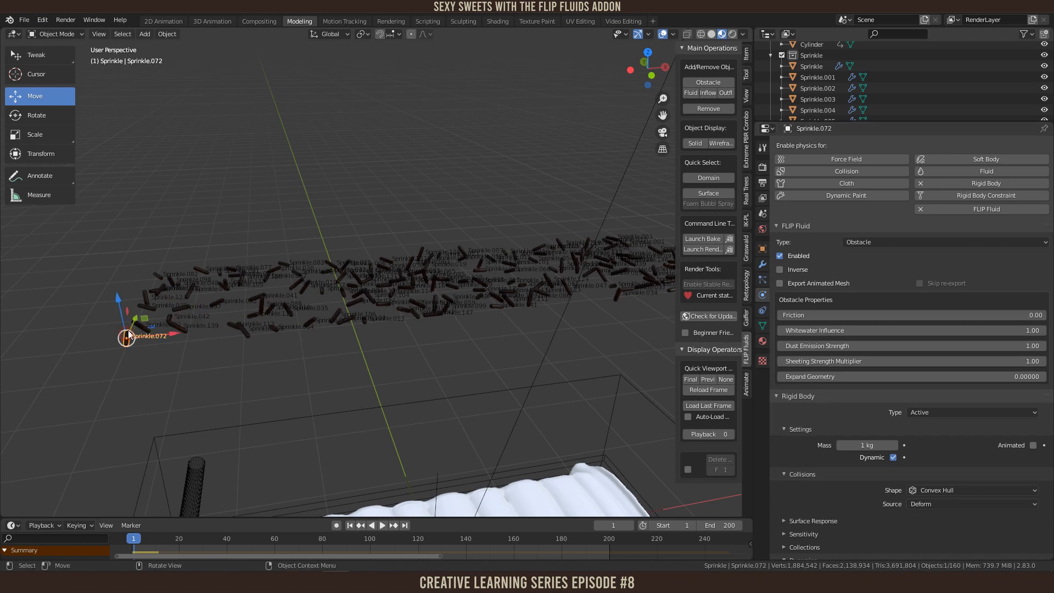
scroll(848, 405, down, 5)
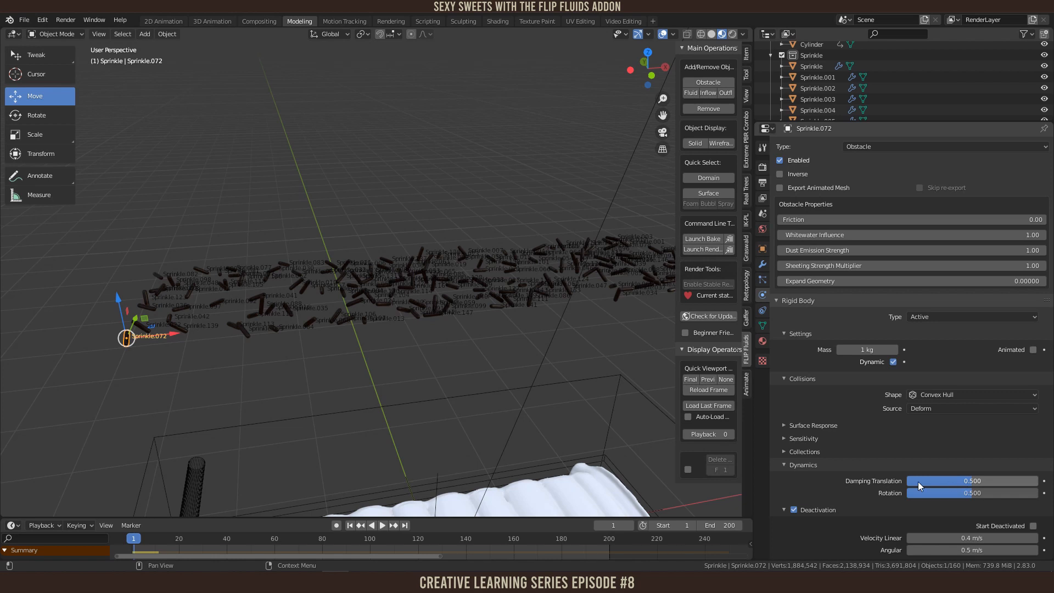
click(345, 396)
mouse_move(386, 386)
middle_down()
mouse_move(437, 376)
mouse_move(392, 375)
middle_up()
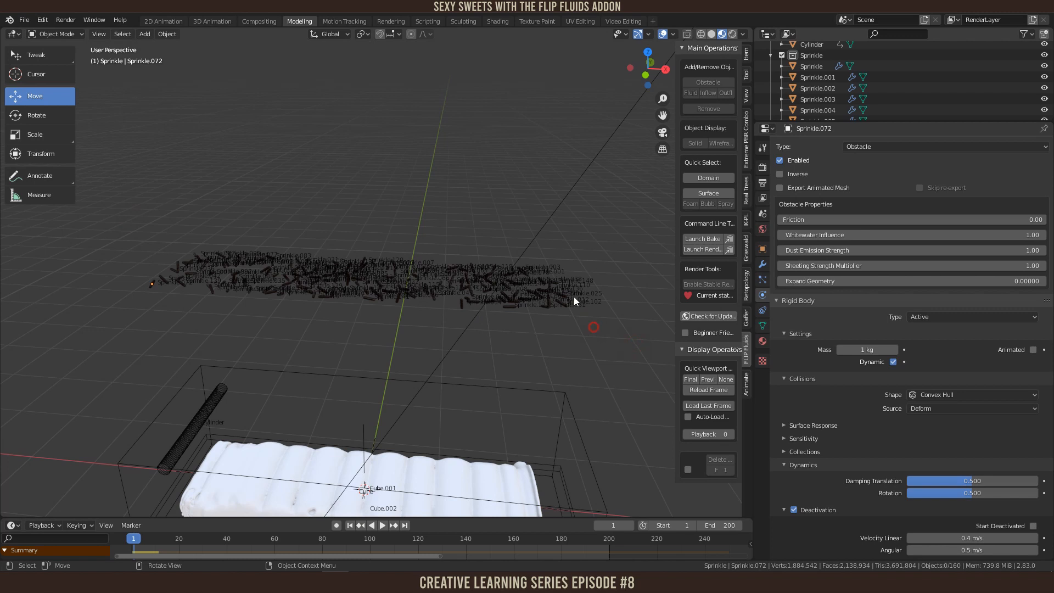
key(b)
drag(620, 332, 114, 234)
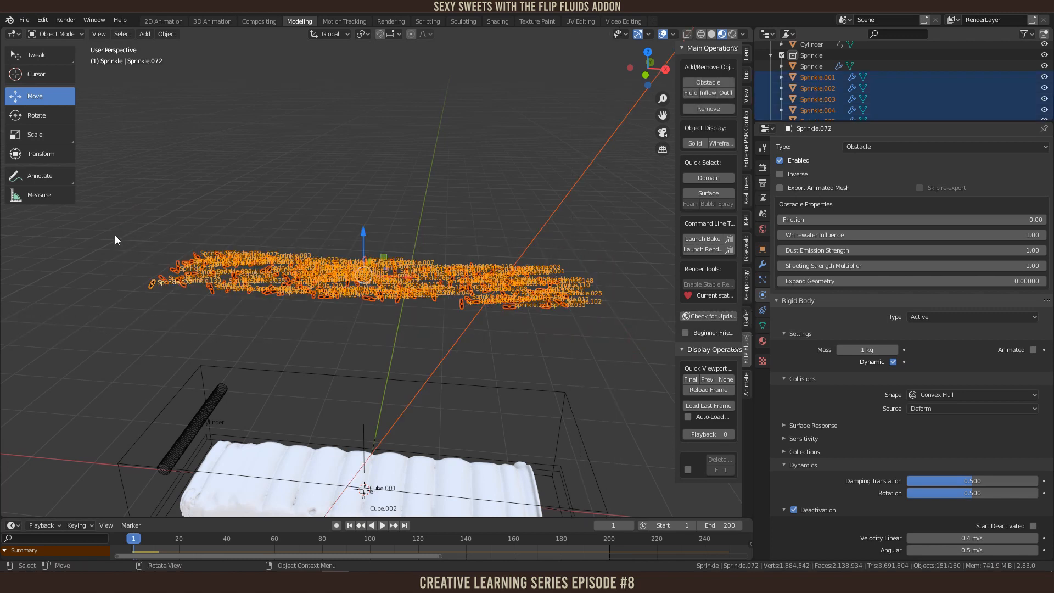
Step: Move the lamp about 5.58 m along the X axis, away from the sprinkles
middle_drag(114, 235, 455, 263)
scroll(455, 264, down, 2)
scroll(550, 161, down, 2)
click(525, 147)
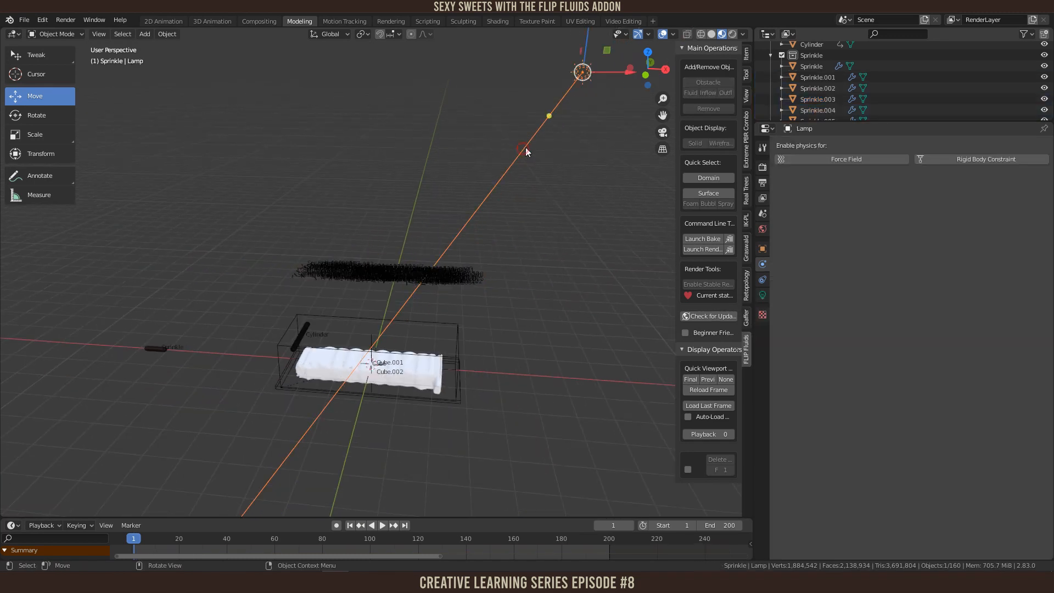
drag(620, 73, 714, 72)
scroll(140, 291, up, 5)
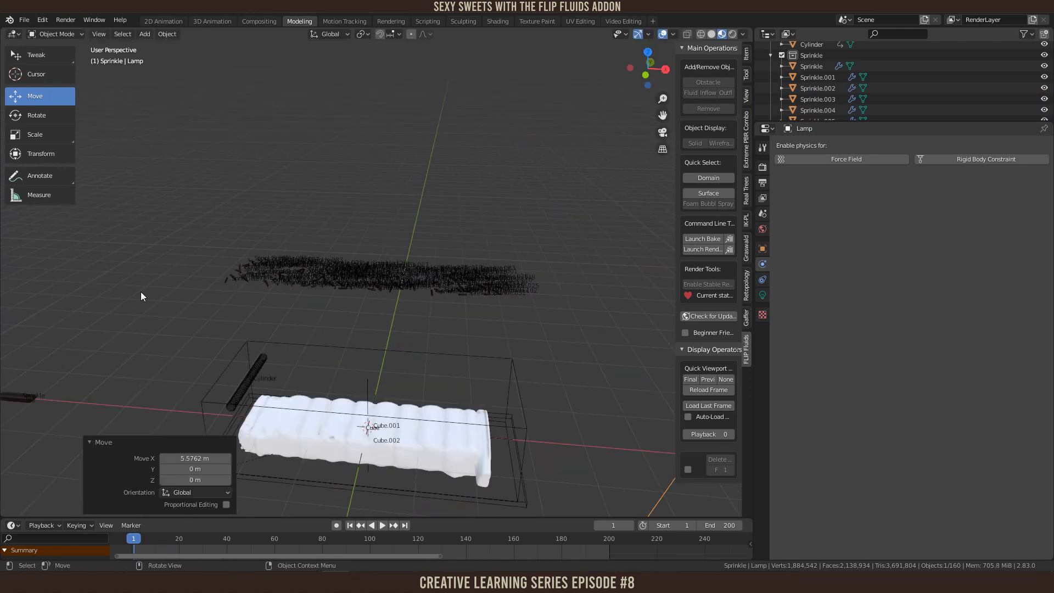
Step: Select all floating sprinkles with Sprinkle.072 active, set Damping Translation to 0.1 and copy that value to the selected objects
click(203, 215)
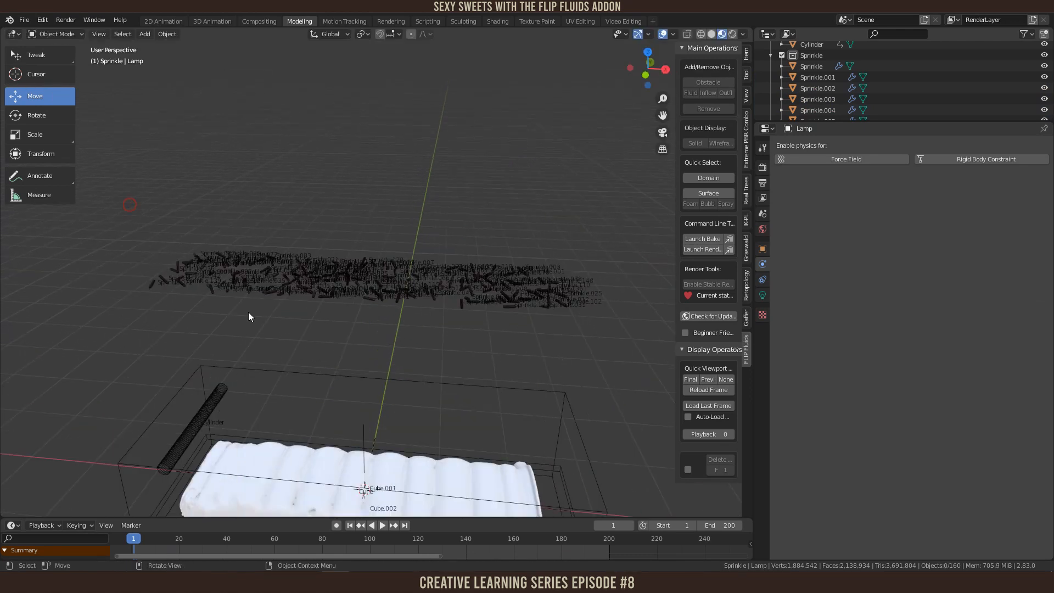
drag(130, 238, 617, 324)
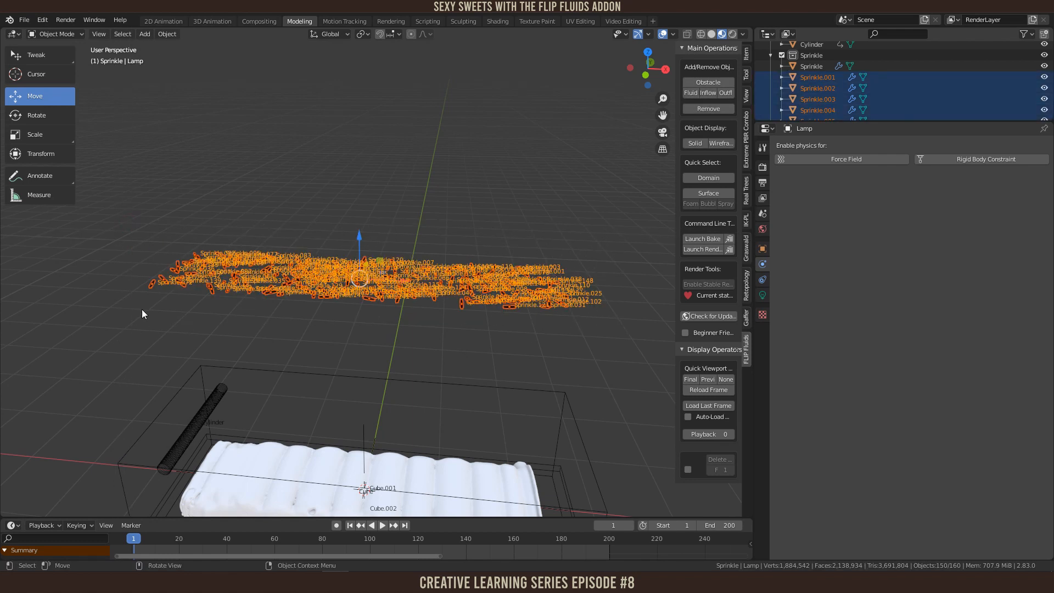
scroll(142, 313, up, 2)
shift+click(97, 293)
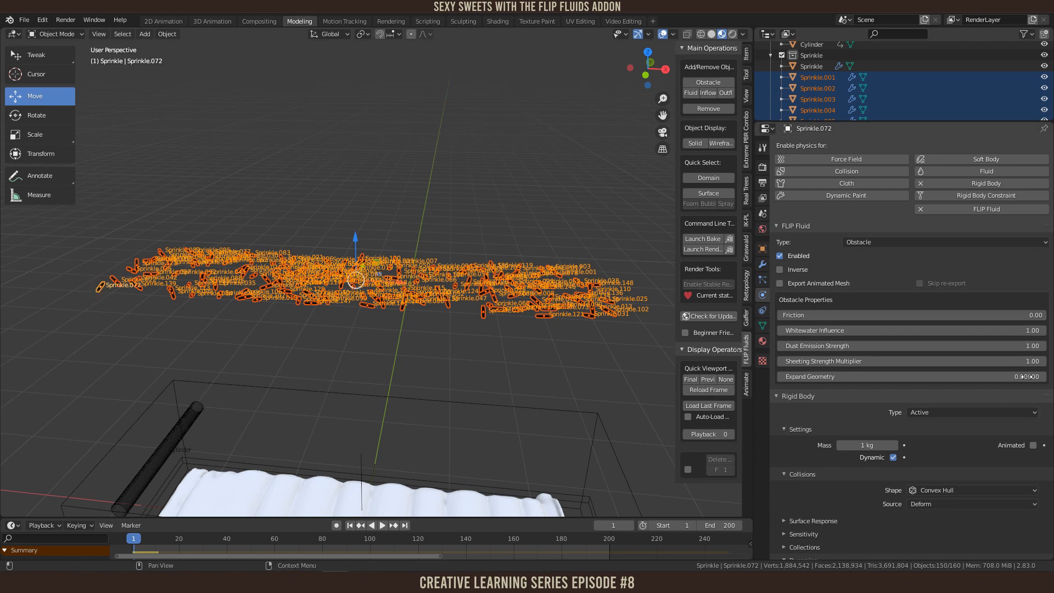
scroll(967, 462, down, 5)
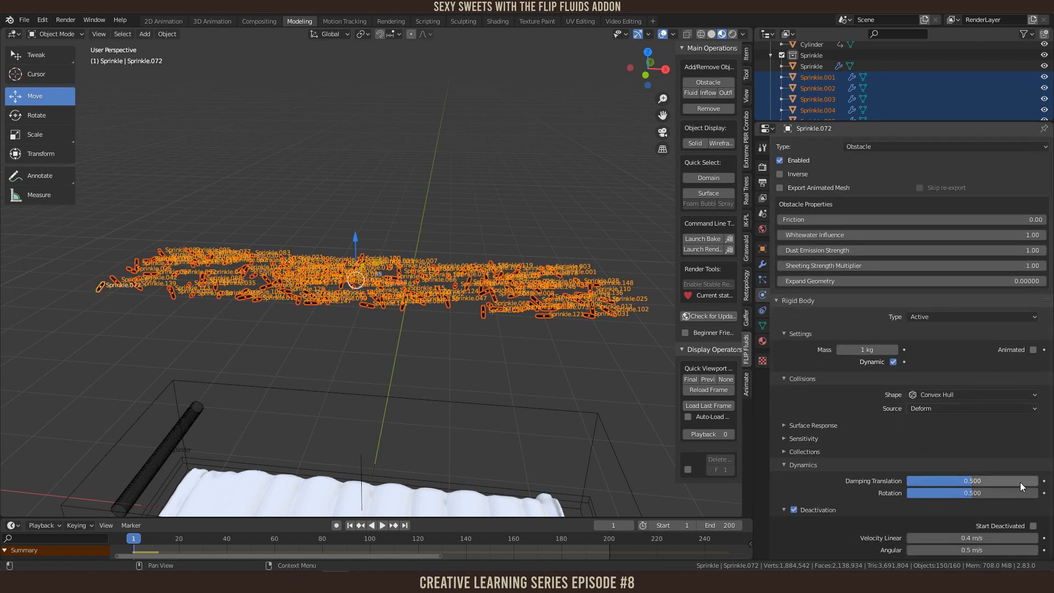
click(980, 479)
text(0.1)
key(Return)
right_click(954, 479)
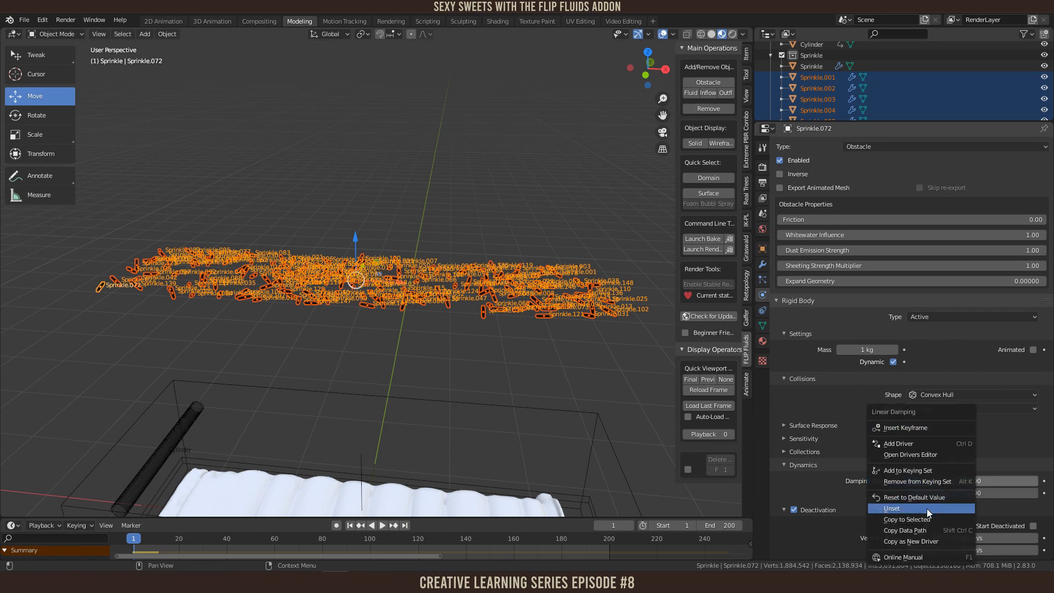
click(906, 519)
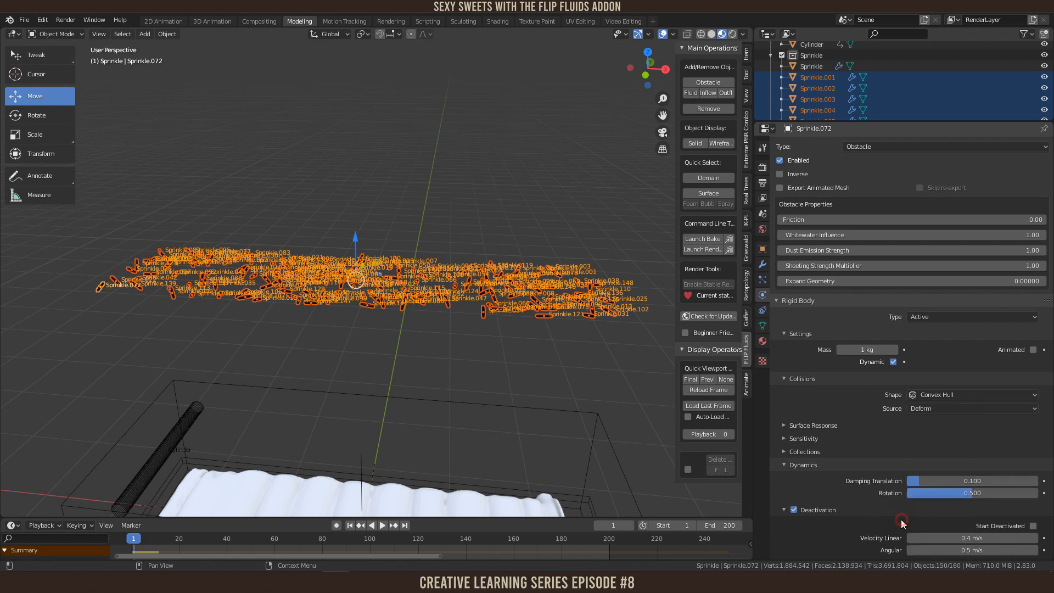
Step: Check the rigid body Damping Translation on several individual sprinkles across the group
click(487, 308)
click(491, 290)
click(363, 285)
click(319, 282)
click(291, 277)
click(252, 257)
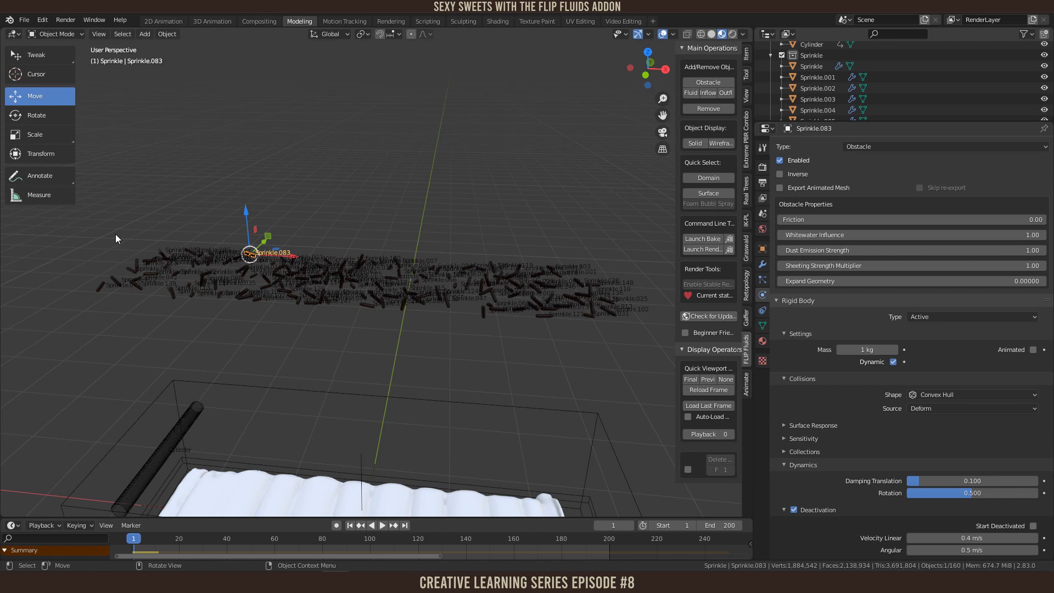
Step: Select all floating sprinkles, set Damping Translation to 0.5 and copy that value to the selected objects
drag(91, 229, 653, 354)
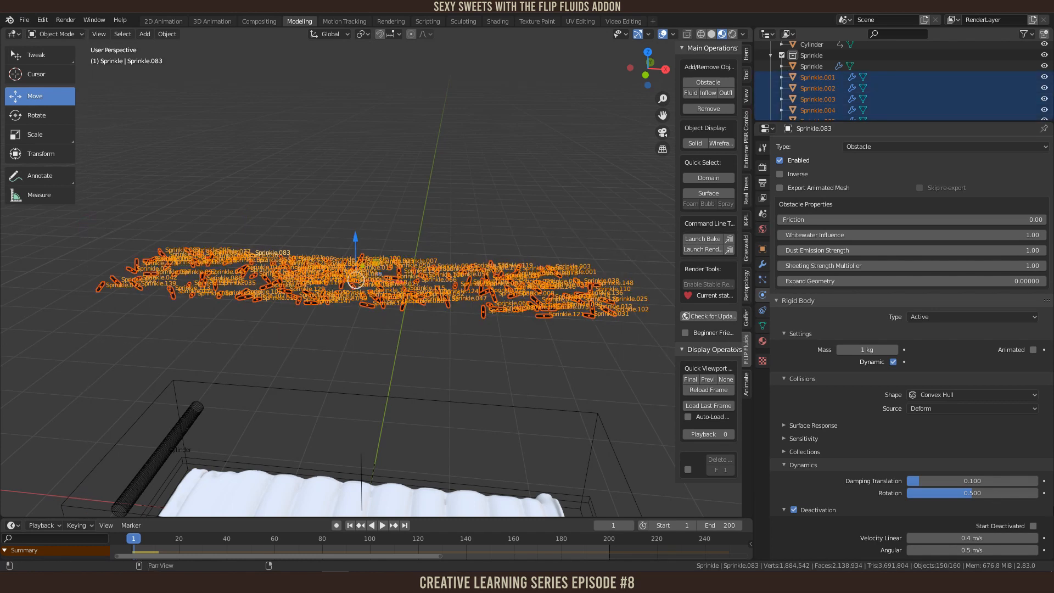
click(991, 480)
text(0.5)
key(Return)
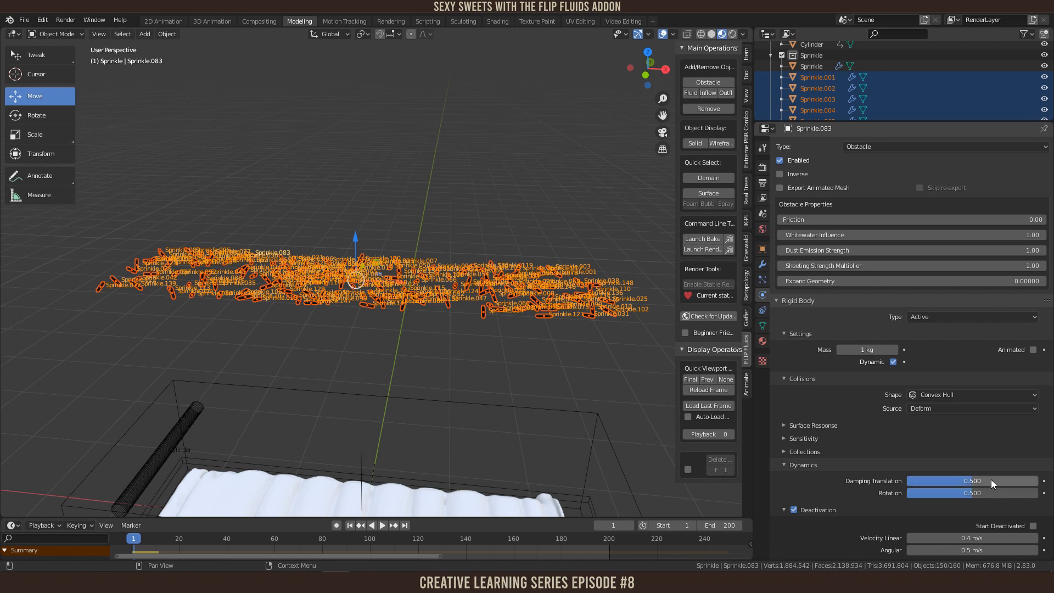
right_click(970, 481)
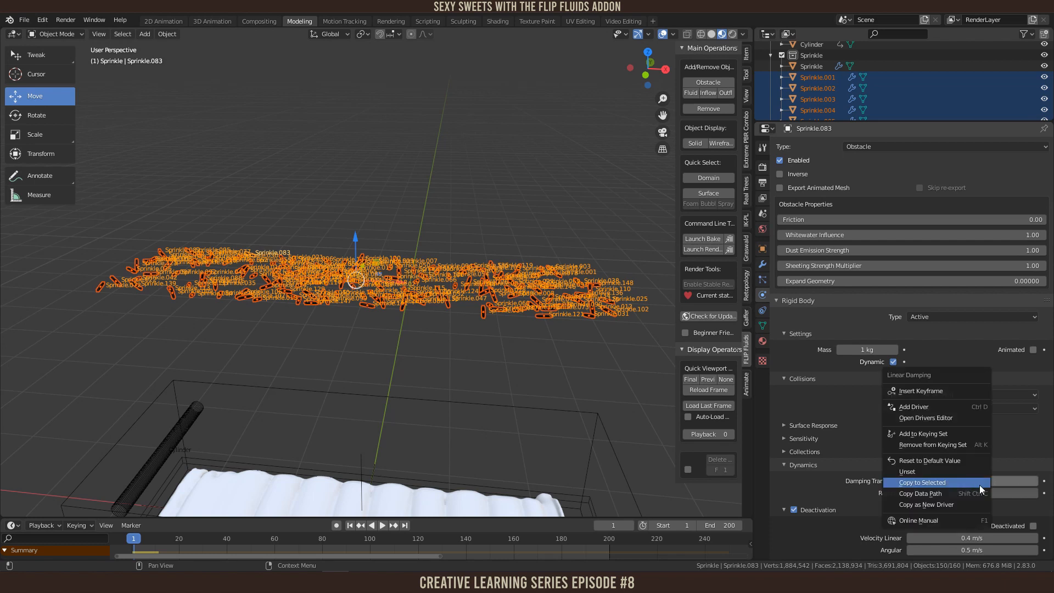
click(933, 482)
Step: Go through individual sprinkles along the whole group to verify the copied Damping Translation value
click(310, 302)
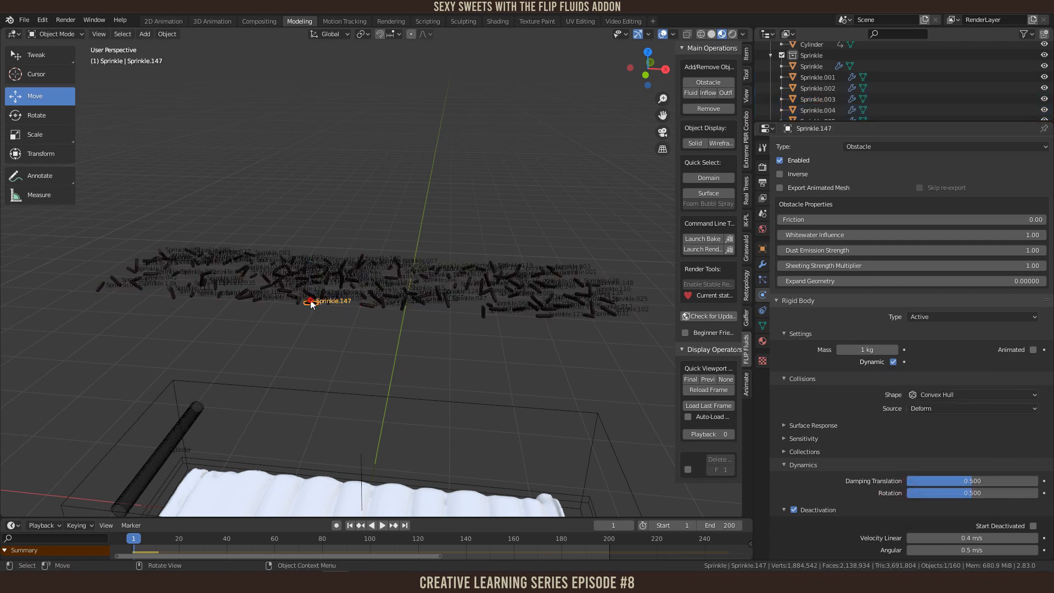
click(297, 276)
click(261, 265)
click(198, 266)
click(156, 274)
click(102, 286)
click(265, 285)
click(387, 285)
click(509, 286)
click(542, 286)
Step: Replace the Collision physics on CaramelCollider with a Rigid Body of type Passive
scroll(468, 324, down, 4)
middle_drag(468, 328, 451, 347)
click(446, 339)
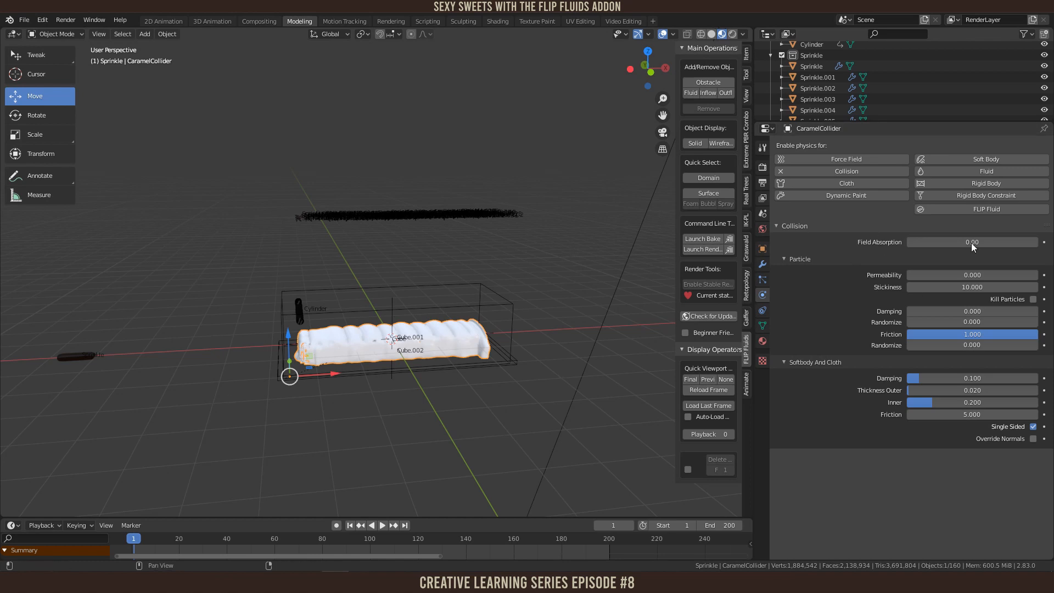
click(782, 171)
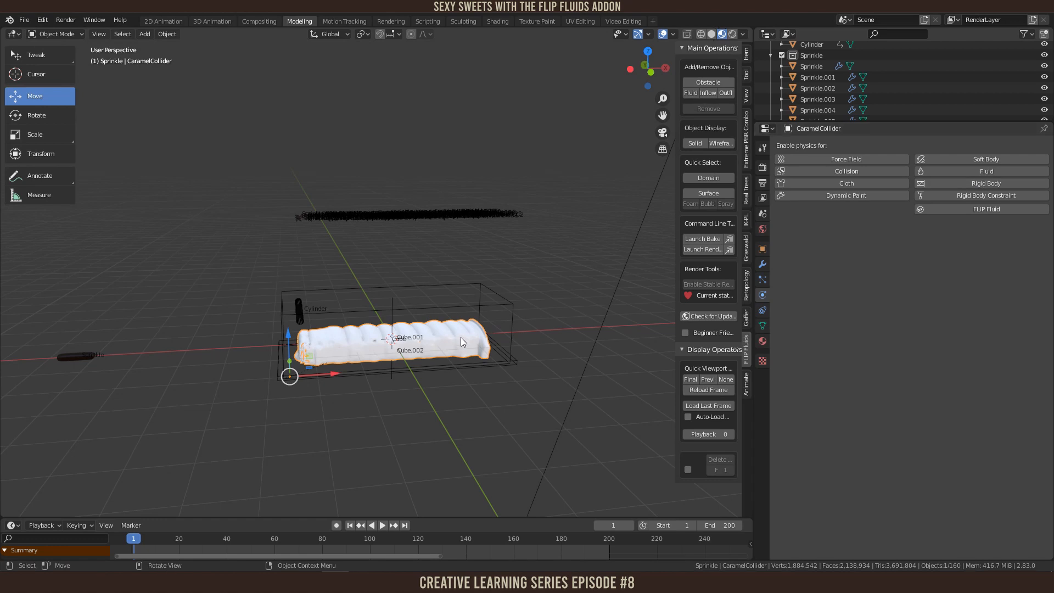
click(982, 184)
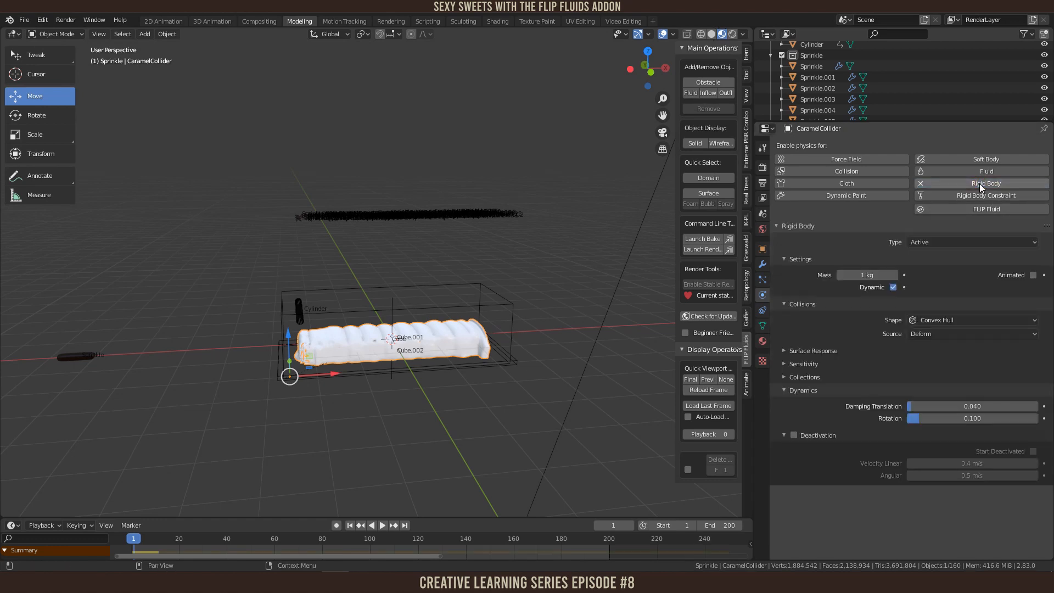
click(925, 242)
click(926, 267)
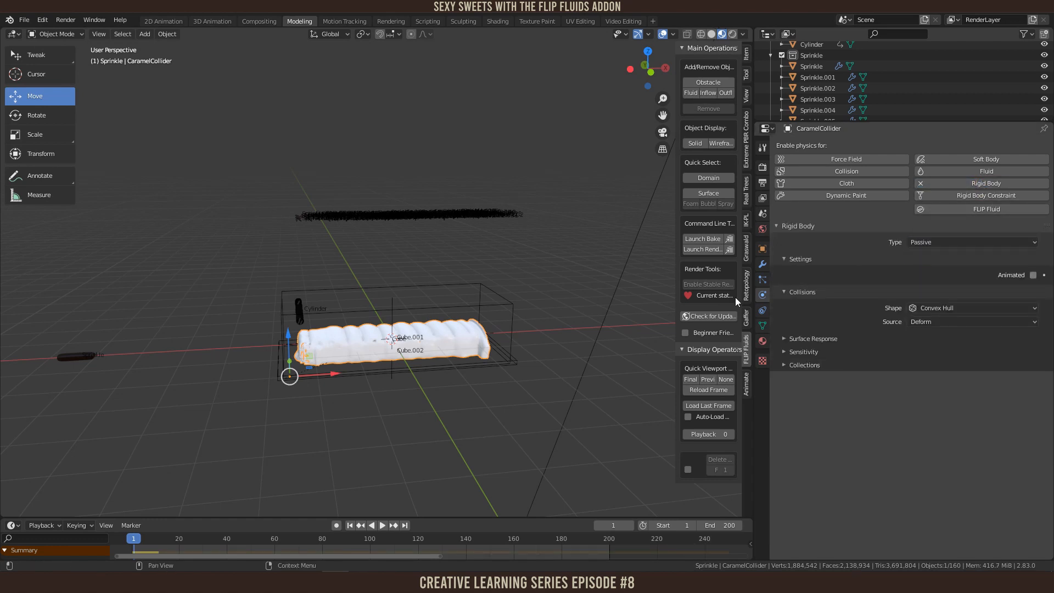
Step: Set the rigid body collision shape of CaramelCollider to Mesh with Final as the source
scroll(527, 390, up, 3)
middle_drag(519, 393, 433, 351)
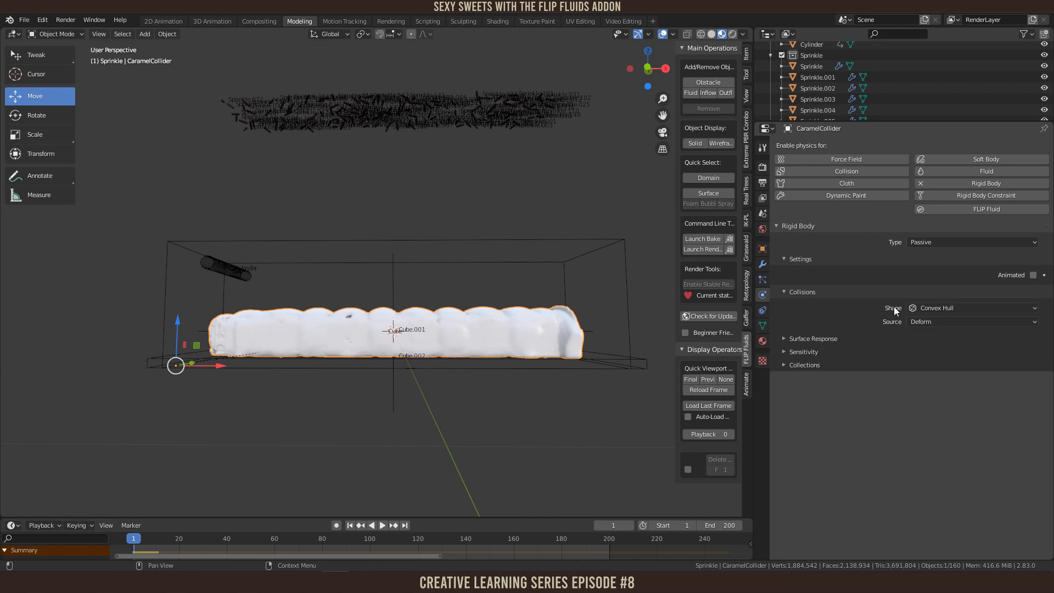
click(914, 307)
click(944, 399)
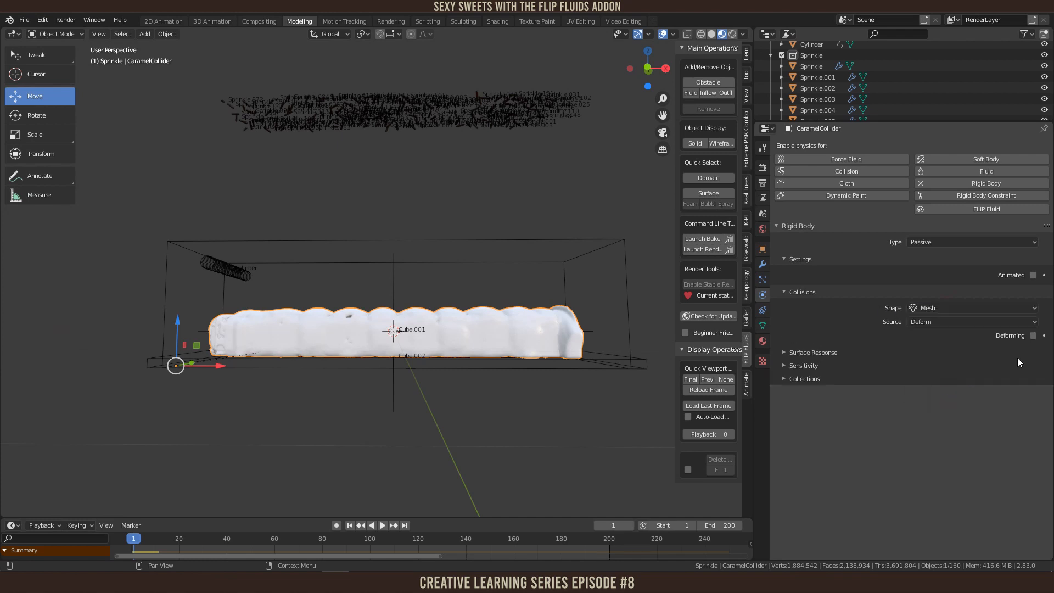
click(937, 321)
click(937, 363)
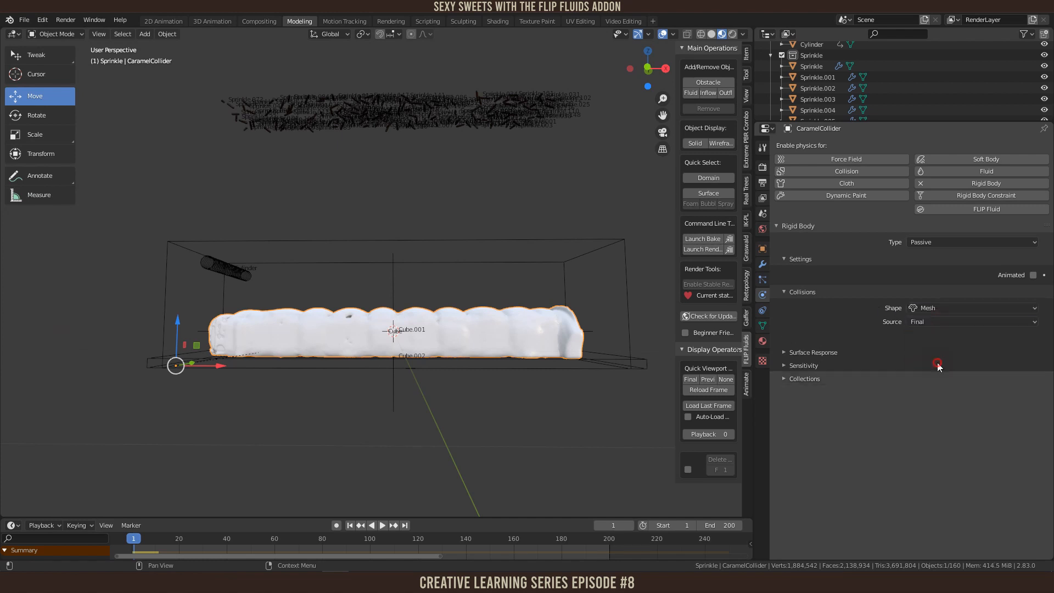
Step: Set the Surface Response friction of CaramelCollider to 1 and save the file
middle_drag(357, 360, 367, 381)
click(781, 338)
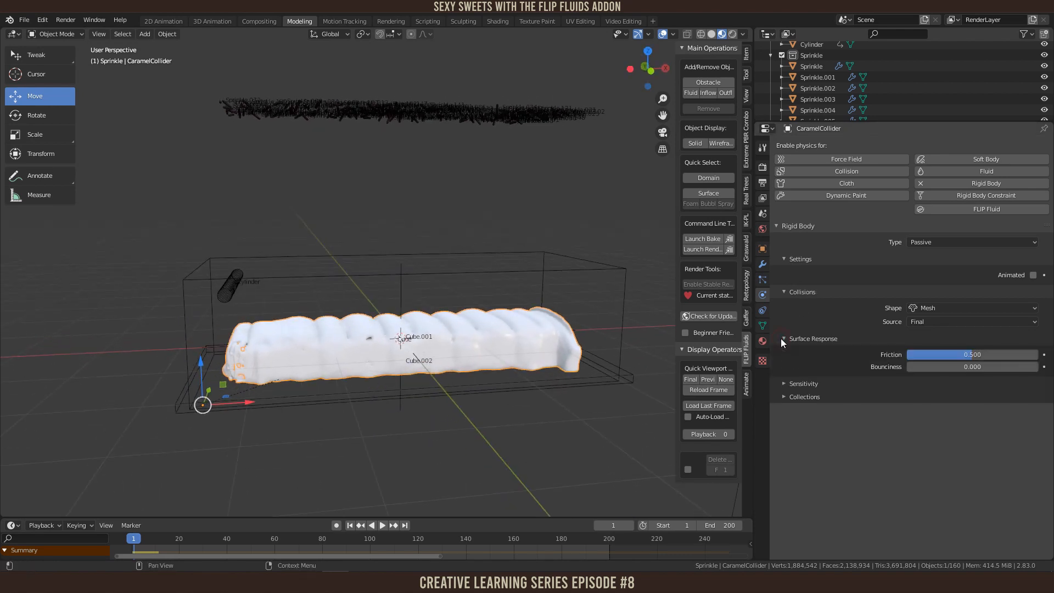
click(943, 354)
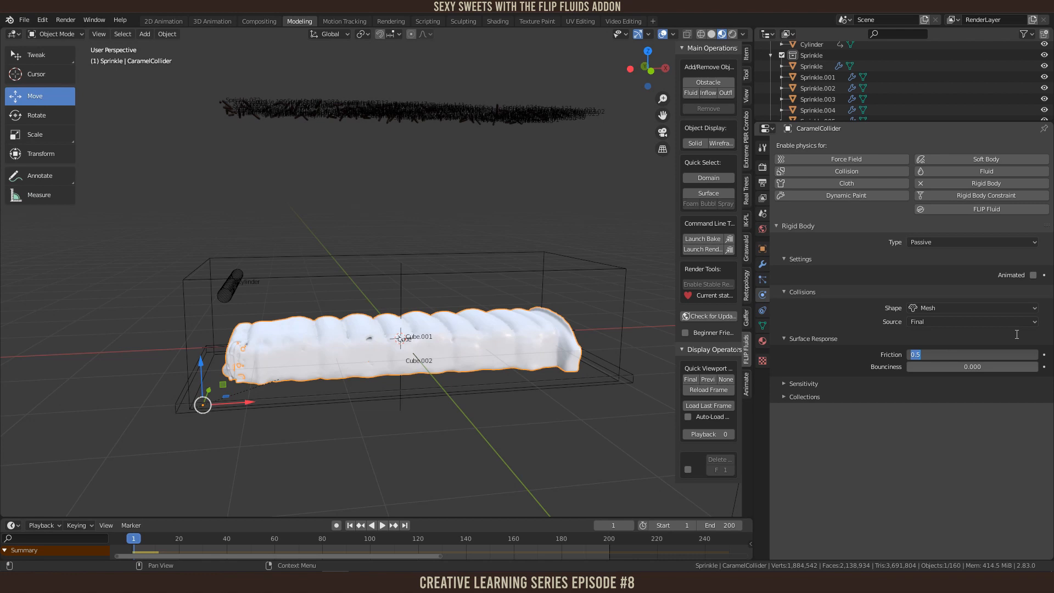
text(1)
key(Return)
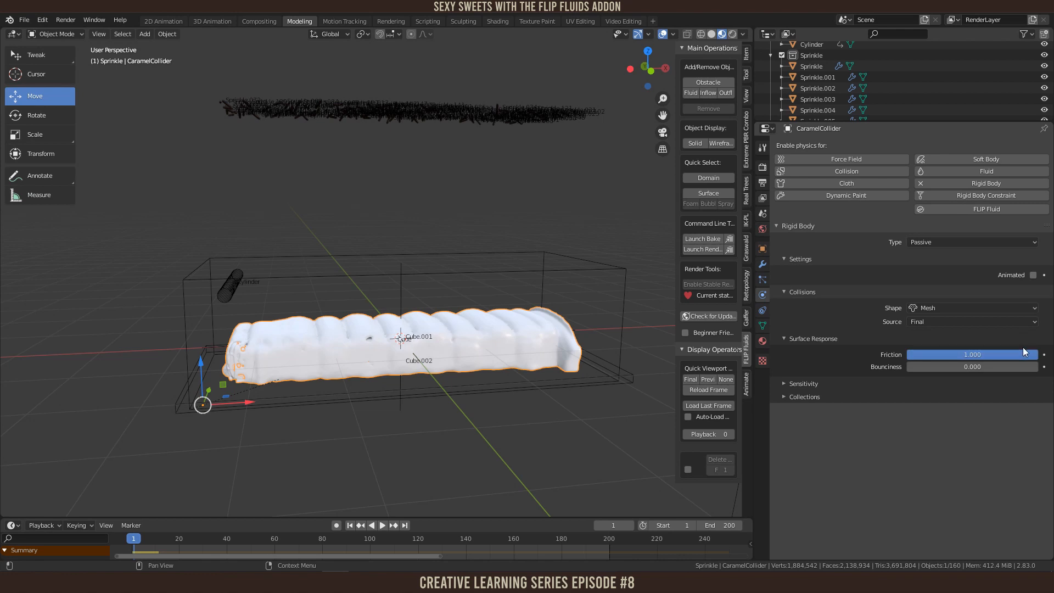
key(ctrl+s)
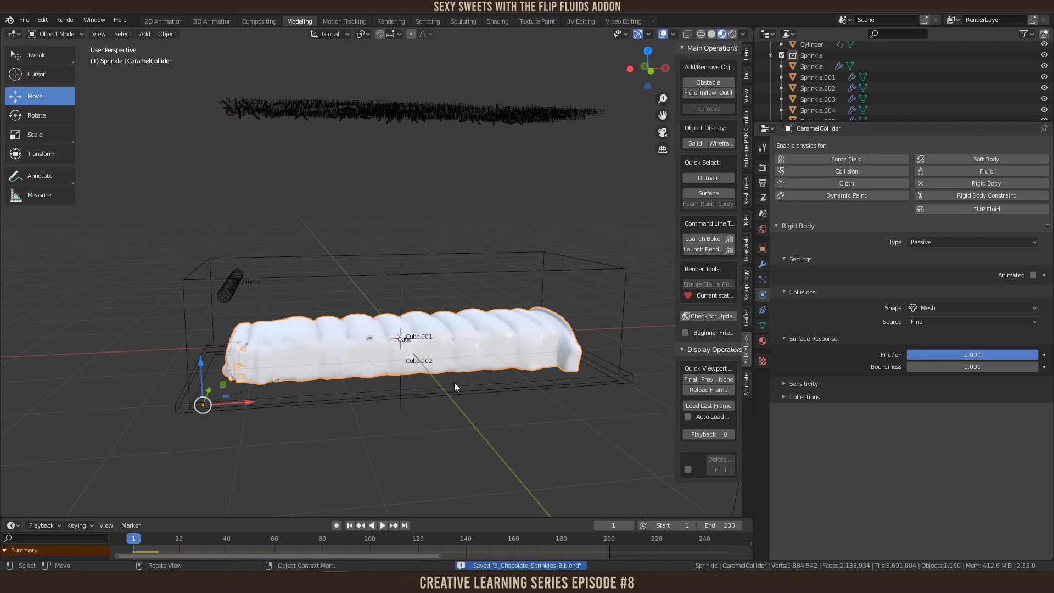
Step: Play the simulation, inspect how the sprinkles settle on the caramel bar, and return to frame 1
key(space)
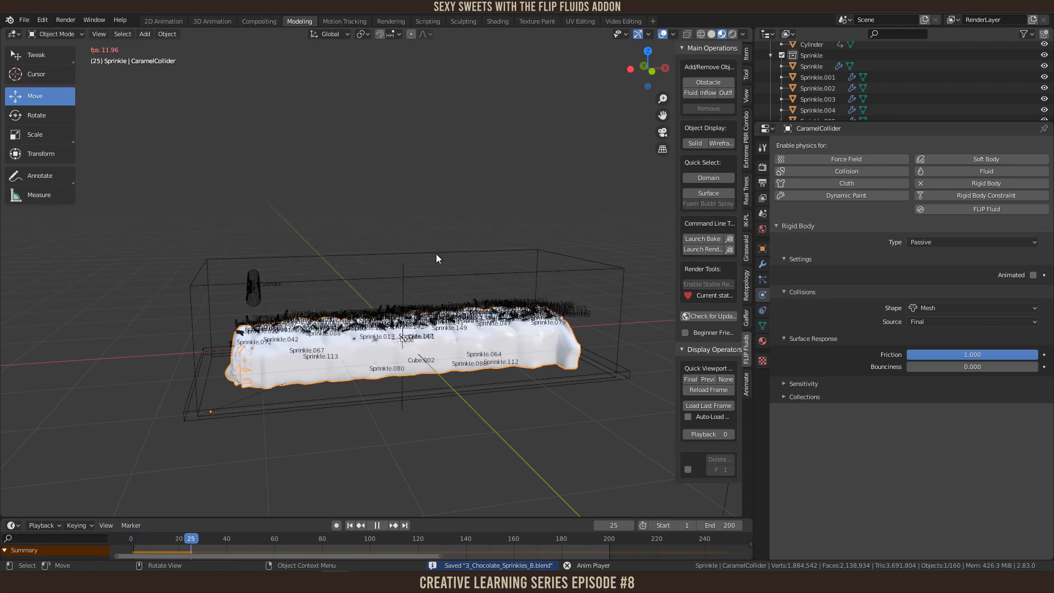
scroll(446, 269, up, 5)
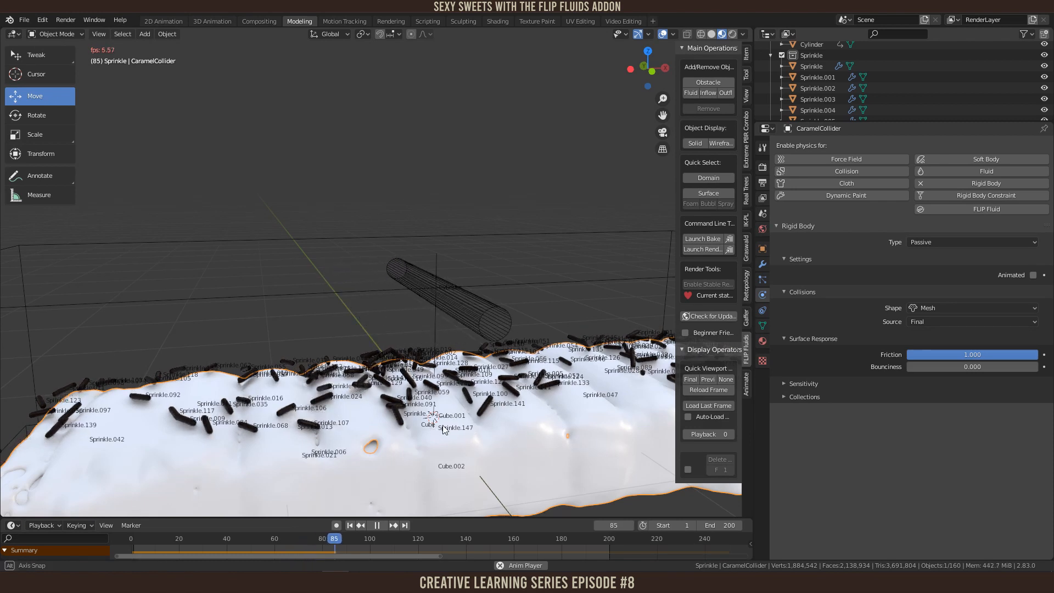
middle_drag(427, 424, 447, 420)
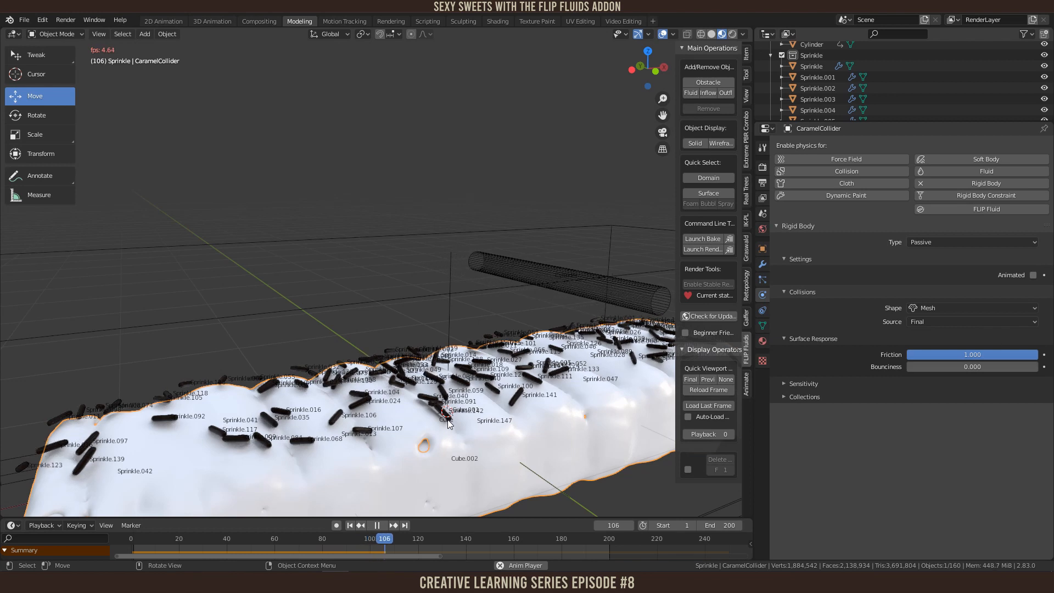
key(space)
scroll(469, 378, down, 5)
scroll(466, 379, up, 6)
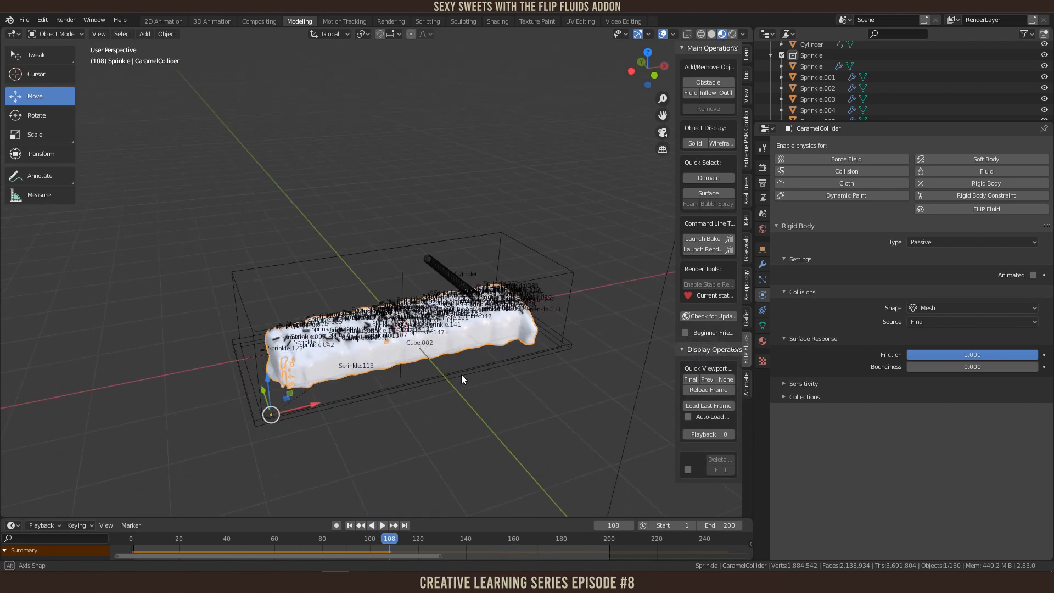
mouse_move(469, 390)
middle_down()
mouse_move(487, 399)
mouse_move(478, 400)
middle_up()
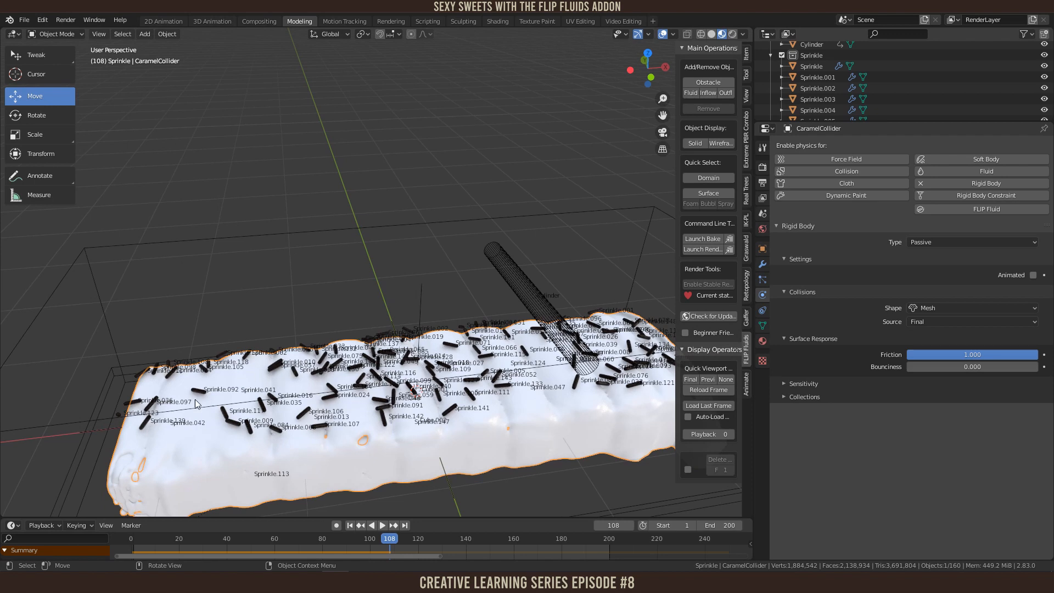
scroll(451, 326, down, 4)
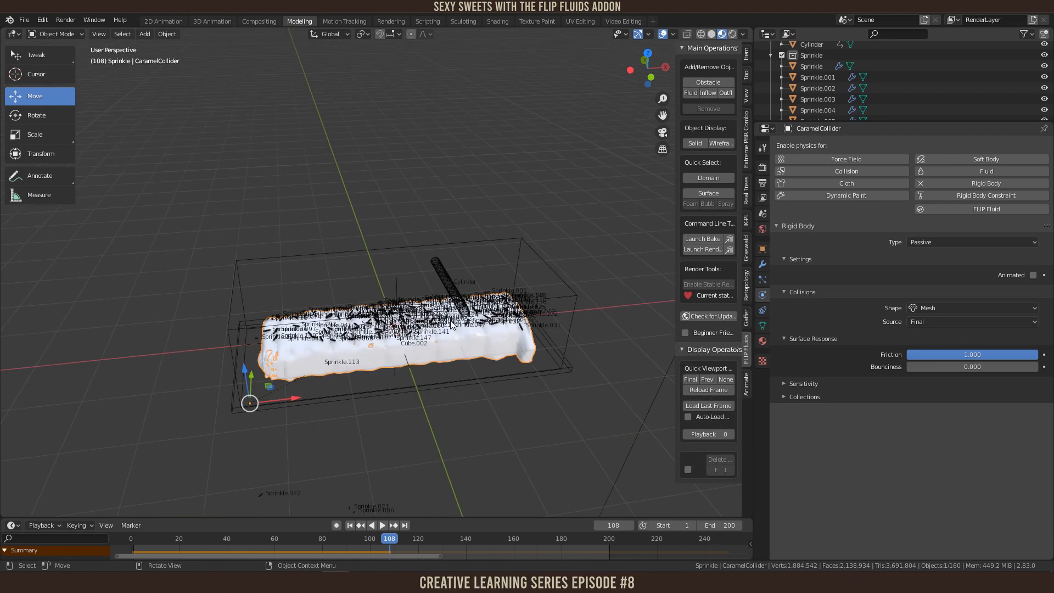
key(shift+Left)
Step: Add a cube and raise it about 2.17 m along Z, between the caramel bar and the sprinkles
middle_drag(449, 320, 420, 242)
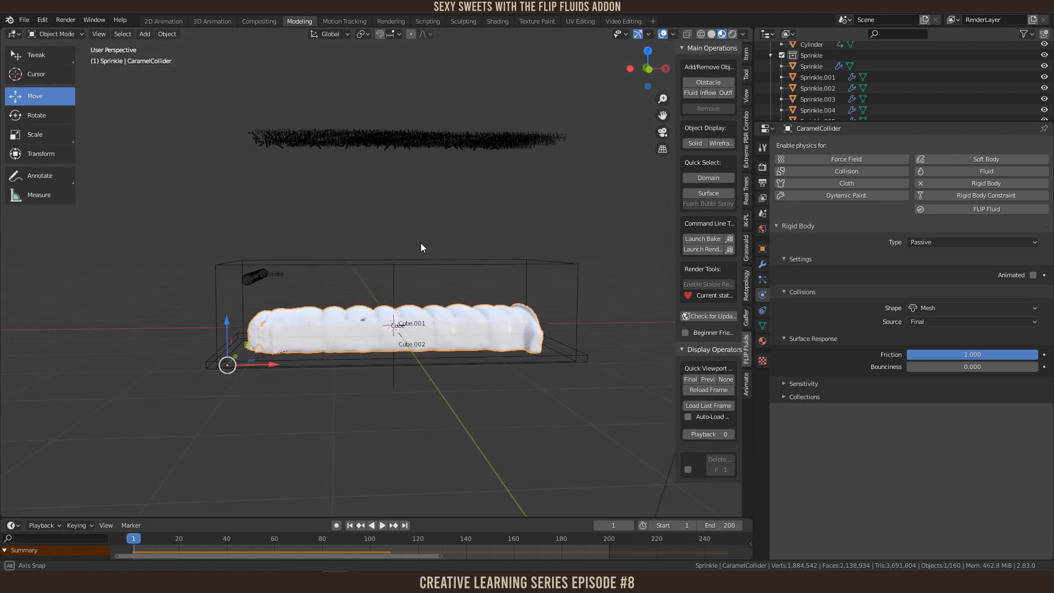
middle_drag(405, 164, 401, 186)
middle_drag(532, 201, 330, 212)
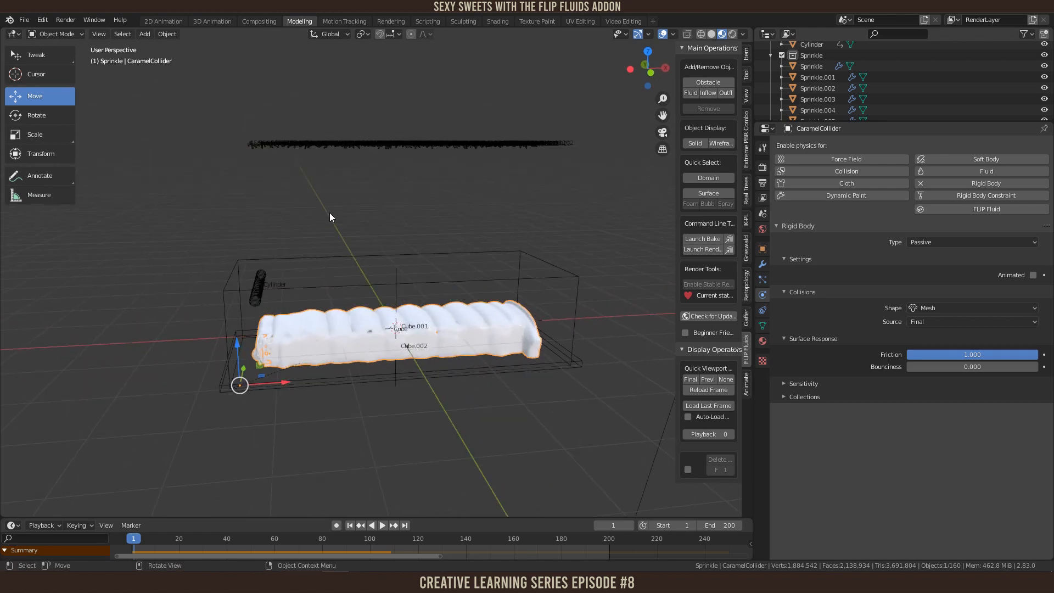
key(shift+a)
mouse_move(325, 211)
click(418, 222)
drag(401, 277, 410, 176)
Step: Scale the cube by about 0.10 along Z and about 4.09 along X to form a long, flat slab
key(s)
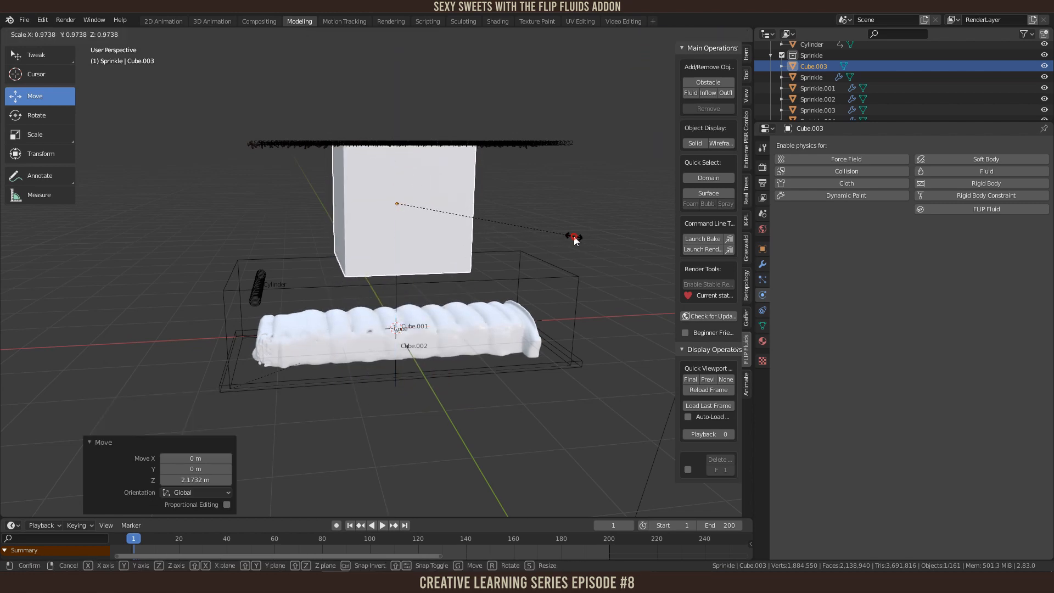
key(z)
click(404, 213)
key(s)
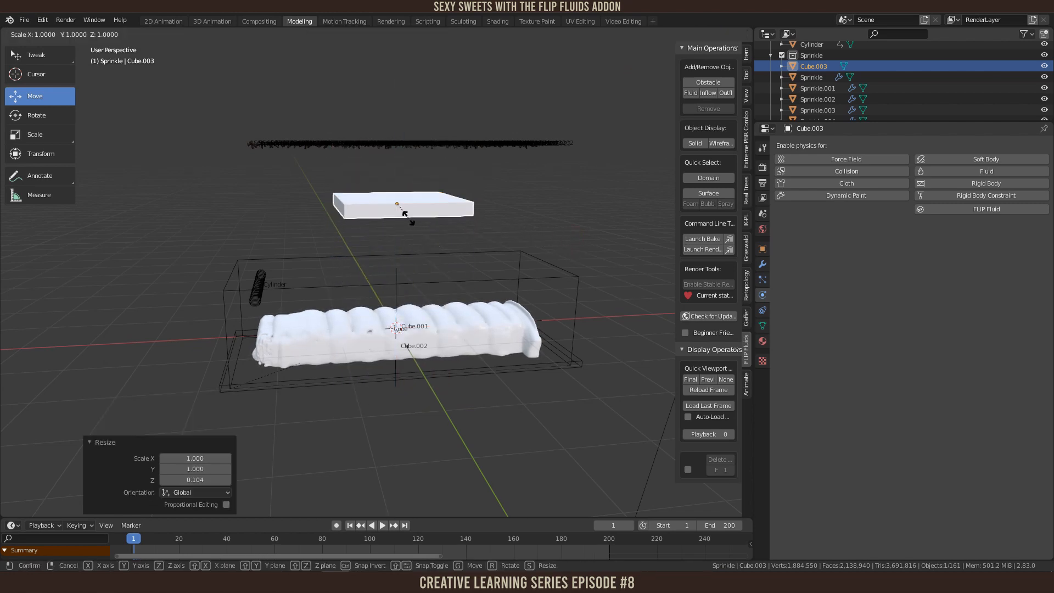
key(x)
click(473, 215)
key(KP_5)
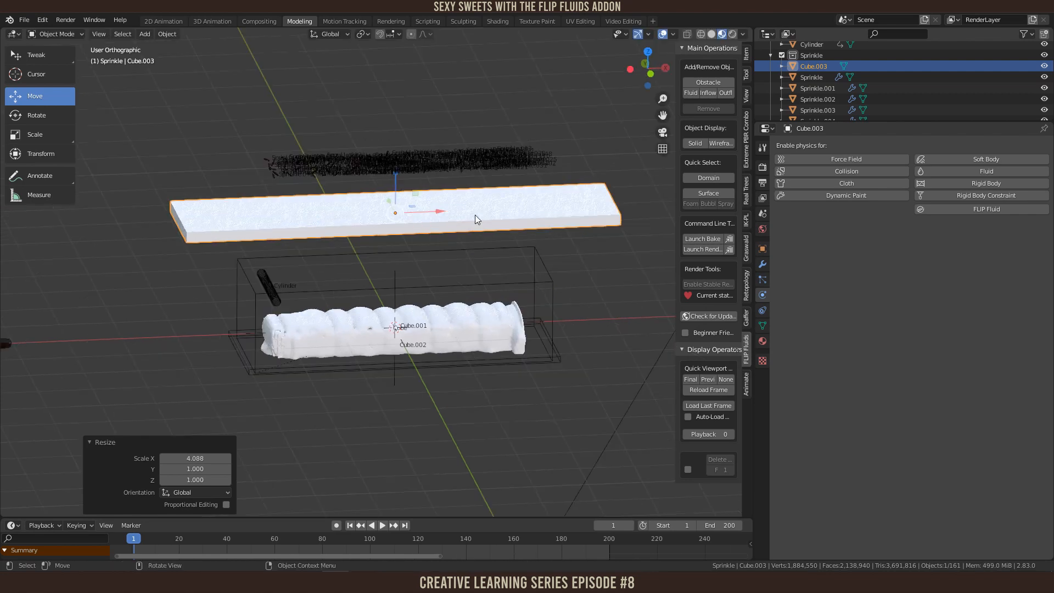
Step: Shorten the slab along X and shift it slightly in +X so it fits under the whole field of sprinkles
key(KP_7)
scroll(476, 215, down, 2)
scroll(607, 304, up, 3)
key(s)
key(x)
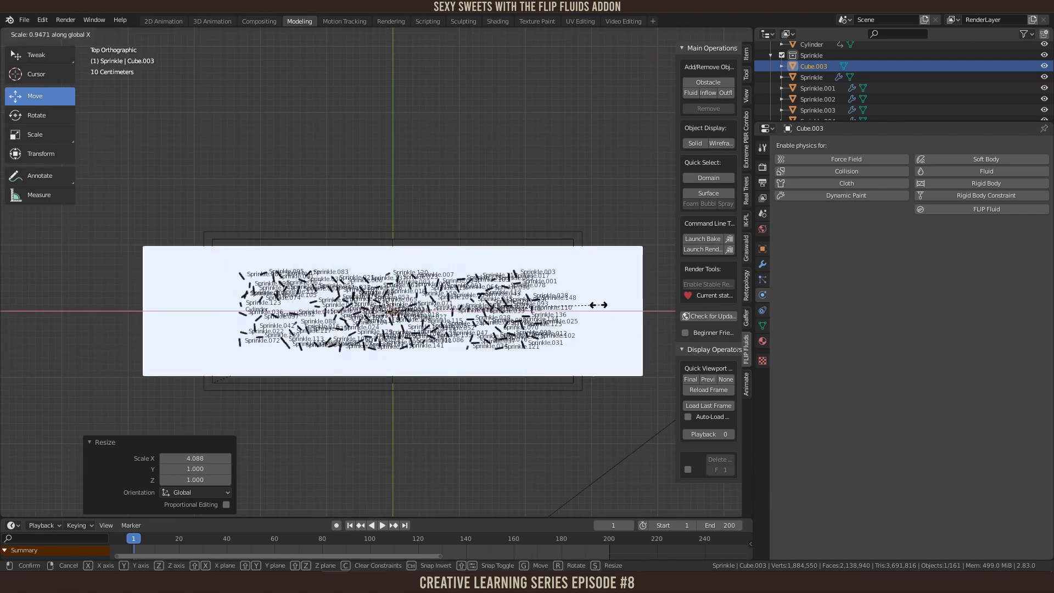
click(550, 305)
drag(429, 310, 435, 310)
Step: Add one centred lengthwise loop cut to the slab
mouse_move(494, 297)
middle_down()
mouse_move(537, 281)
mouse_move(561, 238)
mouse_move(482, 292)
middle_up()
key(Tab)
key(ctrl+r)
click(368, 267)
right_click(352, 261)
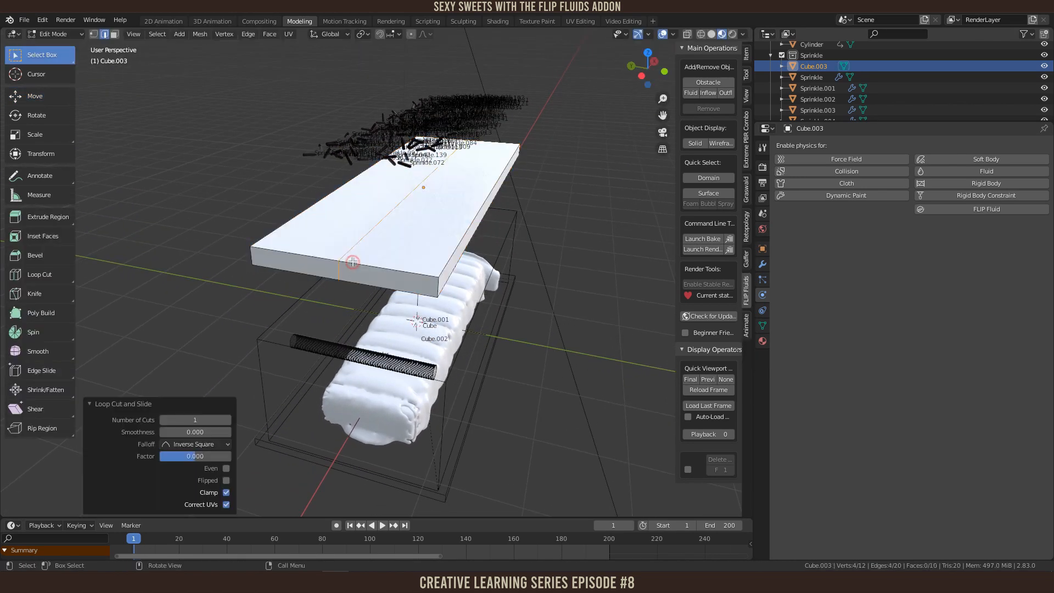
Step: Raise both long upper outer edges of the slab about 0.22 m along Z to form a V-shaped trough
click(260, 238)
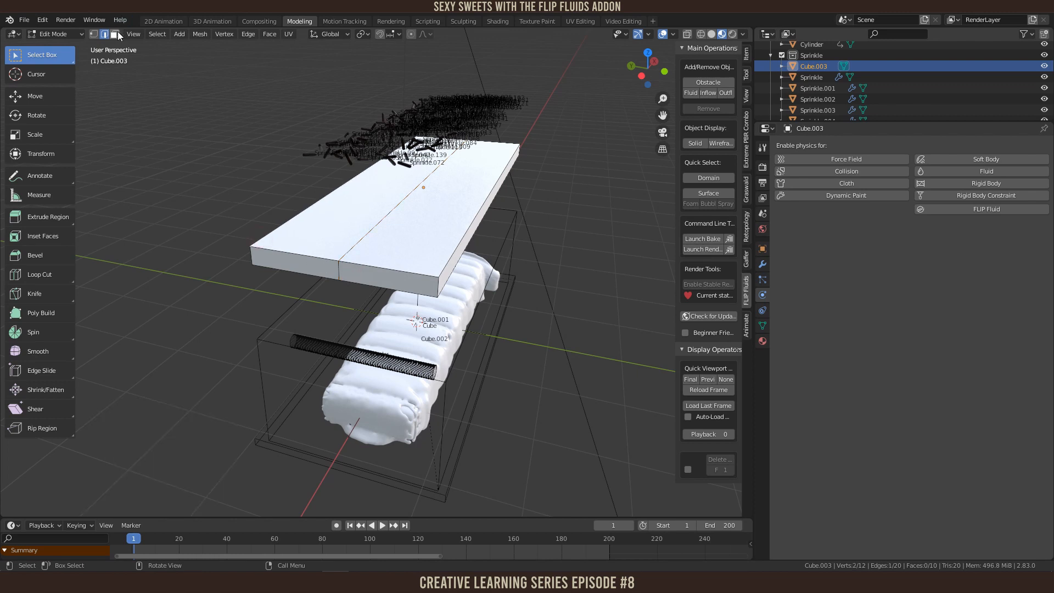
middle_drag(277, 201, 401, 206)
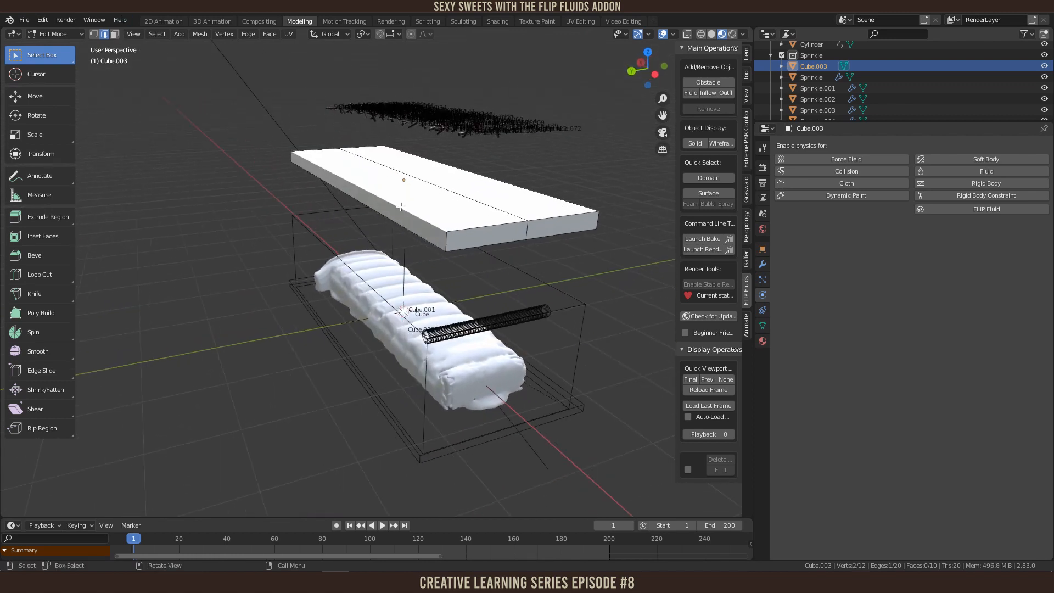
middle_drag(504, 191, 472, 203)
shift+click(482, 212)
key(g)
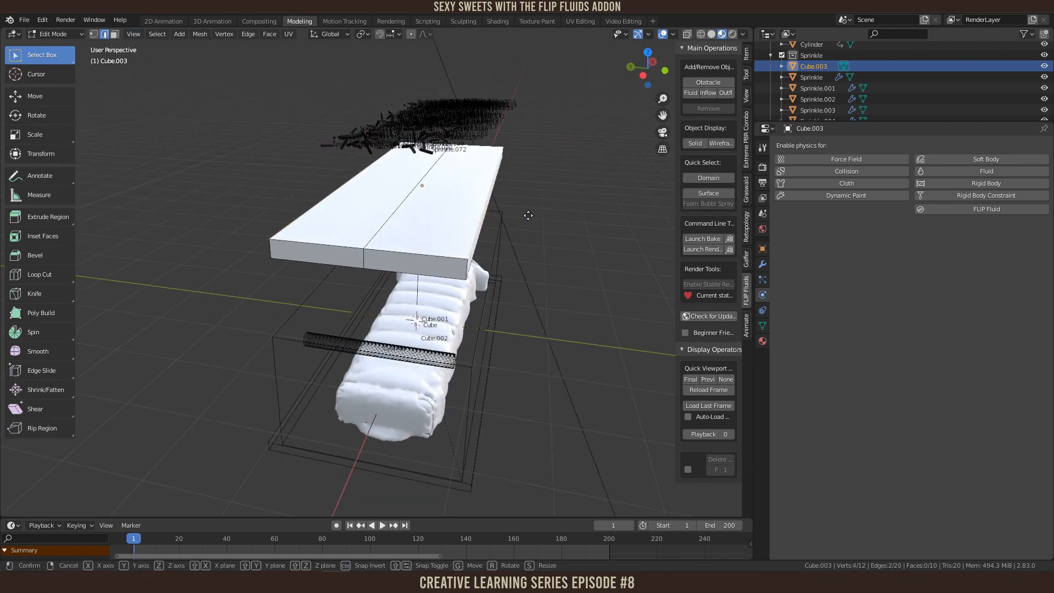
key(z)
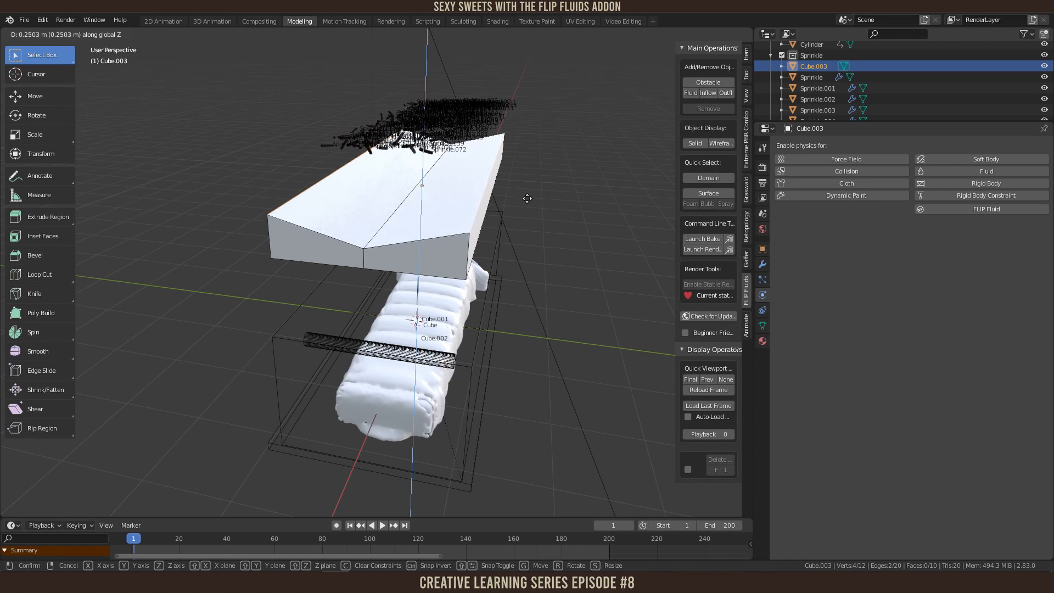
click(529, 201)
Step: Tilt the whole trough about 4.6 degrees in the front view so its -X end is lower
key(KP_3)
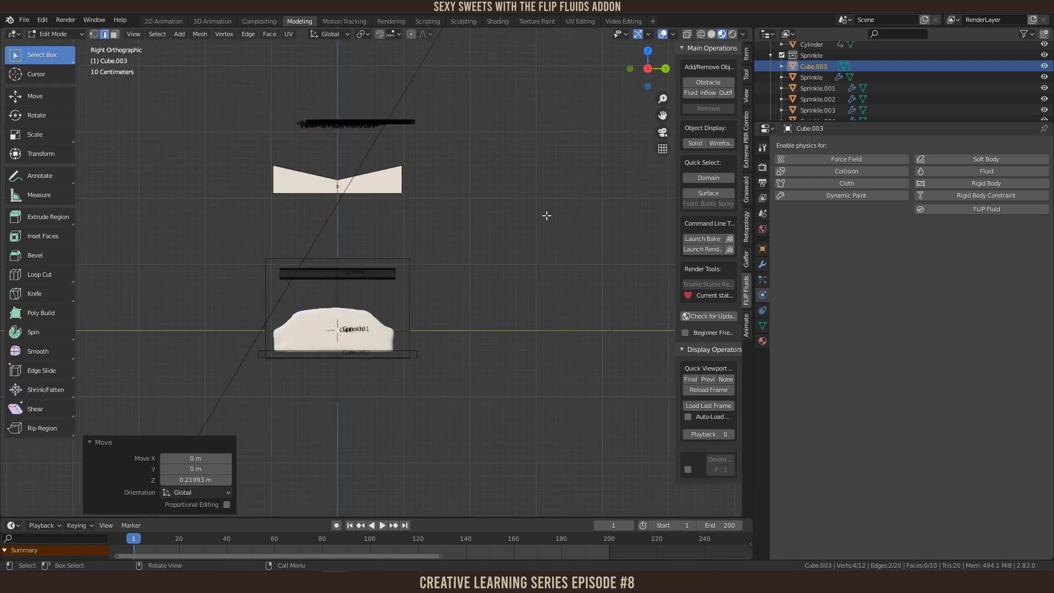
key(KP_1)
scroll(555, 239, down, 1)
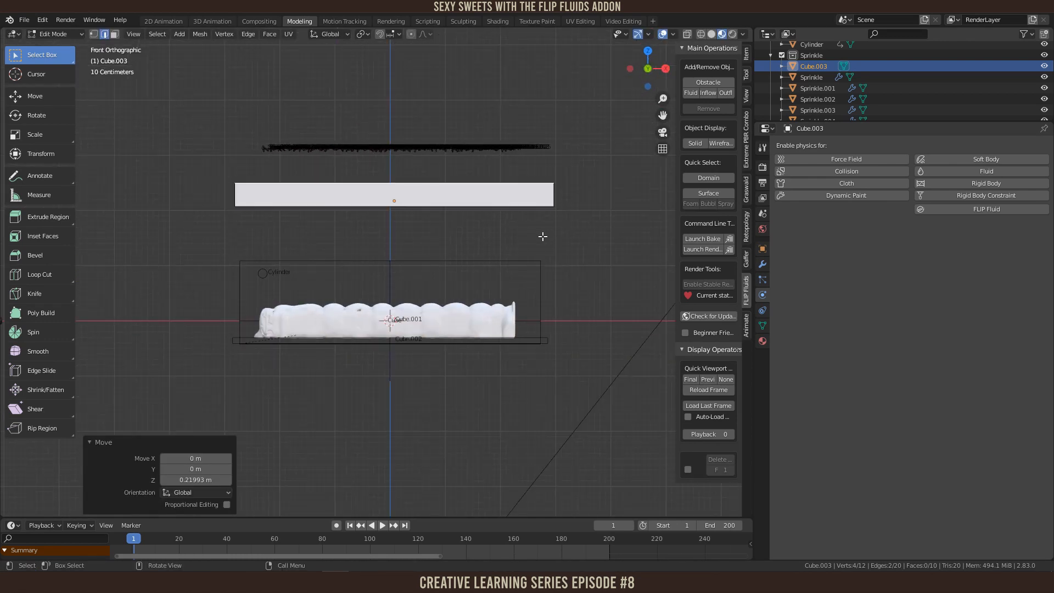
key(r)
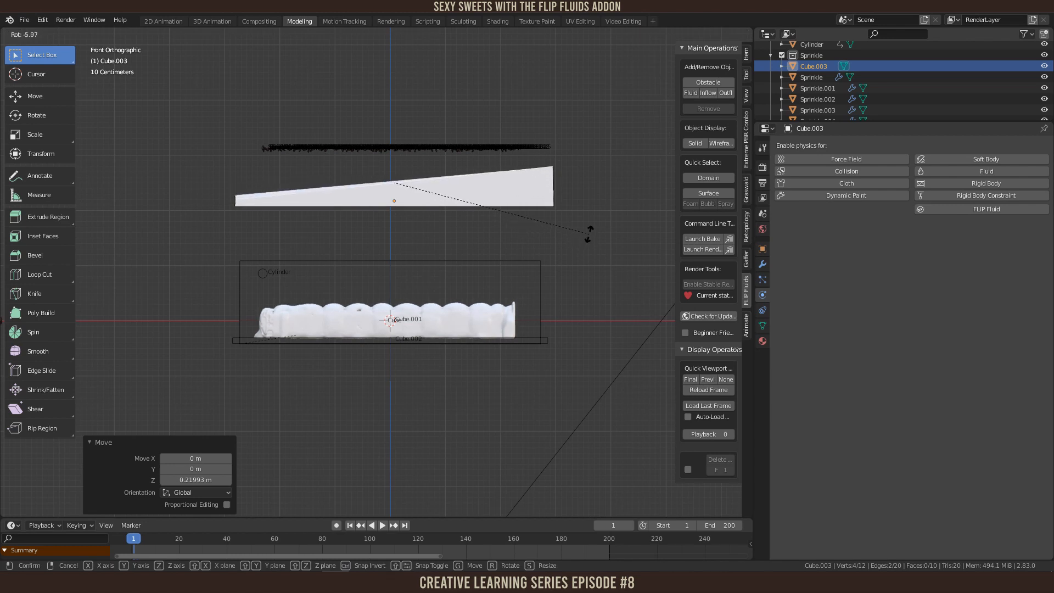
key(Escape)
key(Tab)
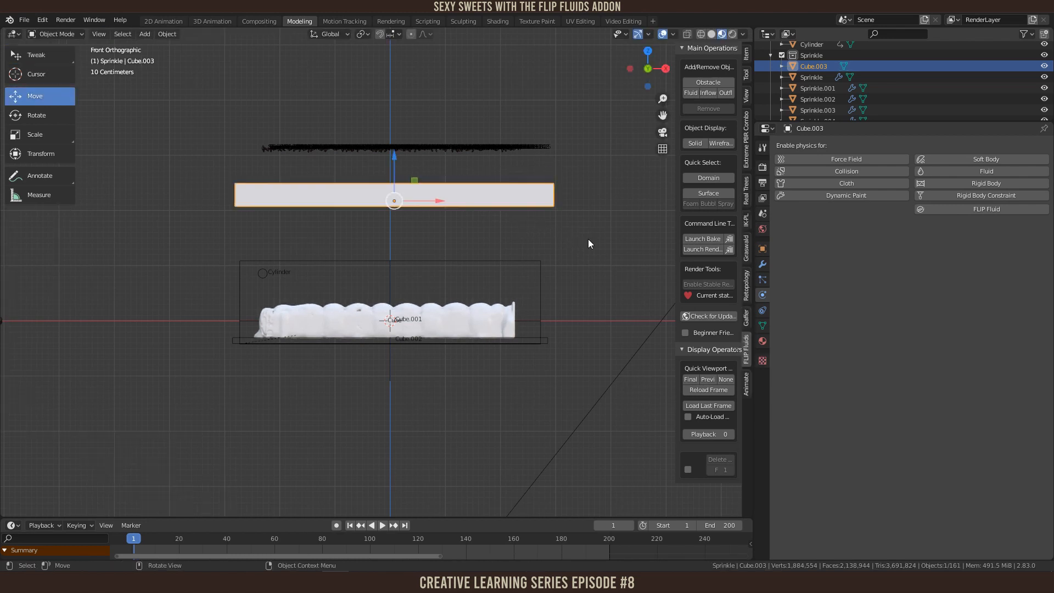
key(r)
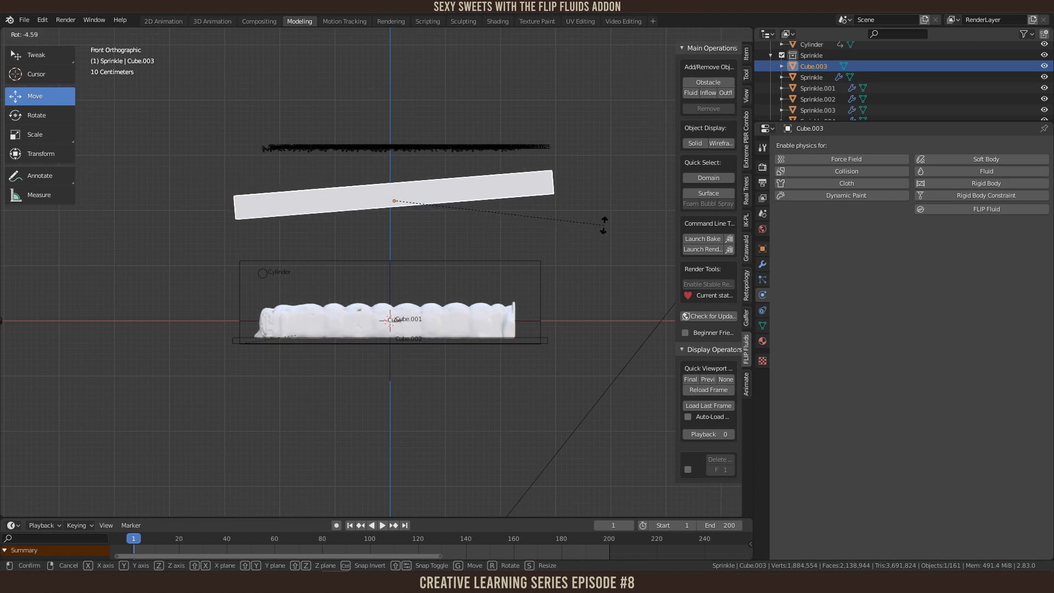
click(603, 225)
Step: Shift the trough slightly in +X and raise it about 0.26 m along Z, just beneath the sprinkles
drag(441, 202, 454, 203)
middle_drag(469, 201, 519, 231)
drag(420, 154, 420, 131)
middle_drag(492, 209, 472, 217)
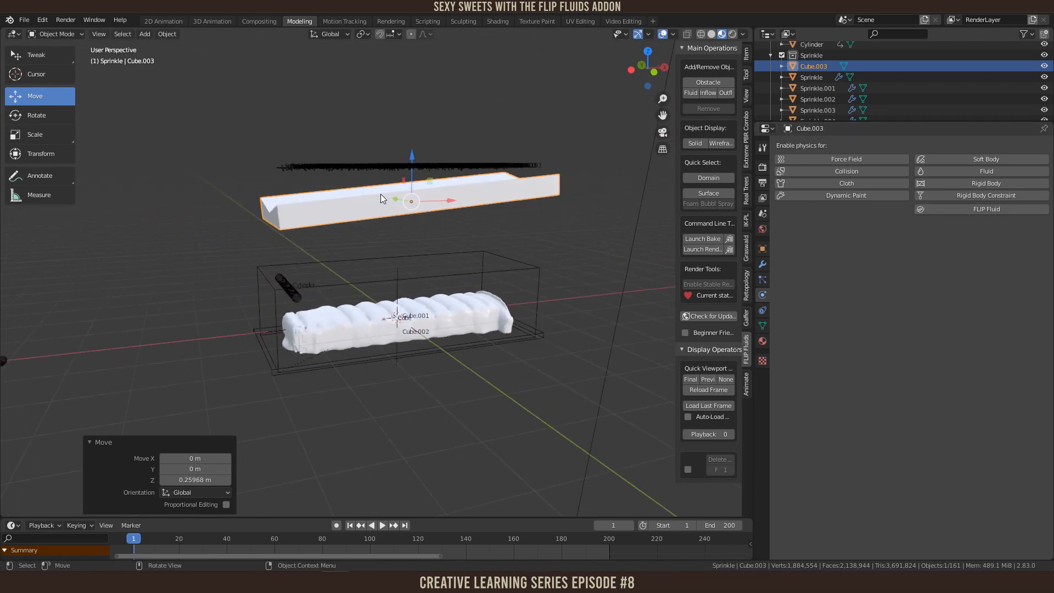
Step: Make the trough a passive rigid body with Animated enabled and a Convex Hull collision shape
click(964, 183)
click(955, 242)
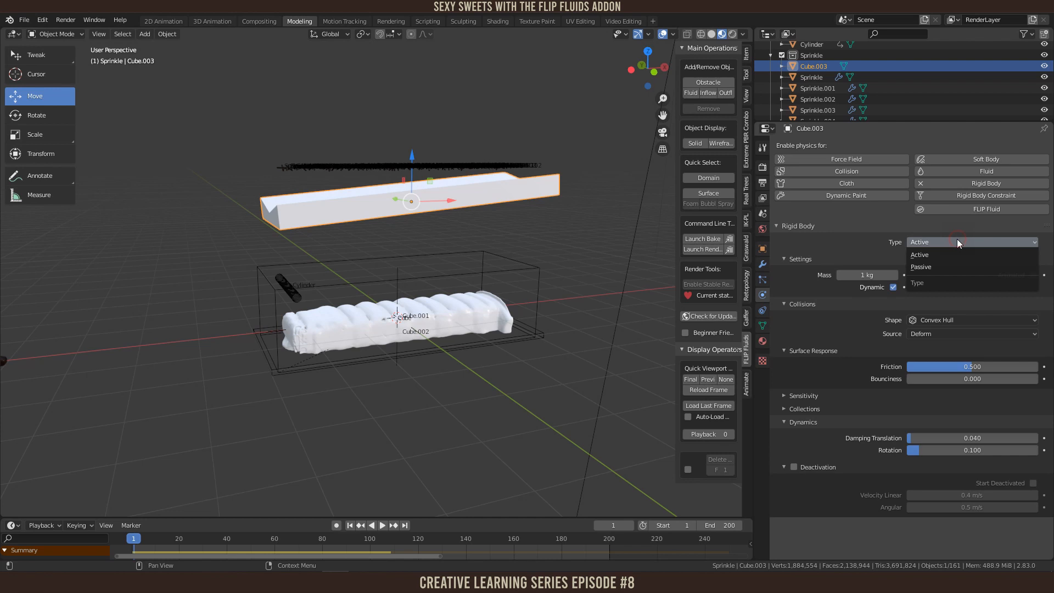
click(938, 266)
click(1032, 275)
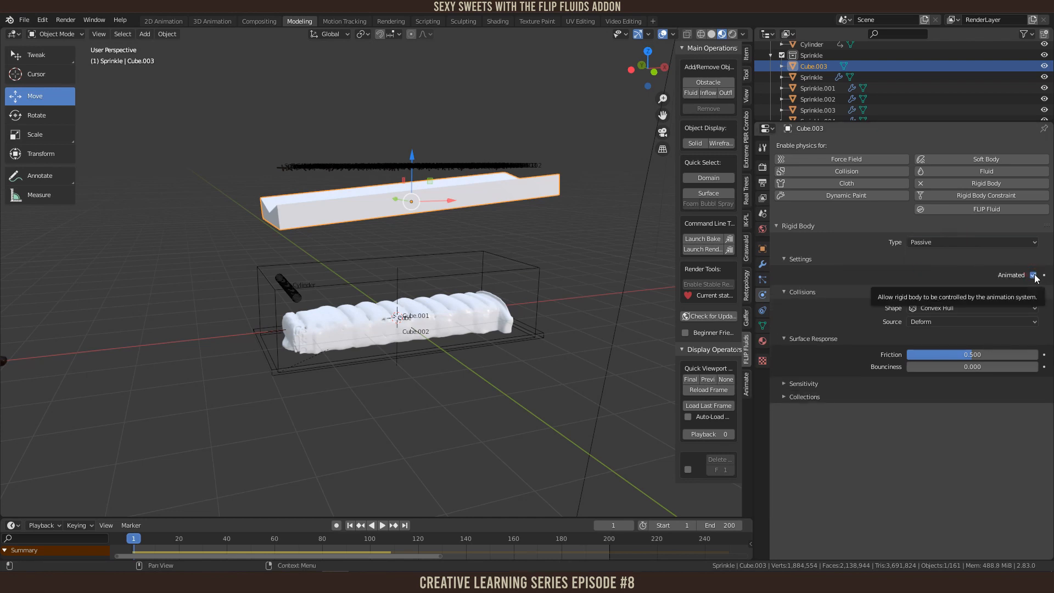
click(946, 308)
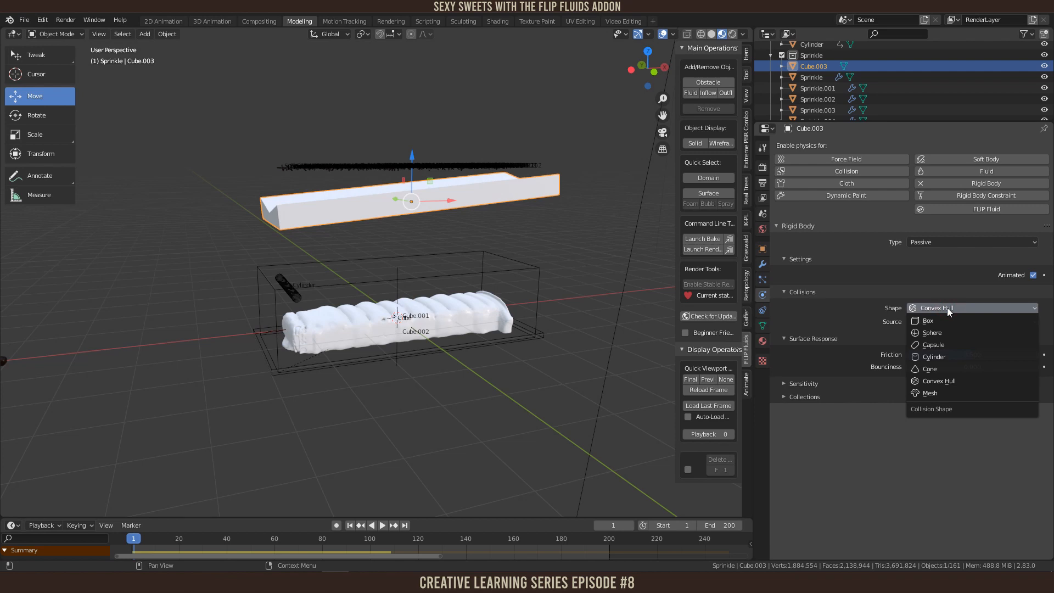
click(936, 380)
Step: Play the simulation and inspect from the trough's lower end how the sprinkles meet its surface
middle_drag(459, 246, 516, 231)
key(space)
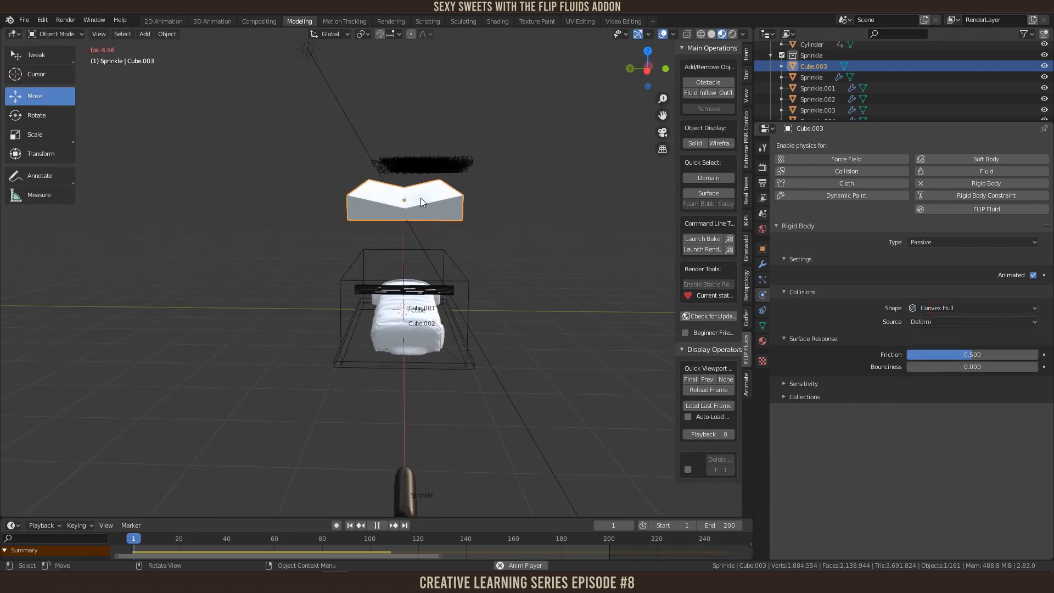
key(space)
middle_drag(427, 207, 455, 266)
scroll(432, 207, up, 4)
scroll(438, 202, down, 1)
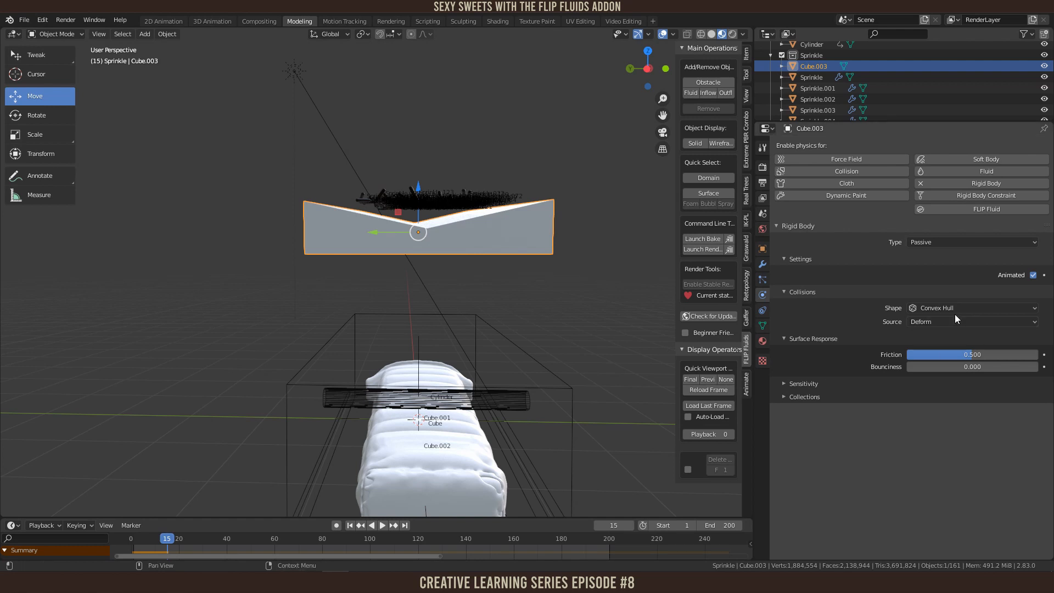
Step: Set the trough's collision shape to Mesh and replay the simulation from frame 1
click(940, 308)
click(936, 394)
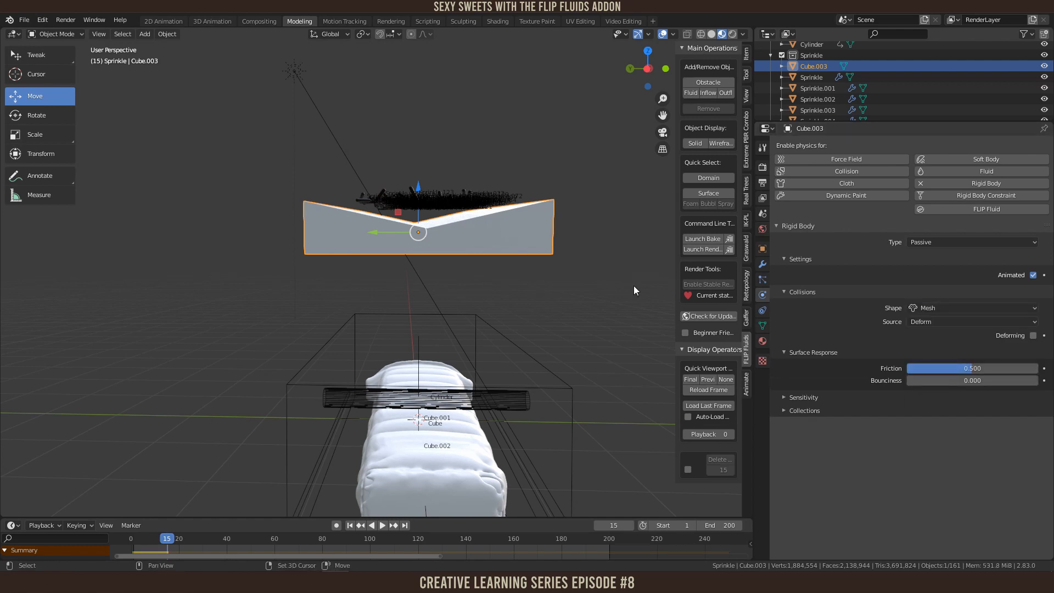
key(shift+Left)
key(space)
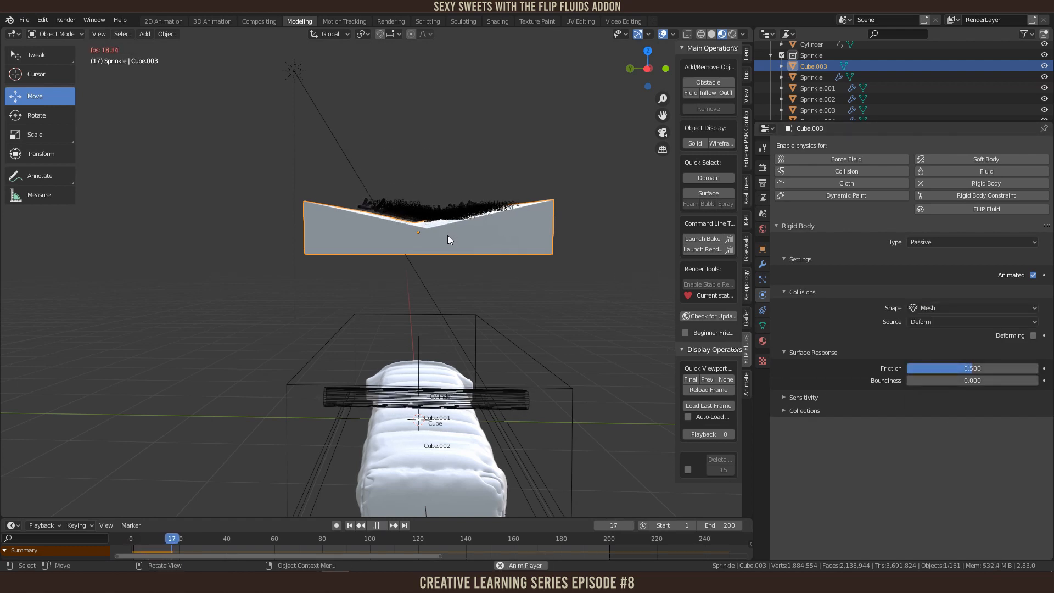
middle_drag(462, 245, 384, 273)
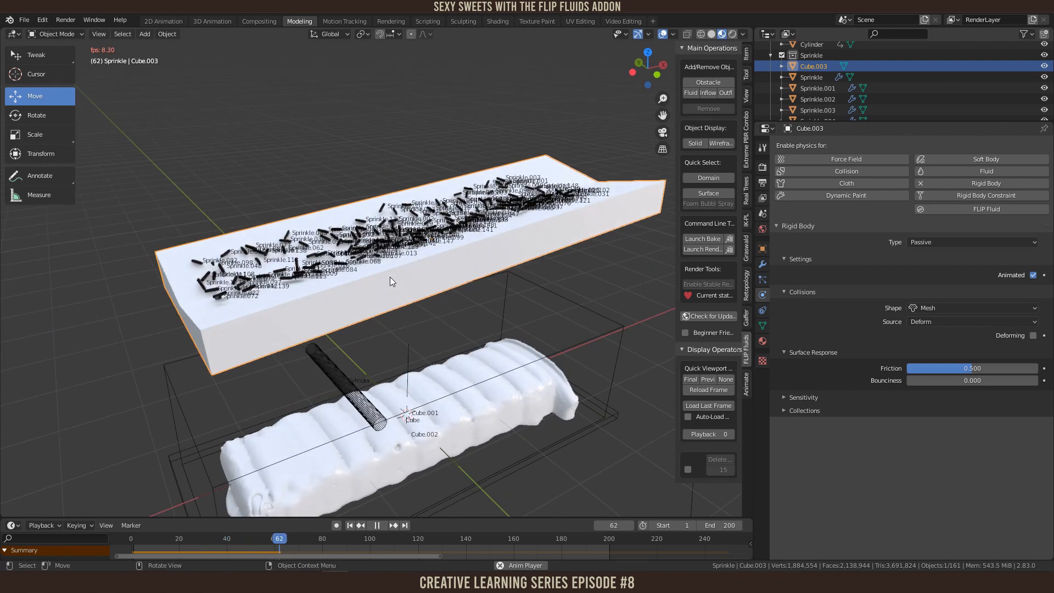
key(Escape)
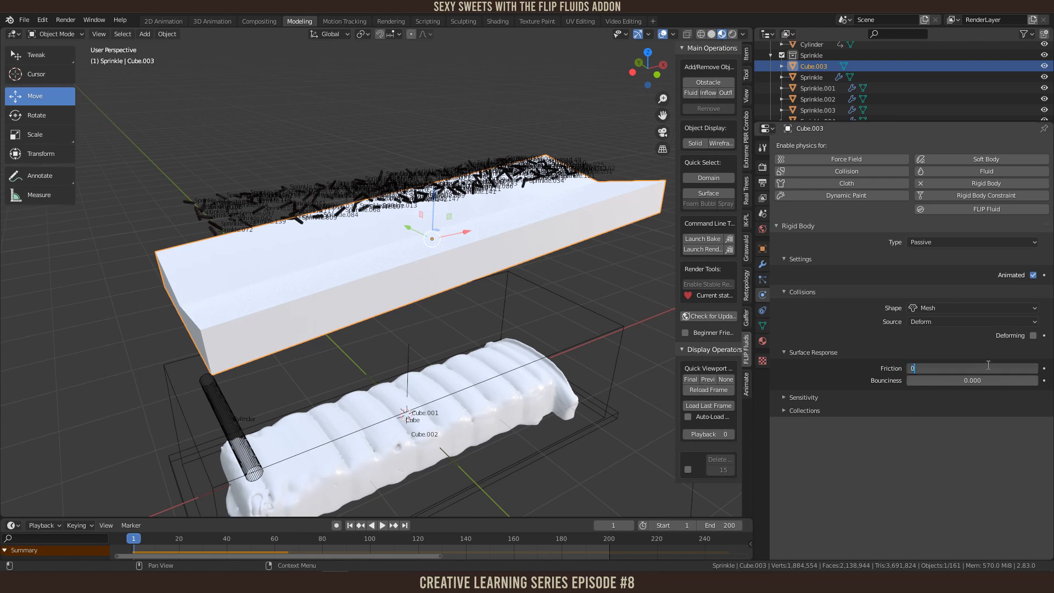
Step: Test how the sprinkles slide with the trough's friction at 0.2 and at 0.1, playing the simulation each time
key(Return)
scroll(546, 331, down, 2)
middle_drag(547, 331, 494, 316)
key(space)
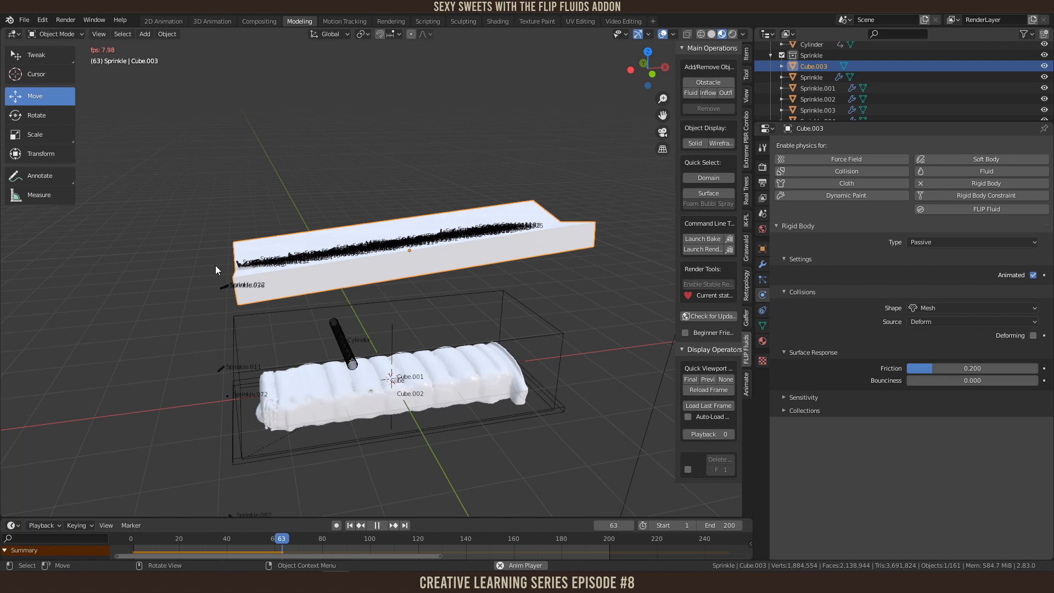
key(Escape)
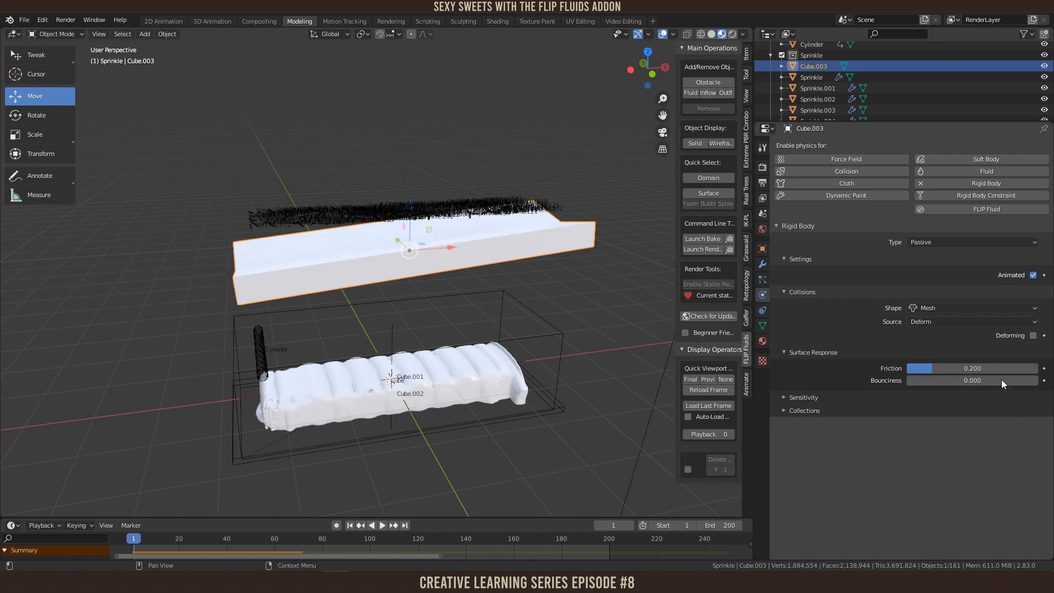
key(space)
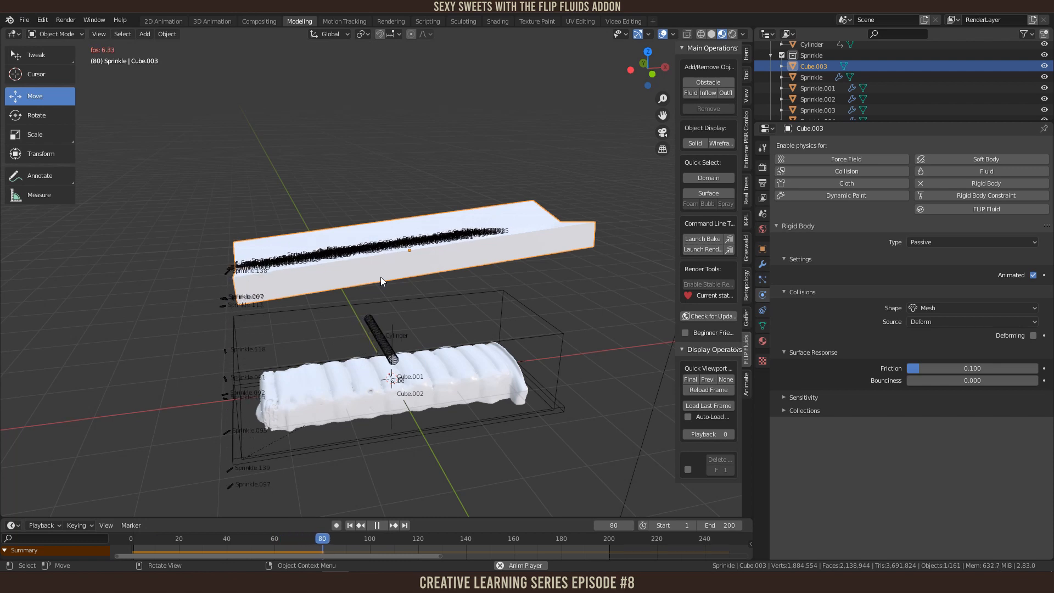
key(Escape)
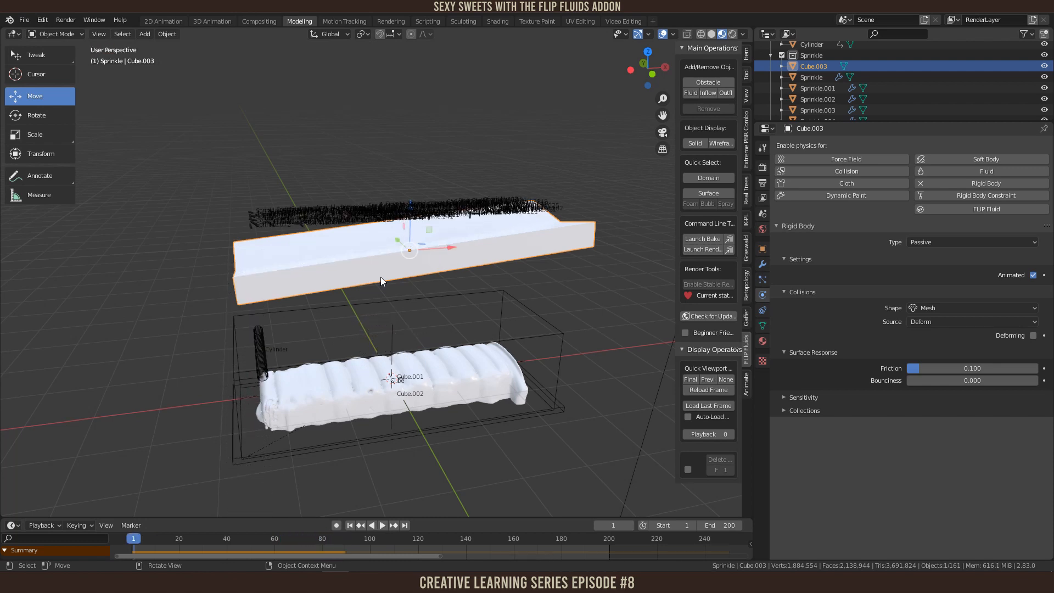
Step: Raise the groove vertex at the trough's lower end along Z to flatten the groove there, and test the simulation
mouse_move(427, 302)
middle_down()
mouse_move(504, 294)
mouse_move(430, 284)
middle_up()
scroll(431, 284, up, 2)
key(Tab)
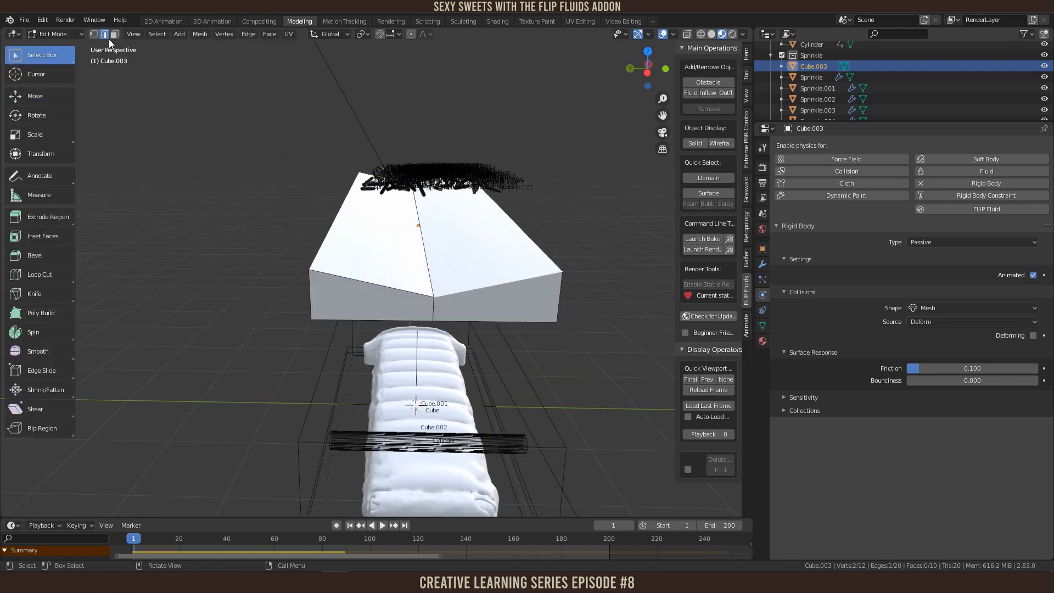
key(g)
key(z)
click(463, 257)
middle_drag(464, 257, 482, 245)
key(Tab)
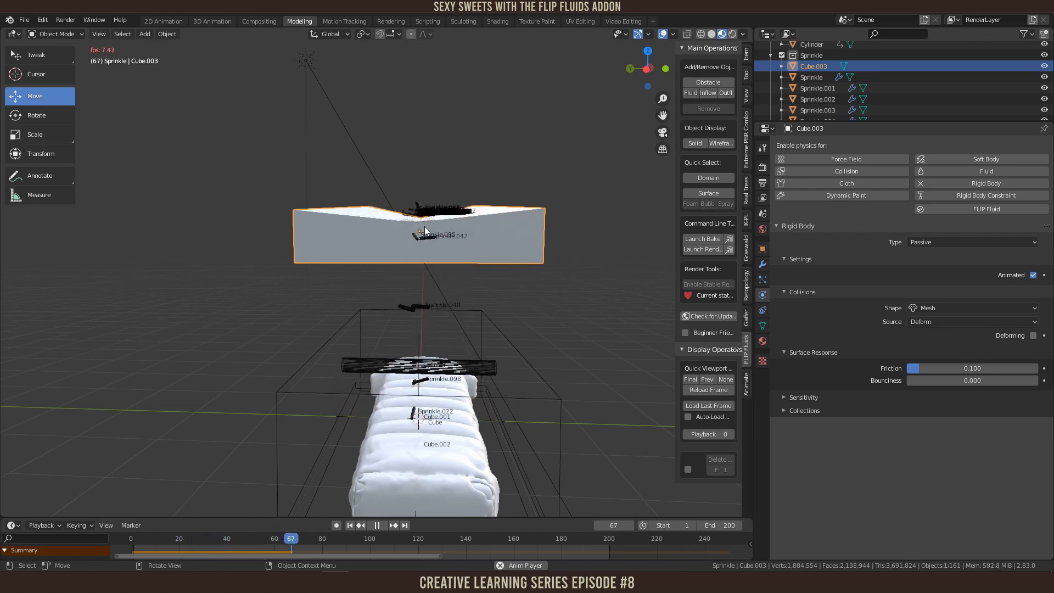
key(Escape)
Step: Raise the same groove vertex slightly more along Z, replay the simulation and return to frame 1
key(Tab)
key(g)
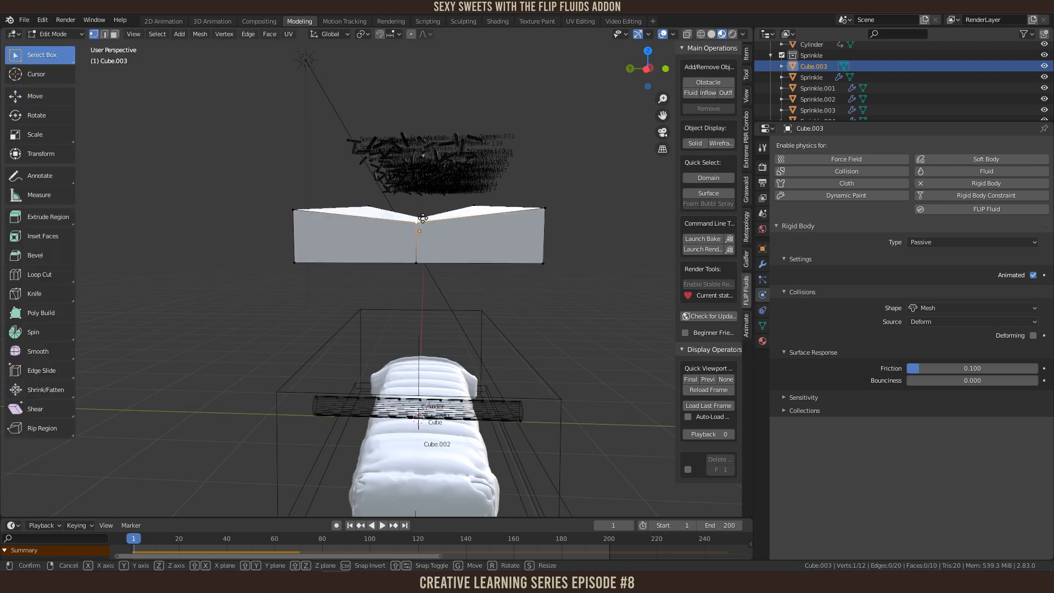
key(z)
click(422, 216)
key(Tab)
key(space)
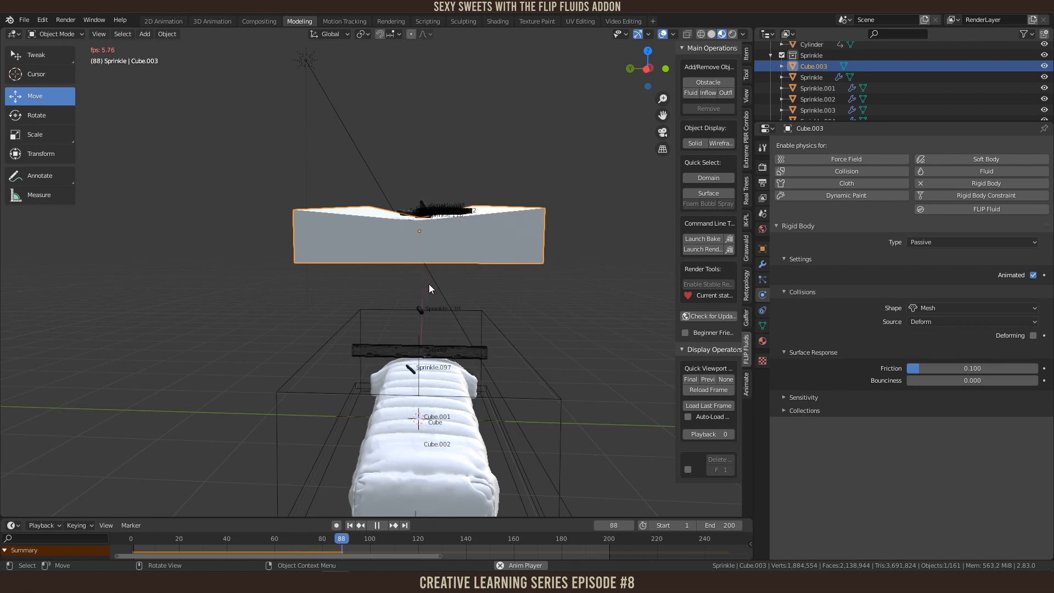
key(space)
key(shift+Left)
Step: Rotate the trough about 1.4° in the front view so that it tilts more steeply
key(KP_3)
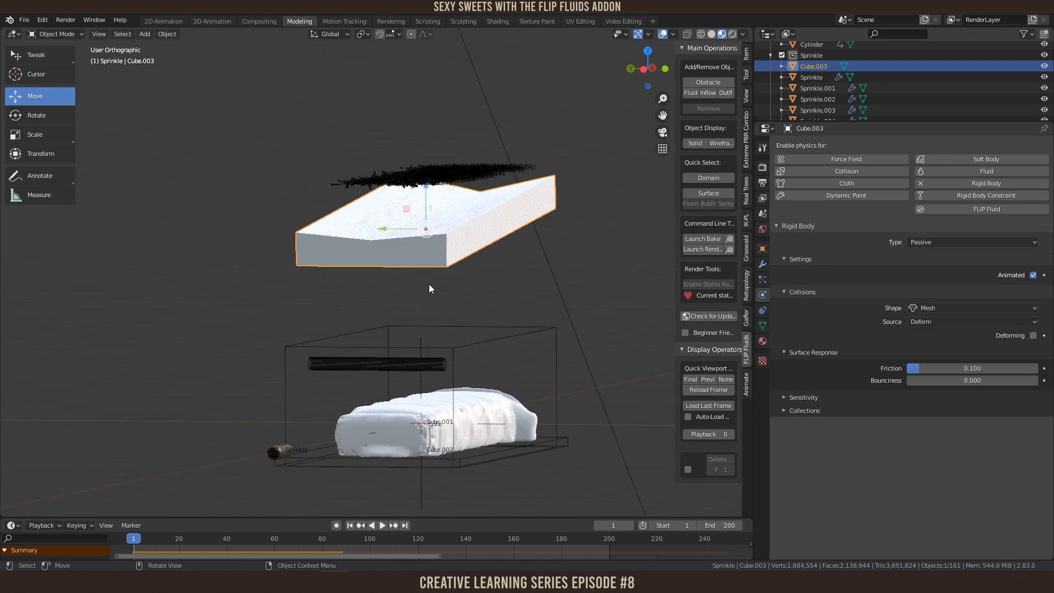
key(KP_1)
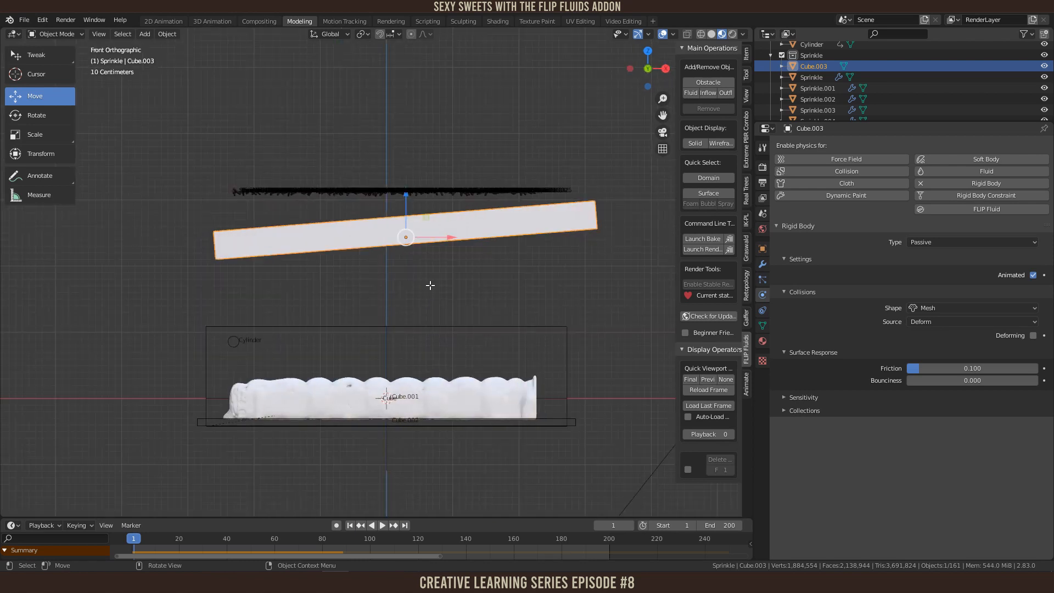
scroll(450, 269, down, 3)
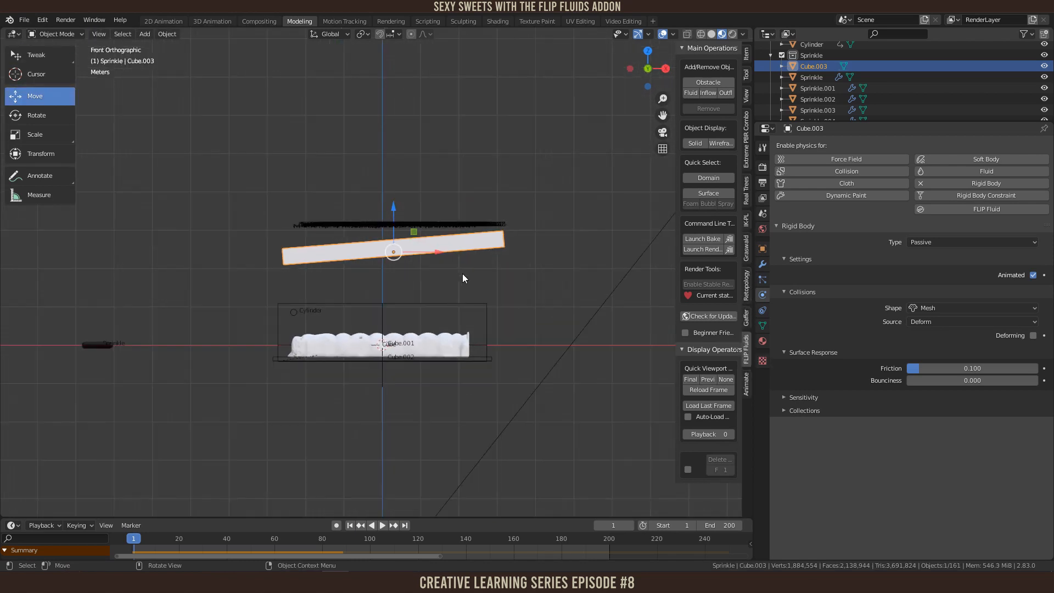
key(r)
click(508, 275)
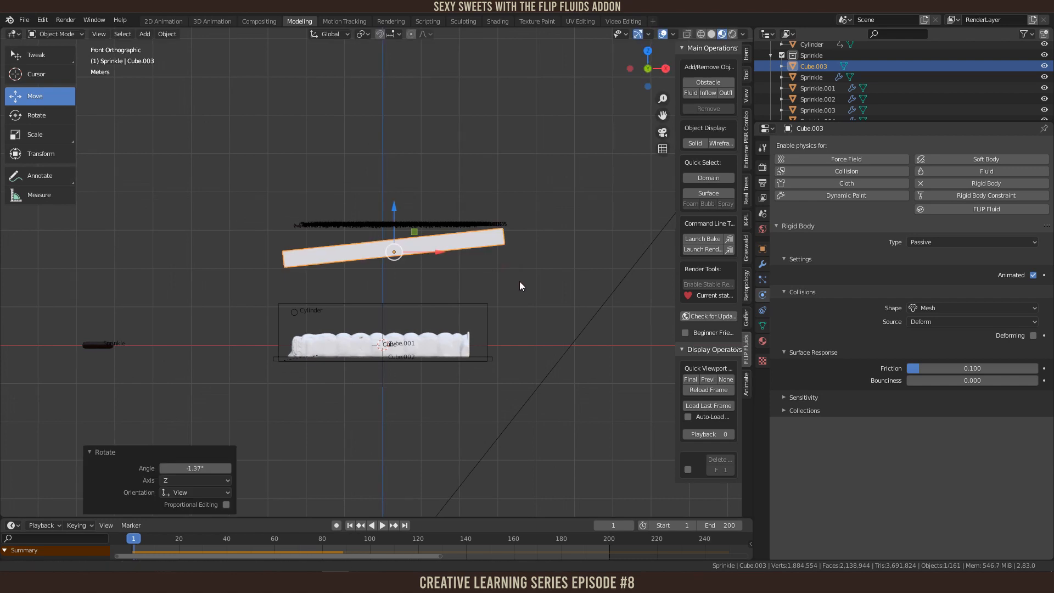
Step: Select all the sprinkles above the trough and rotate them about 7.4° to follow its slope
shift+middle_drag(519, 281, 541, 300)
click(422, 235)
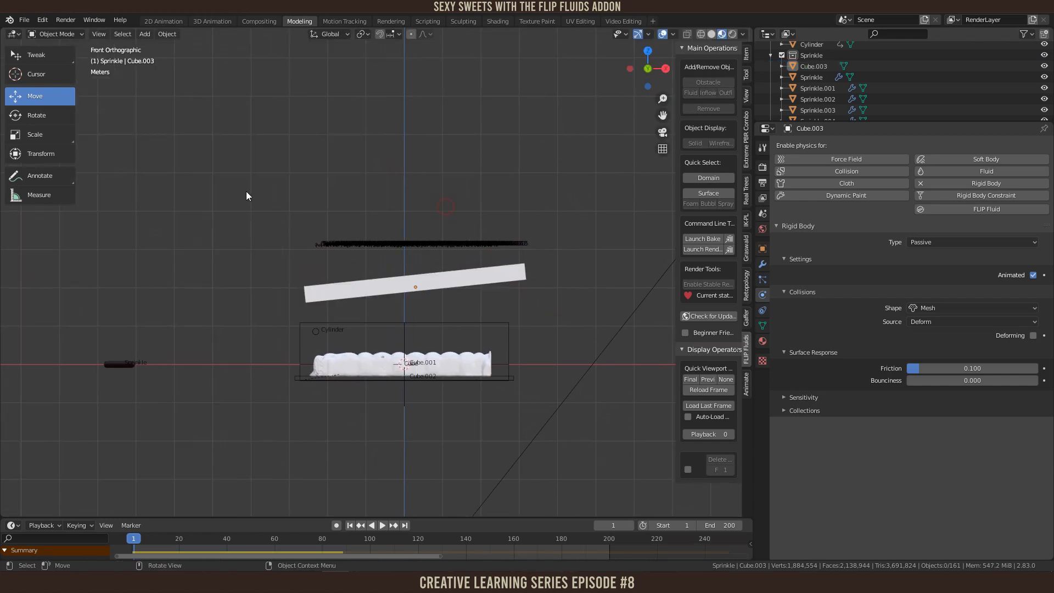
drag(276, 207, 559, 251)
key(r)
key(z)
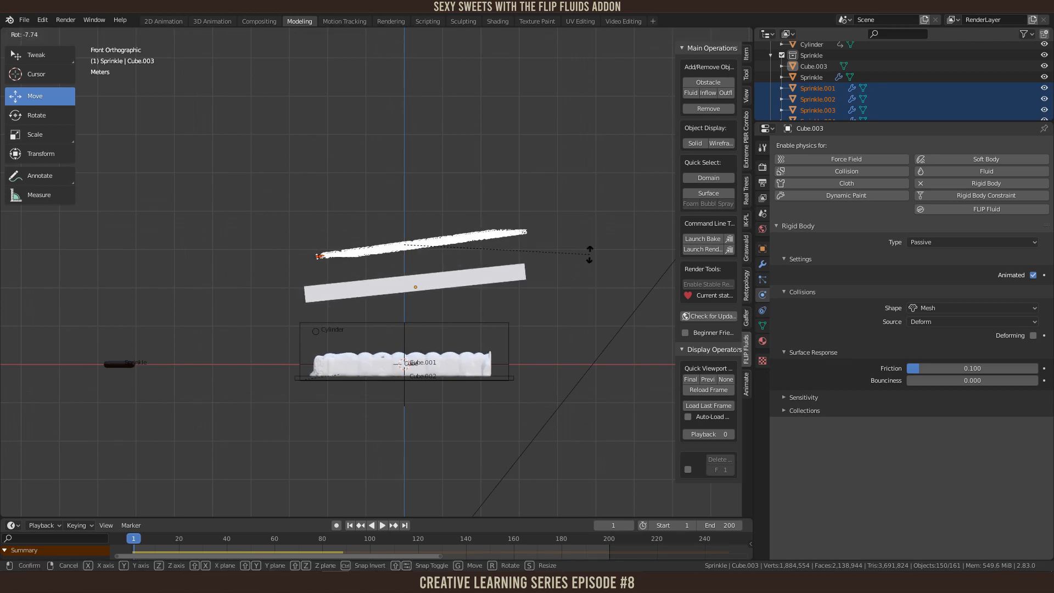
click(452, 230)
Step: Move the selected sprinkles about 0.23 m along negative X and 0.07 m down, and test the simulation
key(g)
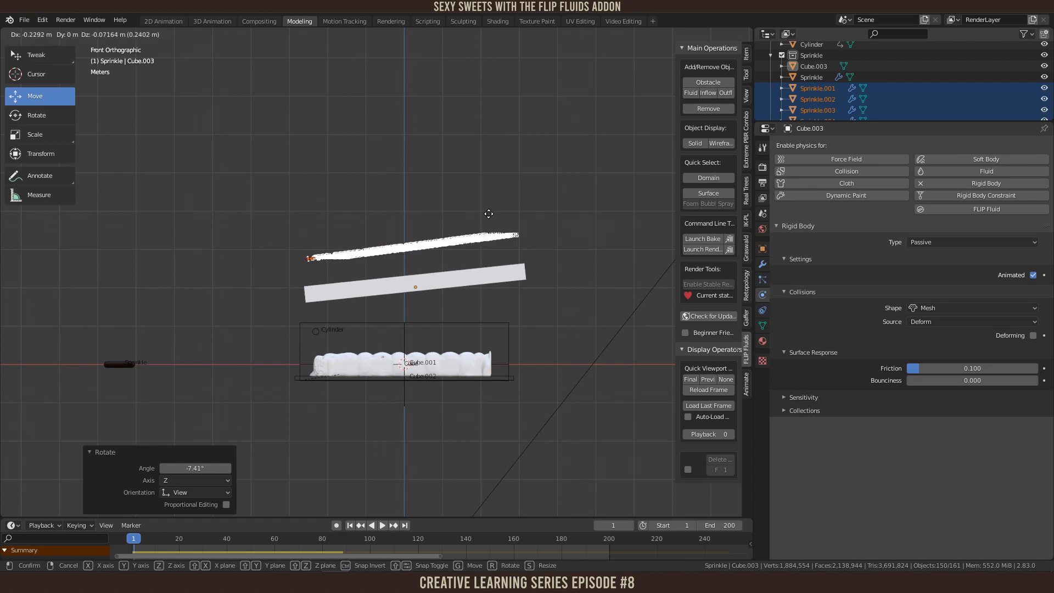
click(537, 237)
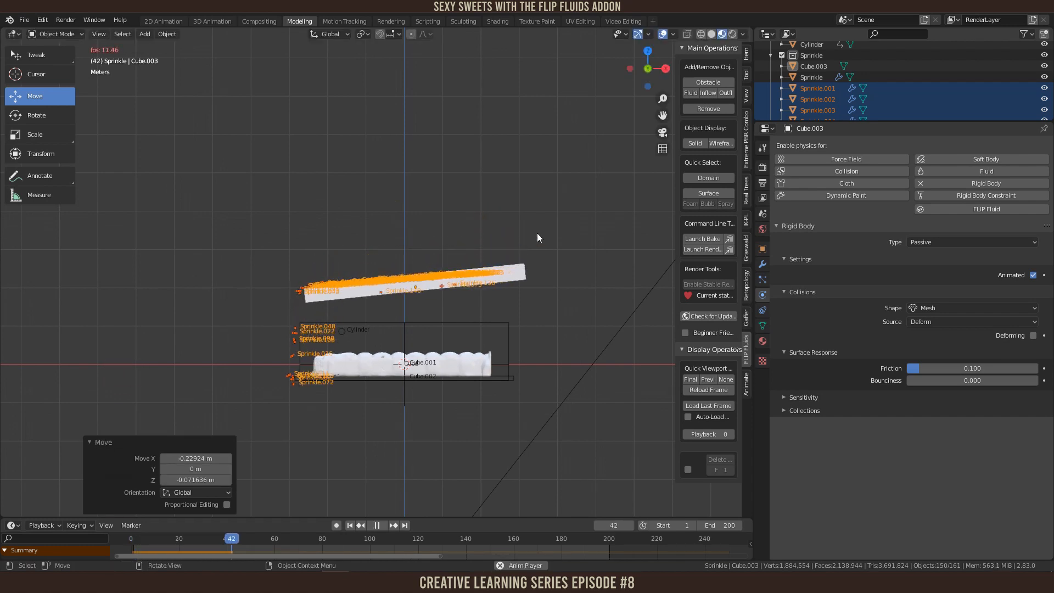
key(Escape)
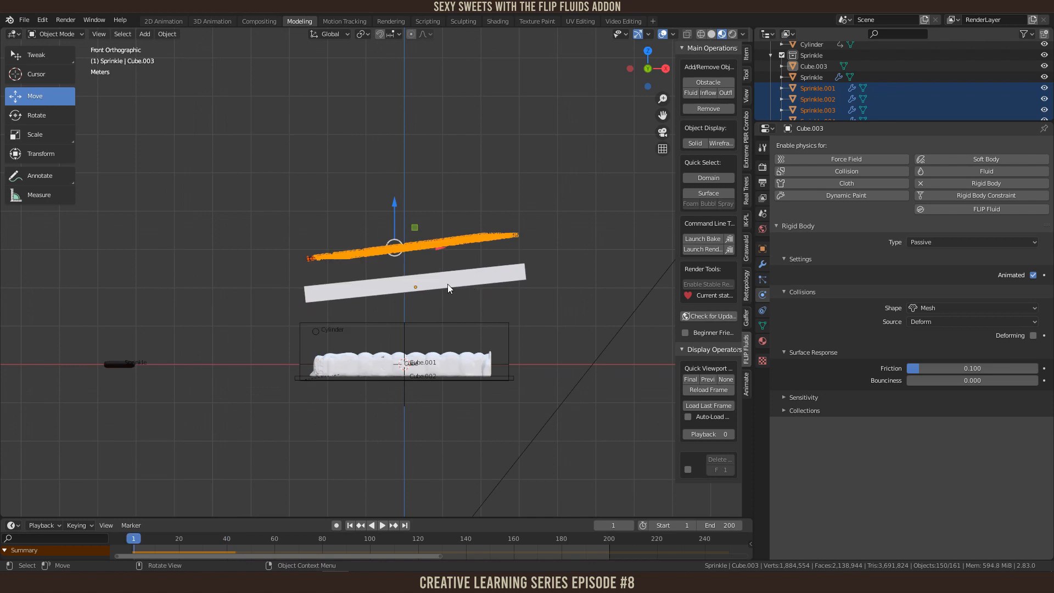
Step: Add the trough to the sprinkle selection and move them together about 1.89 m along X and 0.26 m up
scroll(262, 318, down, 2)
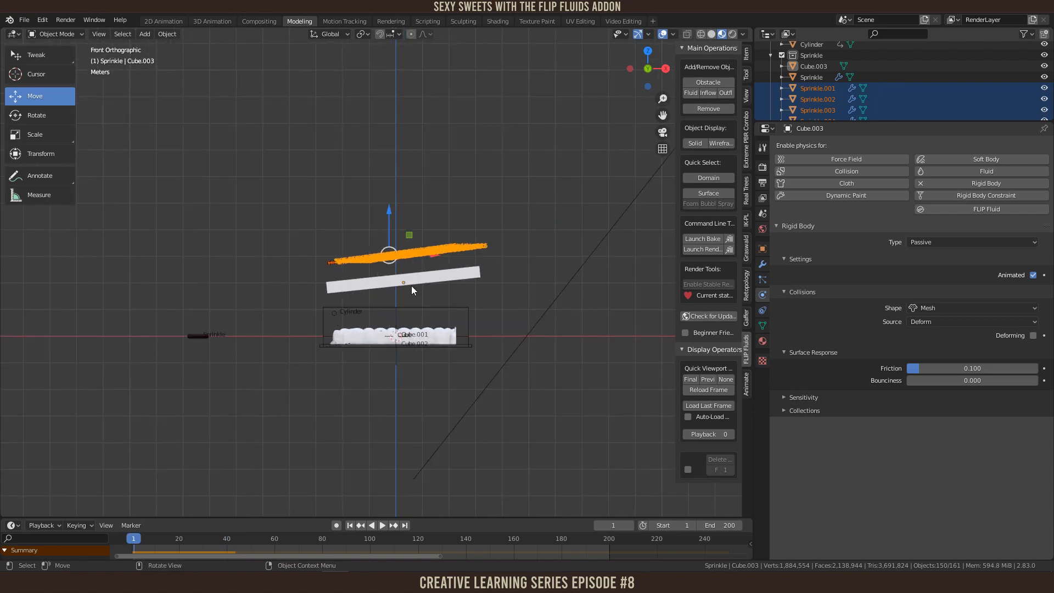
shift+click(358, 282)
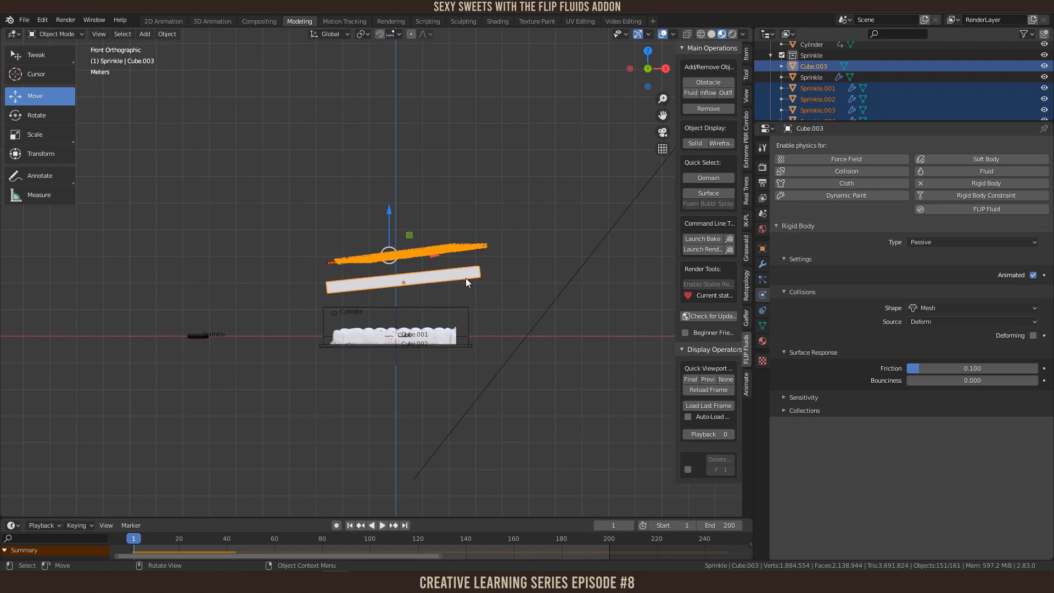
scroll(466, 281, up, 1)
key(g)
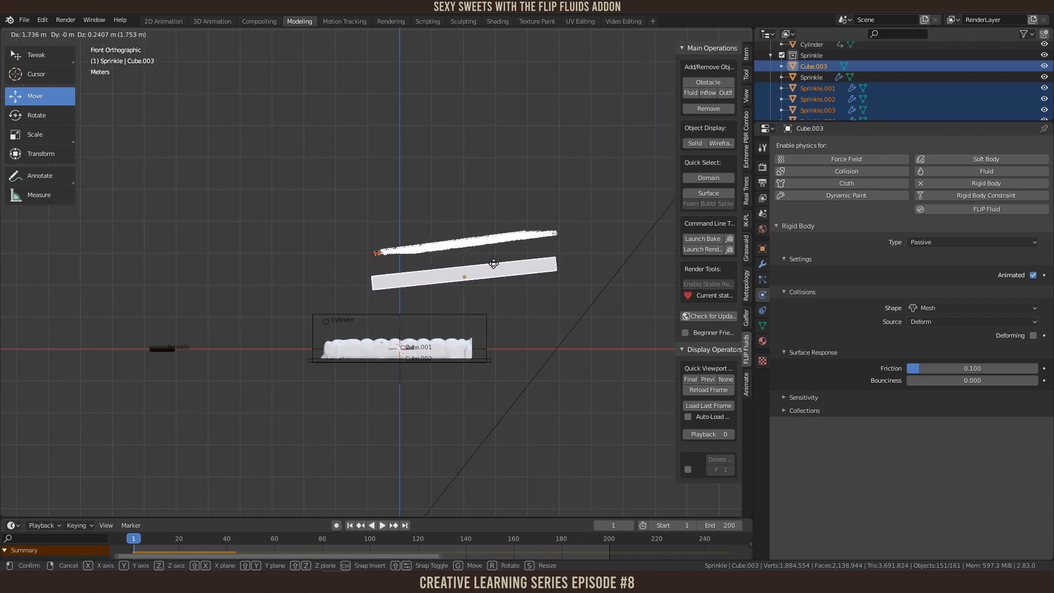
click(496, 265)
Step: Play the simulation to check where the sprinkles land on the bar, and return to frame 1
scroll(501, 315, up, 1)
key(space)
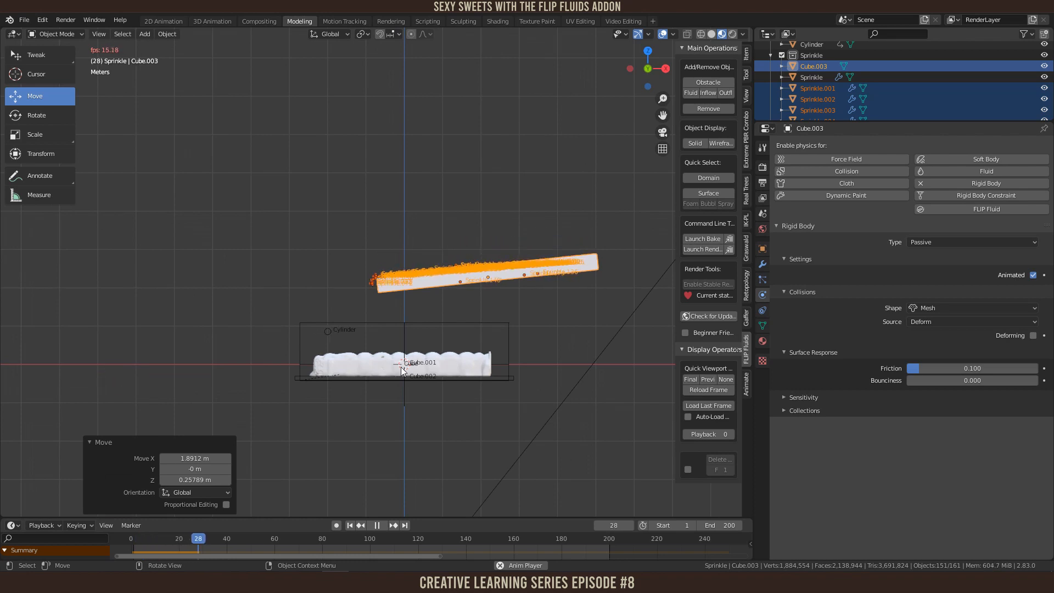
key(space)
scroll(362, 341, up, 3)
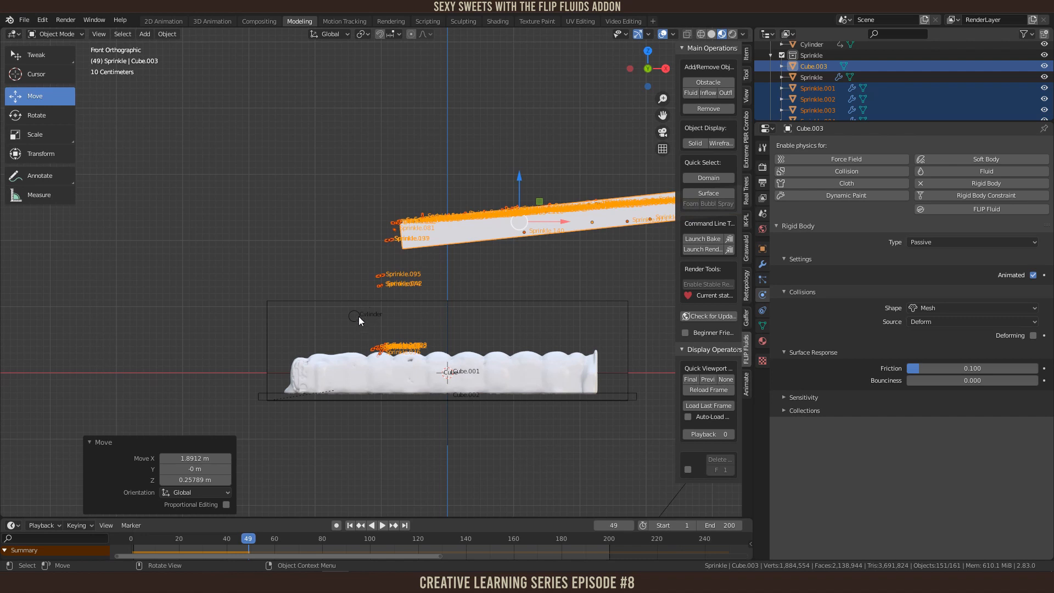
key(shift+Left)
key(space)
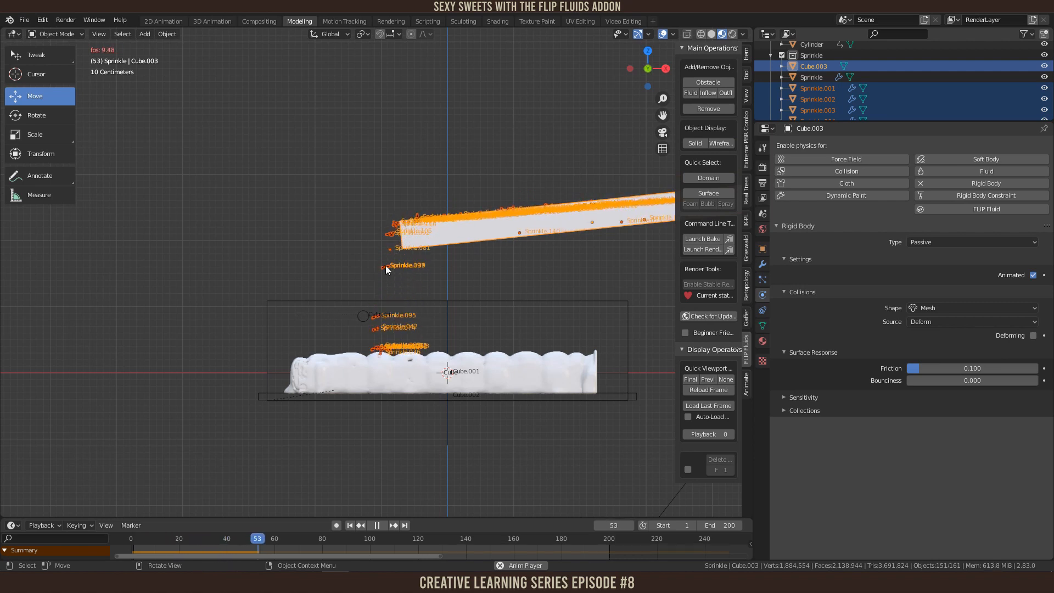
key(Escape)
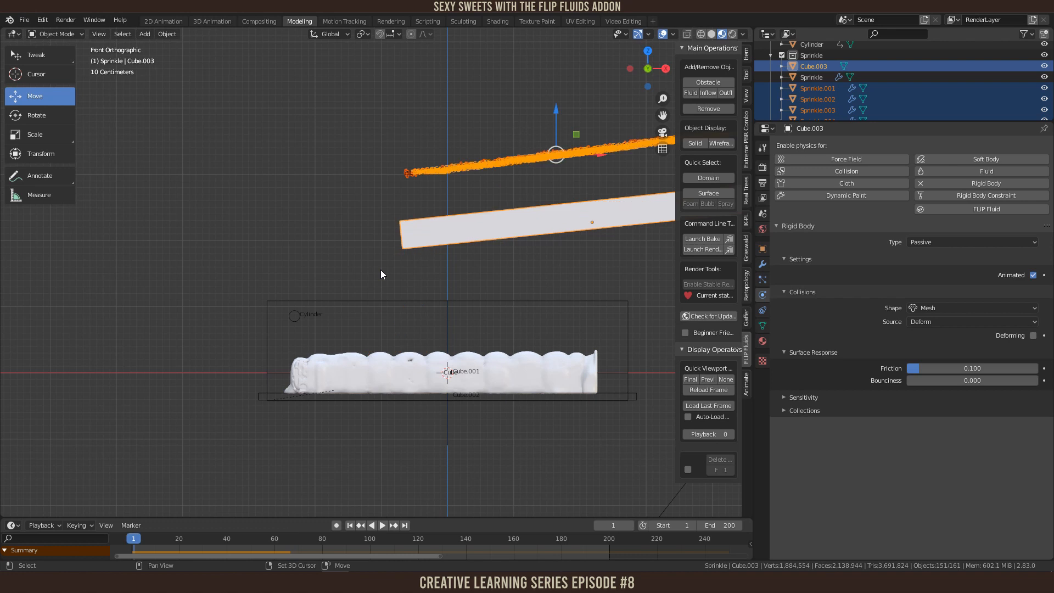
Step: Move the trough and sprinkles about 0.56 m along negative X and test the simulation
scroll(504, 258, down, 3)
key(g)
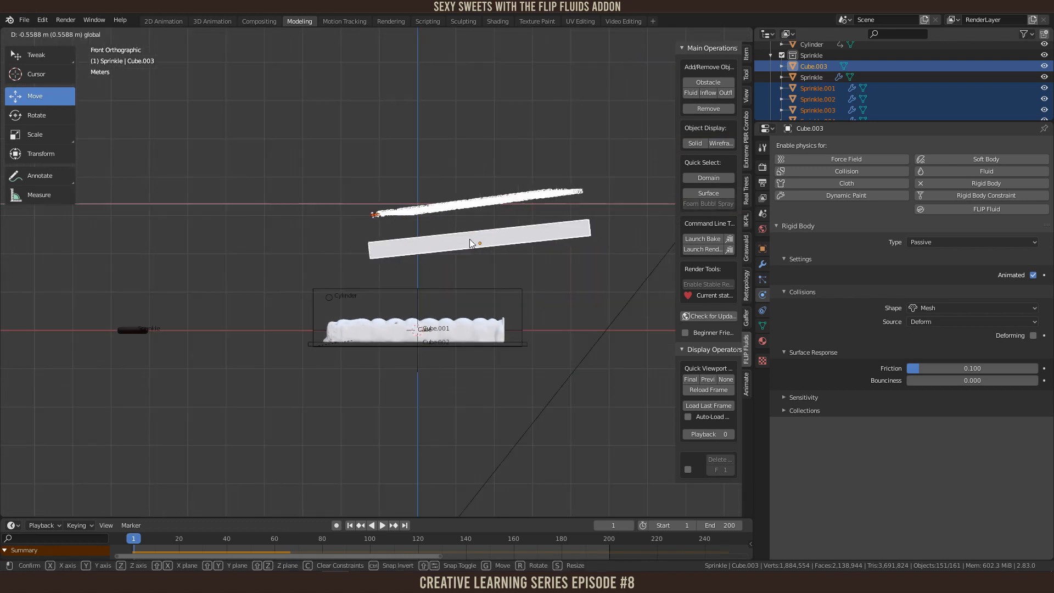
click(410, 281)
key(space)
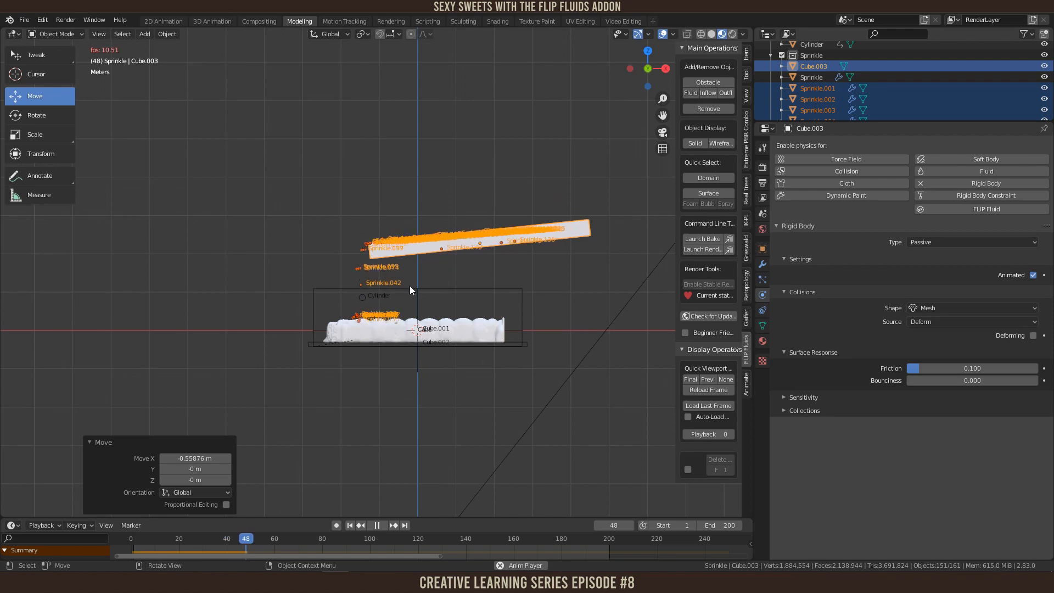
key(Escape)
Step: Select only the trough and insert a location keyframe for it at frame 1
click(398, 248)
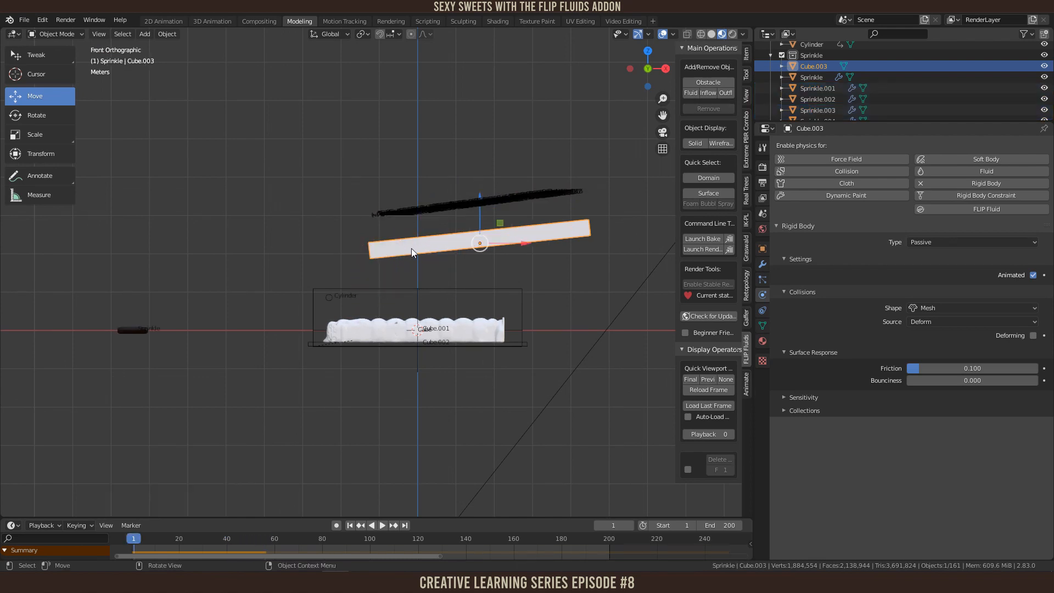
key(i)
click(392, 320)
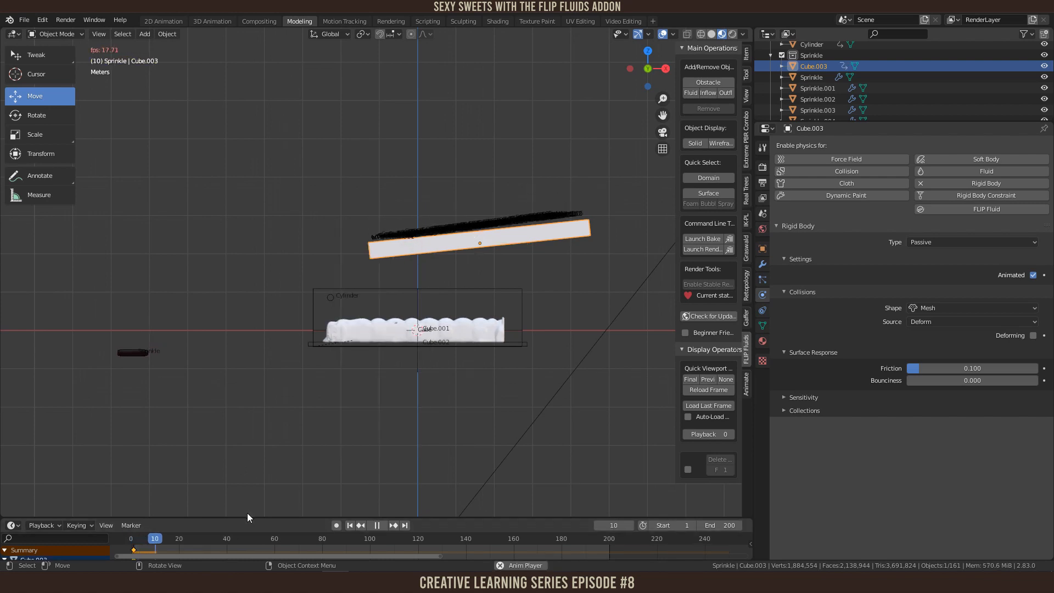
Step: At frame 139, move the trough about 3.65 m along X and insert a Location keyframe
key(space)
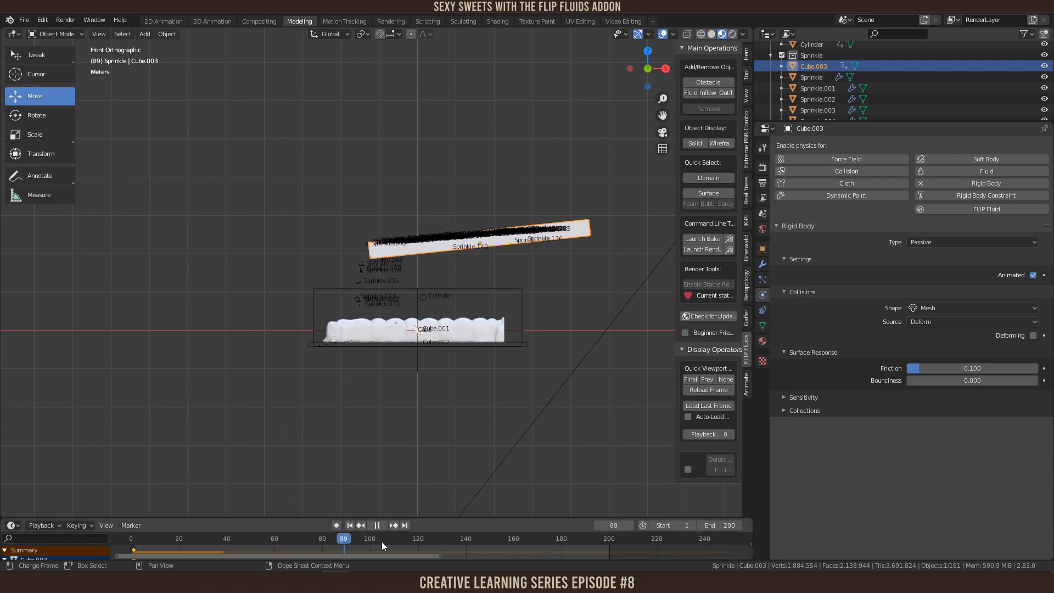
key(space)
scroll(515, 306, down, 2)
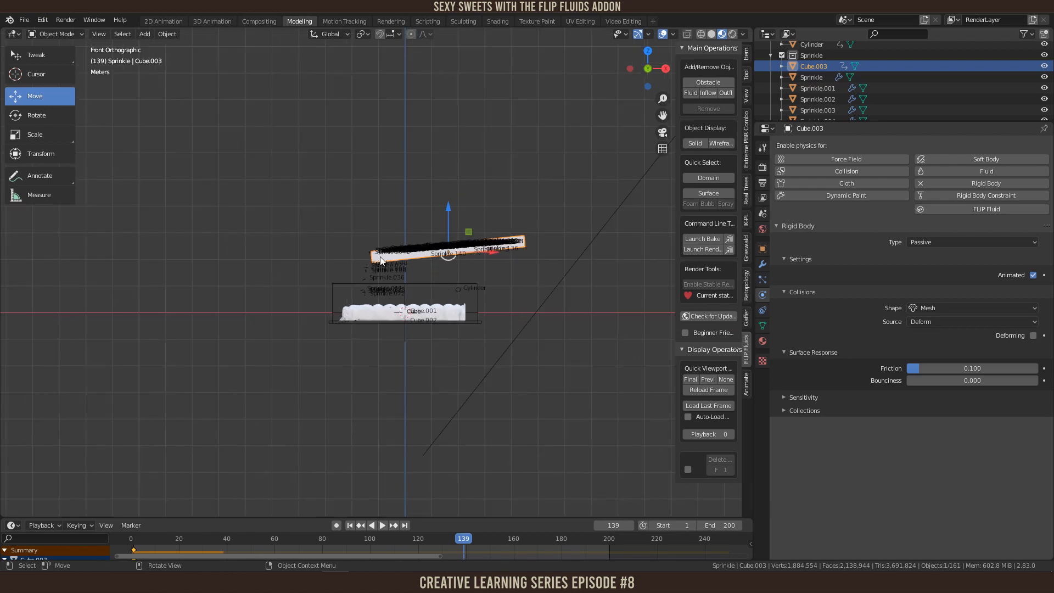
key(g)
key(x)
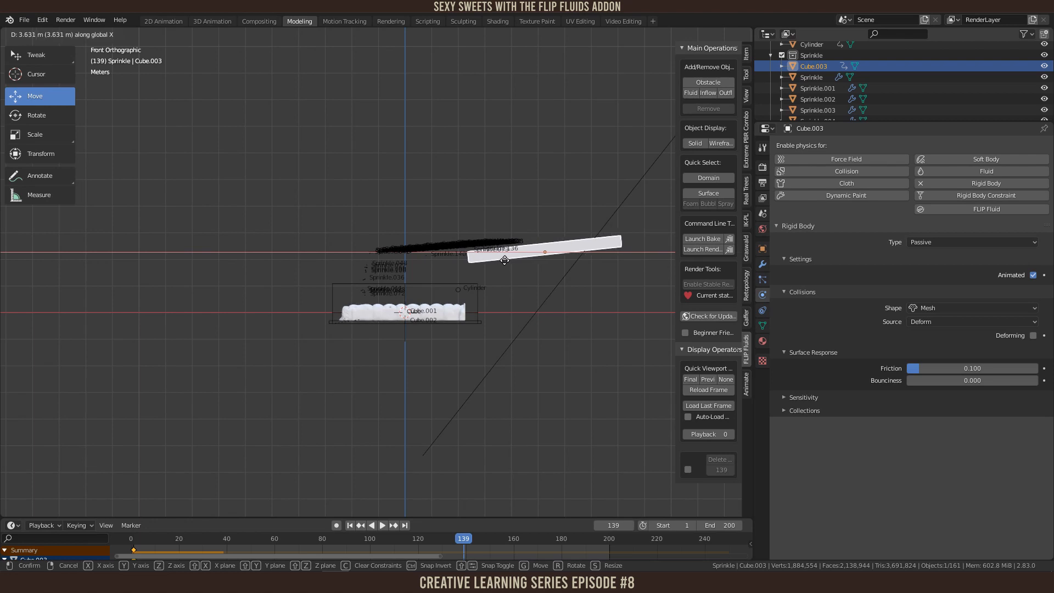
click(510, 260)
key(i)
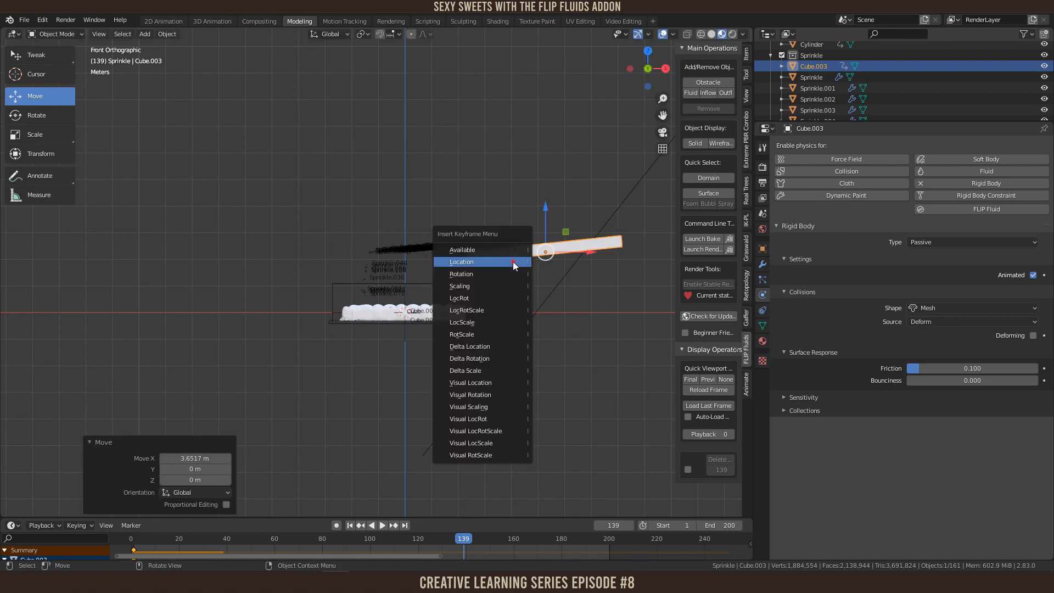
click(513, 263)
Step: Replay the simulation from frame 1 and examine from several angles how the sprinkles spread along the bar
key(shift+Left)
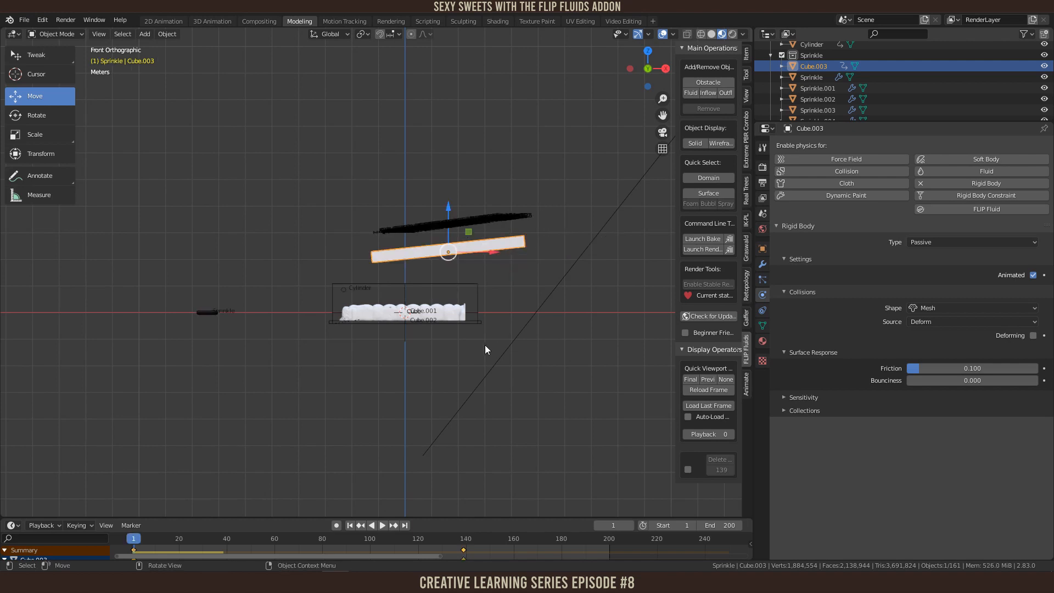
scroll(486, 343, up, 2)
key(space)
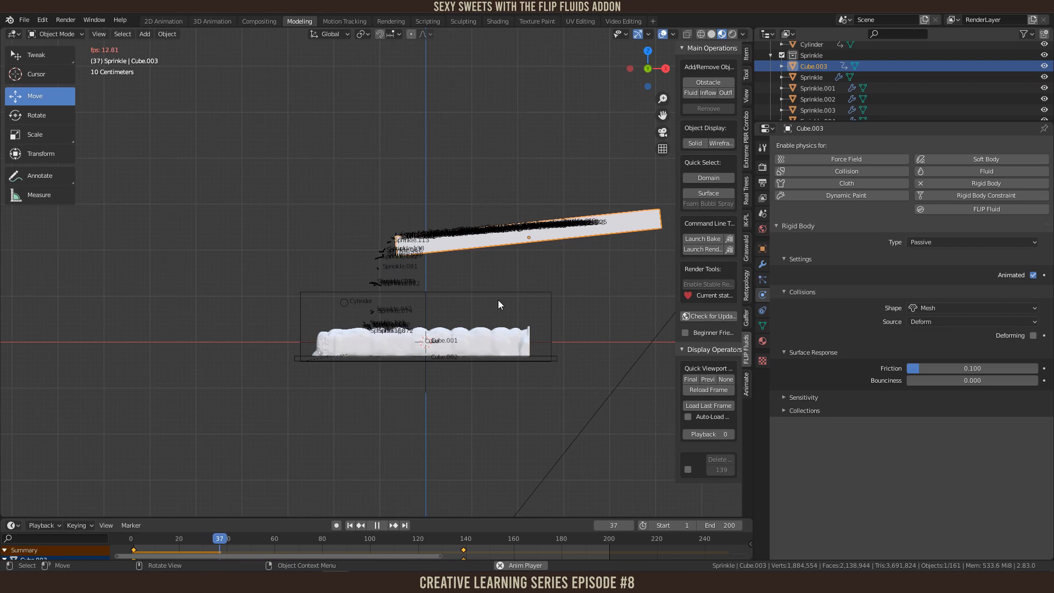
middle_drag(499, 299, 490, 377)
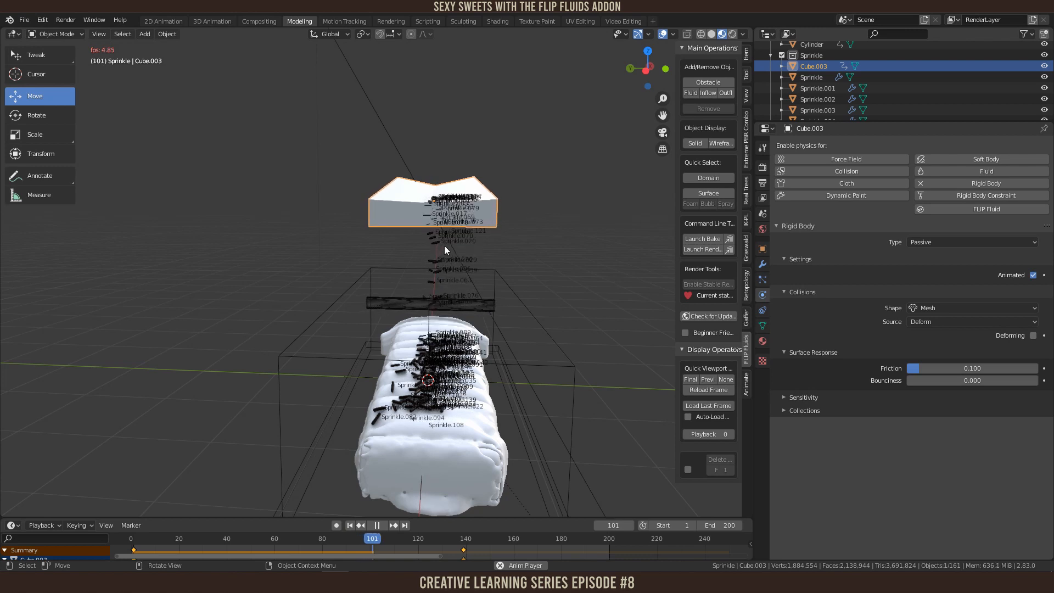
key(space)
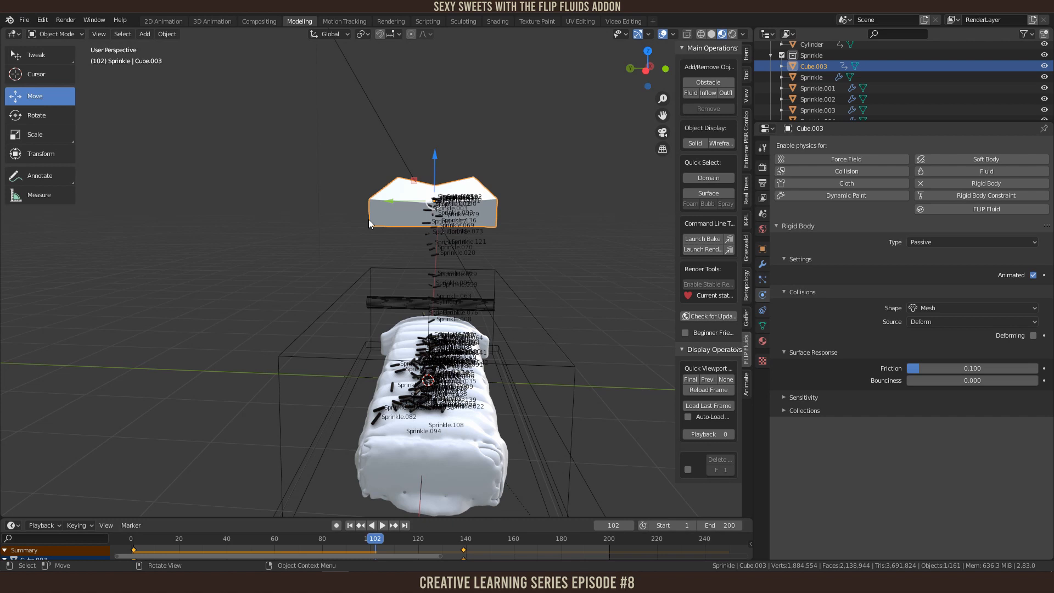
middle_drag(523, 269, 525, 321)
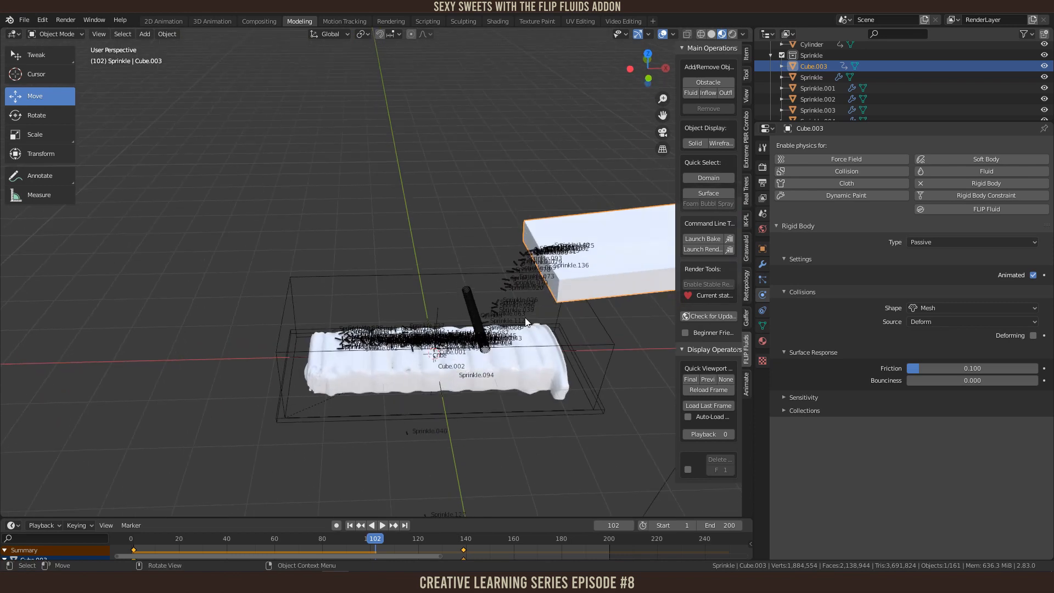
Step: Return to frame 1 and save the file as 3_Chocolate_Sprinkles_B.blend
key(shift+Left)
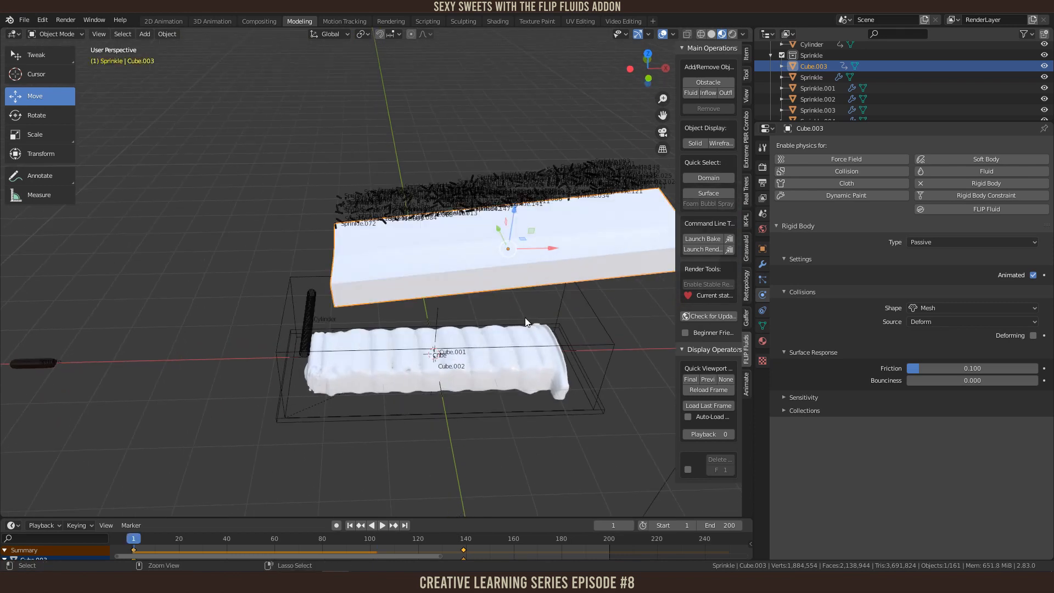
scroll(525, 282, down, 3)
shift+middle_drag(539, 347, 472, 314)
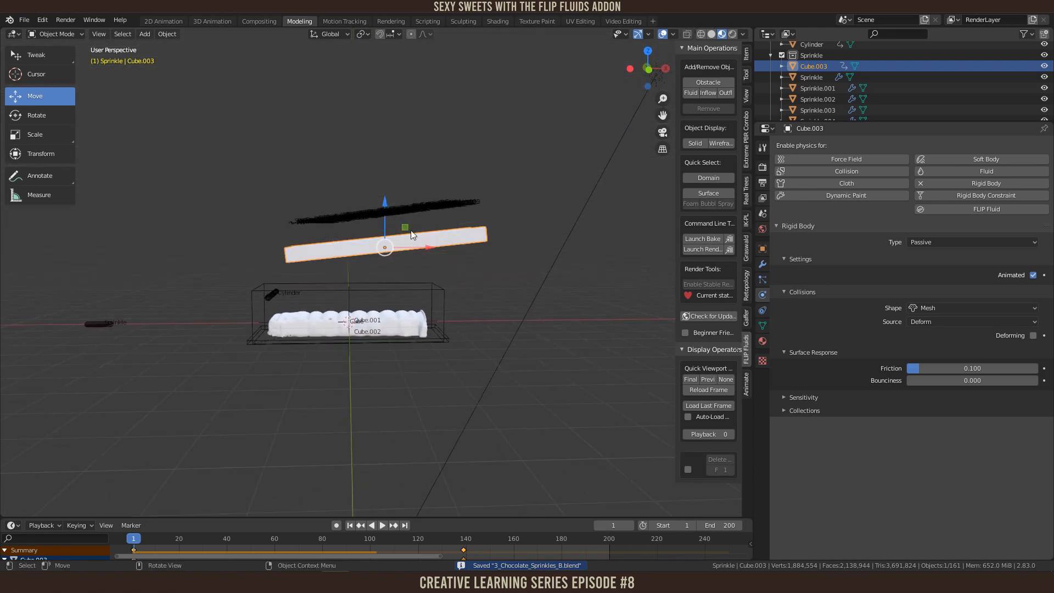
shift+middle_drag(470, 395, 492, 397)
Step: Bake the scene's rigid body world cache for frames 1 to 250
click(763, 214)
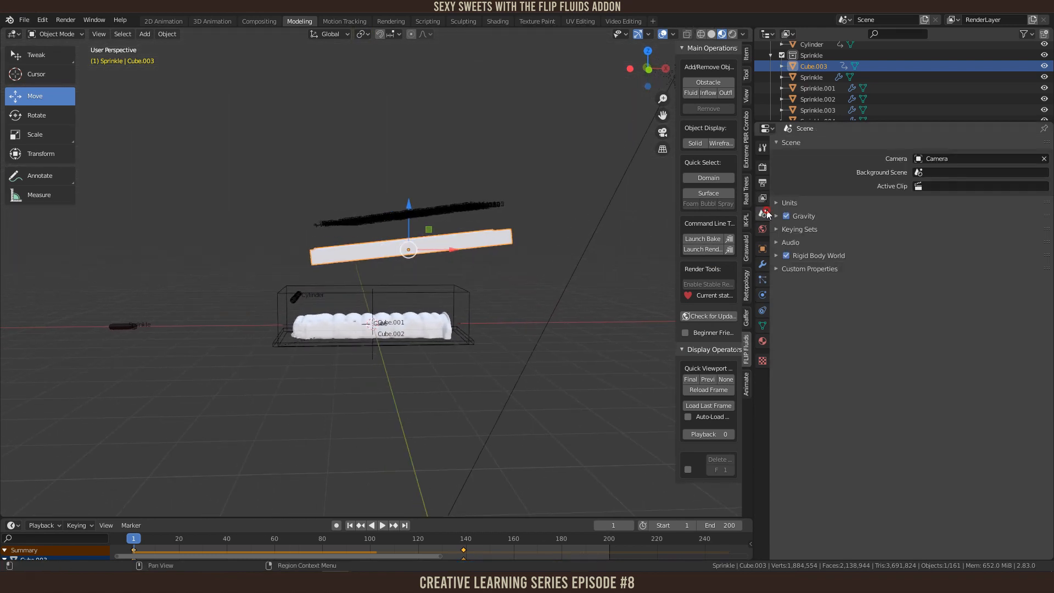
click(775, 255)
click(783, 382)
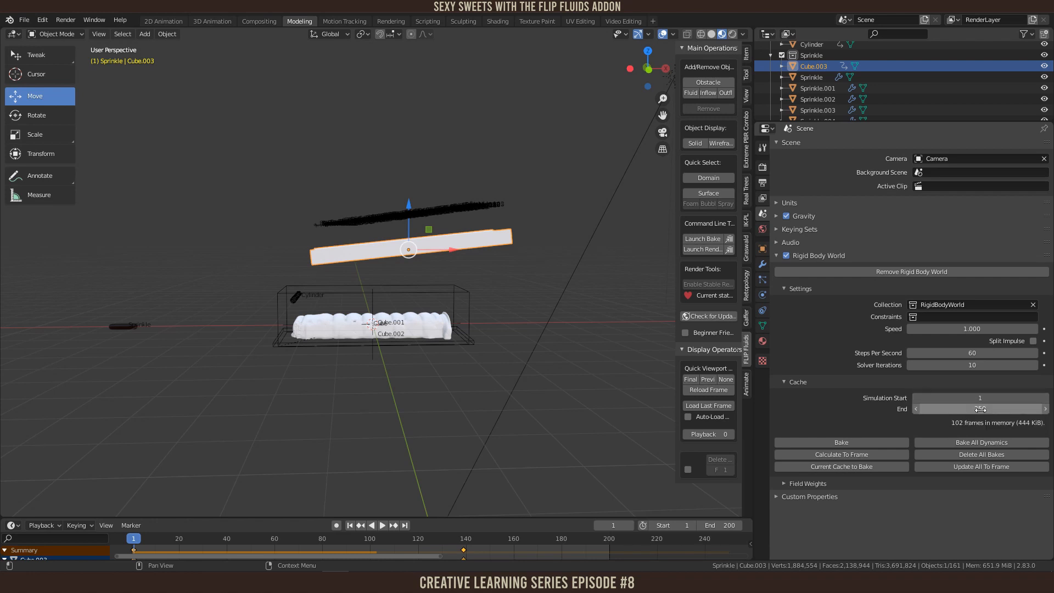
click(849, 443)
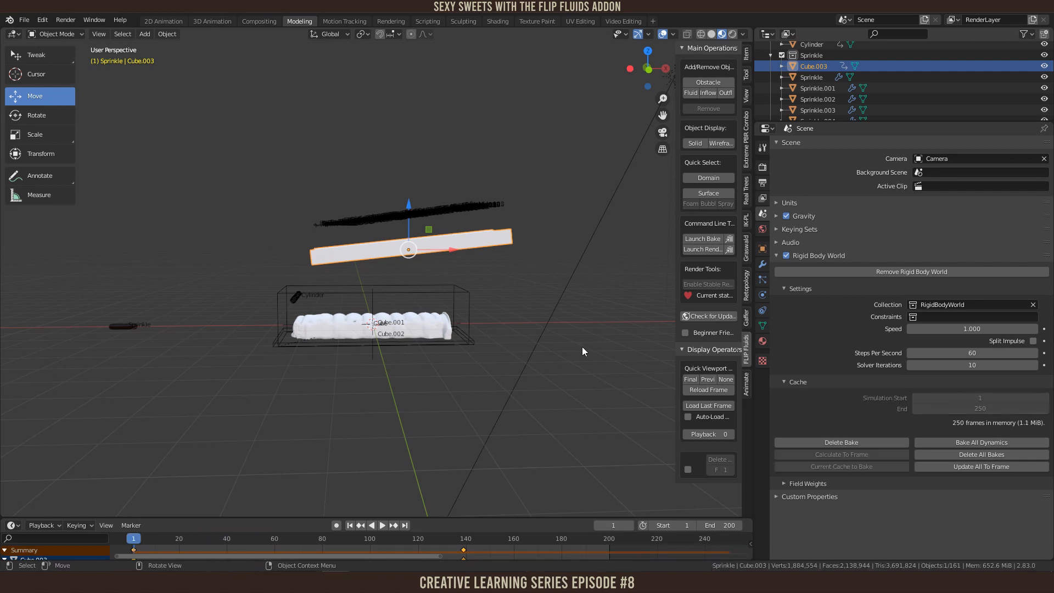
Step: Play back the baked simulation from frame 1 and examine how the sprinkles land along the bar
scroll(572, 350, down, 4)
scroll(572, 354, up, 4)
key(space)
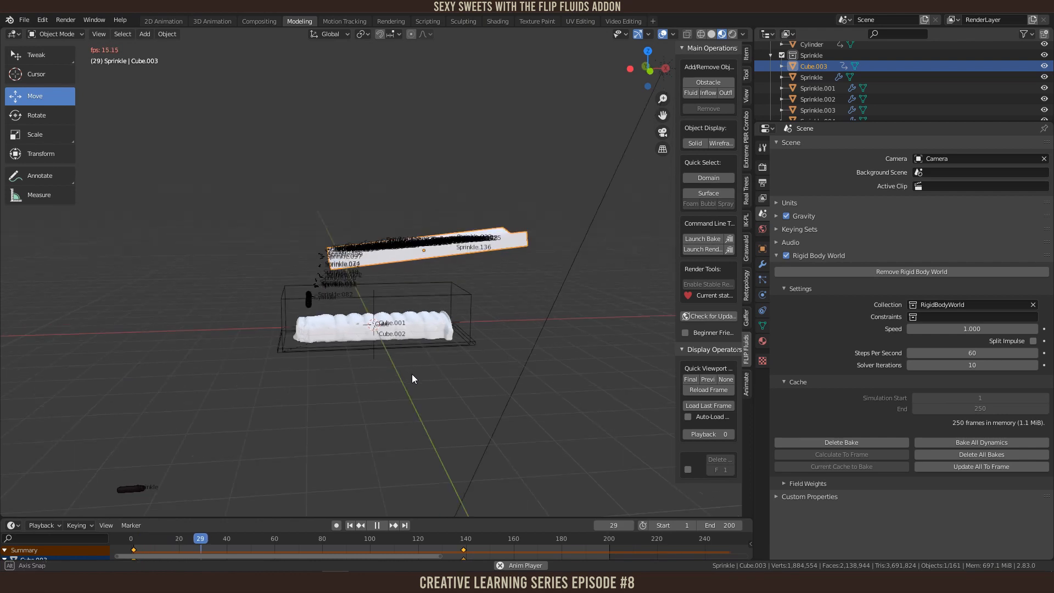
scroll(411, 374, up, 4)
middle_drag(404, 371, 432, 374)
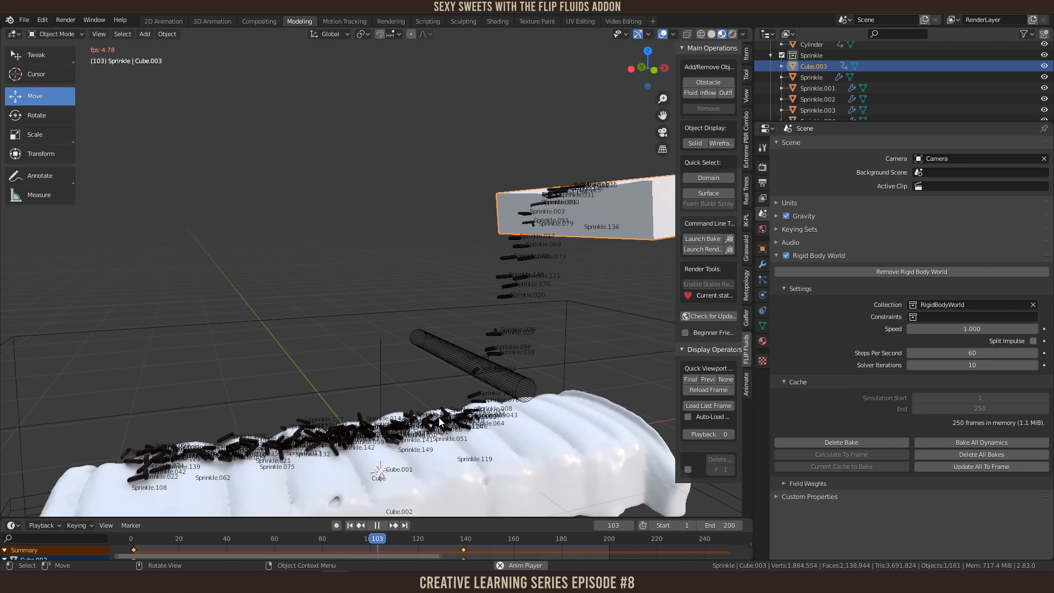
Step: Stop the playback, return to frame 1 and save the file
key(Escape)
key(ctrl+s)
scroll(440, 327, down, 6)
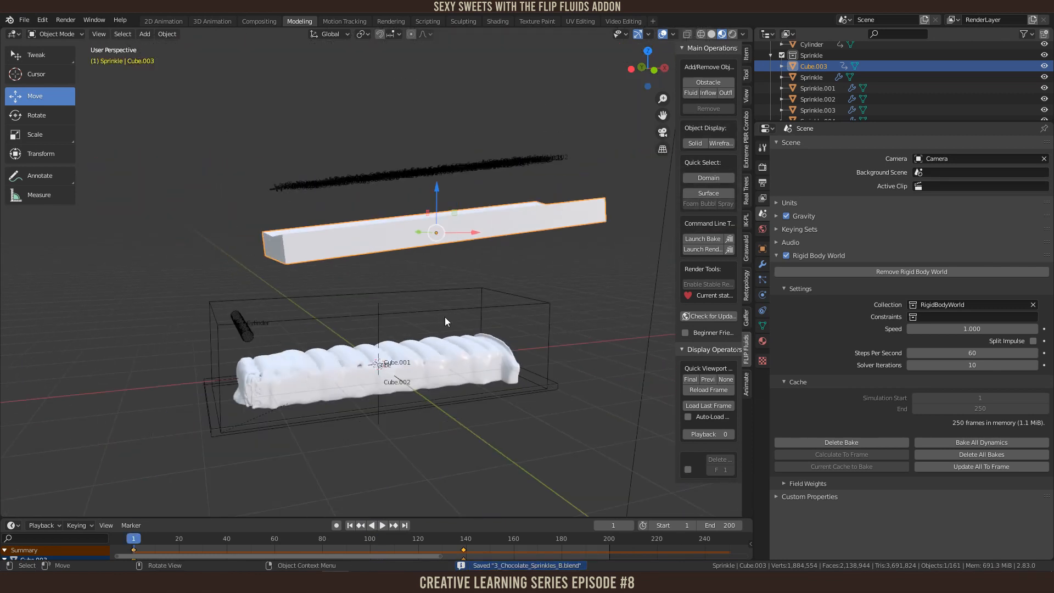
Step: Clear the selection and select all the duplicated sprinkles floating above the trough
middle_drag(444, 242, 392, 239)
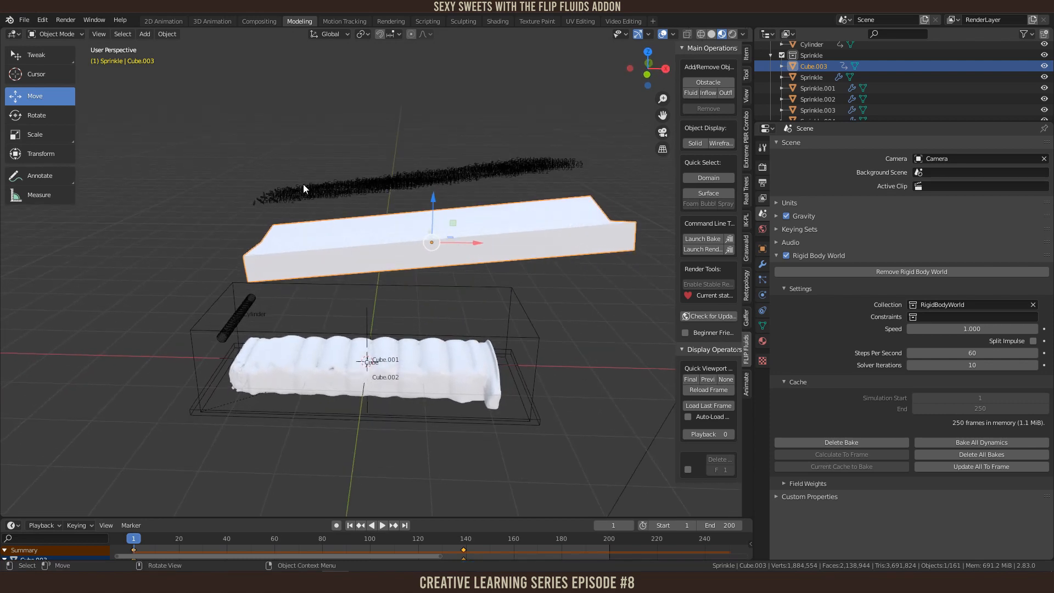
middle_drag(534, 174, 451, 191)
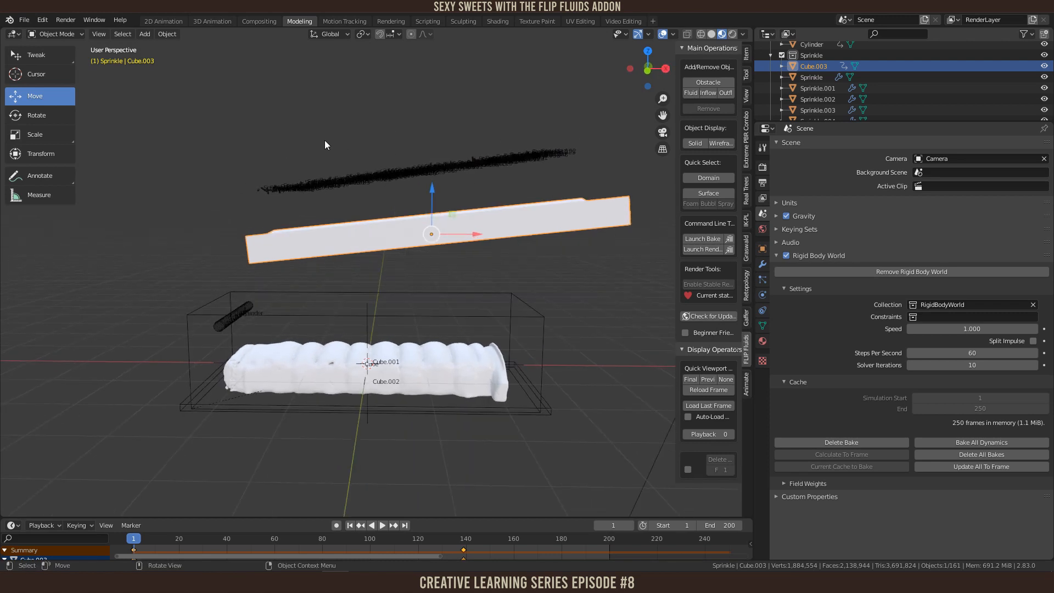
key(alt+a)
key(b)
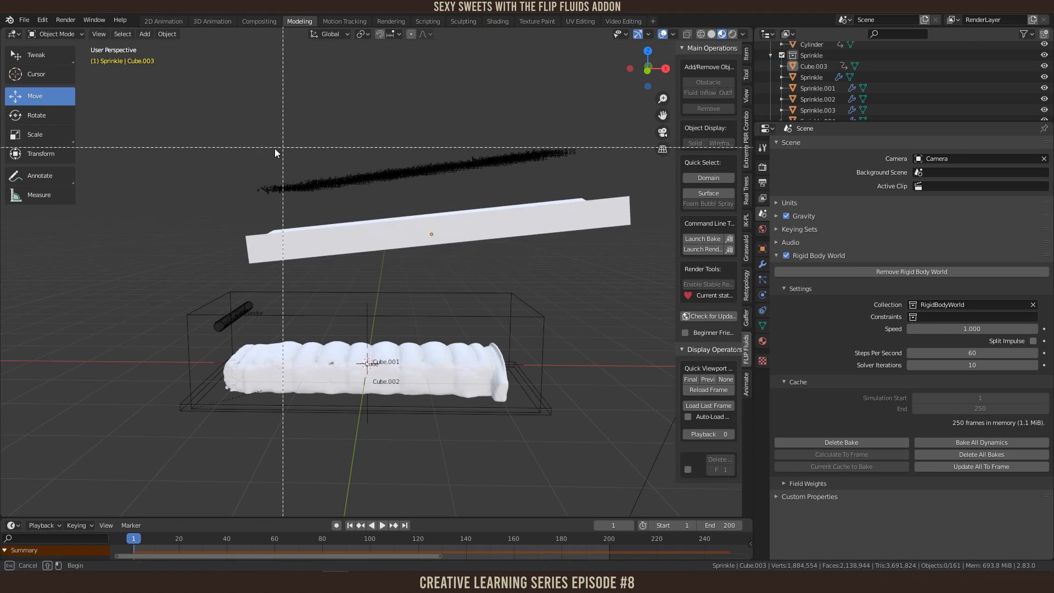
drag(232, 118, 614, 191)
middle_drag(360, 202, 475, 185)
key(g)
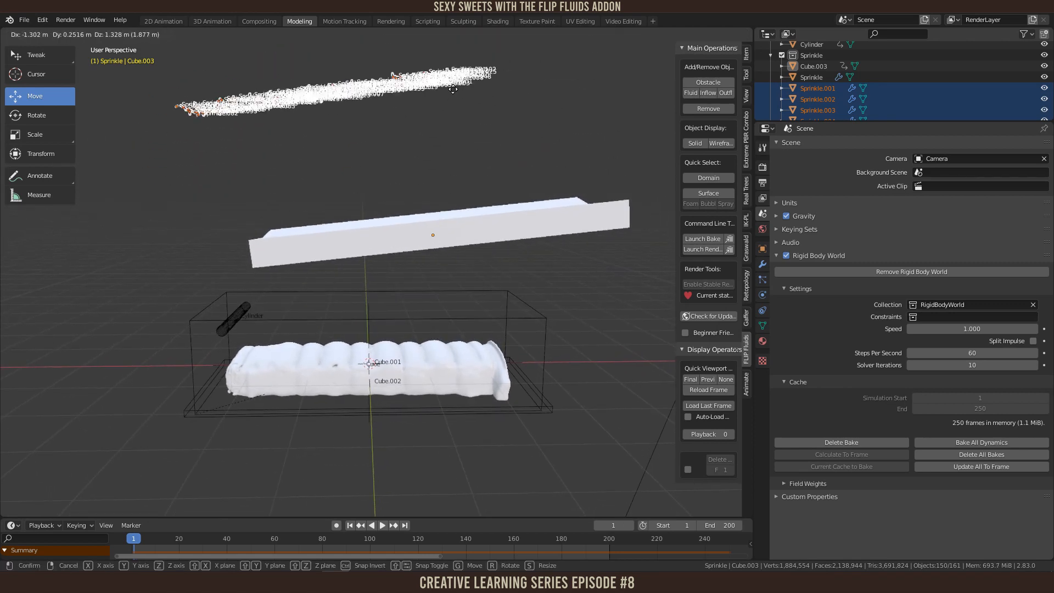
right_click(482, 163)
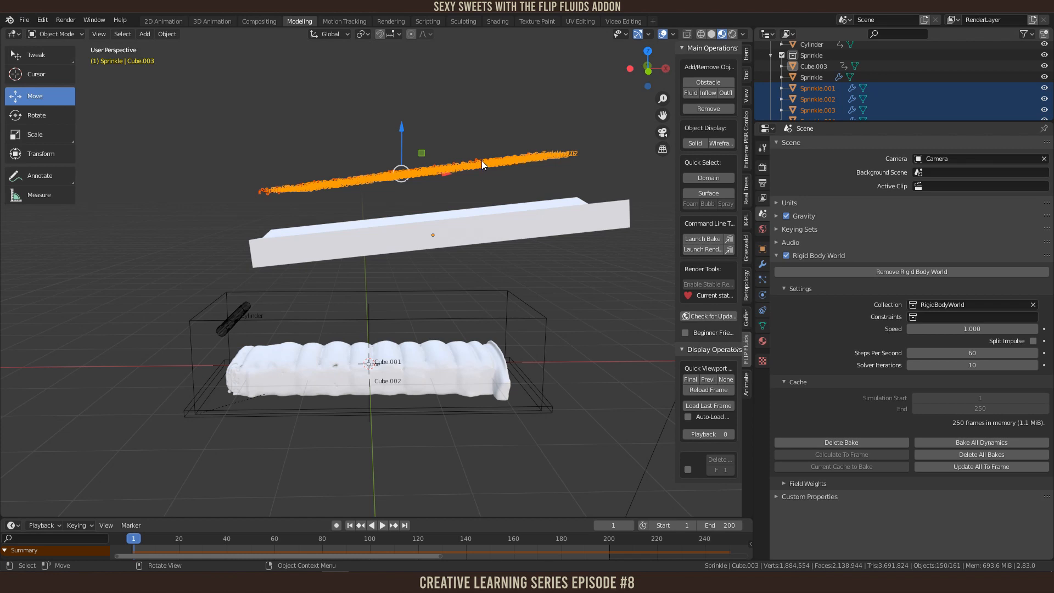
Step: Bake the selected sprinkles' rigid body motion to keyframes from frame 1 to 250 with a frame step of 1
key(F3)
key(ctrl+a)
key(BackSpace)
text(keyframes)
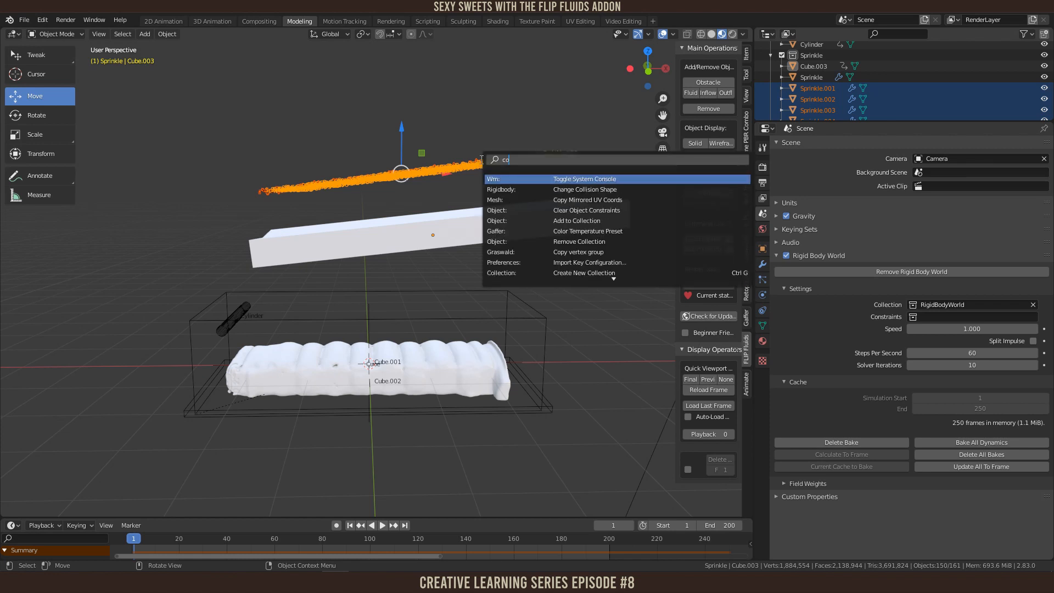
click(532, 175)
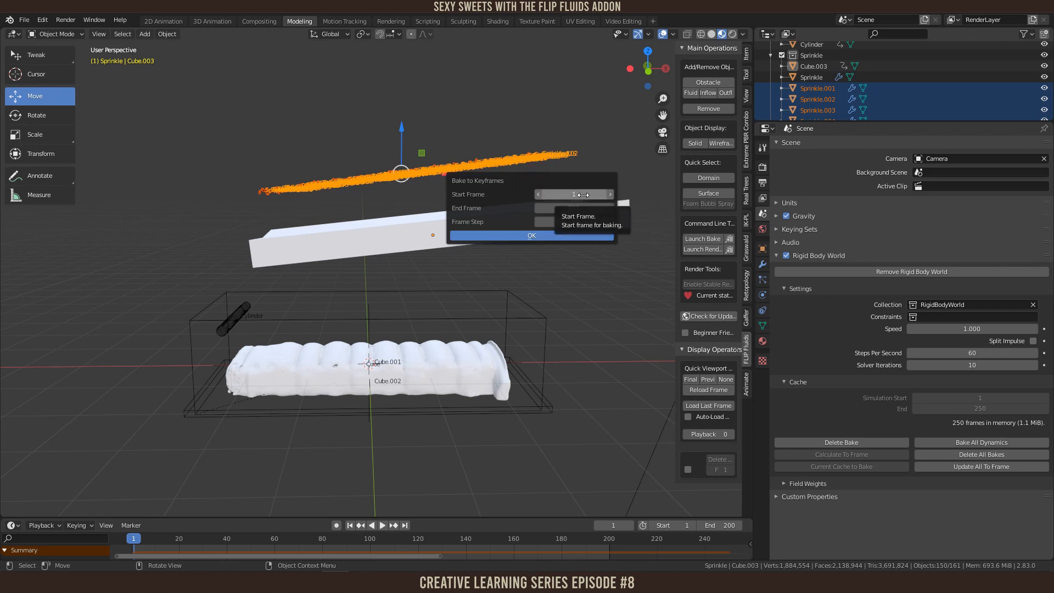
click(570, 207)
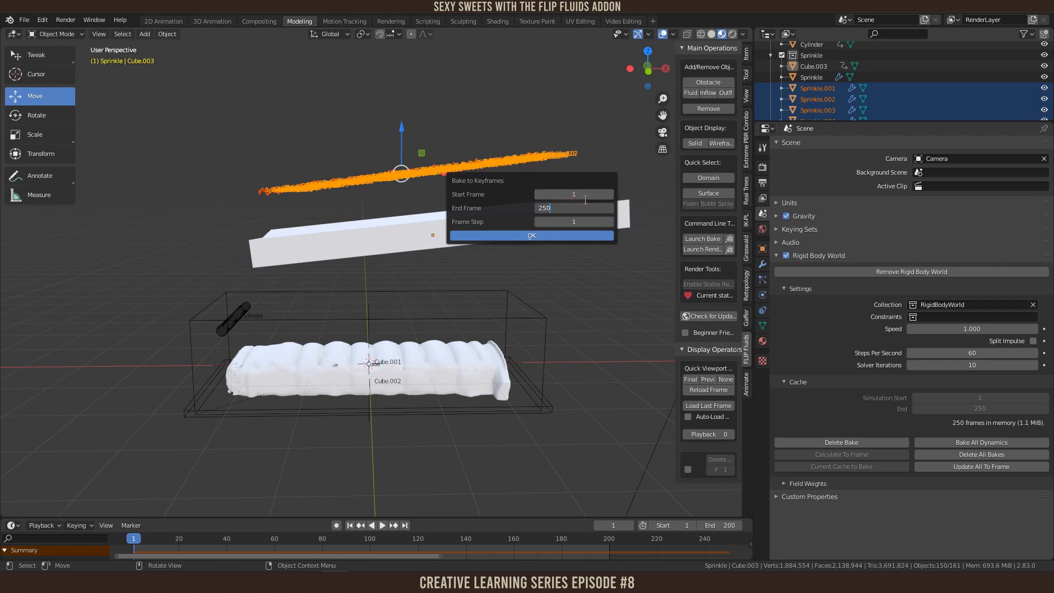
text(250)
key(Return)
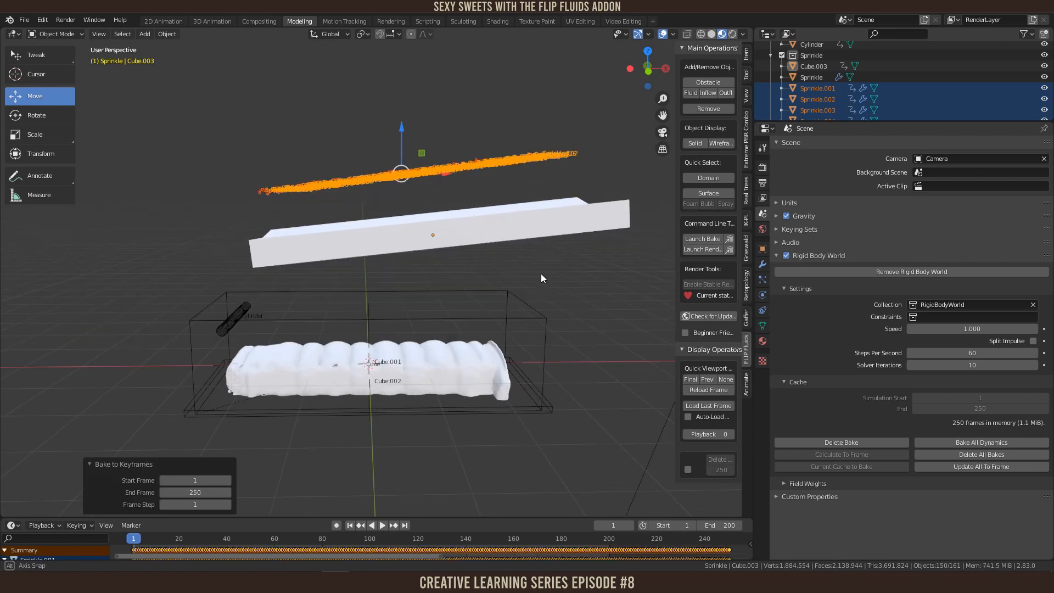
Step: Delete the tilted trough above the caramel bar
click(525, 238)
key(x)
click(532, 259)
middle_drag(532, 259, 546, 234)
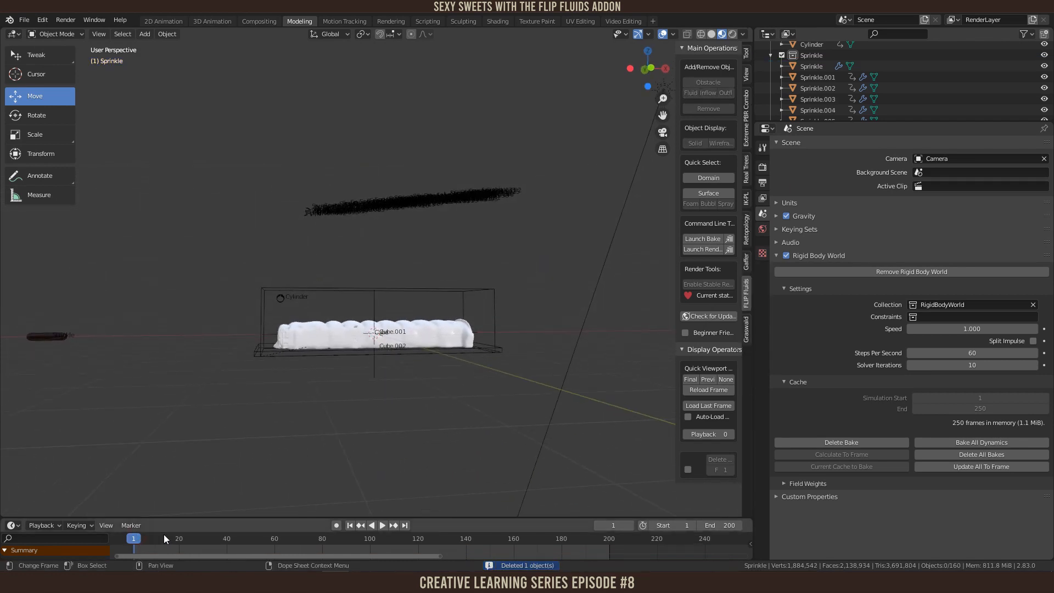
Step: Play the keyframed sprinkles without the trough, examine how they land on the bar, and return to frame 1
key(space)
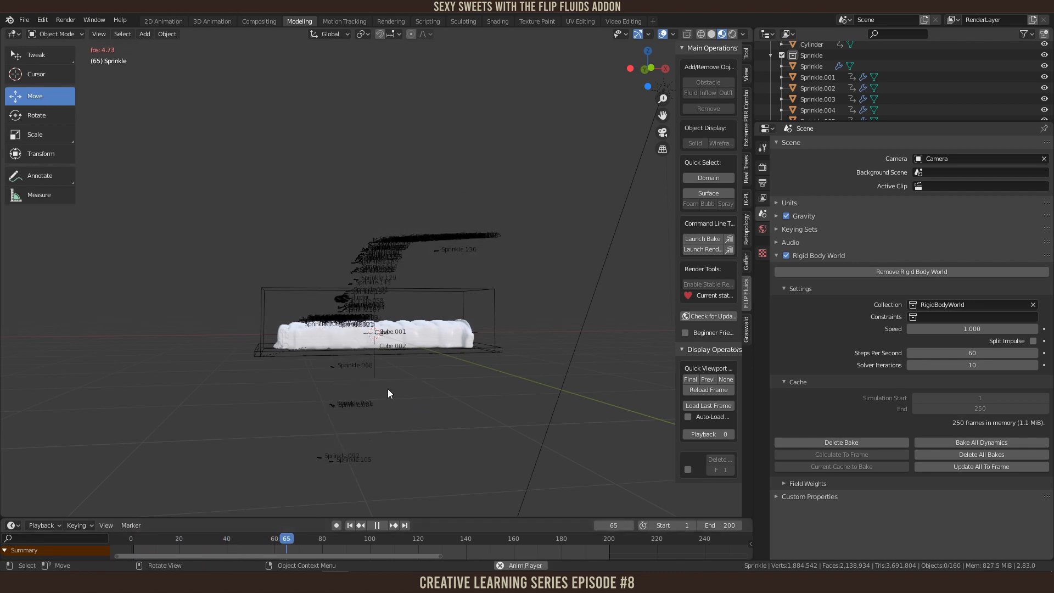
key(space)
scroll(357, 449, up, 2)
scroll(358, 448, up, 2)
middle_drag(439, 436, 421, 400)
scroll(422, 400, up, 2)
key(space)
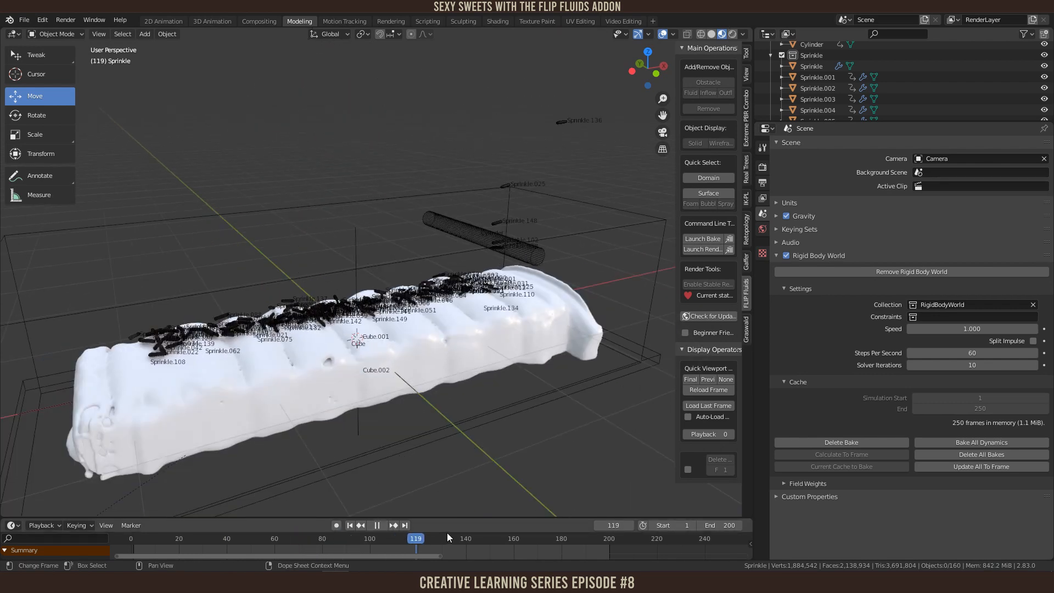
drag(454, 528, 320, 515)
key(space)
key(shift+Left)
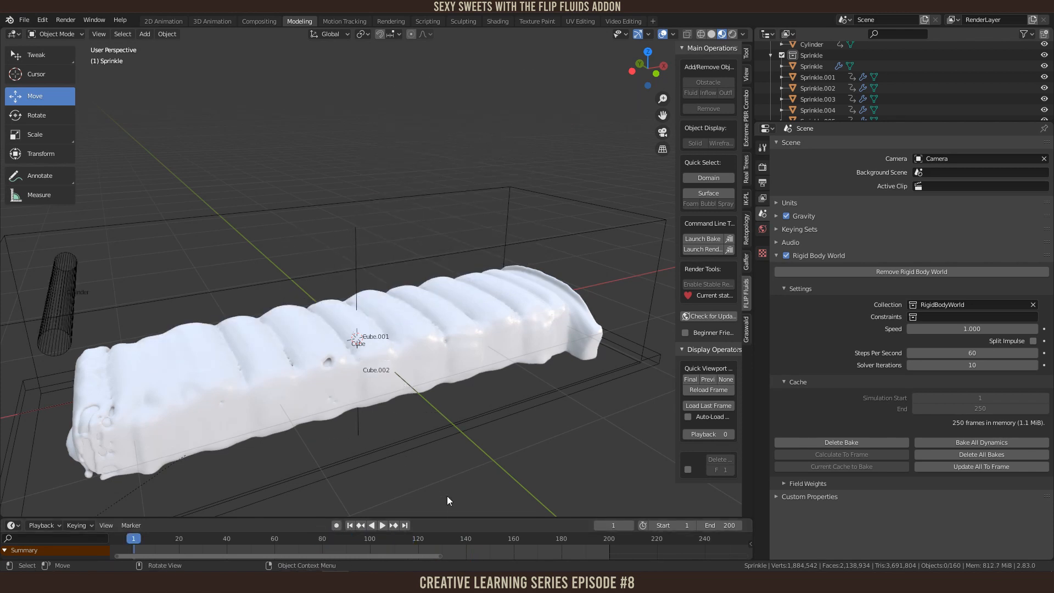
Step: Enlarge the timeline area and select all the duplicated sprinkles above the bar to show their keyframes
drag(447, 516, 448, 400)
scroll(469, 310, down, 4)
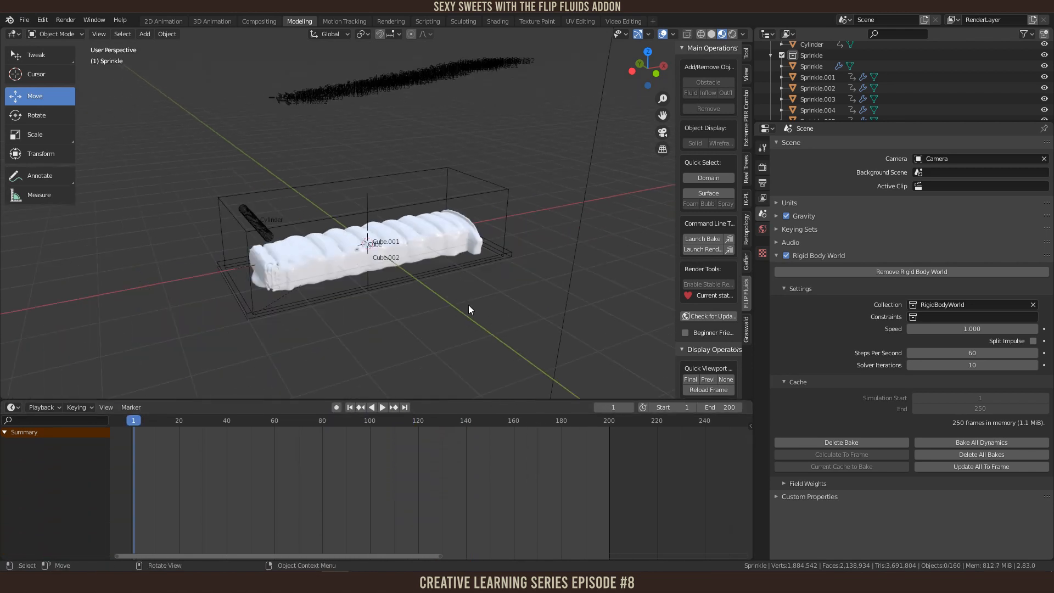
middle_drag(421, 210, 141, 62)
middle_drag(183, 96, 199, 121)
key(b)
drag(200, 81, 545, 208)
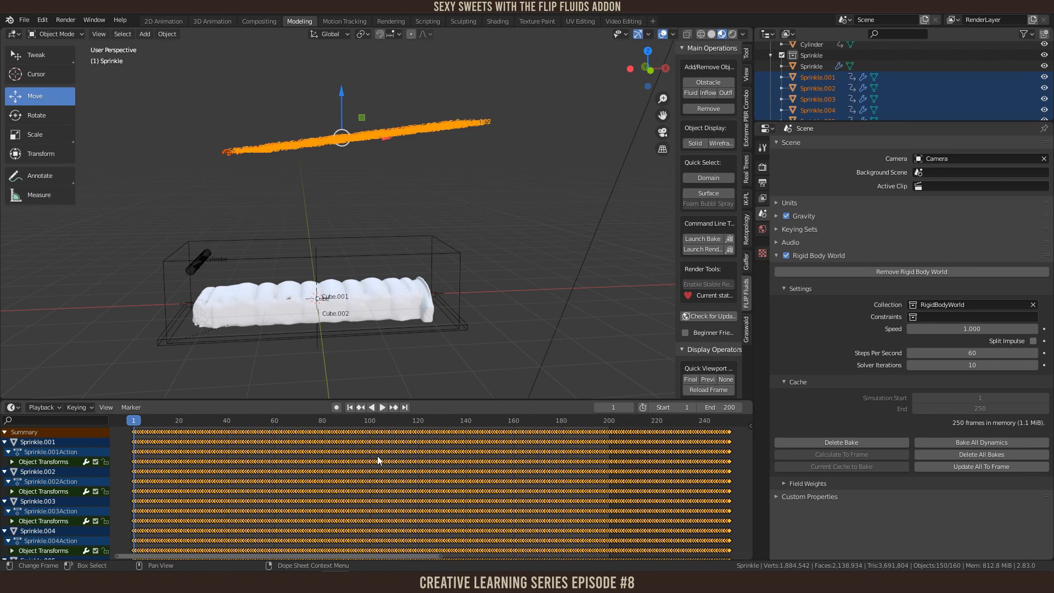
Step: Enlarge the timeline further, collapse the Summary channel and fit all the sprinkle keyframes in view
drag(430, 400, 457, 322)
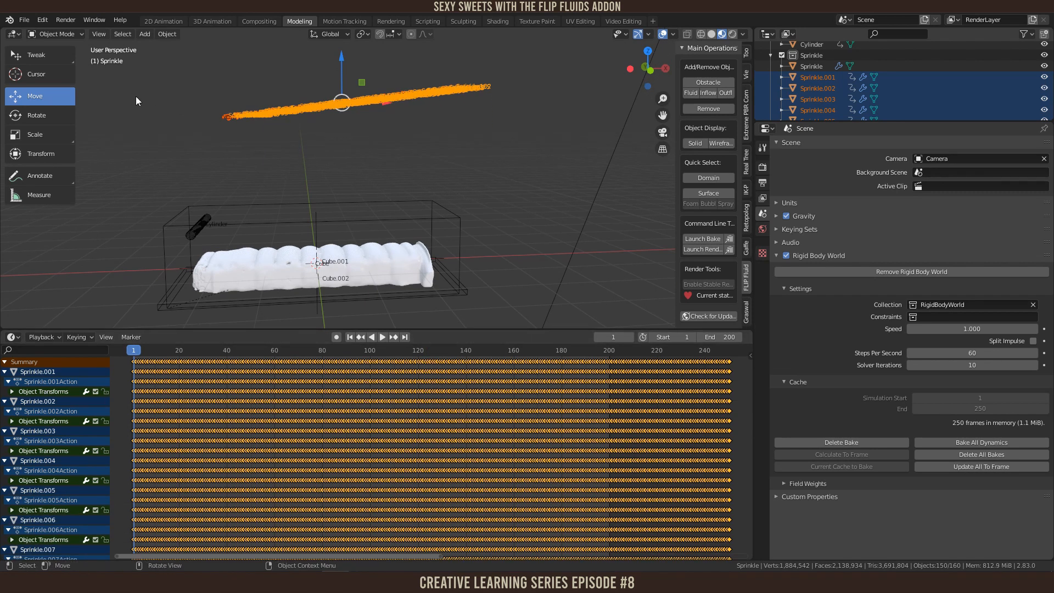
click(4, 361)
key(Home)
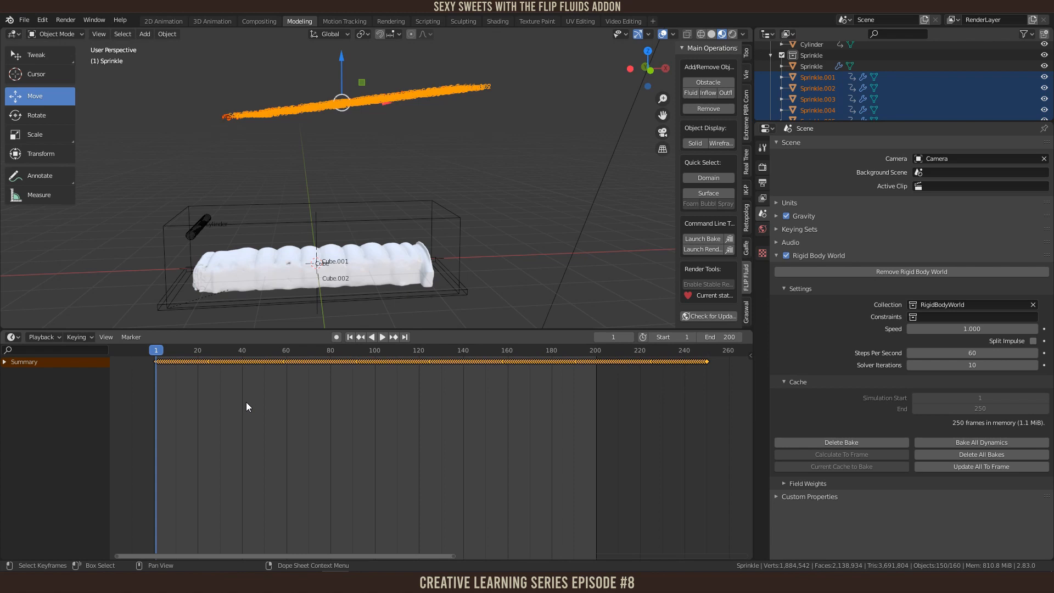
drag(174, 347, 229, 353)
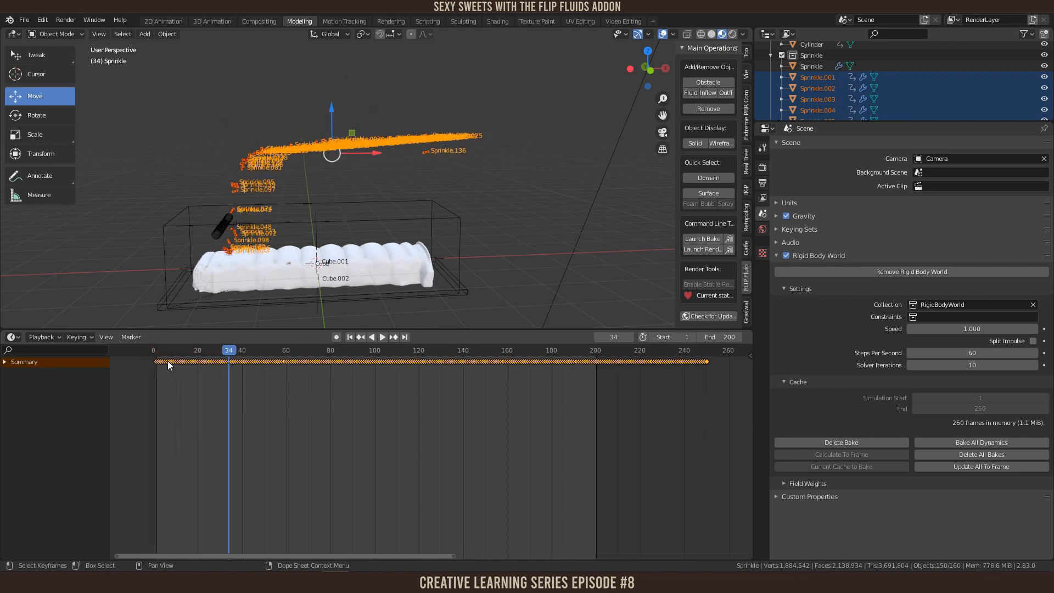
key(g)
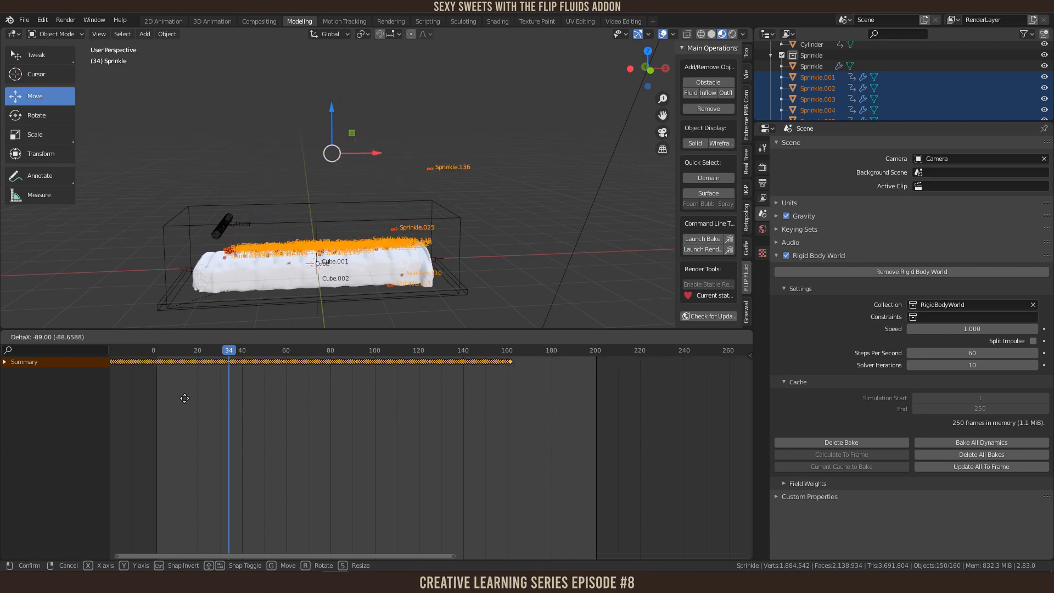
right_click(357, 403)
Step: Advance the animation to frame 55 and shift all the sprinkle keyframes forward by 4 frames
key(space)
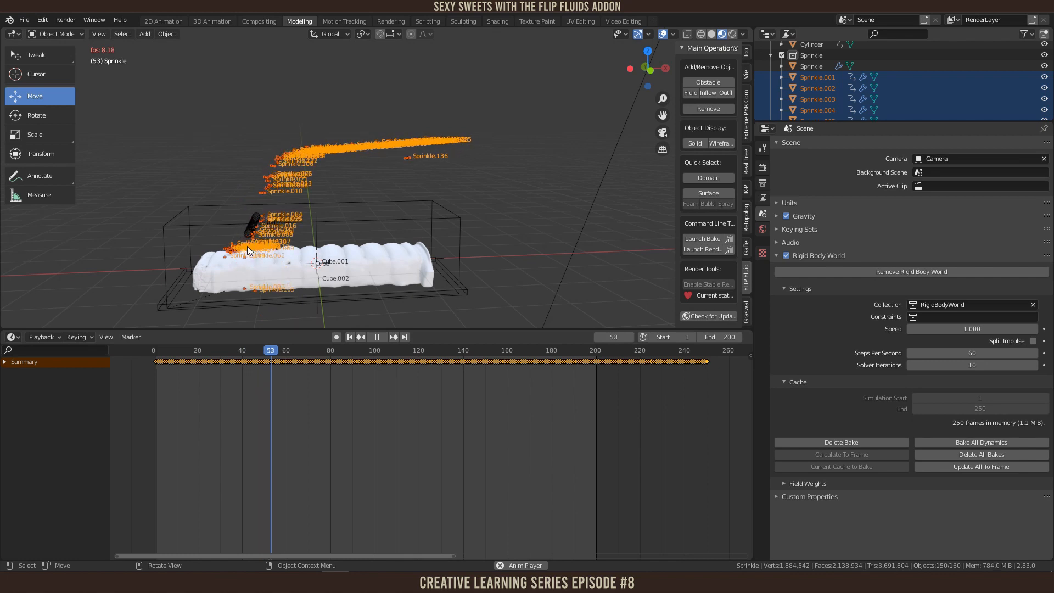
key(space)
scroll(248, 245, up, 2)
scroll(248, 245, up, 1)
shift+middle_drag(278, 254, 351, 216)
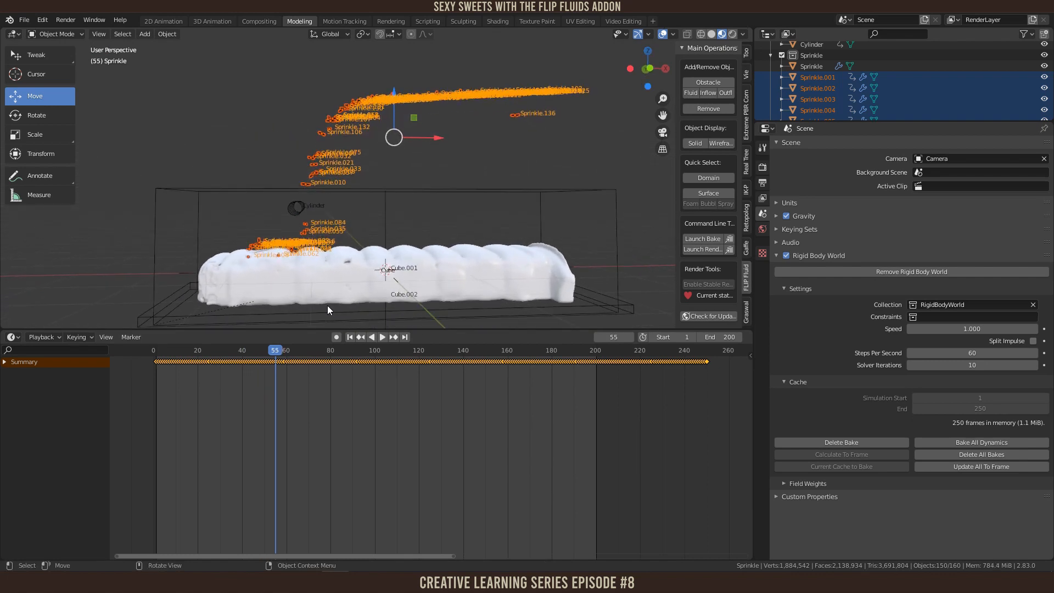
key(g)
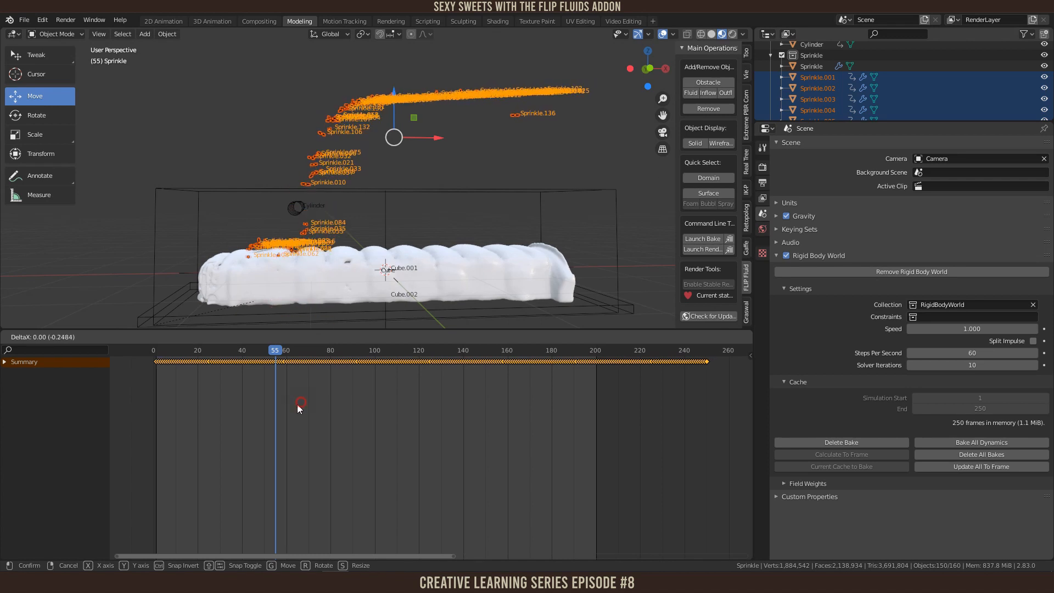
click(299, 406)
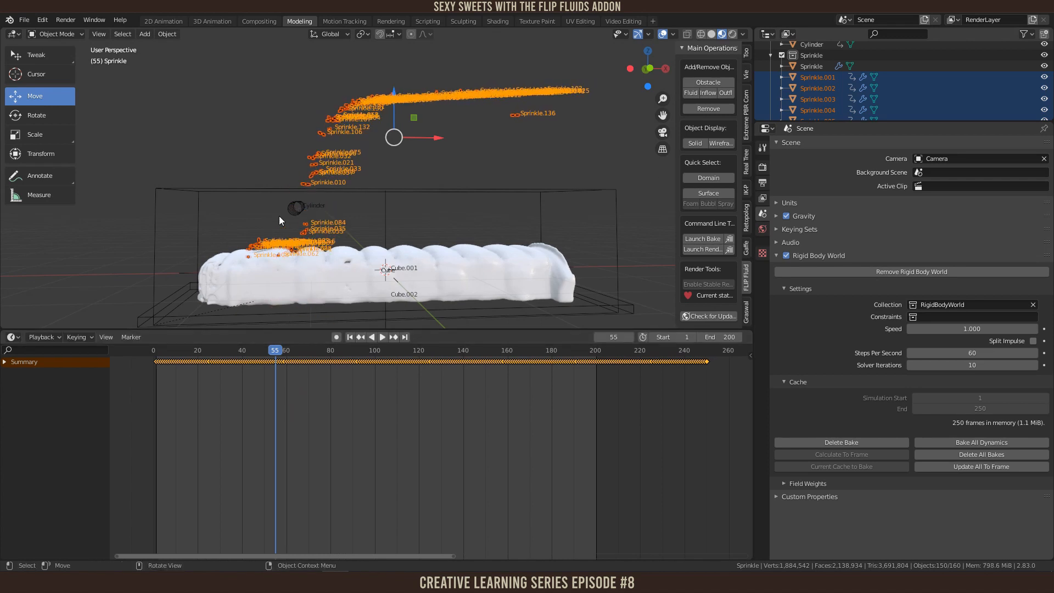
key(g)
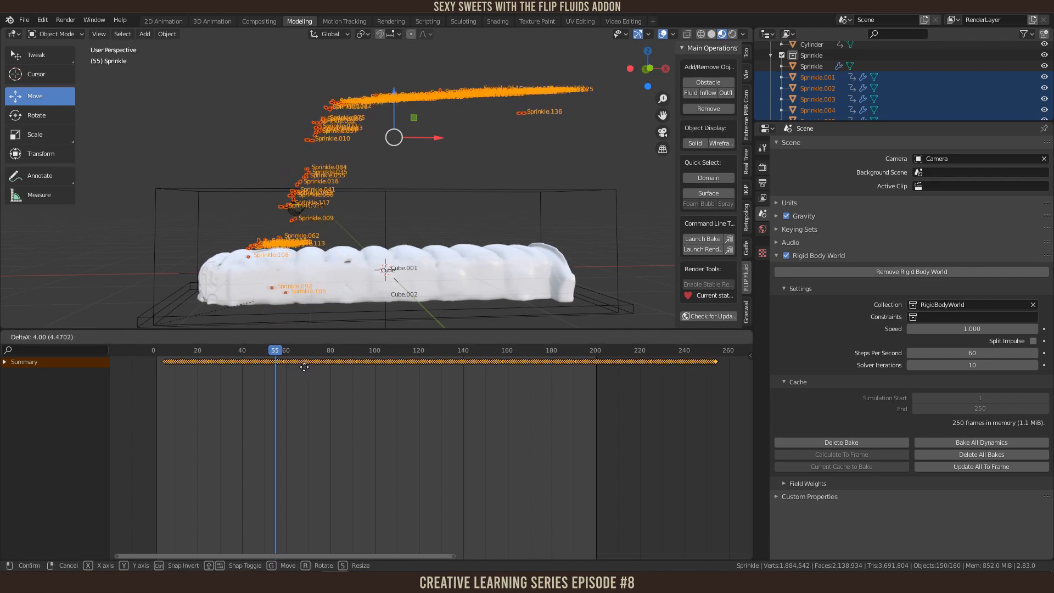
click(305, 367)
scroll(464, 380, down, 1)
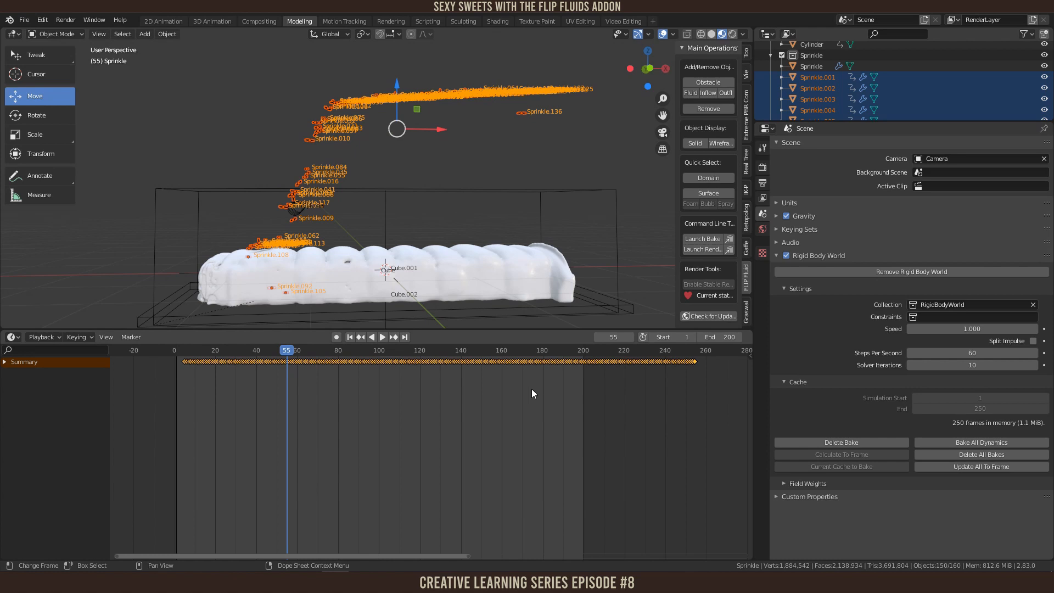
key(s)
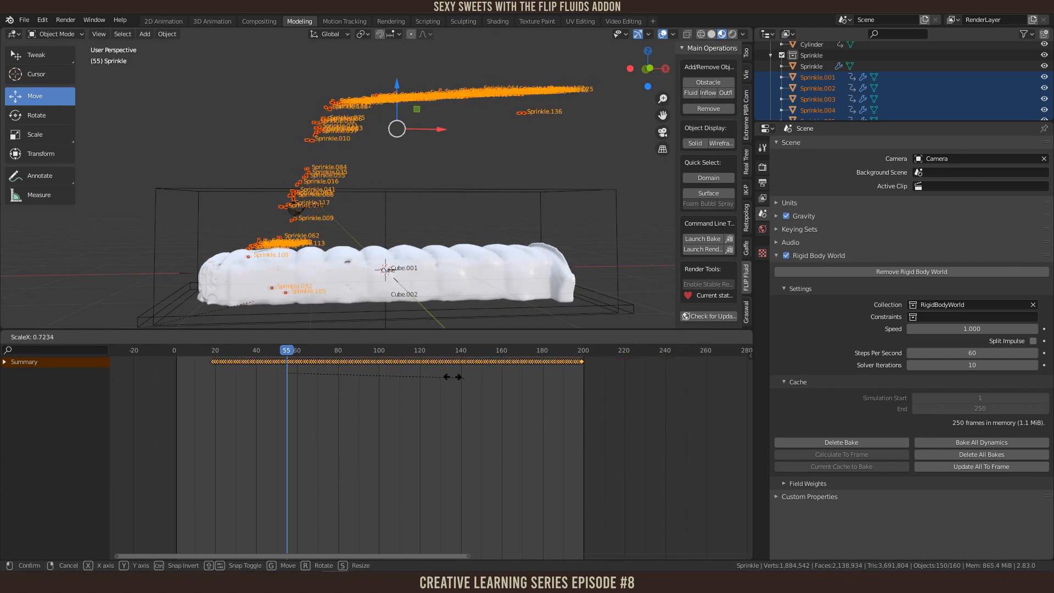
right_click(433, 371)
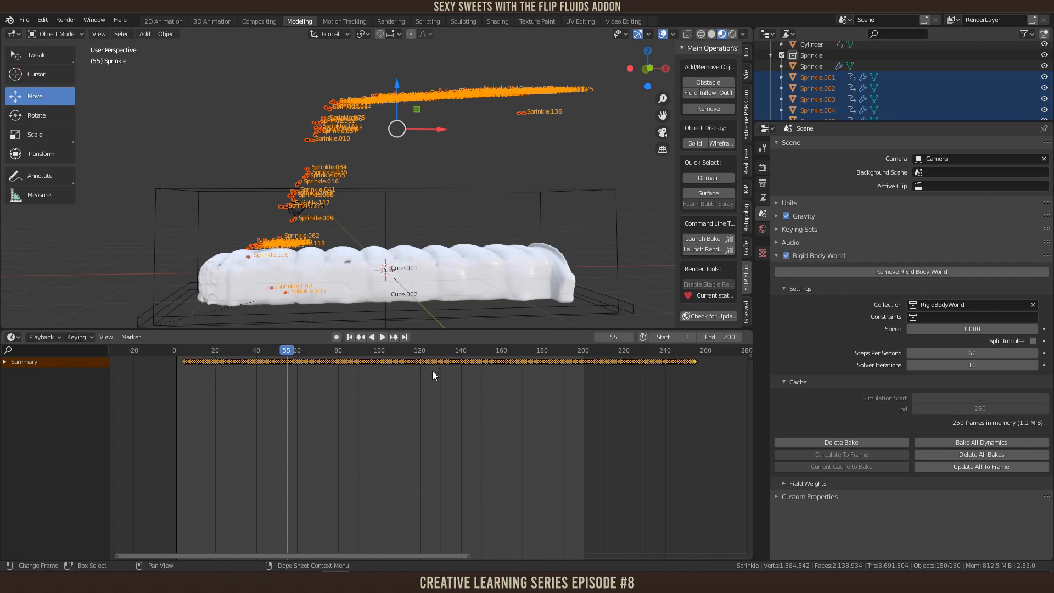
Step: Return the animation to frame 1 and snap the 3D cursor to the selected sprinkles
scroll(407, 152, down, 2)
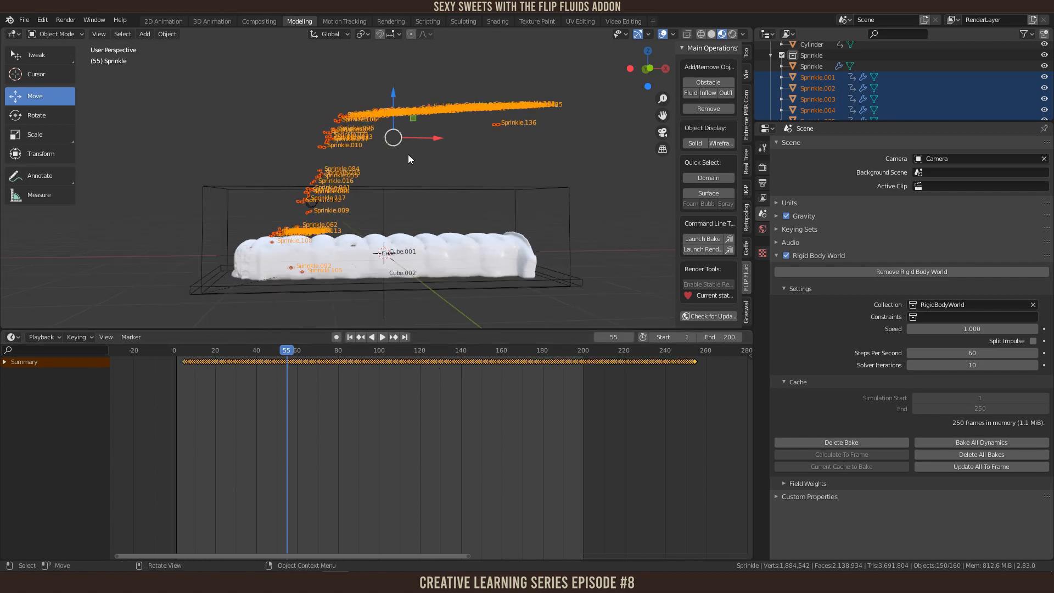
key(shift+Left)
scroll(407, 155, down, 2)
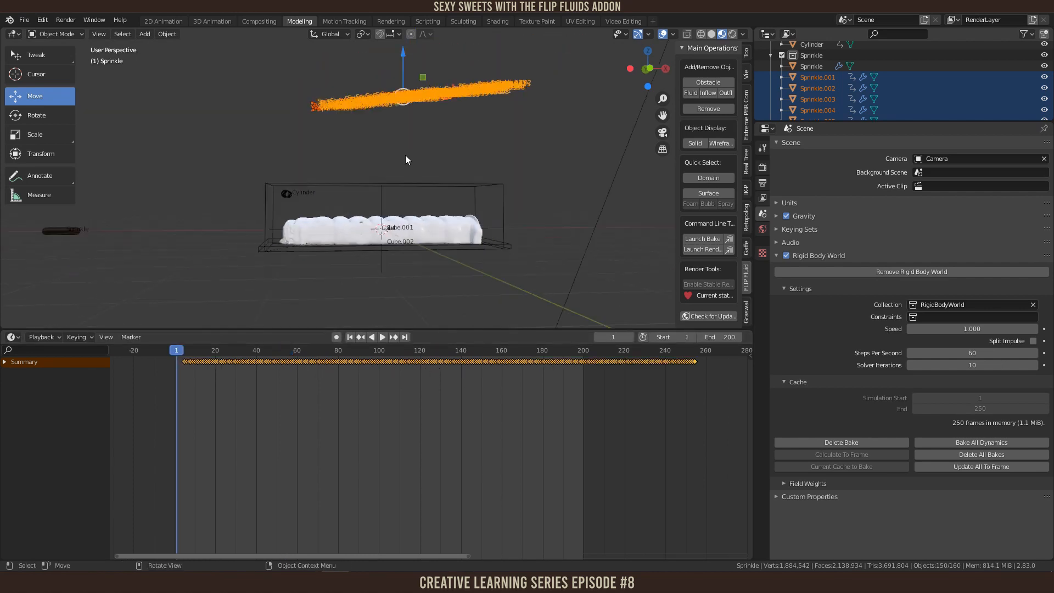
middle_drag(408, 163, 409, 212)
scroll(446, 162, up, 2)
scroll(407, 159, down, 2)
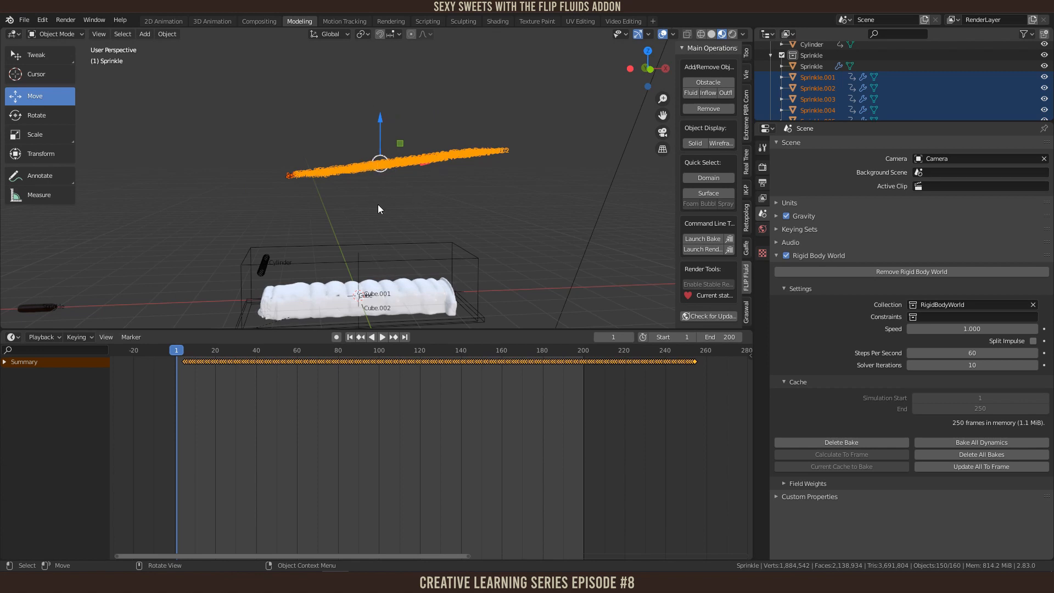
scroll(404, 245, up, 3)
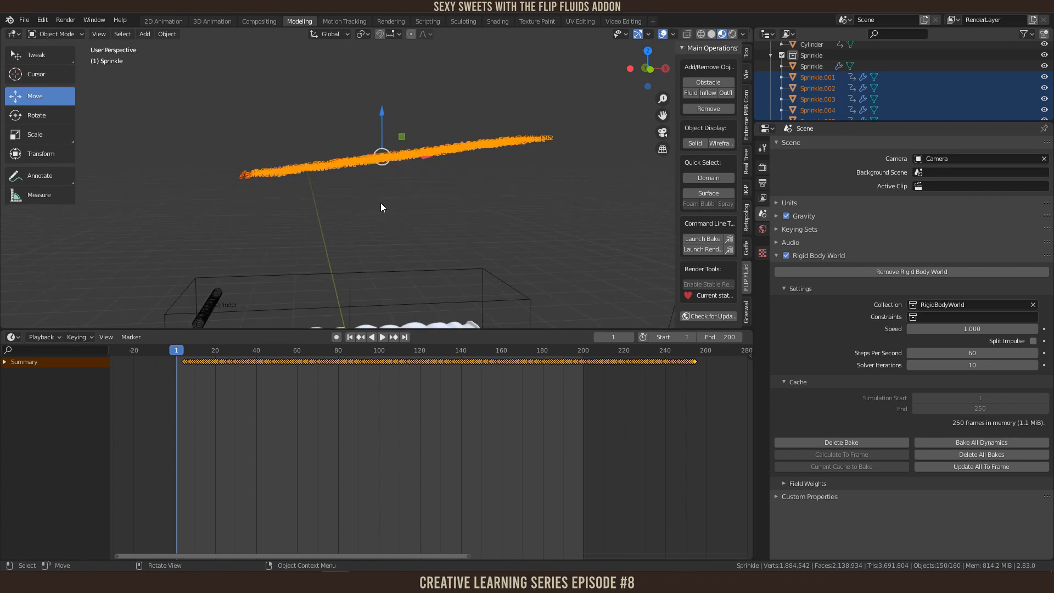
key(shift+s)
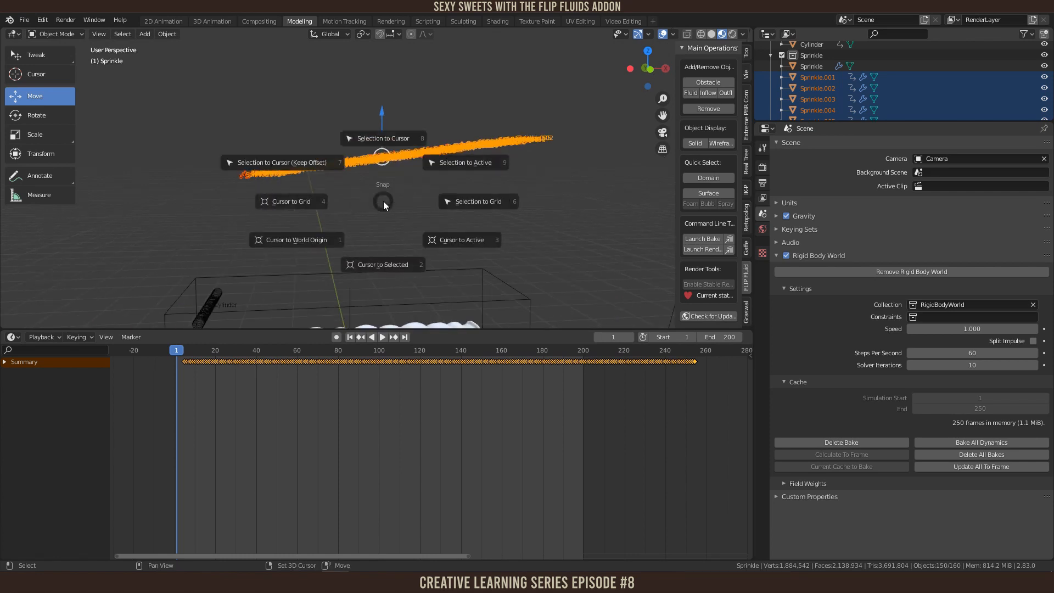
click(378, 265)
Step: Add a Plain Axes empty at the 3D cursor, scale it up and raise it along Z above the sprinkles
key(shift+a)
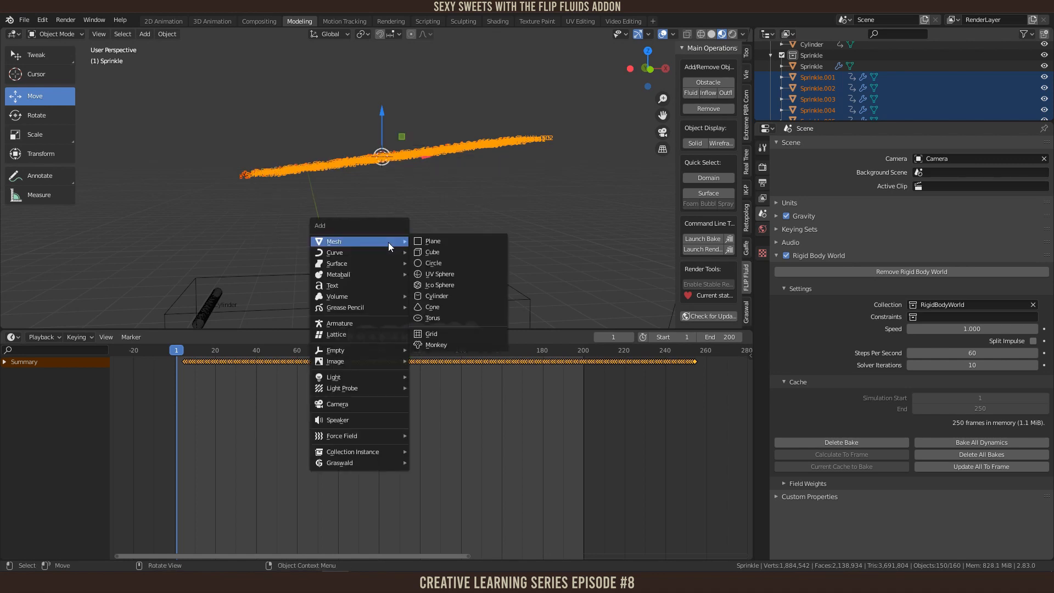
mouse_move(357, 354)
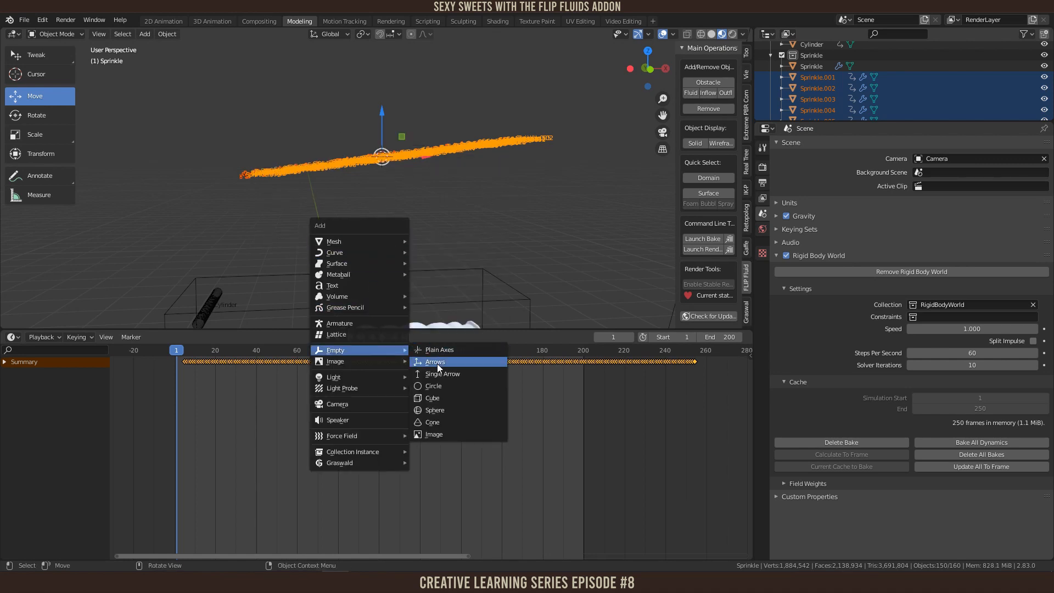
click(441, 347)
key(s)
click(403, 105)
key(g)
key(z)
click(394, 55)
Step: Parent all the duplicated sprinkles to the empty using the Object option, with the empty as the active object
click(423, 124)
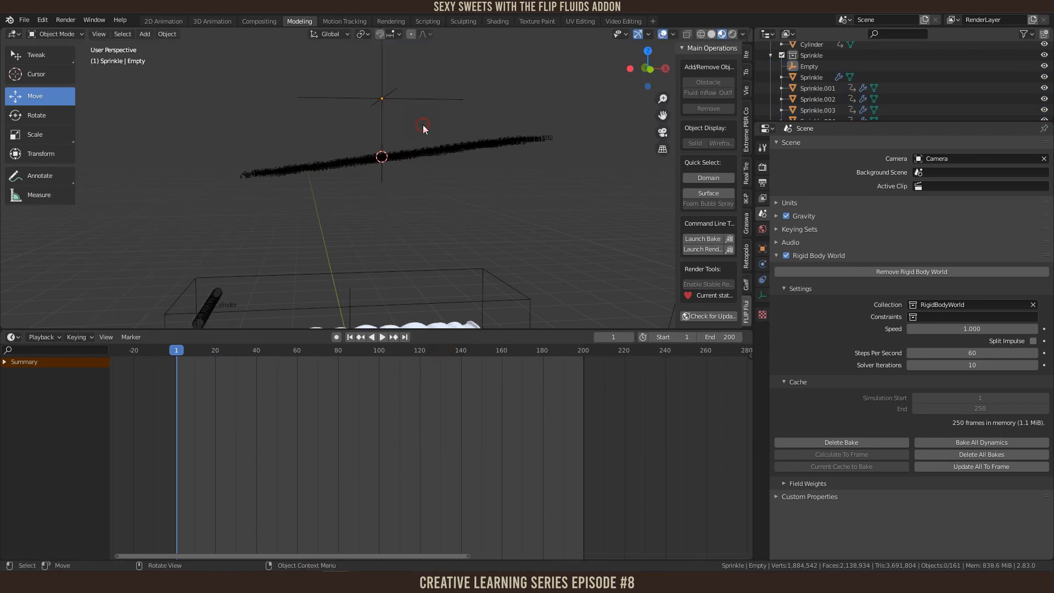
scroll(472, 192, down, 2)
shift+middle_drag(473, 192, 475, 204)
key(b)
drag(268, 126, 542, 252)
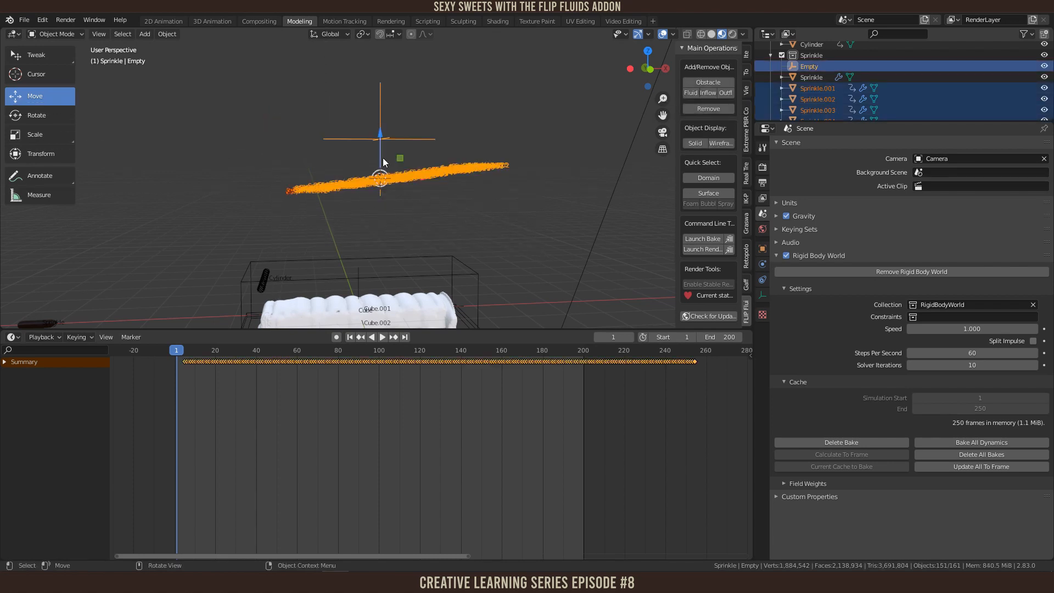
shift+click(336, 139)
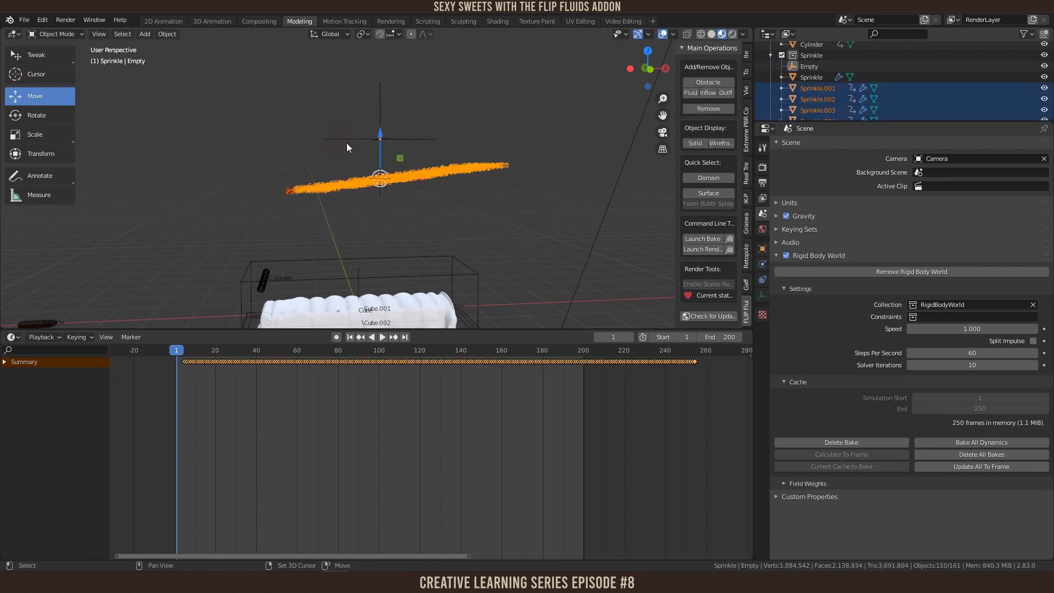
shift+click(341, 138)
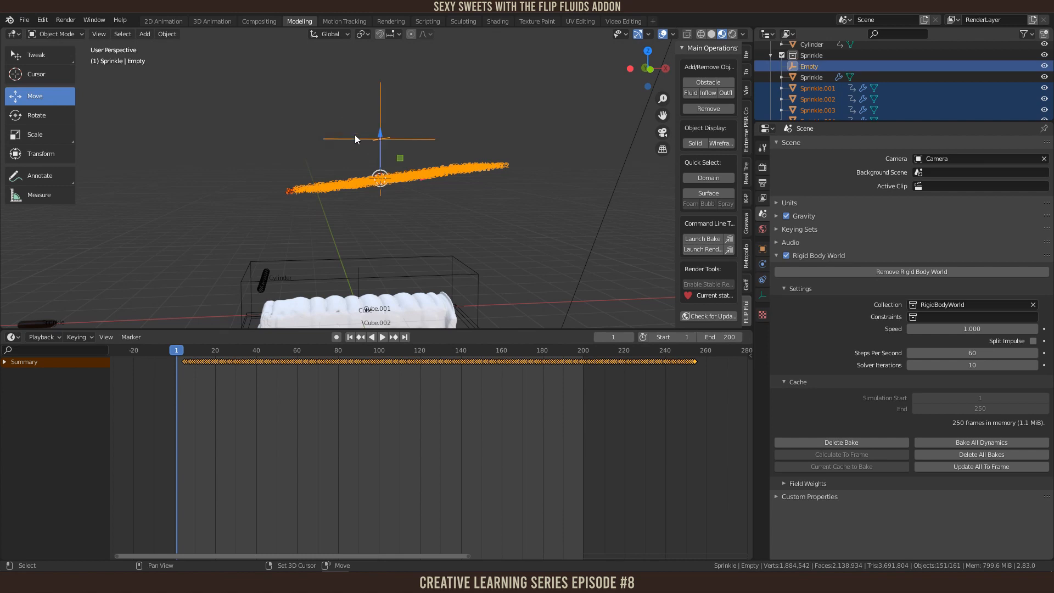
scroll(384, 147, up, 2)
shift+middle_drag(420, 129, 446, 166)
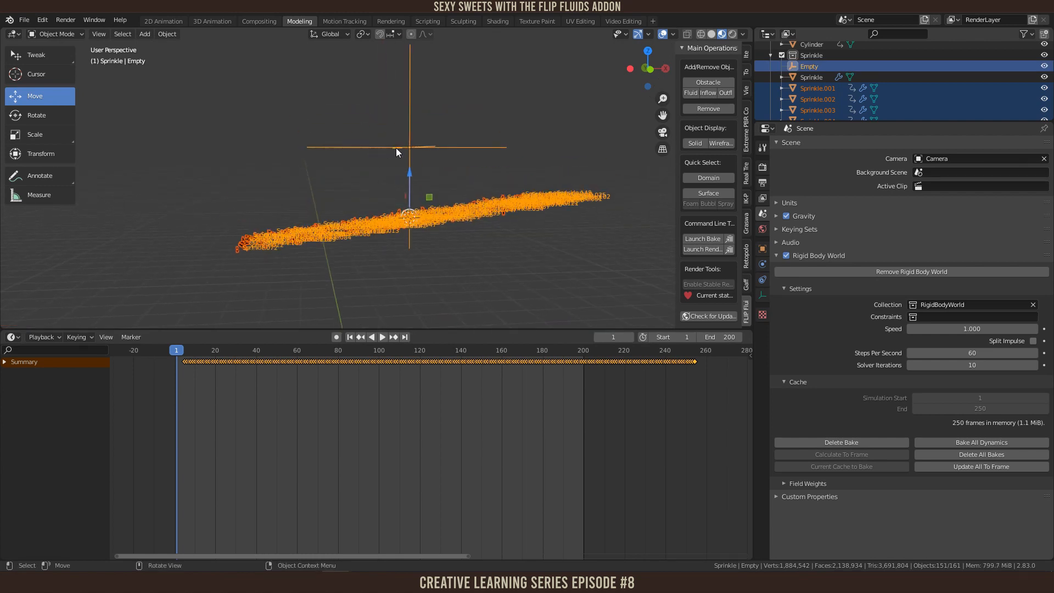
key(ctrl+p)
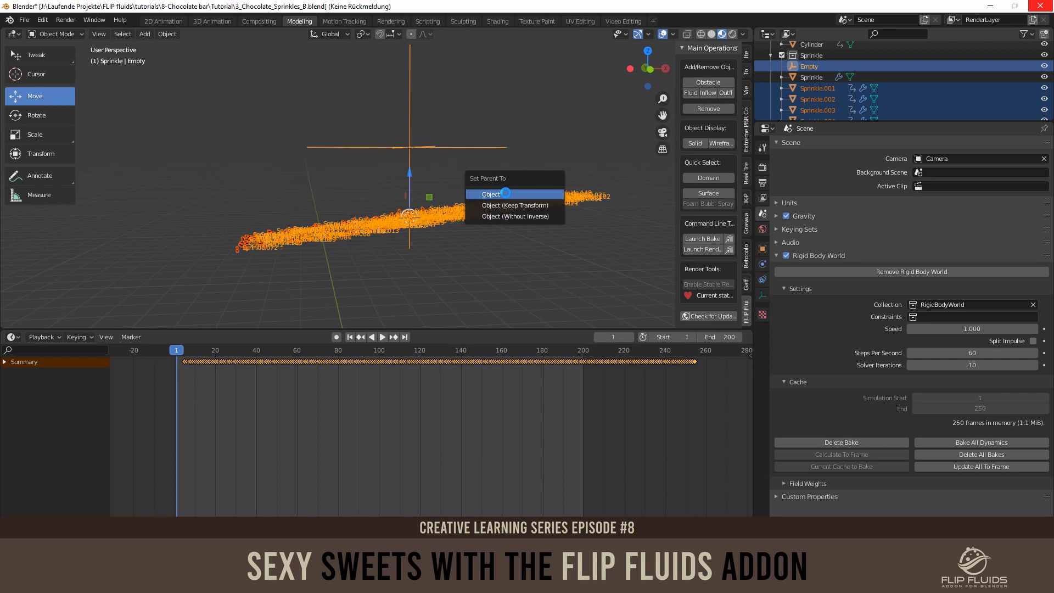
click(505, 193)
scroll(491, 238, down, 3)
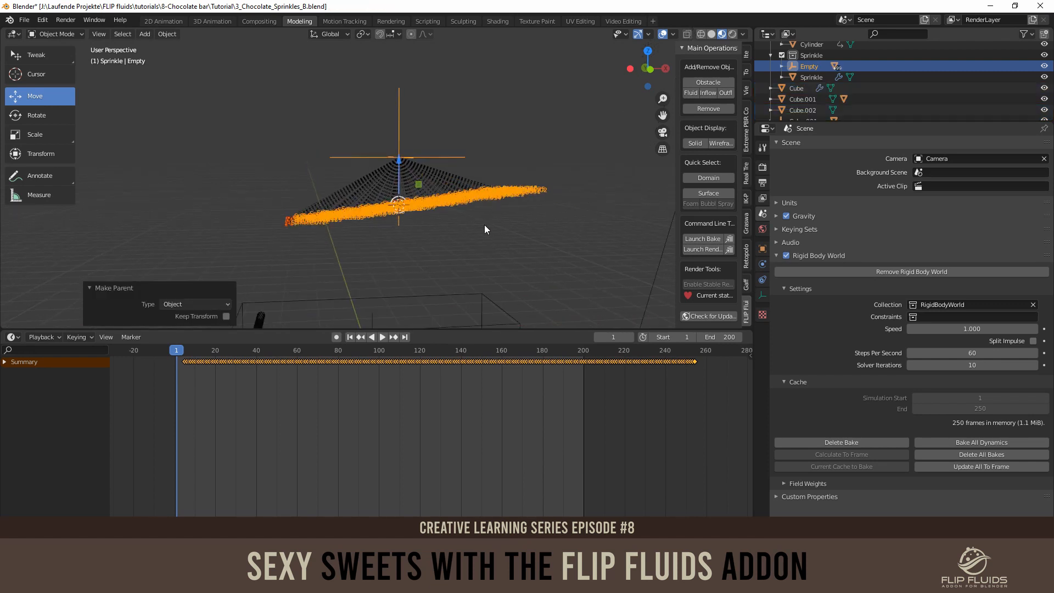
Step: Select only the empty and play the animation in front view, stopping at frame 107
click(403, 122)
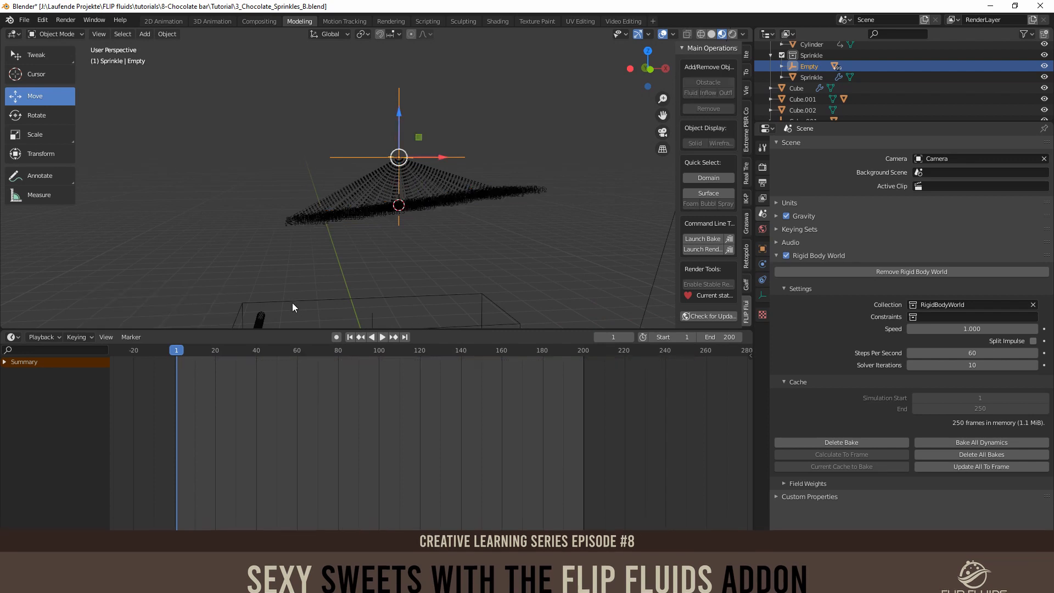
scroll(387, 245, down, 2)
key(KP_1)
key(space)
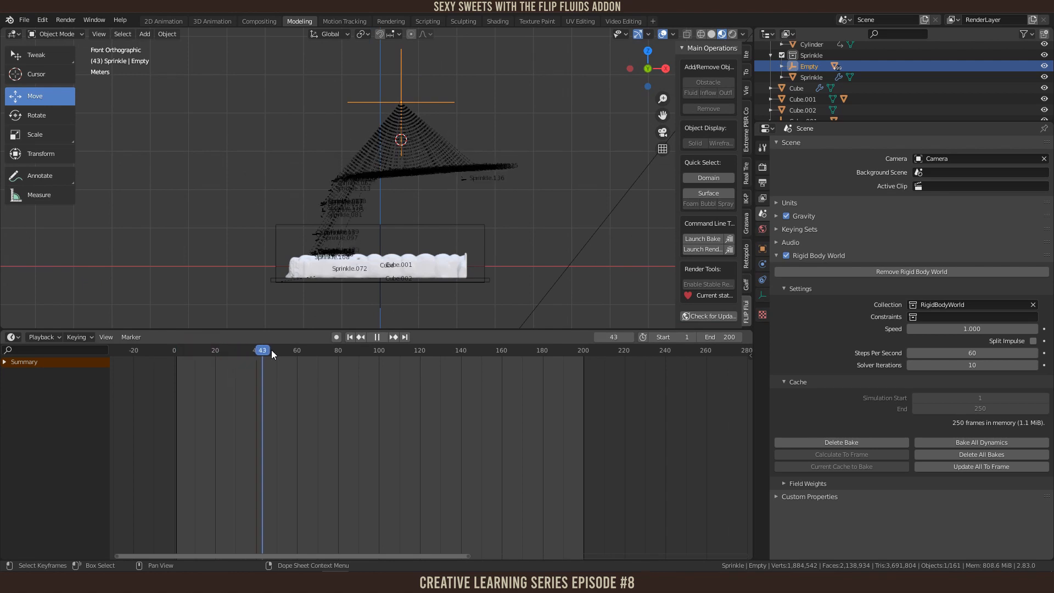
key(space)
Step: Lower the empty by about 0.048 m along global Z so the sprinkles sit closer to the caramel surface
scroll(401, 279, up, 4)
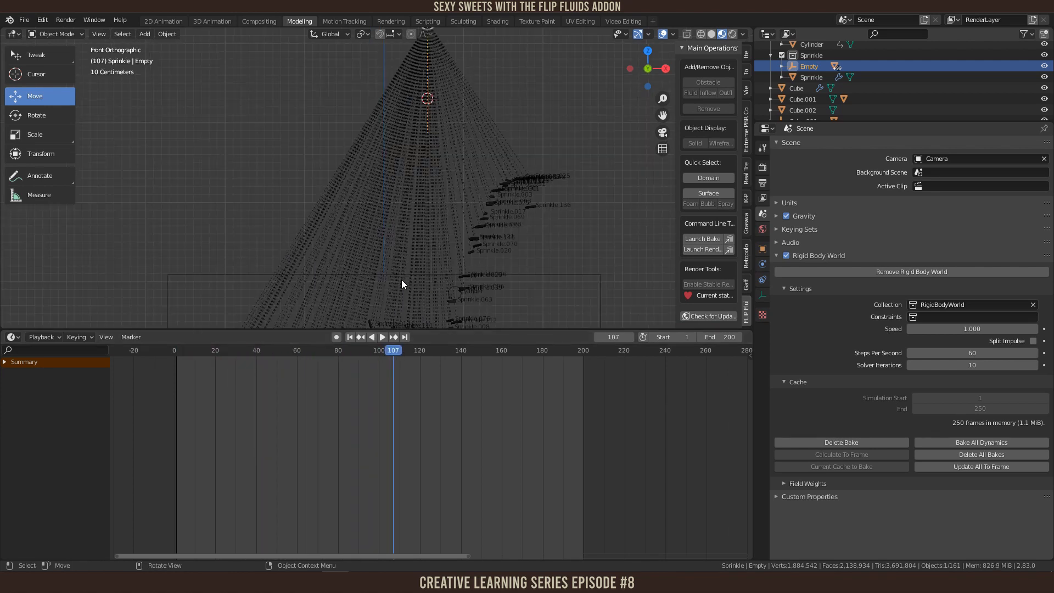
shift+middle_drag(414, 259, 414, 186)
scroll(429, 127, down, 7)
scroll(425, 136, up, 7)
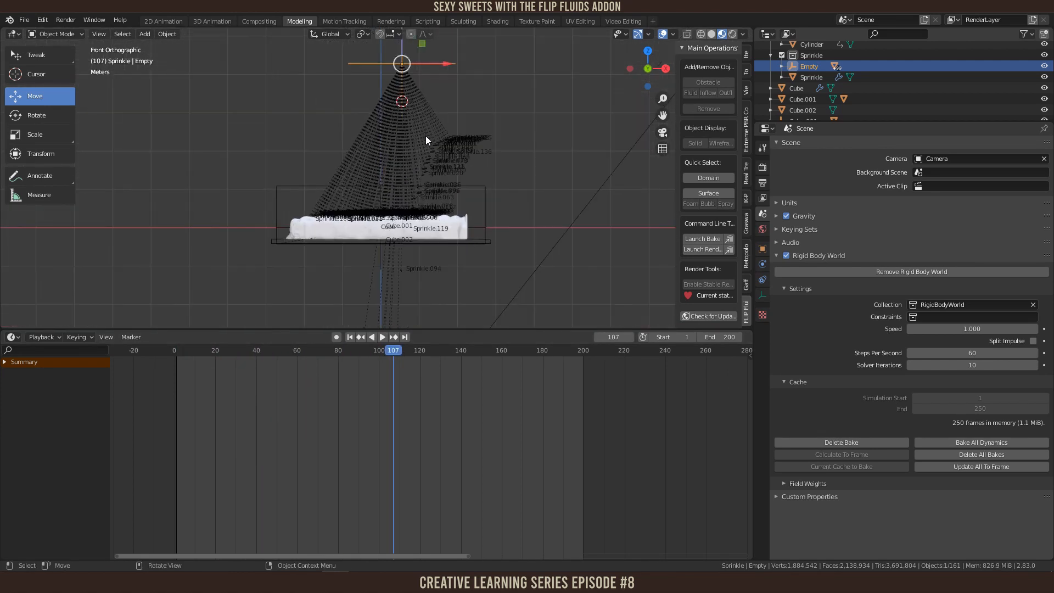
scroll(433, 200, up, 6)
shift+middle_drag(424, 272, 482, 132)
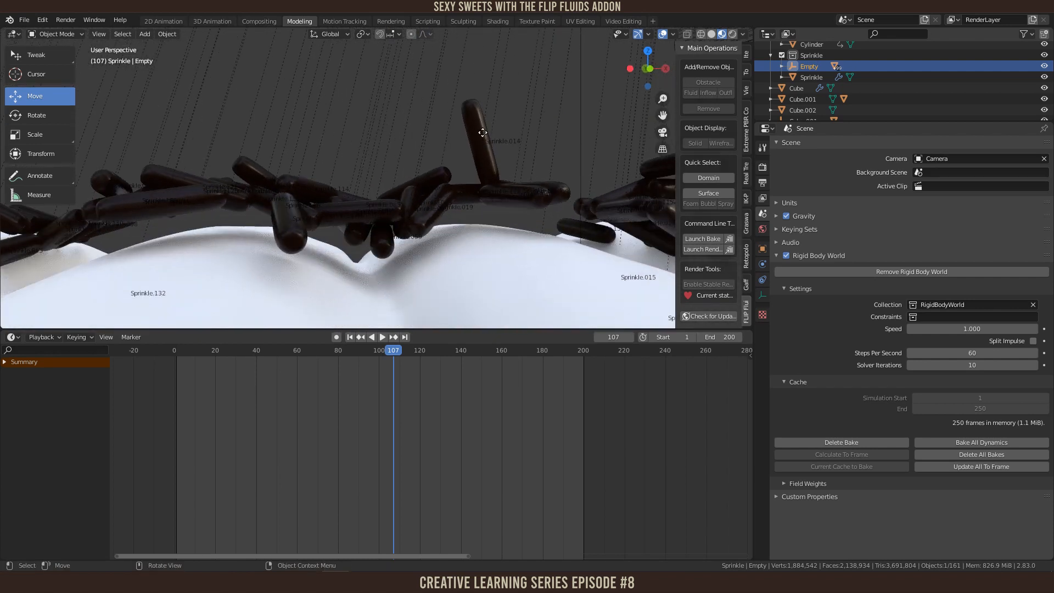
key(g)
key(z)
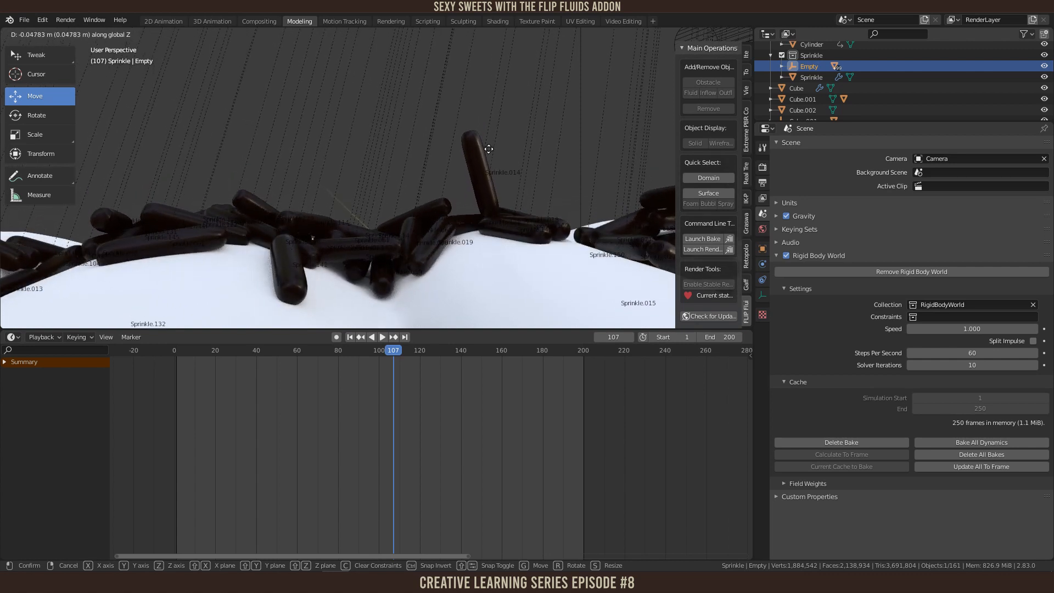
click(498, 163)
Step: Check the sprinkles' contact with the bar and raise the empty by about 0.029 m along global Z
scroll(499, 164, down, 7)
middle_drag(485, 192, 432, 176)
scroll(424, 187, up, 5)
scroll(580, 124, down, 2)
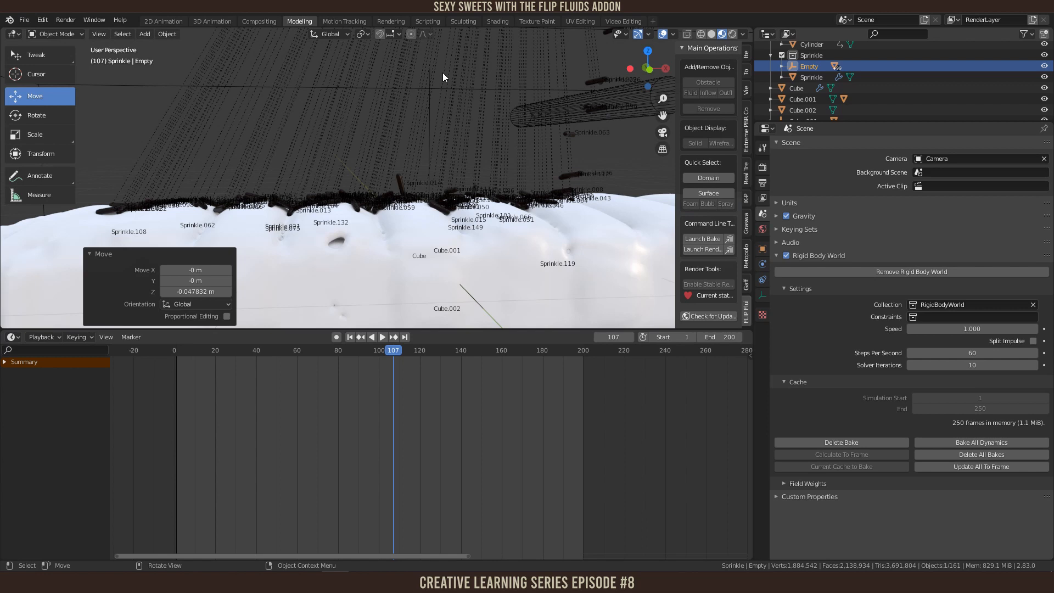
scroll(340, 207, up, 2)
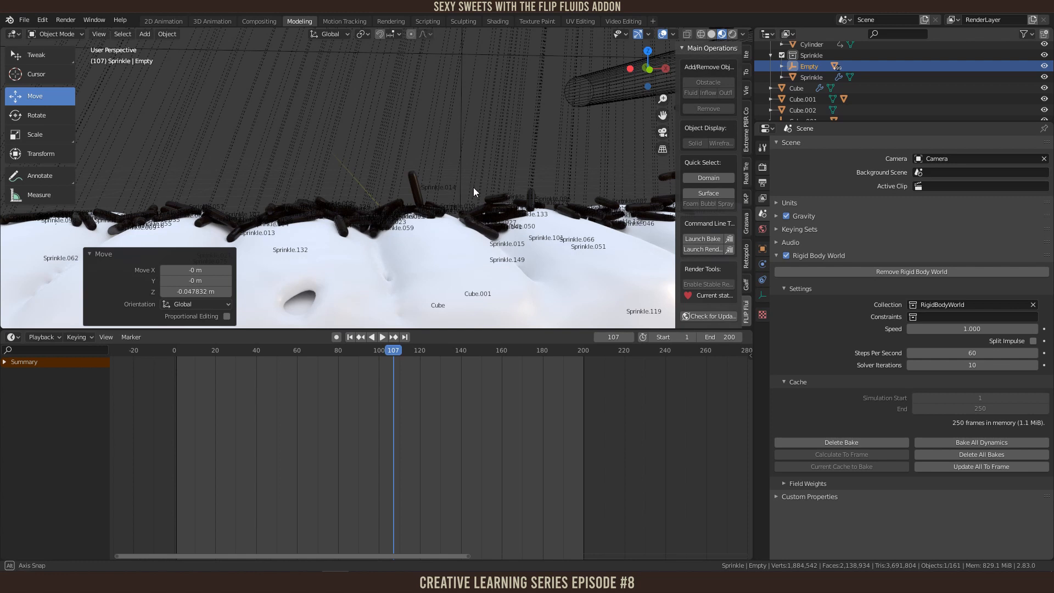
scroll(473, 187, down, 5)
scroll(453, 147, down, 6)
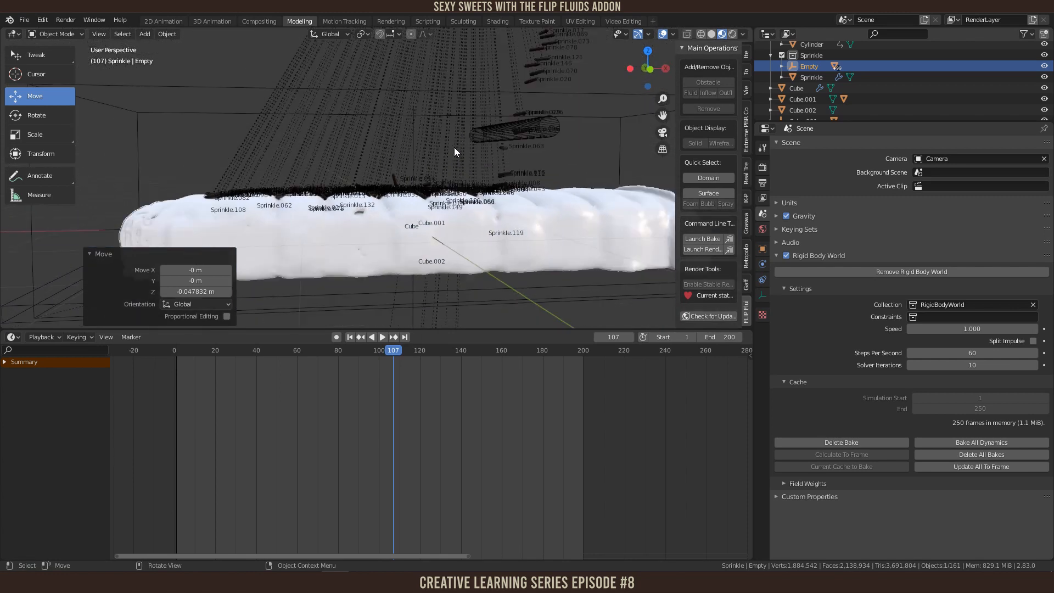
scroll(443, 156, up, 5)
scroll(436, 174, up, 3)
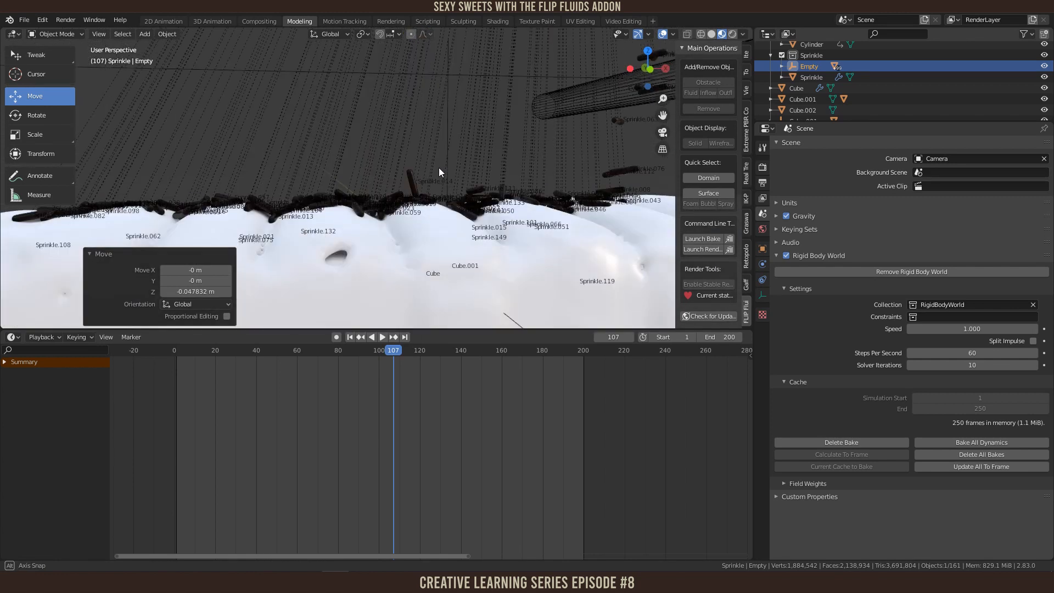
key(g)
key(z)
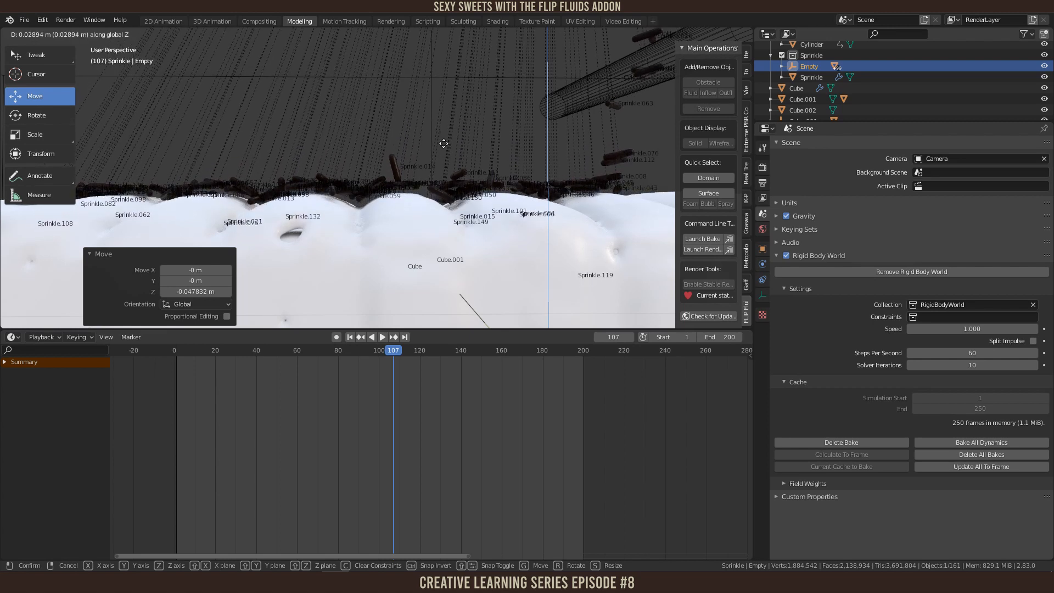
click(443, 144)
Step: Play the animation from frame 1 and examine up close how the sprinkles land on the bar
scroll(444, 133, down, 5)
middle_drag(445, 133, 493, 164)
key(shift+Left)
scroll(483, 147, down, 3)
scroll(460, 166, up, 4)
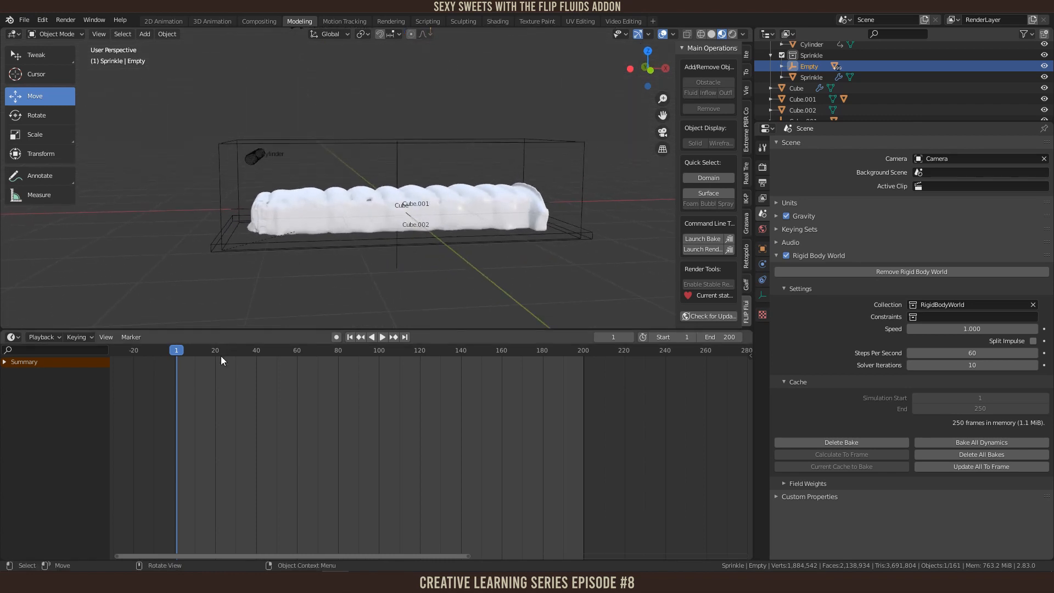
key(space)
scroll(388, 259, up, 6)
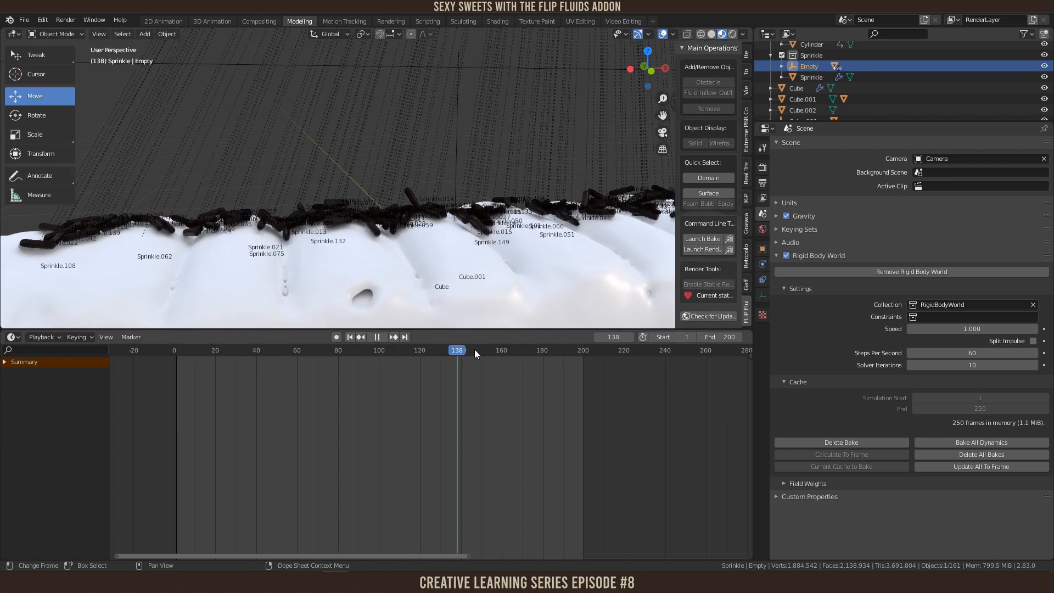
key(space)
Step: Scrub back to frame 85, replay the sprinkles' landing from there and return to frame 1
drag(426, 347, 348, 339)
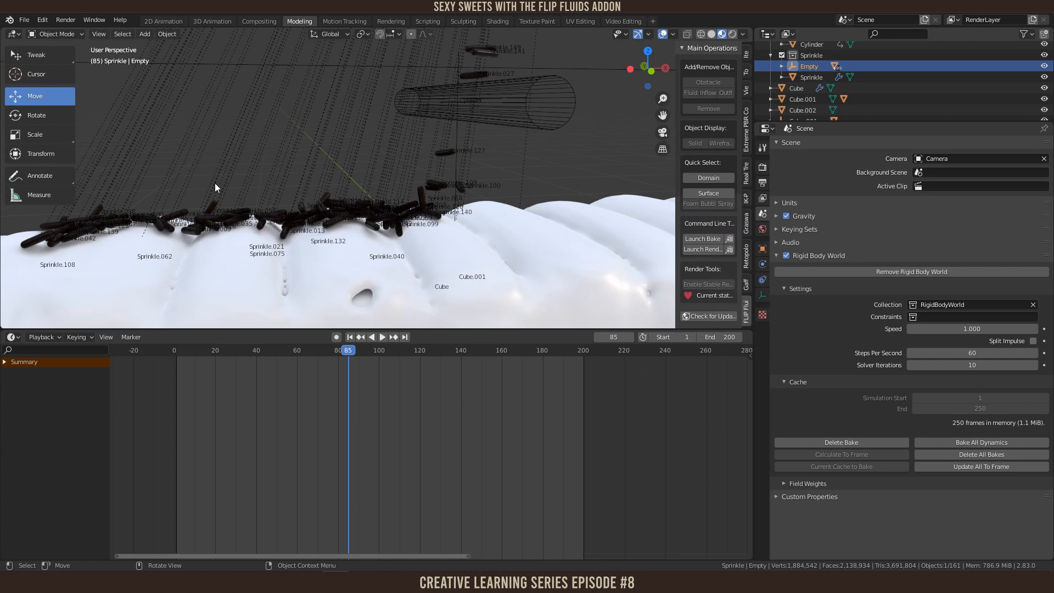
key(space)
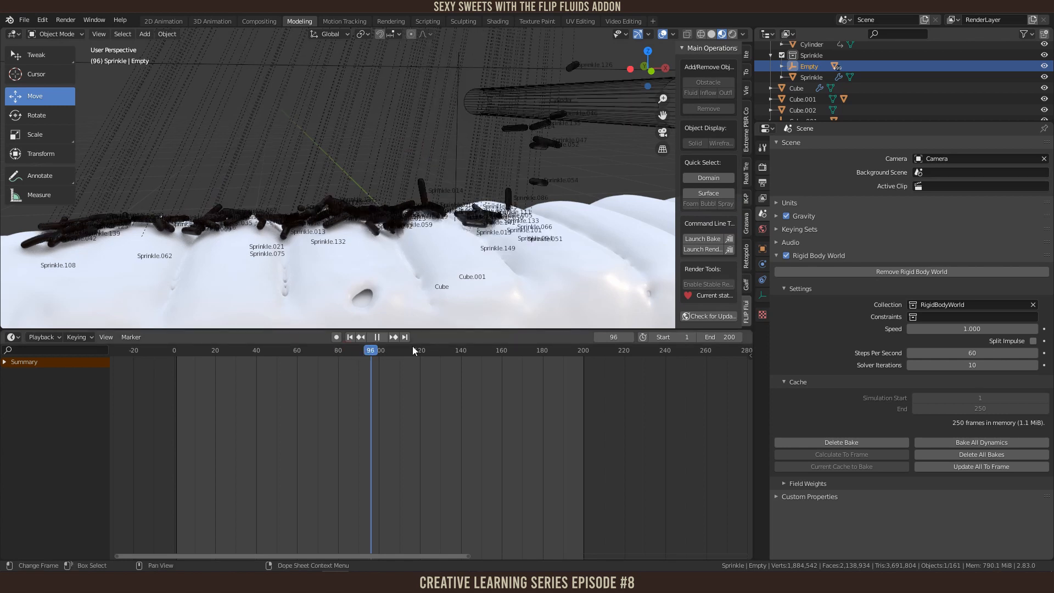
drag(363, 280, 365, 269)
key(shift+Left)
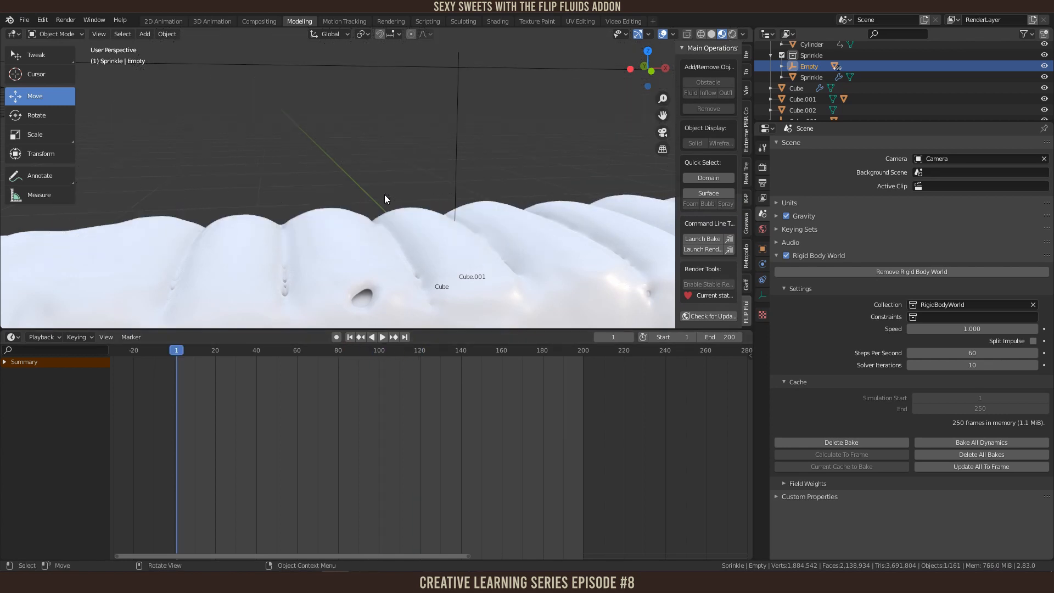
Step: Clear the selection and select all the falling sprinkles together with their parent empty above the bar
scroll(384, 195, down, 9)
shift+middle_drag(463, 107, 455, 197)
scroll(456, 202, up, 2)
key(a)
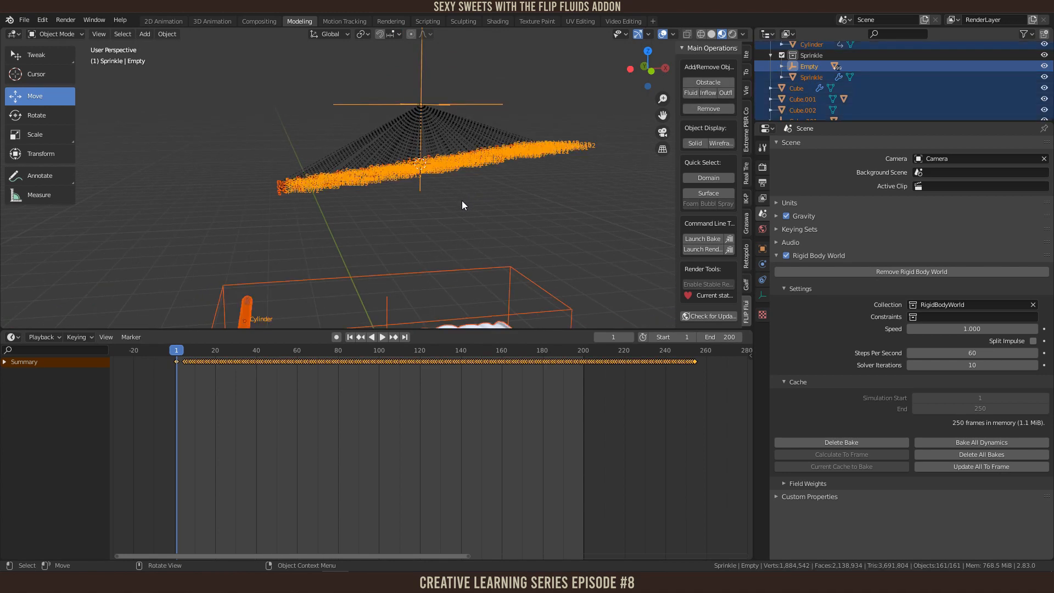
key(alt+a)
middle_drag(469, 206, 450, 203)
key(b)
drag(222, 130, 620, 189)
key(g)
right_click(588, 222)
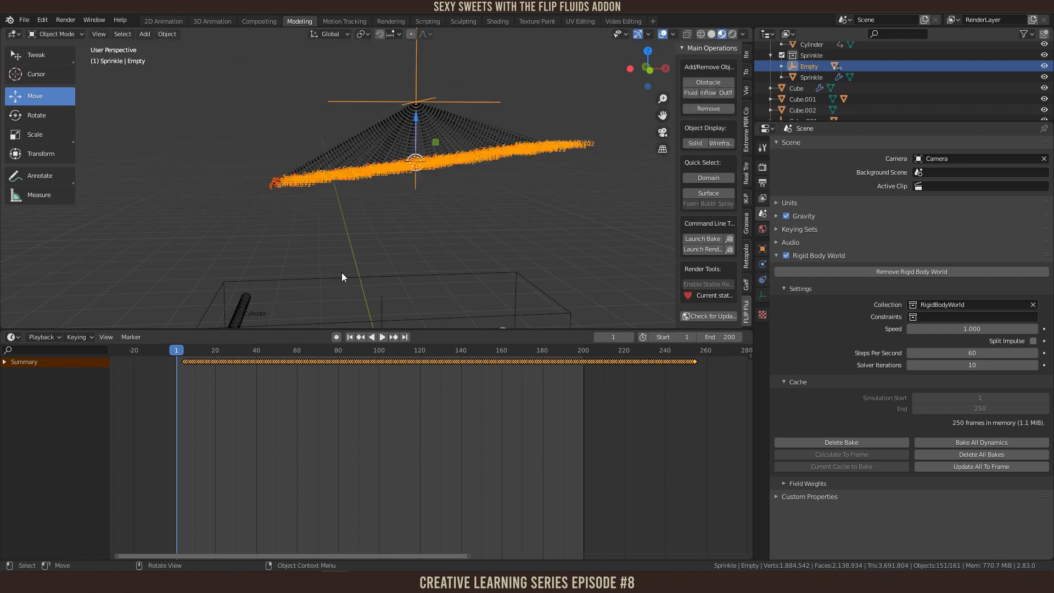
Step: Switch the timeline area to the Graph Editor to show the selected sprinkles' animation curves
click(14, 337)
click(13, 337)
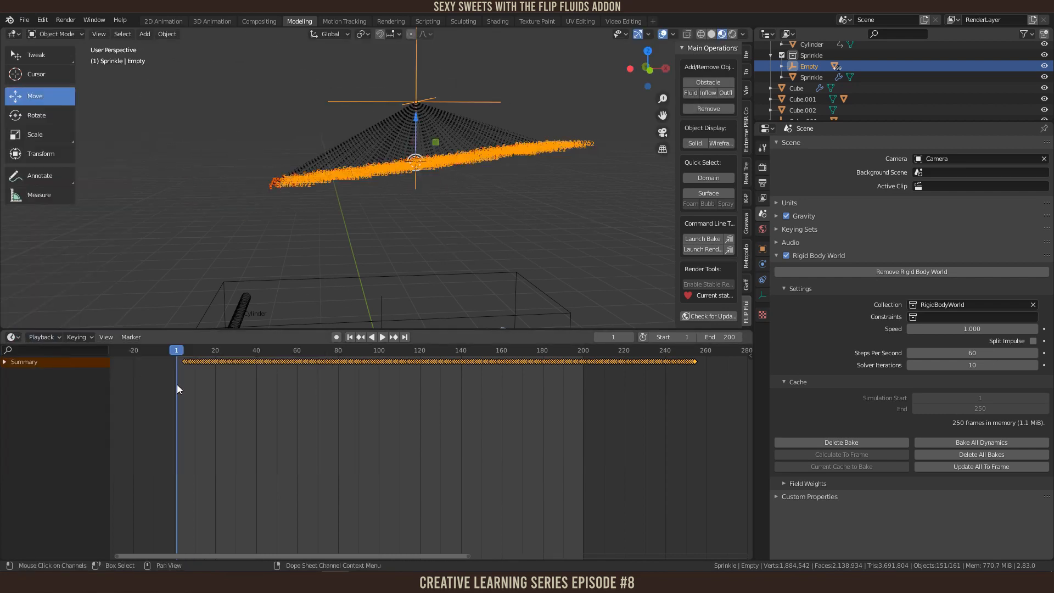
click(14, 337)
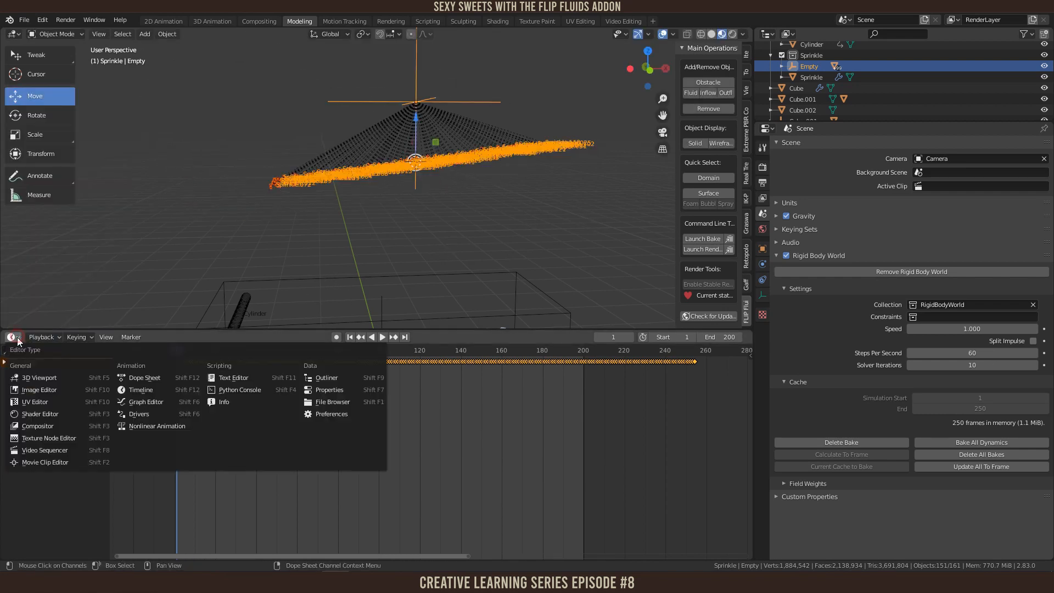
click(144, 404)
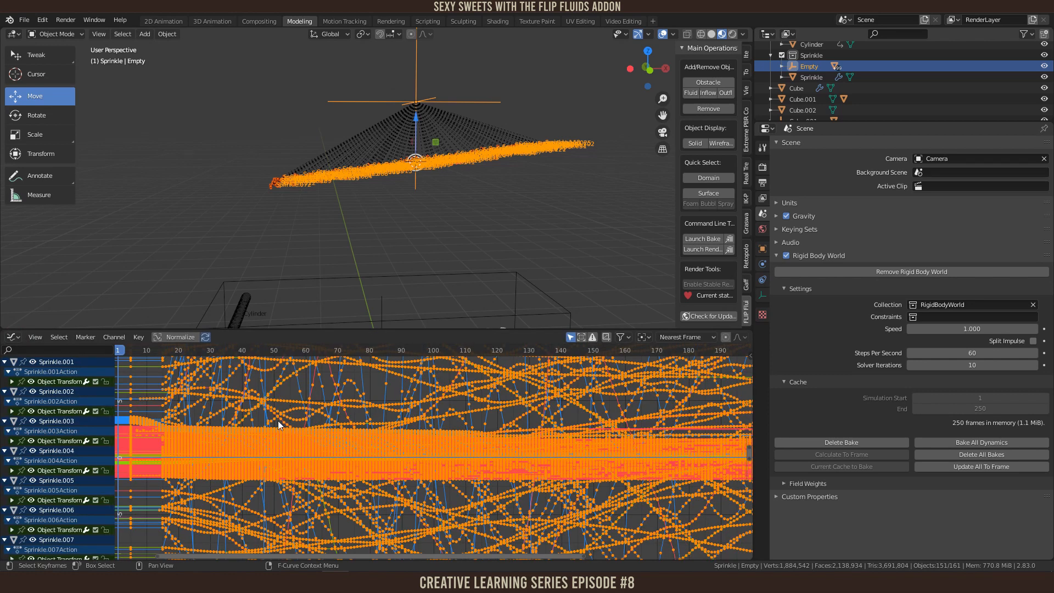
Step: Apply Smooth Keys to the selected sprinkles' animation curves
key(F3)
text(smooth)
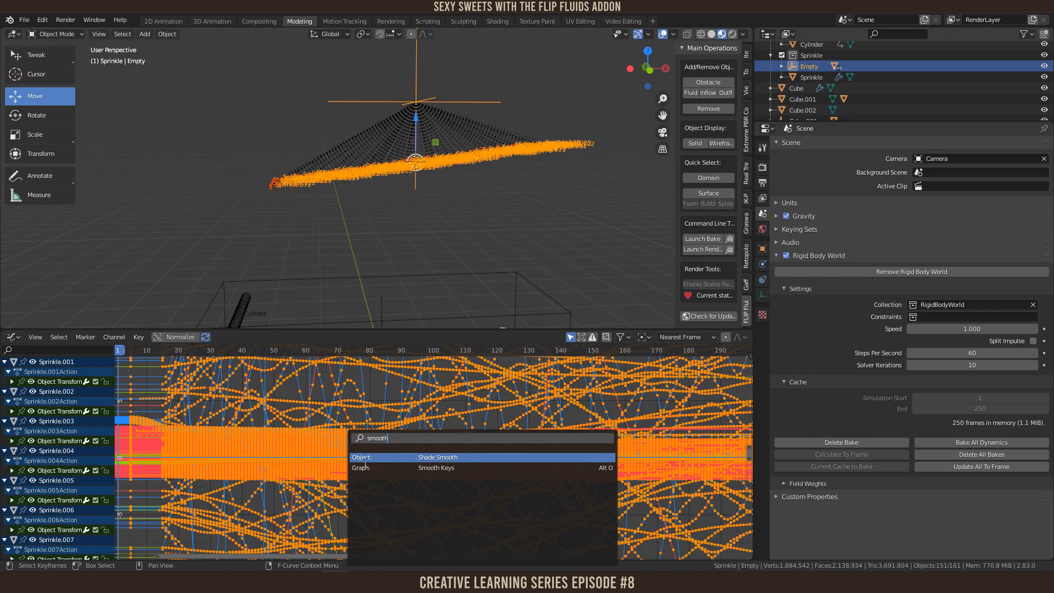
click(435, 468)
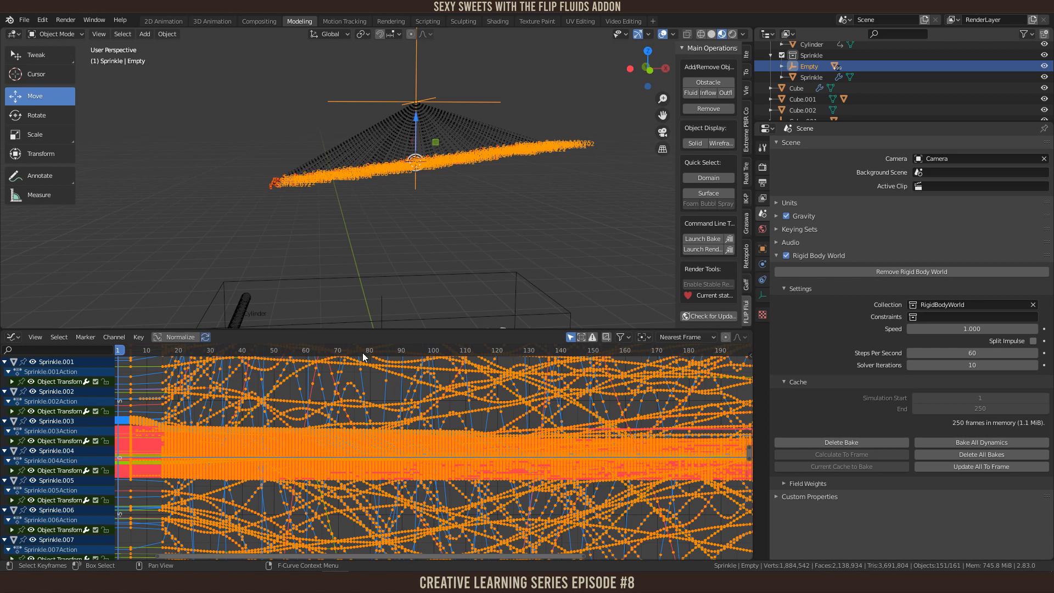
Step: Scrub to frame 78 and on to frame 148, examining the sprinkles' motion over the bar
drag(230, 357, 362, 319)
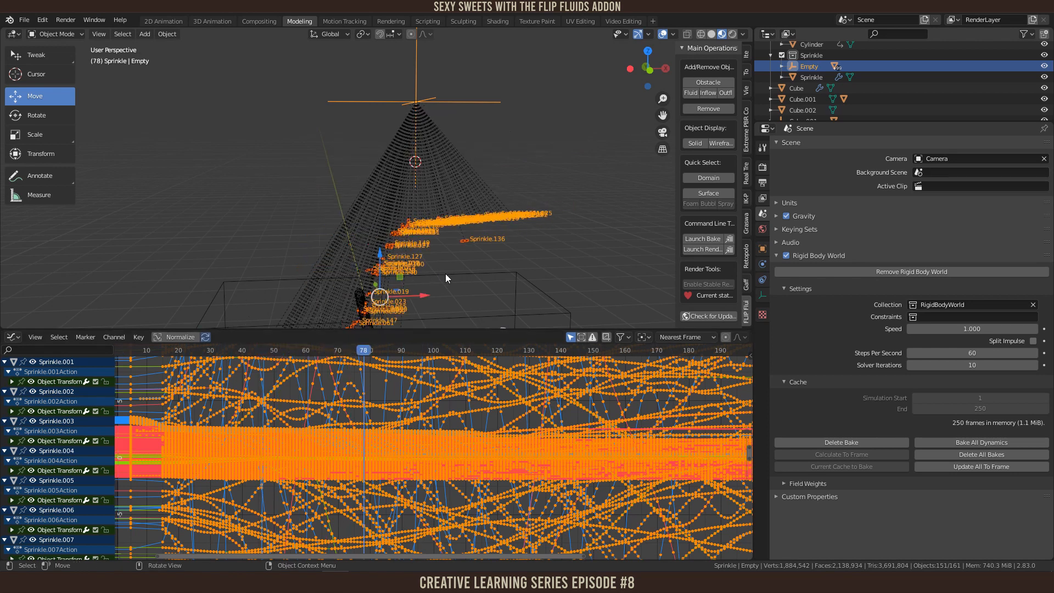
middle_drag(402, 186, 428, 209)
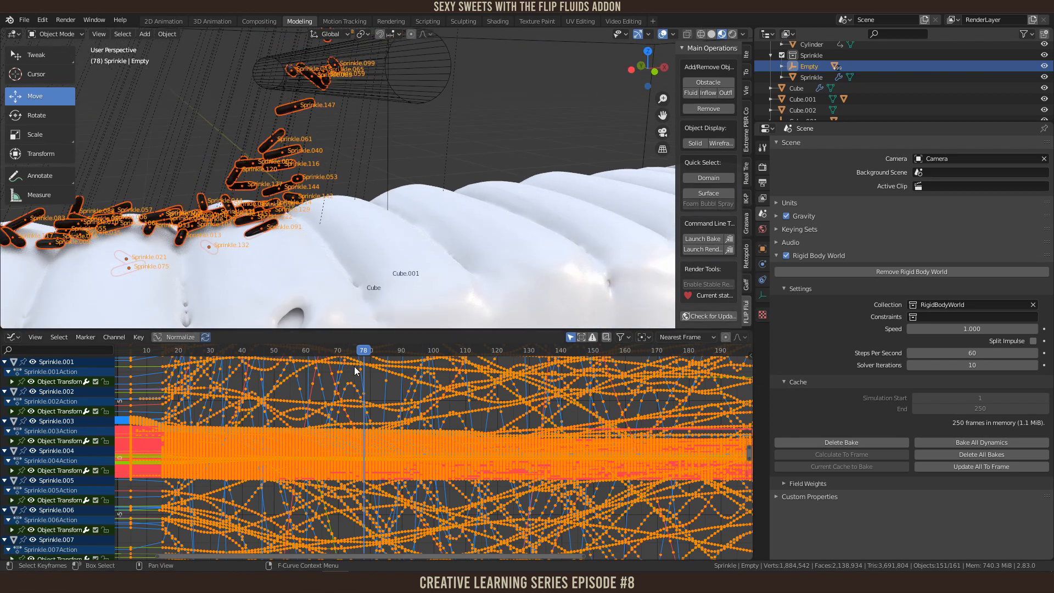
drag(378, 349, 585, 357)
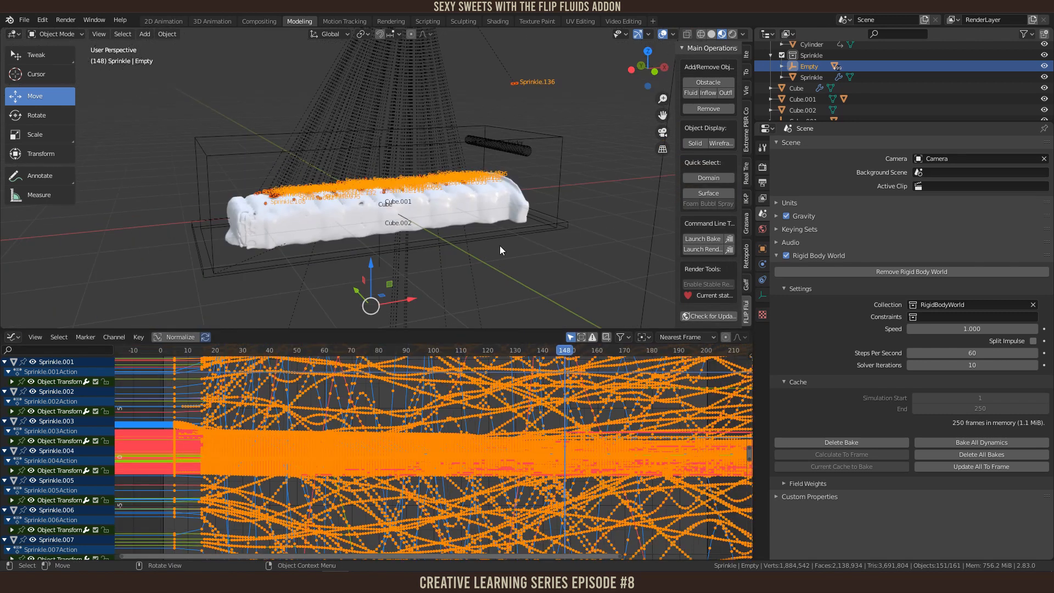
middle_drag(499, 245, 474, 254)
Step: Switch the Graph Editor area to the Dope Sheet and frame the sprinkles' keyframes
click(16, 337)
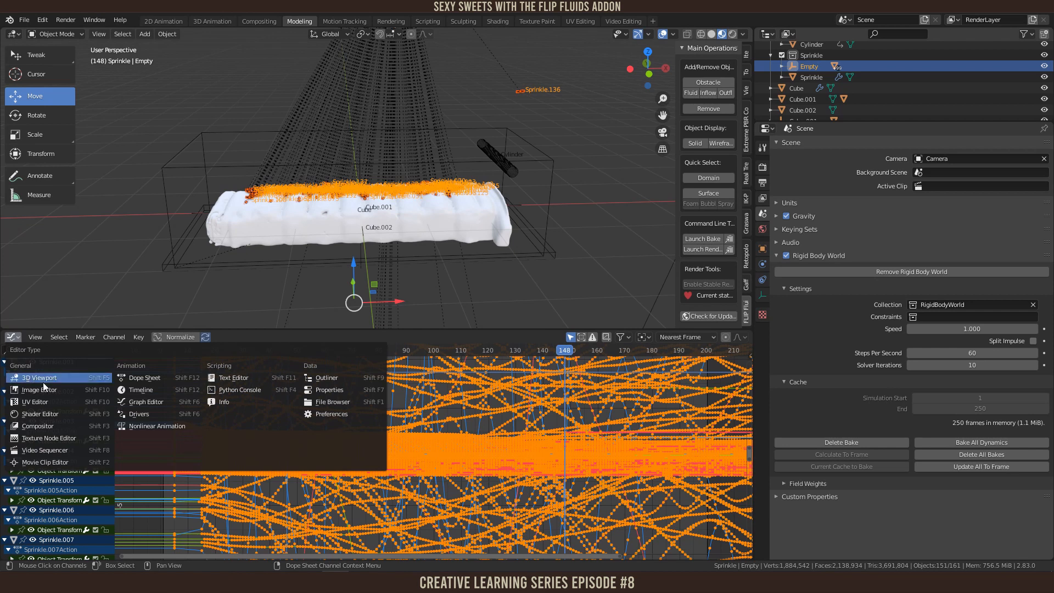
click(144, 378)
middle_drag(597, 490, 576, 489)
scroll(462, 231, up, 5)
scroll(463, 233, down, 5)
Step: Scrub back to frame 125 to compare the sprinkles' positions, and set the current frame to 137
mouse_move(473, 236)
middle_down()
mouse_move(472, 247)
mouse_move(472, 235)
middle_up()
shift+middle_drag(483, 169, 462, 213)
scroll(459, 217, down, 2)
scroll(461, 219, up, 5)
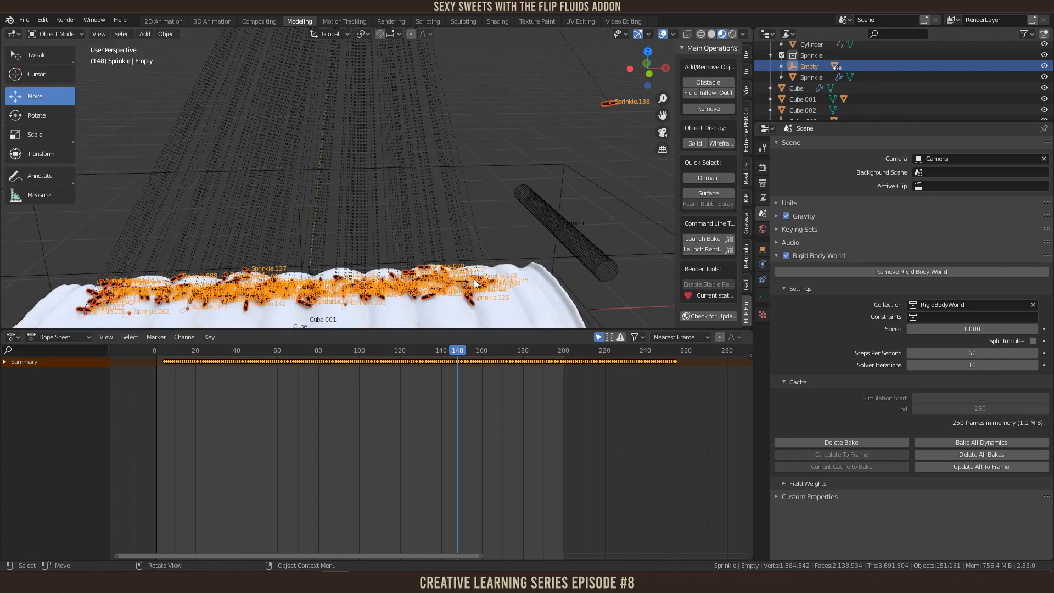
drag(459, 351, 428, 352)
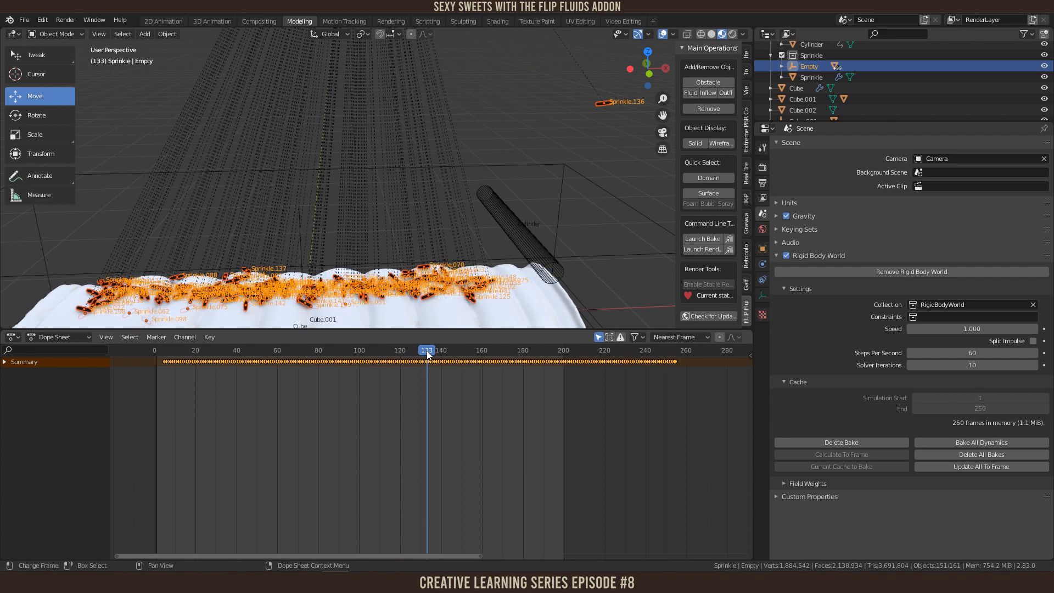
drag(427, 351, 410, 349)
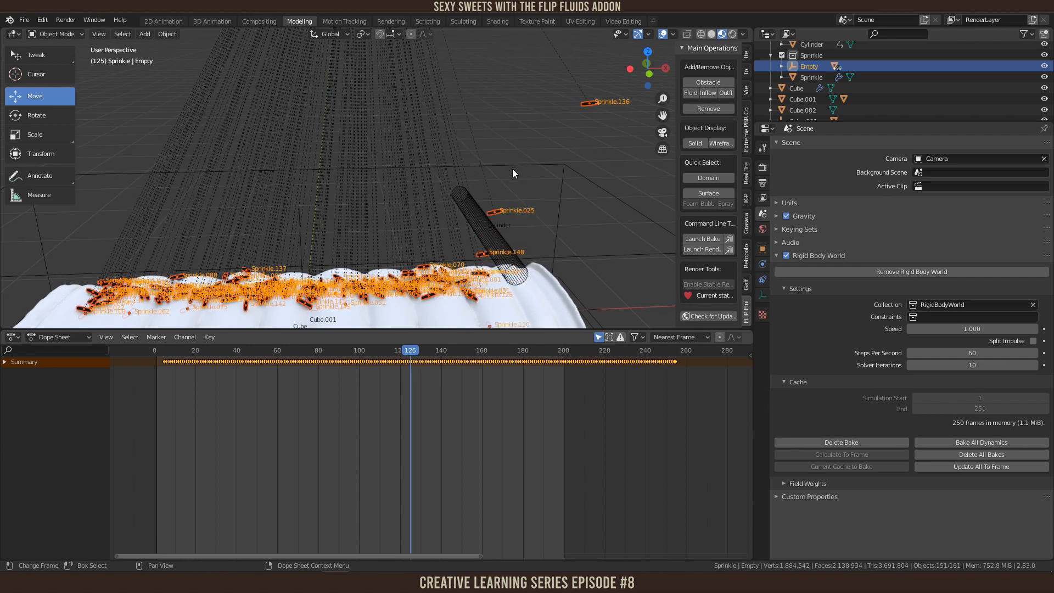
scroll(512, 169, down, 3)
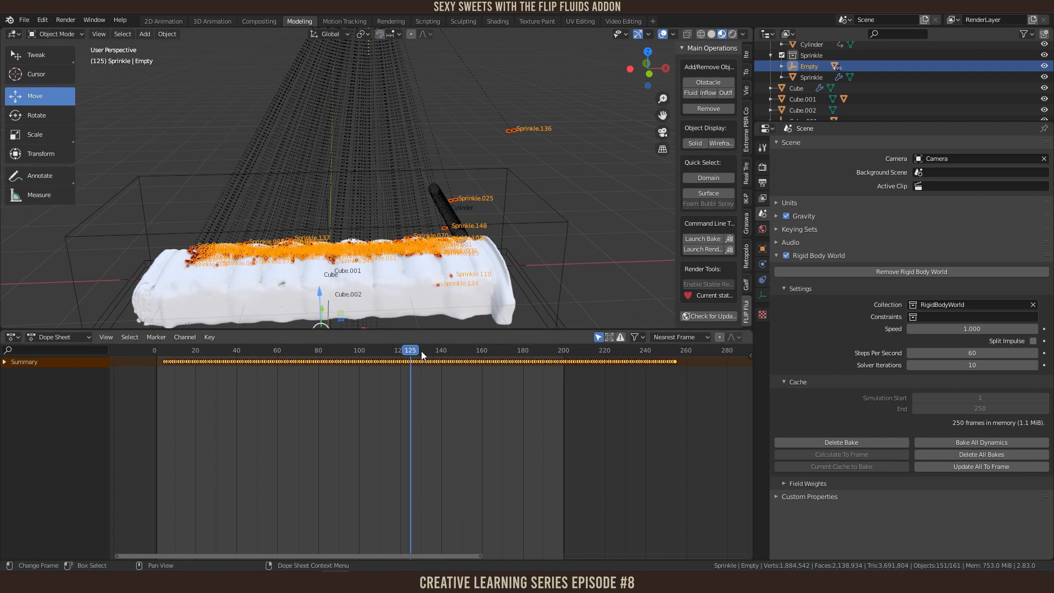
drag(417, 350, 436, 347)
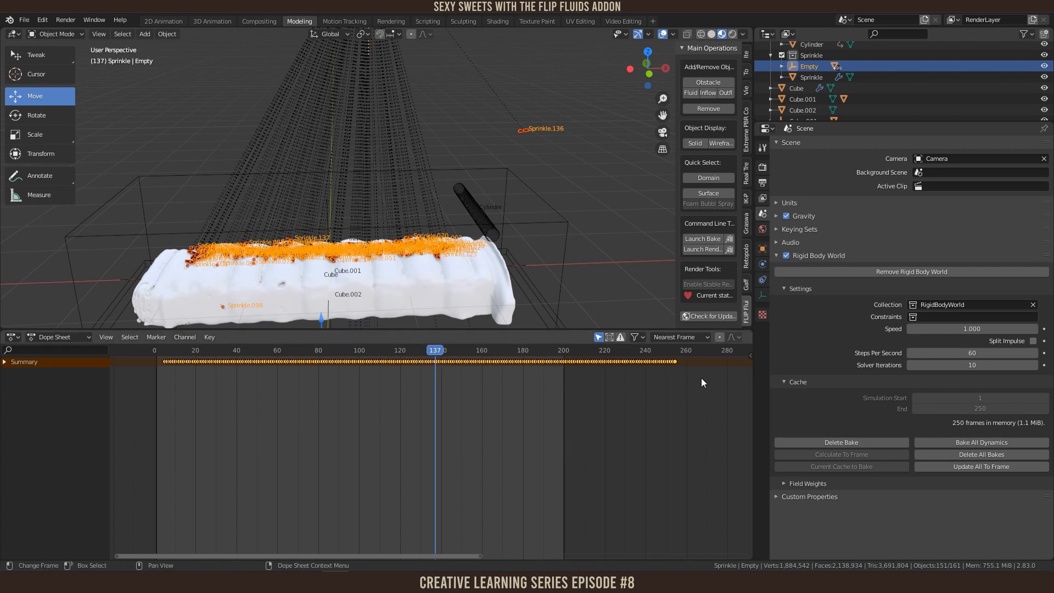
Step: Delete all of the sprinkles' keyframes after frame 137
click(581, 441)
drag(715, 403, 437, 352)
key(x)
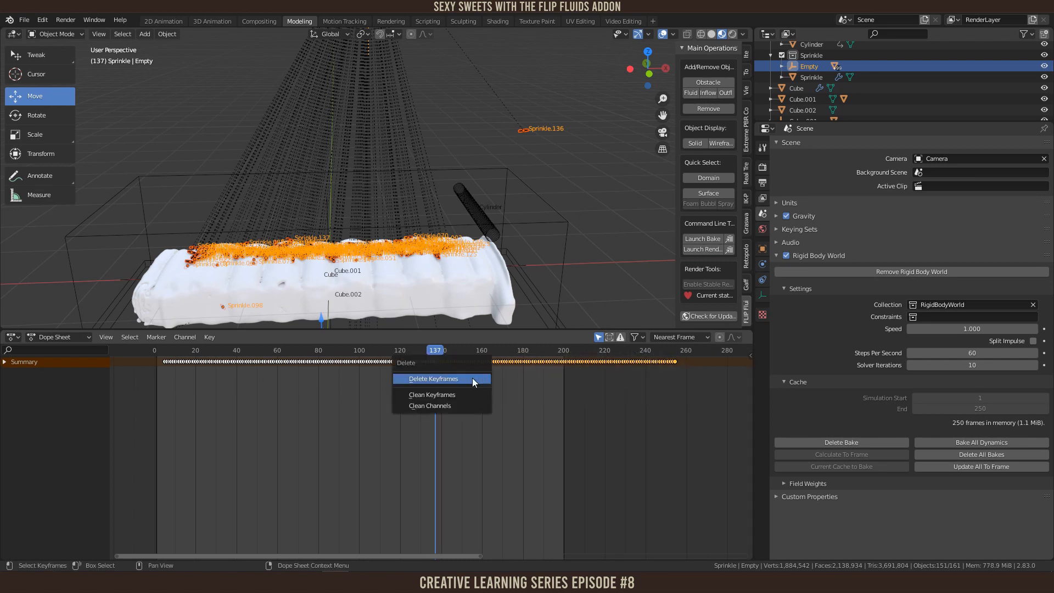
click(473, 380)
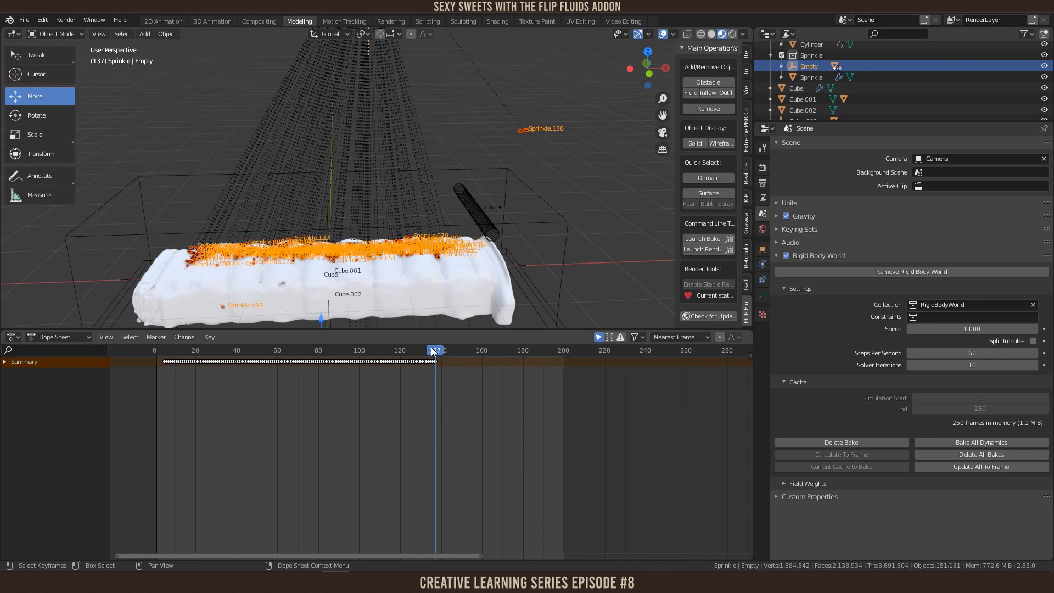
Step: Scrub past the last keyframe to frame 158 and examine the sprinkles lying on the bar
mouse_move(458, 348)
mouse_down()
mouse_move(496, 349)
mouse_move(478, 349)
mouse_up()
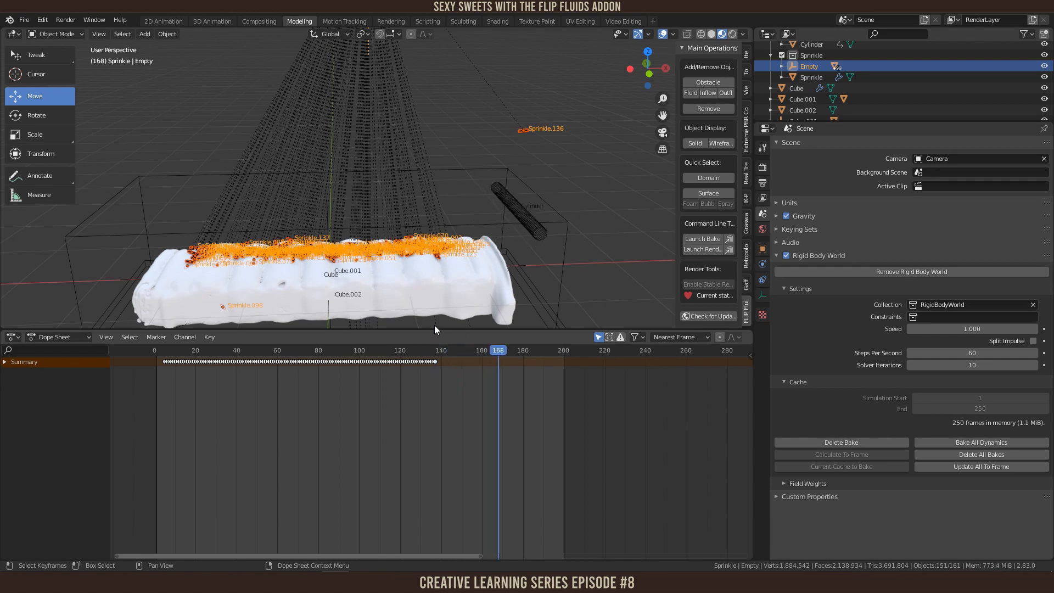
scroll(420, 293, up, 4)
scroll(420, 293, down, 2)
shift+middle_drag(408, 299, 452, 209)
scroll(452, 210, up, 1)
scroll(452, 209, down, 1)
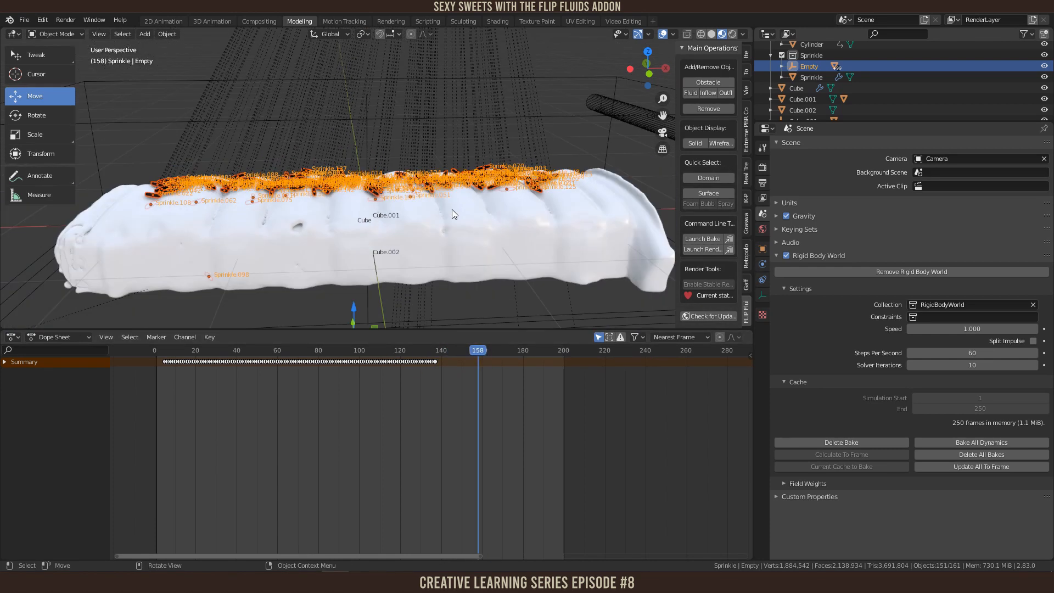
Step: Select the fluid domain box Cube.001 around the bar and check the sprinkles inside it
click(298, 279)
scroll(252, 203, down, 4)
click(230, 141)
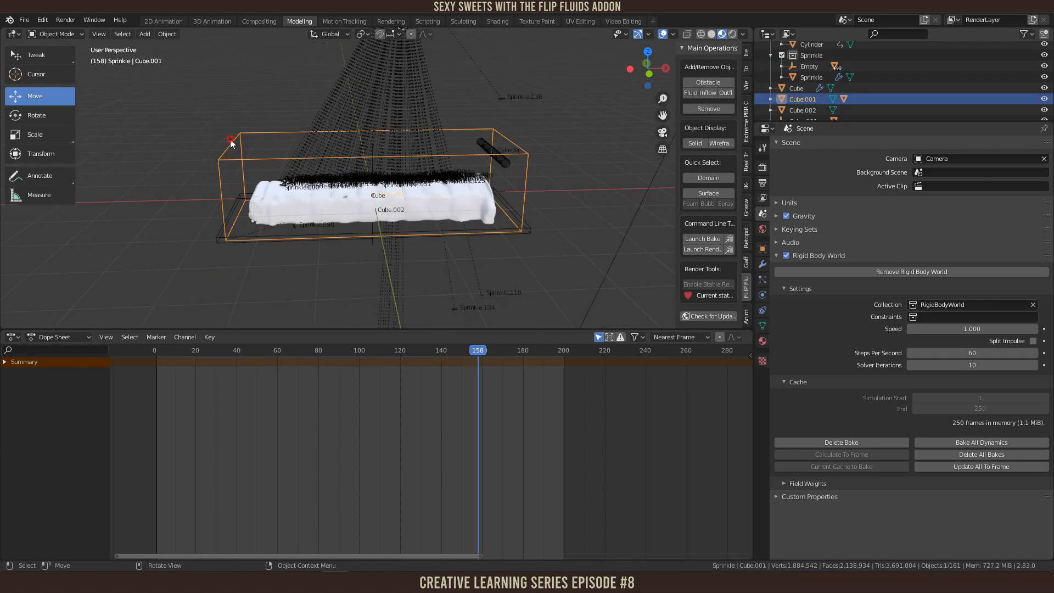
middle_drag(279, 222, 304, 271)
scroll(304, 271, up, 5)
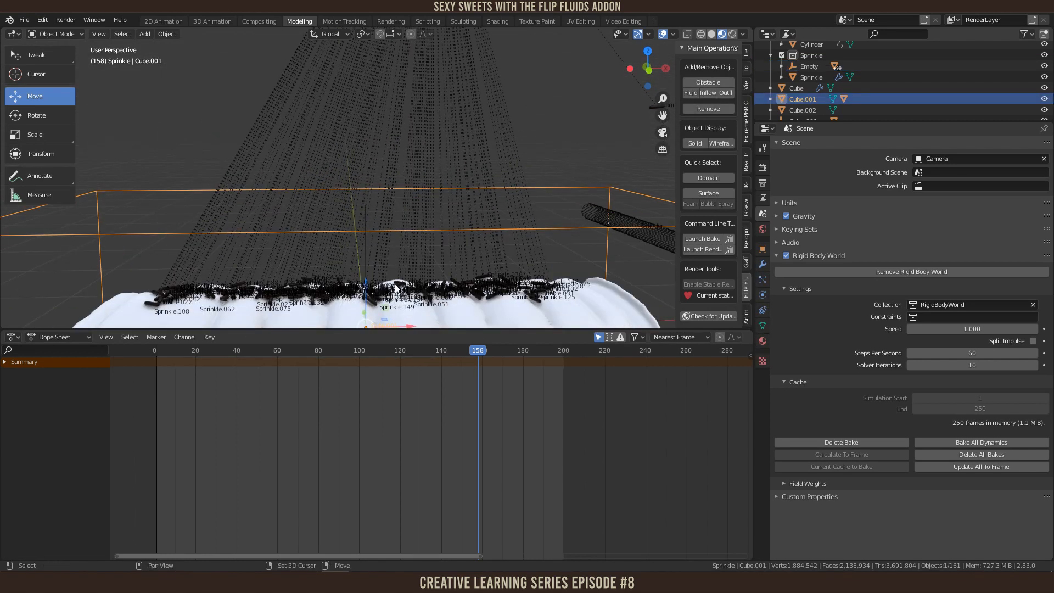
scroll(403, 182, up, 2)
scroll(425, 186, down, 6)
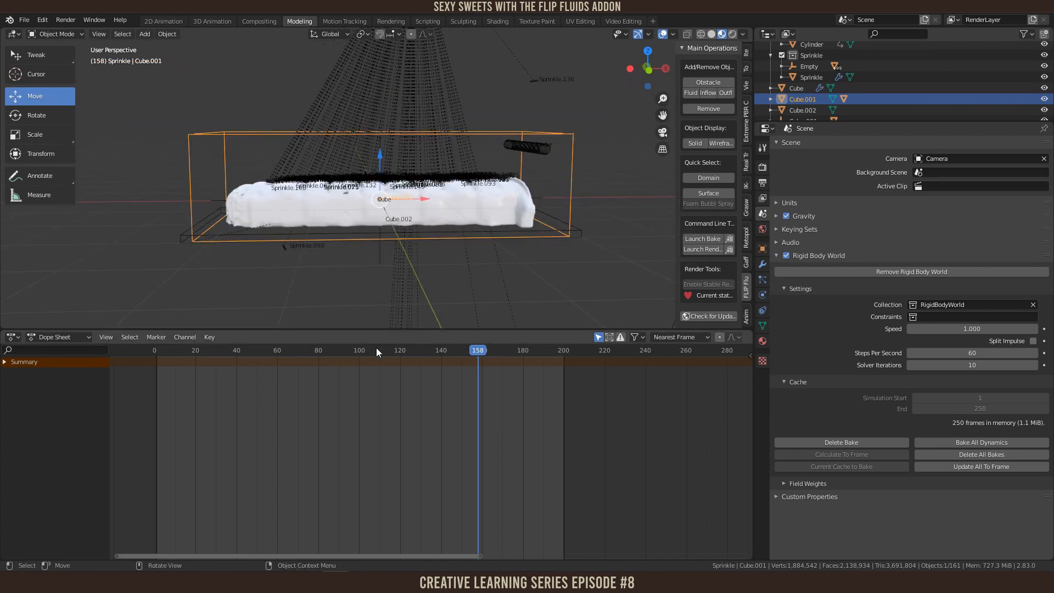
Step: Return the animation to frame 1 and save the file
drag(212, 346, 189, 347)
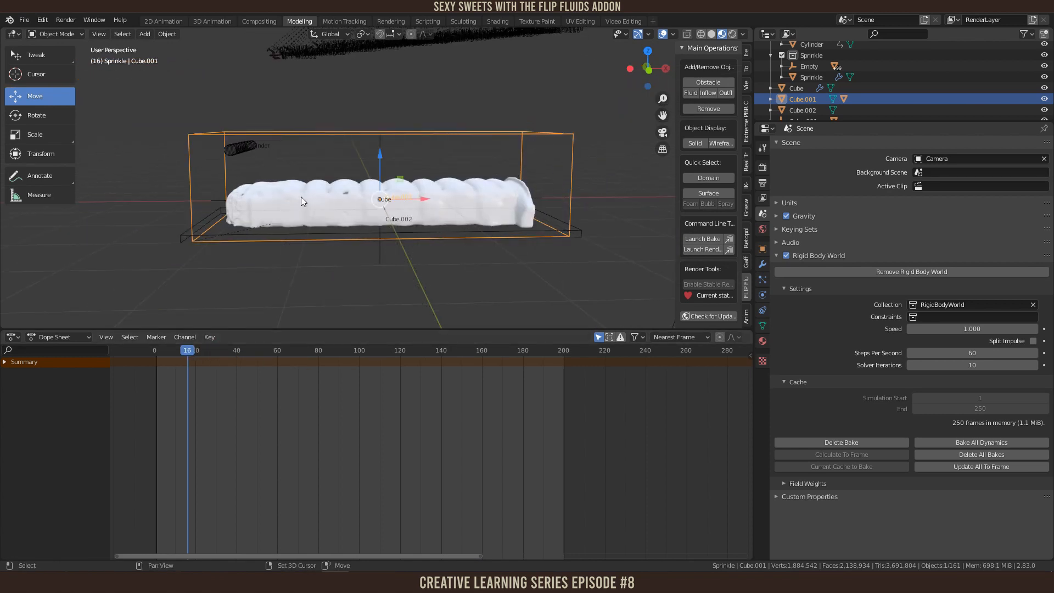
key(shift+Left)
key(ctrl+s)
Step: Scrub to frame 100 and examine up close how small the sprinkles are on the bar
drag(219, 350, 359, 351)
scroll(409, 193, up, 10)
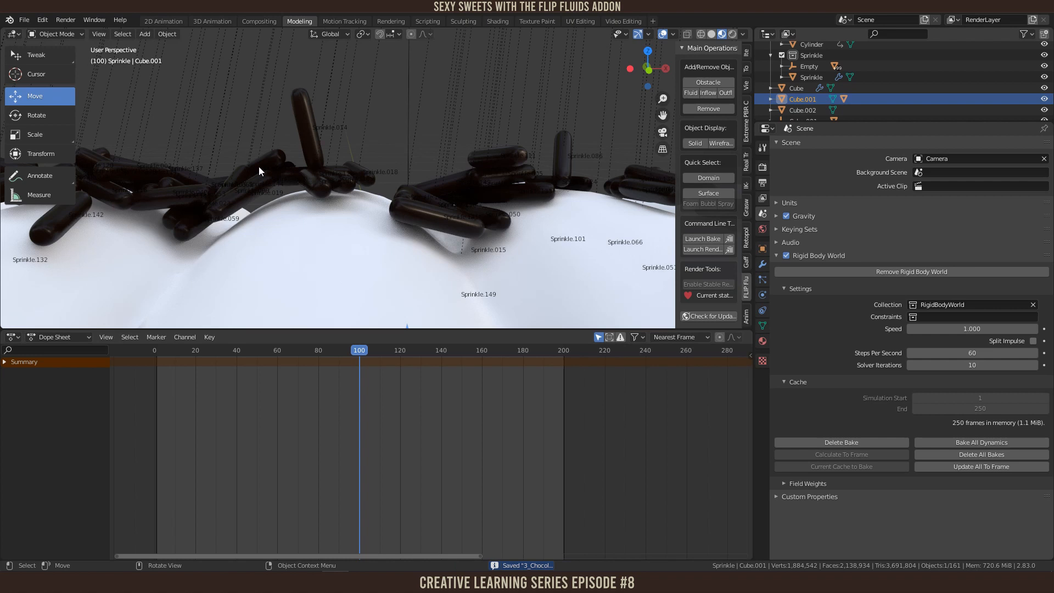
scroll(332, 172, down, 8)
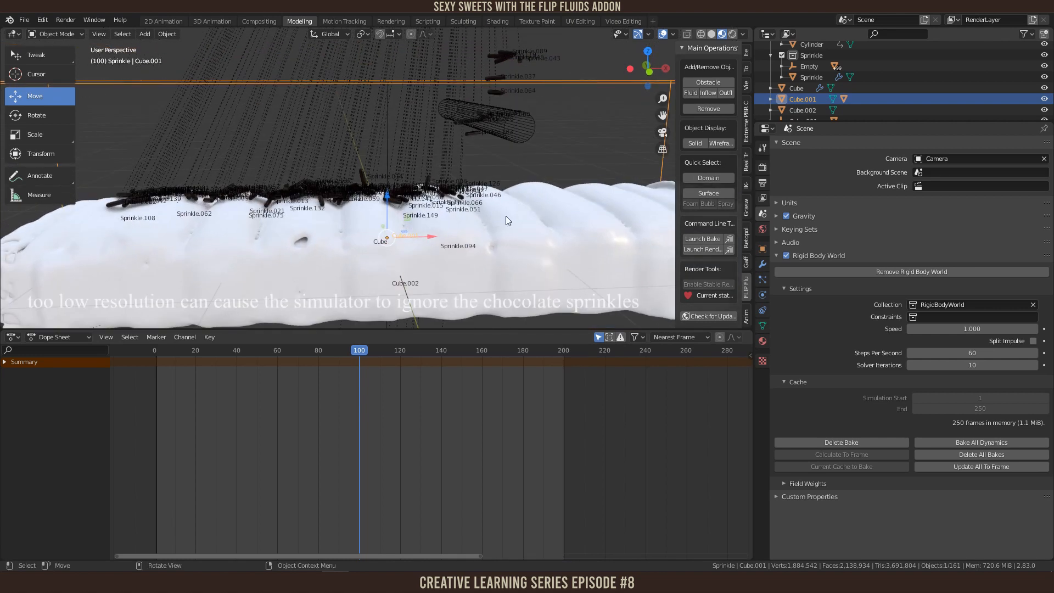
scroll(505, 216, down, 3)
middle_drag(506, 216, 513, 254)
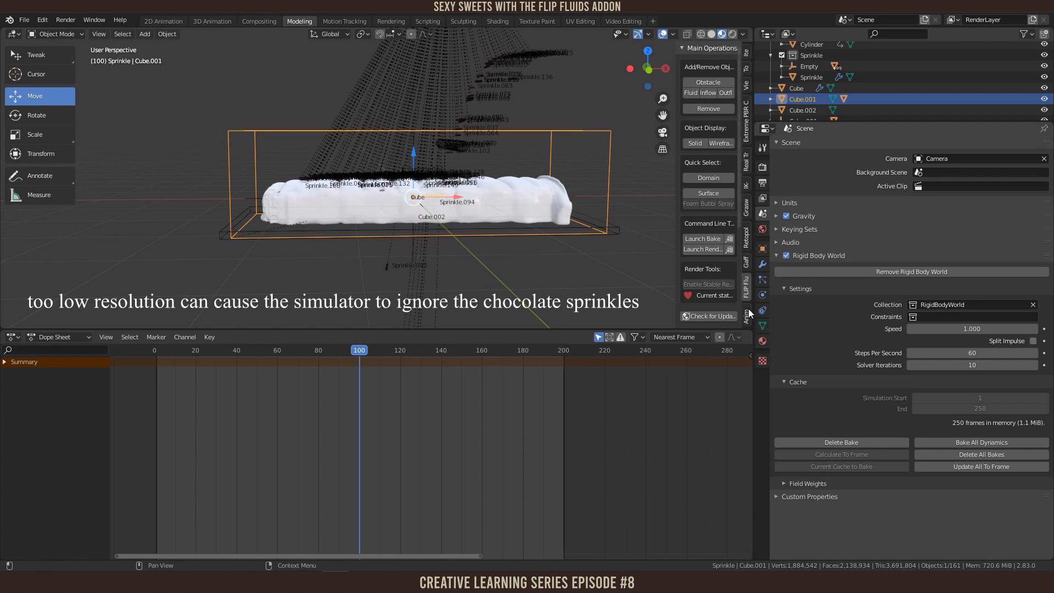
Step: Open the domain's physics settings, collapse the FLIP Fluid World section and expand the FLIP Fluid Debug section
click(762, 294)
scroll(852, 345, down, 6)
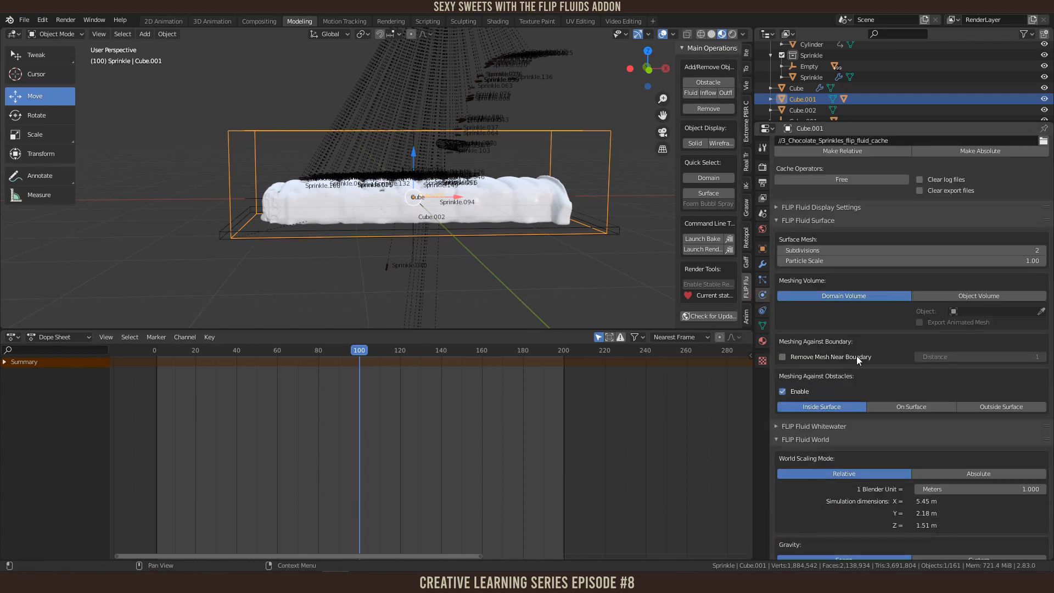
scroll(856, 355, down, 15)
scroll(958, 282, down, 12)
drag(1051, 302, 1051, 226)
scroll(815, 252, up, 4)
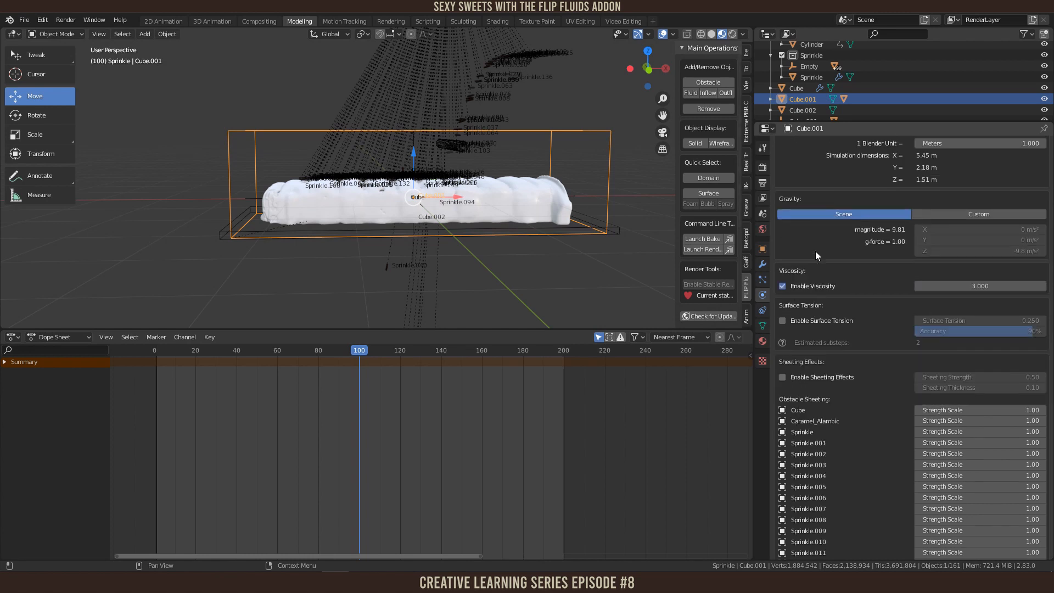
scroll(813, 241, up, 5)
click(777, 246)
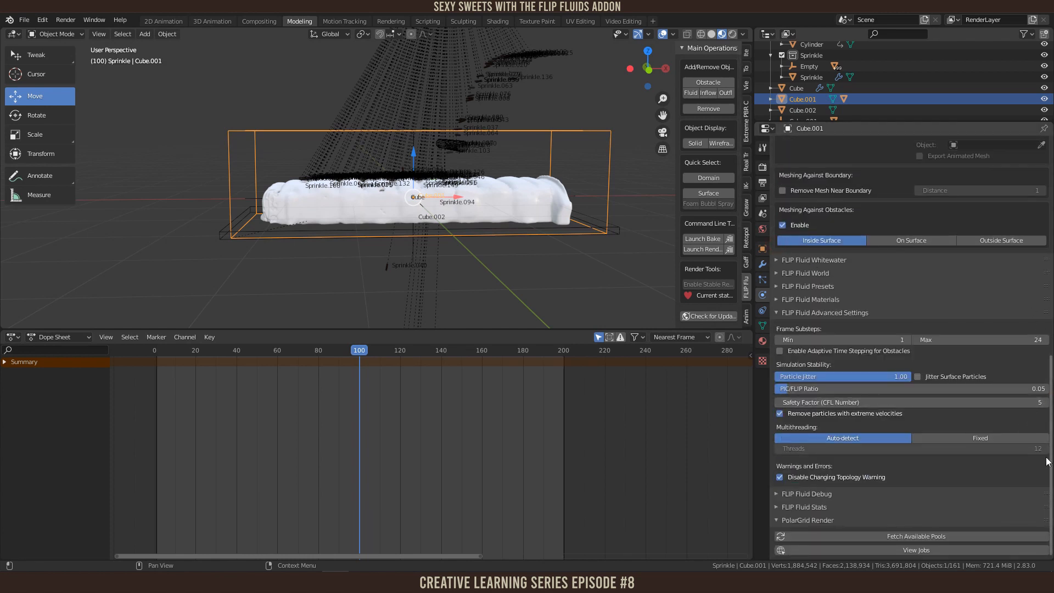
click(776, 493)
scroll(812, 493, down, 4)
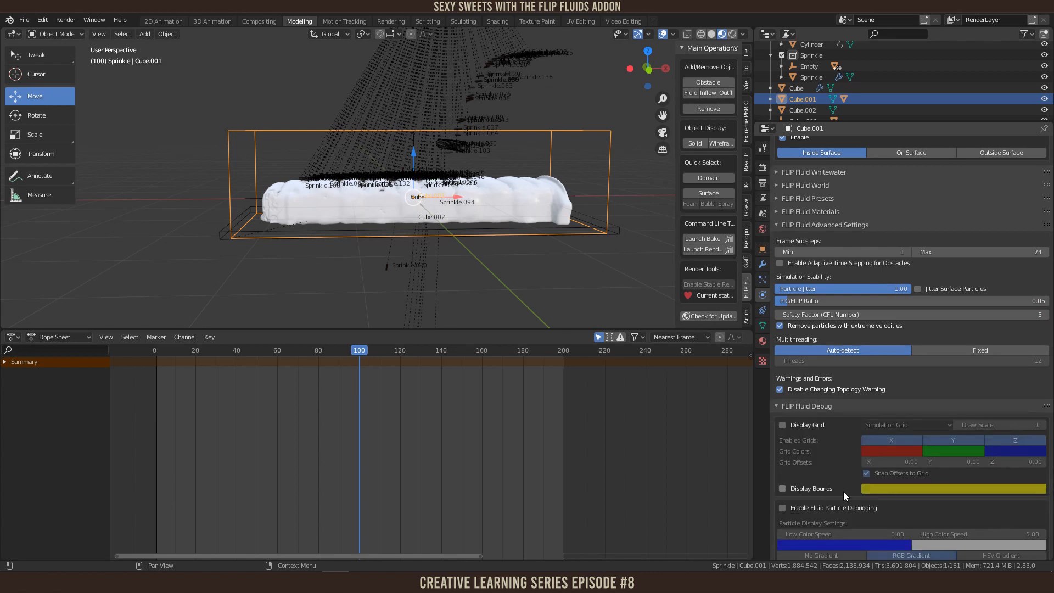
Step: Enable Display Grid to view the domain's simulation grid around the bar
click(781, 424)
scroll(408, 182, up, 3)
middle_drag(402, 195, 428, 192)
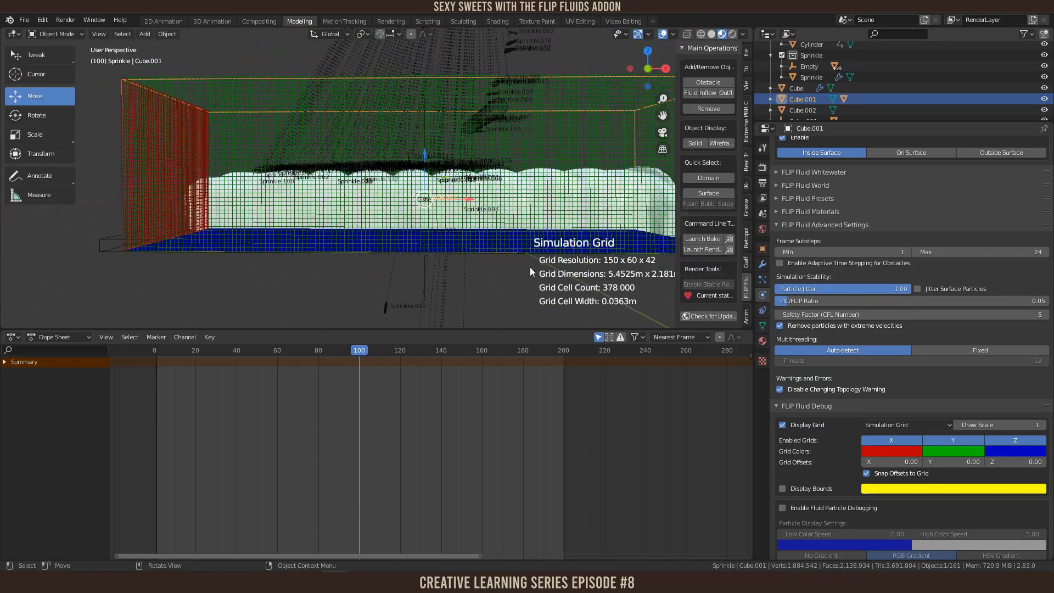
Step: Switch the debug display to Final Mesh Grid and compare its cell size with the sprinkles up close
click(894, 426)
click(895, 446)
scroll(470, 207, up, 2)
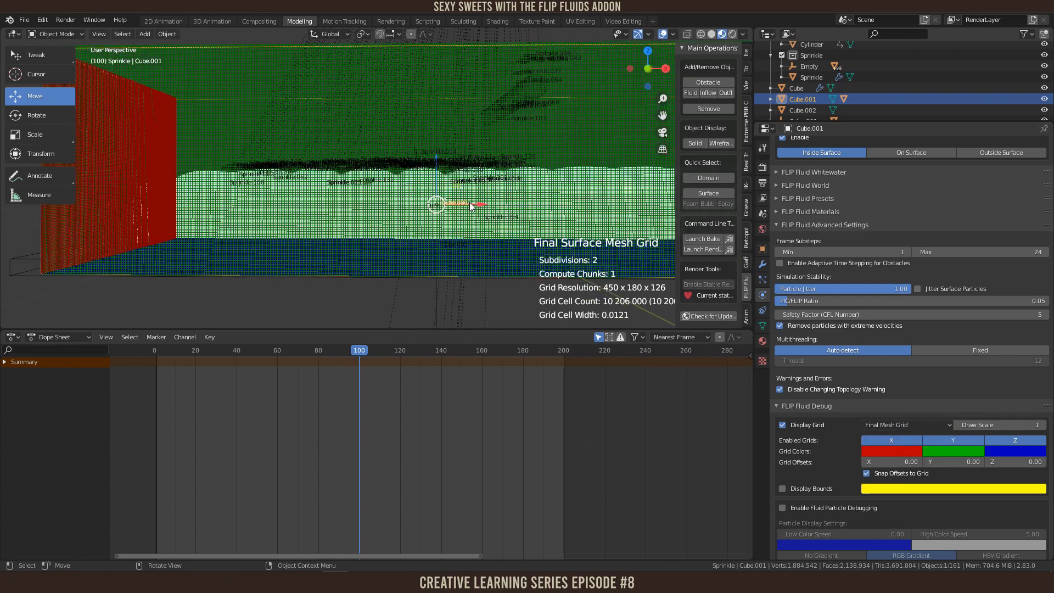
scroll(470, 202, up, 3)
middle_drag(403, 170, 467, 208)
middle_drag(472, 208, 471, 198)
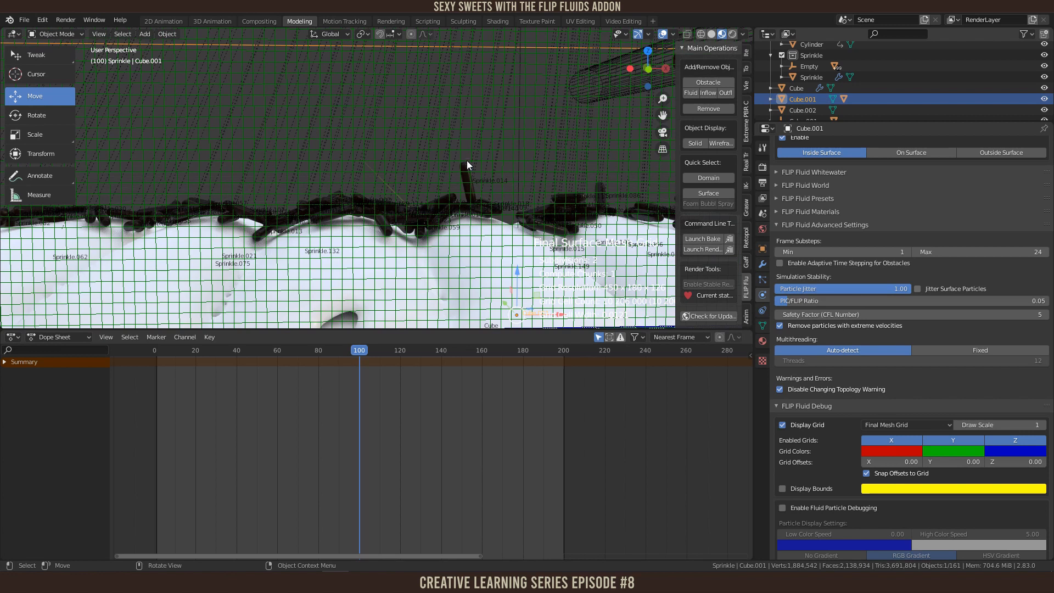
scroll(529, 199, up, 5)
scroll(527, 198, down, 3)
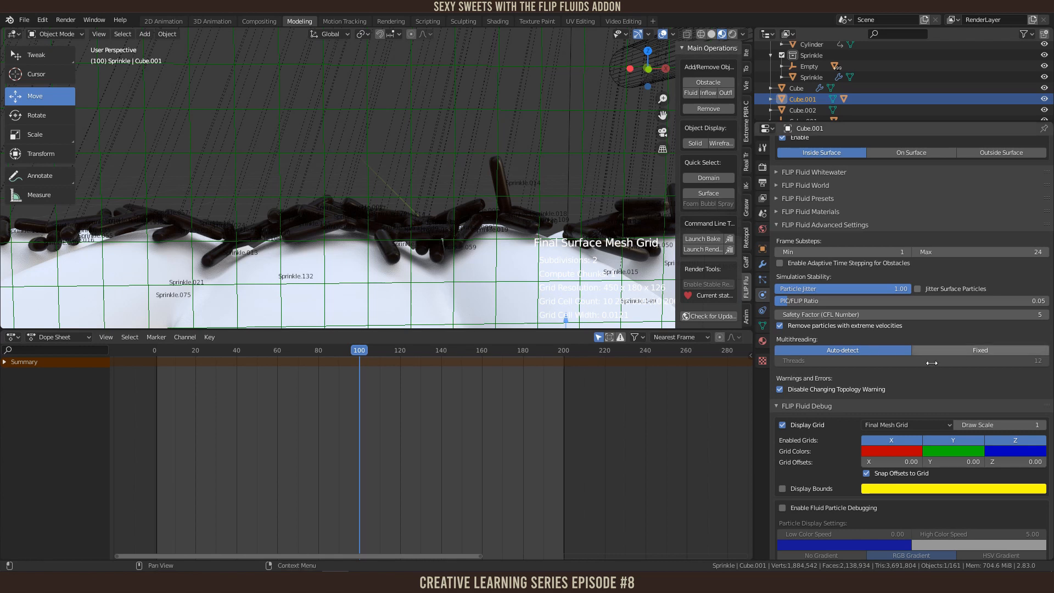
Step: Set the domain's grid resolution to 250 and check the resulting grid against the sprinkles
scroll(940, 350, up, 20)
click(854, 309)
text(250)
key(Return)
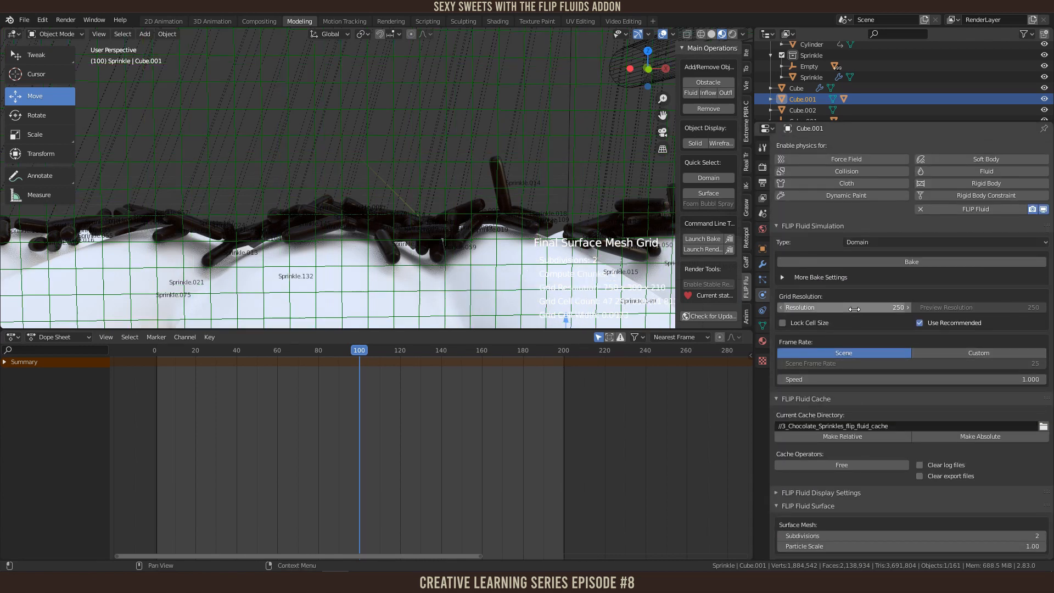
scroll(375, 205, down, 4)
middle_drag(375, 205, 403, 205)
Step: Turn off the debug grid display and view the whole domain again
scroll(897, 493, down, 20)
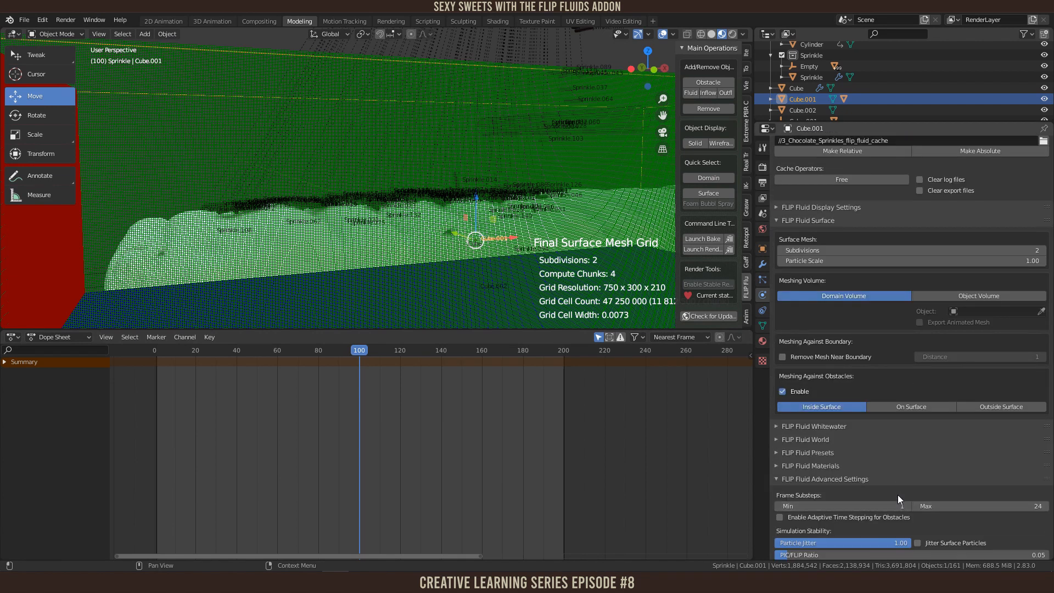
scroll(881, 496, down, 3)
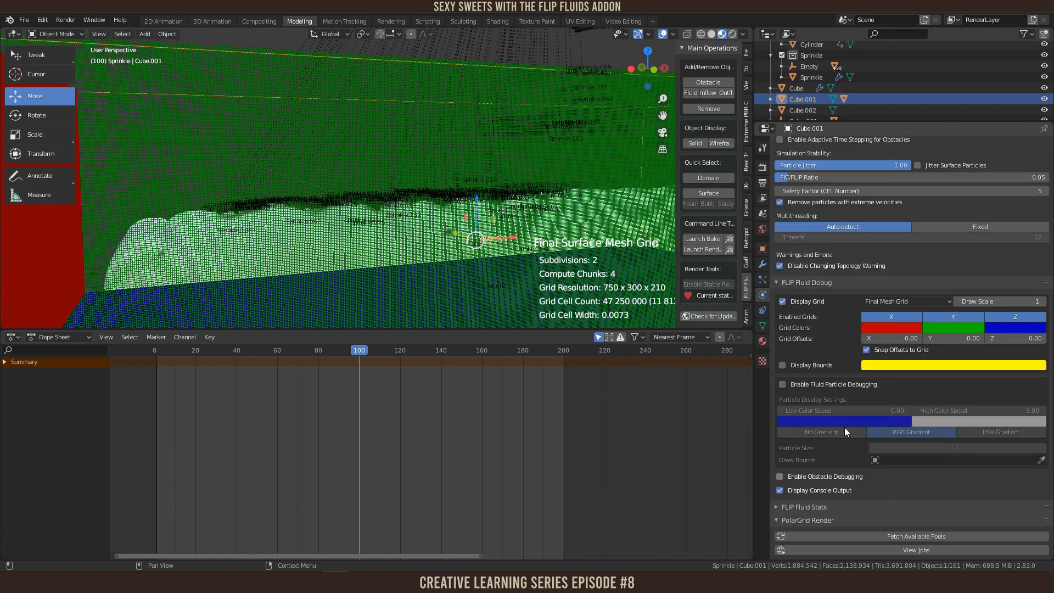
click(782, 301)
scroll(488, 216, down, 5)
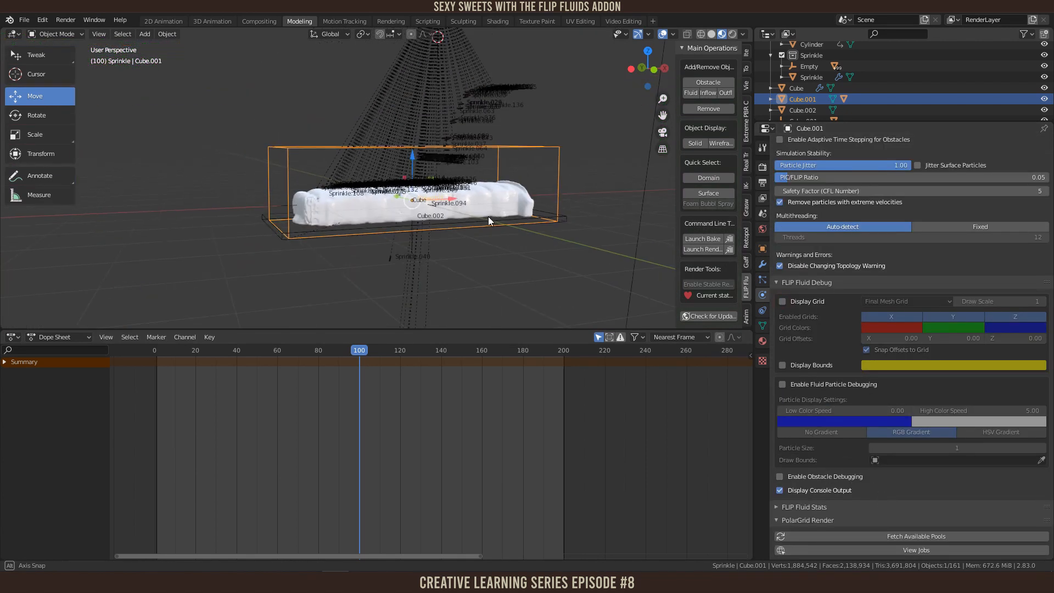
Step: Go back to frame 1 and save the project file
key(shift+Left)
scroll(513, 234, down, 4)
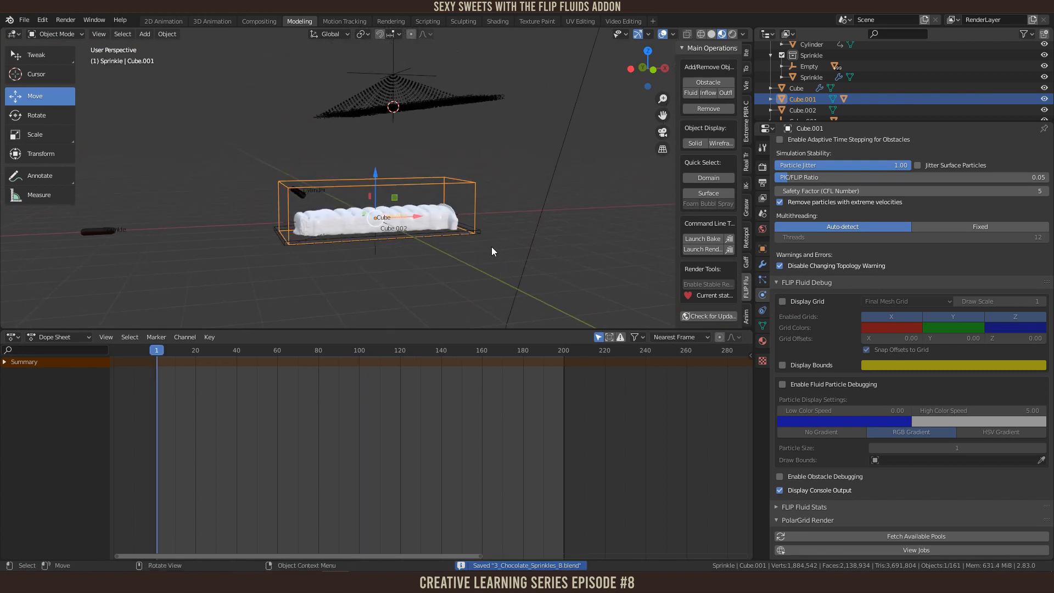
Step: Bake the FLIP Fluids domain simulation at the current grid resolution
scroll(941, 318, up, 15)
scroll(940, 303, up, 3)
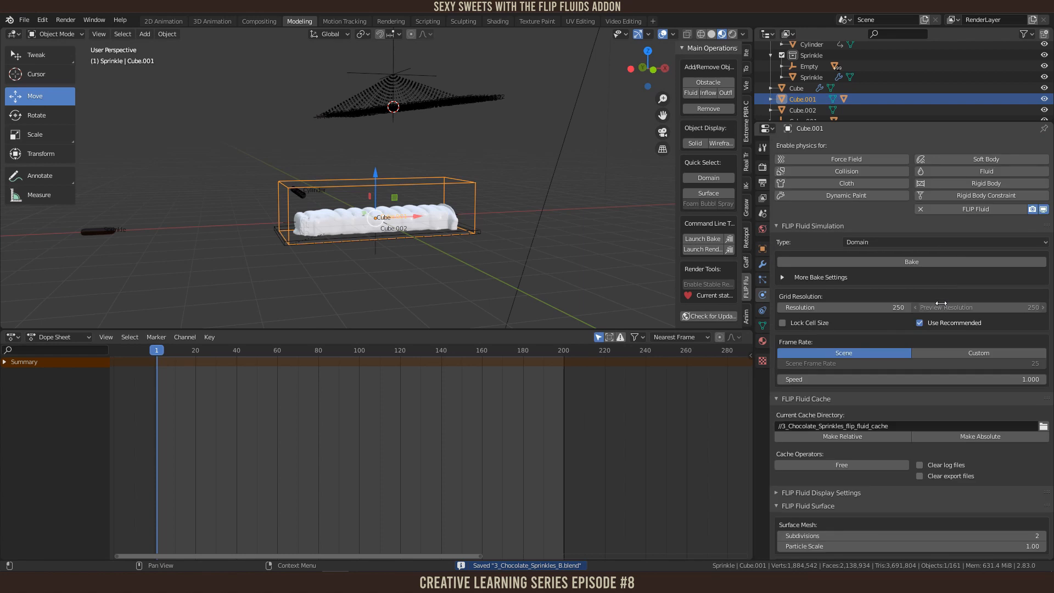
click(903, 261)
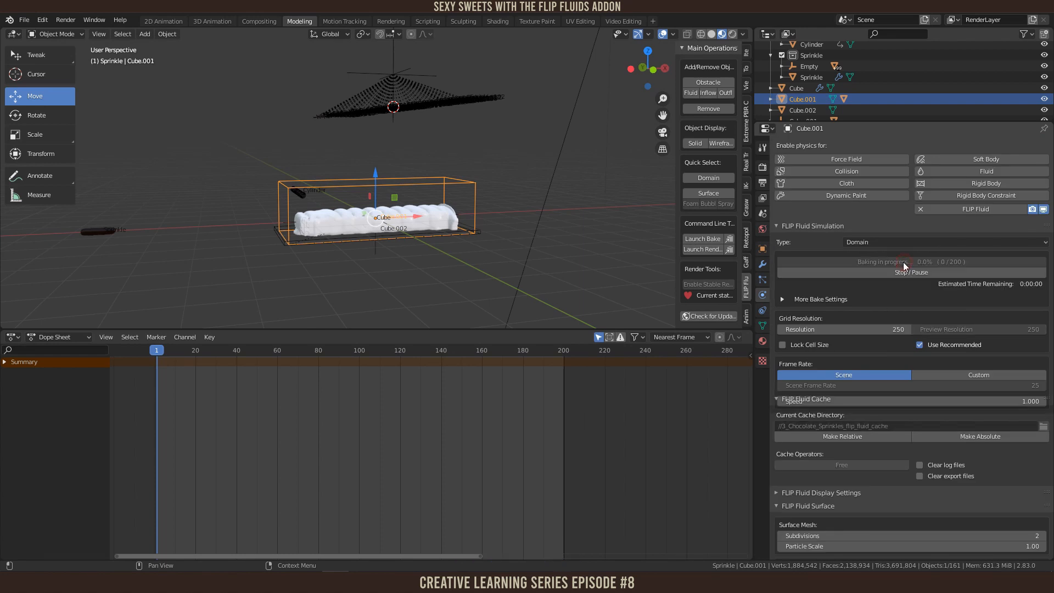
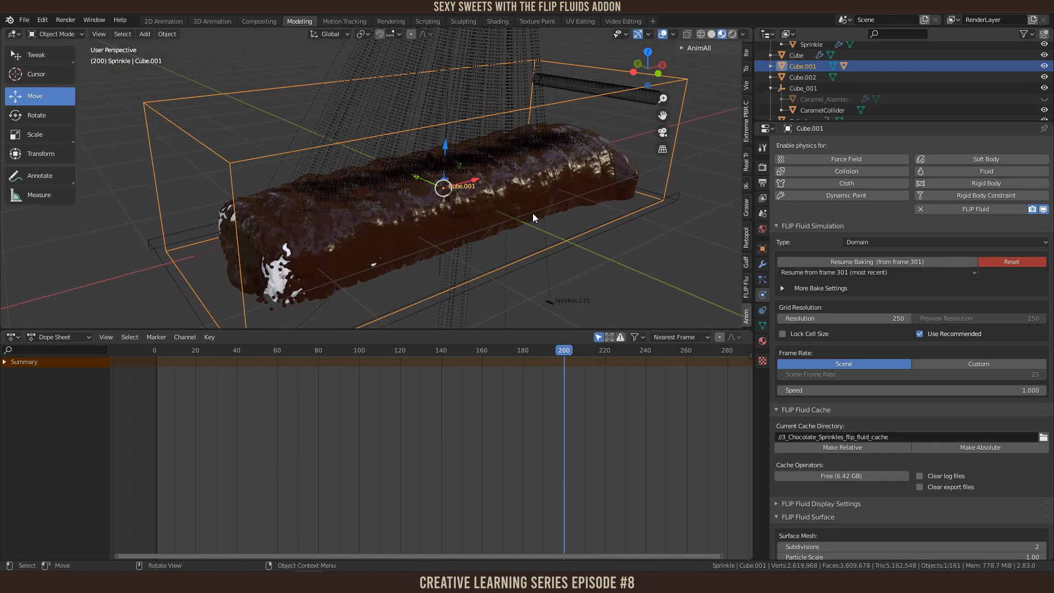
Step: Examine the baked chocolate coating and the sprinkles around the bar from several sides at frame 200
middle_drag(598, 244, 515, 266)
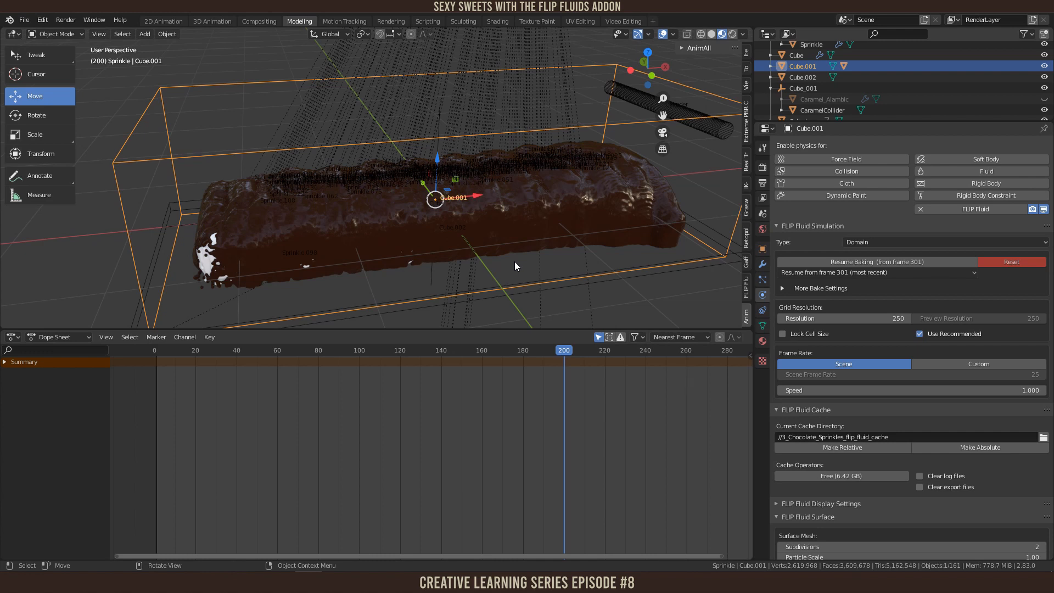
middle_drag(515, 261, 437, 233)
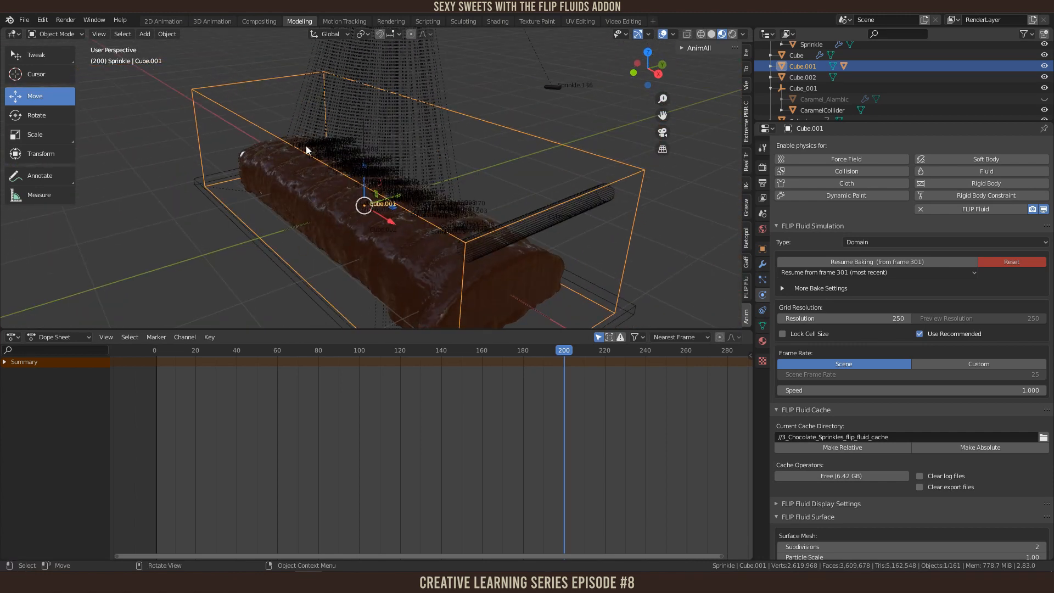
middle_drag(467, 261, 346, 245)
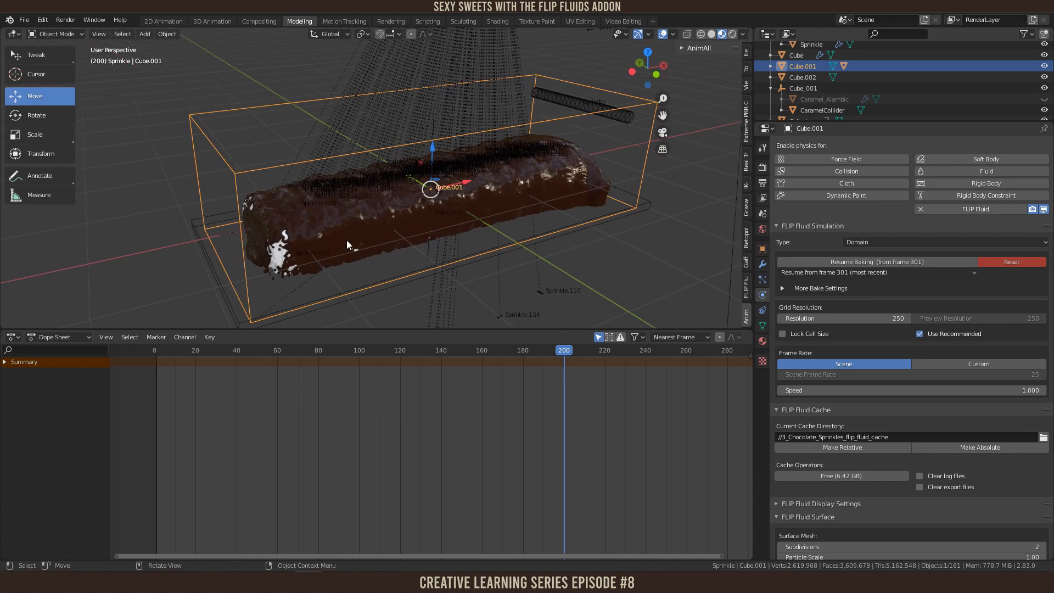
middle_drag(360, 251, 380, 248)
scroll(380, 248, up, 3)
scroll(325, 246, down, 1)
scroll(335, 236, down, 1)
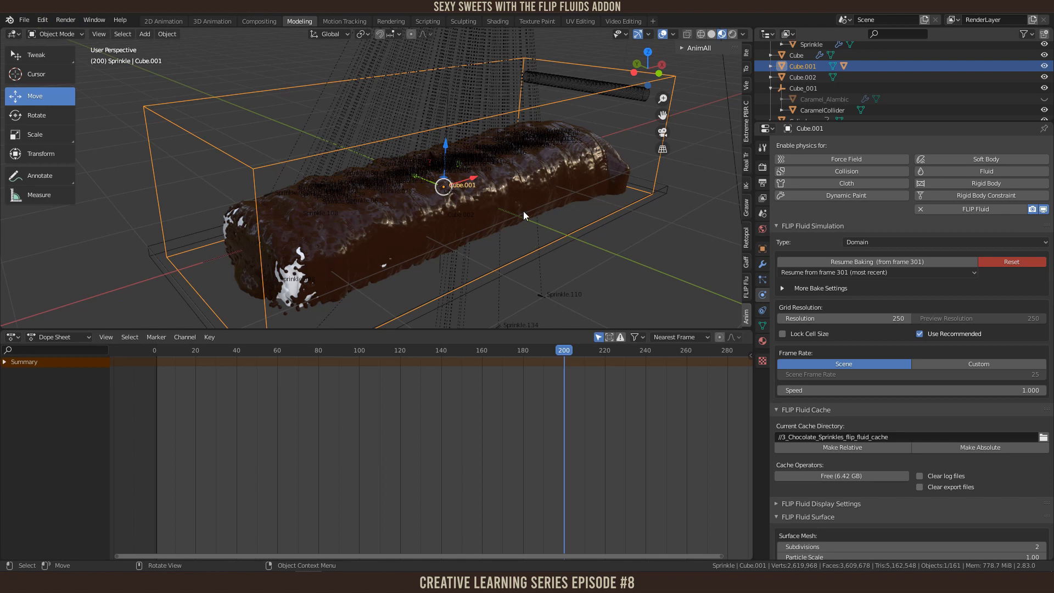
middle_drag(403, 192, 466, 245)
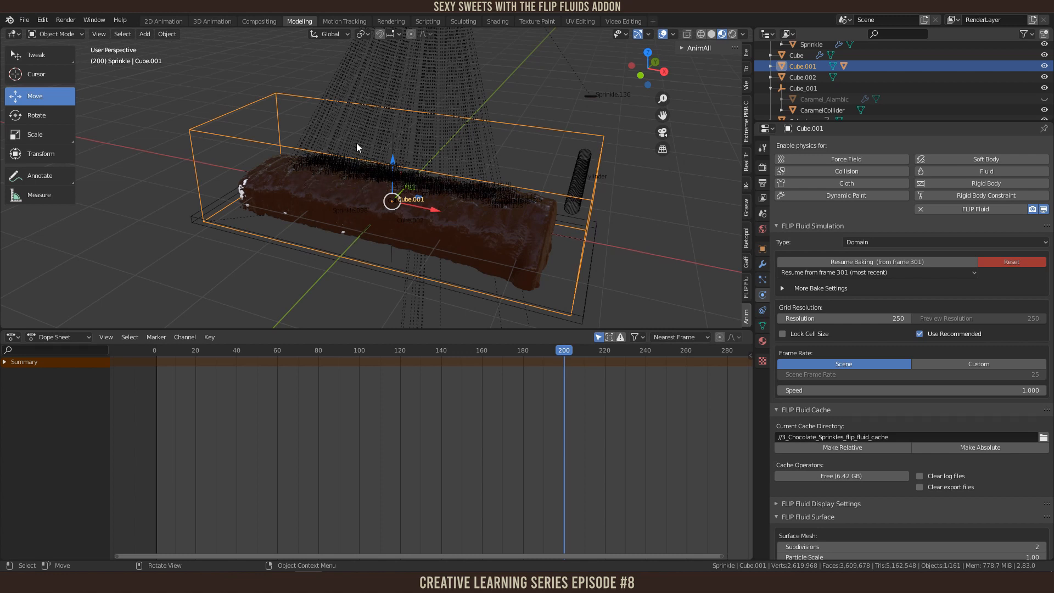
middle_drag(563, 107, 541, 231)
scroll(517, 265, up, 3)
Step: Select the fluid surface and set the roughness of its FF Chocolate material to 0.2
click(347, 209)
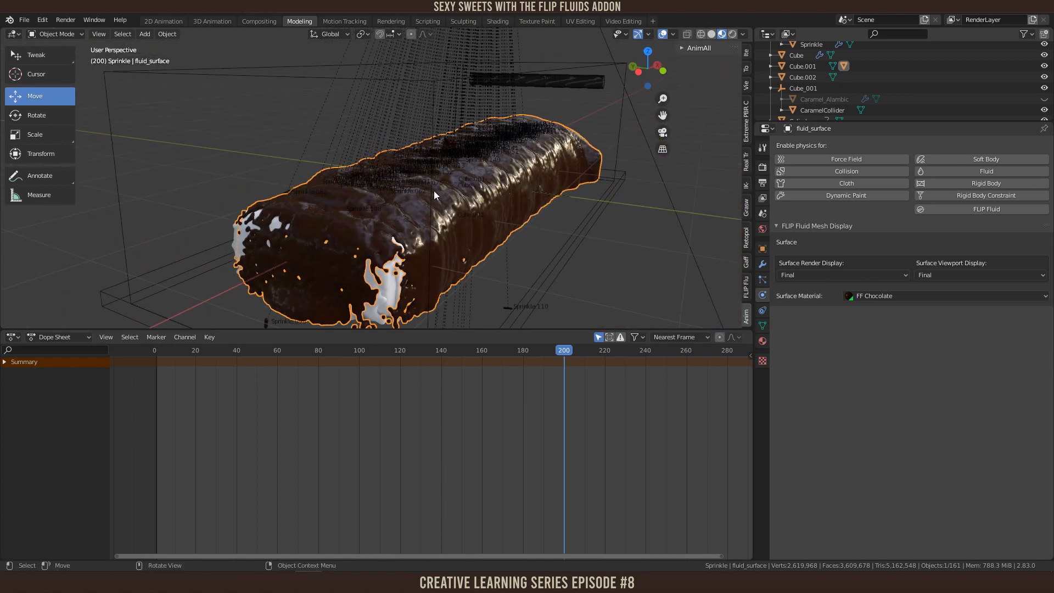
scroll(455, 205, up, 3)
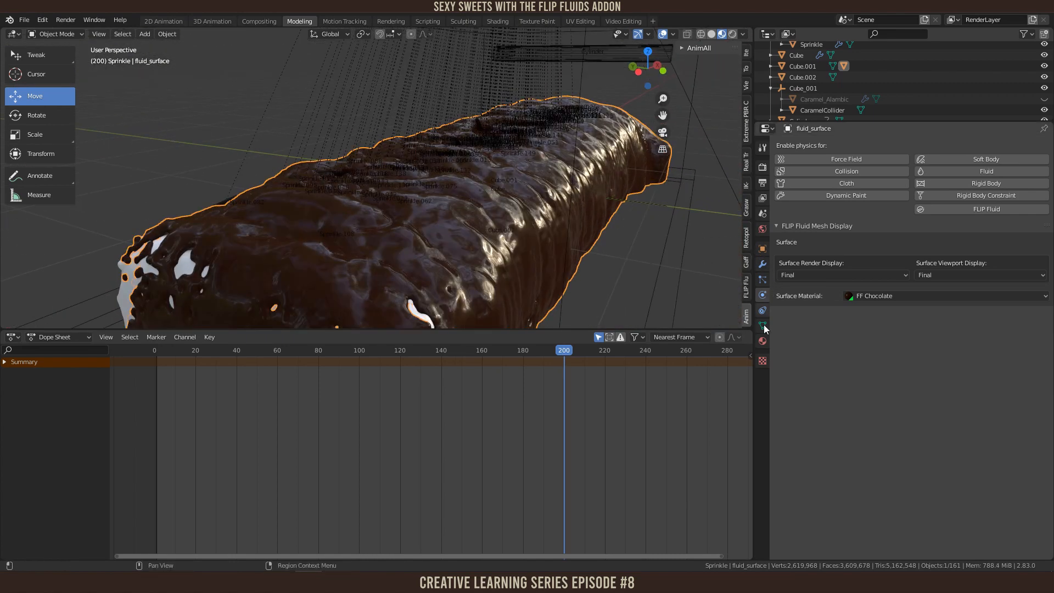
click(762, 341)
click(936, 422)
key(Return)
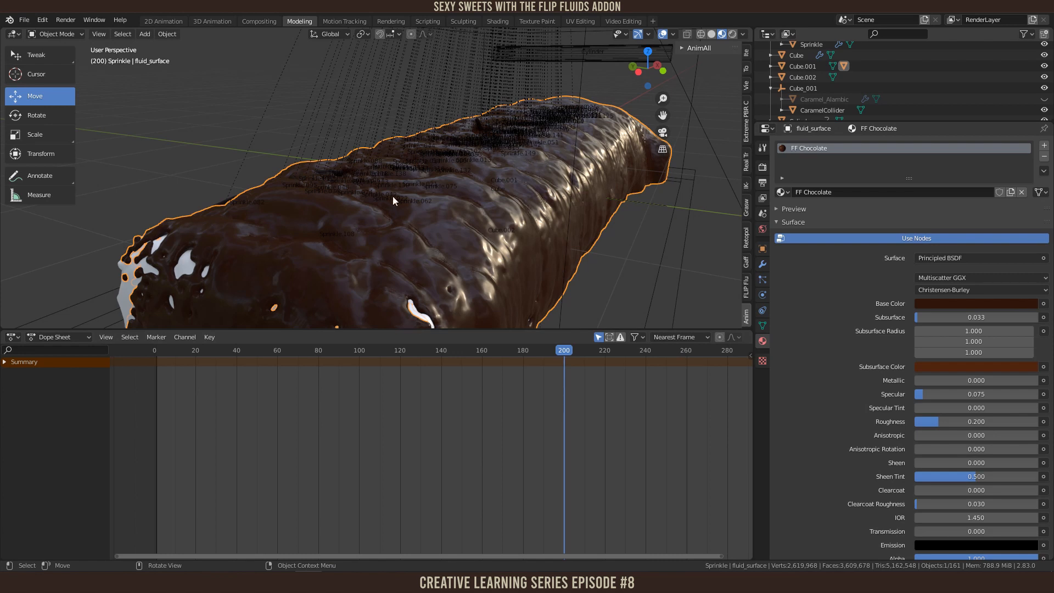
Step: Set the repeat count of the fluid surface's Smooth modifier to 25
scroll(577, 229, up, 4)
scroll(576, 226, down, 2)
middle_drag(575, 225, 347, 226)
shift+middle_drag(393, 252, 366, 140)
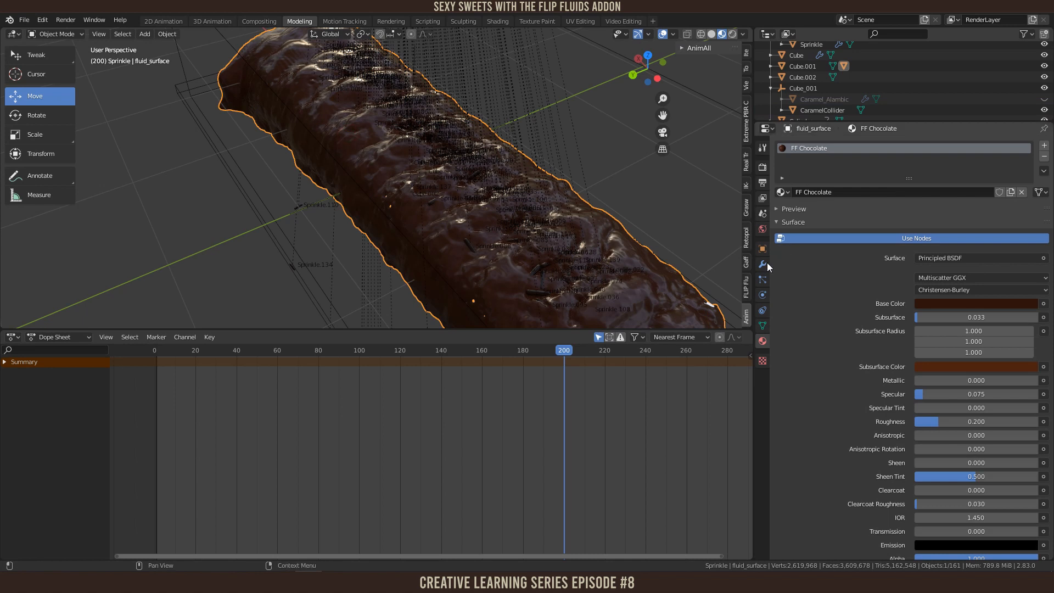
click(762, 264)
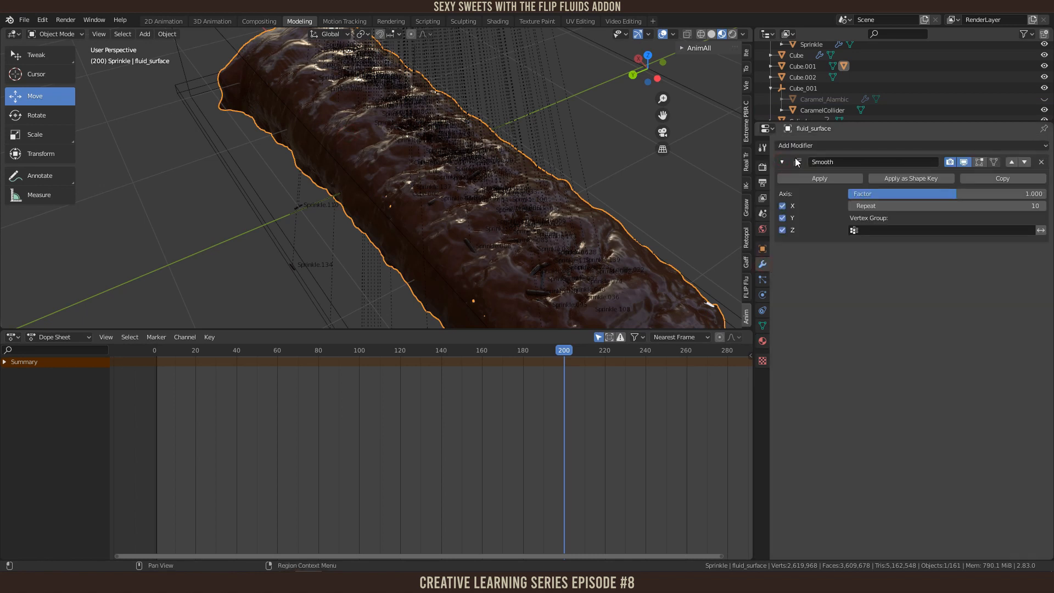
click(990, 206)
text(2)
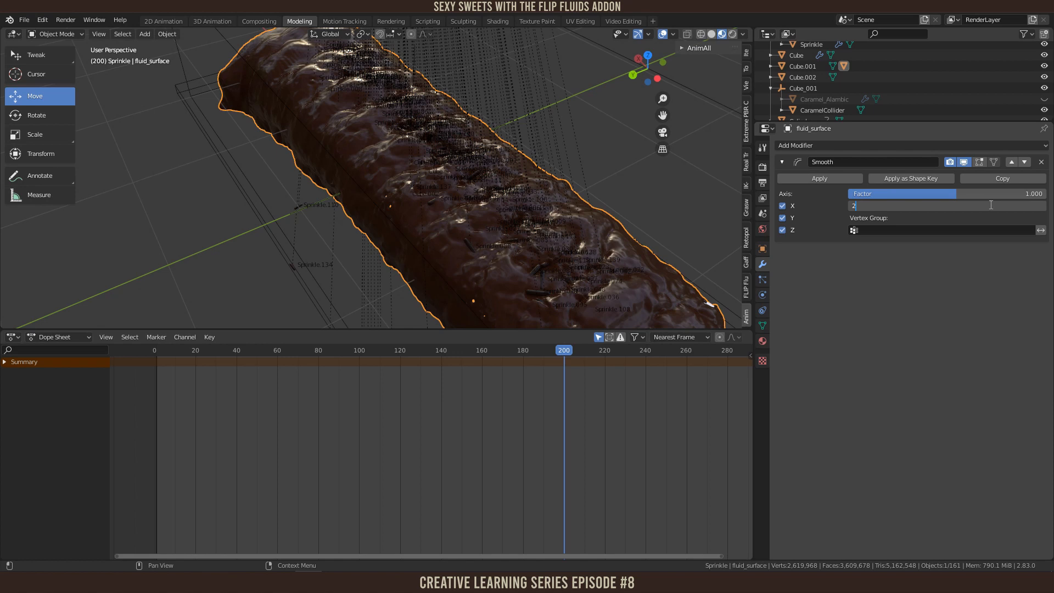
text(5)
key(Return)
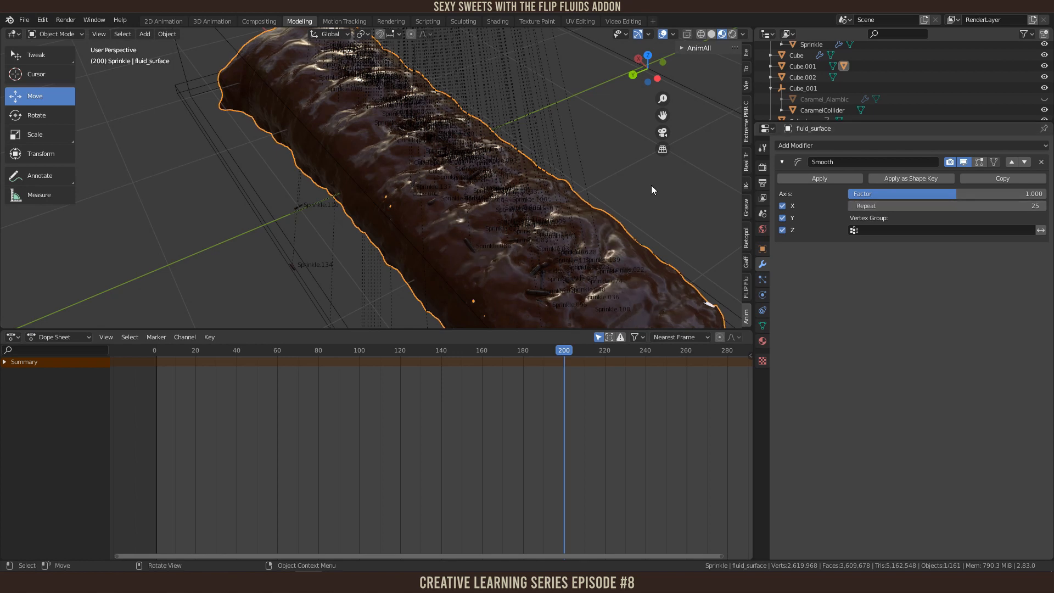
Step: Compare the chocolate surface with the Smooth modifier off and on in the viewport, and collapse the modifier's settings
scroll(650, 186, up, 2)
middle_drag(650, 185, 678, 170)
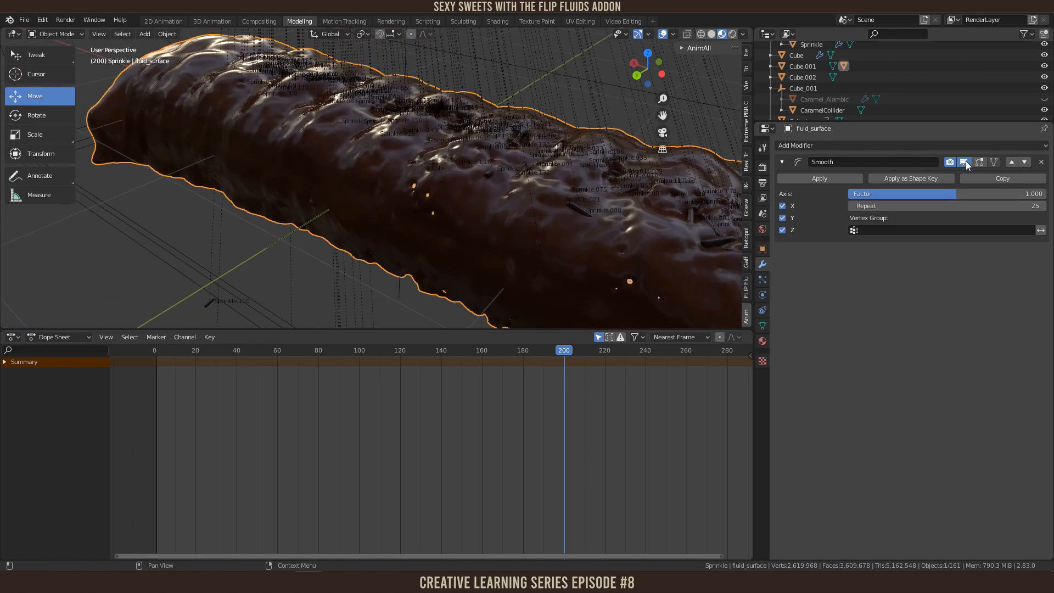
click(964, 162)
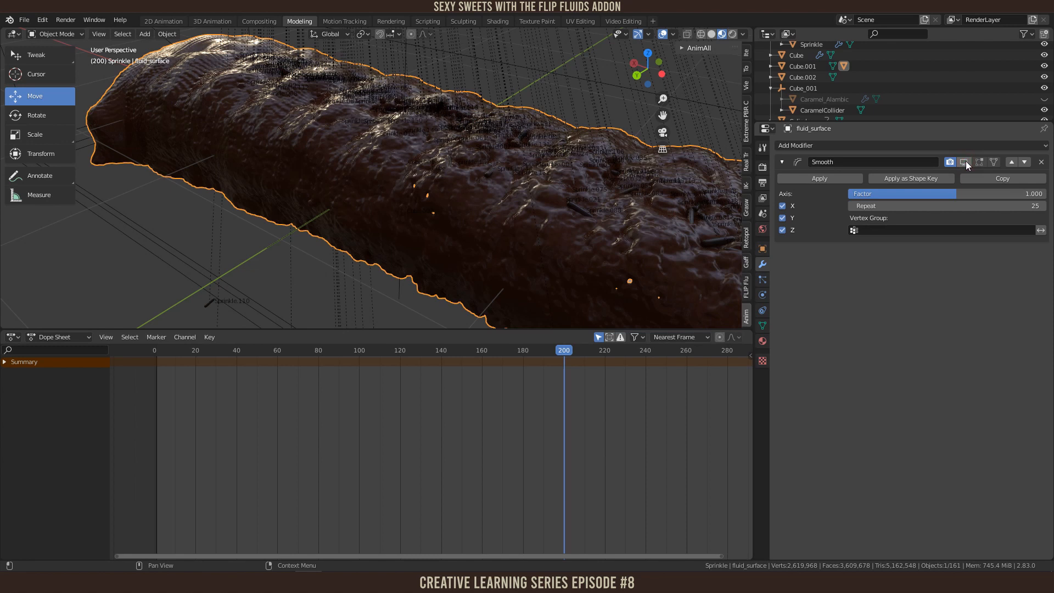
click(964, 162)
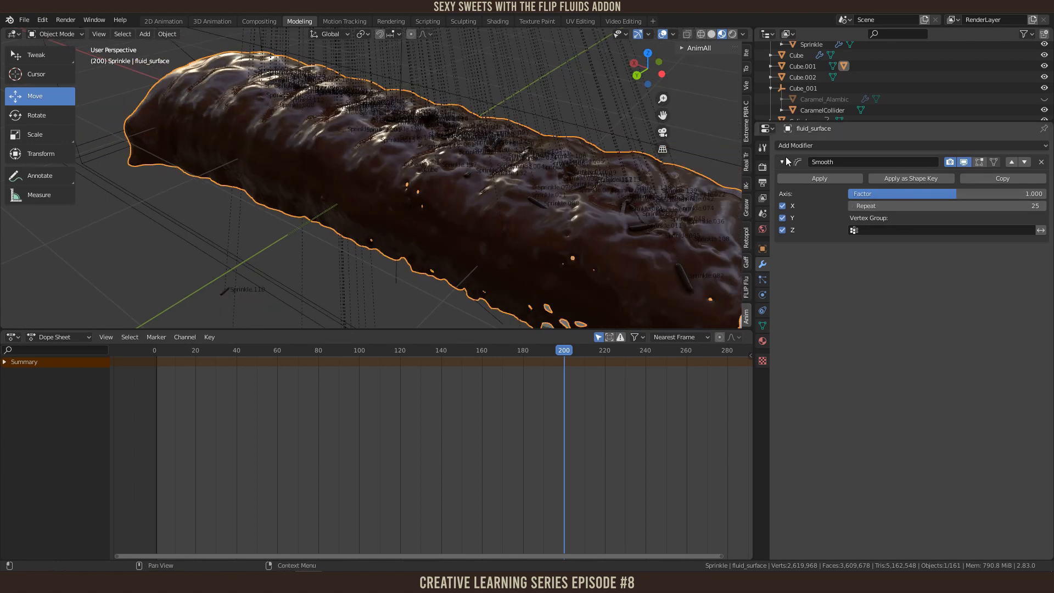
click(781, 161)
Step: Align the camera to a close view along the bar and move it by about 0.14, 0.10 and -0.25 m in X, Y and Z
middle_drag(547, 136, 325, 163)
scroll(436, 194, up, 5)
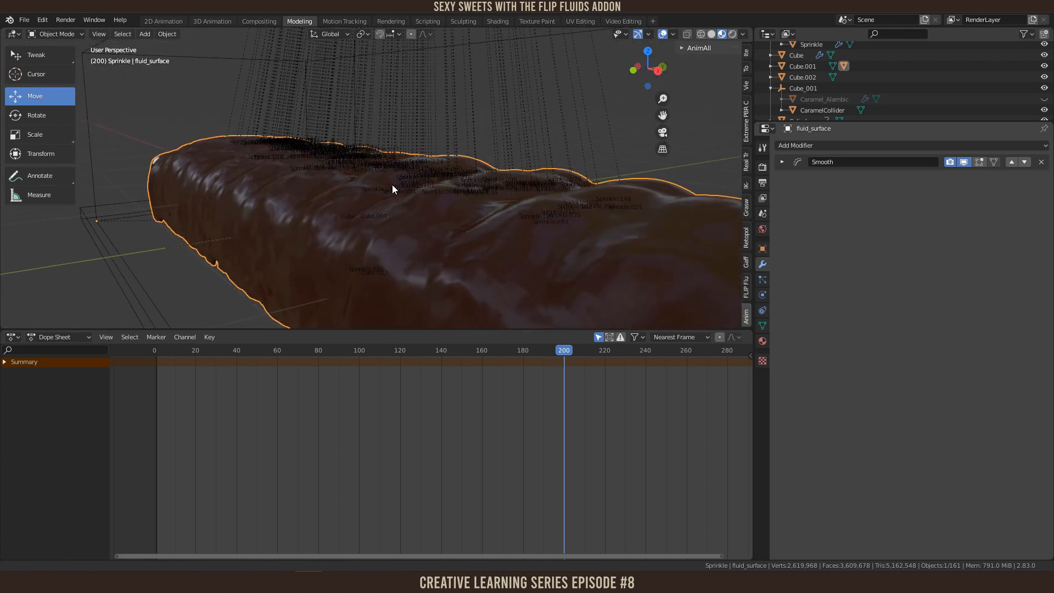
middle_drag(396, 186, 399, 183)
key(KP_0)
scroll(399, 183, down, 4)
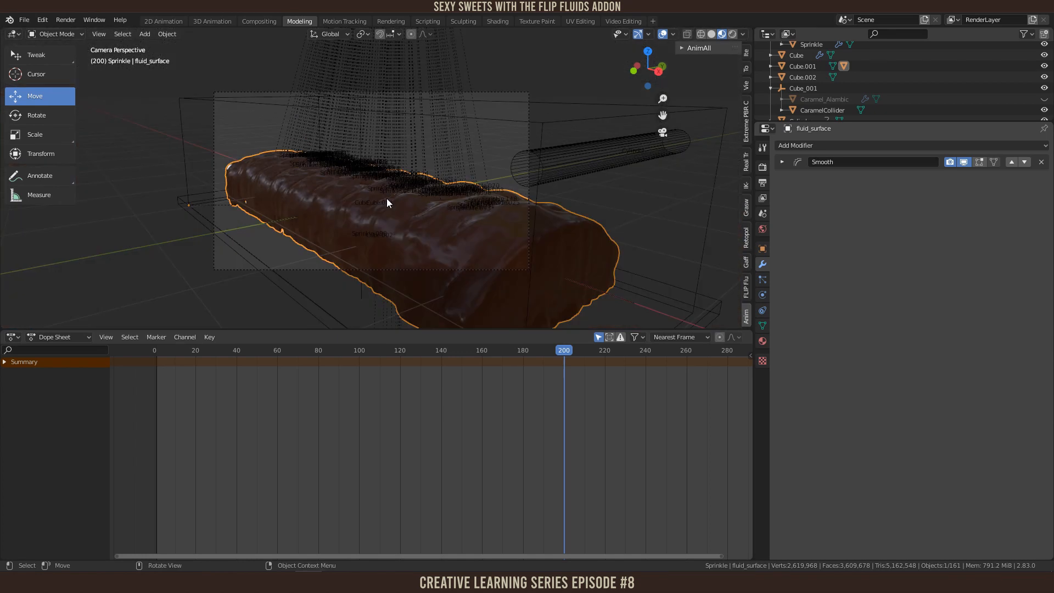
click(283, 270)
key(g)
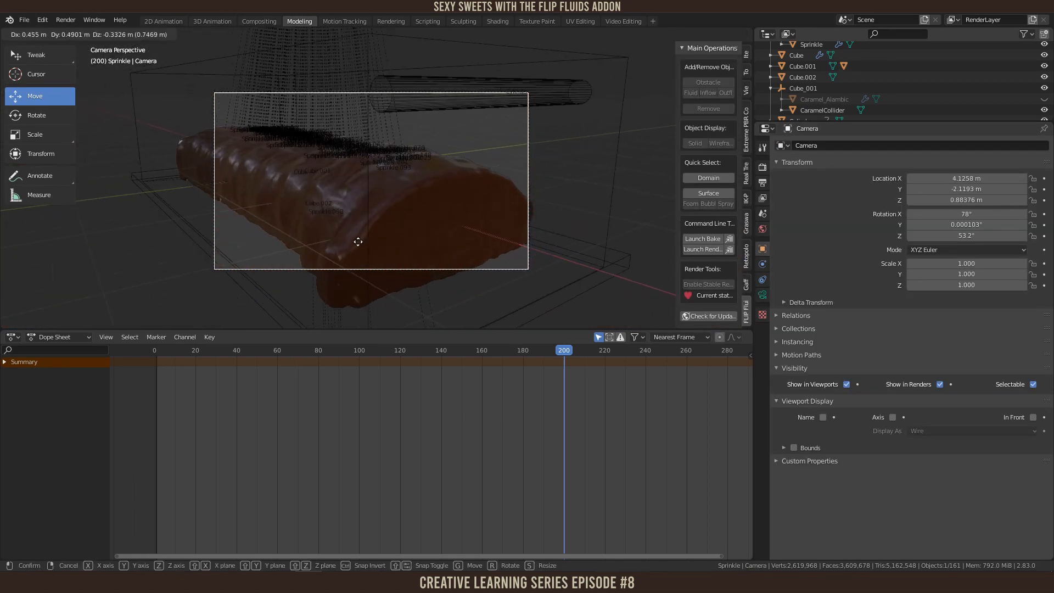
click(327, 238)
scroll(352, 221, up, 4)
scroll(330, 165, down, 3)
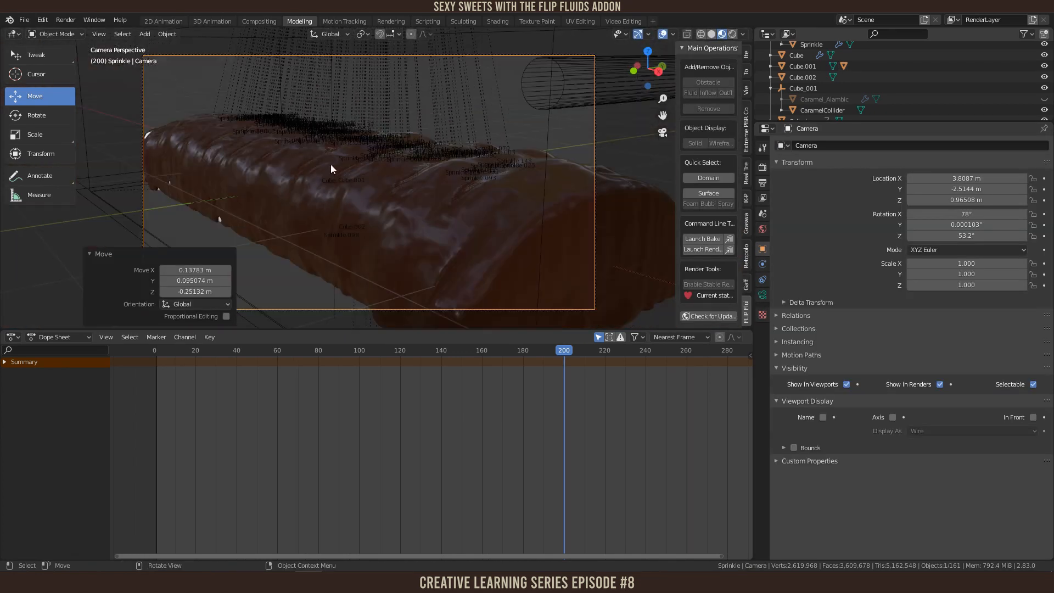
scroll(357, 202, down, 2)
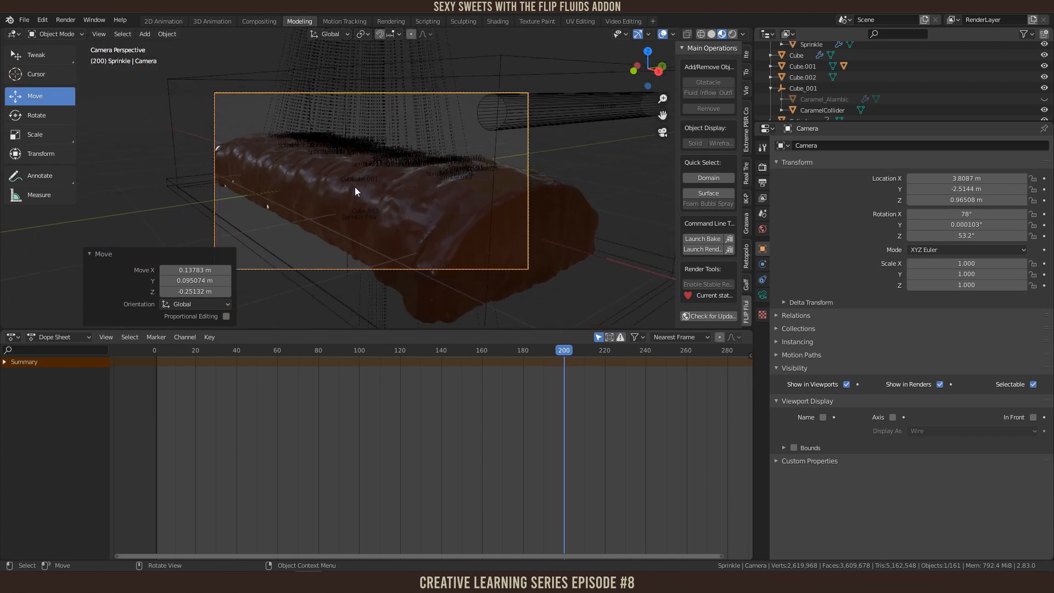
Step: Add a Plain Axes empty and scale it by about 1.007
key(shift+a)
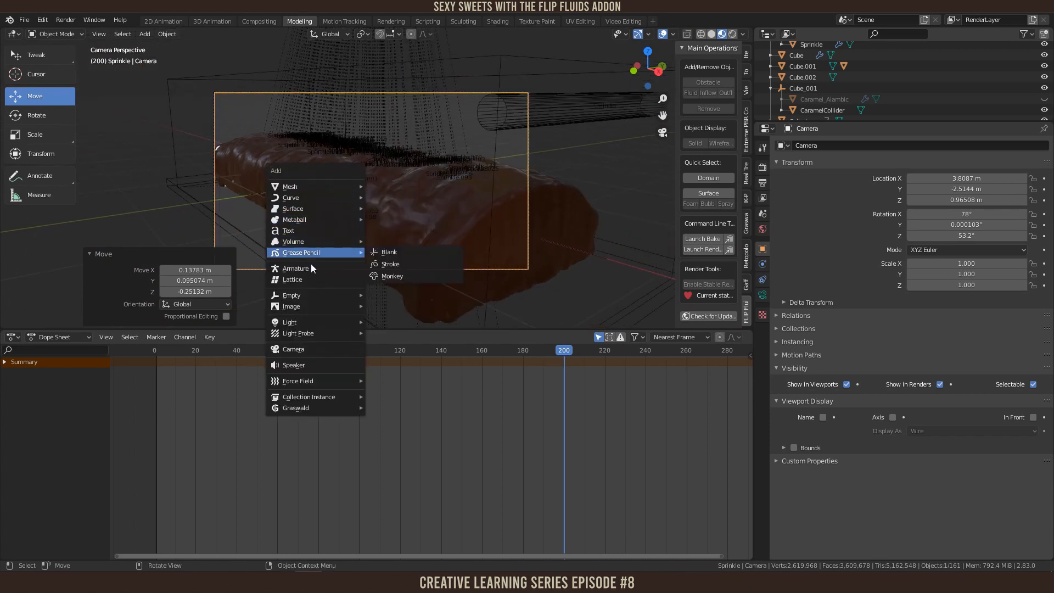
mouse_move(307, 295)
click(393, 295)
key(s)
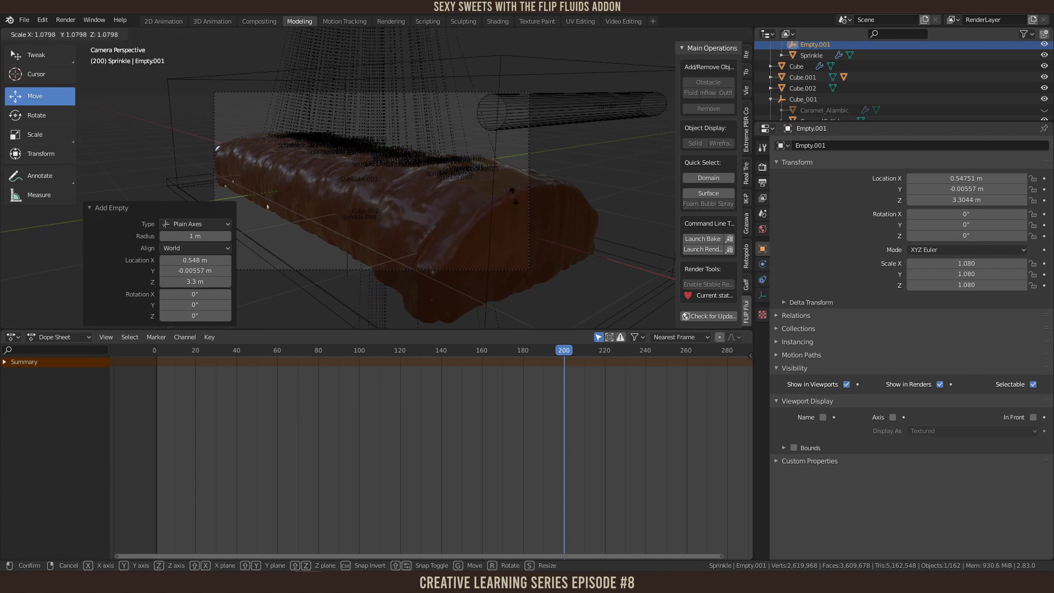
click(535, 150)
Step: Lower the empty along Z onto the top of the chocolate bar, to a height of about 0.446 m
scroll(536, 151, down, 4)
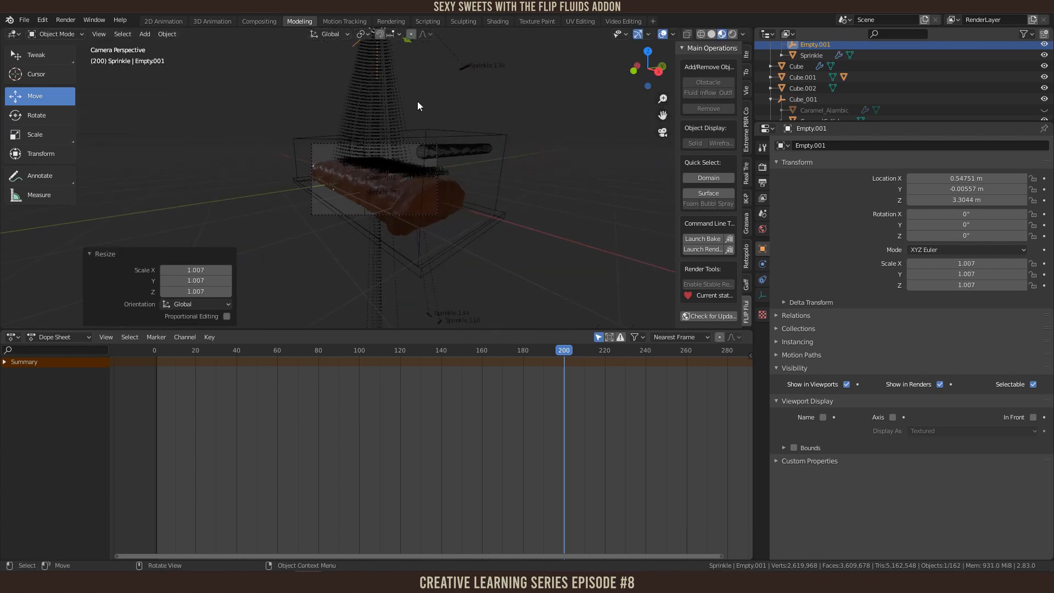
key(g)
key(z)
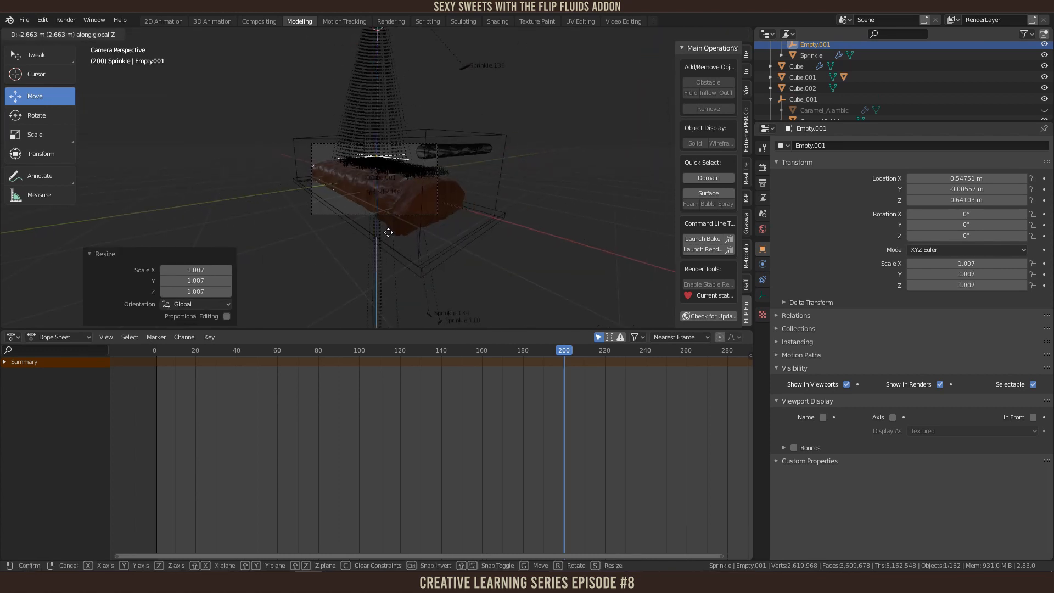
click(388, 233)
scroll(391, 189, up, 6)
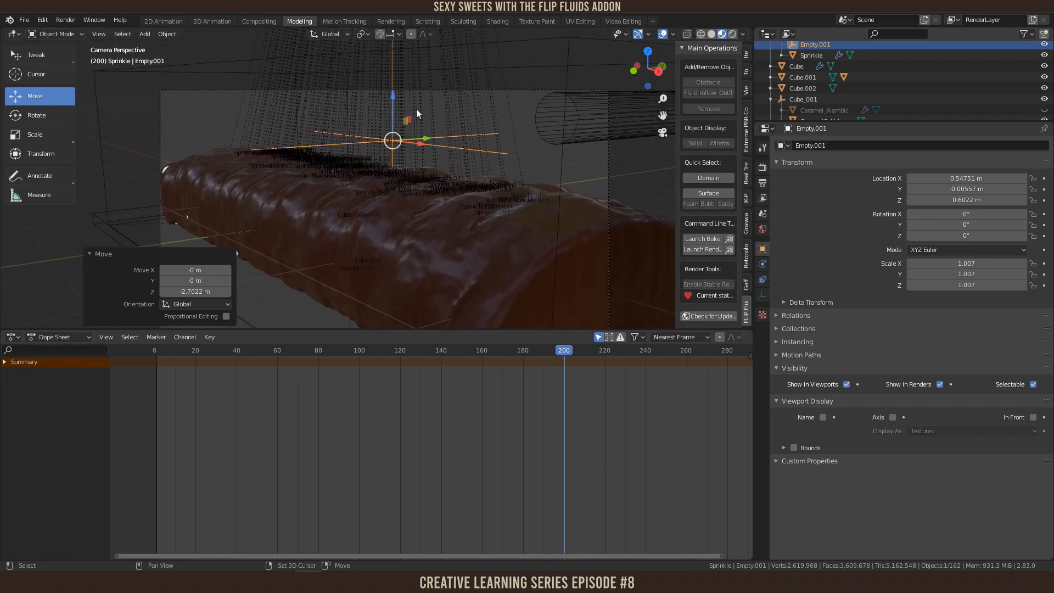
key(g)
key(z)
click(228, 78)
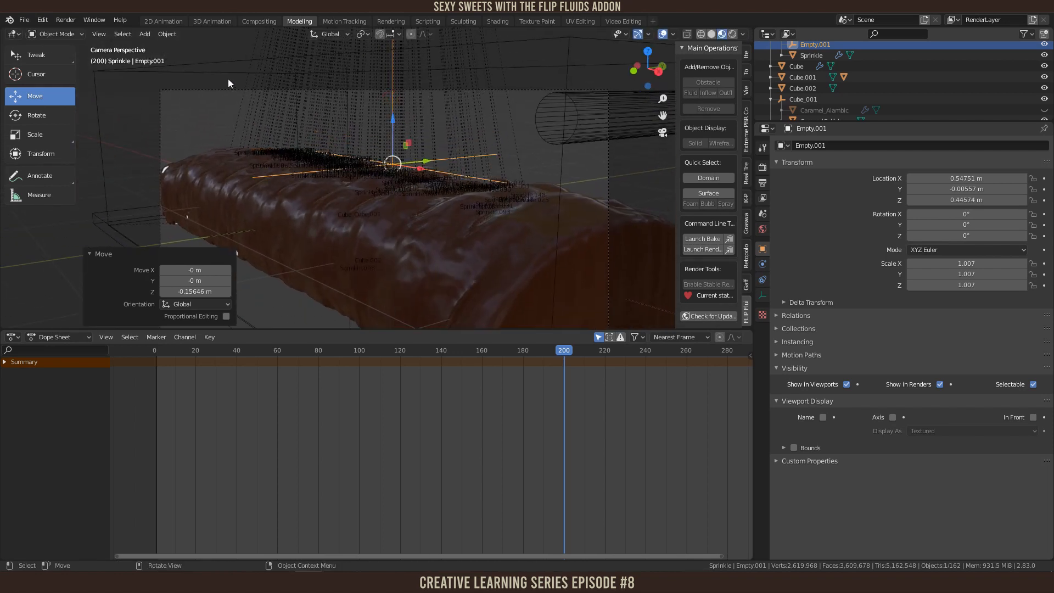
Step: Enable depth of field on the camera and expand its focus and aperture settings
click(229, 89)
click(762, 295)
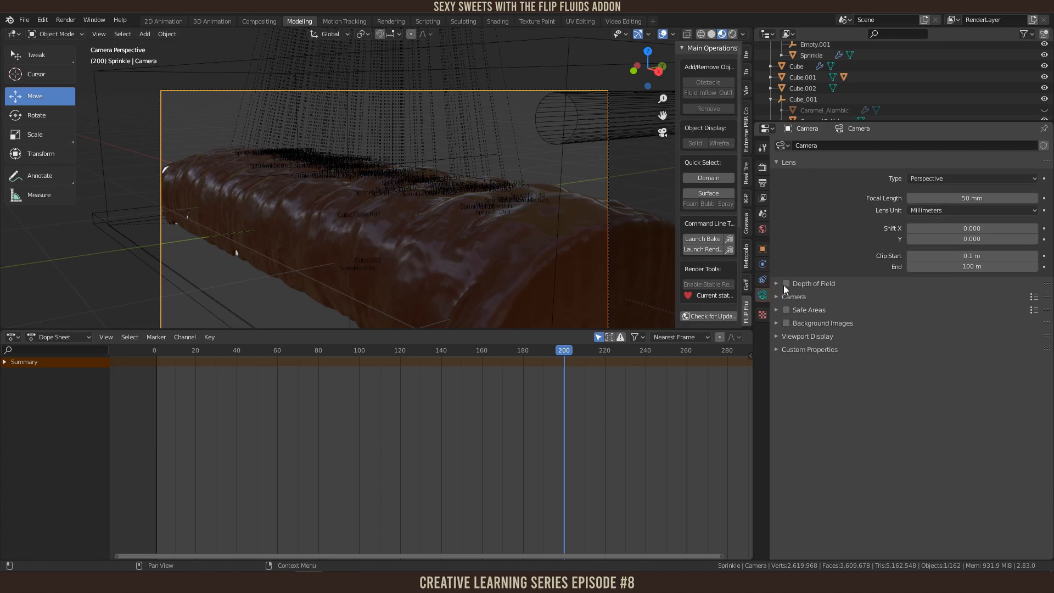
click(785, 284)
click(775, 282)
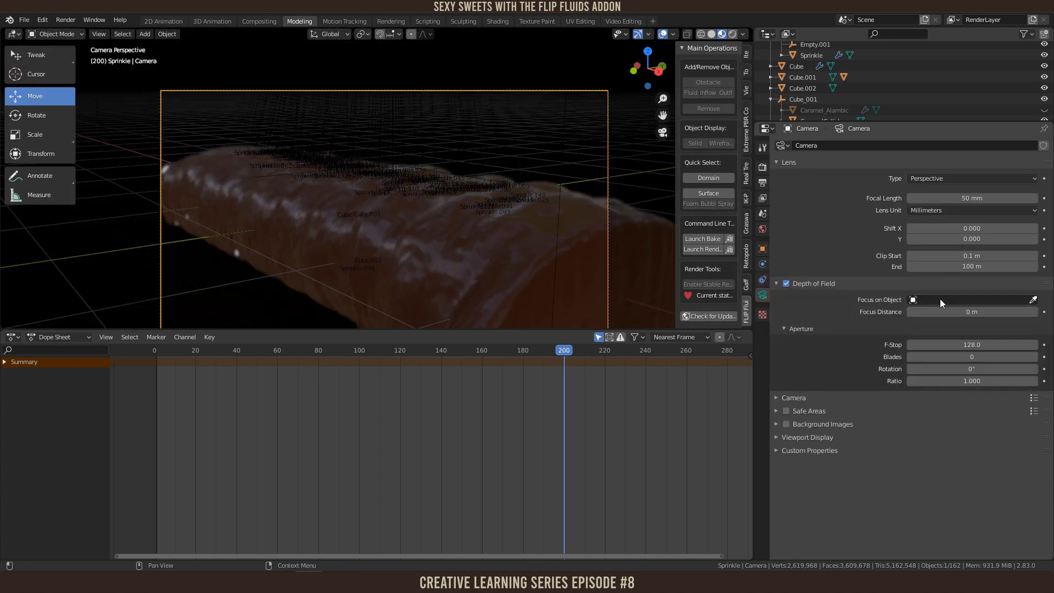
Step: Rename the new empty on top of the bar to DOF
click(256, 176)
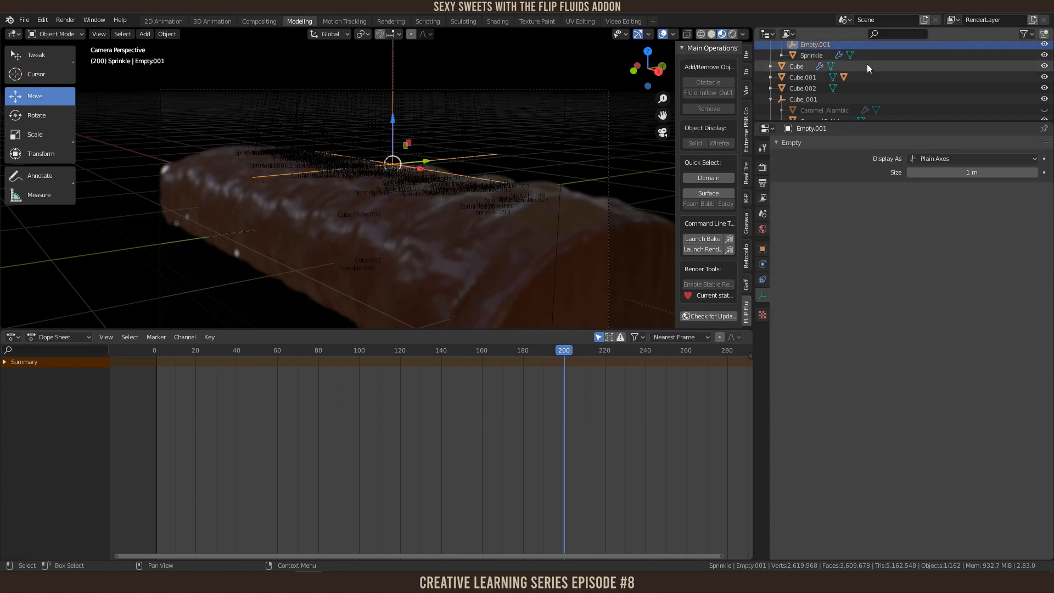
double_click(815, 45)
text(DOF)
key(Return)
Step: Set the camera's depth-of-field focus object to the DOF empty
click(195, 91)
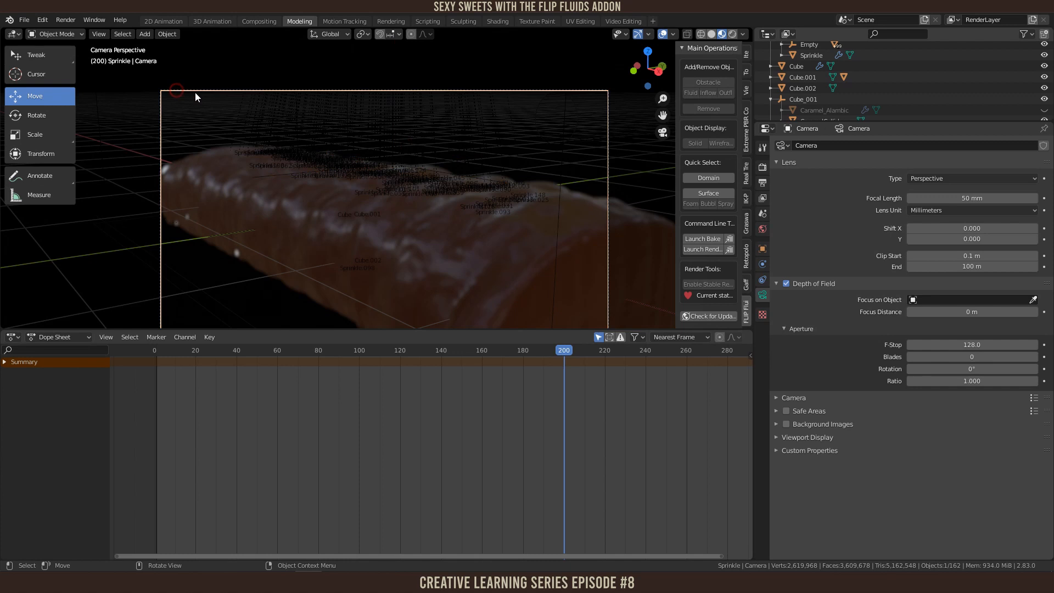
click(954, 300)
text(dof)
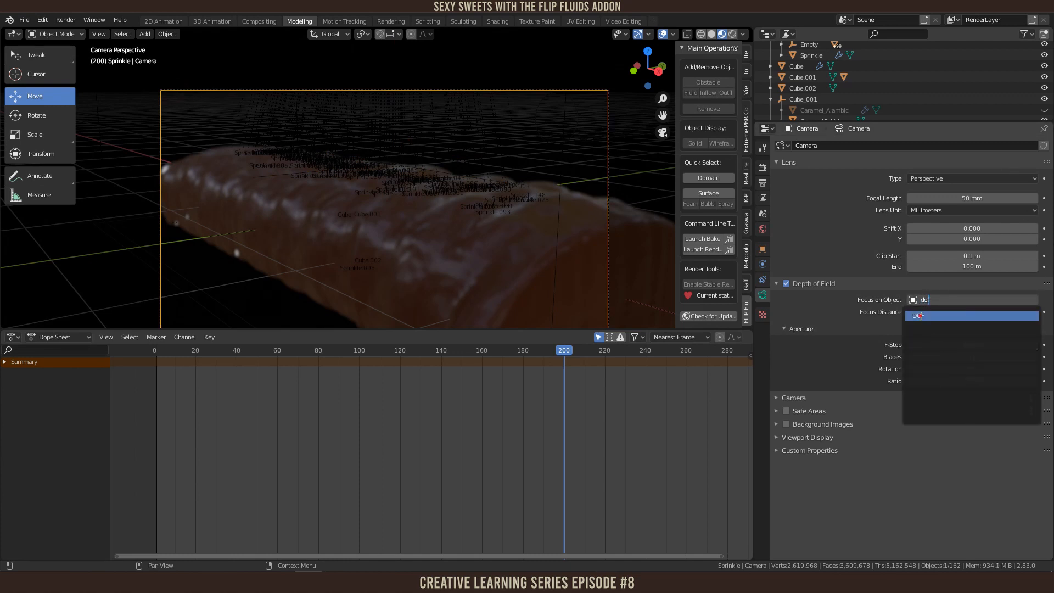
click(918, 316)
scroll(483, 210, up, 2)
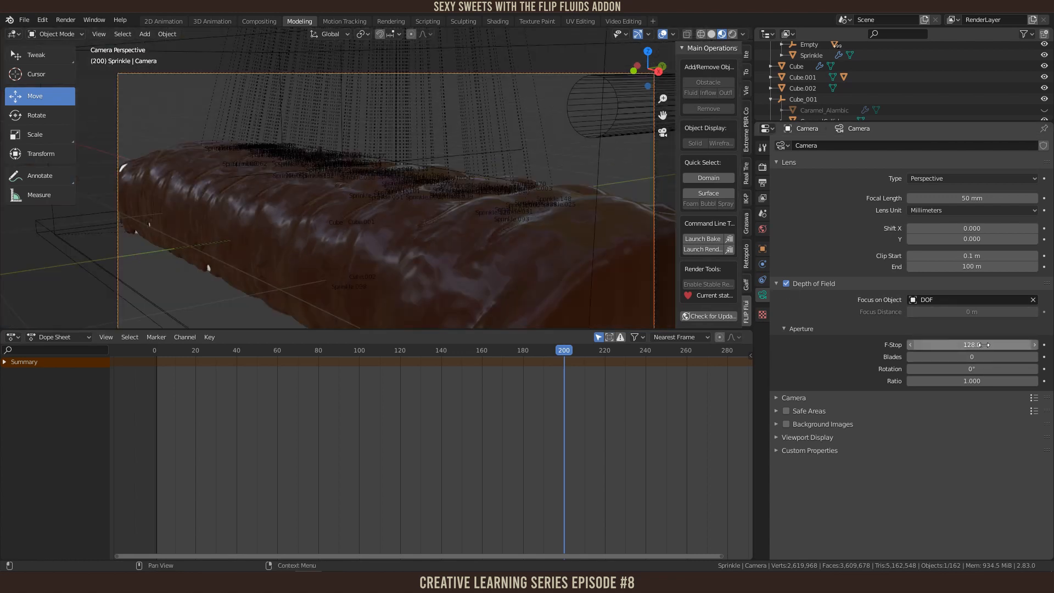
Step: Set the camera's depth-of-field F-Stop to 0.5
drag(983, 345, 968, 344)
click(990, 345)
text(0)
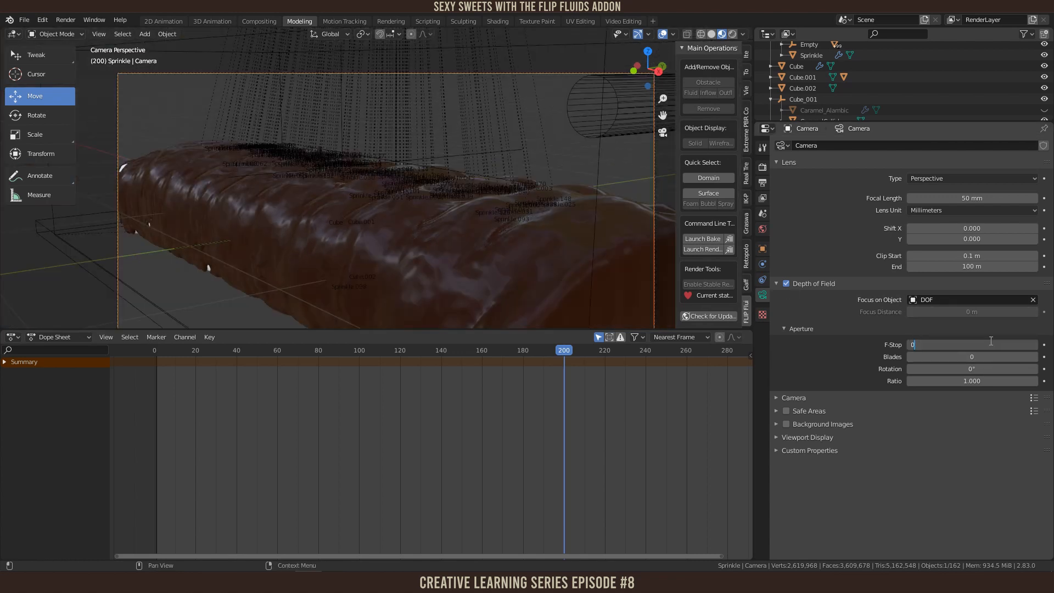
text(.5)
key(Return)
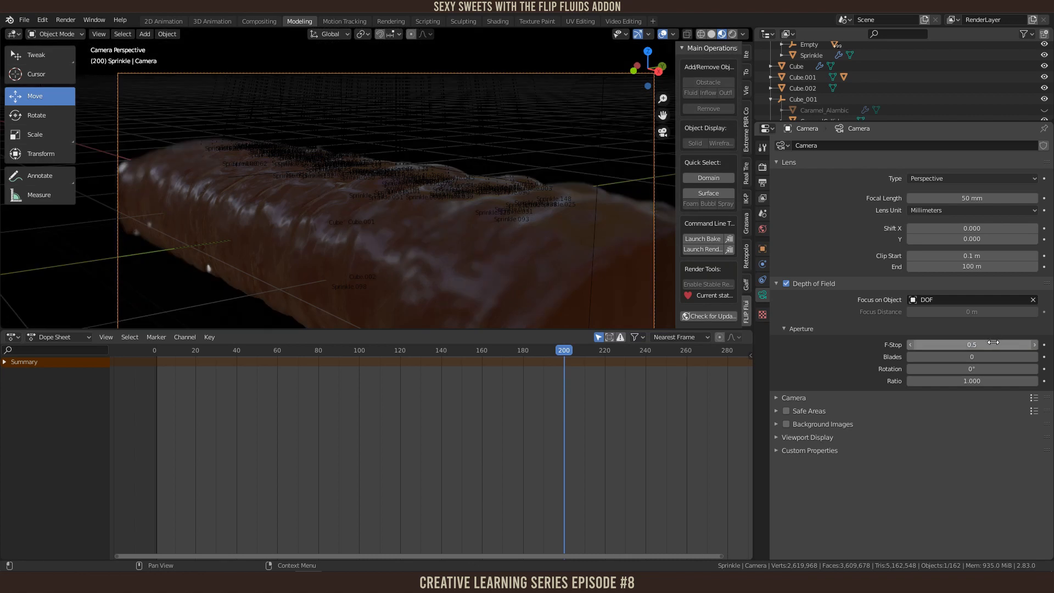
Step: Lower the camera's F-Stop to 0.3 for a stronger depth-of-field blur
click(942, 344)
text(0)
key(Return)
click(911, 345)
click(910, 344)
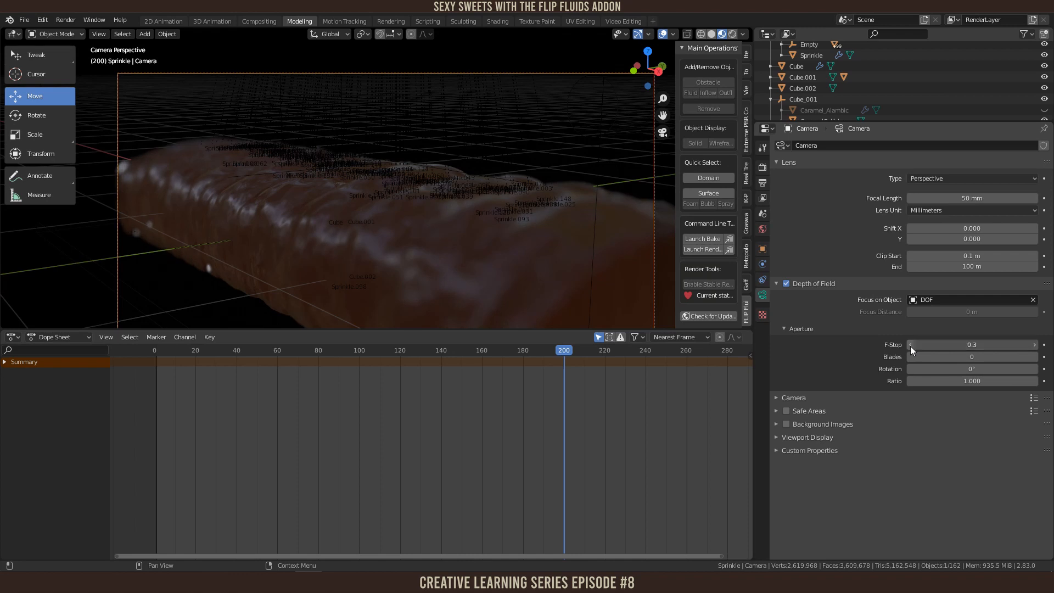
click(1033, 345)
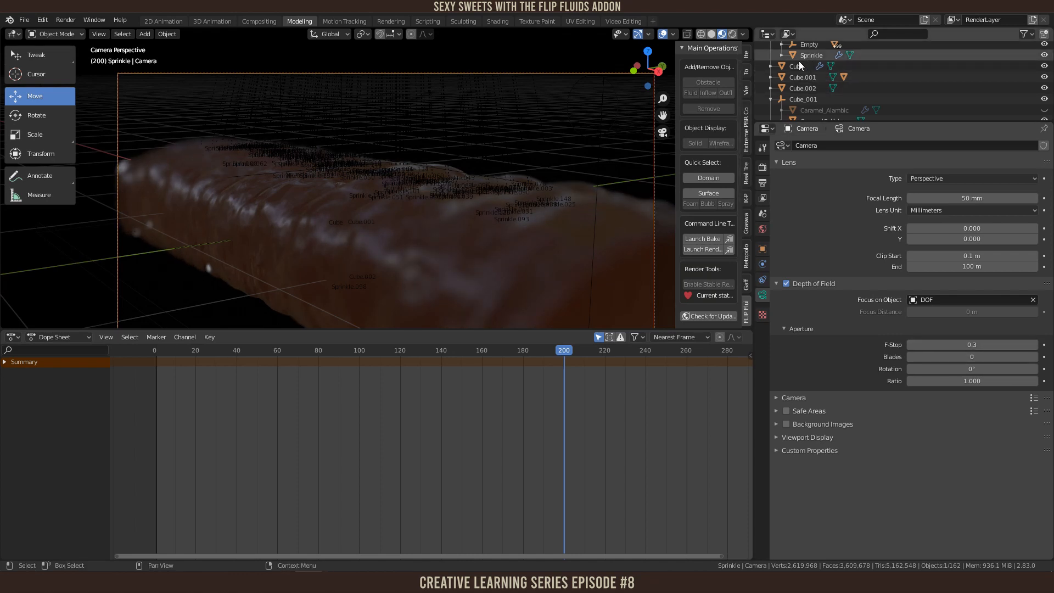
Step: Move the DOF empty about 0.416 m along the X axis on top of the chocolate bar
click(251, 178)
drag(423, 170, 287, 188)
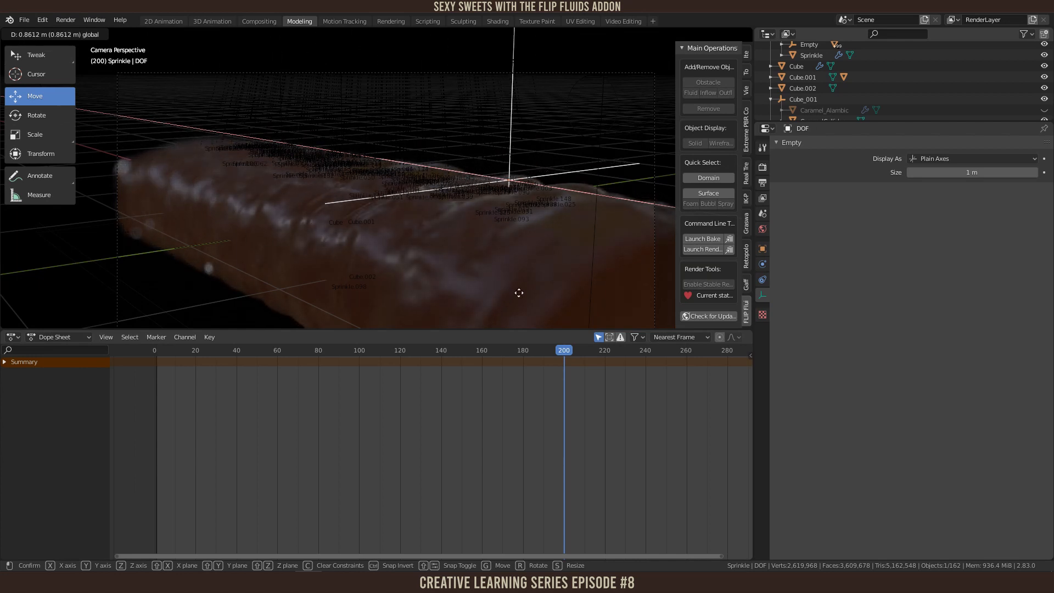
click(447, 284)
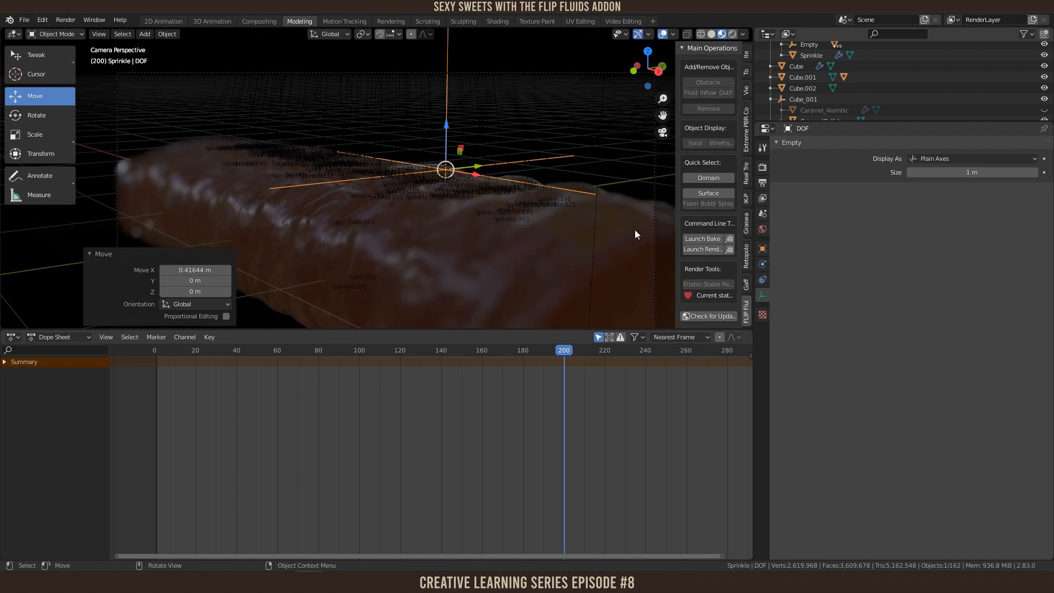
Step: Enable Gaffer's HDRI handler for the world and switch its environment image to 003.hdr
click(746, 281)
click(762, 229)
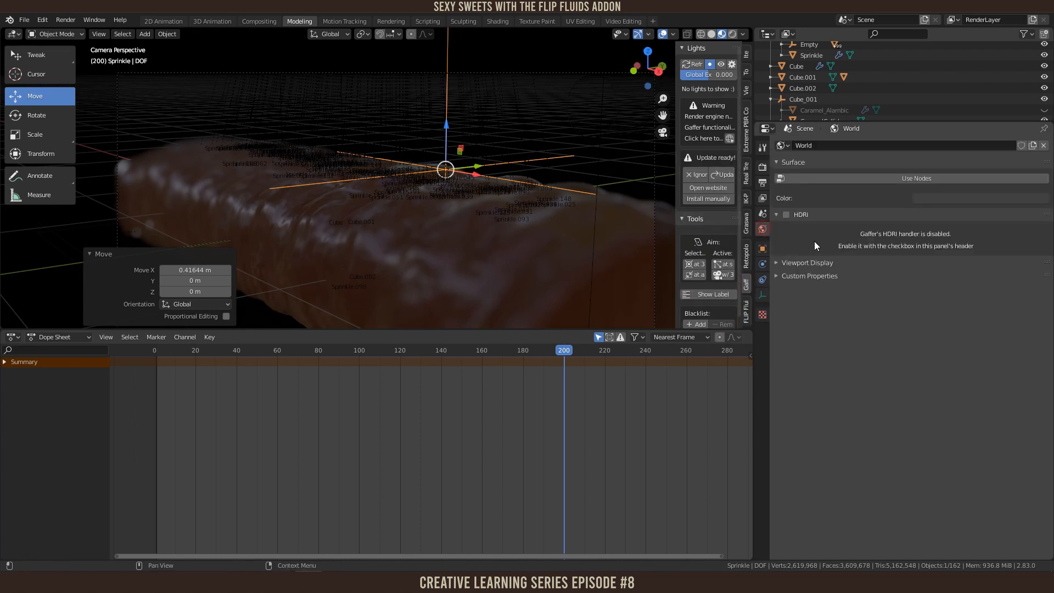
click(787, 215)
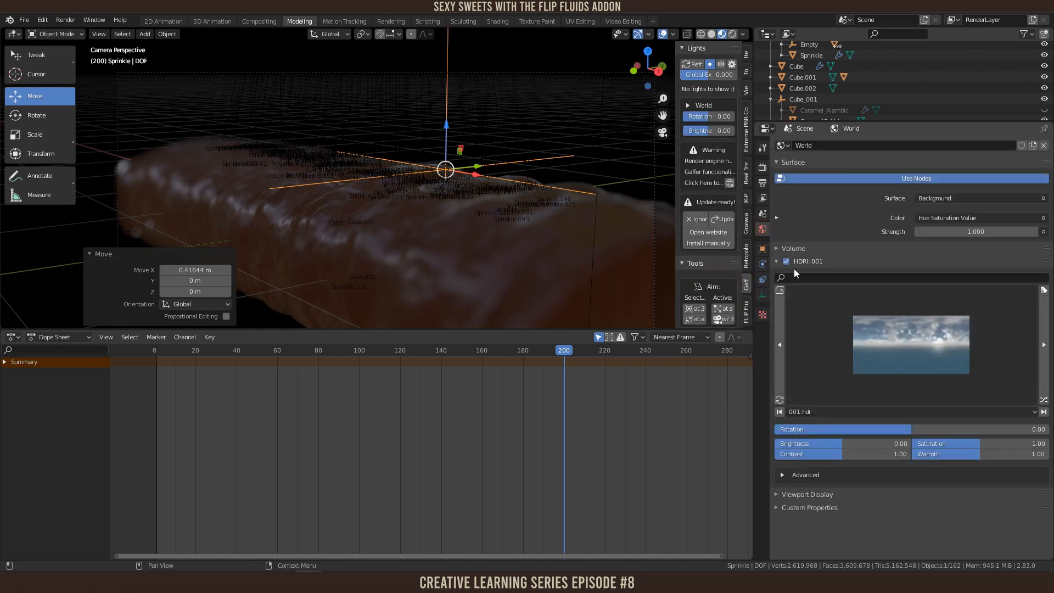
click(1039, 345)
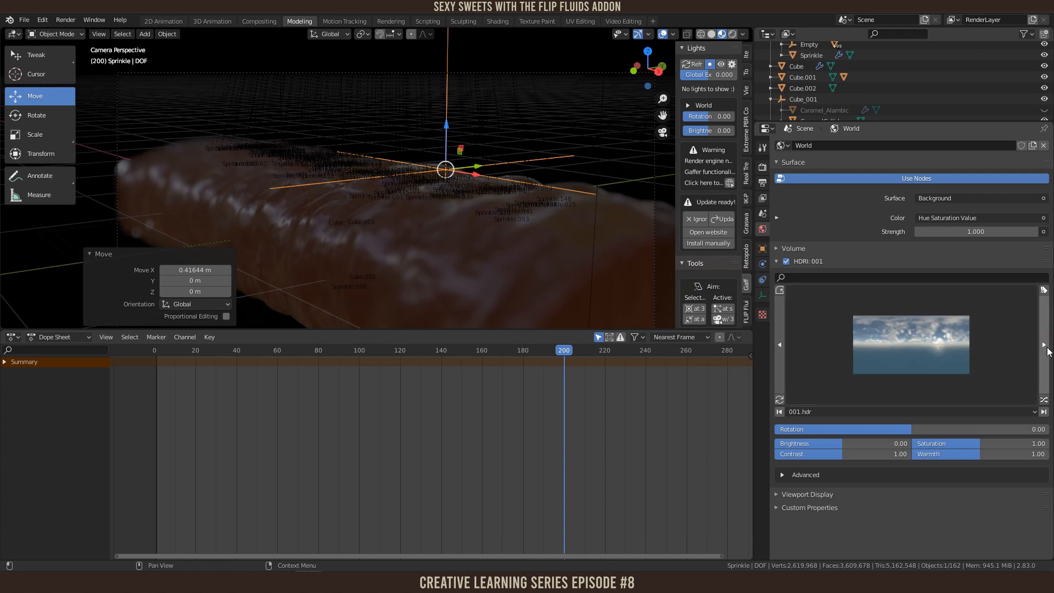
click(1040, 350)
click(1042, 345)
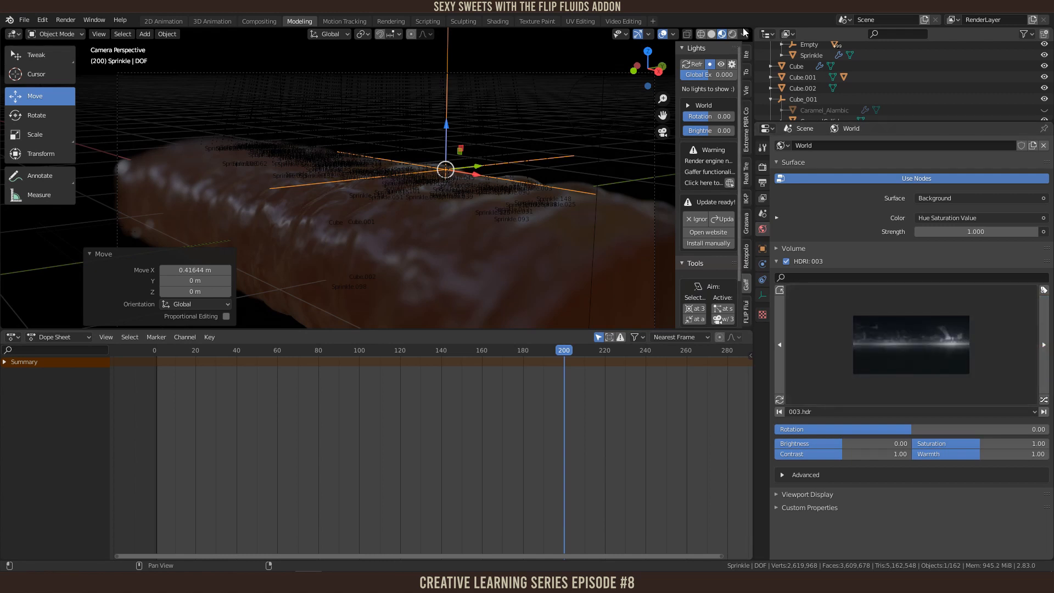
Step: Preview the scene in rendered shading and change the world HDRI to Abandoned Games Room 01
scroll(494, 167, down, 3)
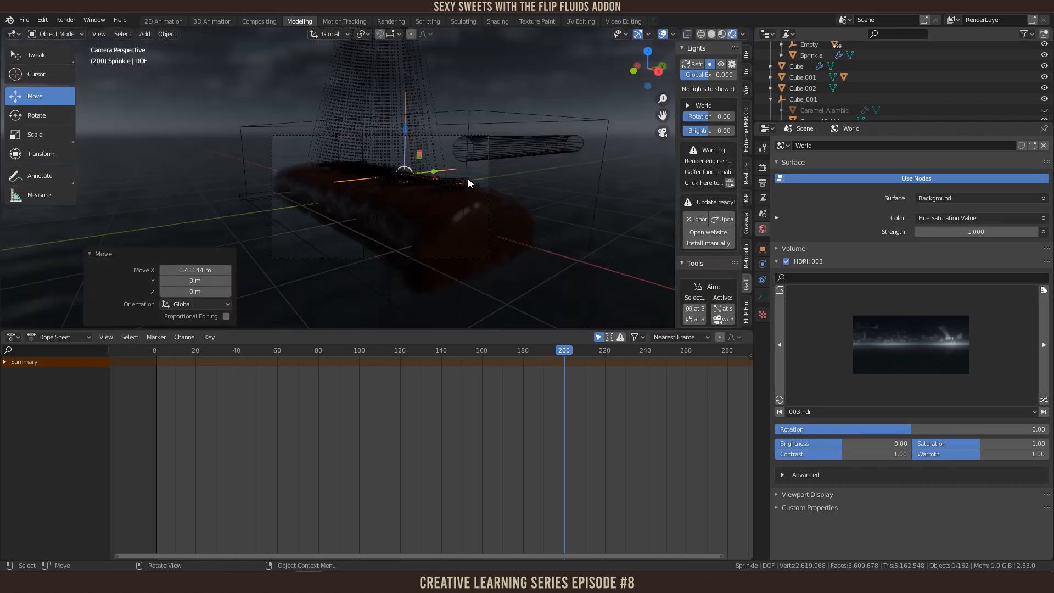
scroll(498, 195, down, 2)
click(927, 329)
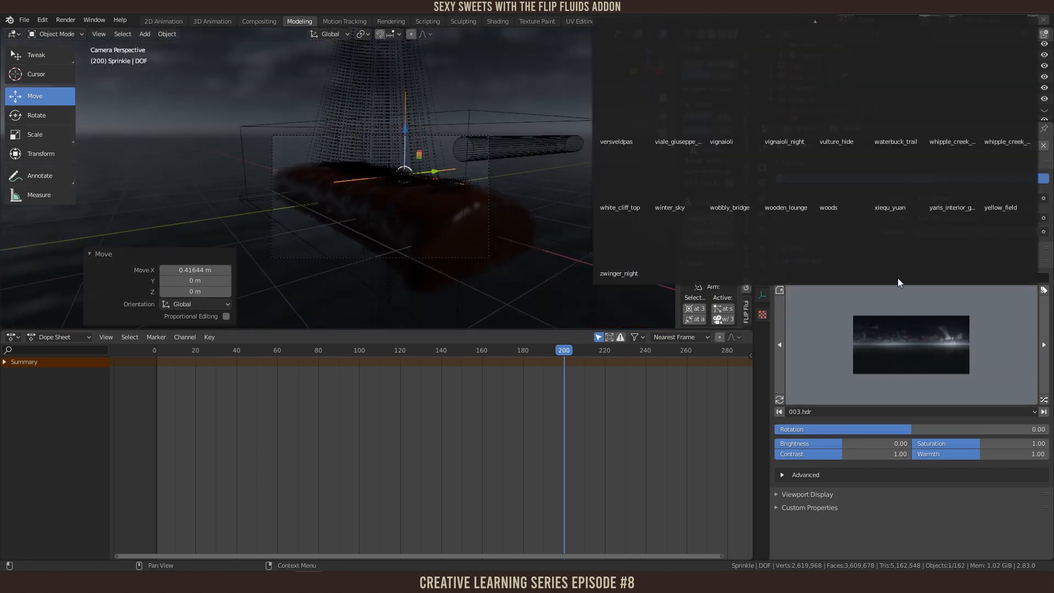
scroll(894, 178, down, 1)
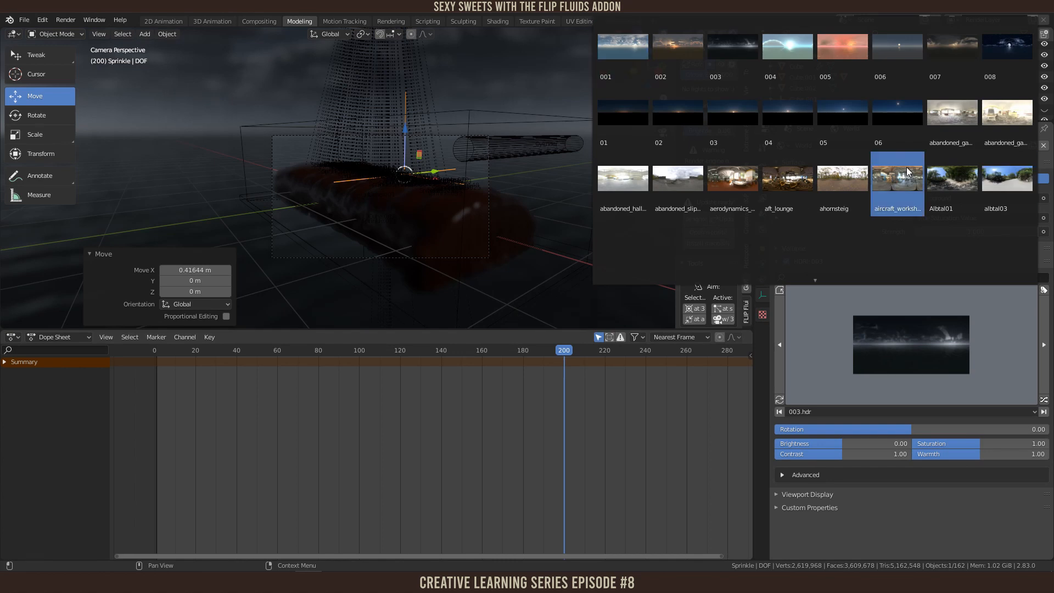
scroll(919, 179, down, 3)
click(952, 108)
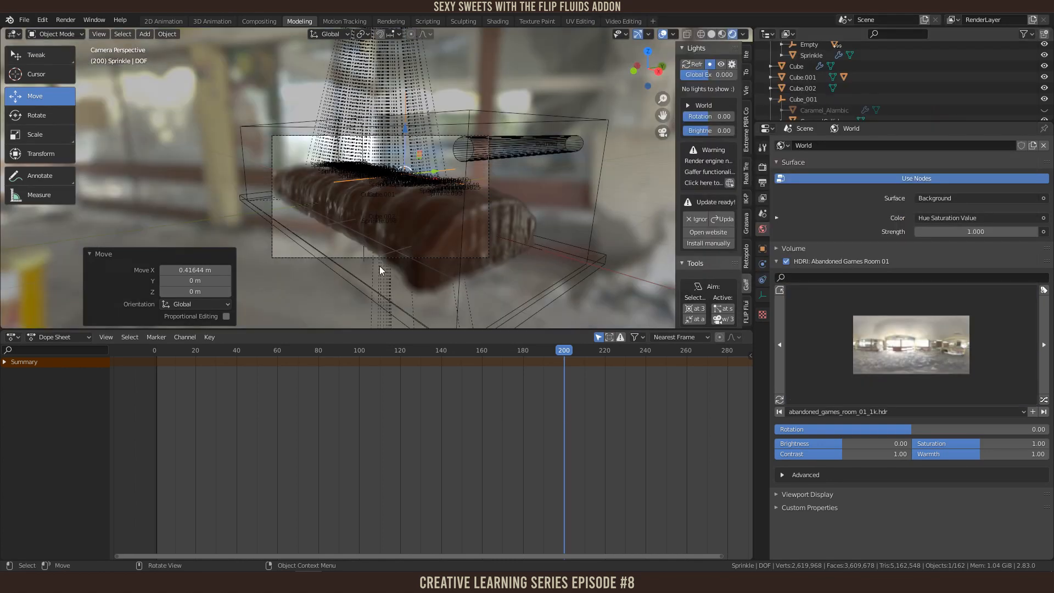
Step: Select the camera and raise its depth-of-field F-Stop to 0.6
scroll(433, 269, down, 2)
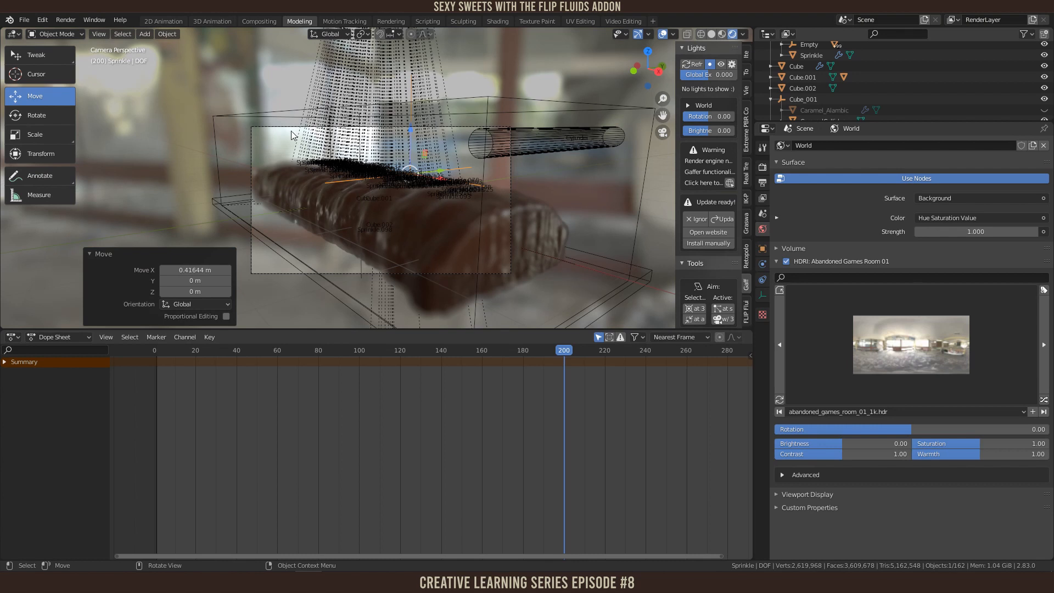
click(264, 132)
scroll(493, 239, up, 2)
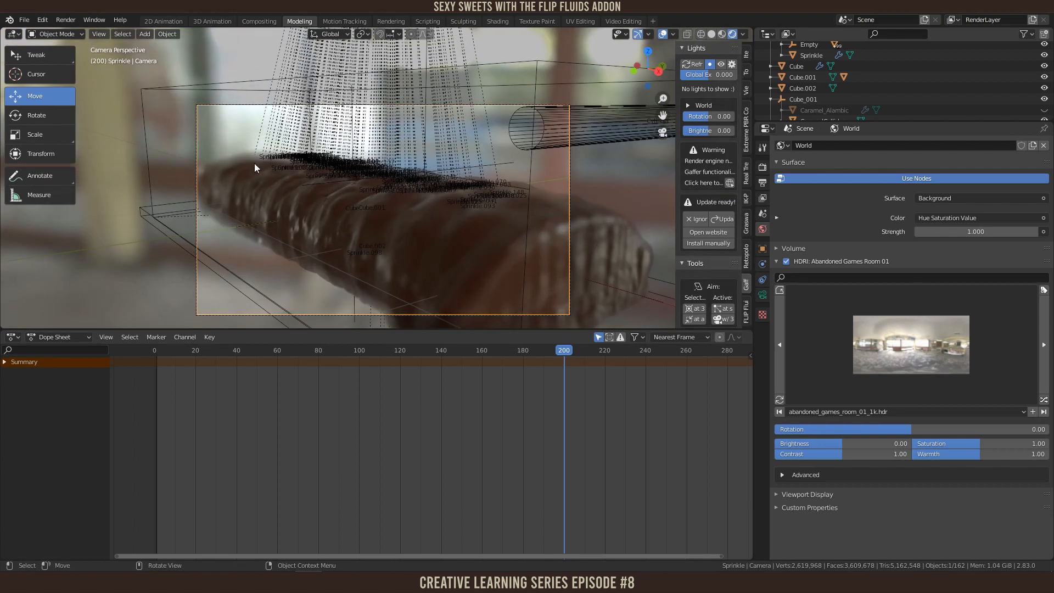
click(762, 294)
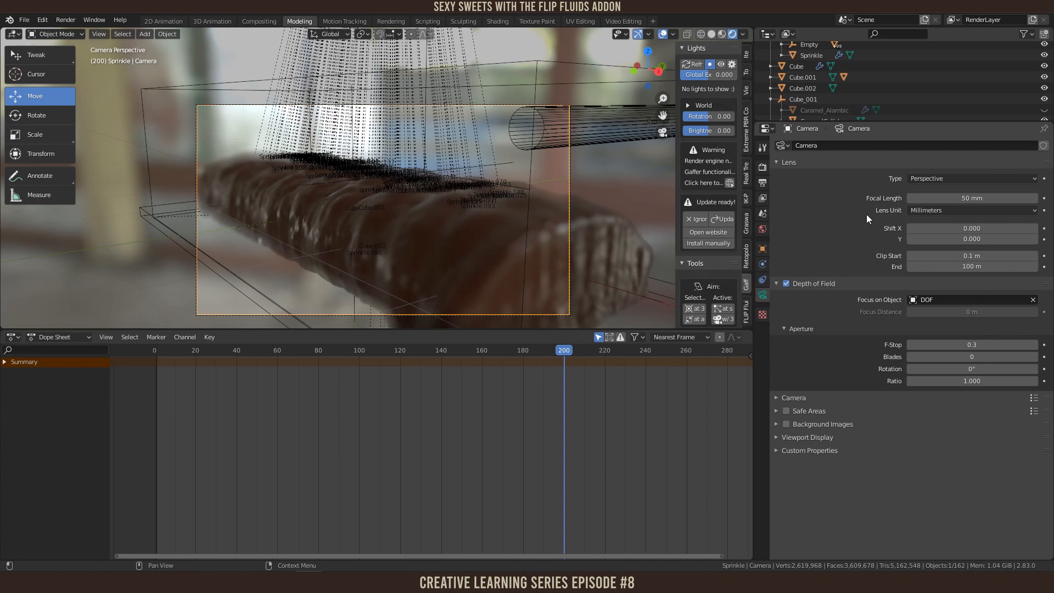
click(1034, 347)
click(1034, 347)
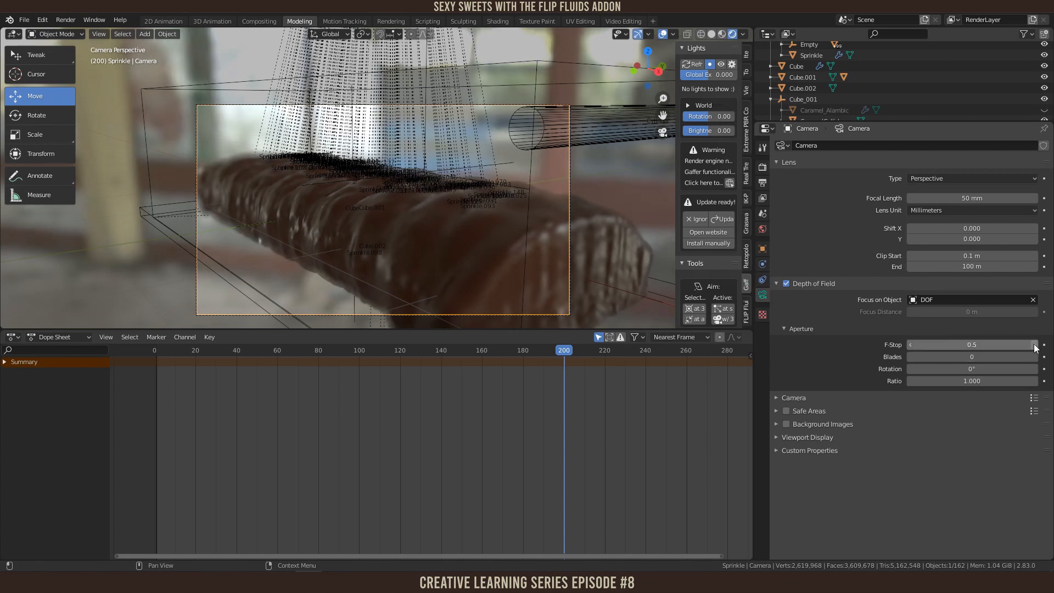
click(1035, 347)
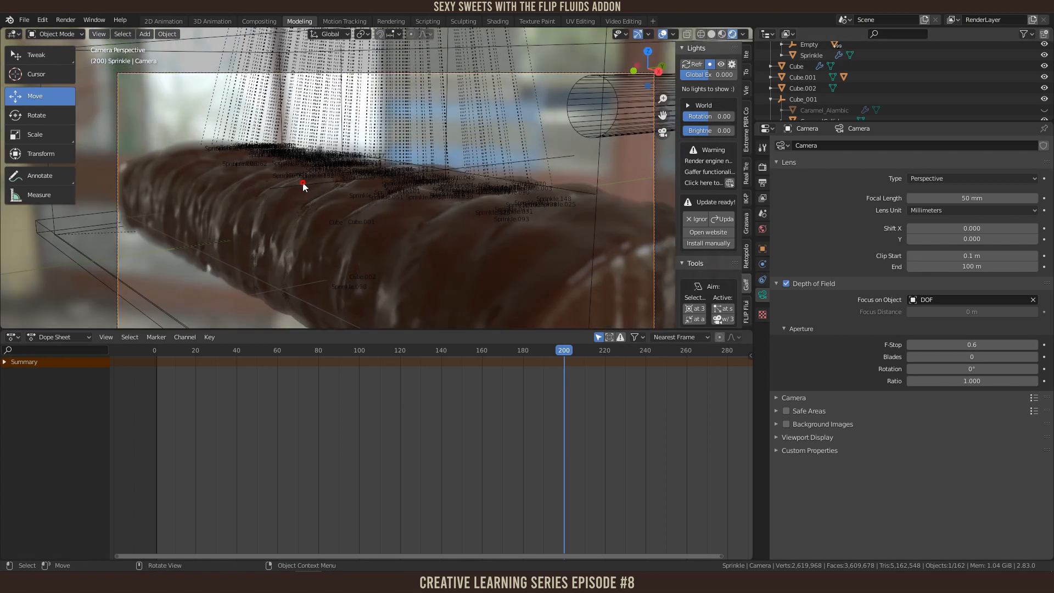
Step: Move the DOF empty a further 0.715 m or so along the X axis towards the bar's near end
click(424, 172)
key(g)
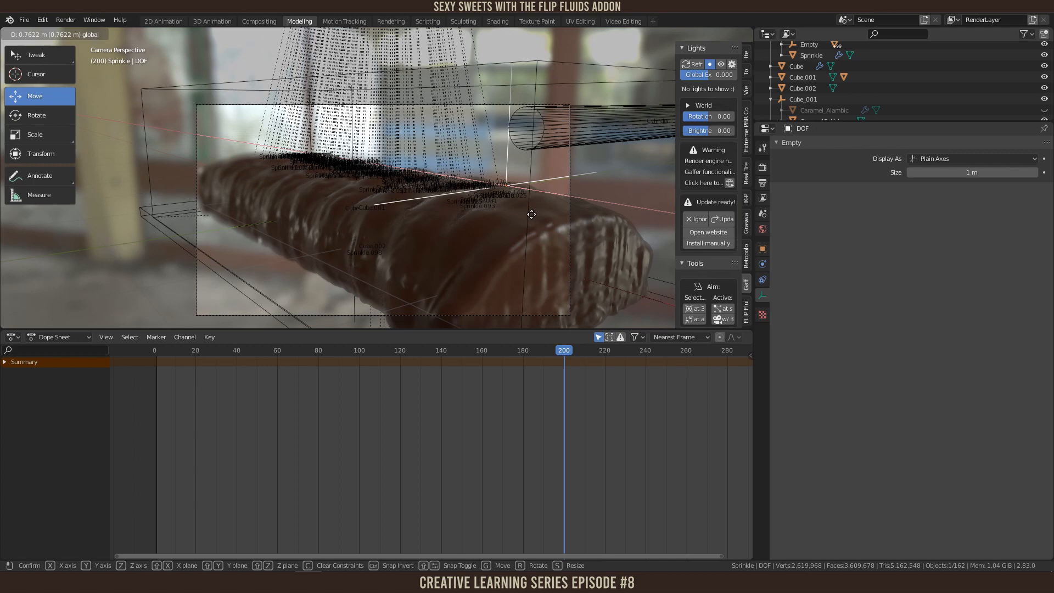
click(486, 190)
middle_drag(486, 190, 488, 220)
scroll(488, 220, up, 4)
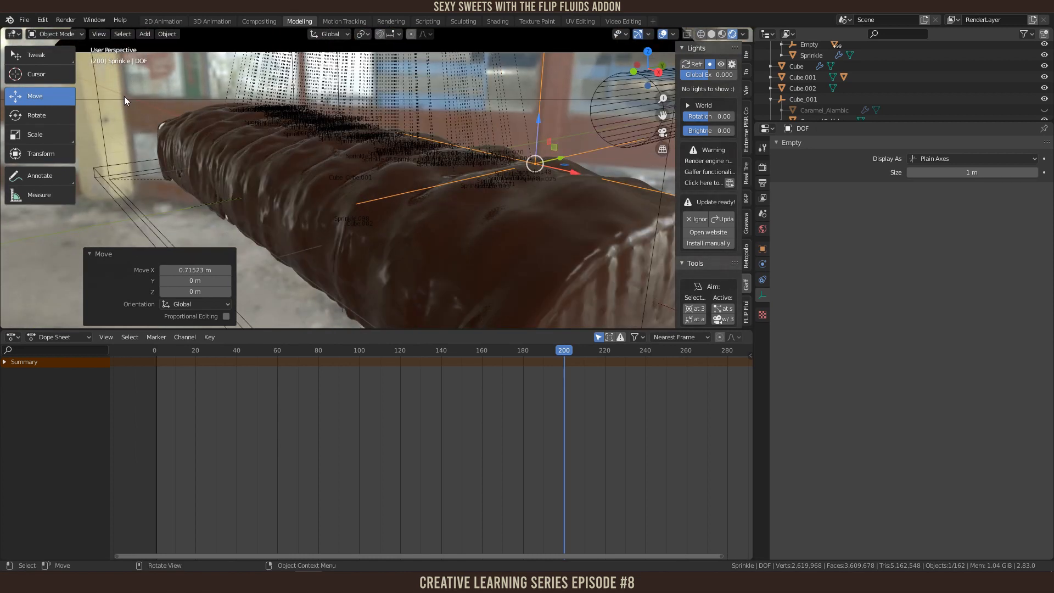
scroll(385, 169, down, 4)
middle_drag(385, 169, 350, 186)
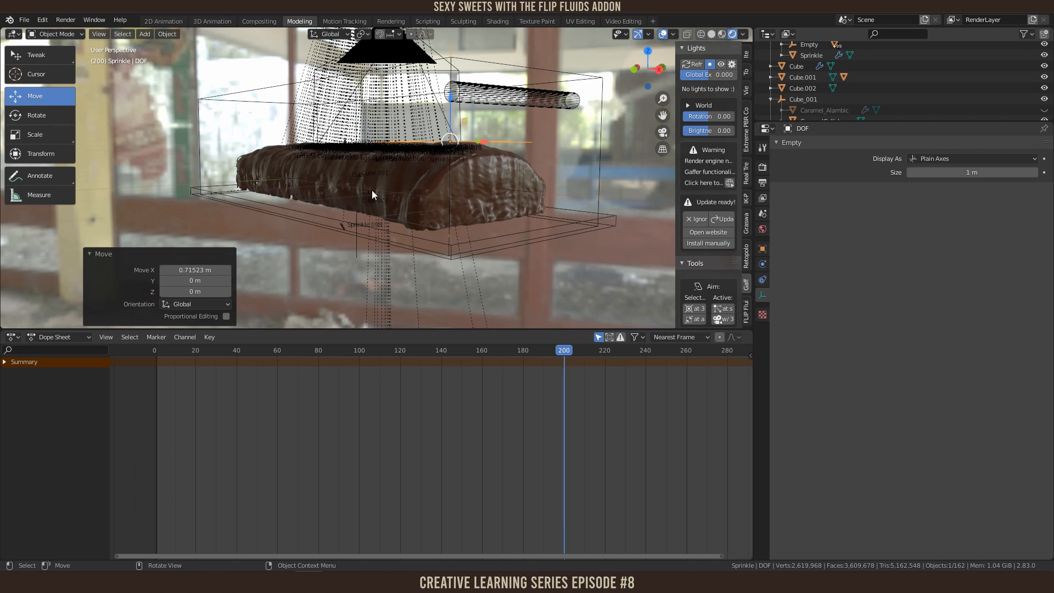
Step: Try a transparent film background in the render settings and view the chocolate bar against it
click(762, 181)
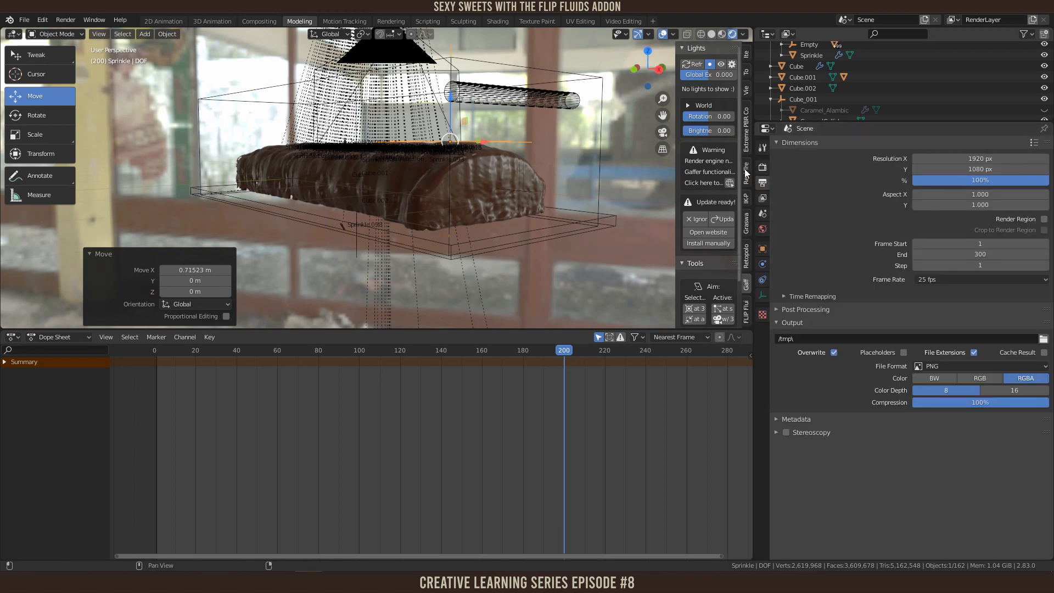
click(763, 167)
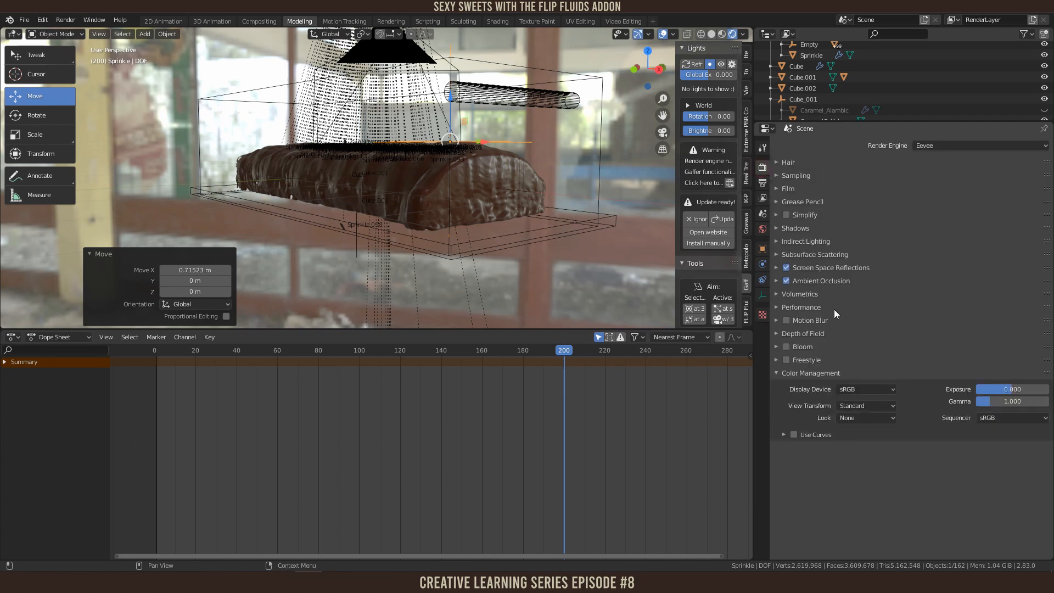
click(784, 188)
click(1032, 216)
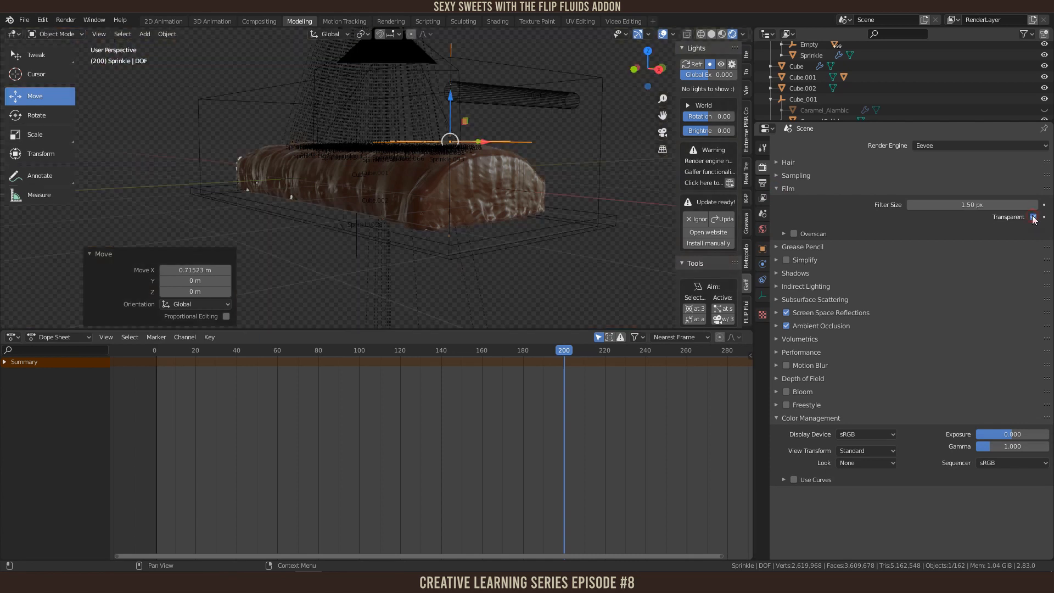
scroll(378, 232, up, 2)
middle_drag(383, 232, 453, 288)
scroll(442, 248, down, 4)
scroll(453, 288, up, 2)
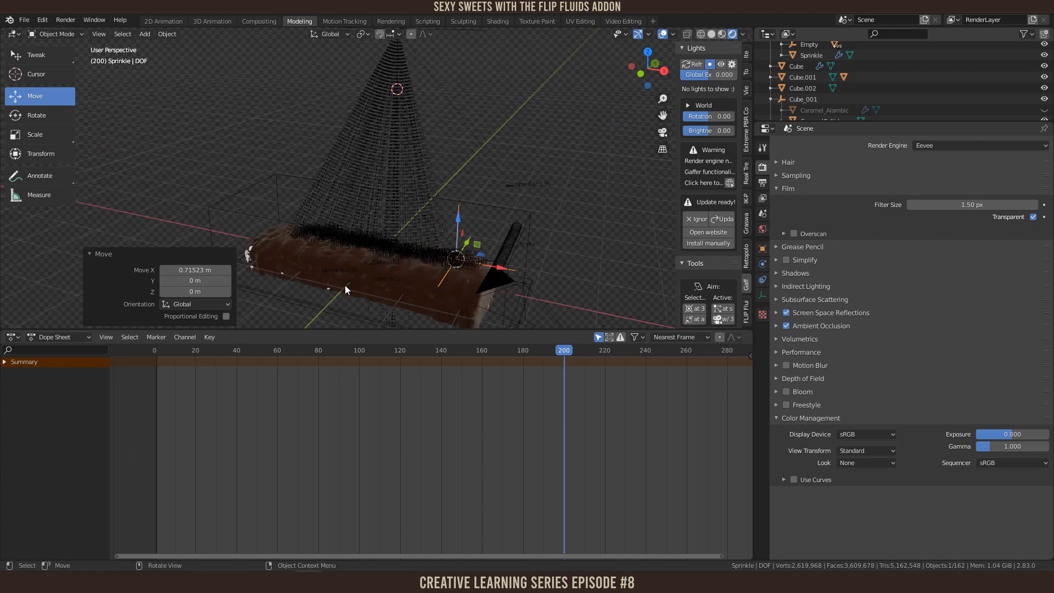
middle_drag(501, 189, 433, 242)
shift+middle_drag(562, 251, 537, 257)
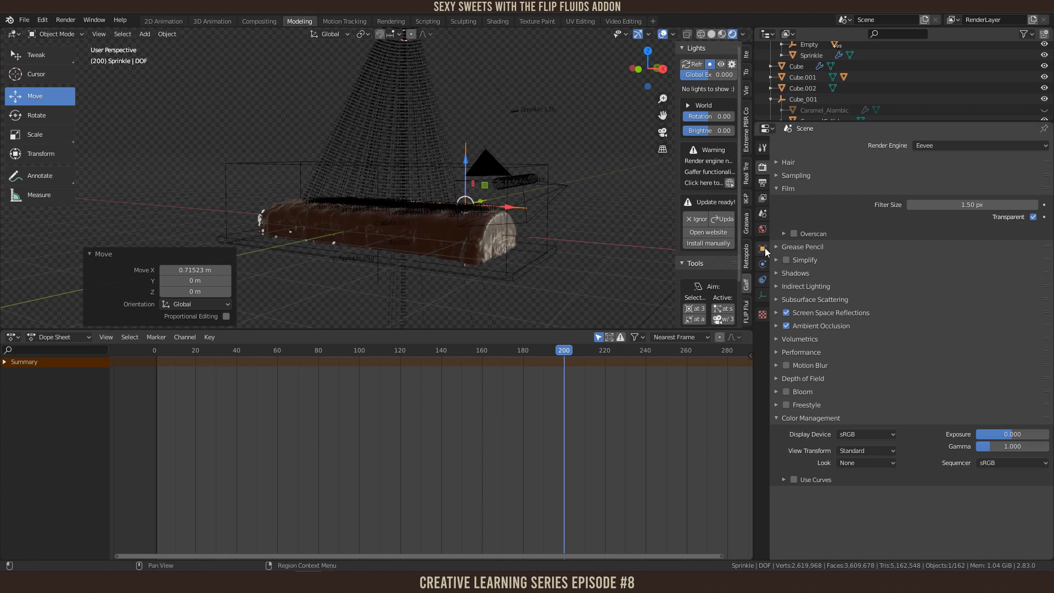
click(1033, 217)
Step: Hide the relationship lines between the sprinkles and their parent empty in the viewport overlays
scroll(492, 170, down, 1)
shift+middle_drag(486, 88, 568, 46)
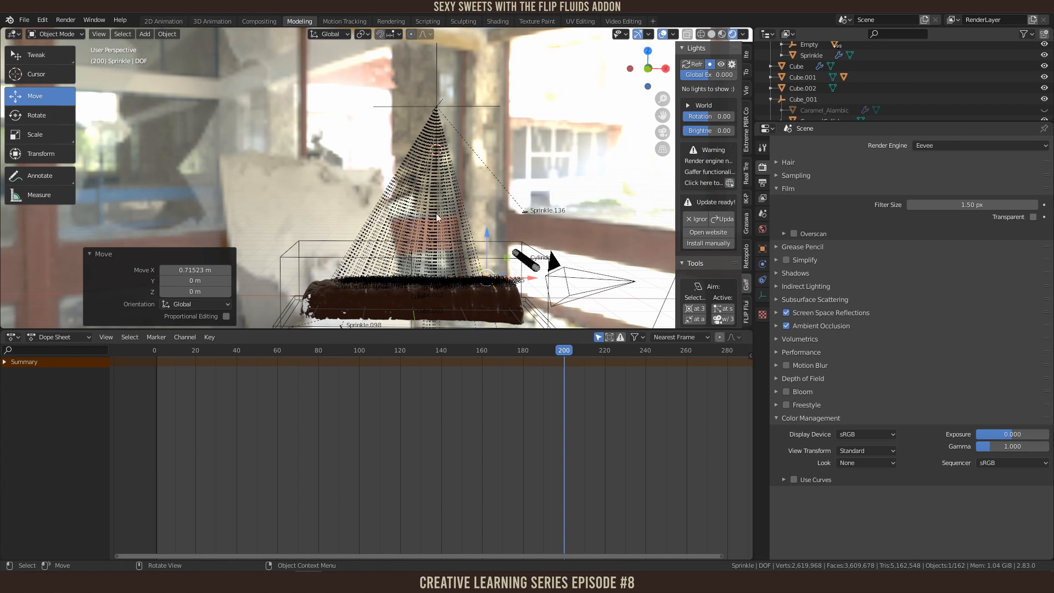
click(673, 33)
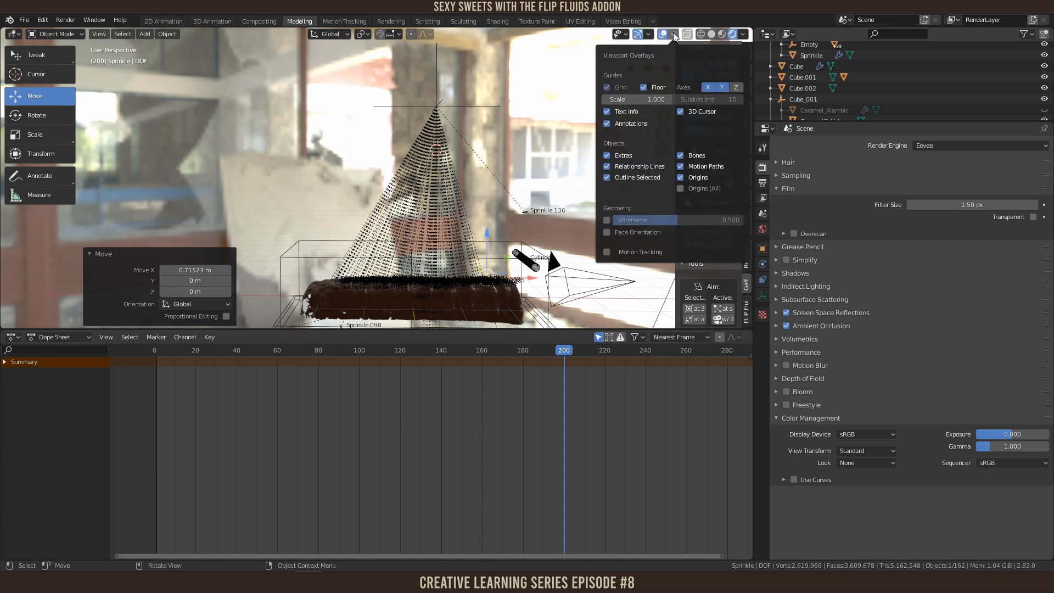
click(607, 166)
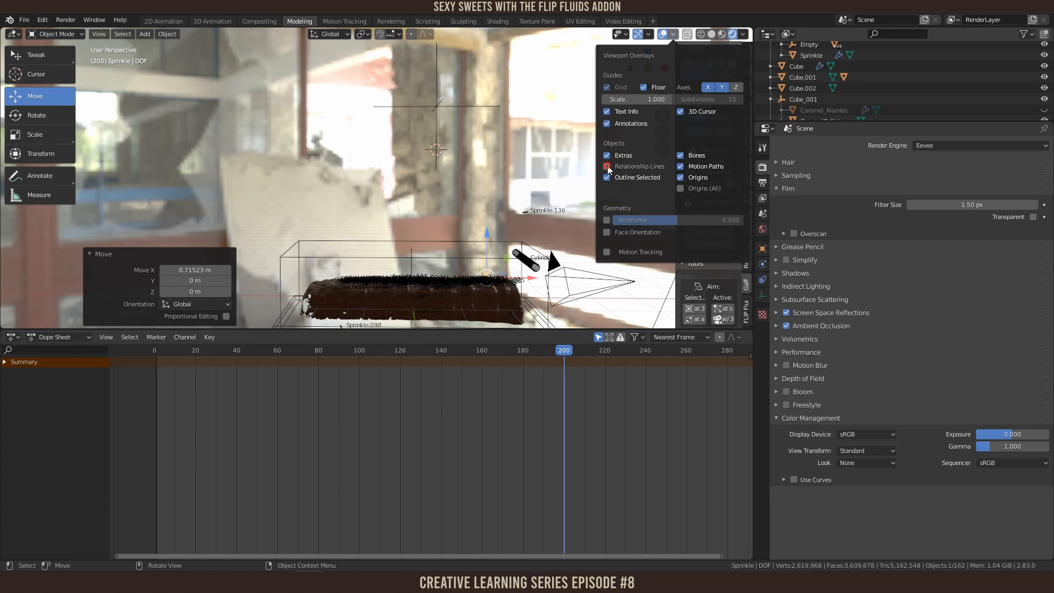
middle_drag(489, 221, 479, 188)
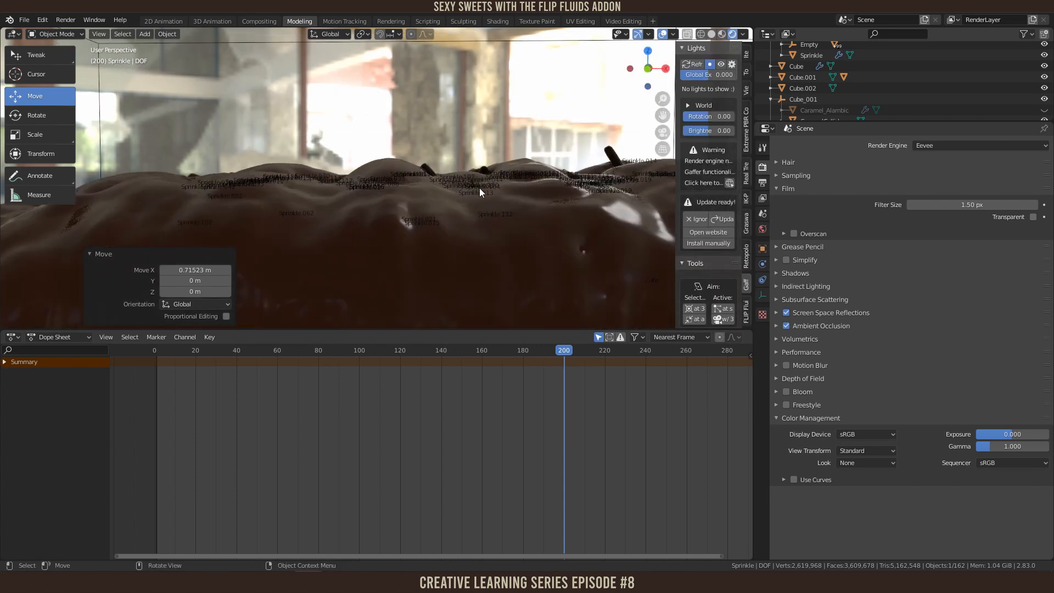
Step: Turn off the Text Info viewport overlay and return to the camera view
click(673, 34)
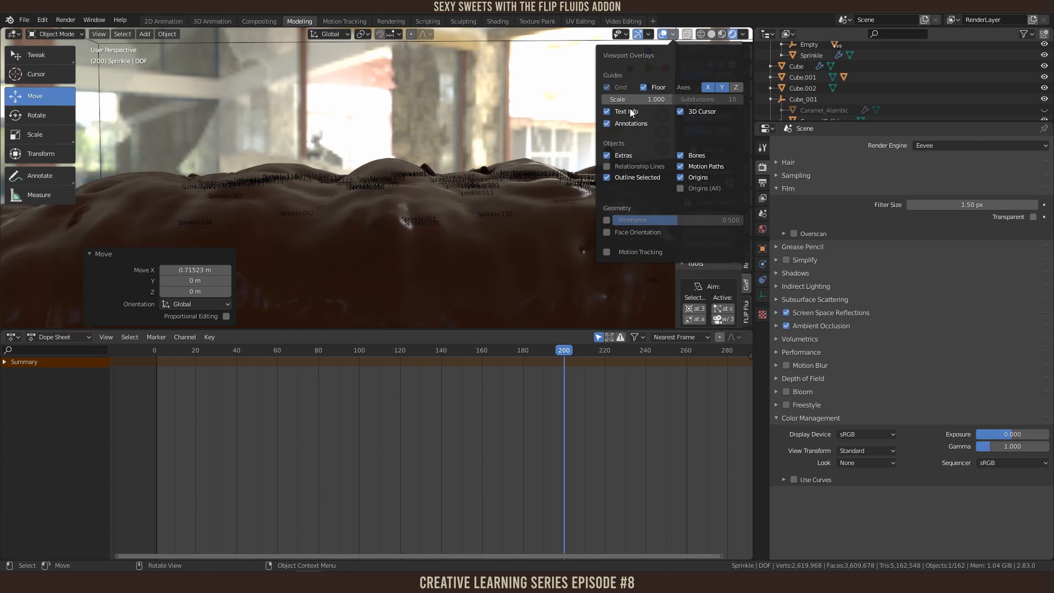
click(606, 112)
middle_drag(502, 146, 463, 159)
key(KP_0)
scroll(473, 169, down, 2)
scroll(472, 167, up, 2)
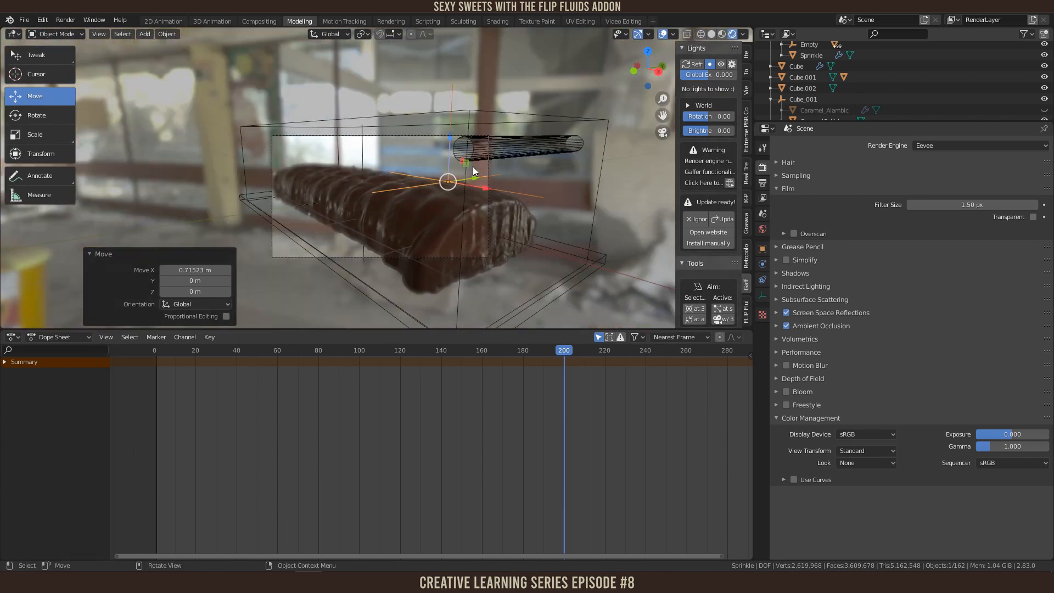